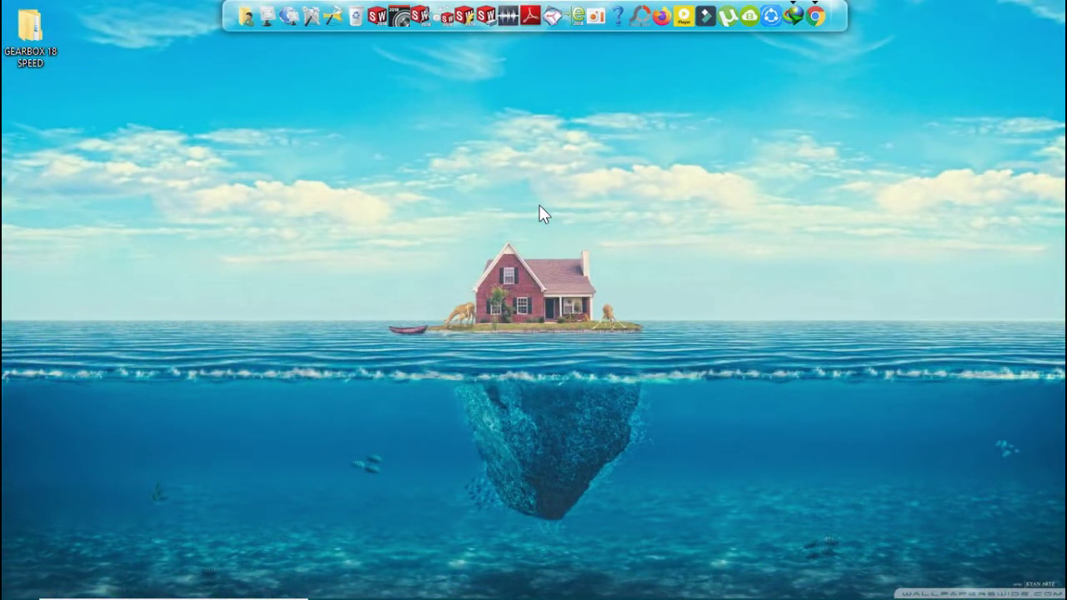
Create a new folder named SHAFTS inside the GEARBOX 18 SPEED folder.
{"action": "double_click", "coordinate": [39, 39]}
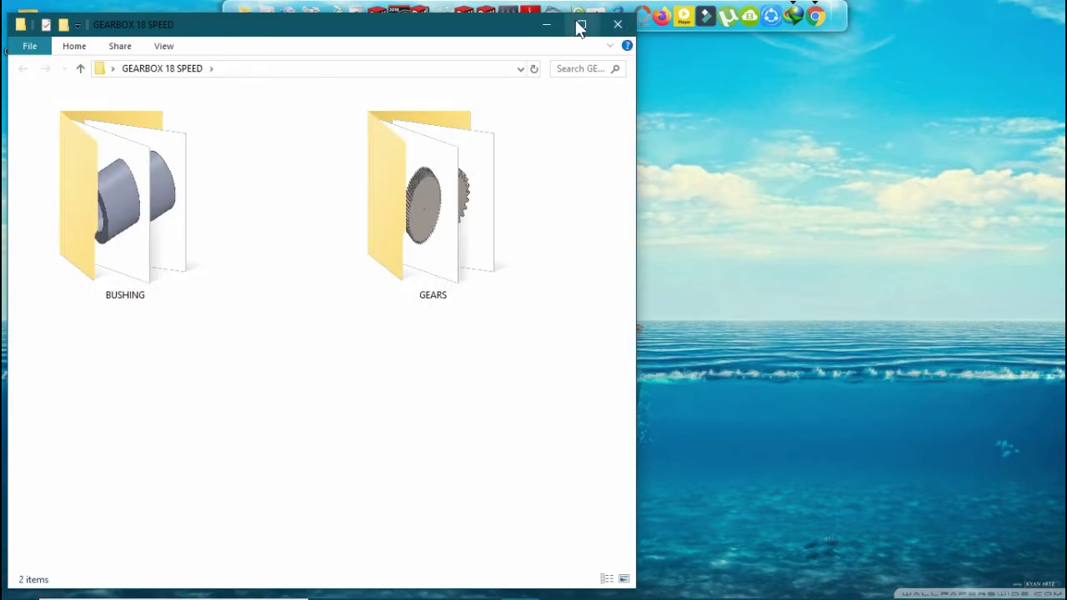
{"action": "left_click", "coordinate": [575, 25]}
{"action": "right_click", "coordinate": [539, 204]}
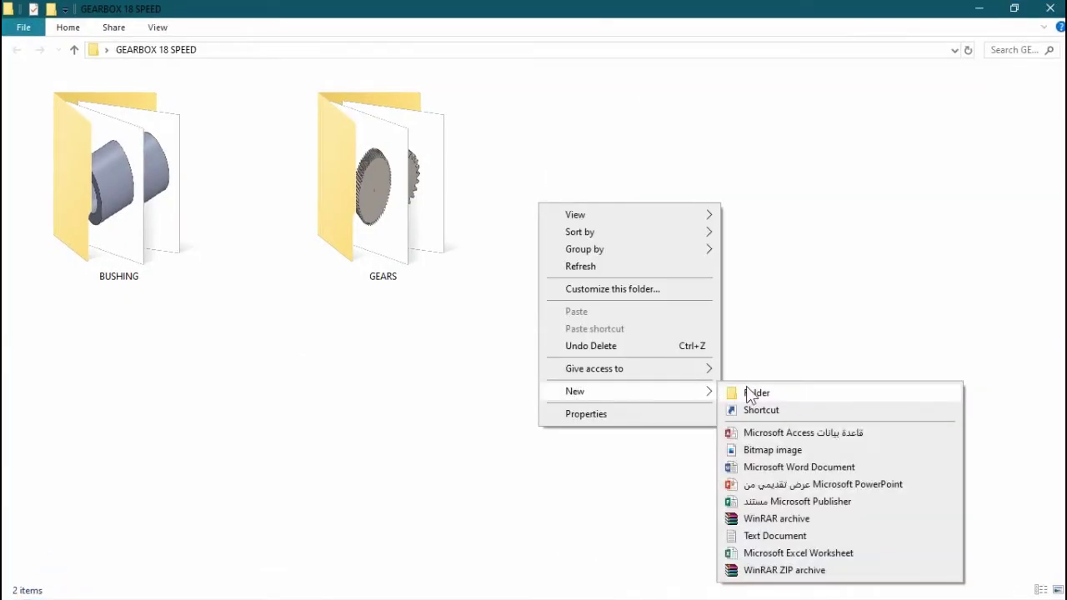
{"action": "left_click", "coordinate": [746, 388]}
{"action": "type", "text": "SHAFTS"}
{"action": "left_click", "coordinate": [746, 386]}
Close File Explorer, start a new SOLIDWORKS part, and select its Front Plane.
{"action": "left_click", "coordinate": [1050, 8]}
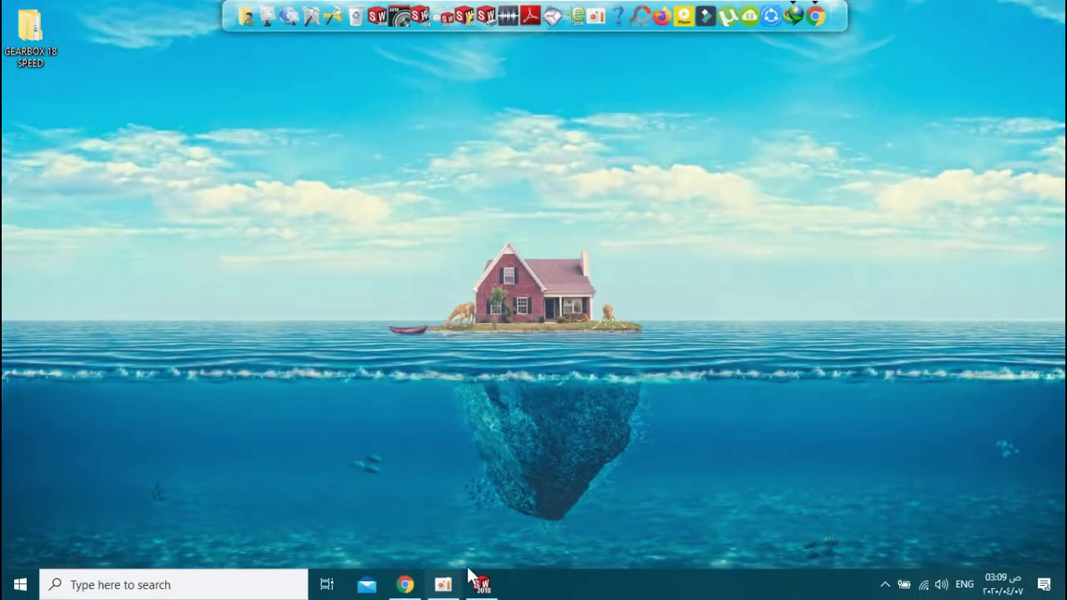
{"action": "left_click", "coordinate": [476, 594]}
{"action": "left_click", "coordinate": [192, 14]}
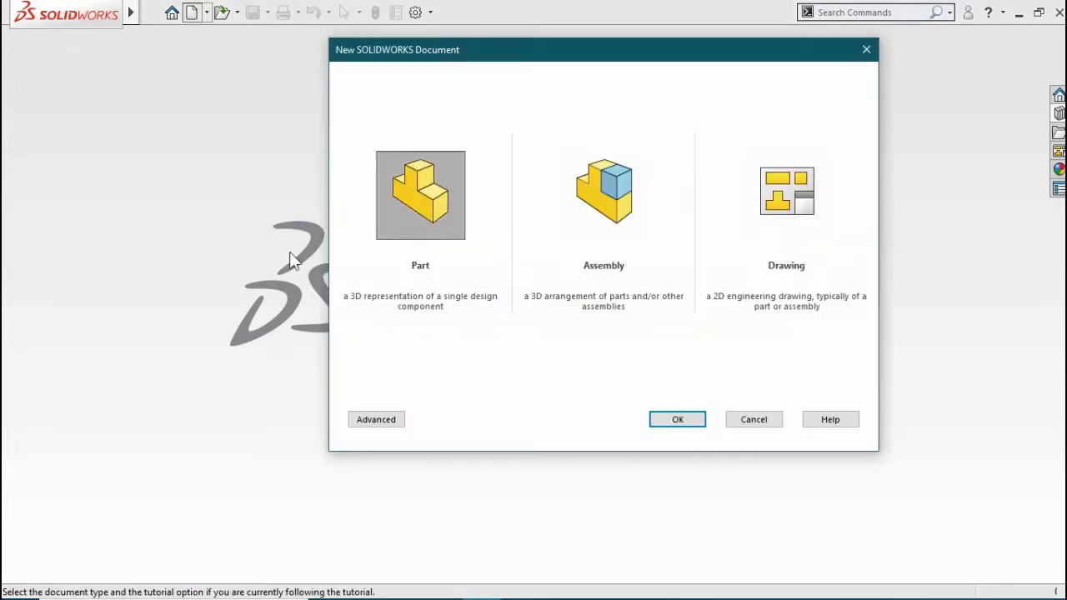
{"action": "left_click", "coordinate": [676, 417]}
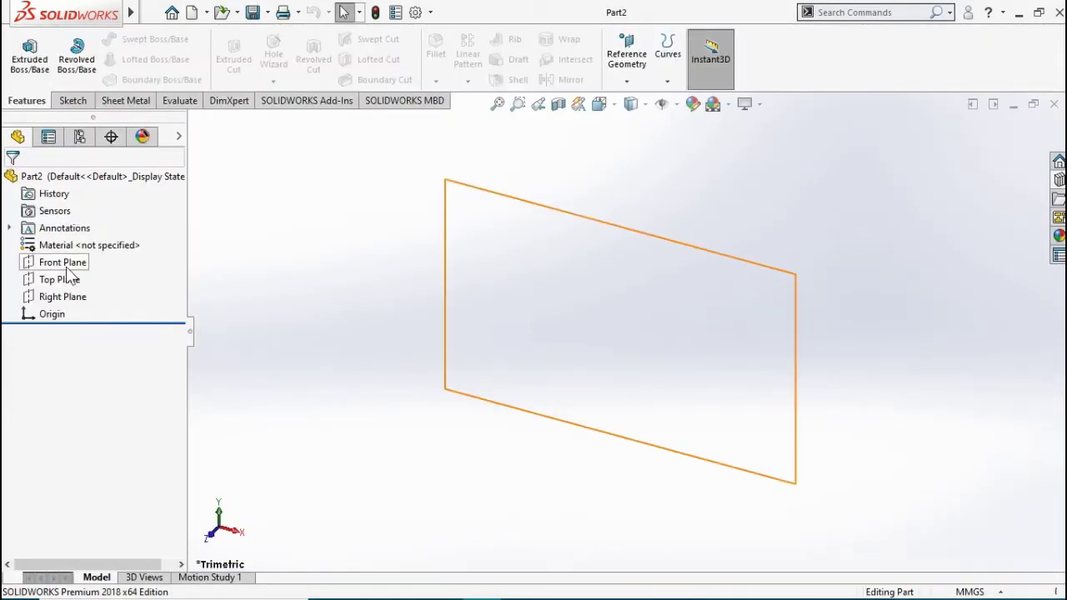
{"action": "left_click", "coordinate": [79, 263]}
Start a Front Plane sketch and draw lines from the origin through the first step and groove.
{"action": "left_click", "coordinate": [81, 246]}
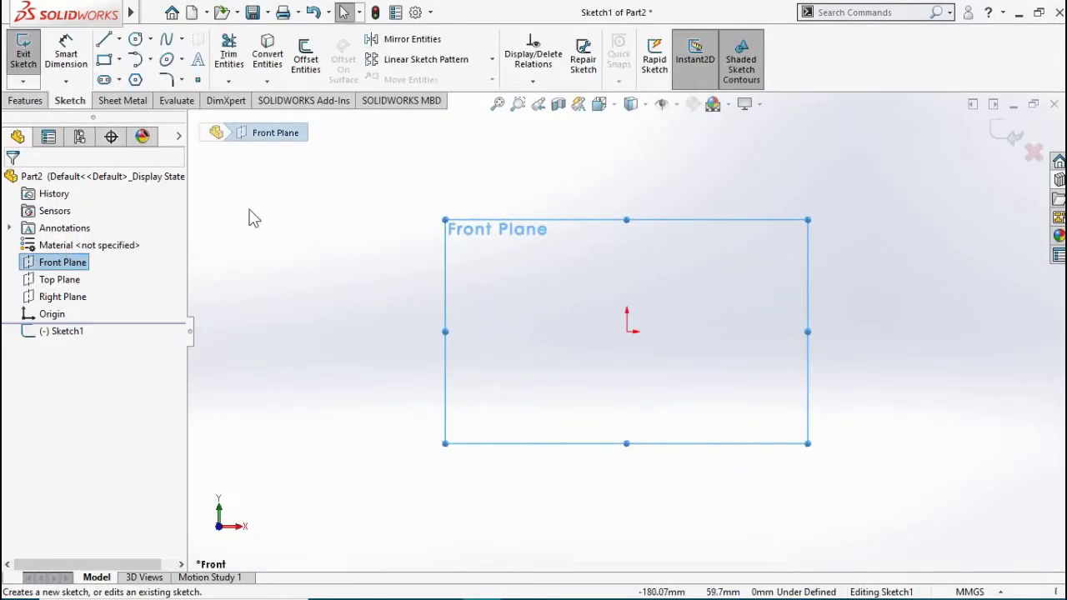
{"action": "left_click", "coordinate": [103, 40]}
{"action": "left_click", "coordinate": [627, 313]}
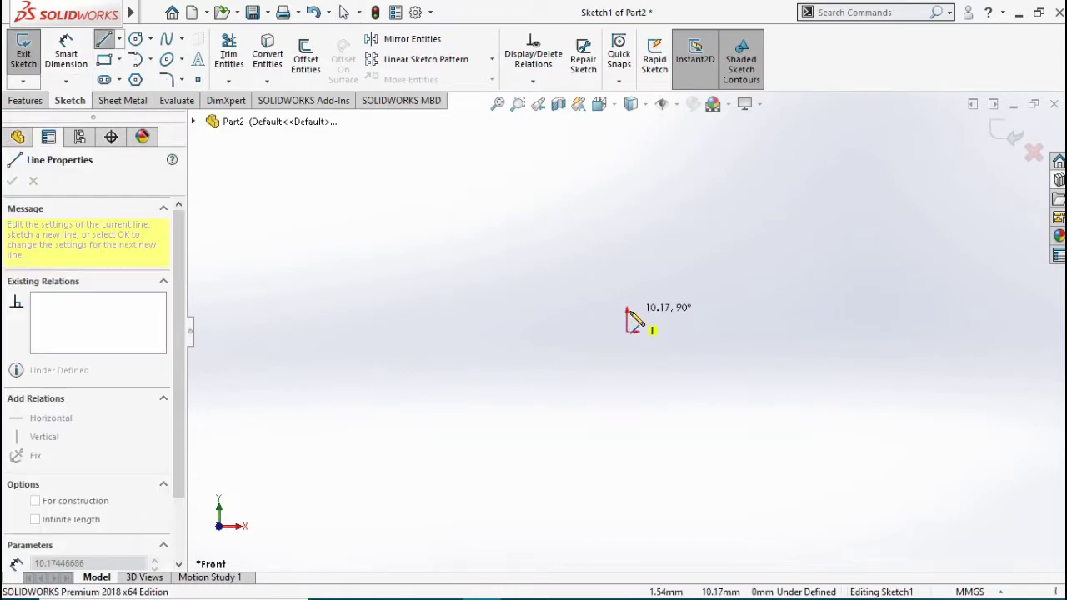
{"action": "left_click", "coordinate": [580, 299]}
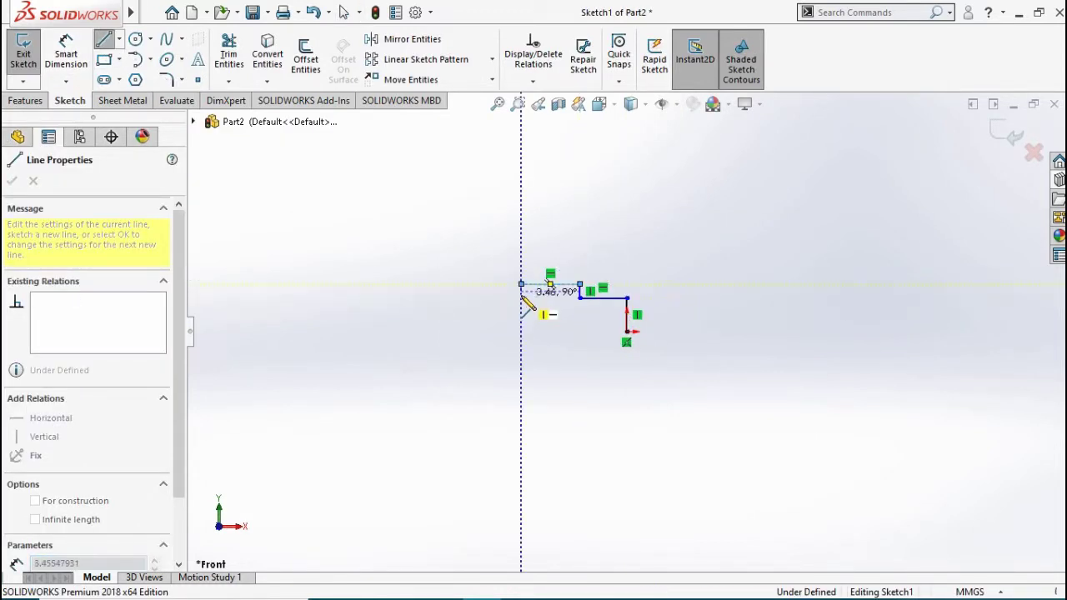
{"action": "left_click", "coordinate": [517, 285]}
{"action": "left_click", "coordinate": [427, 285]}
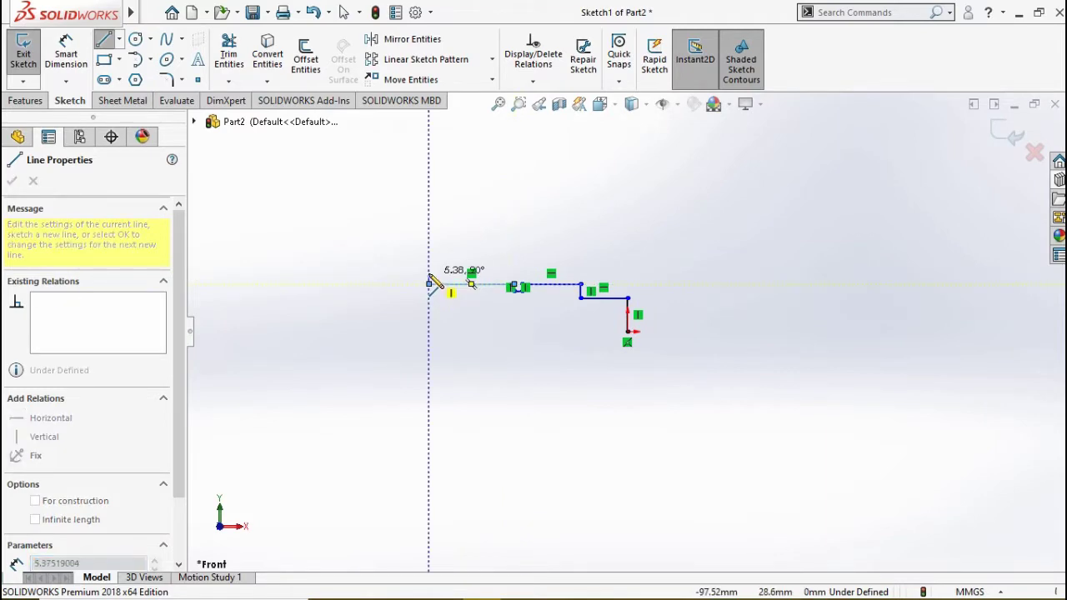
{"action": "left_click", "coordinate": [427, 273]}
Add the remaining step corners, close the outline back at the origin, and fit it in view.
{"action": "left_click", "coordinate": [298, 274]}
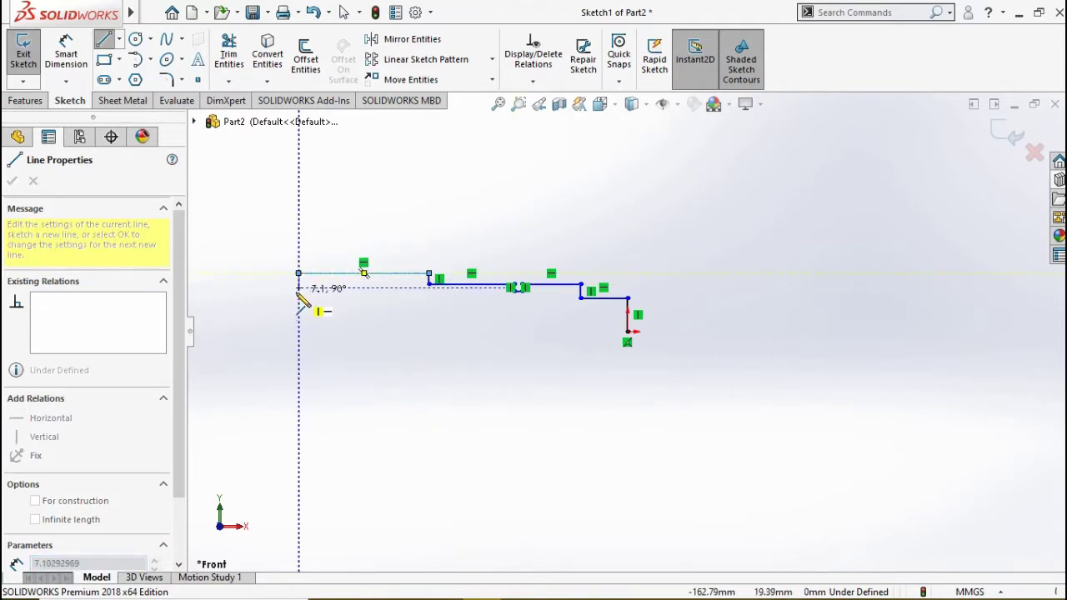
{"action": "left_click", "coordinate": [217, 288]}
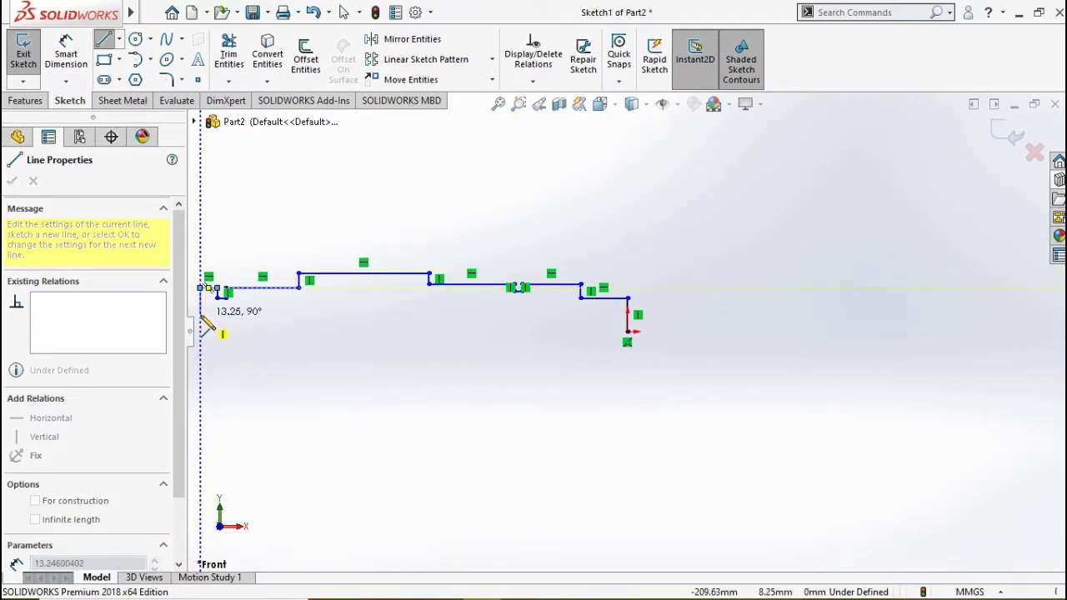
{"action": "left_click", "coordinate": [199, 331]}
{"action": "left_click", "coordinate": [627, 331]}
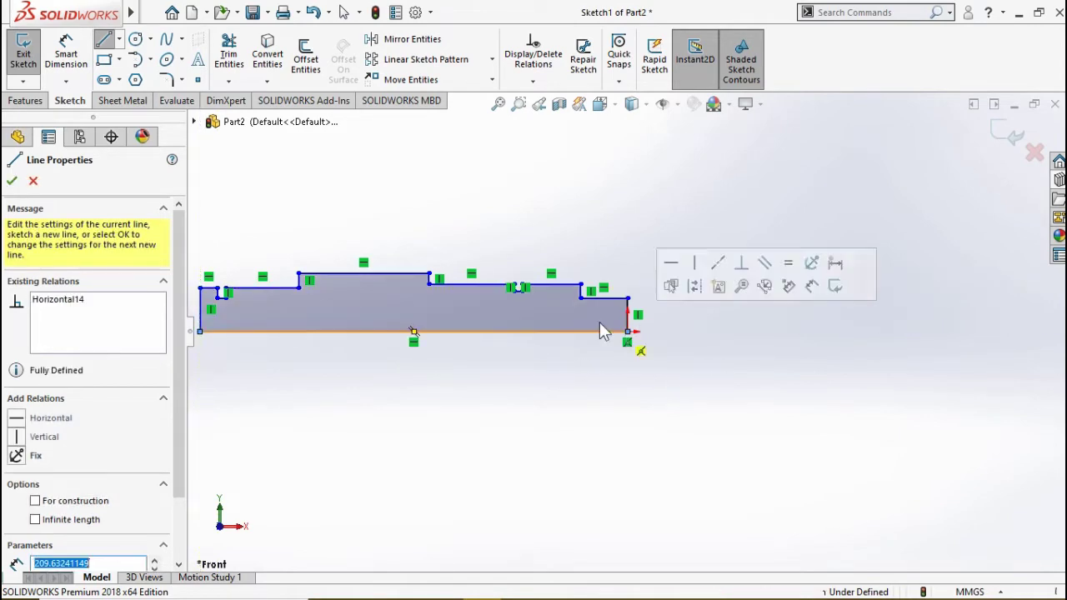
{"action": "left_click", "coordinate": [497, 103]}
{"action": "key", "text": "Escape"}
Dimension the bottom edge to 262 mm and the short top-left edge to 10 mm.
{"action": "left_click", "coordinate": [698, 368]}
{"action": "left_click", "coordinate": [658, 482]}
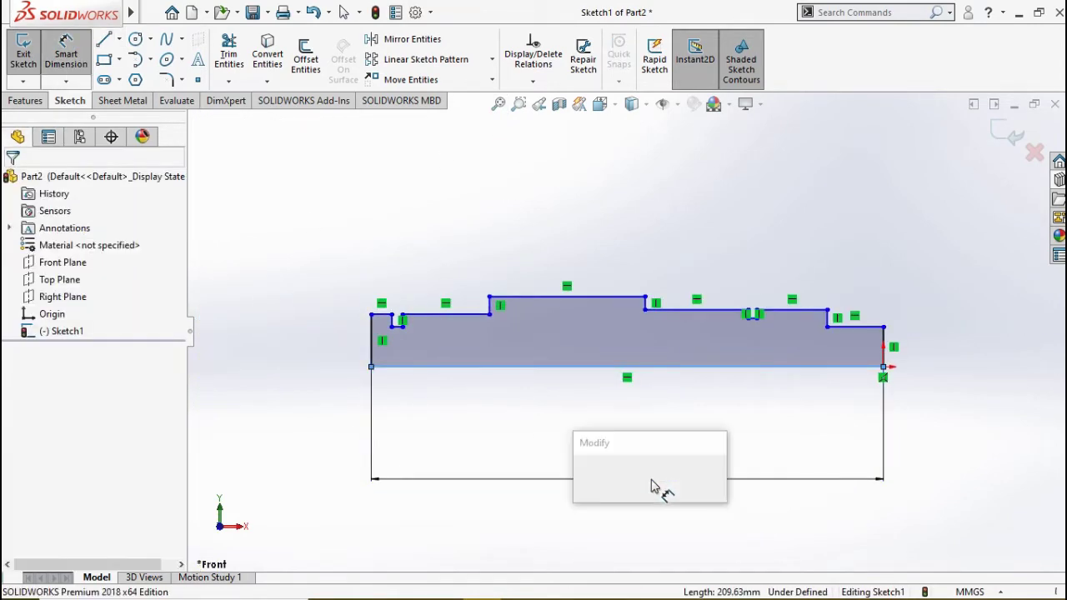
{"action": "type", "text": "262"}
{"action": "key", "text": "Return"}
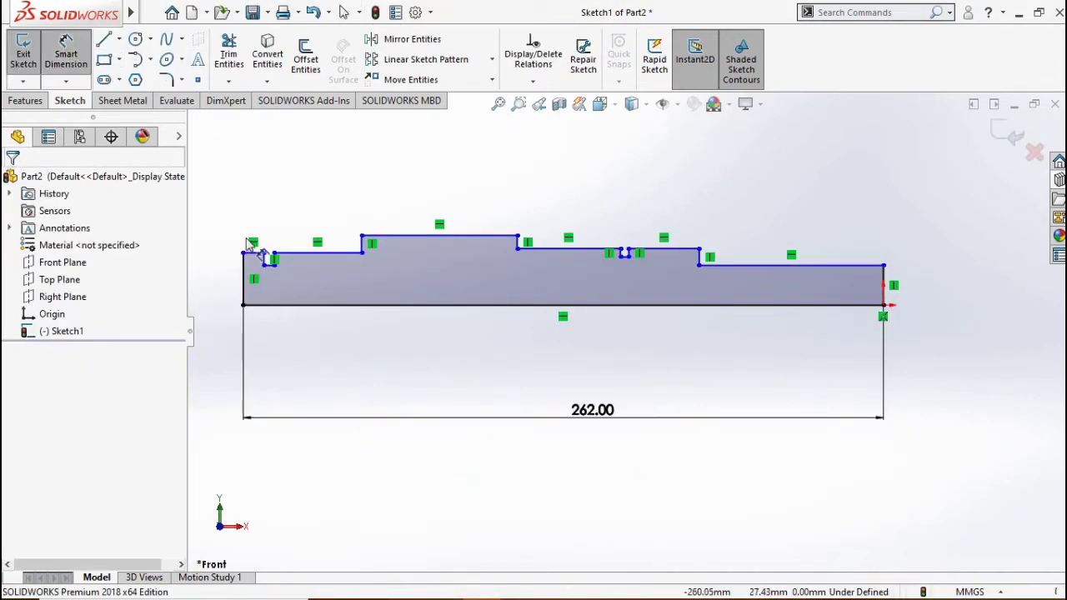
{"action": "left_click", "coordinate": [260, 254]}
{"action": "left_click", "coordinate": [261, 191]}
{"action": "type", "text": "10"}
{"action": "key", "text": "Return"}
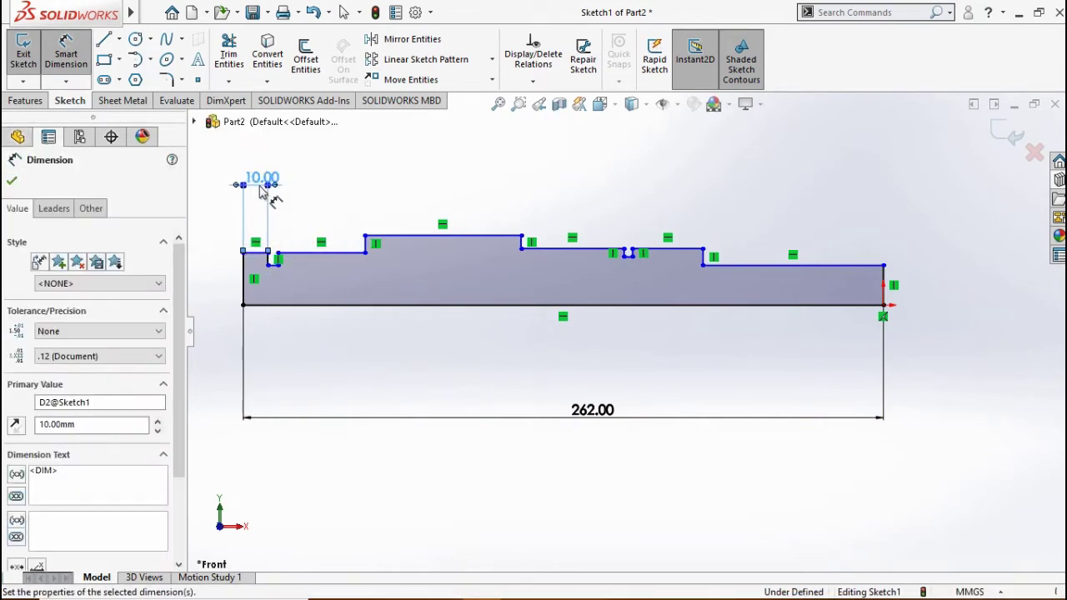
Dimension the successive step lengths as 60, 66 and 85 mm.
{"action": "left_click", "coordinate": [250, 277]}
{"action": "left_click", "coordinate": [364, 243]}
{"action": "left_click", "coordinate": [293, 160]}
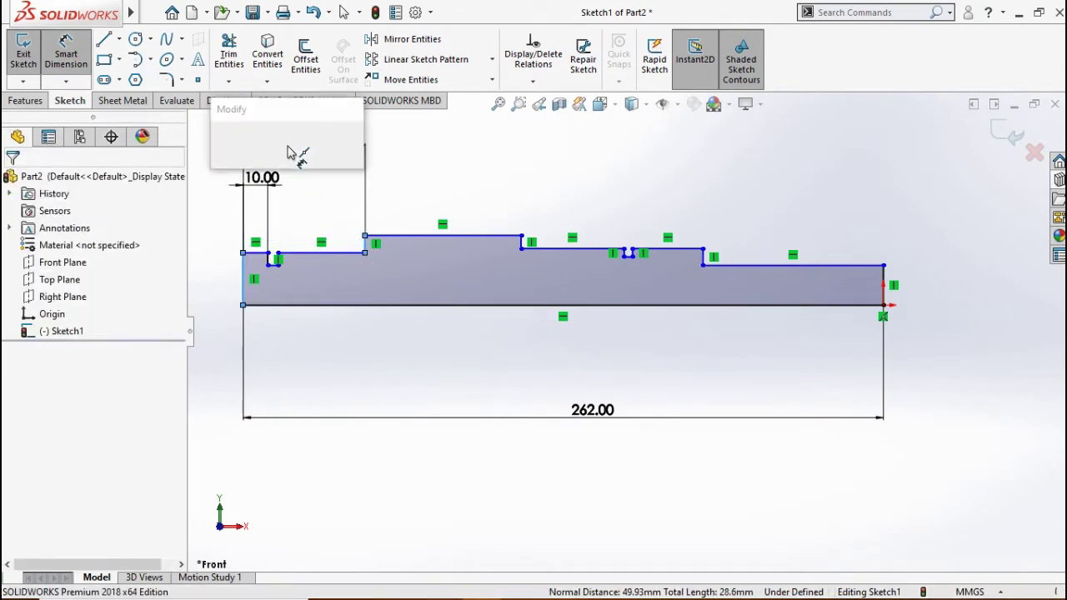
{"action": "type", "text": "60"}
{"action": "key", "text": "Return"}
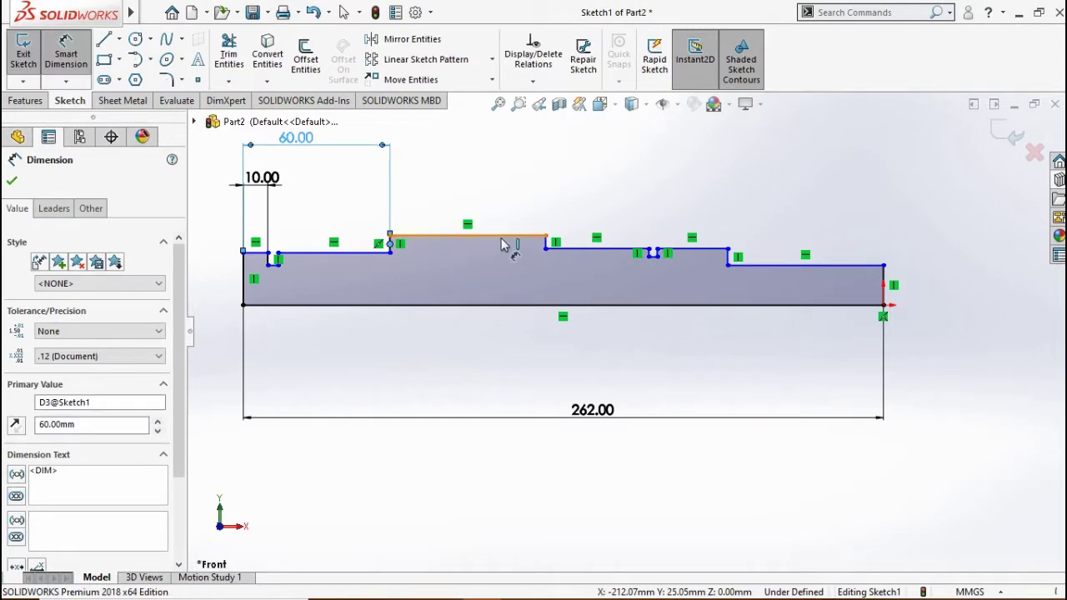
{"action": "left_click", "coordinate": [501, 244]}
{"action": "left_click", "coordinate": [480, 164]}
{"action": "type", "text": "66"}
{"action": "key", "text": "Return"}
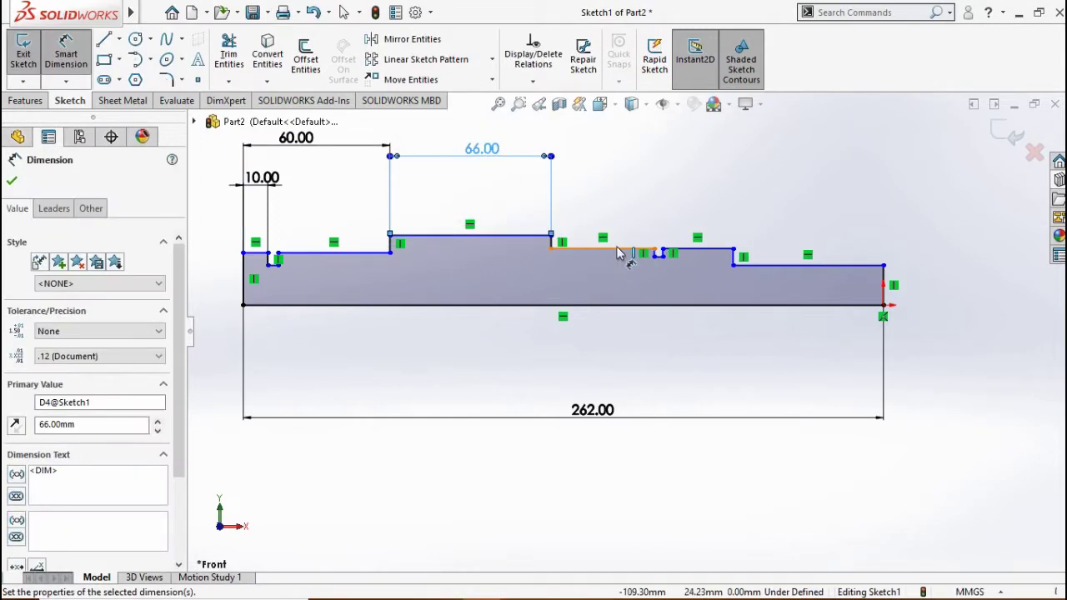
{"action": "left_click", "coordinate": [619, 254]}
{"action": "left_click", "coordinate": [621, 172]}
{"action": "type", "text": "85"}
{"action": "key", "text": "Return"}
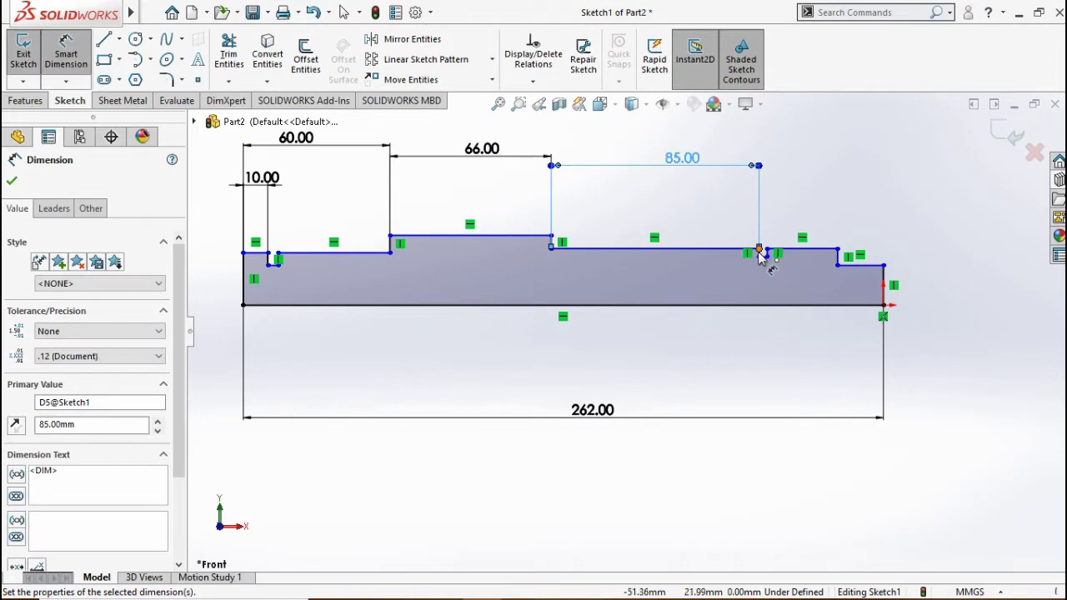
Set the distance from the groove side to the next step edge to 25 mm.
{"action": "scroll", "coordinate": [799, 250], "scroll_direction": "up", "scroll_amount": 5}
{"action": "left_click", "coordinate": [652, 300]}
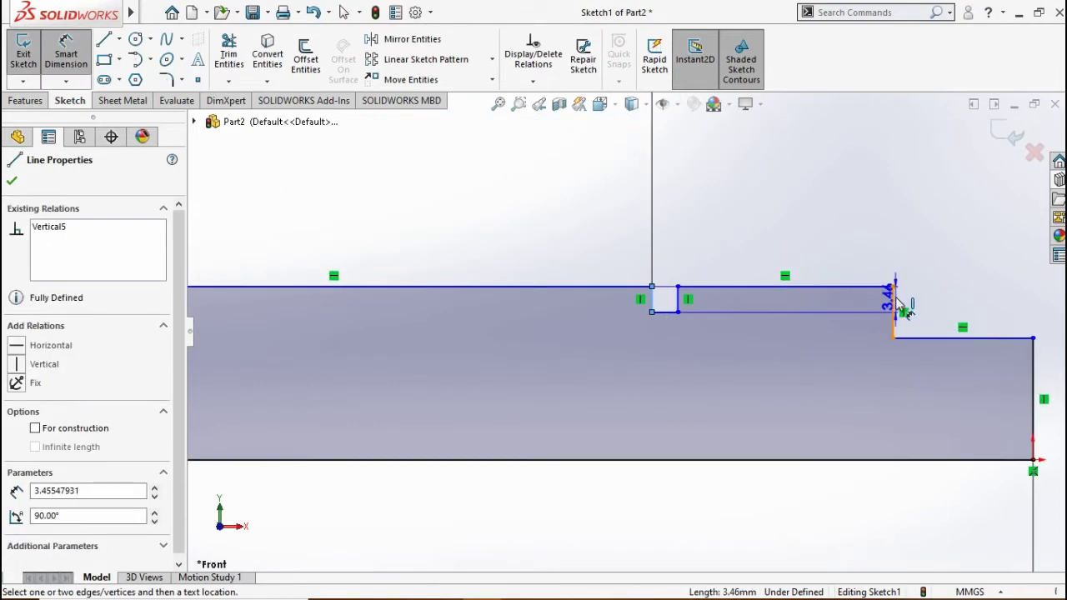
{"action": "left_click", "coordinate": [895, 304]}
{"action": "left_click", "coordinate": [779, 177]}
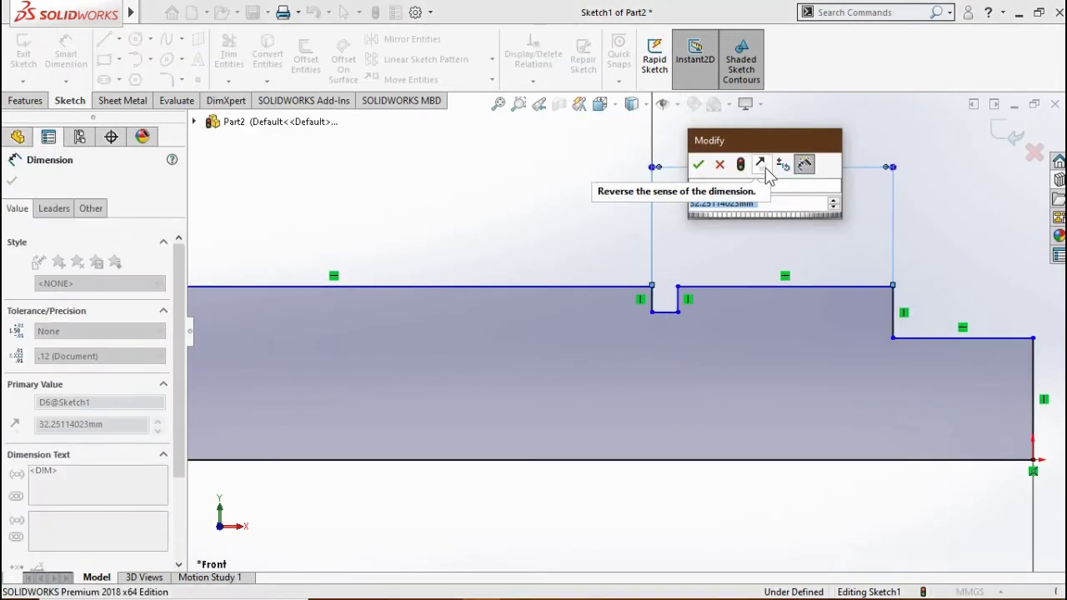
{"action": "type", "text": "25"}
{"action": "key", "text": "Return"}
{"action": "scroll", "coordinate": [659, 275], "scroll_direction": "up", "scroll_amount": 4}
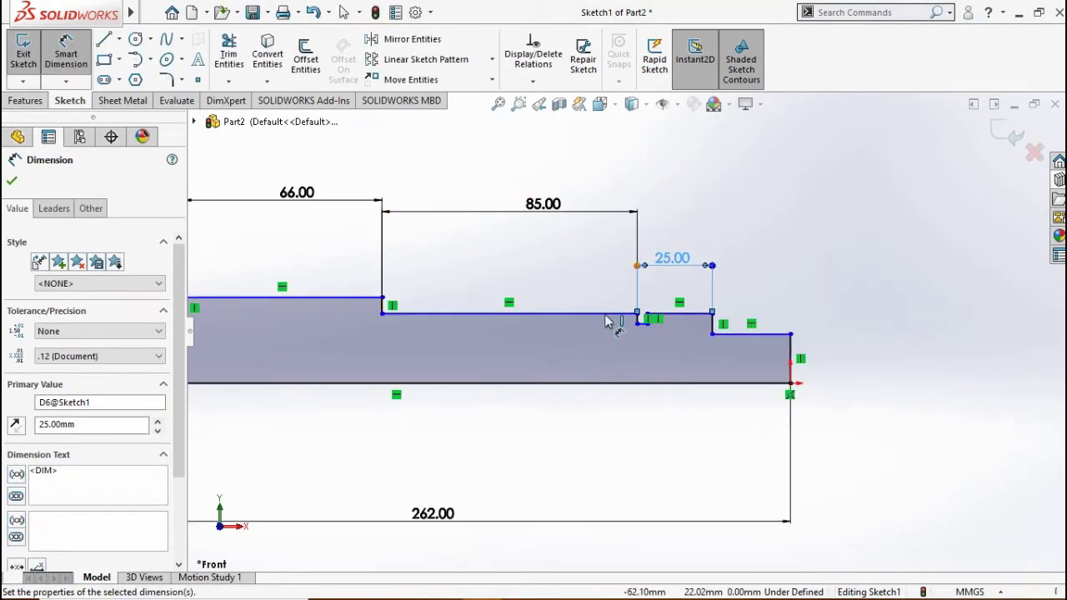
{"action": "scroll", "coordinate": [589, 367], "scroll_direction": "up", "scroll_amount": 1}
{"action": "scroll", "coordinate": [309, 341], "scroll_direction": "down", "scroll_amount": 4}
{"action": "scroll", "coordinate": [371, 350], "scroll_direction": "down", "scroll_amount": 2}
Dimension the groove as 1 mm wide and 1 mm deep.
{"action": "left_click", "coordinate": [454, 356]}
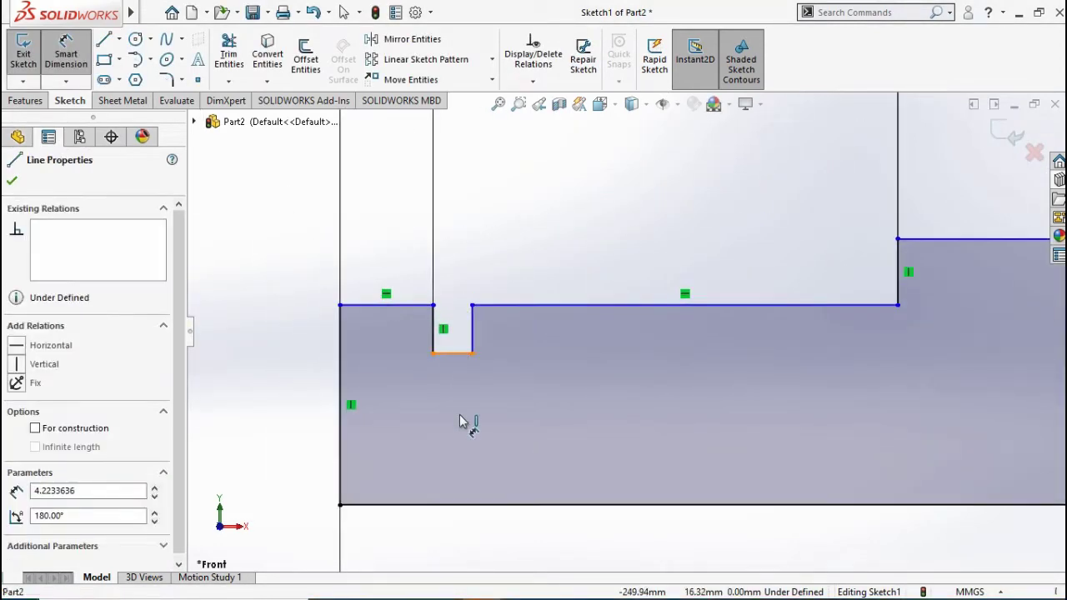
{"action": "left_click", "coordinate": [459, 418]}
{"action": "type", "text": "1"}
{"action": "key", "text": "Return"}
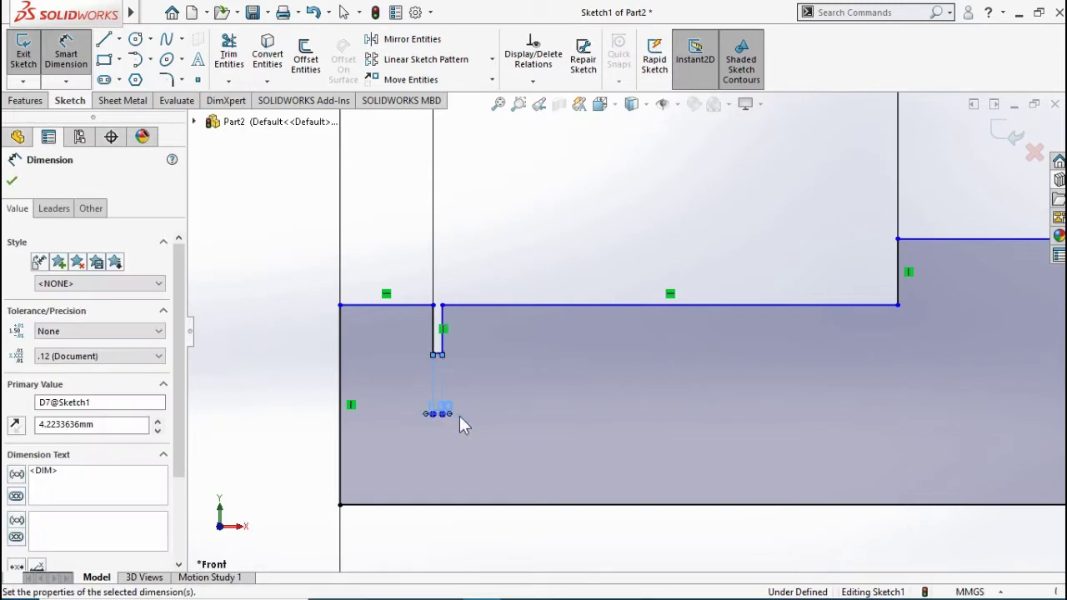
{"action": "left_click", "coordinate": [433, 330]}
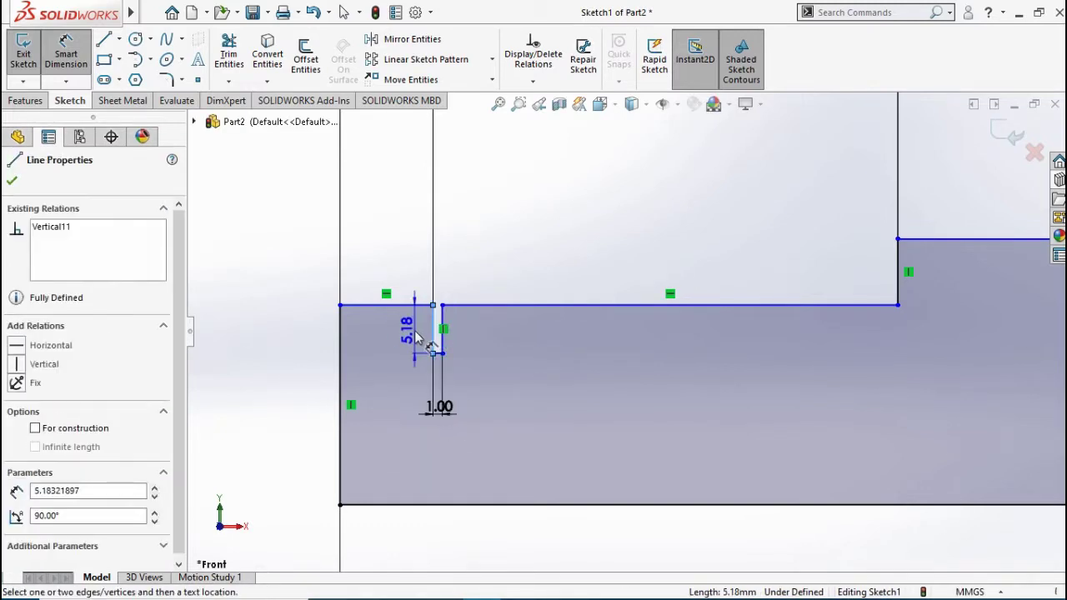
{"action": "left_click", "coordinate": [415, 331]}
{"action": "type", "text": "1"}
{"action": "key", "text": "Return"}
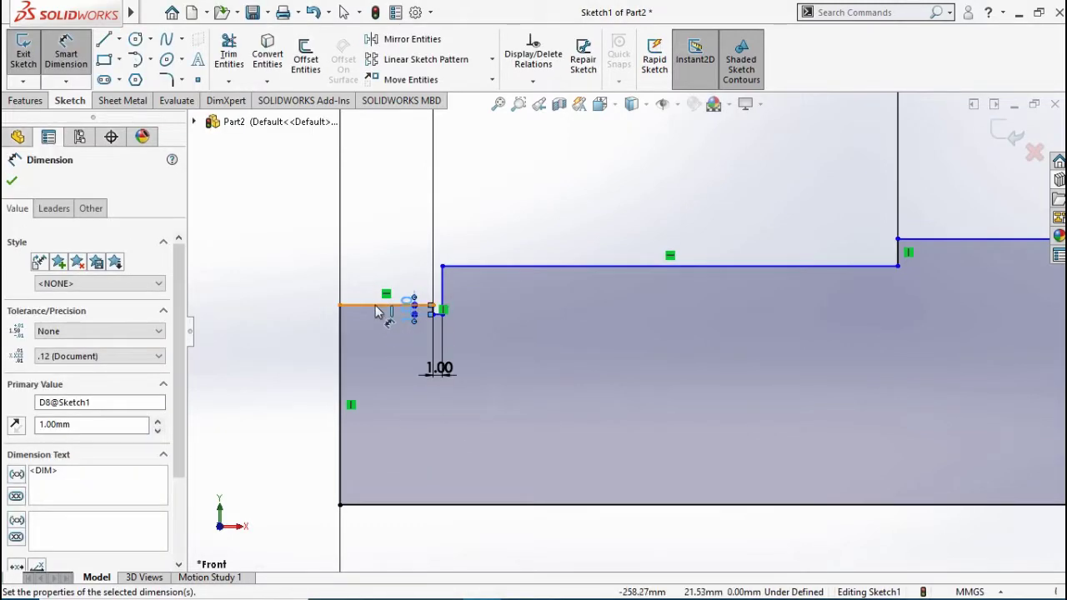
Set the left-end height to 7 mm and the next step height to 7.5 mm.
{"action": "left_click", "coordinate": [375, 306]}
{"action": "left_click", "coordinate": [354, 504]}
{"action": "left_click", "coordinate": [279, 438]}
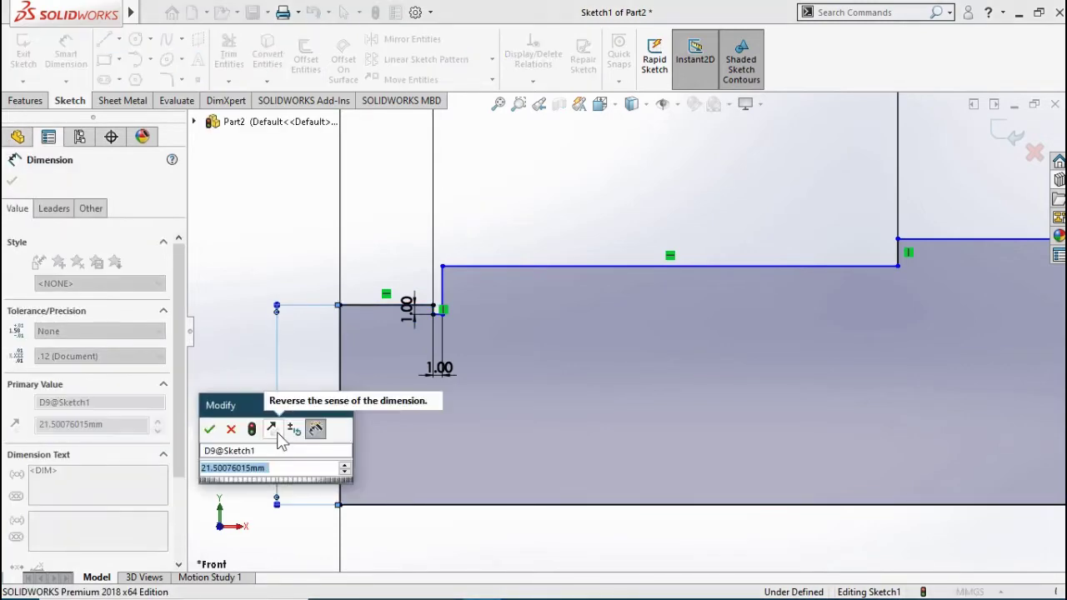
{"action": "type", "text": "7"}
{"action": "key", "text": "Return"}
{"action": "left_click", "coordinate": [571, 410]}
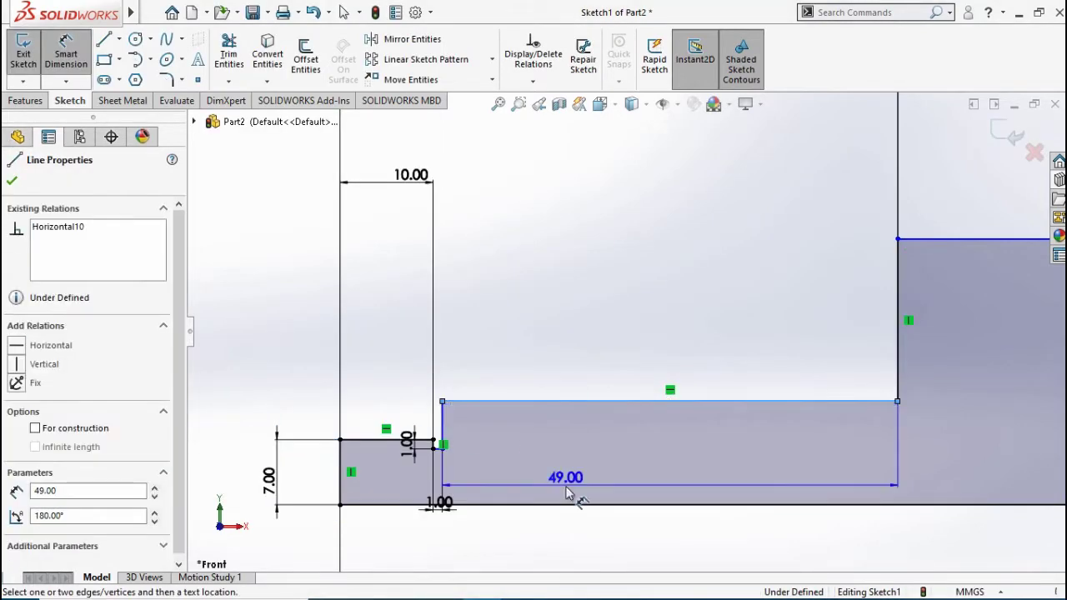
{"action": "left_click", "coordinate": [573, 505]}
{"action": "left_click", "coordinate": [581, 460]}
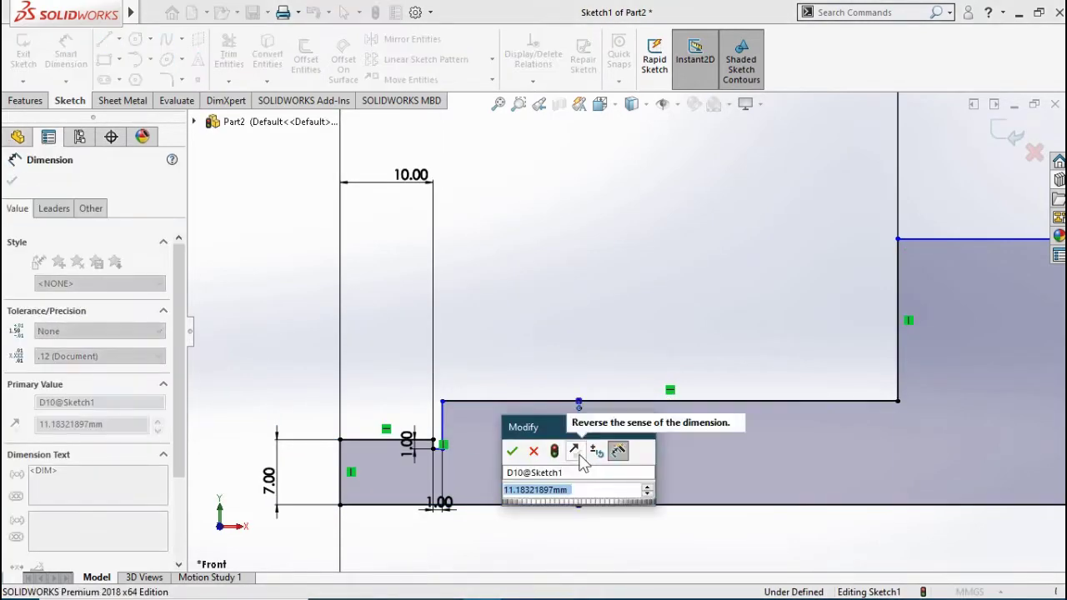
{"action": "type", "text": "7.5"}
{"action": "key", "text": "Return"}
Dimension the remaining step heights as 10 mm and 7 mm.
{"action": "left_click", "coordinate": [1006, 241]}
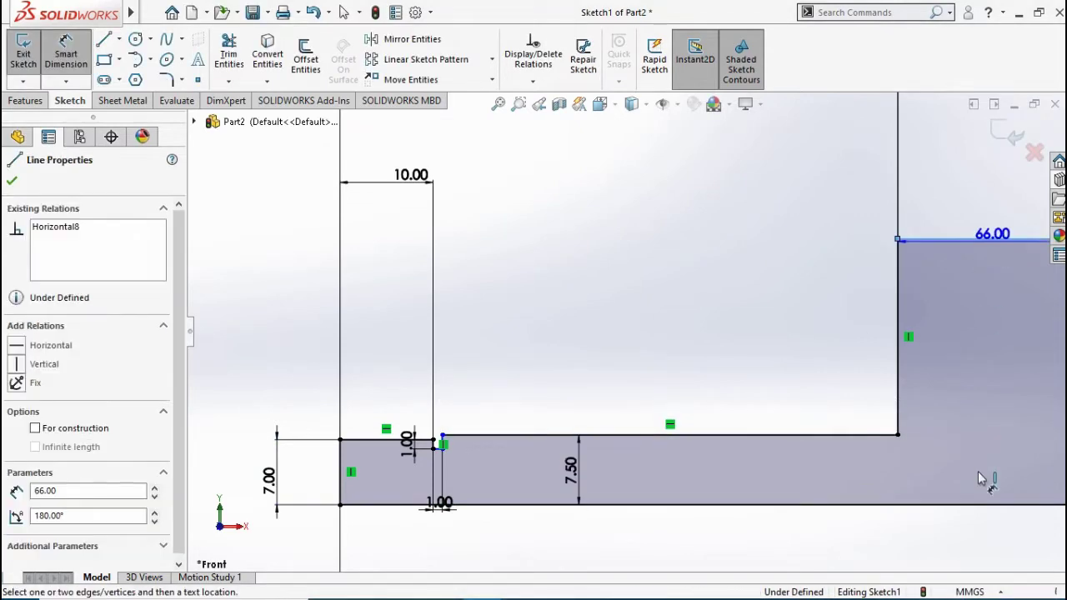
{"action": "left_click", "coordinate": [983, 504]}
{"action": "left_click", "coordinate": [954, 372]}
{"action": "type", "text": "10"}
{"action": "key", "text": "Return"}
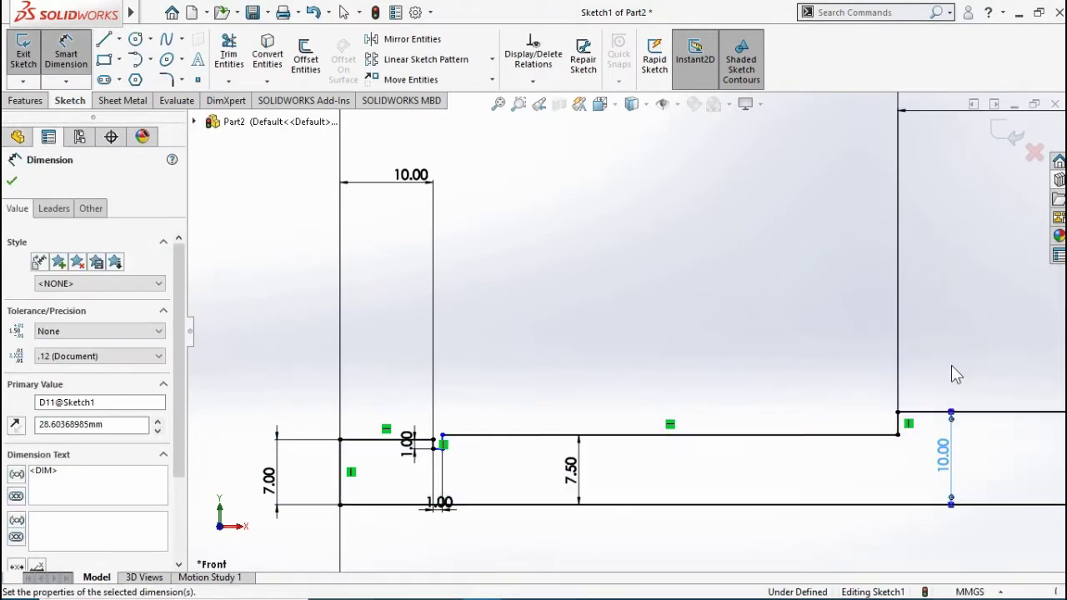
{"action": "scroll", "coordinate": [967, 433], "scroll_direction": "up", "scroll_amount": 3}
{"action": "scroll", "coordinate": [1028, 389], "scroll_direction": "down", "scroll_amount": 3}
{"action": "scroll", "coordinate": [1004, 381], "scroll_direction": "up", "scroll_amount": 1}
{"action": "scroll", "coordinate": [1004, 381], "scroll_direction": "down", "scroll_amount": 2}
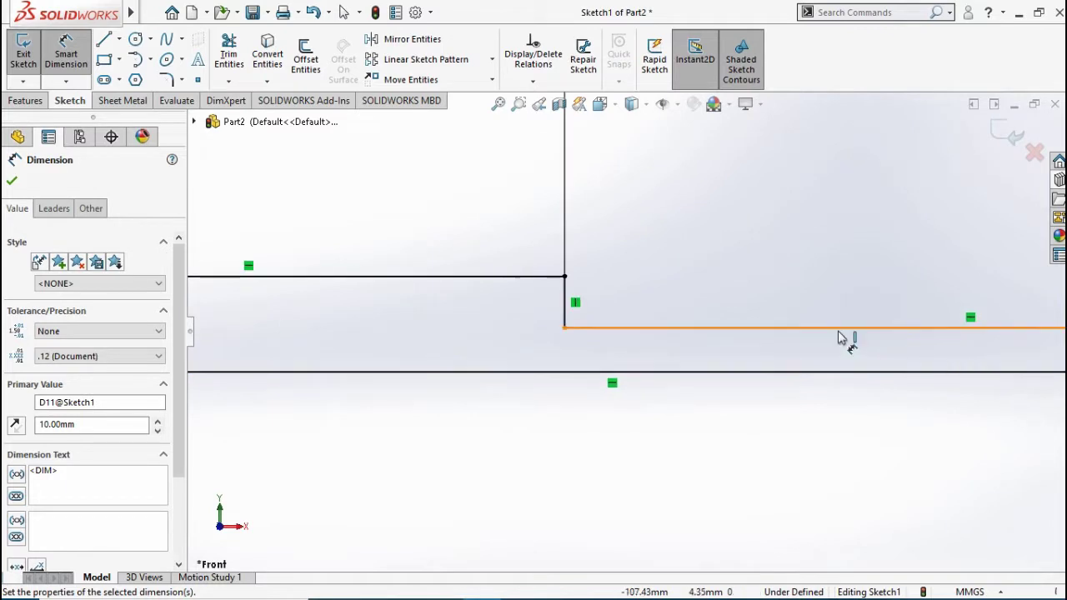
{"action": "left_click", "coordinate": [833, 327]}
{"action": "left_click", "coordinate": [804, 371]}
{"action": "left_click", "coordinate": [775, 358]}
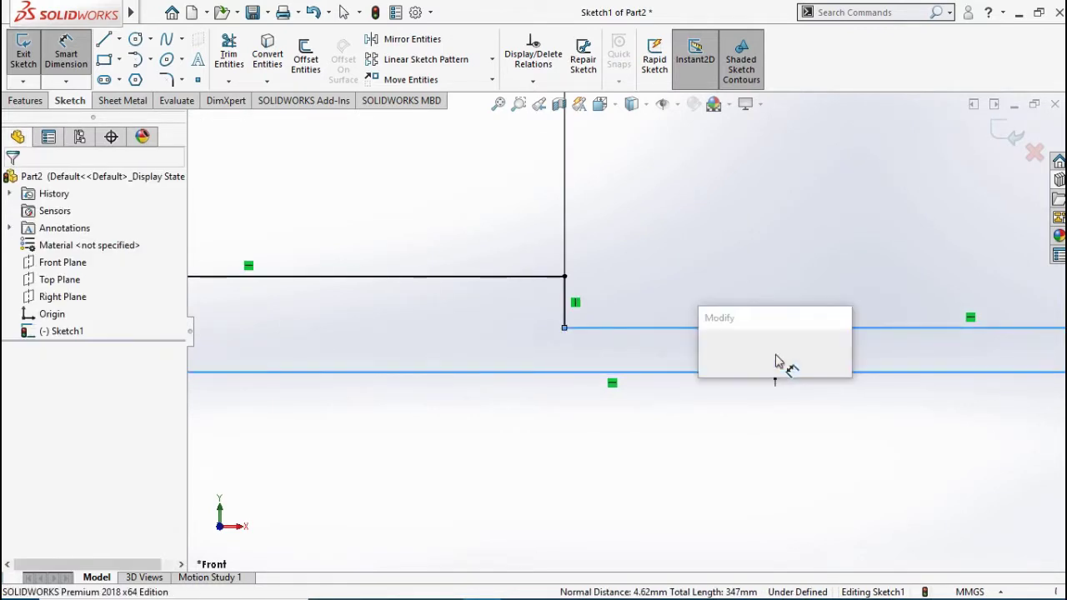
{"action": "type", "text": "7"}
{"action": "key", "text": "Return"}
{"action": "scroll", "coordinate": [1041, 354], "scroll_direction": "up", "scroll_amount": 3}
{"action": "scroll", "coordinate": [1043, 354], "scroll_direction": "down", "scroll_amount": 5}
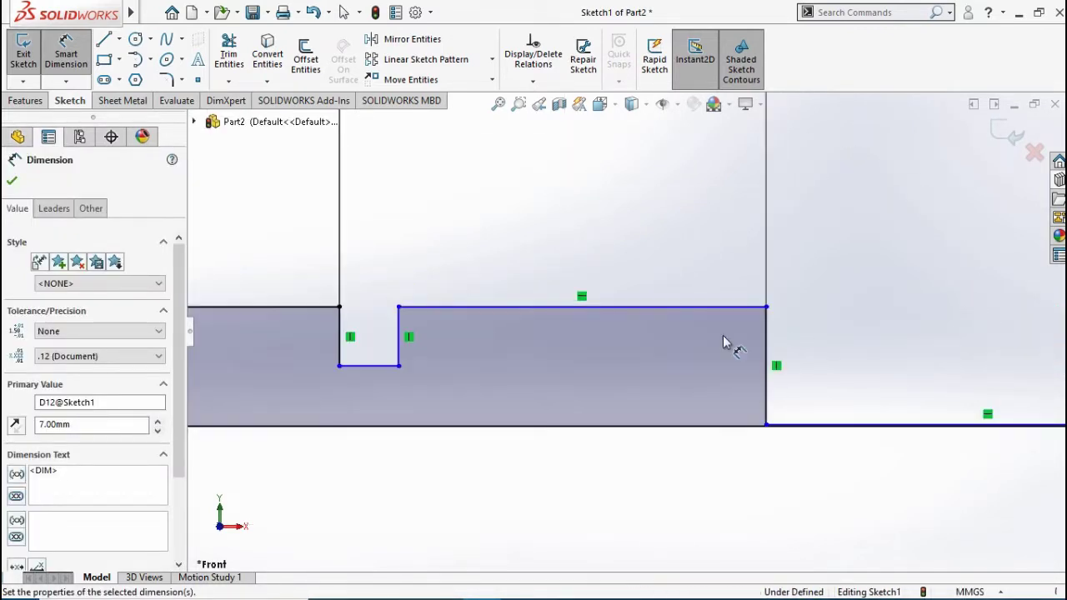
Dimension the notch as 1 mm wide and 1 mm deep.
{"action": "left_click", "coordinate": [354, 365]}
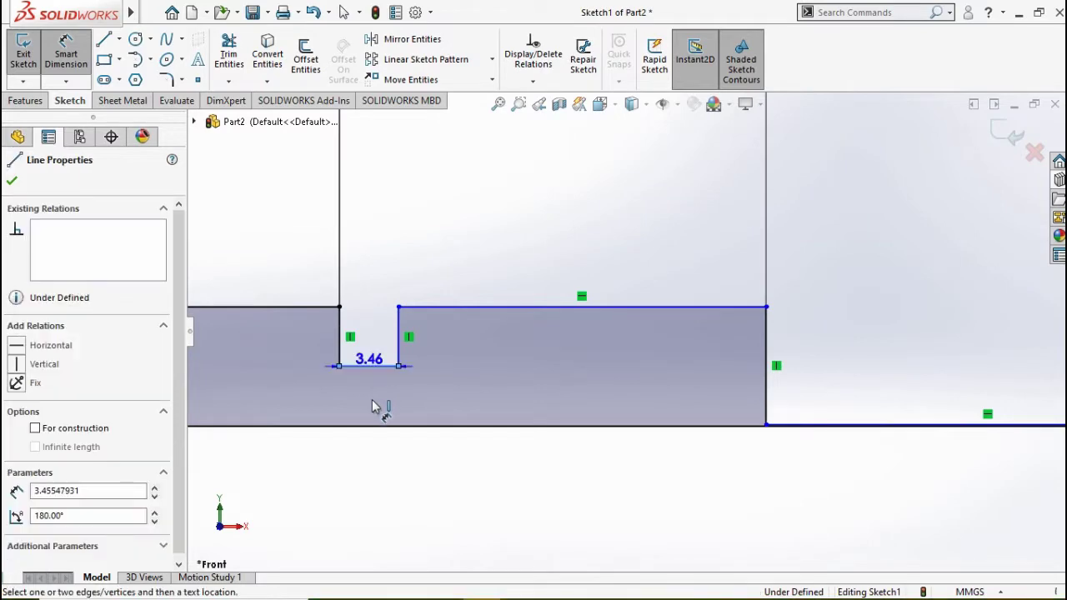
{"action": "left_click", "coordinate": [372, 399]}
{"action": "type", "text": "1"}
{"action": "key", "text": "Return"}
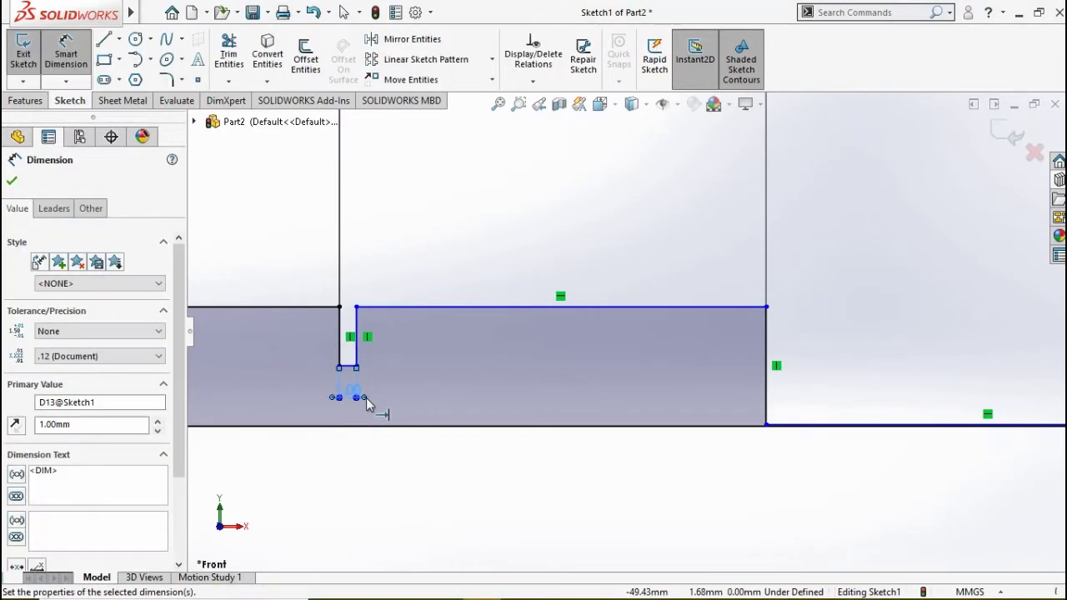
{"action": "left_click", "coordinate": [365, 331]}
{"action": "left_click", "coordinate": [406, 338]}
{"action": "type", "text": "1"}
{"action": "key", "text": "Return"}
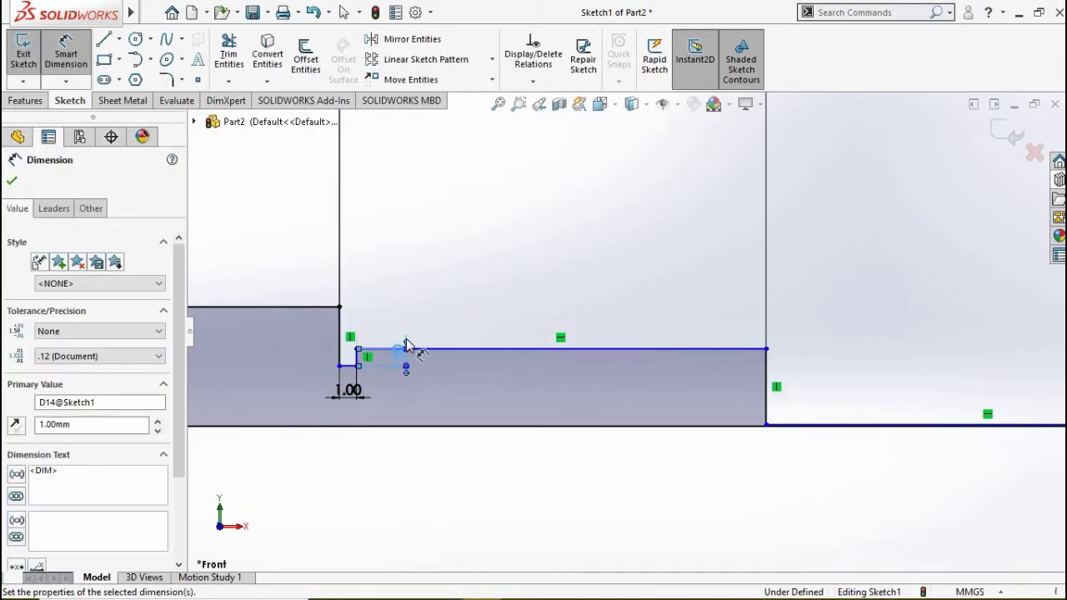
Add the 6 mm section height dimension from the shaft line to the centre line.
{"action": "left_click", "coordinate": [467, 350]}
{"action": "left_click", "coordinate": [476, 427]}
{"action": "left_click", "coordinate": [833, 376]}
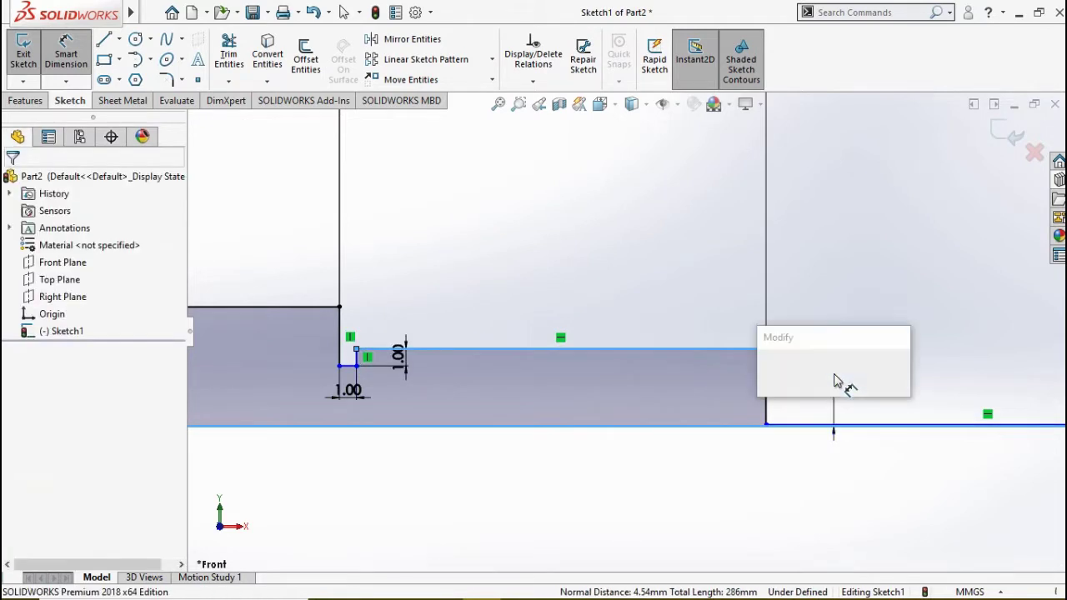
{"action": "key", "text": "Return"}
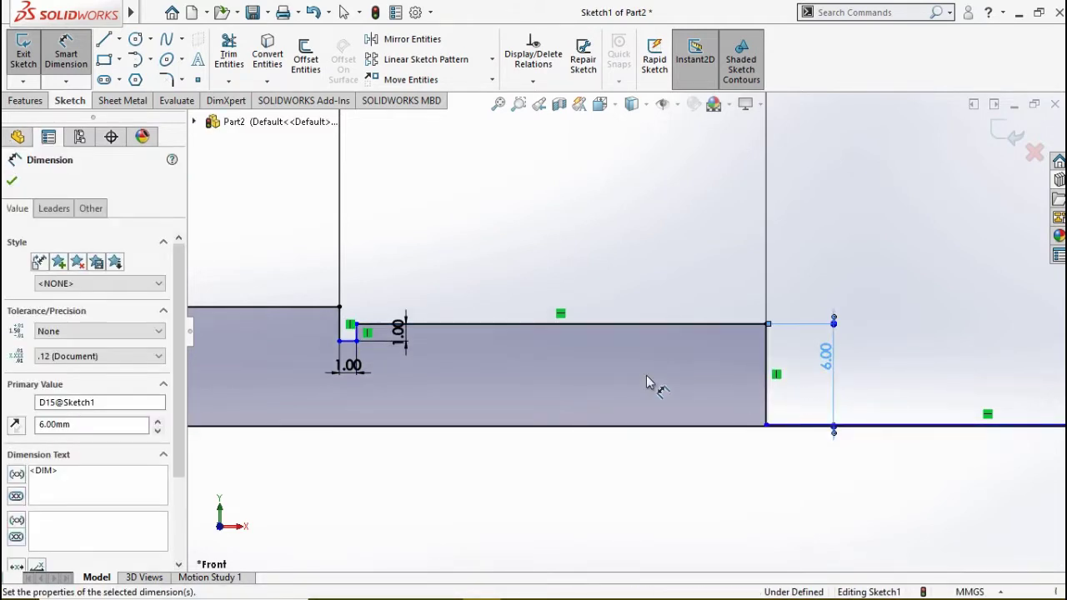
{"action": "scroll", "coordinate": [275, 333], "scroll_direction": "up", "scroll_amount": 3}
{"action": "scroll", "coordinate": [275, 334], "scroll_direction": "up", "scroll_amount": 4}
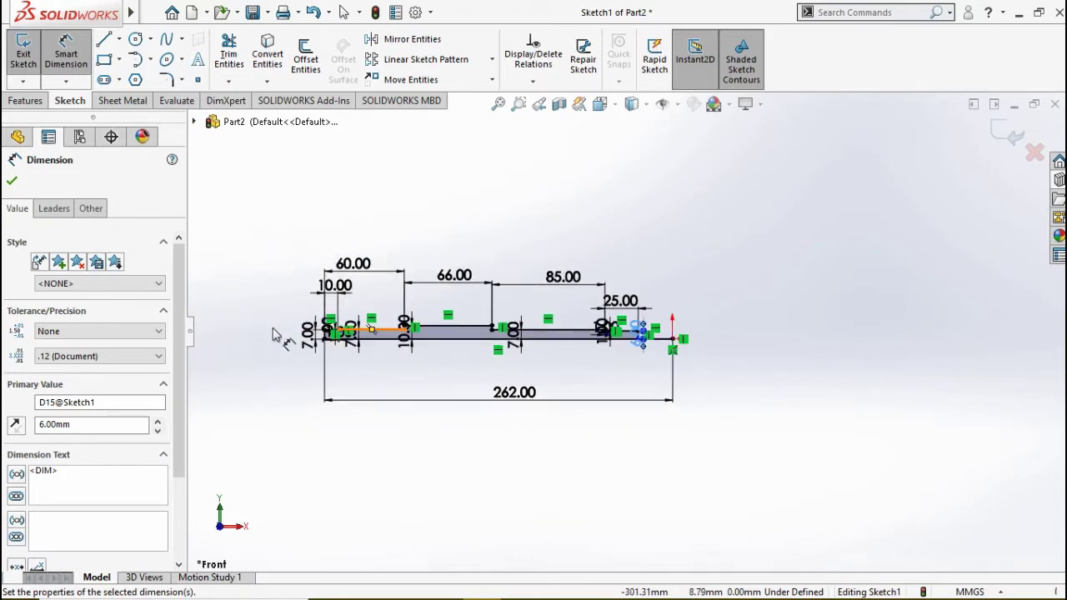
Revolve the dimensioned profile into a solid stepped shaft, Revolve1.
{"action": "left_click", "coordinate": [498, 103]}
{"action": "left_click", "coordinate": [507, 214]}
{"action": "left_click", "coordinate": [26, 100]}
{"action": "left_click", "coordinate": [76, 54]}
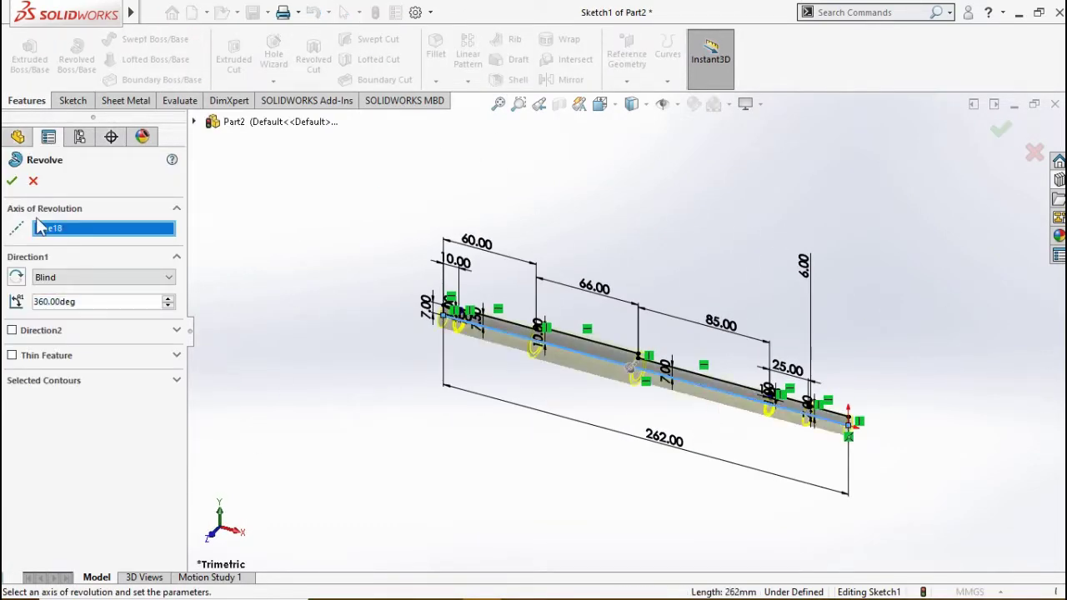
{"action": "left_click", "coordinate": [14, 178]}
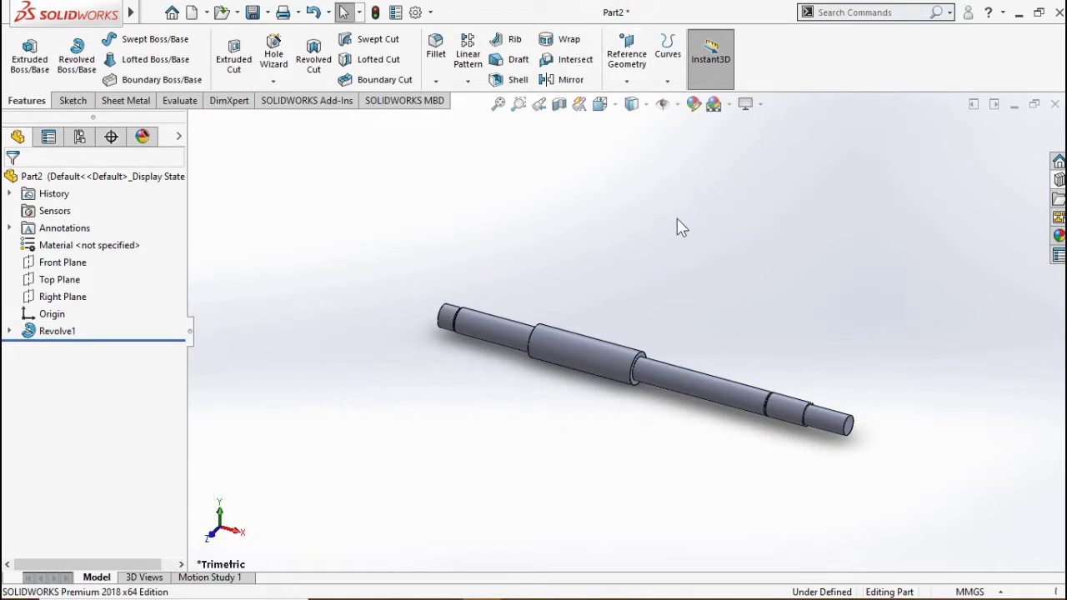
Create Plane1 offset 7 mm from the Top Plane.
{"action": "left_click", "coordinate": [627, 80]}
{"action": "left_click", "coordinate": [637, 98]}
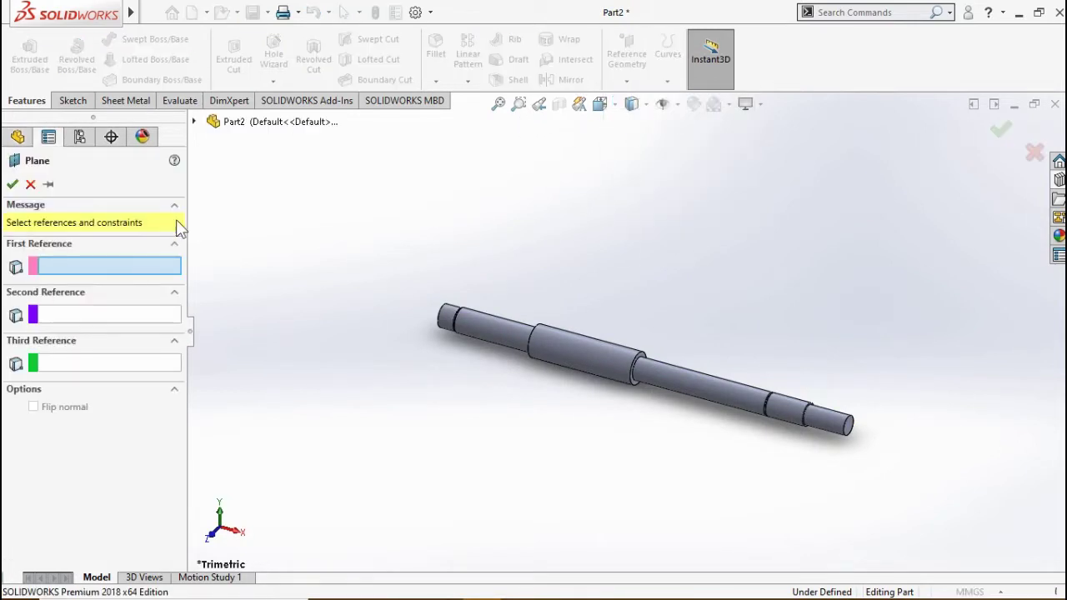
{"action": "left_click", "coordinate": [194, 121]}
{"action": "left_click", "coordinate": [263, 225]}
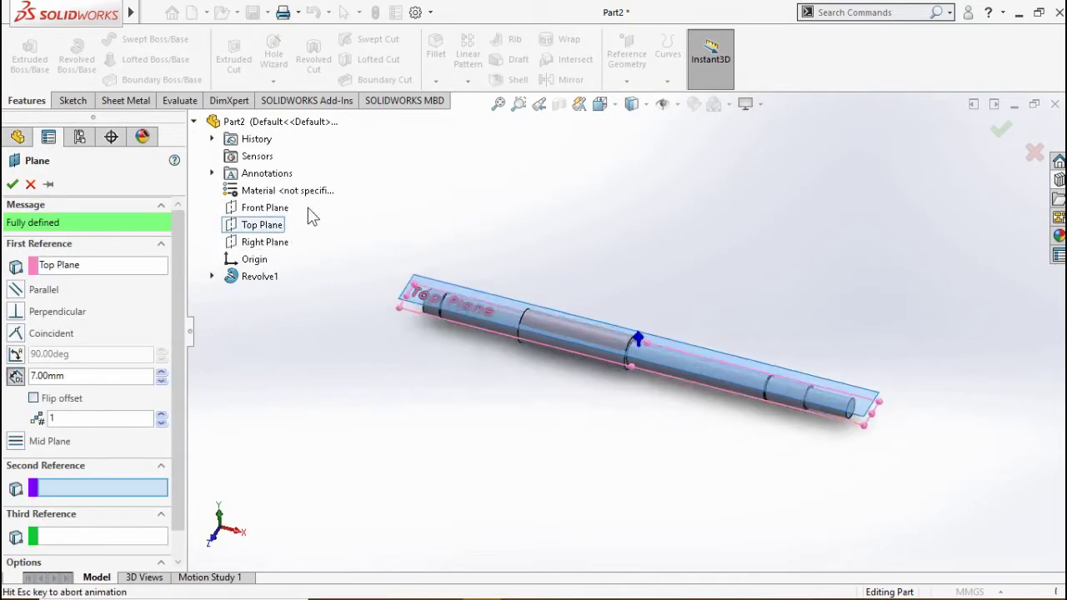
{"action": "left_click", "coordinate": [309, 213]}
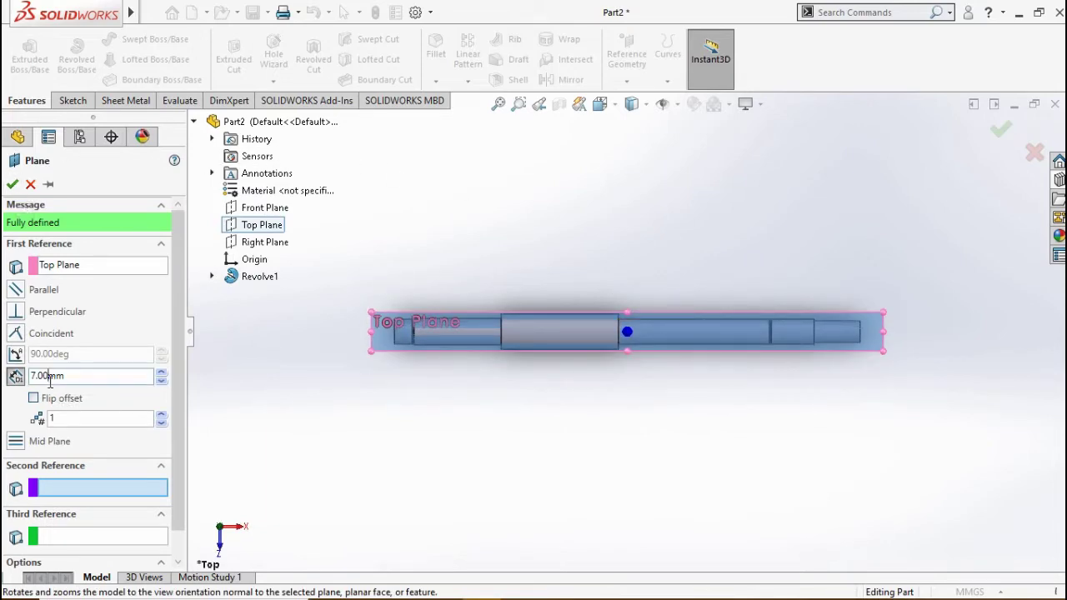
{"action": "left_click", "coordinate": [12, 184]}
{"action": "left_click", "coordinate": [73, 100]}
Draw two straight slots side by side on Plane1 and select both of them.
{"action": "left_click", "coordinate": [104, 79]}
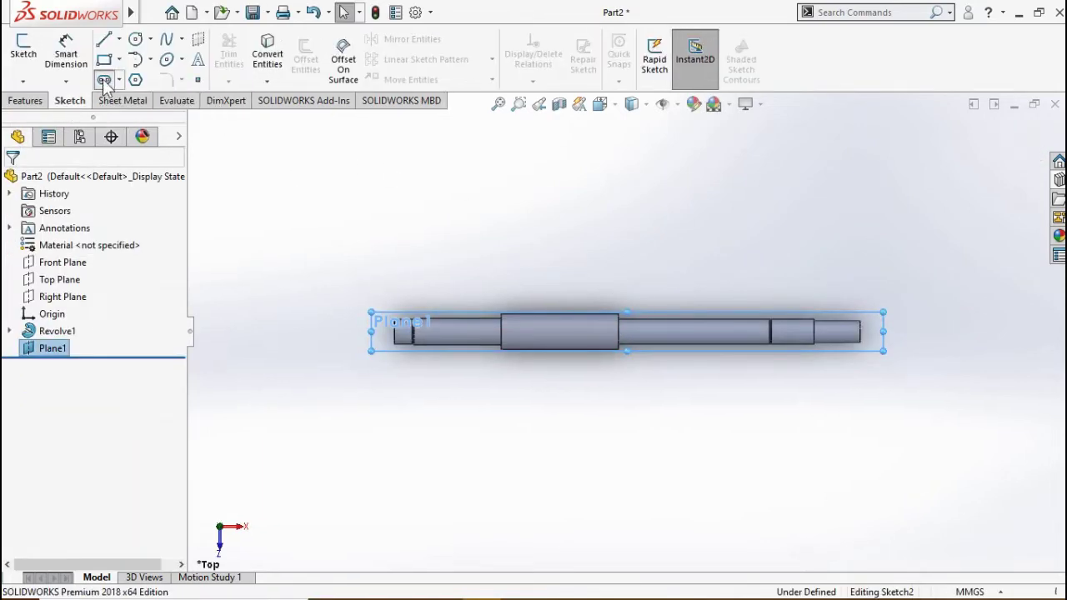
{"action": "scroll", "coordinate": [631, 340], "scroll_direction": "down", "scroll_amount": 4}
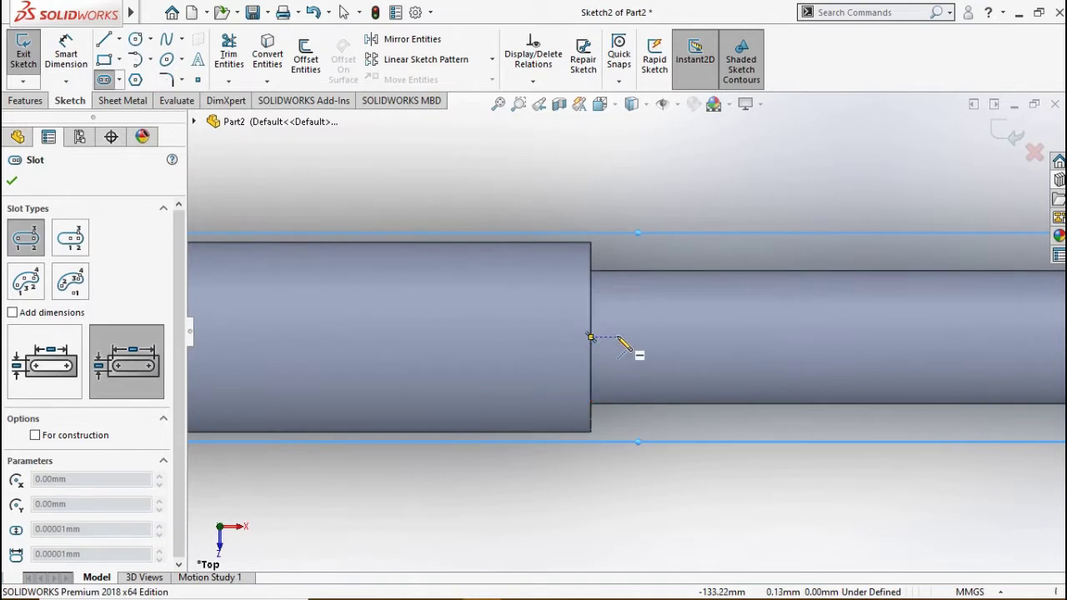
{"action": "left_click", "coordinate": [617, 337]}
{"action": "left_click", "coordinate": [806, 337]}
{"action": "left_click", "coordinate": [781, 315]}
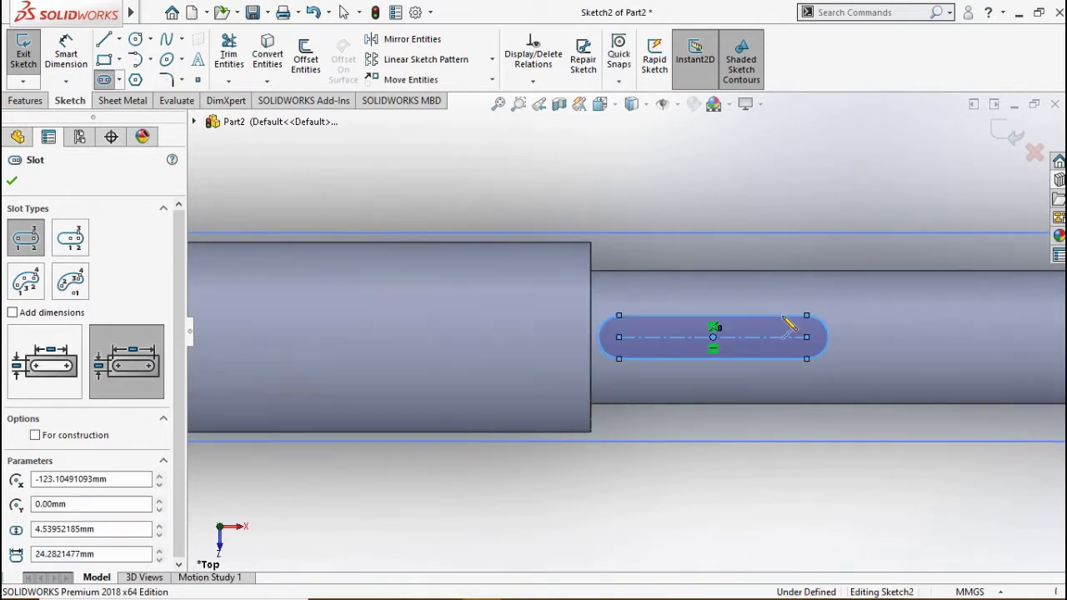
{"action": "left_click", "coordinate": [915, 336]}
{"action": "left_click", "coordinate": [1037, 337]}
{"action": "left_click", "coordinate": [1037, 312]}
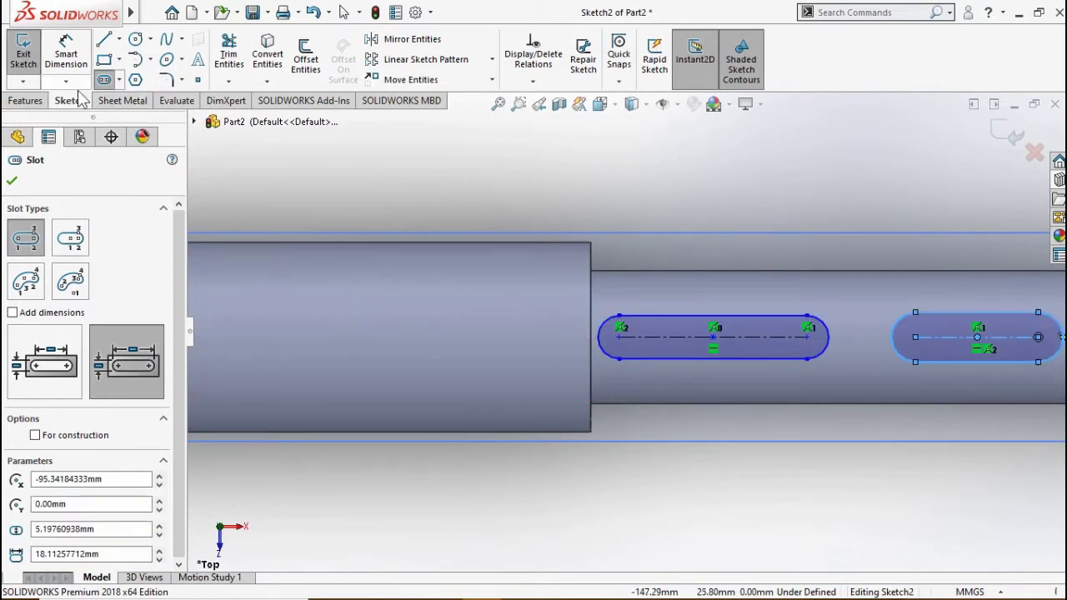
{"action": "left_click", "coordinate": [11, 181]}
{"action": "left_click_drag", "start_coordinate": [1028, 515], "coordinate": [614, 231]}
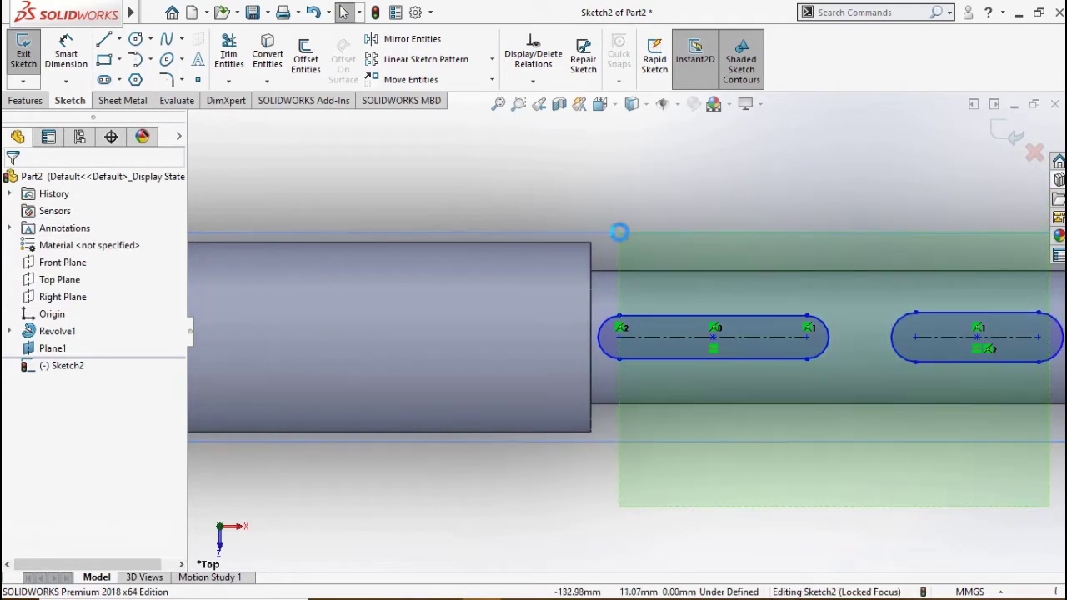
Dimension the first slot 4 mm from the shaft step and 10 mm long.
{"action": "left_click", "coordinate": [83, 52]}
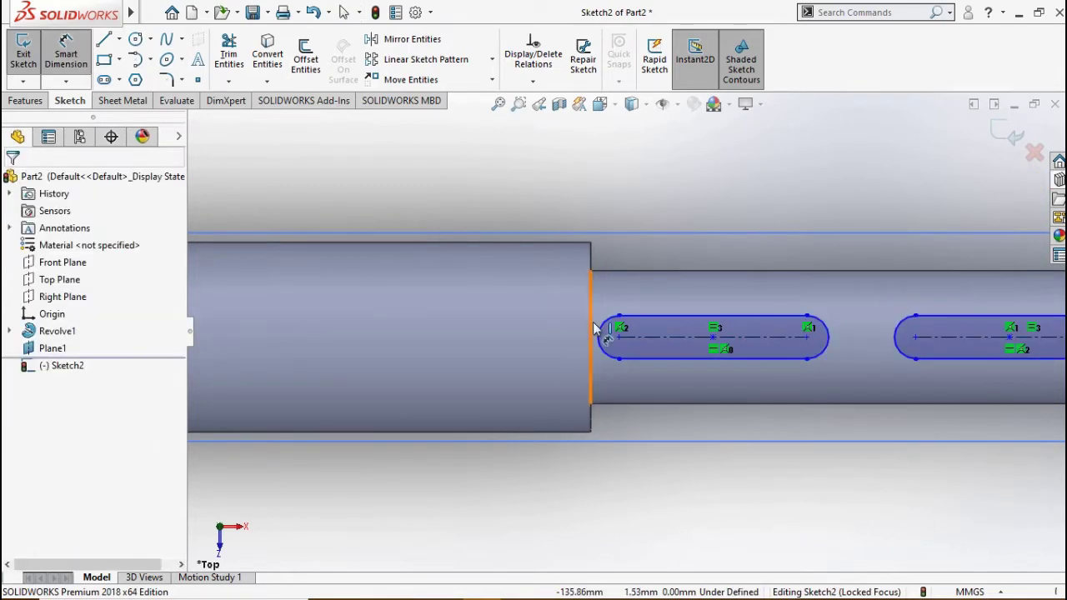
{"action": "left_click", "coordinate": [600, 337]}
{"action": "left_click", "coordinate": [591, 366]}
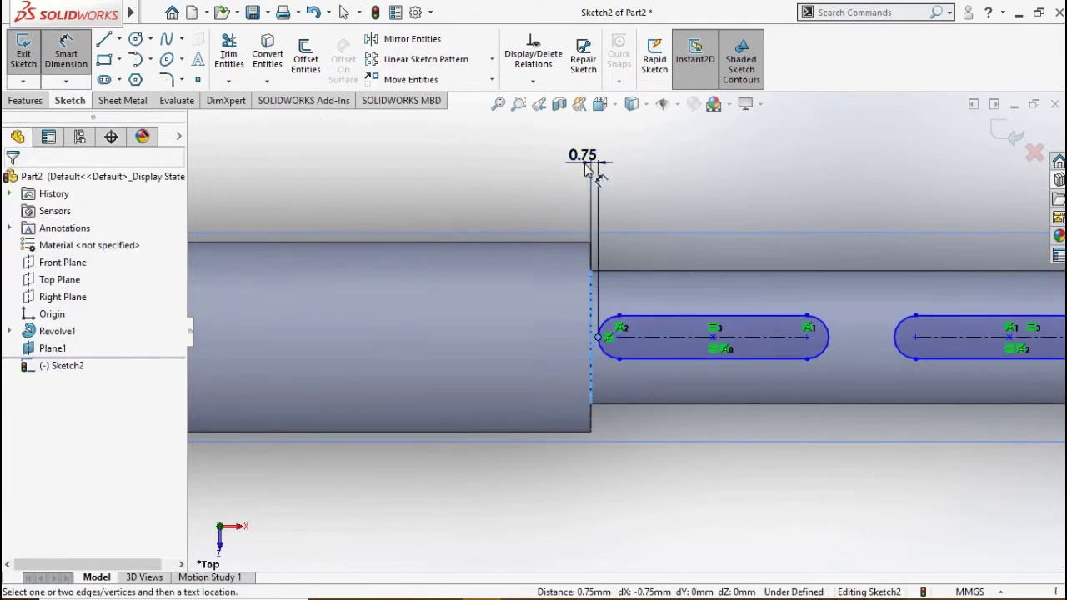
{"action": "left_click", "coordinate": [585, 164]}
{"action": "type", "text": "4"}
{"action": "key", "text": "Return"}
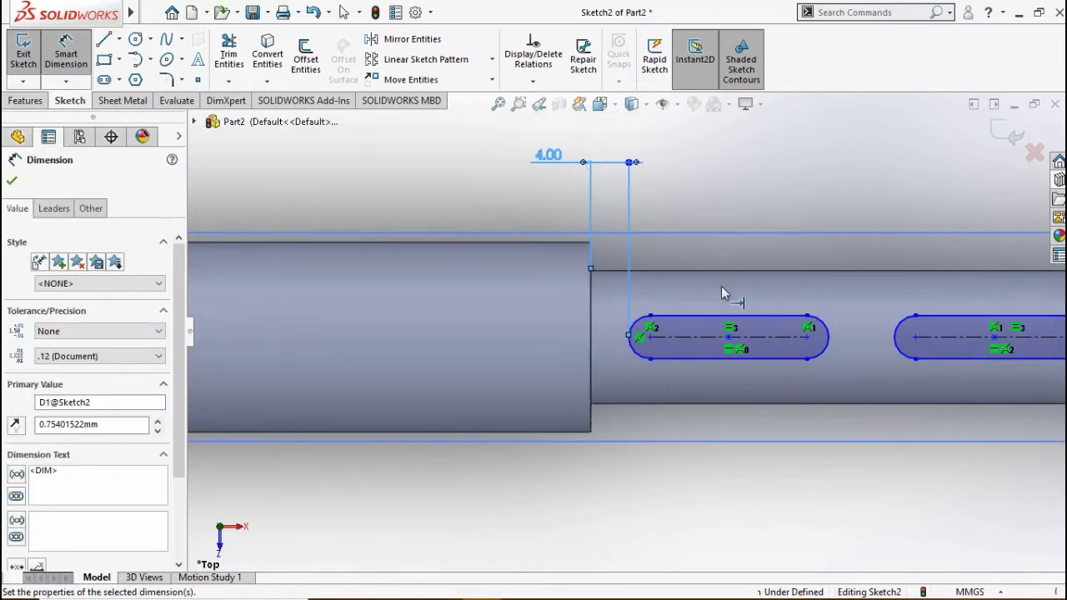
{"action": "left_click", "coordinate": [725, 335]}
{"action": "left_click", "coordinate": [747, 150]}
{"action": "type", "text": "10"}
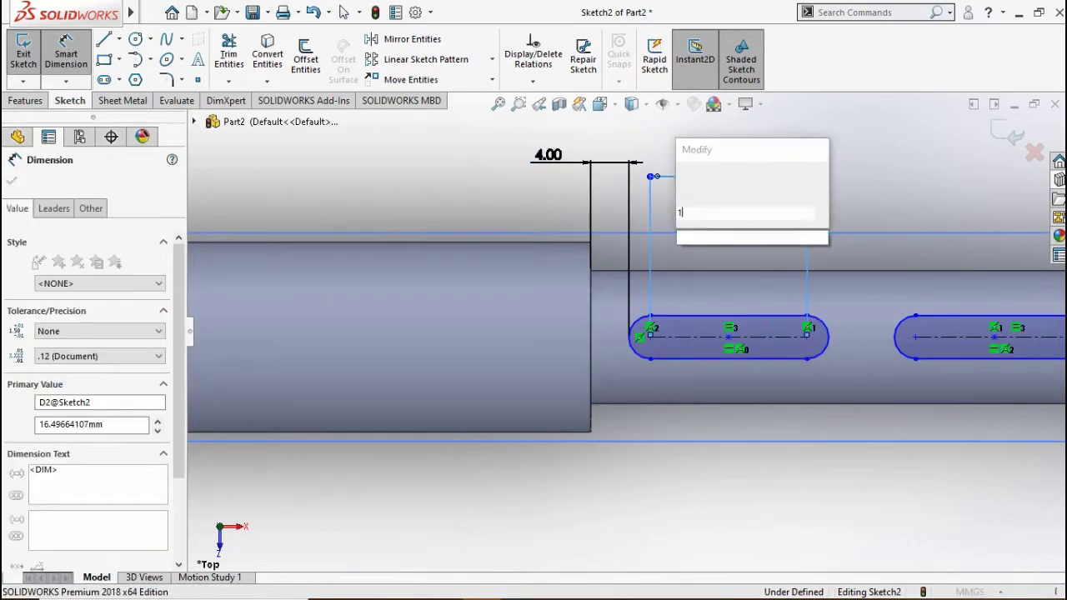
{"action": "key", "text": "Return"}
Add the R2 slot end radius and the 50 mm spacing between the slots.
{"action": "left_click", "coordinate": [768, 338]}
{"action": "left_click", "coordinate": [836, 145]}
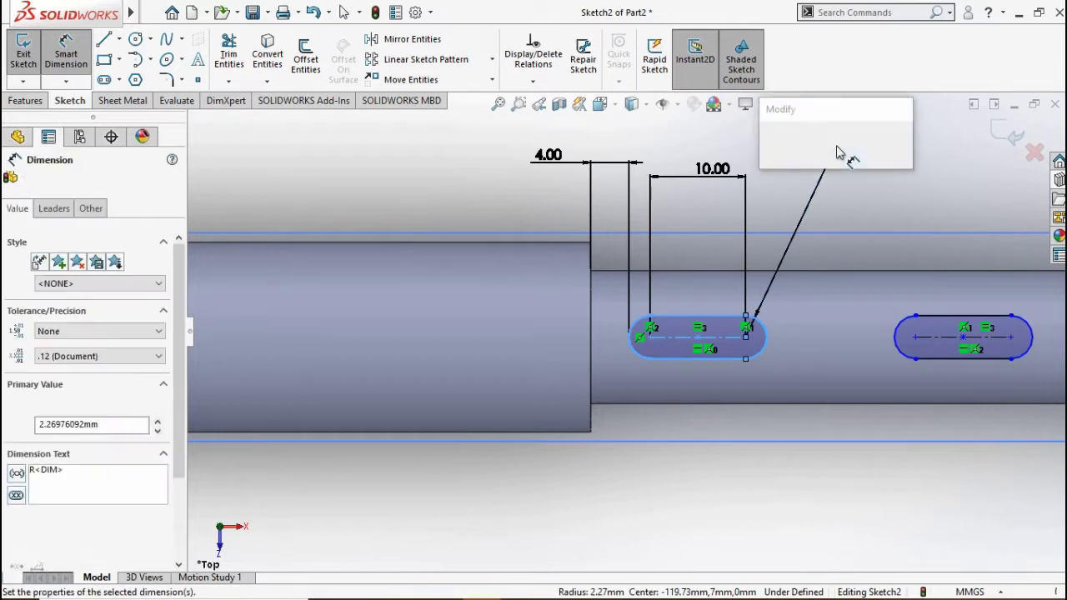
{"action": "key", "text": "Return"}
{"action": "left_click", "coordinate": [765, 341]}
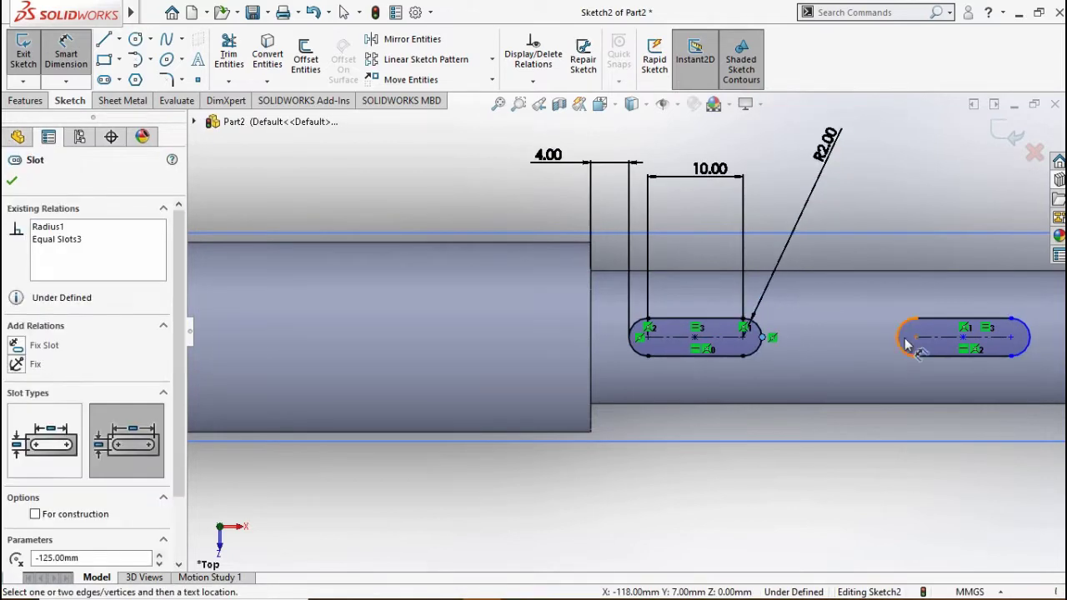
{"action": "left_click", "coordinate": [900, 341]}
{"action": "left_click", "coordinate": [873, 210]}
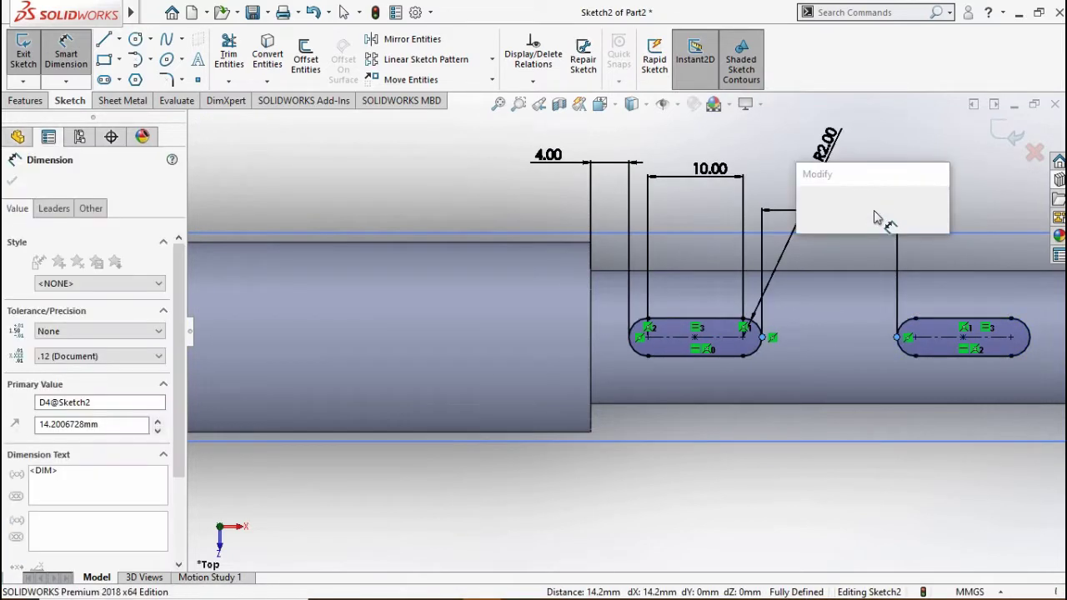
{"action": "scroll", "coordinate": [876, 290], "scroll_direction": "down", "scroll_amount": 5}
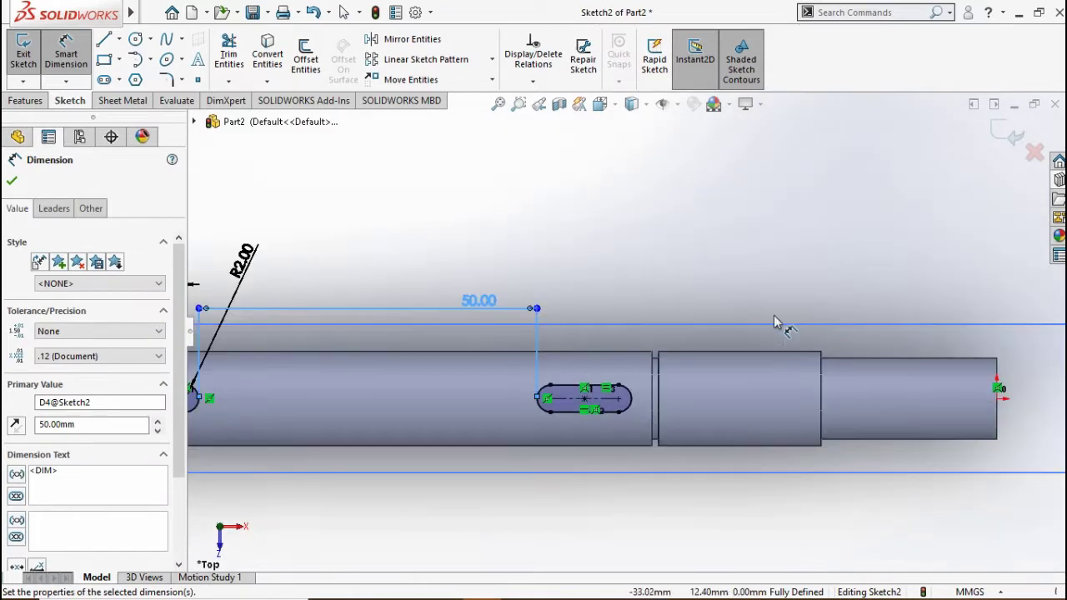
{"action": "left_click", "coordinate": [12, 183]}
{"action": "left_click", "coordinate": [25, 100]}
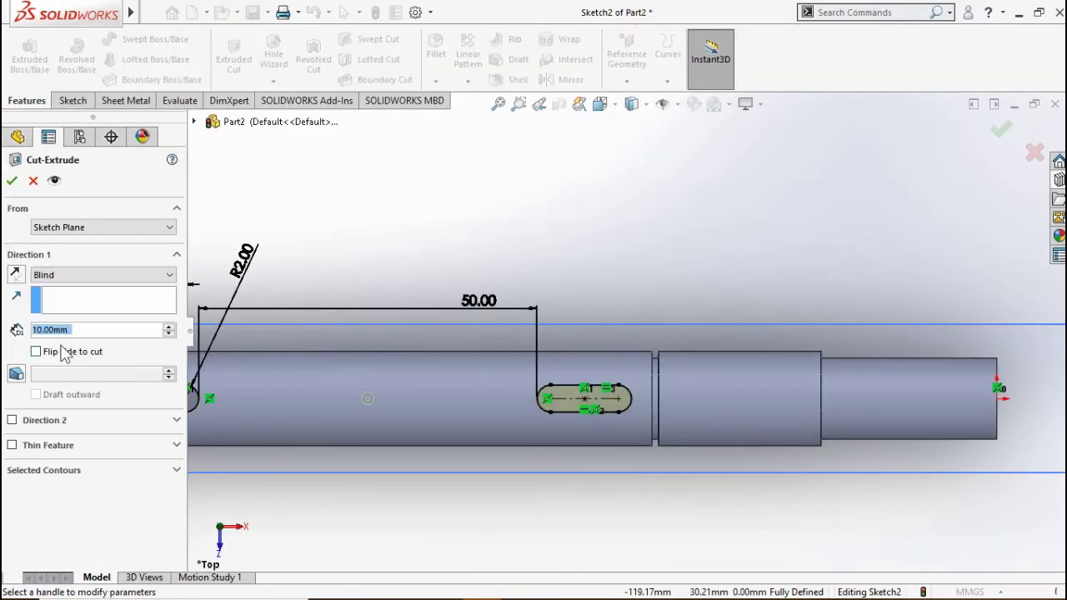
Cut the slots 3.5 mm deep and chamfer a circular shaft edge 0.5 mm × 45°.
{"action": "type", "text": "3.5"}
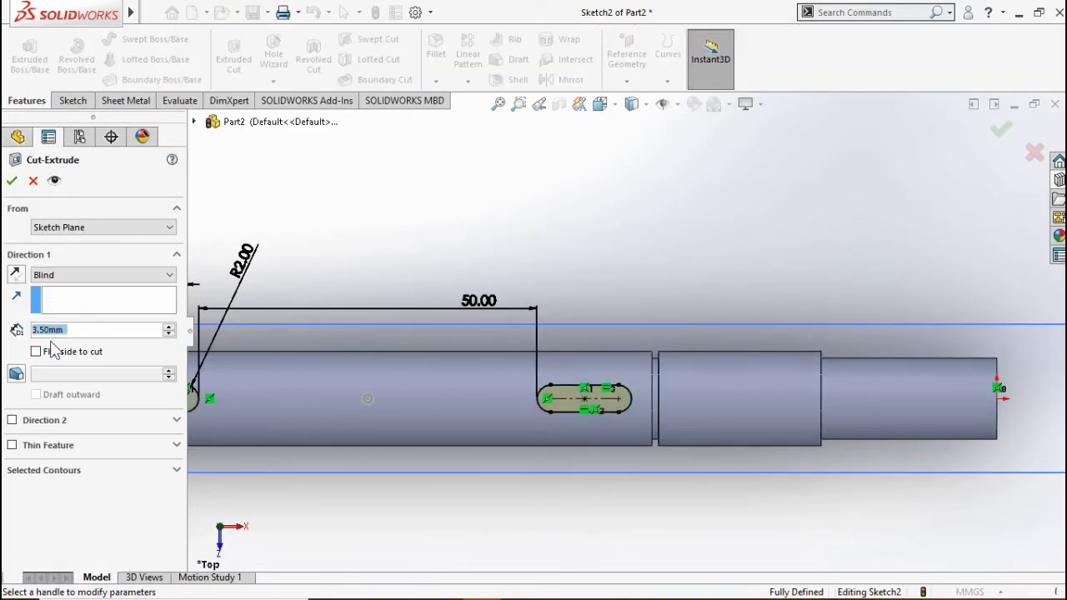
{"action": "left_click", "coordinate": [12, 180]}
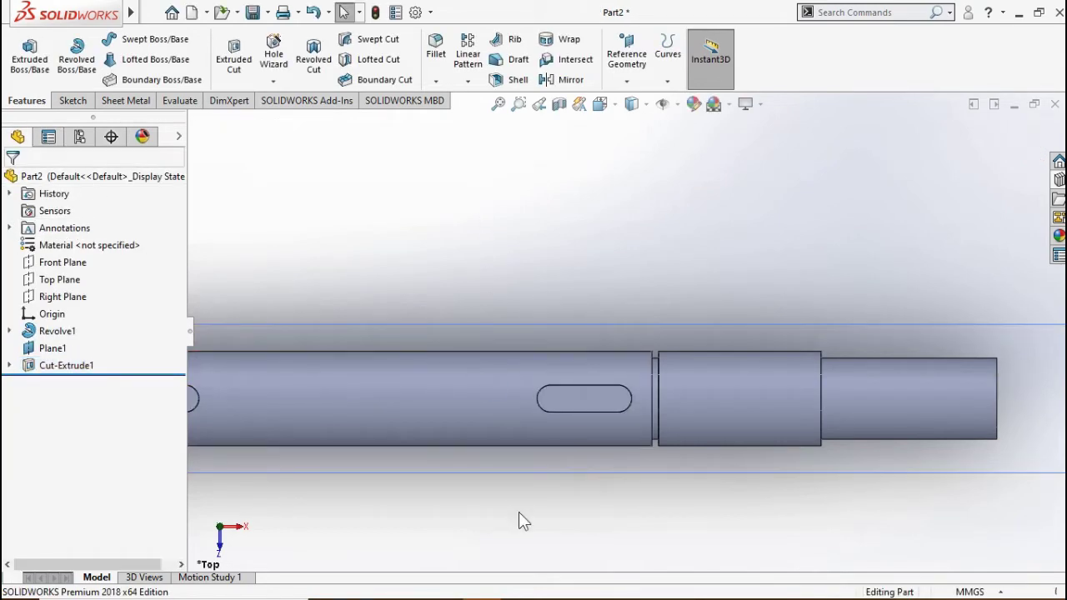
{"action": "middle_click_drag", "start_coordinate": [518, 513], "coordinate": [491, 476]}
{"action": "scroll", "coordinate": [742, 350], "scroll_direction": "down", "scroll_amount": 5}
{"action": "left_click", "coordinate": [695, 302]}
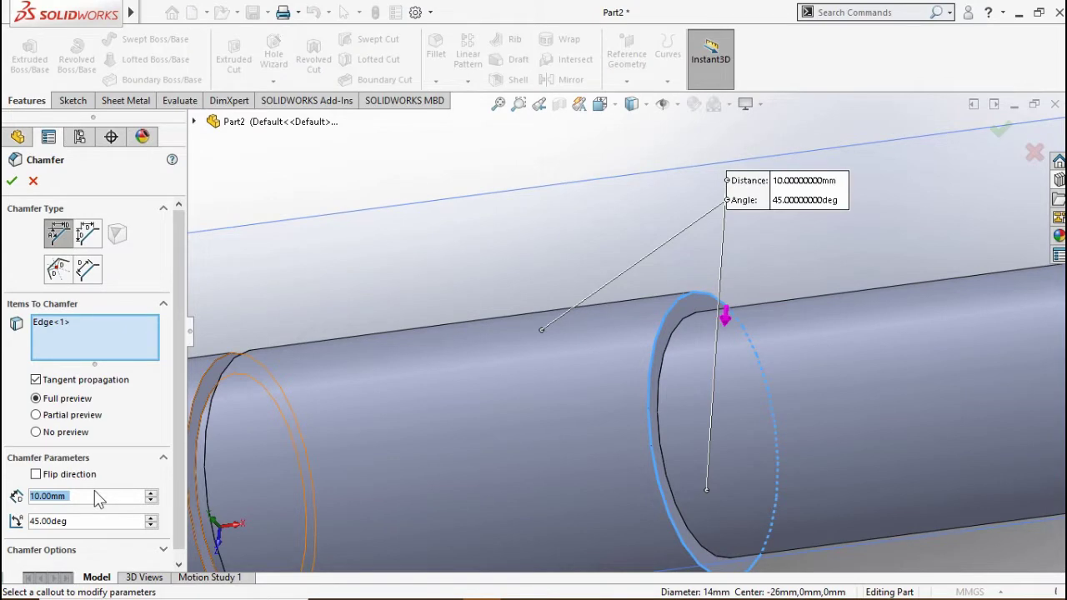
{"action": "type", "text": "0.5"}
{"action": "key", "text": "Return"}
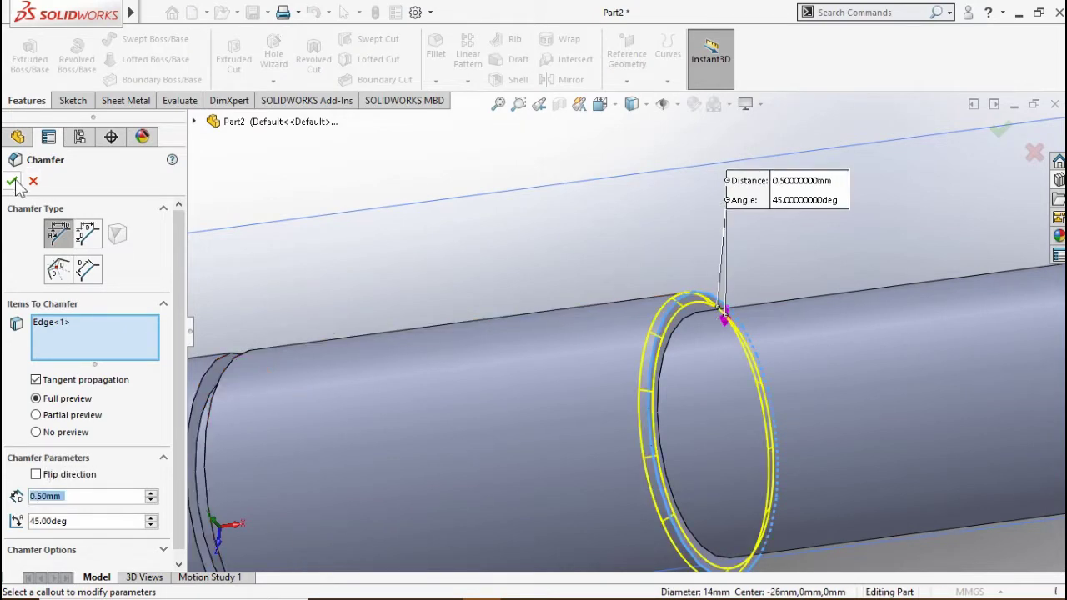
{"action": "left_click", "coordinate": [12, 181]}
{"action": "left_click", "coordinate": [500, 243]}
{"action": "scroll", "coordinate": [500, 242], "scroll_direction": "up", "scroll_amount": 5}
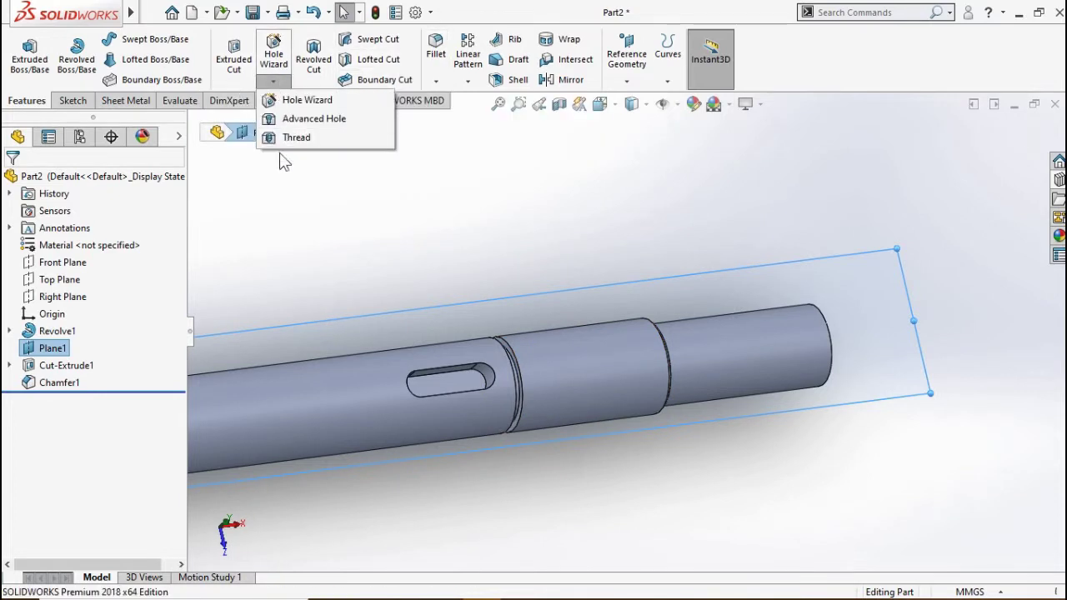
Thread the shaft from the picked circular edge as Metric Die M14x1.5, 25 mm long.
{"action": "left_click", "coordinate": [514, 353]}
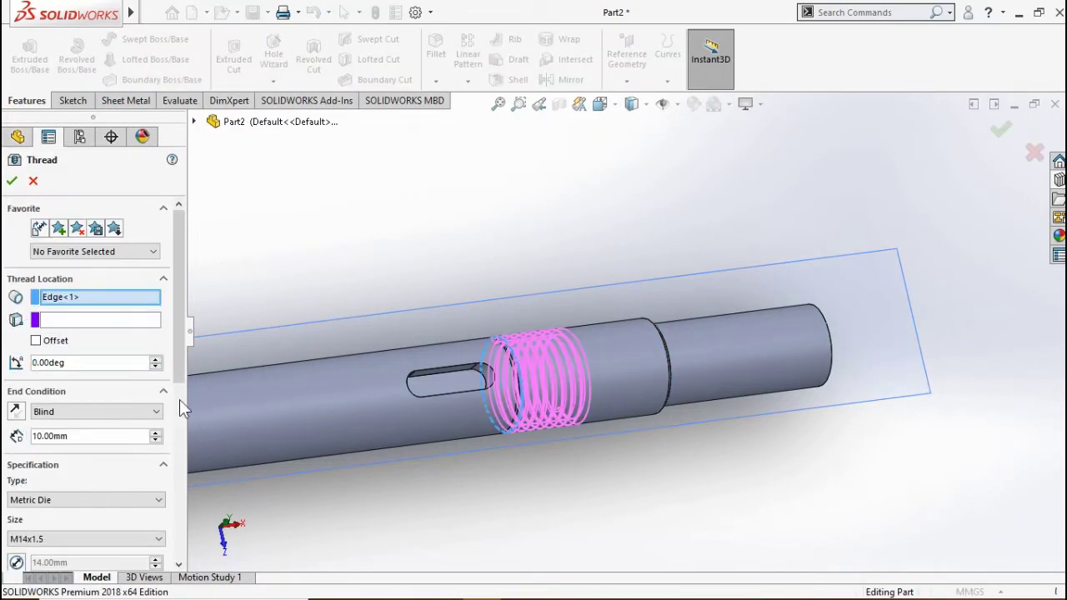
{"action": "double_click", "coordinate": [89, 436]}
{"action": "type", "text": "25"}
{"action": "key", "text": "Return"}
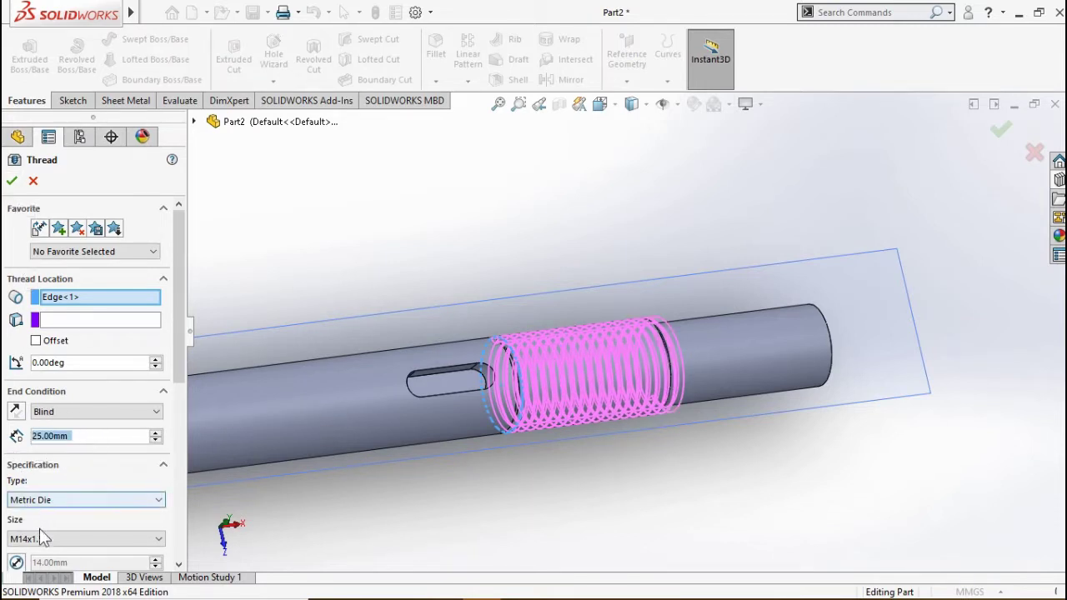
{"action": "left_click", "coordinate": [11, 182]}
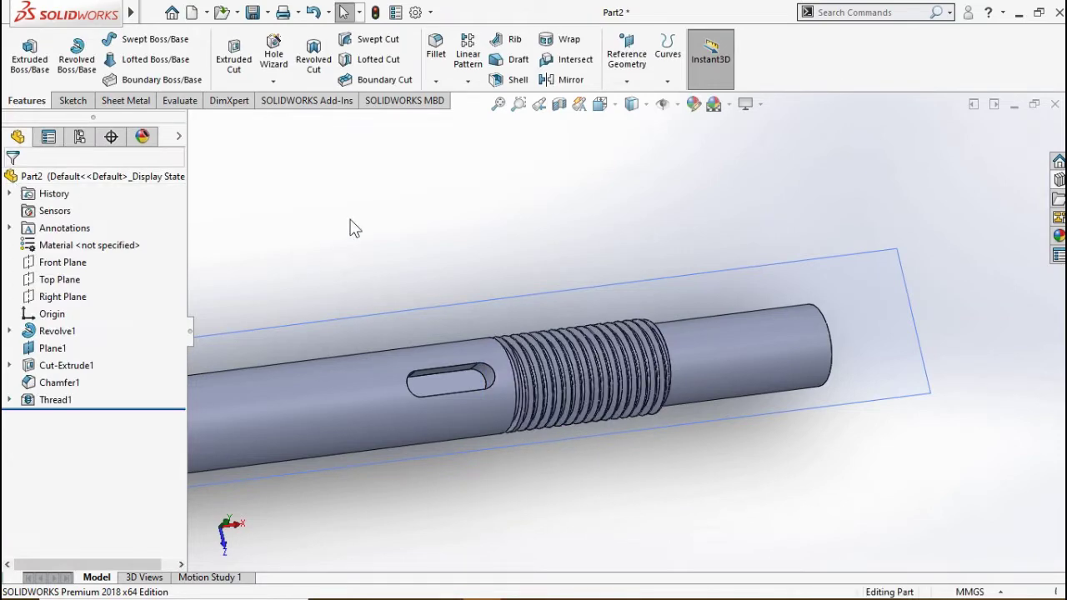
Fit the shaft in an isometric view and hide Plane1.
{"action": "left_click", "coordinate": [499, 105]}
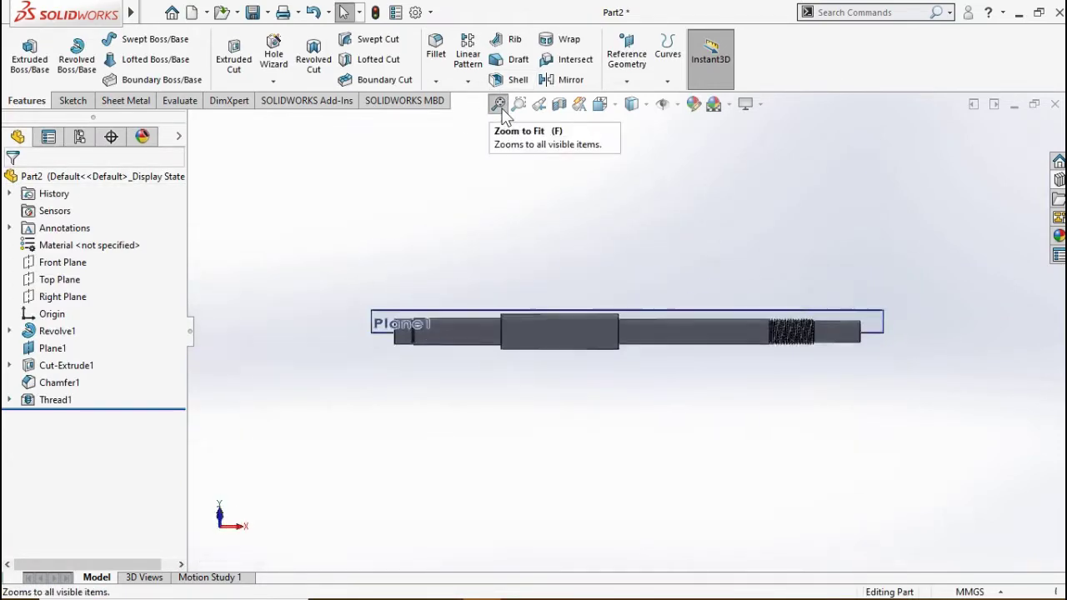
{"action": "key", "text": "ctrl+7"}
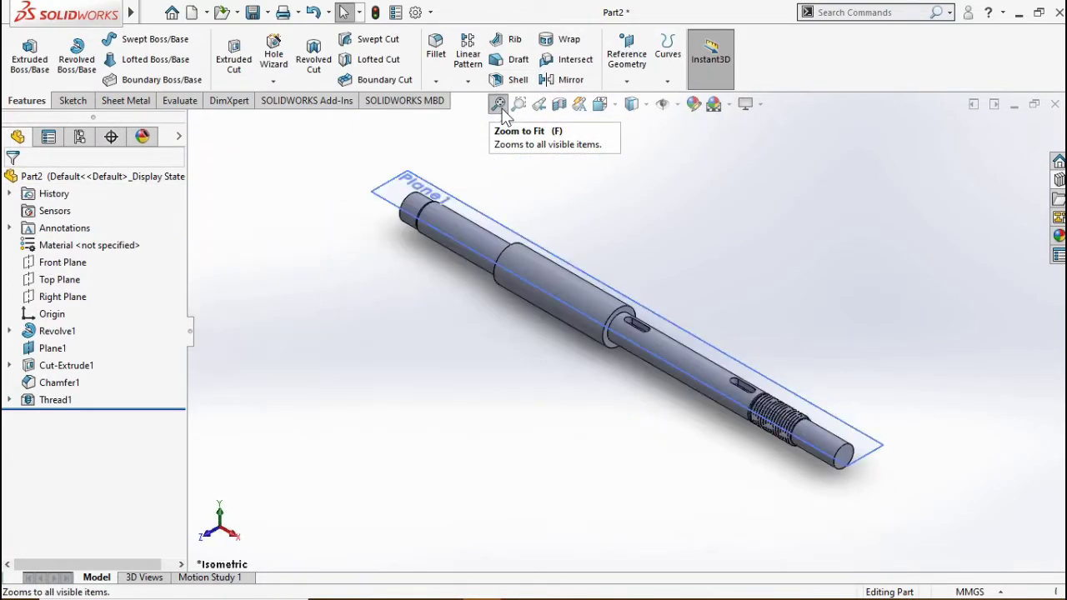
{"action": "right_click", "coordinate": [401, 190]}
{"action": "left_click", "coordinate": [471, 165]}
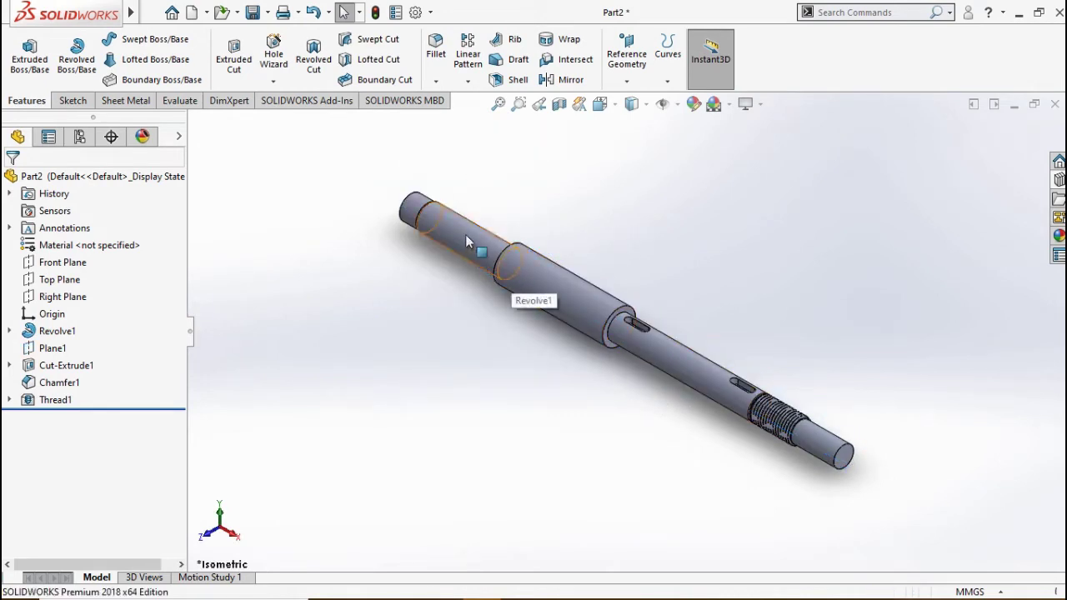
{"action": "left_click", "coordinate": [627, 50]}
Create Plane3 offset 7.50 mm from the Top Plane and view it Normal To.
{"action": "left_click", "coordinate": [638, 98]}
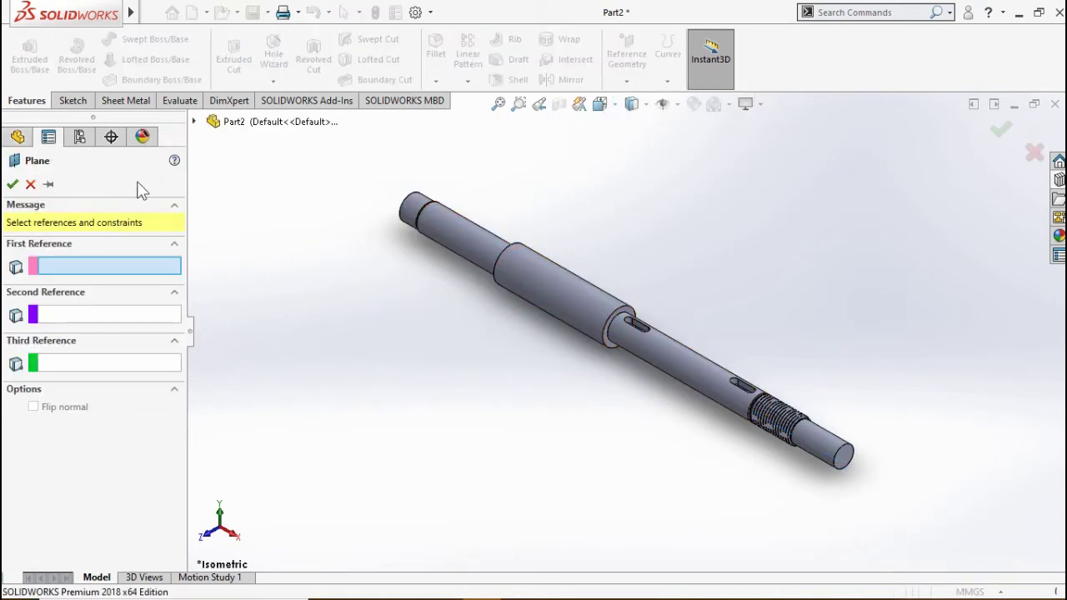
{"action": "left_click", "coordinate": [197, 123]}
{"action": "left_click", "coordinate": [261, 226]}
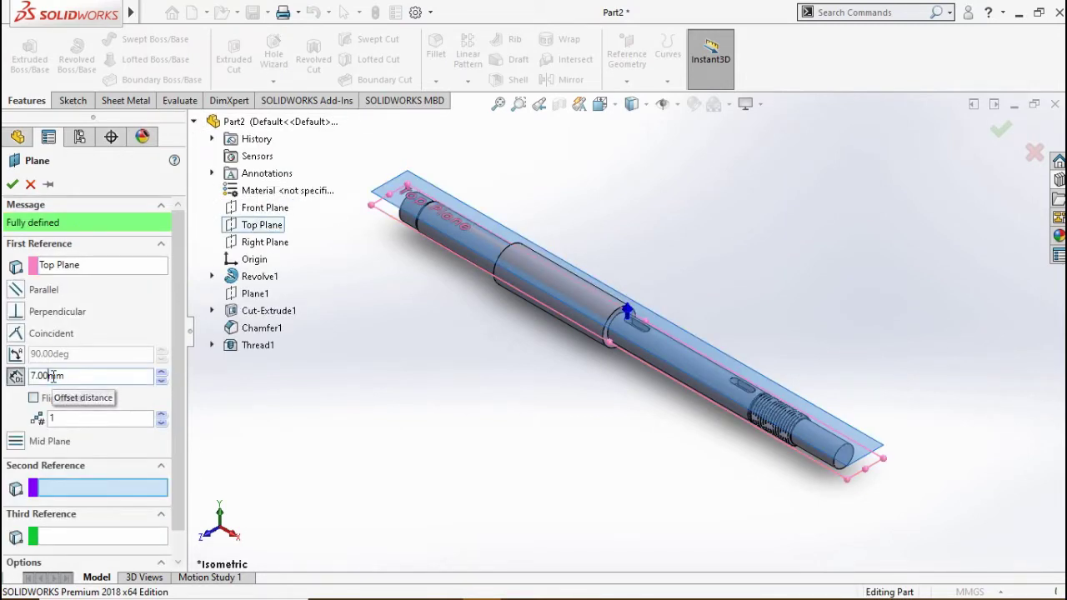
{"action": "type", "text": "7.5"}
{"action": "key", "text": "Return"}
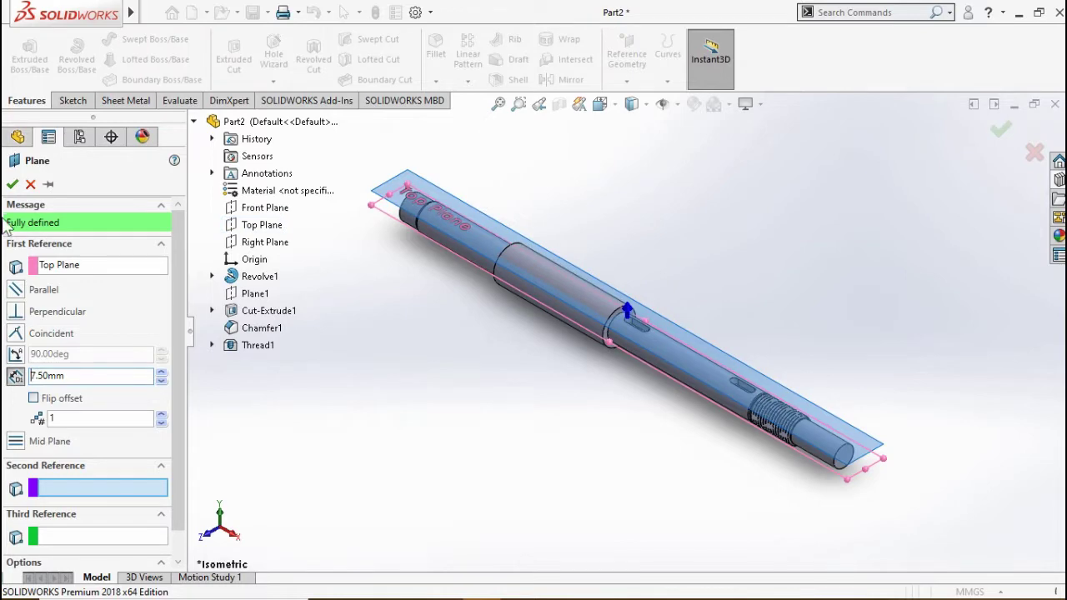
{"action": "left_click", "coordinate": [12, 183]}
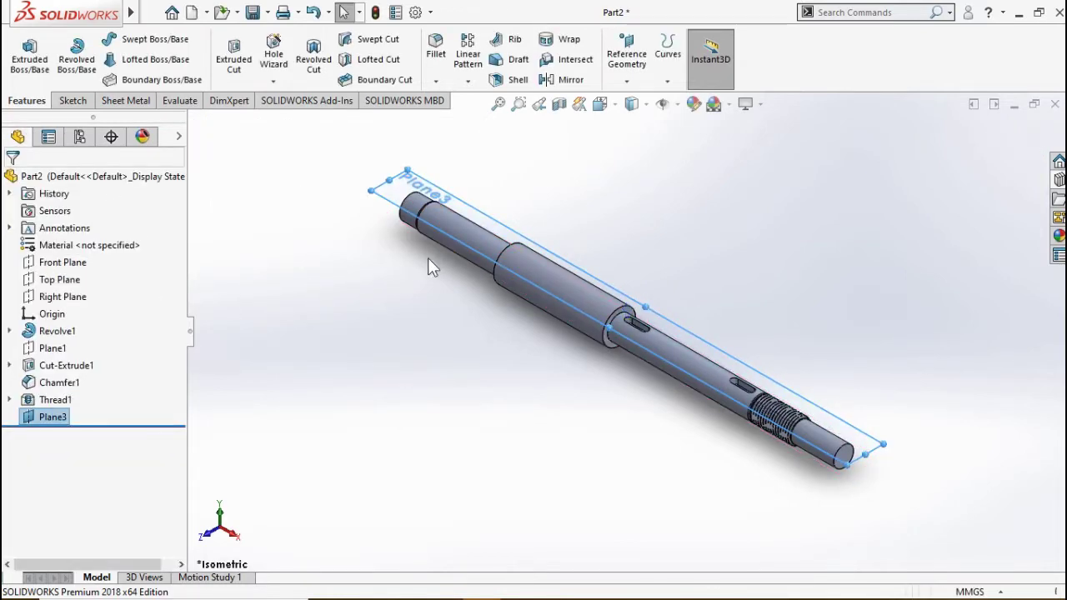
{"action": "right_click", "coordinate": [52, 417]}
{"action": "left_click", "coordinate": [135, 245]}
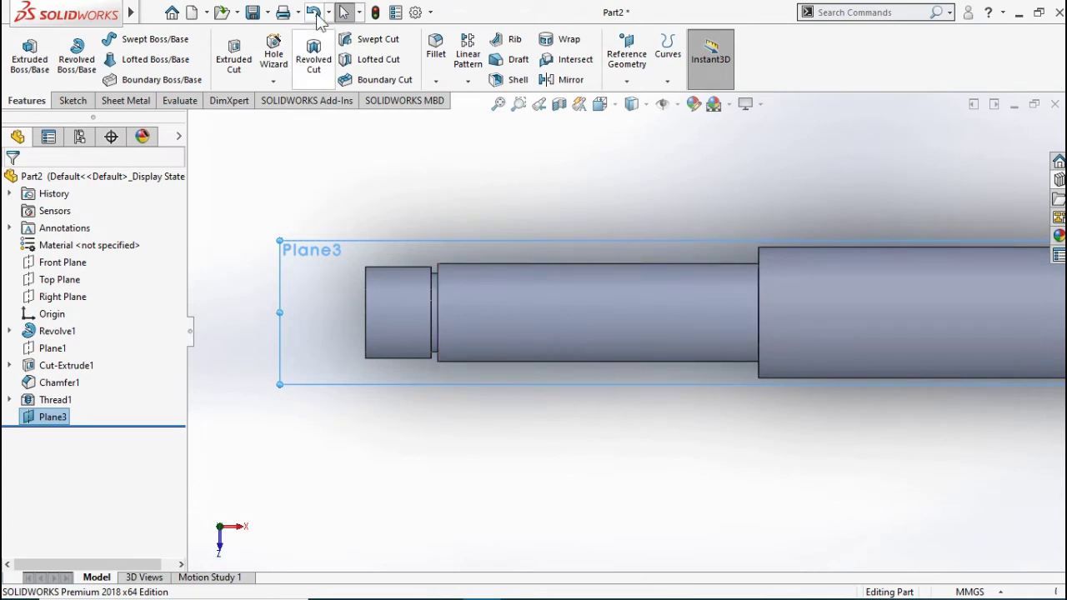
Sketch a straight slot on the shaft on Plane3.
{"action": "left_click", "coordinate": [72, 100]}
{"action": "left_click", "coordinate": [106, 80]}
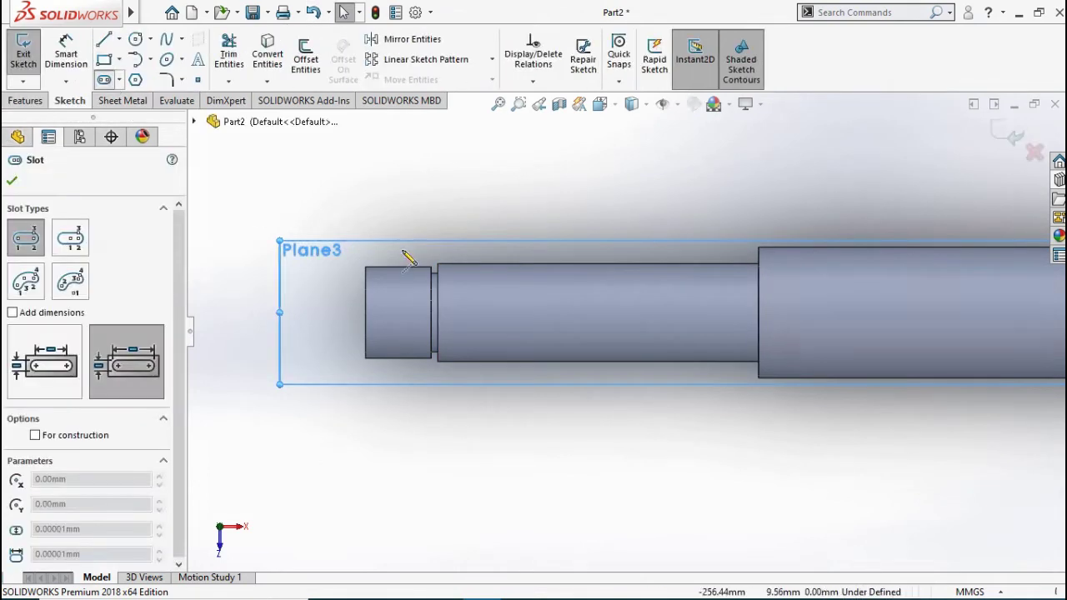
{"action": "left_click", "coordinate": [709, 312]}
{"action": "left_click", "coordinate": [573, 313]}
{"action": "left_click", "coordinate": [537, 290]}
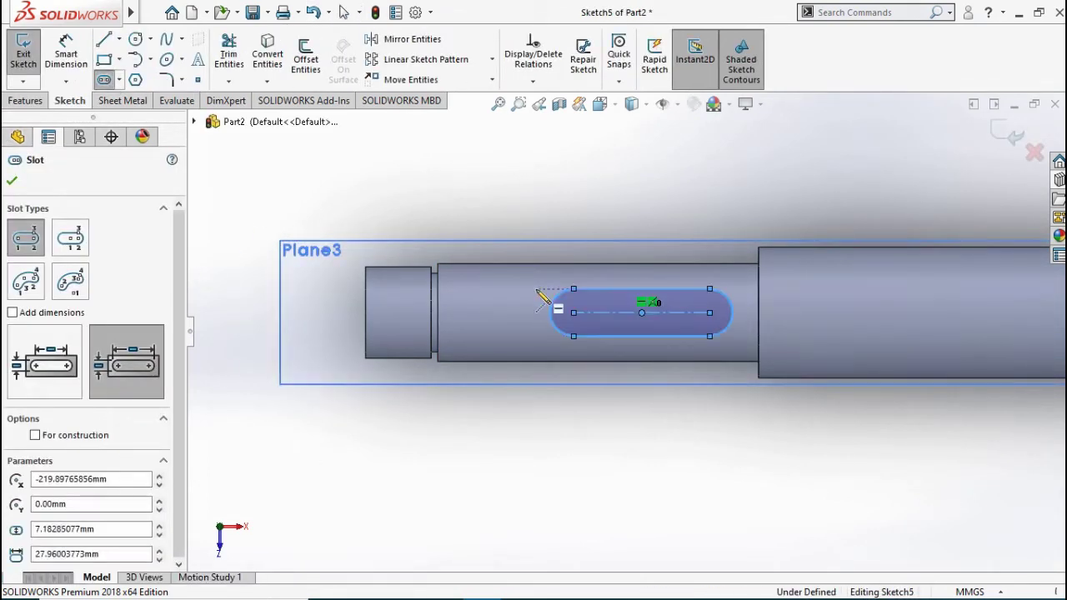
{"action": "left_click", "coordinate": [12, 181]}
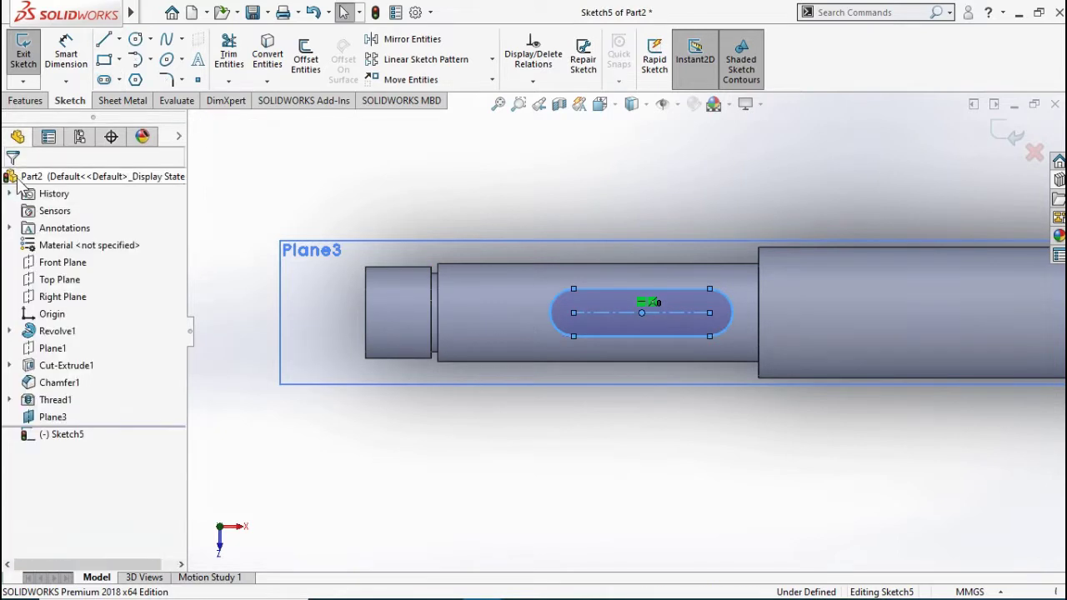
Dimension the slot 2 mm from the shaft shoulder and 10 mm long.
{"action": "left_click", "coordinate": [84, 67]}
{"action": "left_click", "coordinate": [548, 315]}
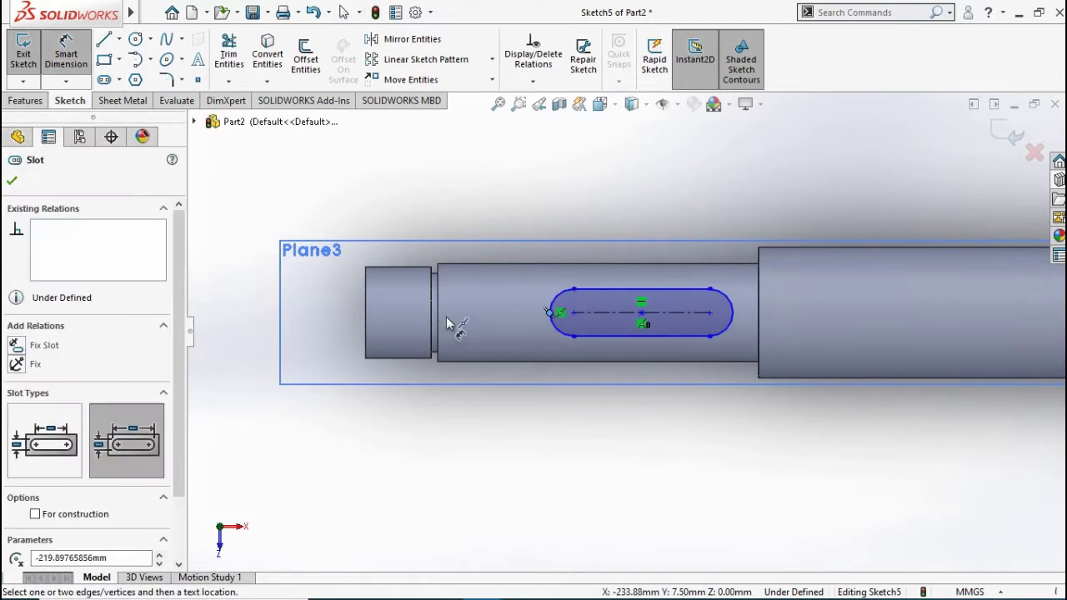
{"action": "left_click", "coordinate": [437, 327]}
{"action": "left_click", "coordinate": [510, 179]}
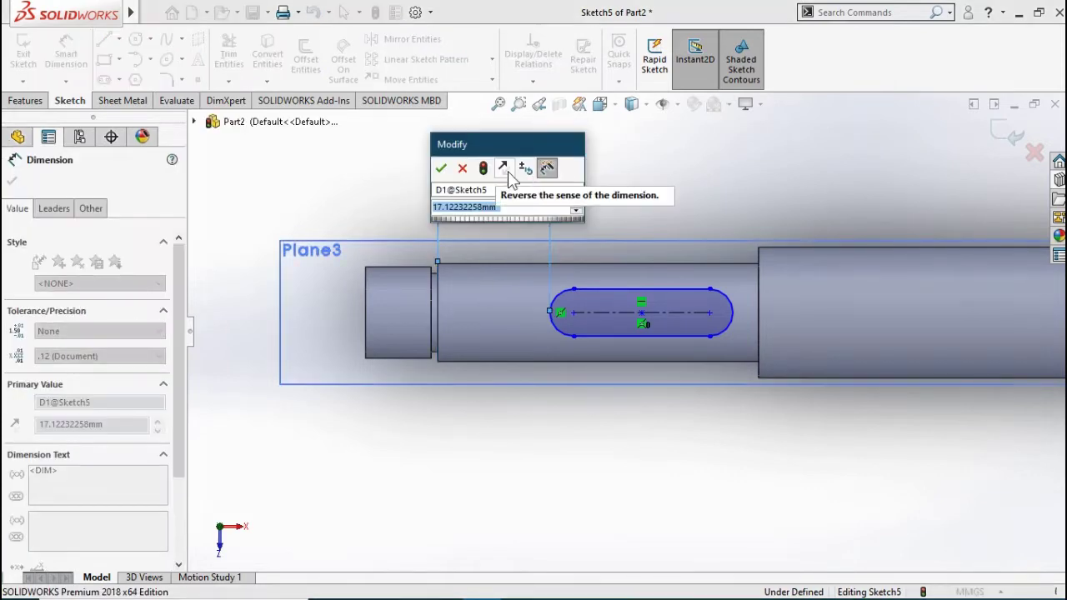
{"action": "type", "text": "2"}
{"action": "key", "text": "Return"}
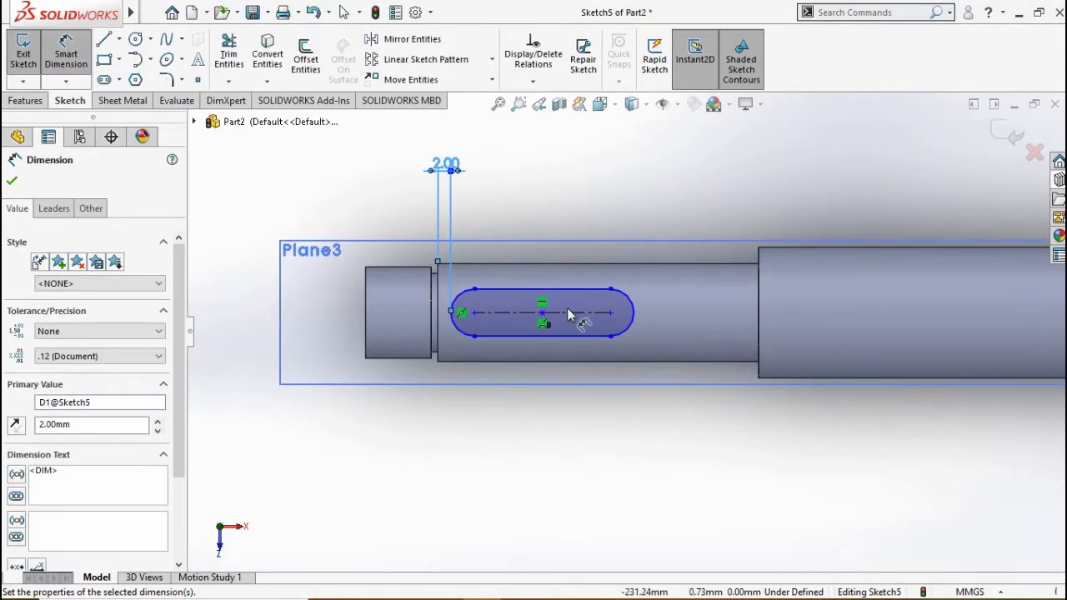
{"action": "left_click", "coordinate": [567, 315]}
{"action": "left_click", "coordinate": [573, 198]}
{"action": "type", "text": "10"}
{"action": "key", "text": "Return"}
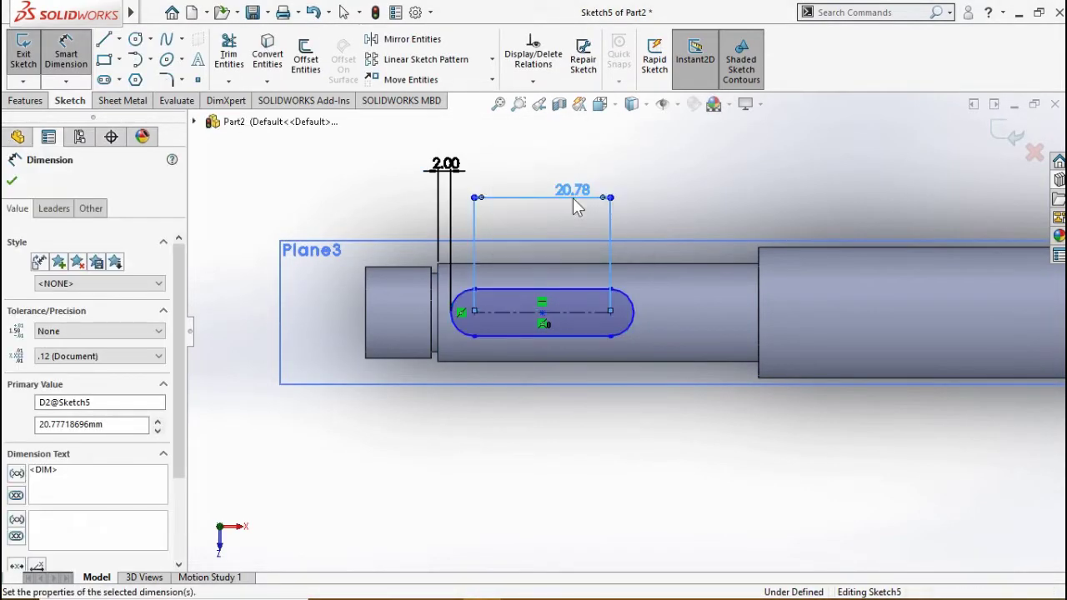
Give the slot ends a 2 mm radius.
{"action": "left_click", "coordinate": [558, 310]}
{"action": "left_click", "coordinate": [658, 192]}
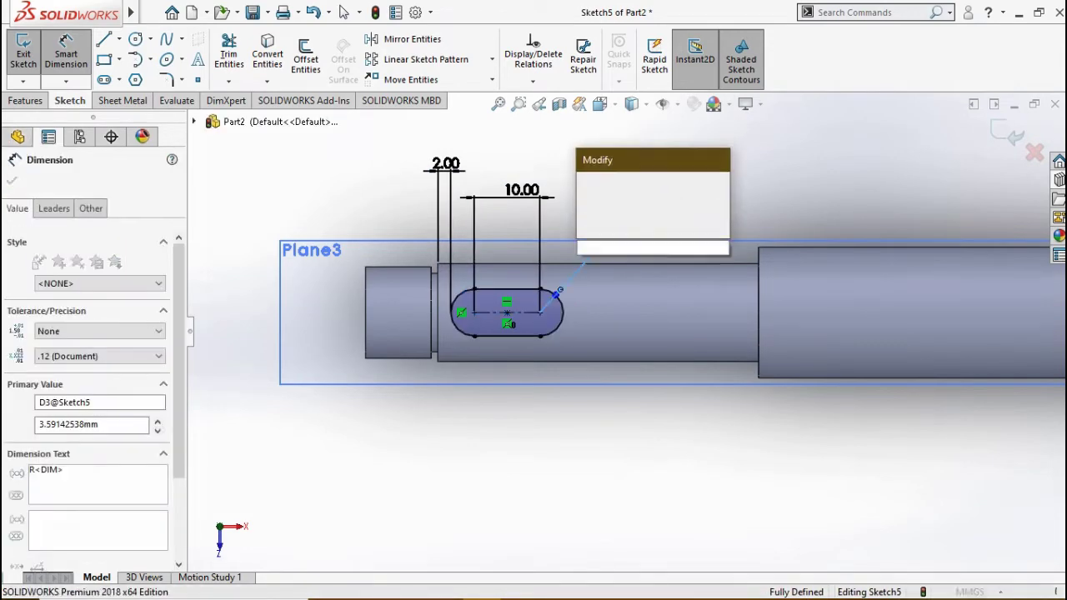
{"action": "type", "text": "2"}
{"action": "key", "text": "Return"}
{"action": "left_click", "coordinate": [11, 181]}
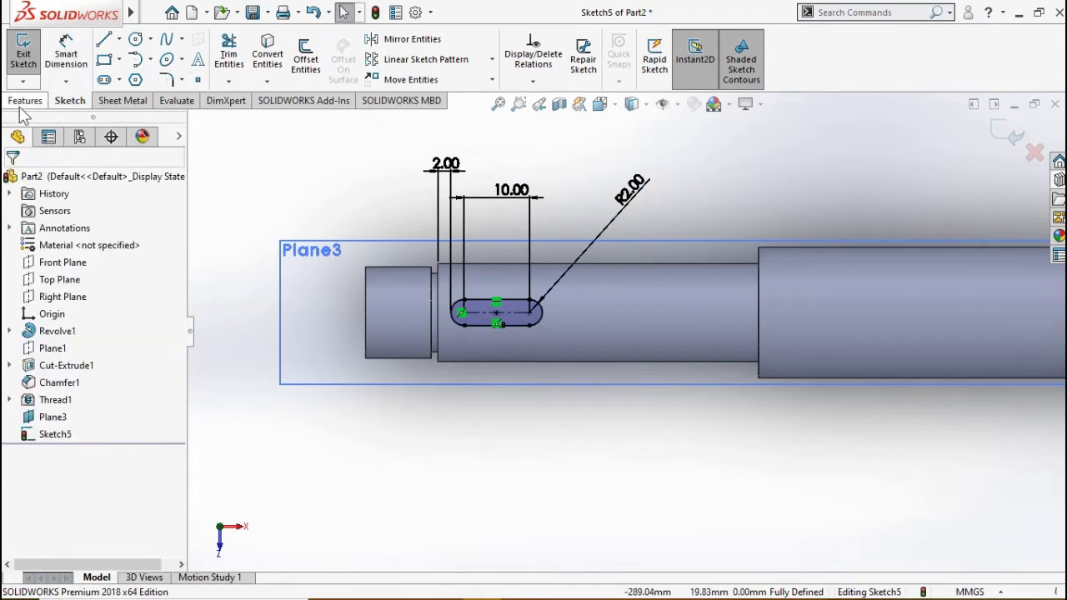
Extrude-cut the slot 3.5 mm into the shaft and view the whole shaft isometrically.
{"action": "left_click", "coordinate": [25, 100]}
{"action": "left_click", "coordinate": [241, 58]}
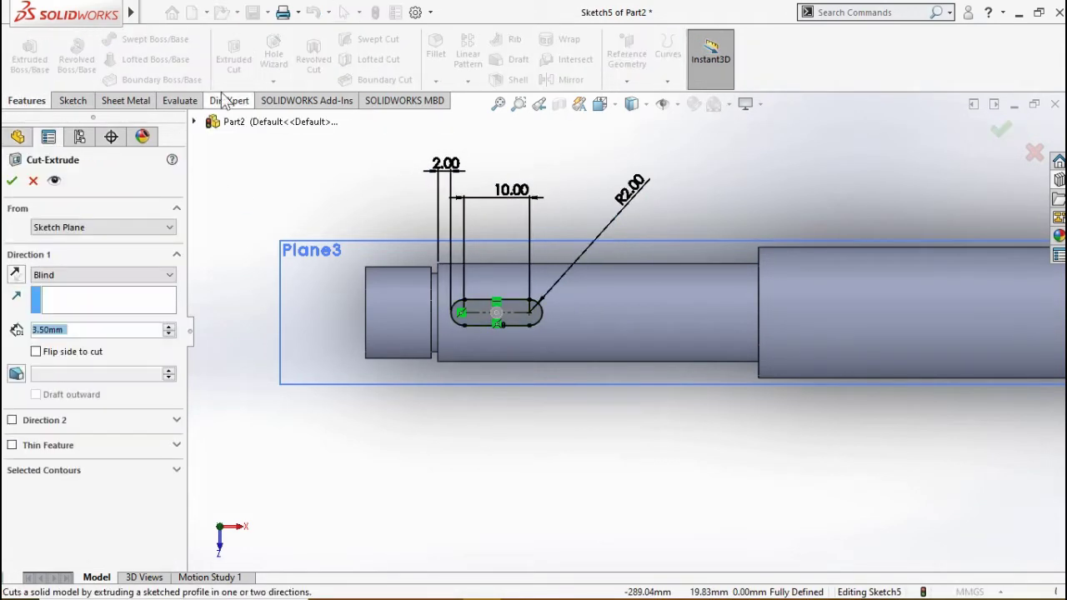
{"action": "left_click", "coordinate": [12, 181]}
{"action": "key", "text": "f"}
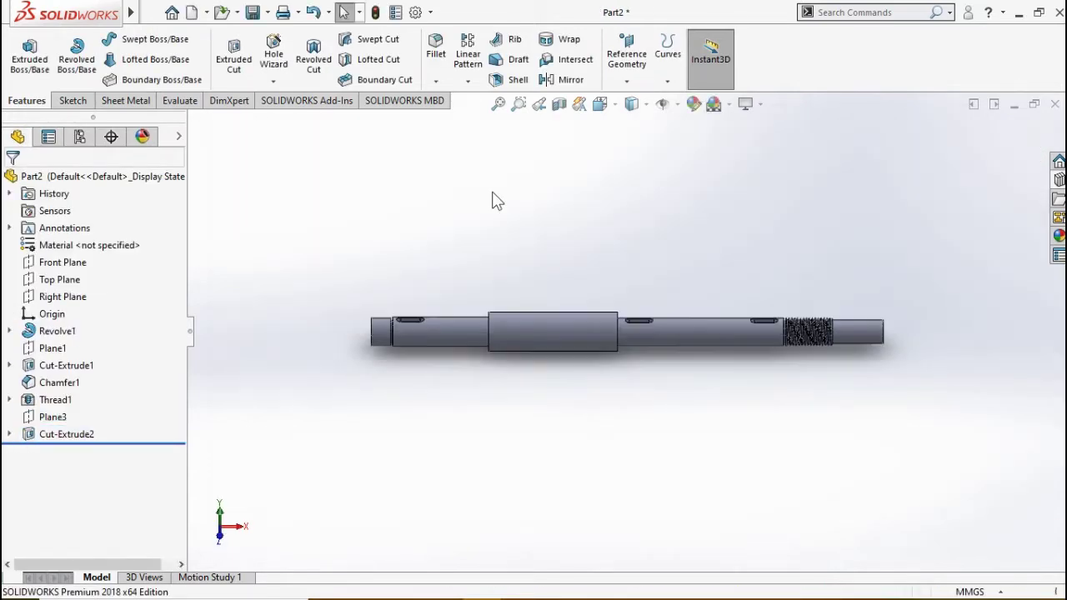
{"action": "key", "text": "ctrl+7"}
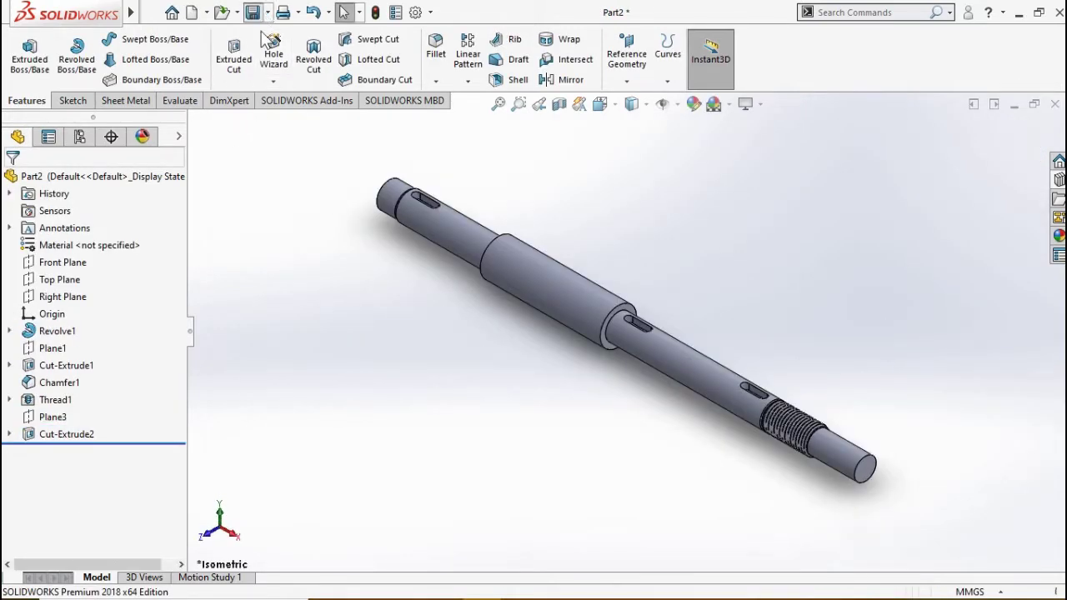
{"action": "key", "text": "ctrl+s"}
Save the part as SH - 1 in GEARBOX 18 SPEED > SHAFTS, then close it.
{"action": "left_click", "coordinate": [261, 116]}
{"action": "left_click", "coordinate": [179, 220]}
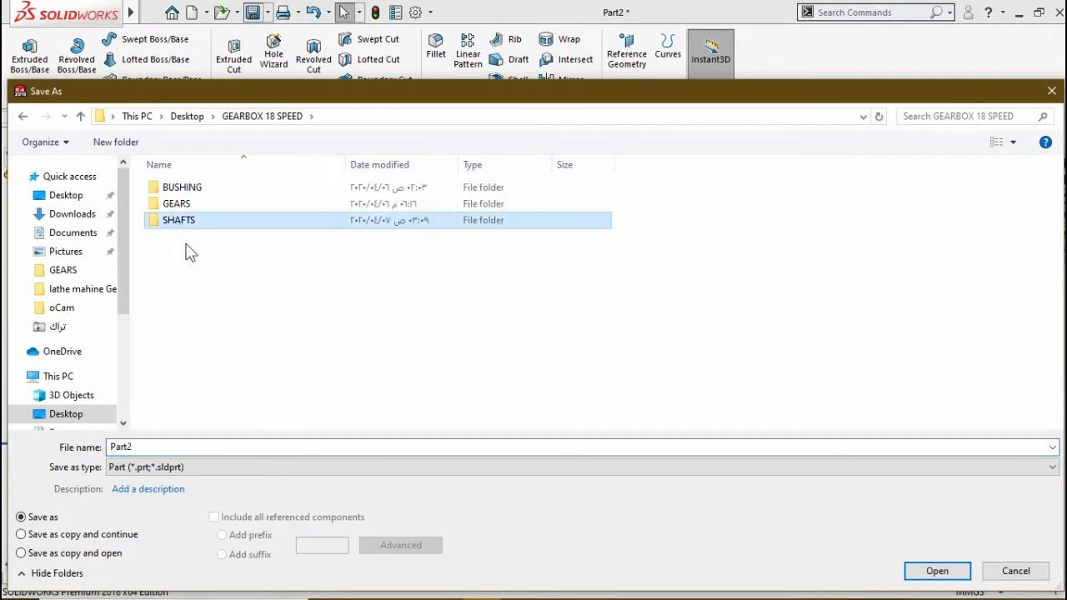
{"action": "double_click", "coordinate": [194, 224]}
{"action": "left_click", "coordinate": [164, 446]}
{"action": "type", "text": "SH - 1"}
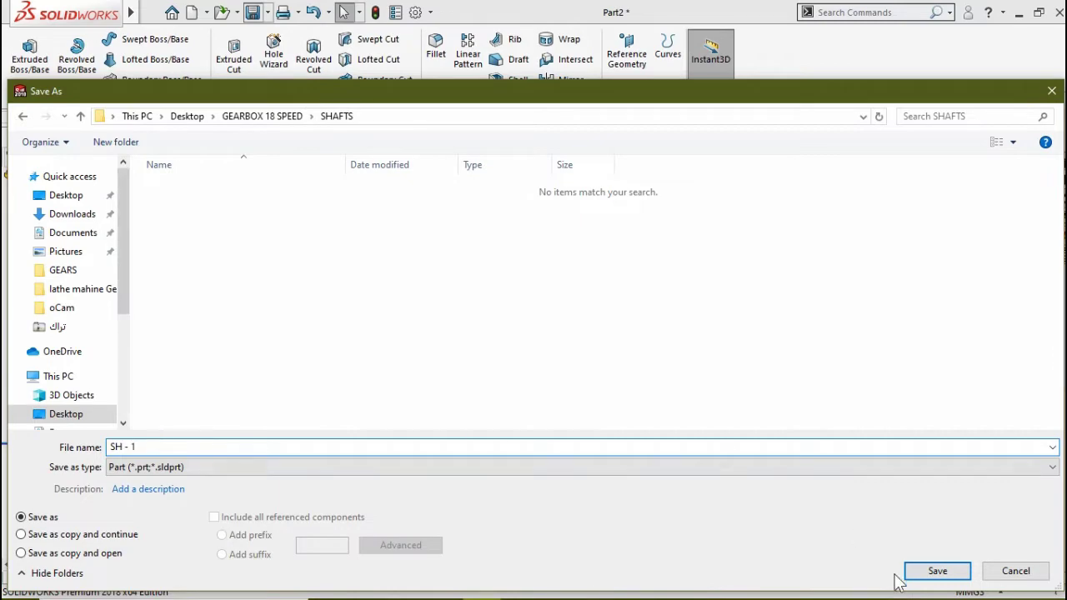
{"action": "left_click", "coordinate": [933, 572]}
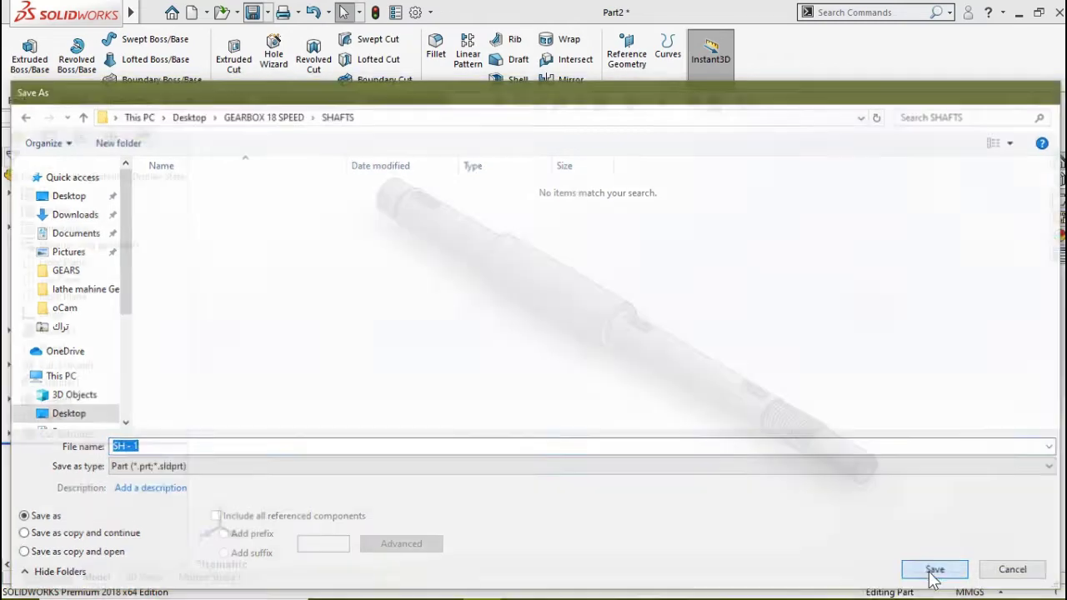
{"action": "left_click", "coordinate": [1054, 106]}
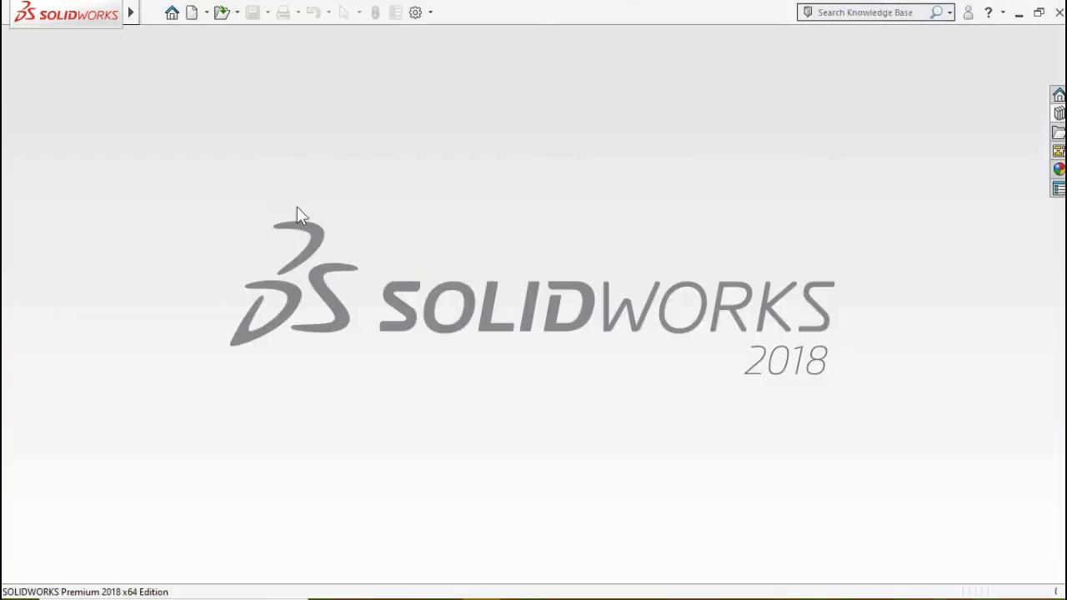
Create a new part and start a sketch on the Front Plane.
{"action": "left_click", "coordinate": [193, 13]}
{"action": "left_click", "coordinate": [671, 426]}
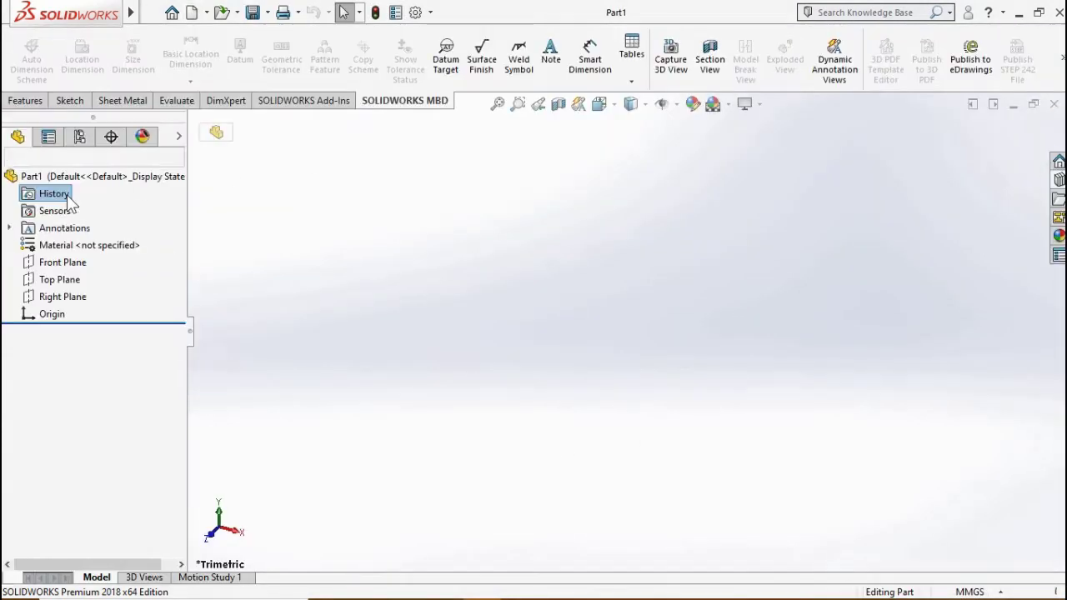
{"action": "left_click", "coordinate": [60, 262]}
{"action": "left_click", "coordinate": [67, 247]}
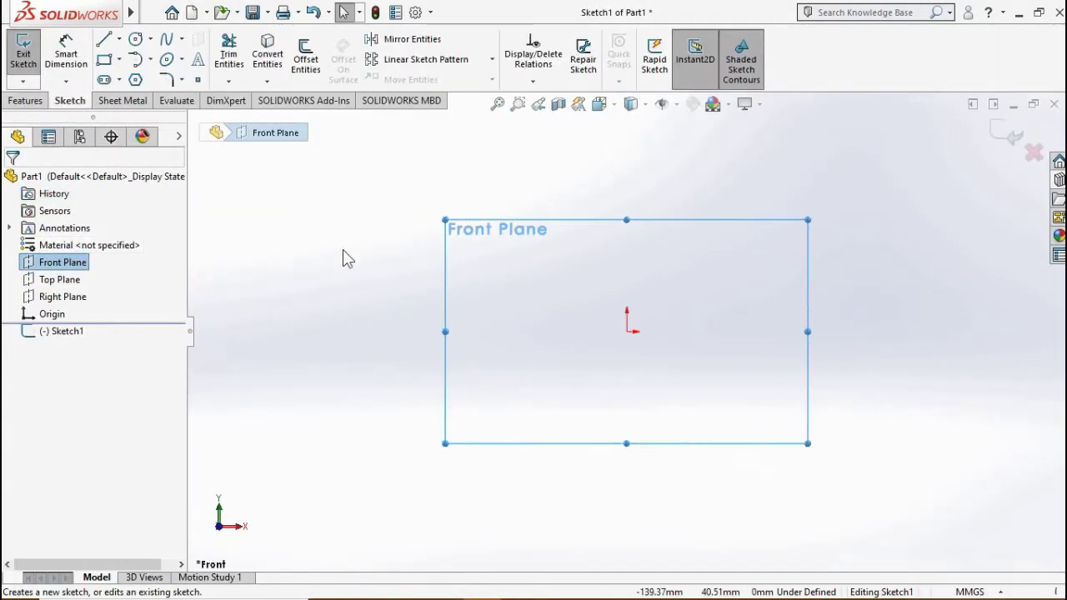
Draw a closed stepped-shaft outline with lines, starting and ending at the origin.
{"action": "left_click", "coordinate": [104, 39]}
{"action": "left_click", "coordinate": [627, 330]}
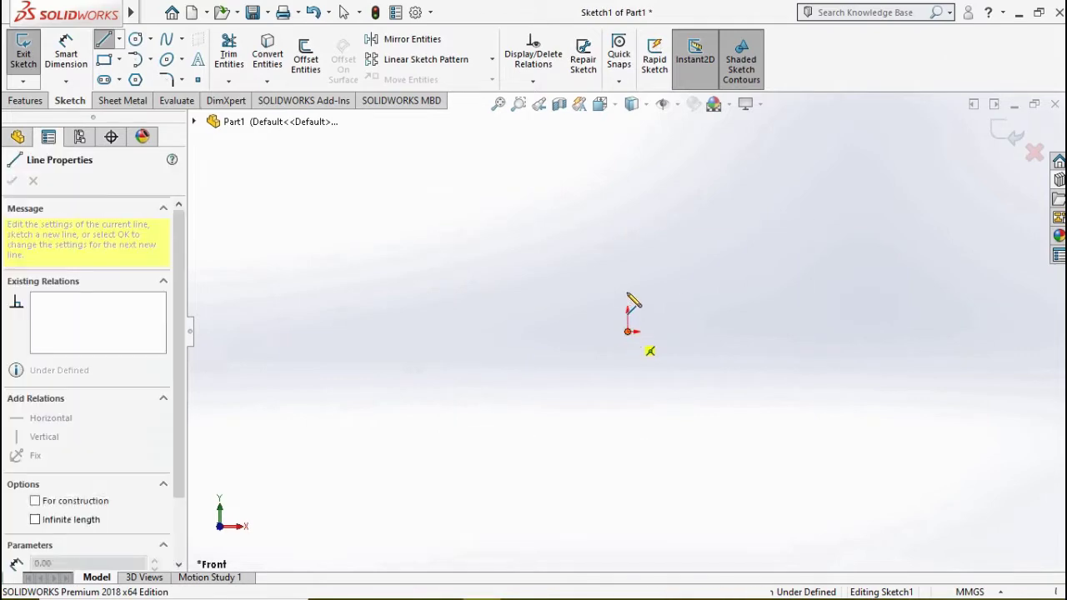
{"action": "left_click", "coordinate": [626, 290]}
{"action": "left_click", "coordinate": [546, 291]}
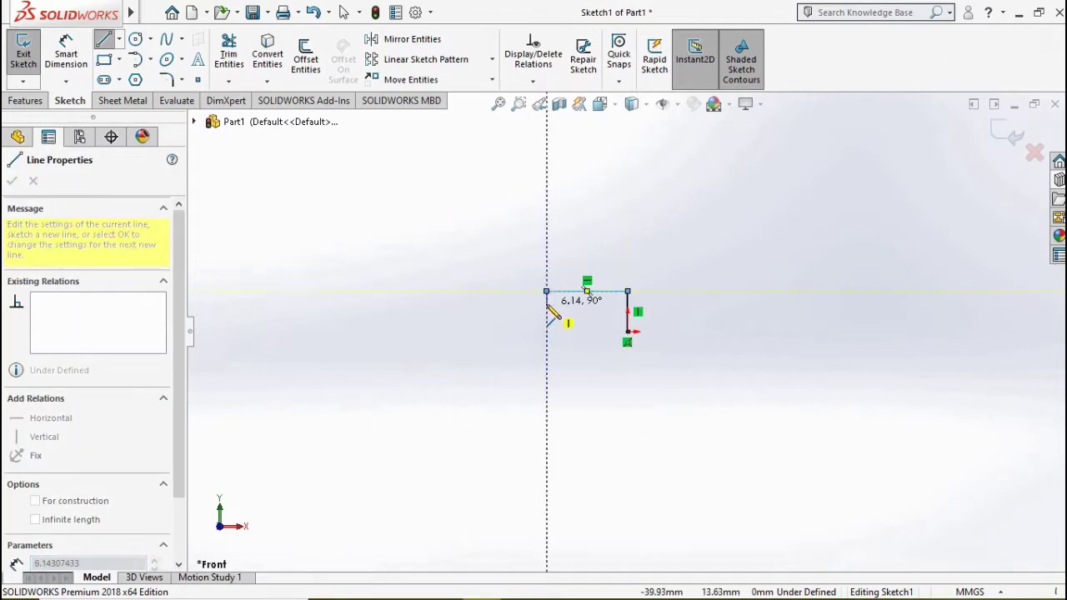
{"action": "left_click", "coordinate": [475, 291]}
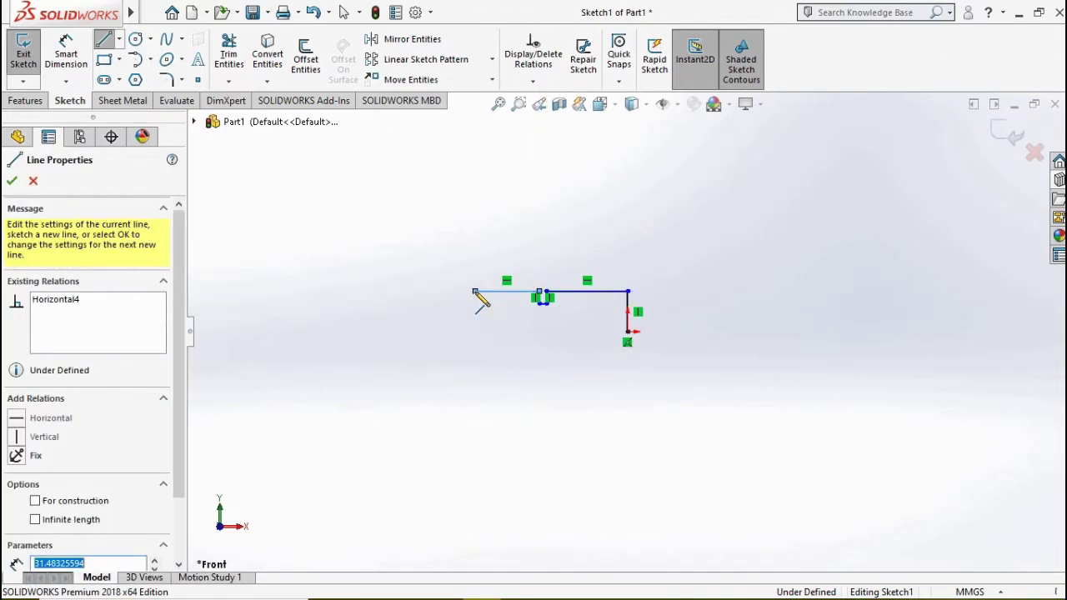
{"action": "left_click", "coordinate": [475, 269]}
{"action": "left_click", "coordinate": [325, 268]}
{"action": "left_click", "coordinate": [325, 291]}
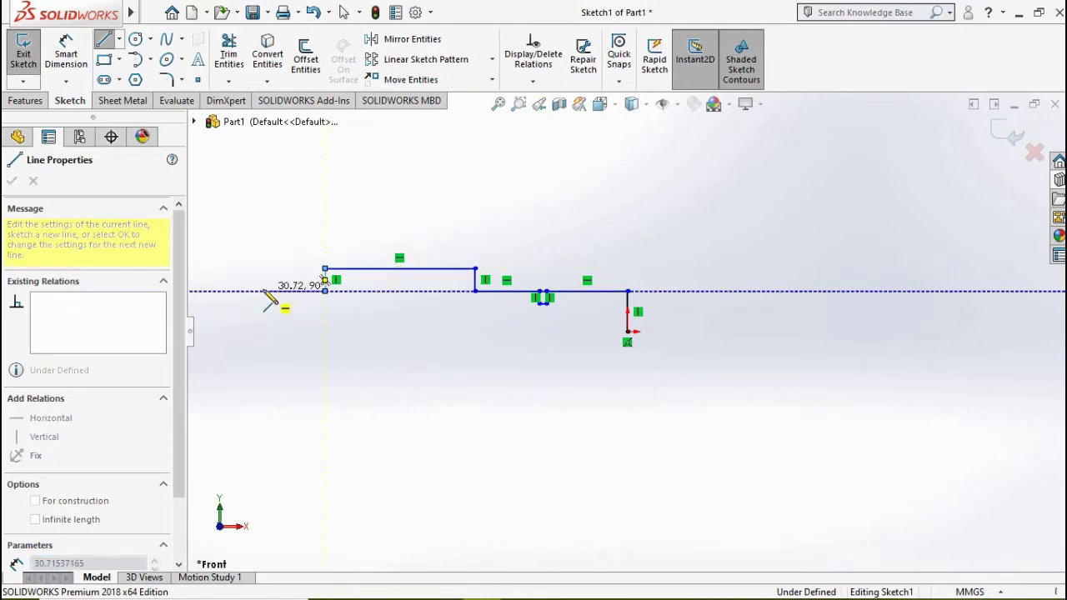
{"action": "left_click", "coordinate": [263, 290]}
{"action": "left_click", "coordinate": [263, 331]}
{"action": "left_click", "coordinate": [627, 331]}
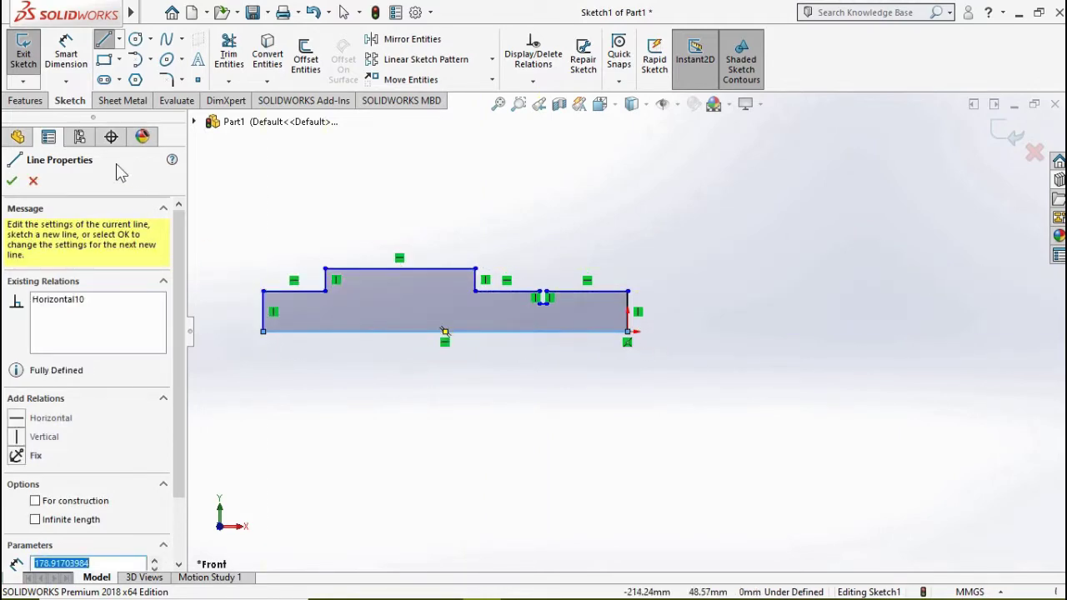
Dimension the horizontal edges at 11, 66 and 18 mm, with a 107 mm overall length.
{"action": "key", "text": "d"}
{"action": "left_click", "coordinate": [292, 292]}
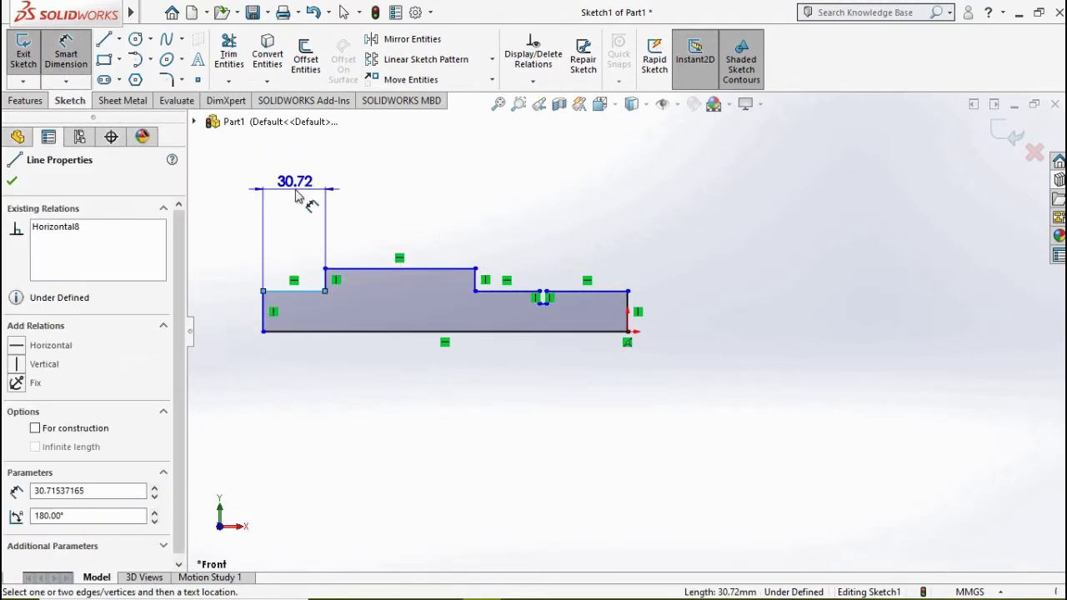
{"action": "left_click", "coordinate": [298, 196]}
{"action": "type", "text": "11"}
{"action": "key", "text": "Return"}
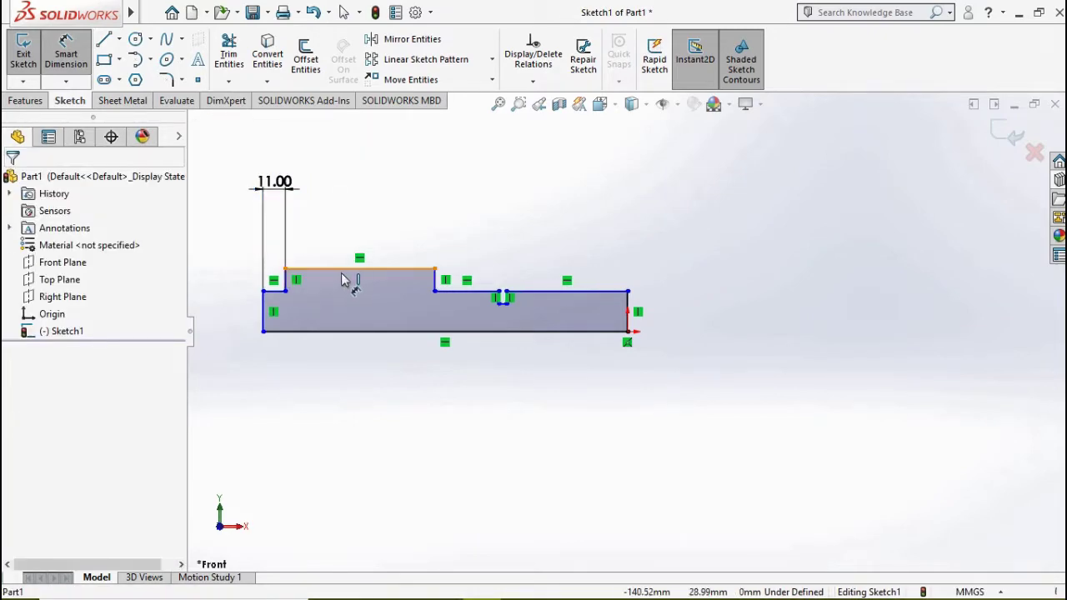
{"action": "left_click", "coordinate": [350, 270]}
{"action": "left_click", "coordinate": [383, 204]}
{"action": "type", "text": "66"}
{"action": "key", "text": "Return"}
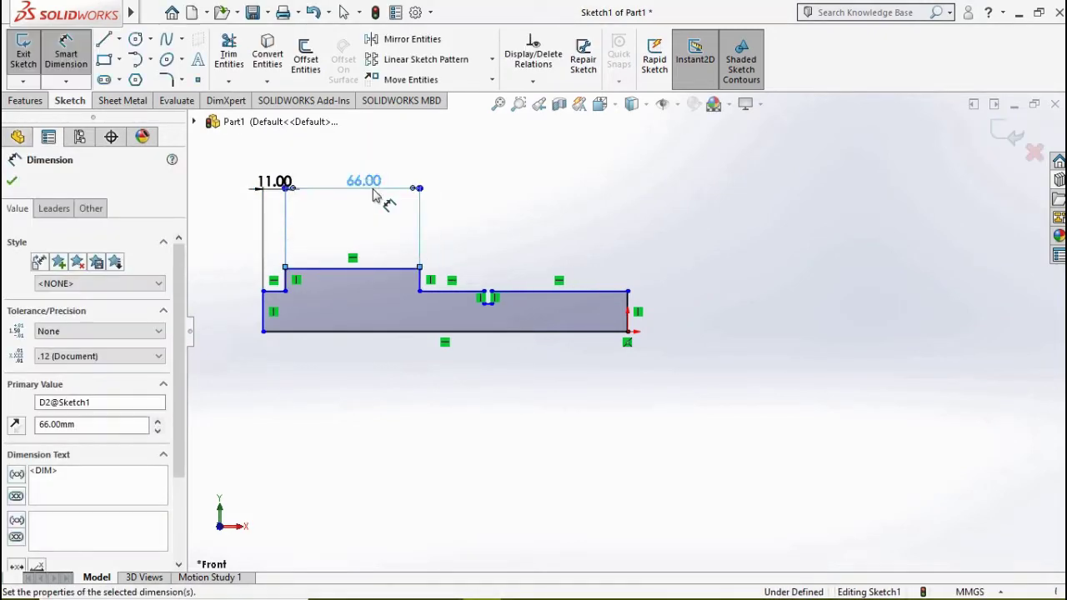
{"action": "left_click", "coordinate": [463, 293]}
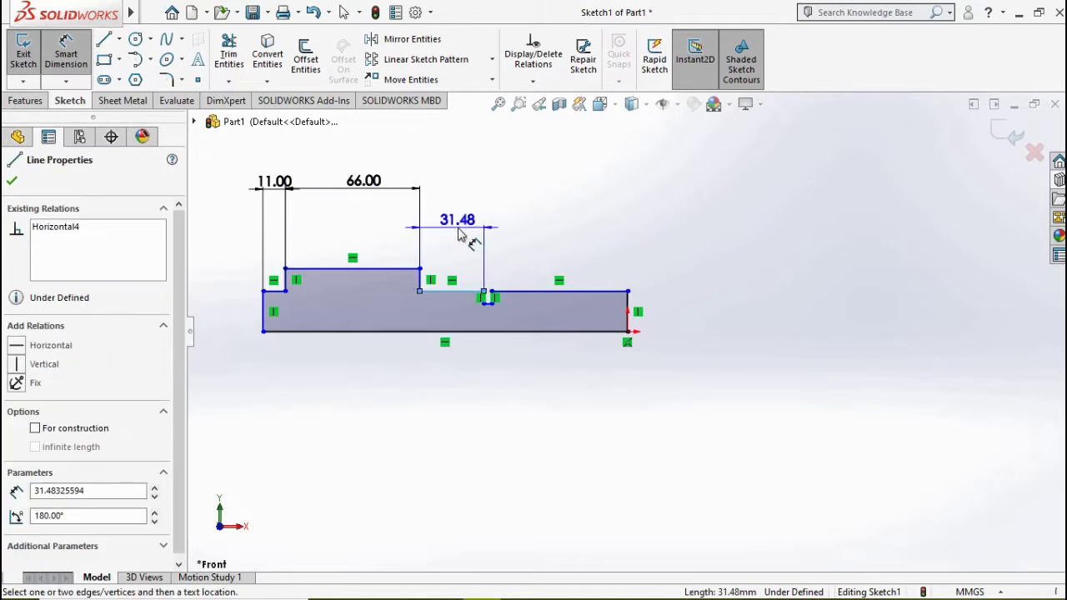
{"action": "left_click", "coordinate": [457, 233]}
{"action": "type", "text": "18"}
{"action": "key", "text": "Return"}
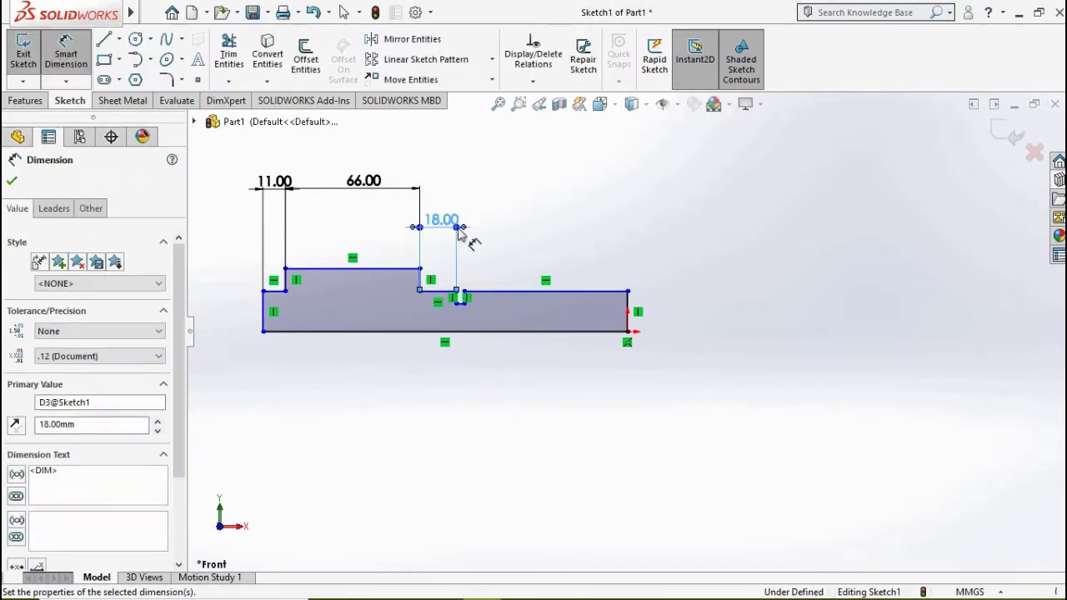
{"action": "left_click", "coordinate": [423, 331]}
{"action": "left_click", "coordinate": [415, 456]}
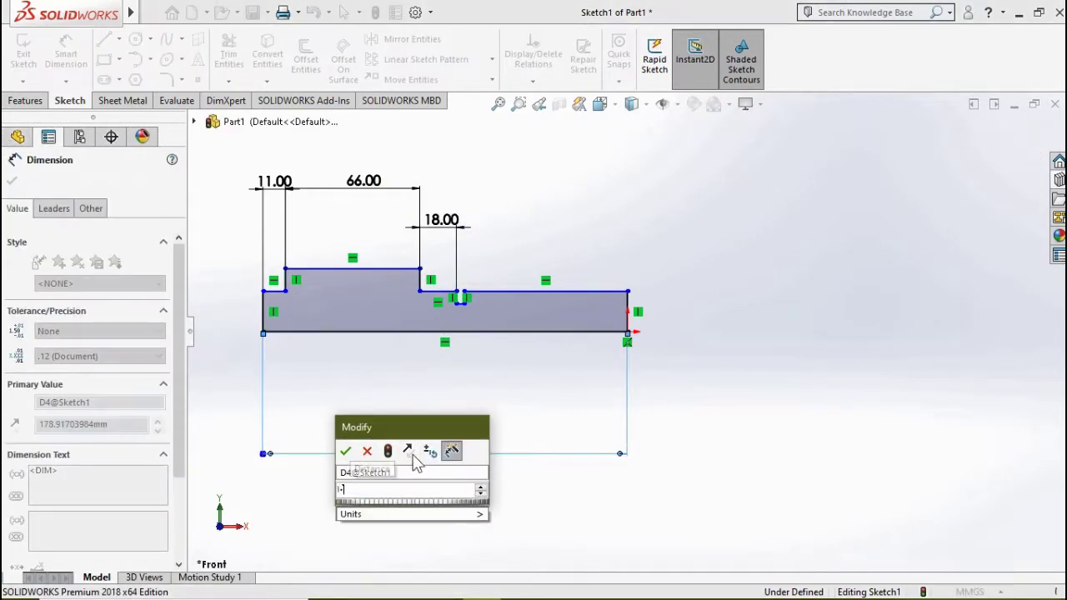
{"action": "type", "text": "107"}
{"action": "key", "text": "Return"}
Dimension the edge right of the notch to 10 mm and the notch depth to 1 mm.
{"action": "scroll", "coordinate": [415, 457], "scroll_direction": "down", "scroll_amount": 2}
{"action": "scroll", "coordinate": [591, 409], "scroll_direction": "down", "scroll_amount": 2}
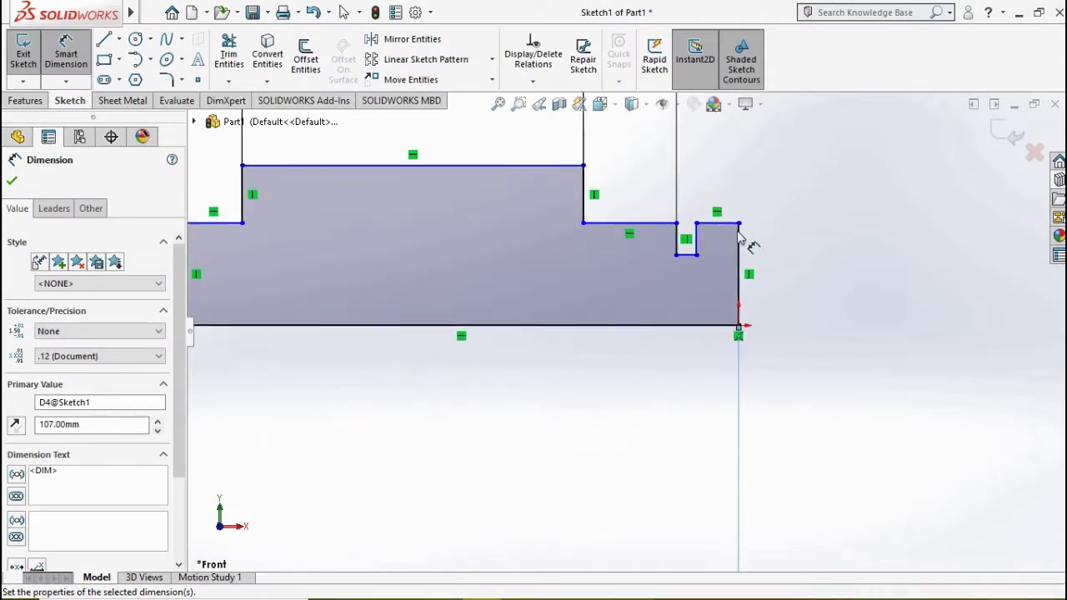
{"action": "scroll", "coordinate": [698, 305], "scroll_direction": "down", "scroll_amount": 2}
{"action": "left_click", "coordinate": [709, 236]}
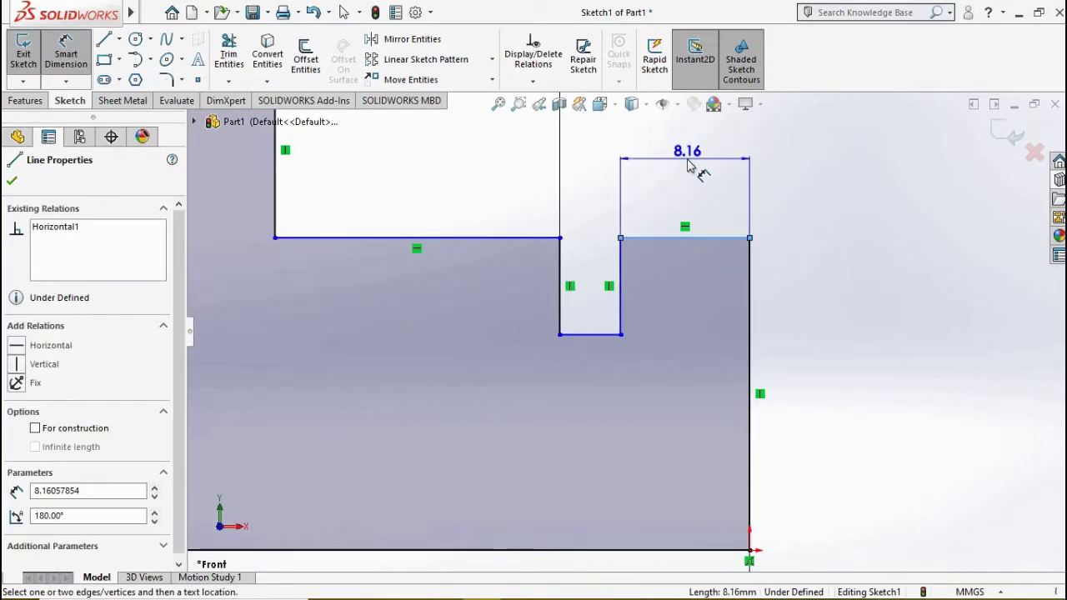
{"action": "left_click", "coordinate": [693, 162]}
{"action": "type", "text": "10"}
{"action": "key", "text": "Return"}
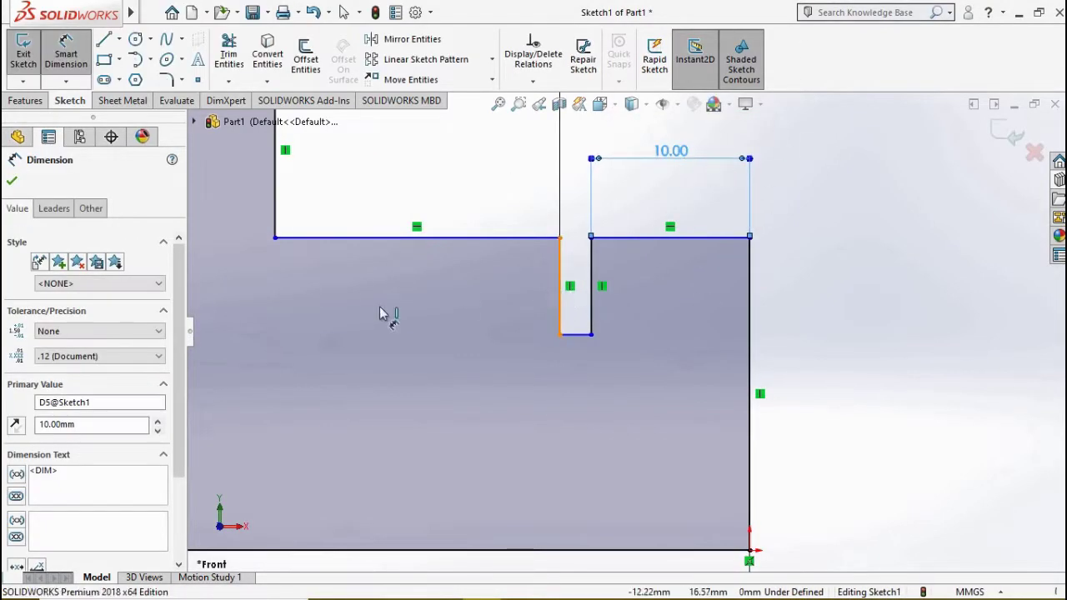
{"action": "left_click", "coordinate": [474, 290]}
{"action": "type", "text": "1"}
{"action": "key", "text": "Return"}
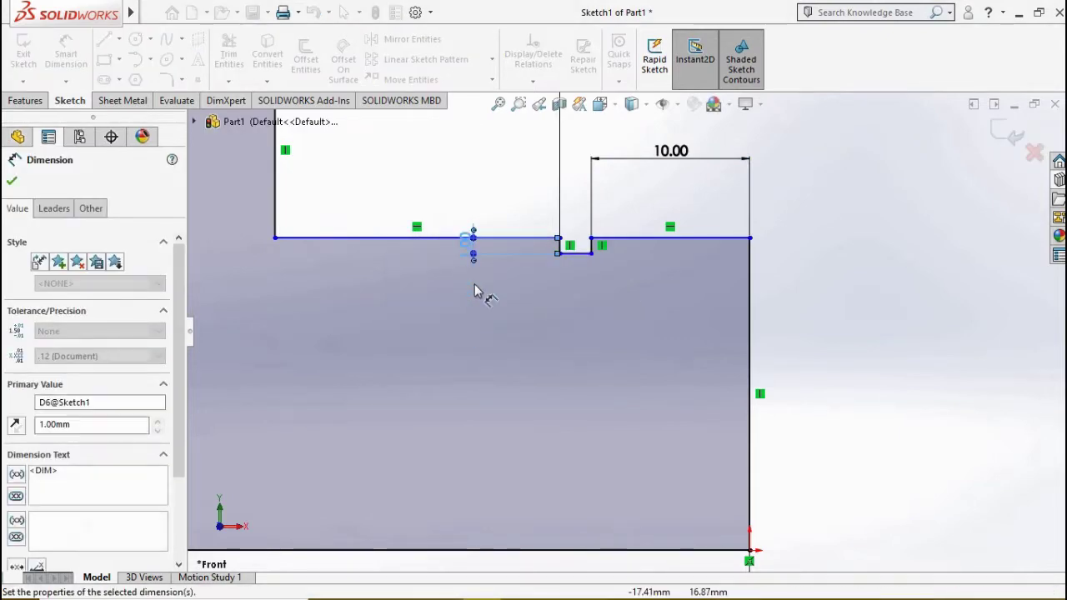
{"action": "key", "text": "Escape"}
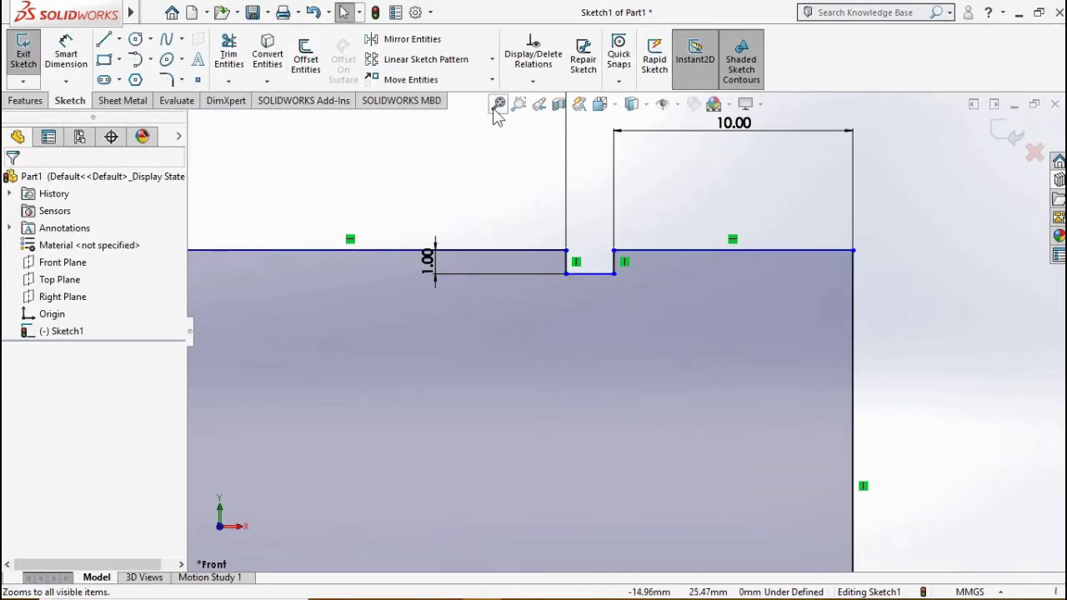
{"action": "left_click", "coordinate": [498, 103]}
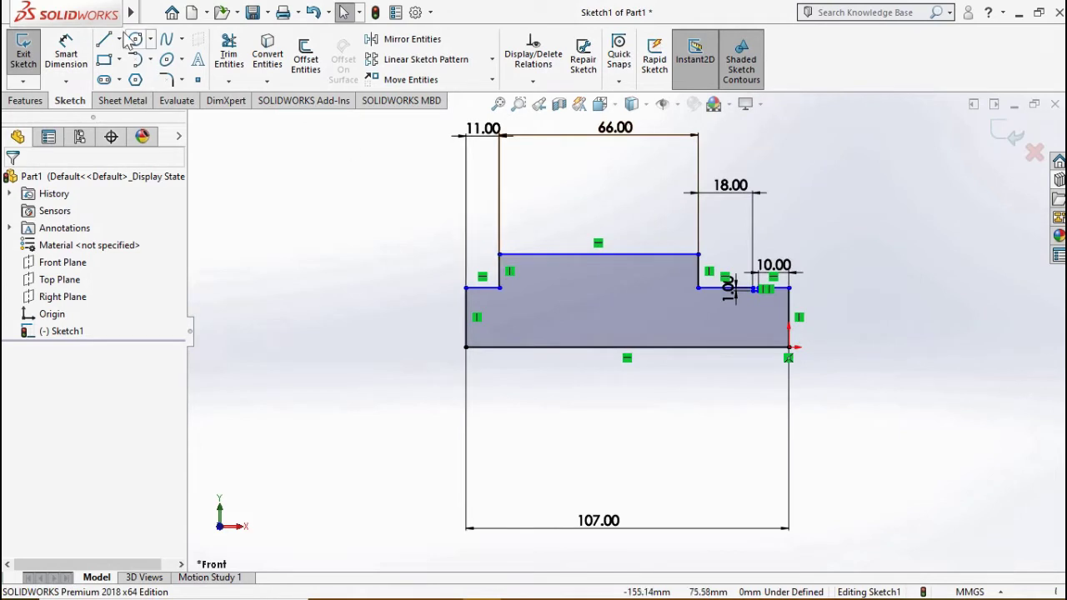
Add step heights from the bottom edge: 7.50 left end, 7 right end, 7 at the 18 mm step.
{"action": "left_click", "coordinate": [66, 50]}
{"action": "left_click", "coordinate": [483, 289]}
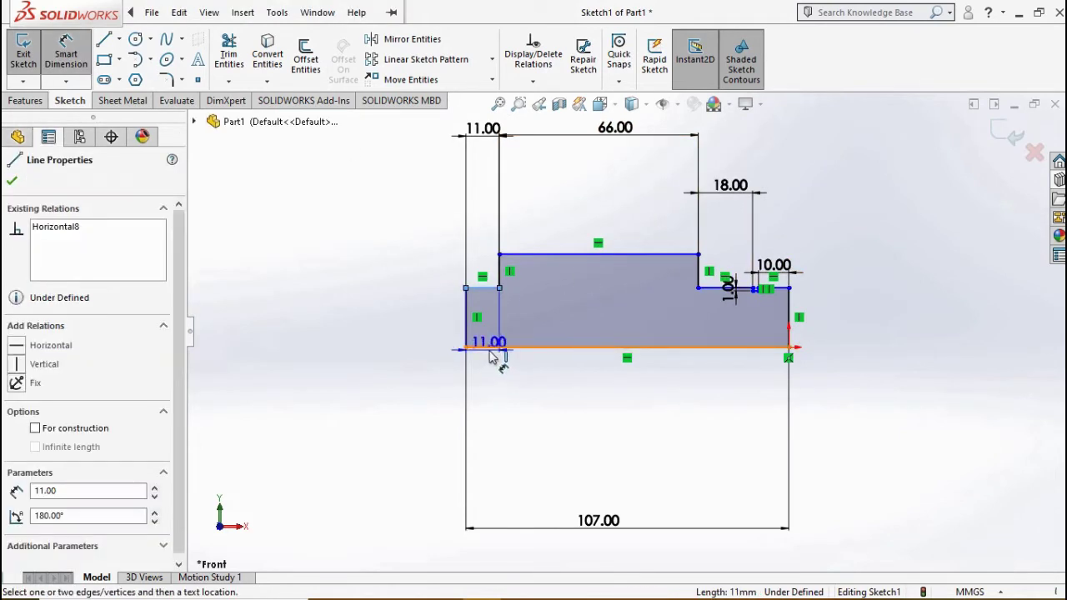
{"action": "left_click", "coordinate": [488, 345]}
{"action": "left_click", "coordinate": [407, 321]}
{"action": "type", "text": "7.5"}
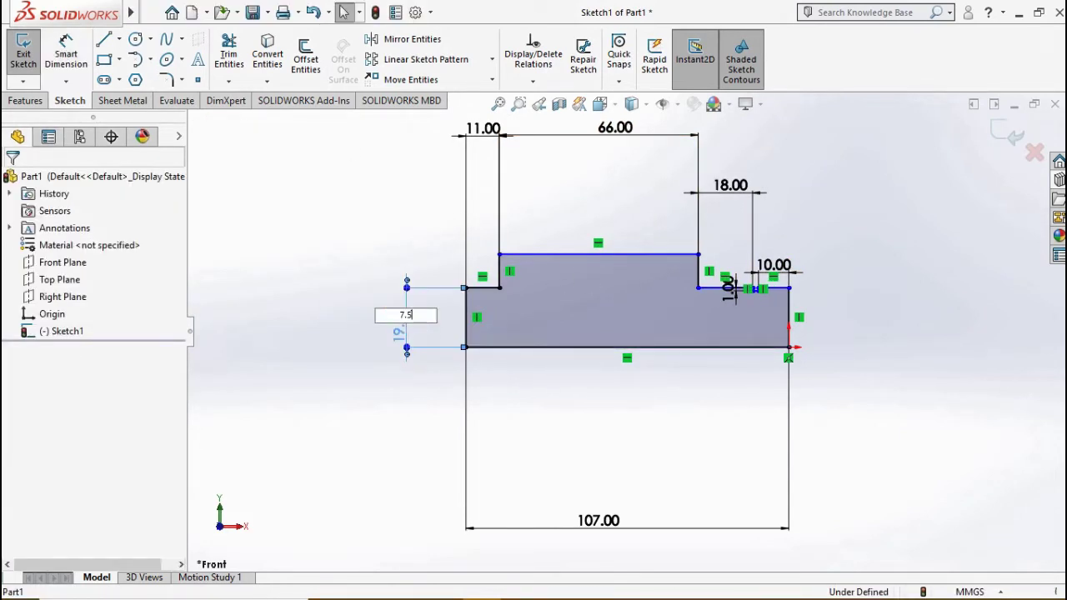
{"action": "key", "text": "Return"}
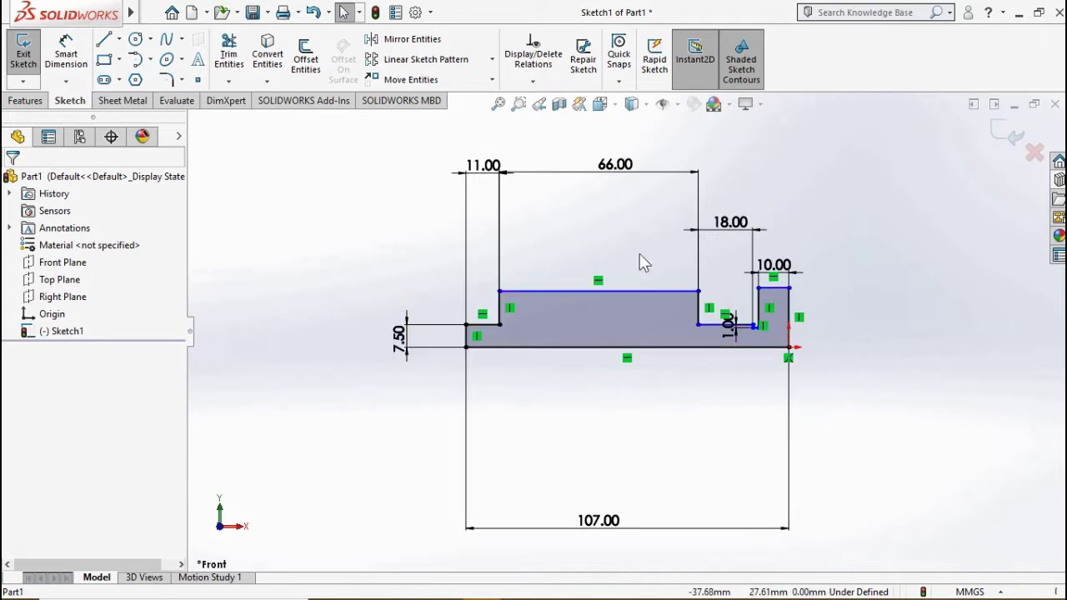
{"action": "left_click", "coordinate": [75, 77]}
{"action": "left_click", "coordinate": [773, 291]}
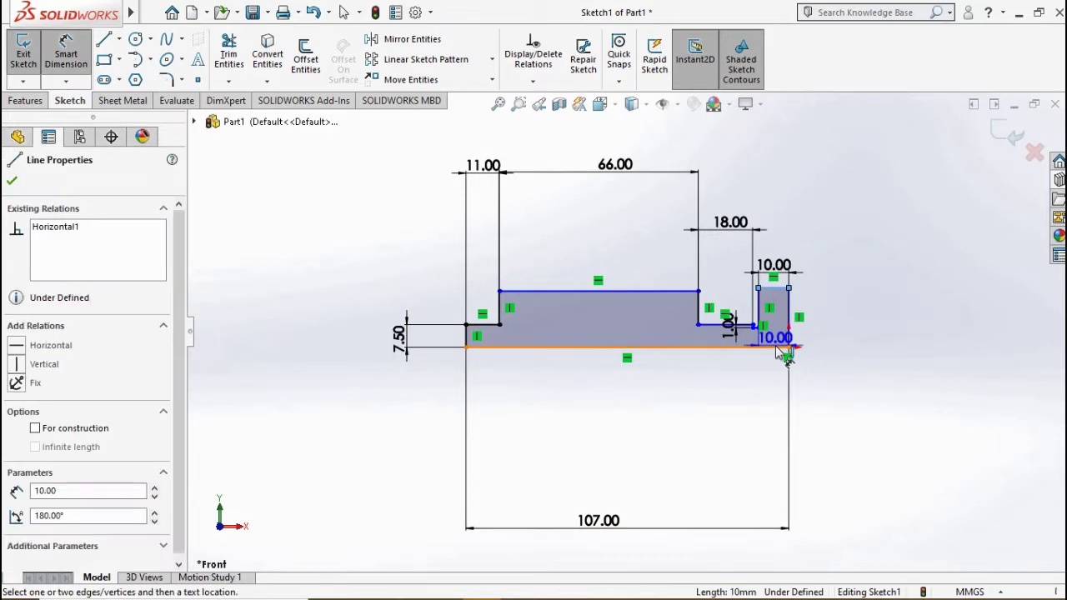
{"action": "left_click", "coordinate": [771, 347]}
{"action": "left_click", "coordinate": [864, 329]}
{"action": "type", "text": "7.00mm"}
{"action": "key", "text": "Return"}
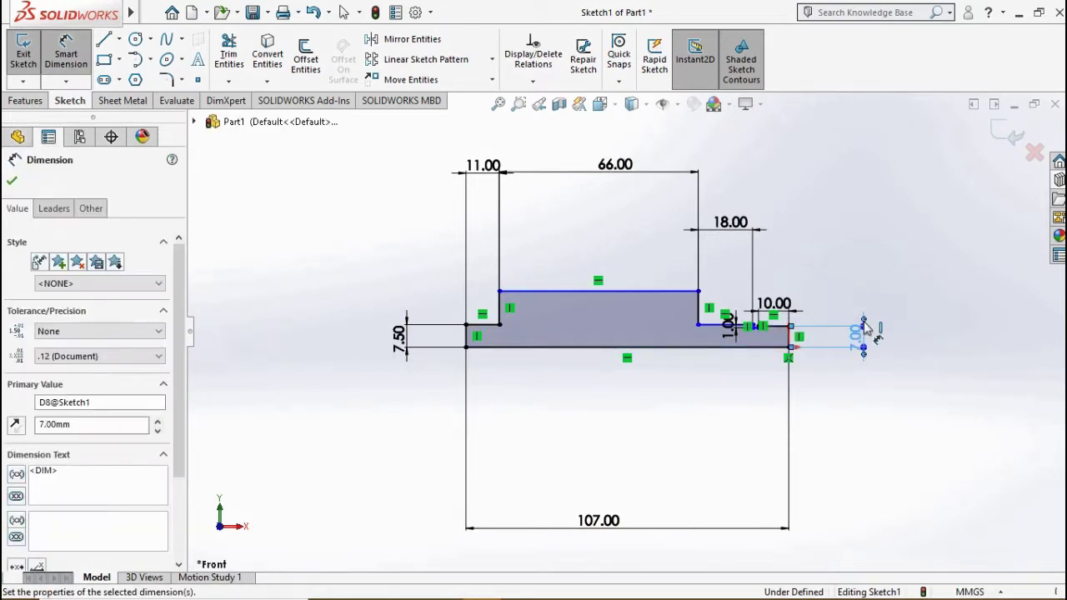
{"action": "scroll", "coordinate": [834, 308], "scroll_direction": "down", "scroll_amount": 5}
{"action": "left_click", "coordinate": [487, 373]}
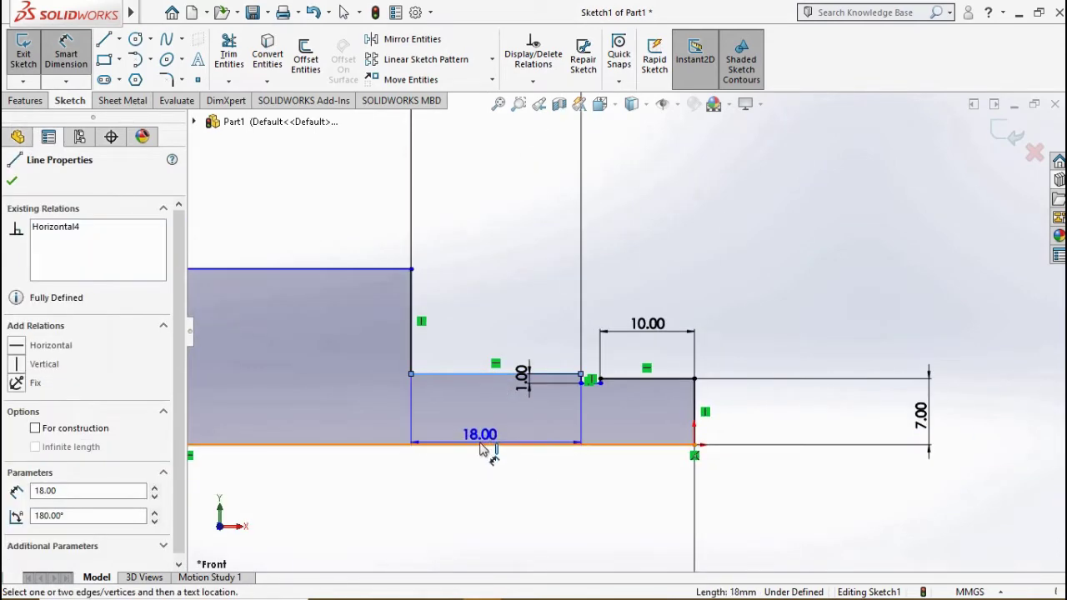
{"action": "left_click", "coordinate": [482, 445]}
{"action": "left_click", "coordinate": [499, 508]}
{"action": "type", "text": "7"}
{"action": "key", "text": "Return"}
Set the large step height to 10 mm and the notch width to 2 mm.
{"action": "scroll", "coordinate": [414, 346], "scroll_direction": "up", "scroll_amount": 2}
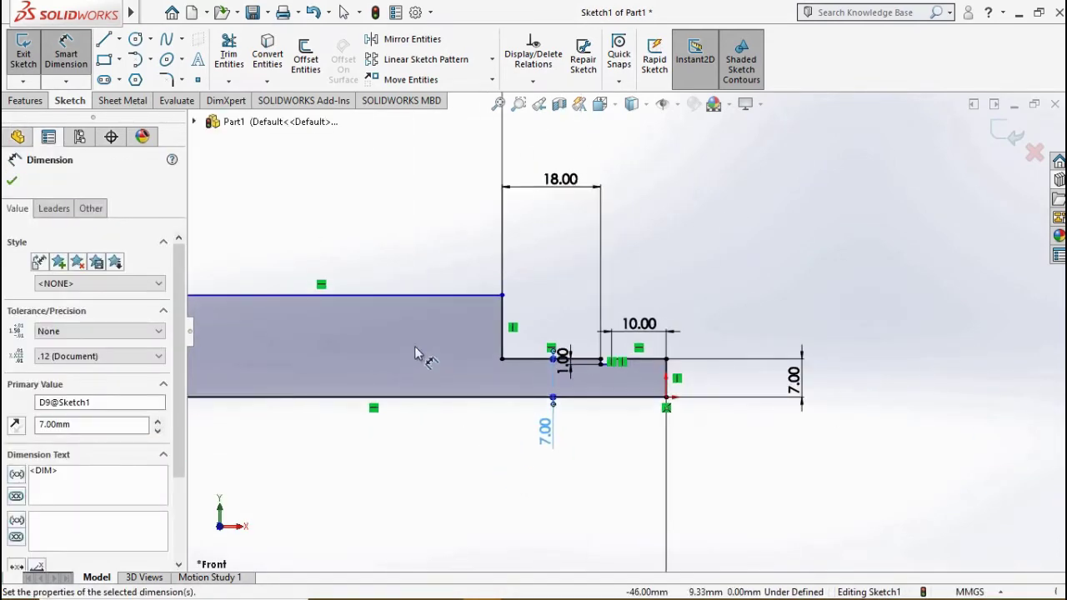
{"action": "scroll", "coordinate": [414, 346], "scroll_direction": "down", "scroll_amount": 2}
{"action": "left_click", "coordinate": [431, 453]}
{"action": "left_click", "coordinate": [433, 239]}
{"action": "left_click", "coordinate": [433, 182]}
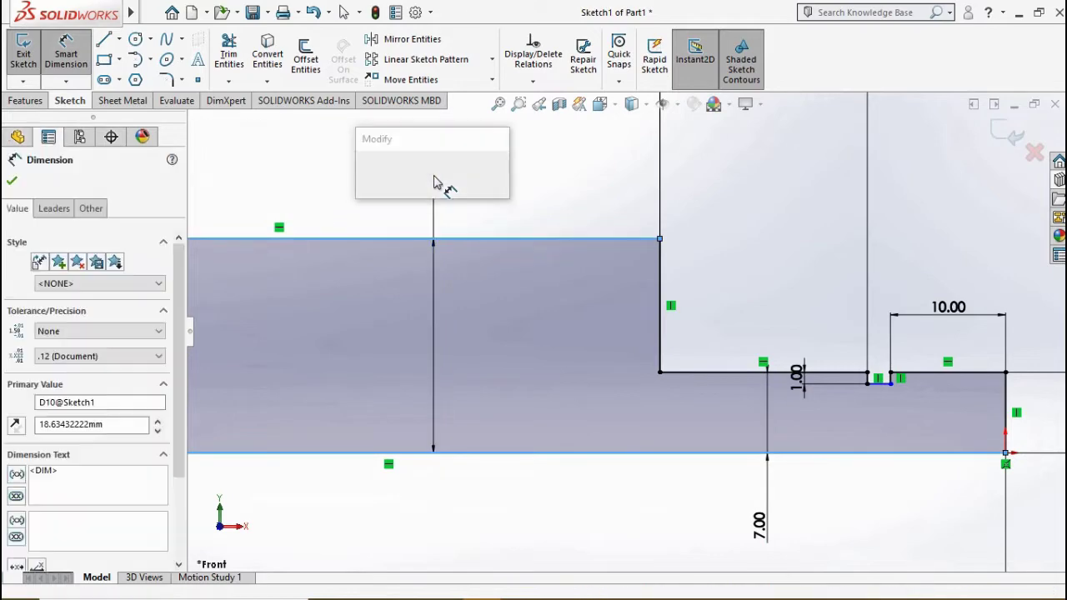
{"action": "type", "text": "10"}
{"action": "key", "text": "Return"}
{"action": "scroll", "coordinate": [448, 267], "scroll_direction": "up", "scroll_amount": 3}
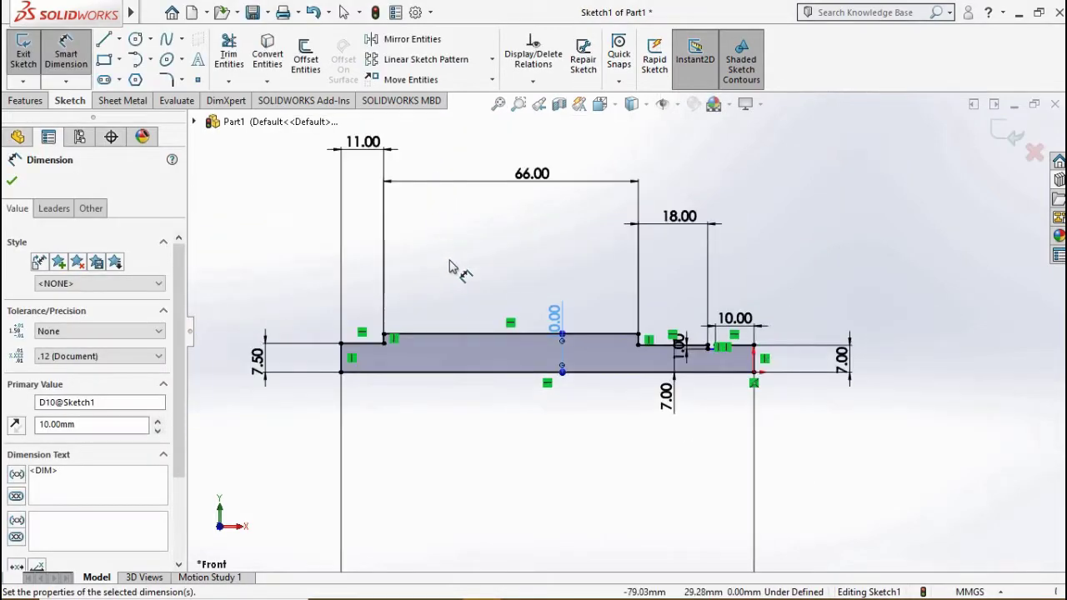
{"action": "scroll", "coordinate": [702, 345], "scroll_direction": "down", "scroll_amount": 3}
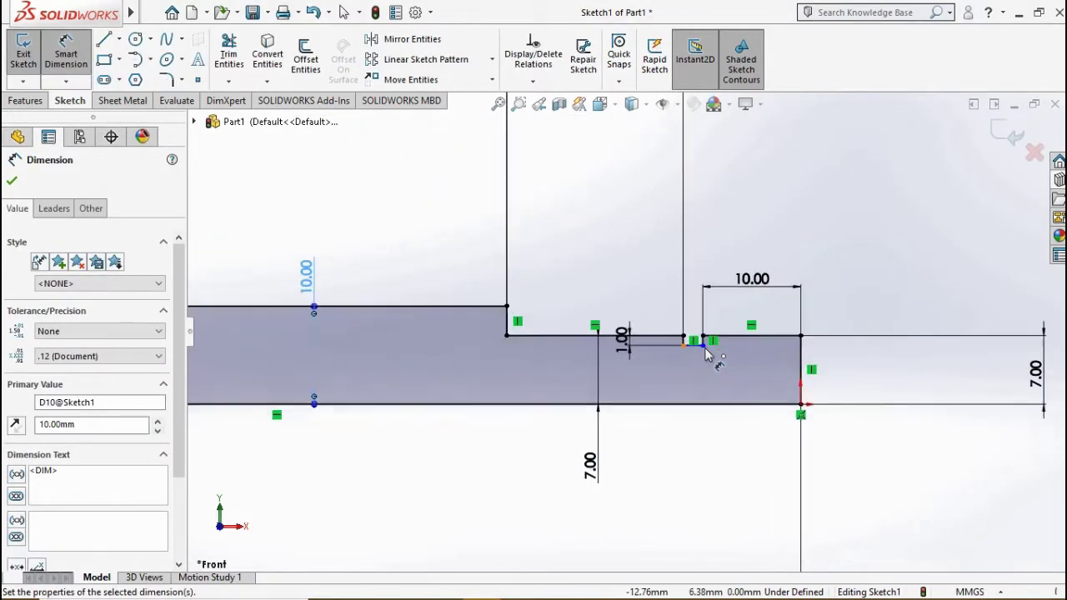
{"action": "scroll", "coordinate": [642, 369], "scroll_direction": "down", "scroll_amount": 4}
{"action": "left_click", "coordinate": [625, 442]}
{"action": "type", "text": "2.00mm"}
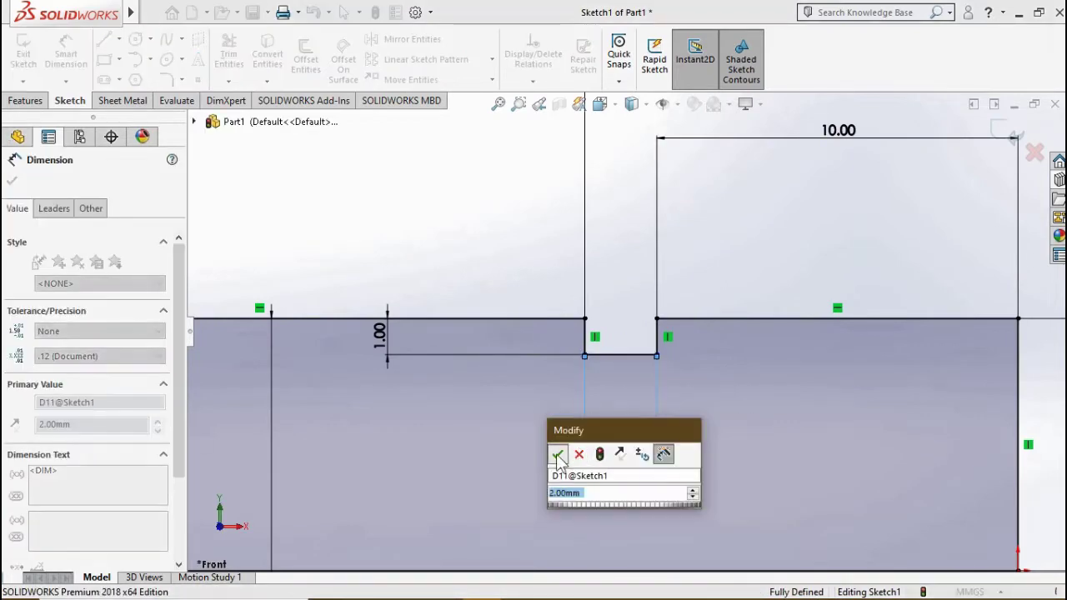
{"action": "key", "text": "Return"}
{"action": "scroll", "coordinate": [503, 400], "scroll_direction": "up", "scroll_amount": 3}
{"action": "scroll", "coordinate": [466, 417], "scroll_direction": "up", "scroll_amount": 3}
{"action": "scroll", "coordinate": [354, 366], "scroll_direction": "up", "scroll_amount": 2}
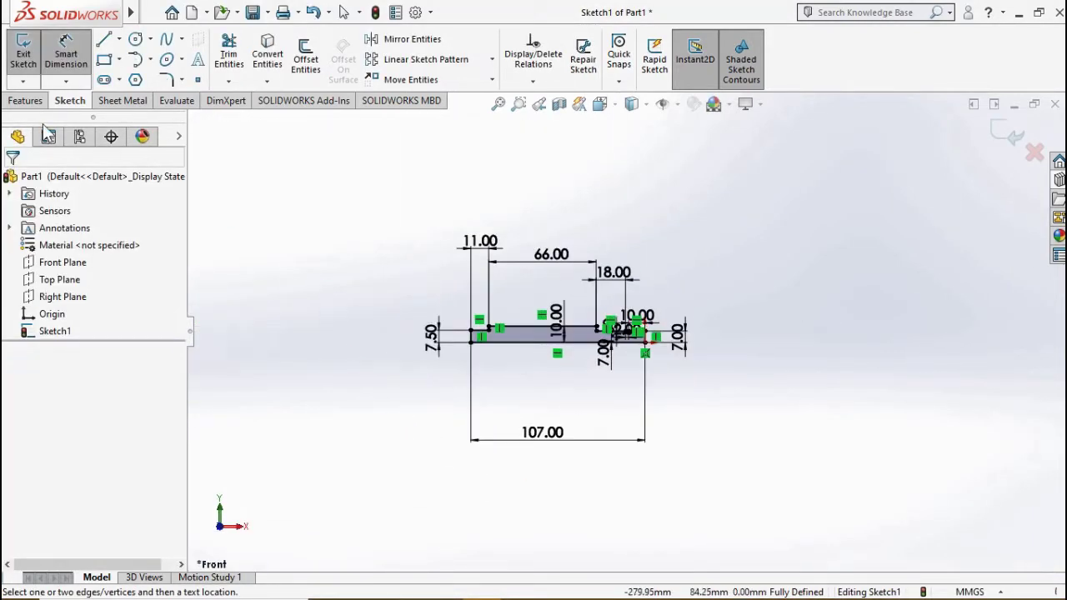
Revolve the profile about the centreline into a solid stepped shaft.
{"action": "left_click", "coordinate": [25, 100]}
{"action": "left_click", "coordinate": [76, 59]}
{"action": "left_click", "coordinate": [585, 322]}
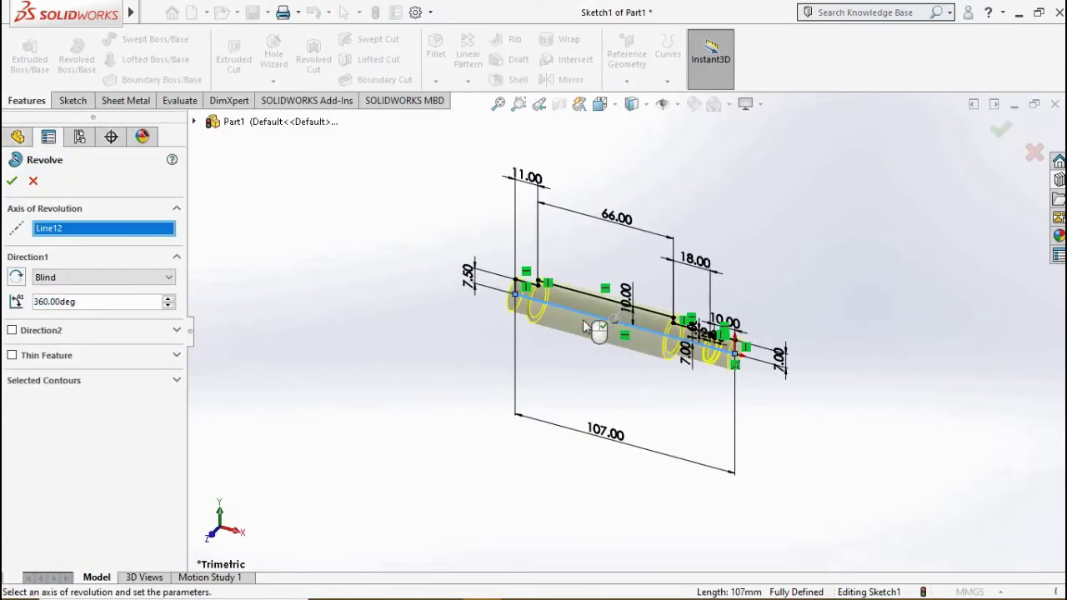
{"action": "left_click", "coordinate": [12, 182]}
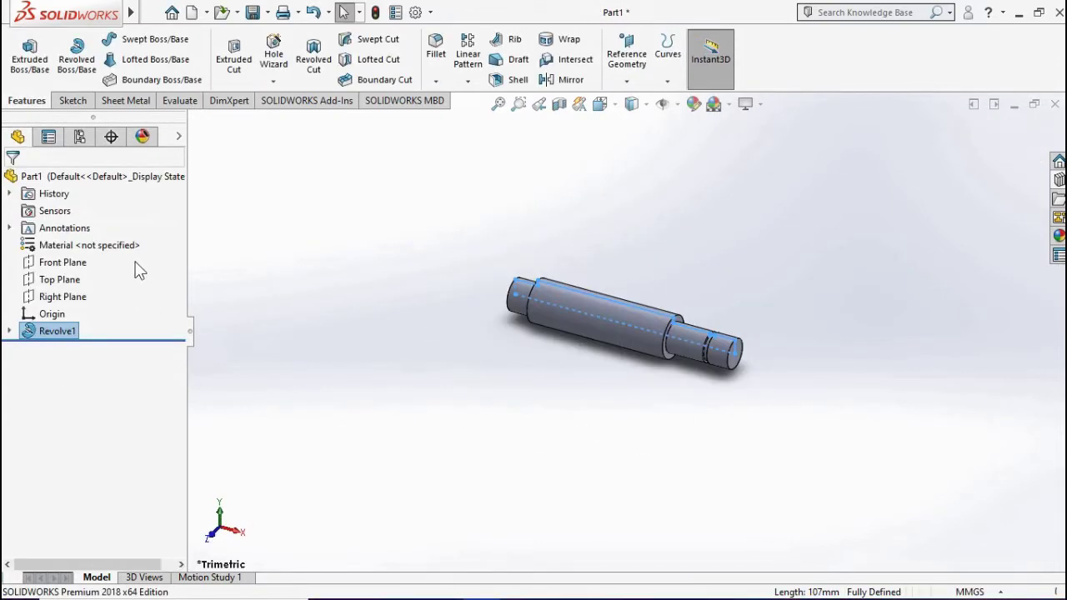
Start a new reference plane and show the feature tree.
{"action": "left_click", "coordinate": [627, 65]}
{"action": "left_click", "coordinate": [634, 100]}
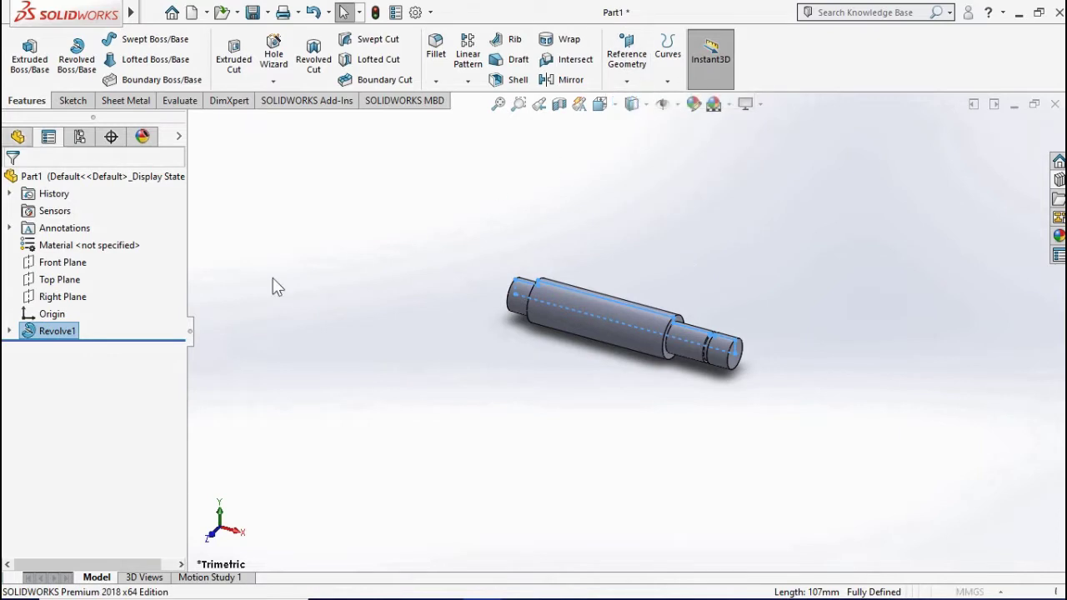
{"action": "left_click", "coordinate": [193, 122]}
Create Plane1 offset 7 mm from the Top Plane.
{"action": "left_click", "coordinate": [261, 224]}
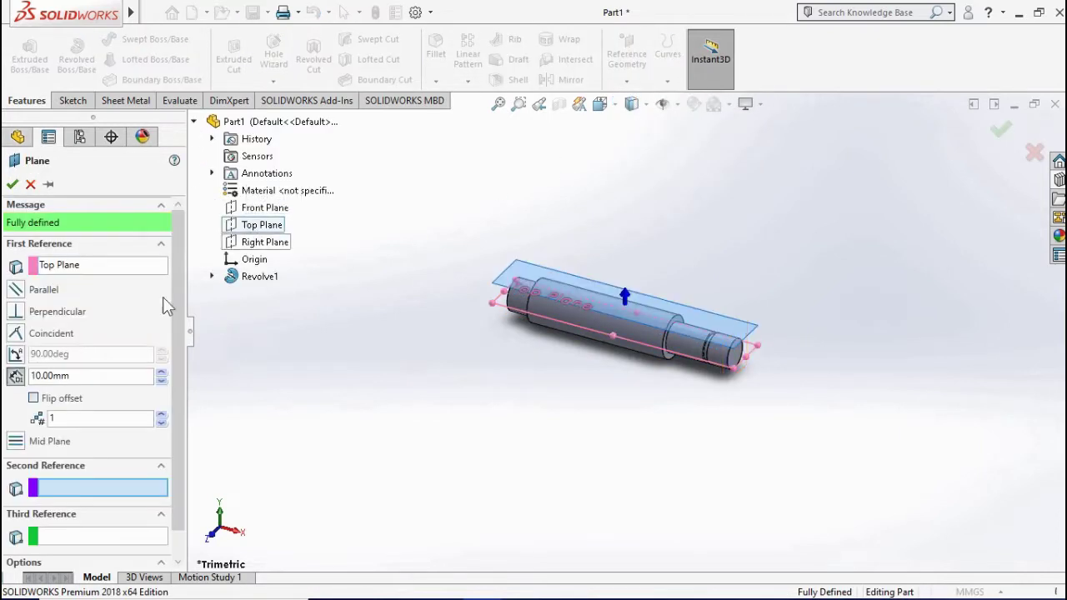
{"action": "type", "text": "7"}
{"action": "key", "text": "Return"}
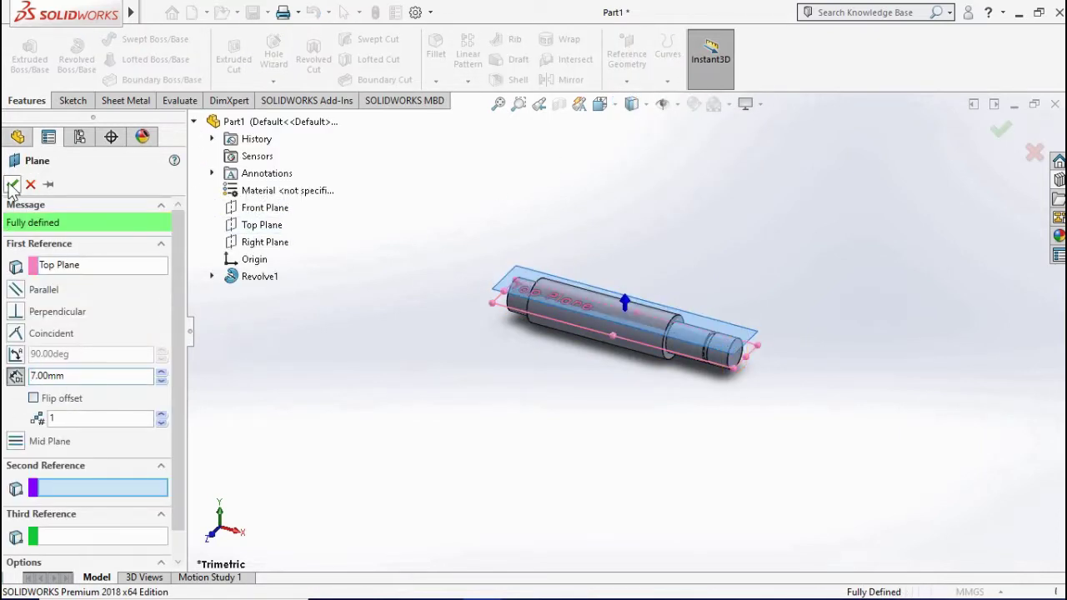
{"action": "left_click", "coordinate": [12, 185]}
Sketch a straight slot on Plane1 over the shaft's smaller step.
{"action": "right_click", "coordinate": [57, 351]}
{"action": "left_click", "coordinate": [50, 247]}
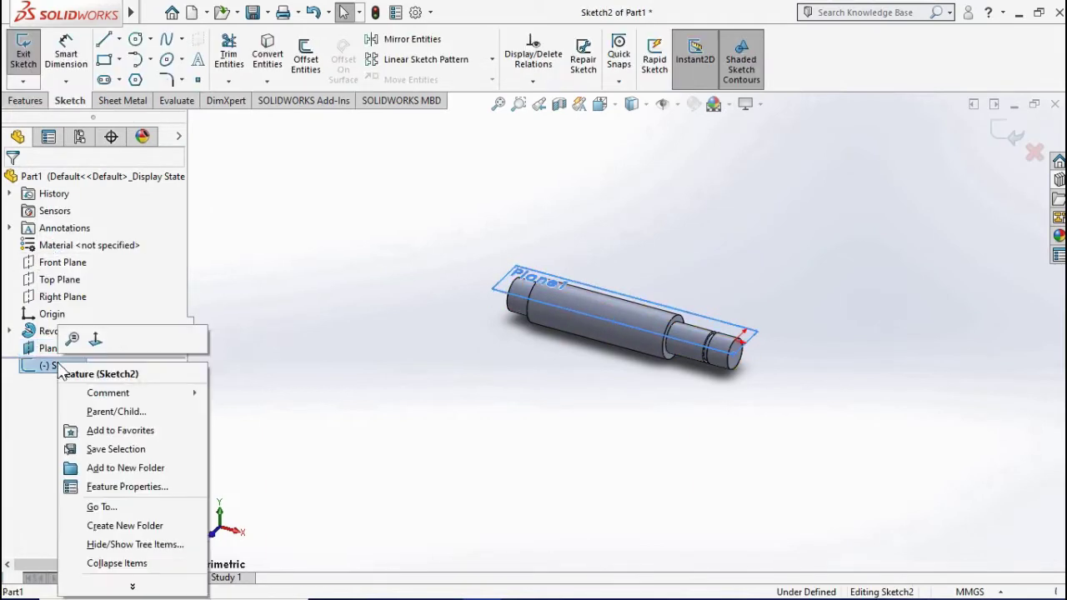
{"action": "left_click", "coordinate": [103, 80]}
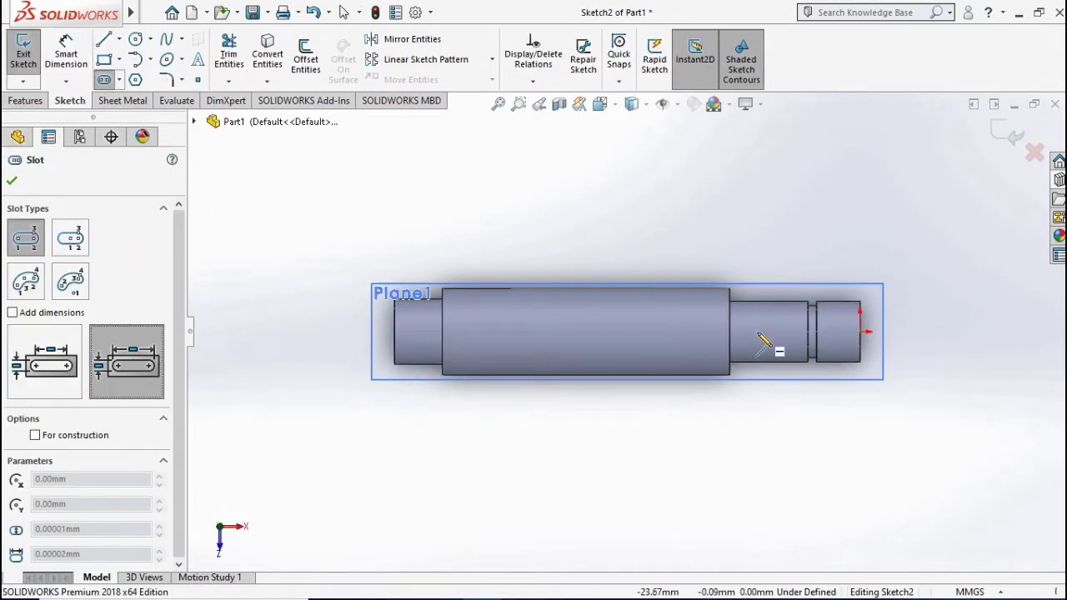
{"action": "left_click", "coordinate": [792, 332]}
{"action": "left_click", "coordinate": [781, 344]}
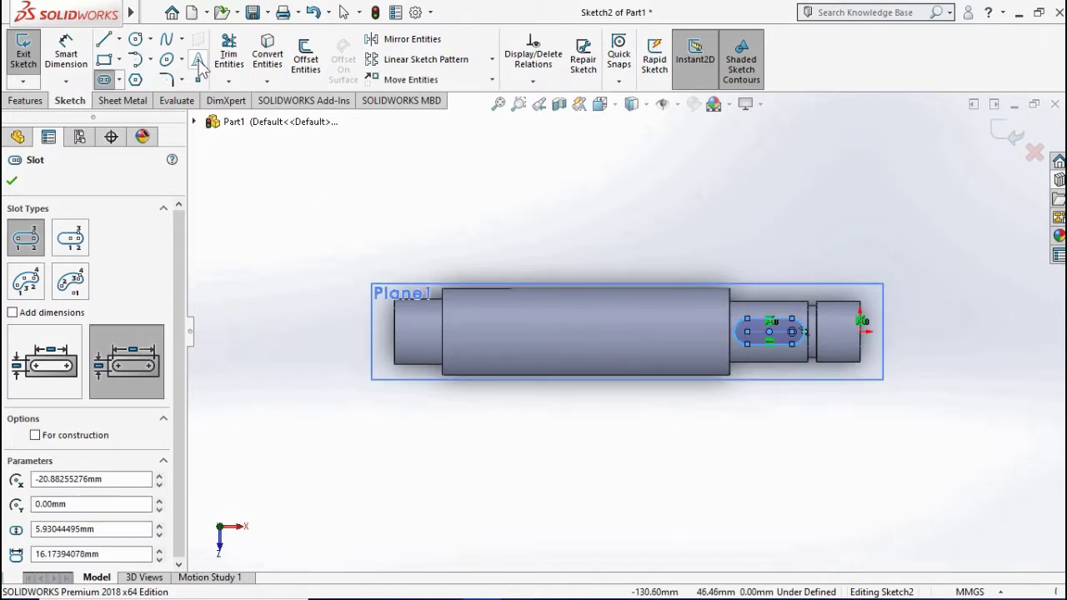
Dimension the slot: 2 mm from the step, 10 mm long, R2 ends.
{"action": "left_click", "coordinate": [66, 52]}
{"action": "scroll", "coordinate": [677, 360], "scroll_direction": "up", "scroll_amount": 3}
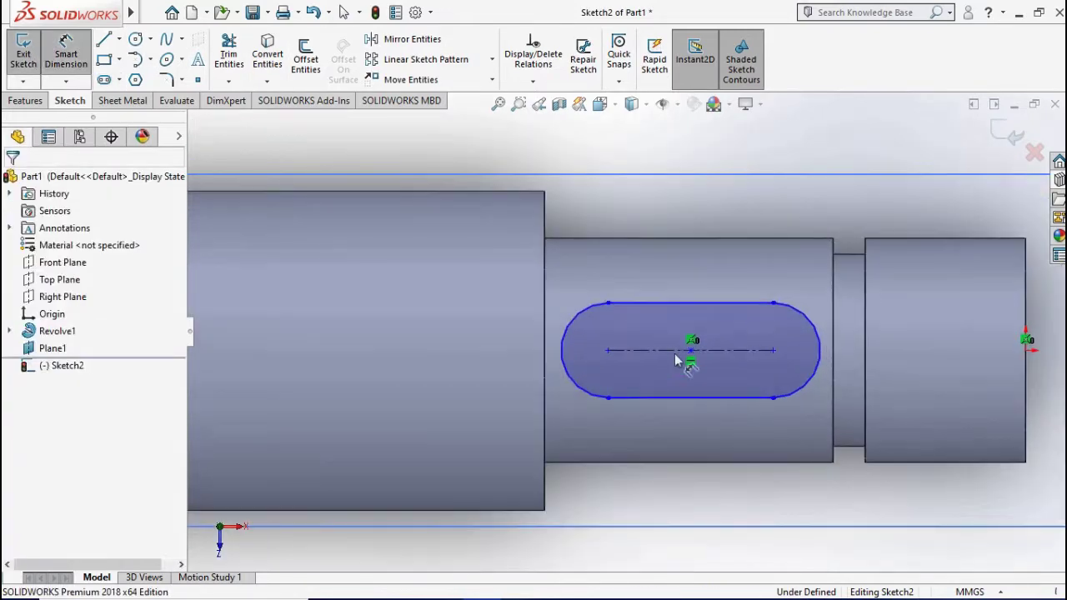
{"action": "left_click", "coordinate": [562, 362]}
{"action": "left_click", "coordinate": [543, 154]}
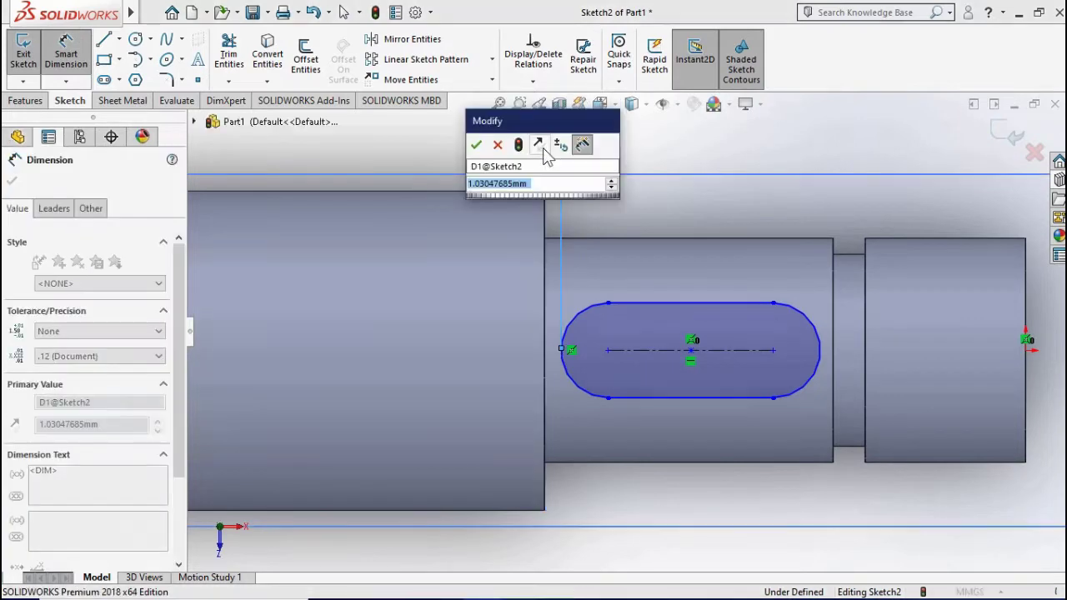
{"action": "type", "text": "2"}
{"action": "key", "text": "Return"}
{"action": "left_click", "coordinate": [681, 353]}
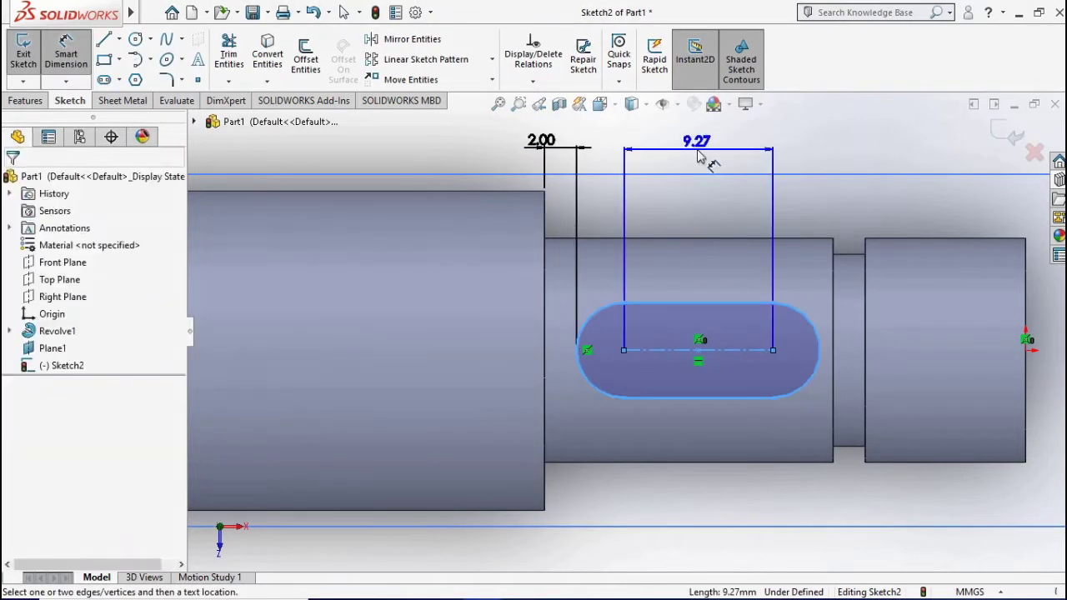
{"action": "left_click", "coordinate": [721, 155]}
{"action": "type", "text": "10"}
{"action": "key", "text": "Return"}
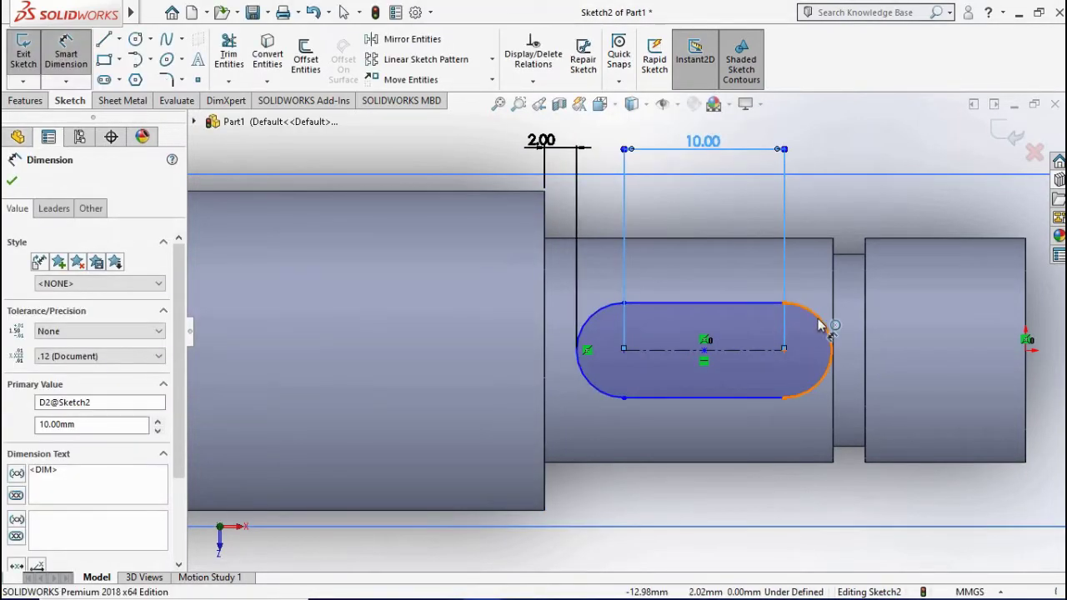
{"action": "left_click", "coordinate": [821, 325]}
{"action": "left_click", "coordinate": [867, 146]}
{"action": "type", "text": "2"}
{"action": "key", "text": "Return"}
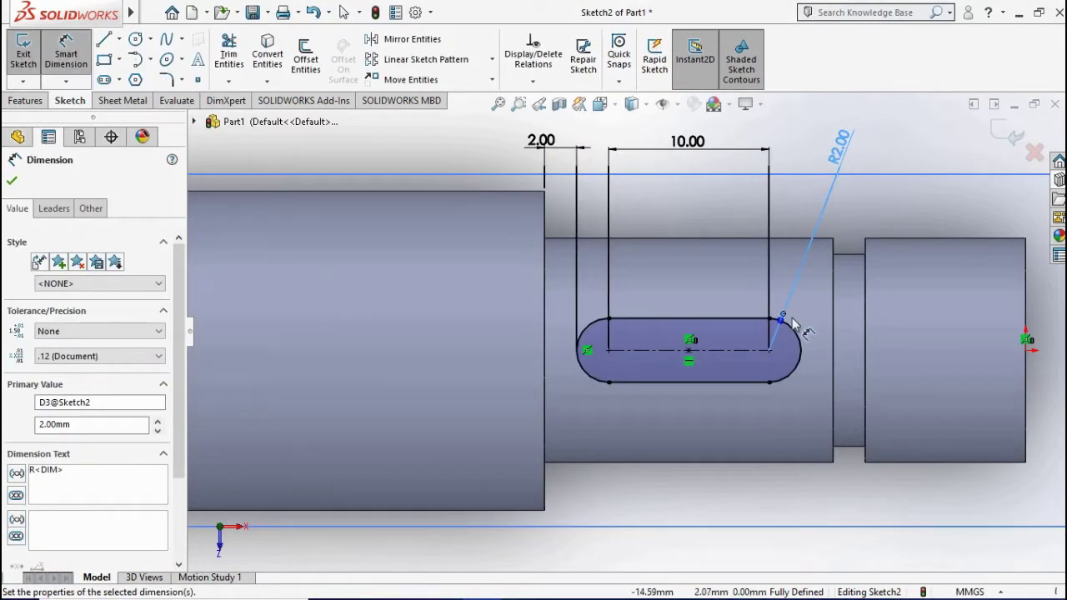
{"action": "left_click", "coordinate": [29, 100]}
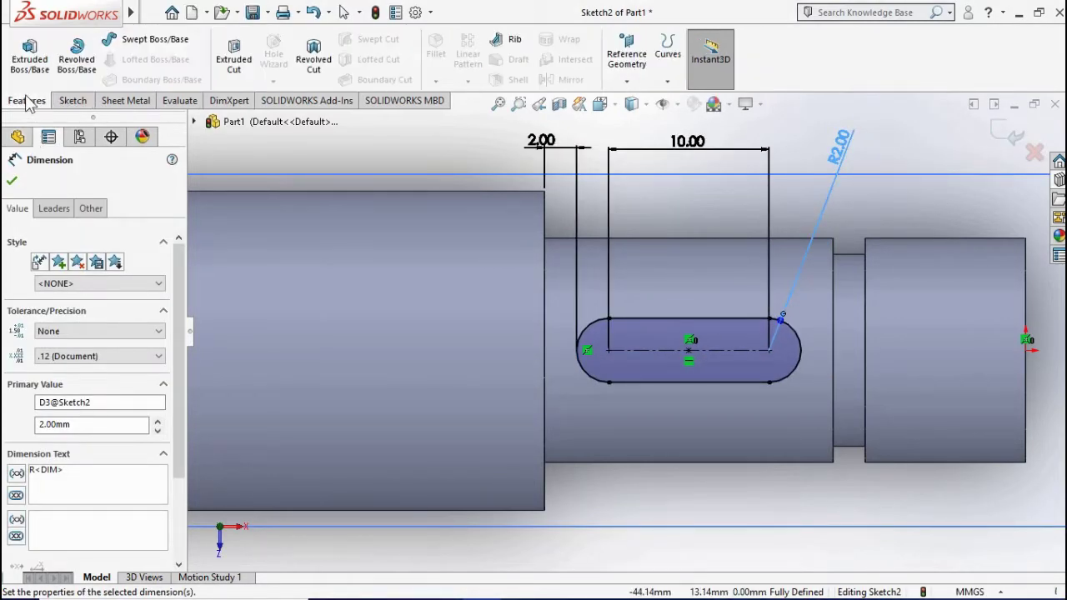
Extrude-cut the slot sketch (7.0 entered) into the shaft to form the keyway.
{"action": "left_click", "coordinate": [233, 66]}
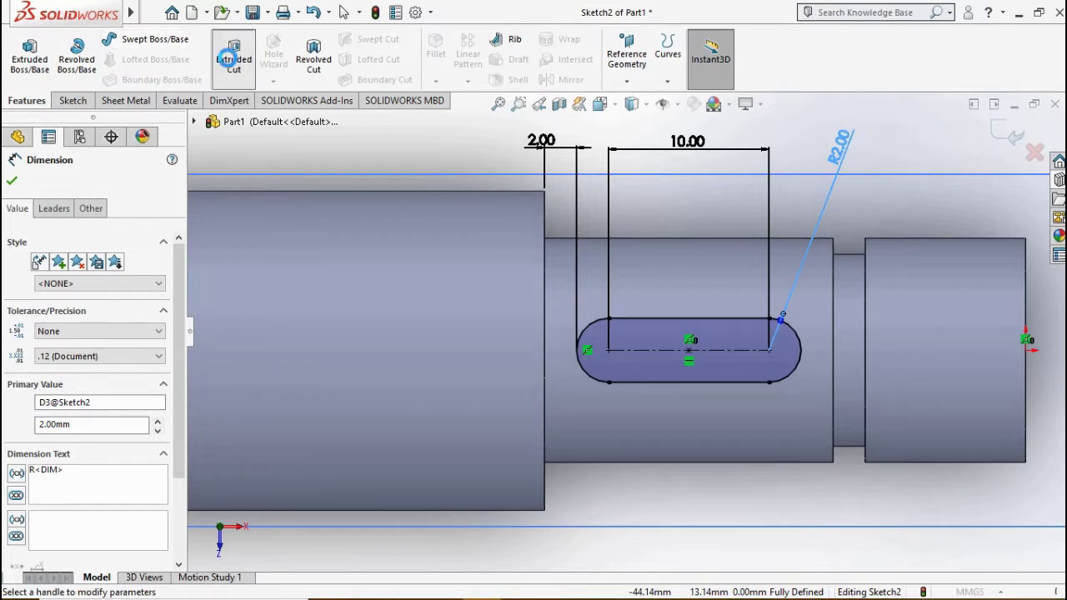
{"action": "type", "text": "7.0"}
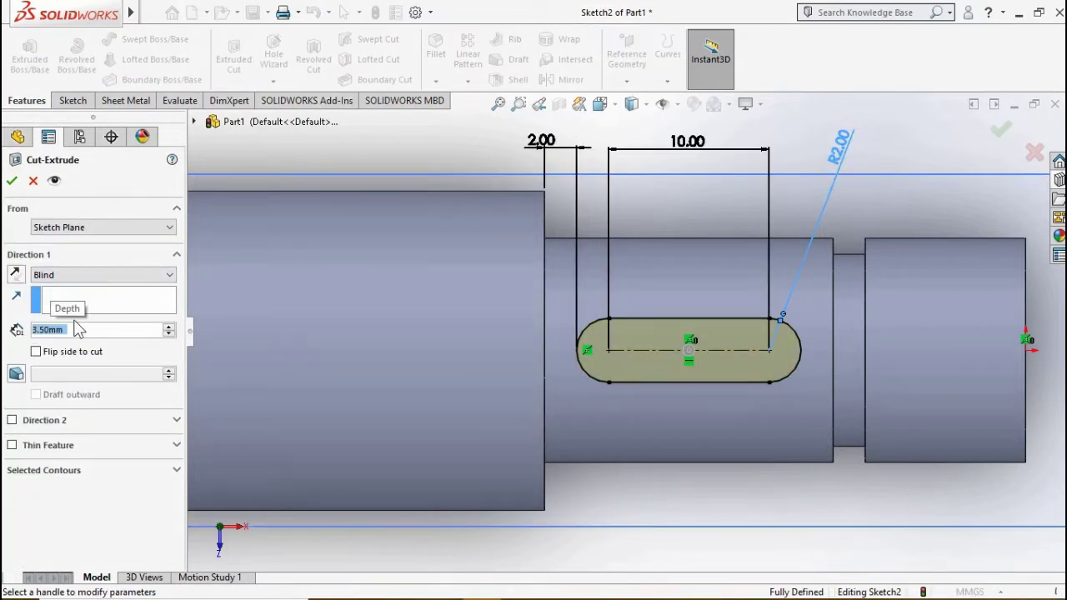
{"action": "left_click", "coordinate": [12, 181]}
{"action": "left_click", "coordinate": [624, 493]}
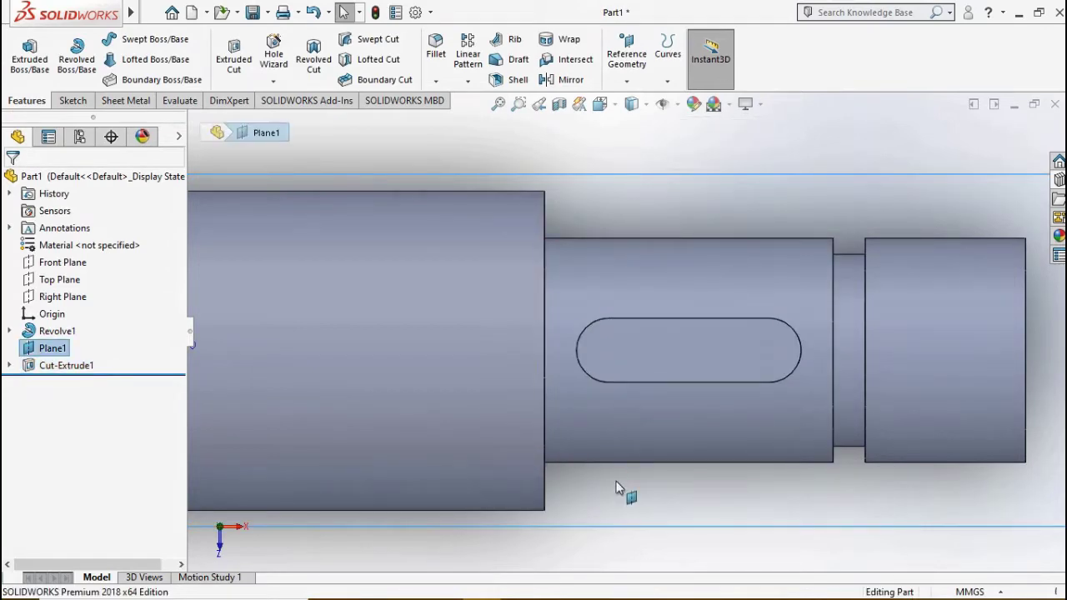
{"action": "middle_click_drag", "start_coordinate": [624, 493], "coordinate": [579, 363]}
{"action": "scroll", "coordinate": [578, 362], "scroll_direction": "up", "scroll_amount": 5}
{"action": "left_click", "coordinate": [512, 424]}
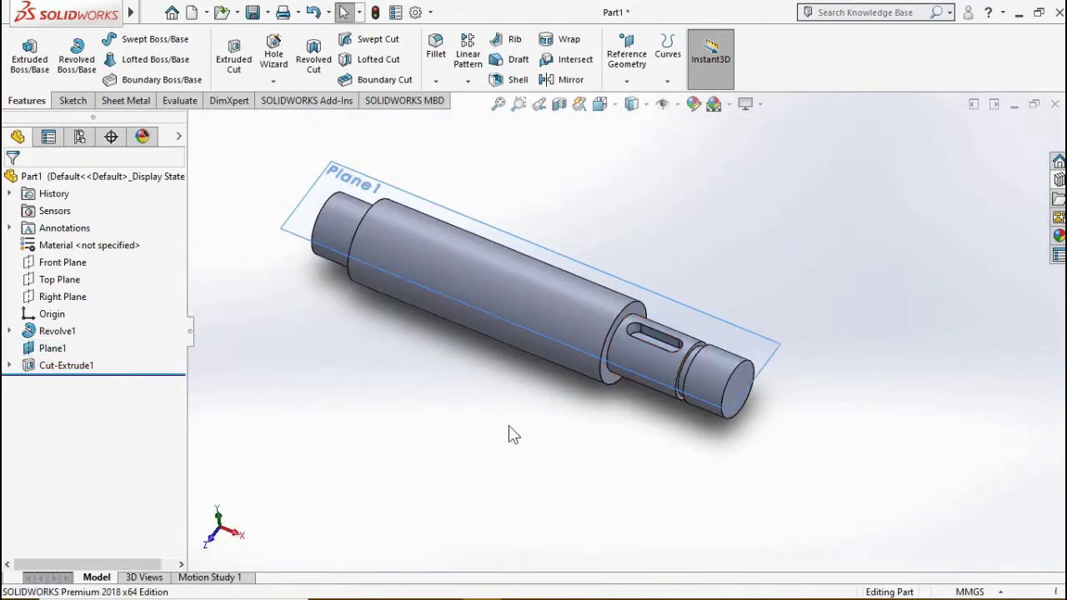
Chamfer the shaft's small end edge by 0.5 mm, then reselect that circular edge.
{"action": "left_click", "coordinate": [735, 376]}
{"action": "left_click", "coordinate": [875, 326]}
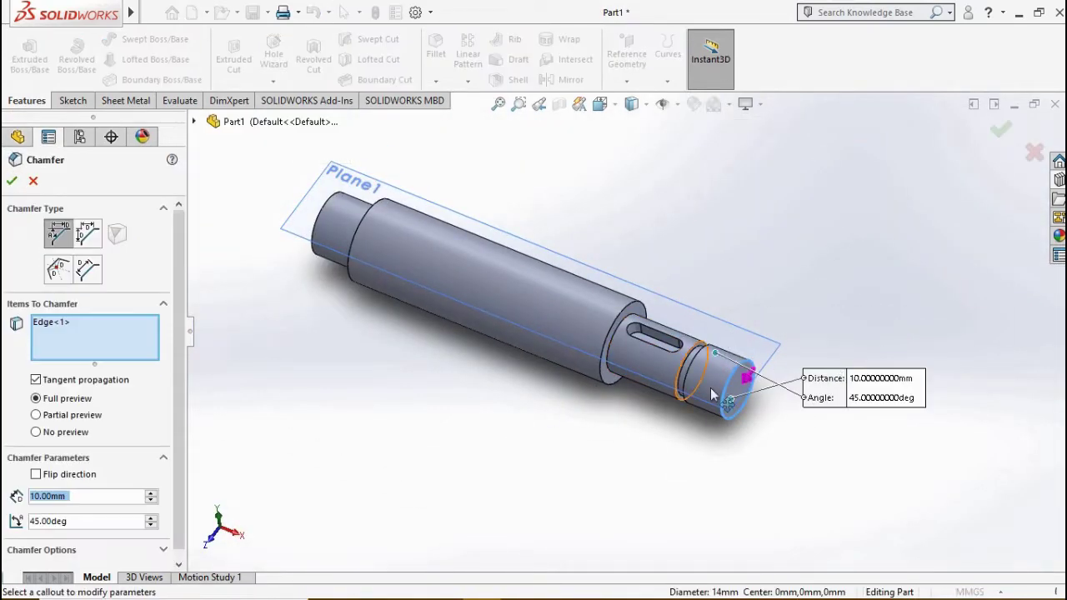
{"action": "type", "text": "0.5"}
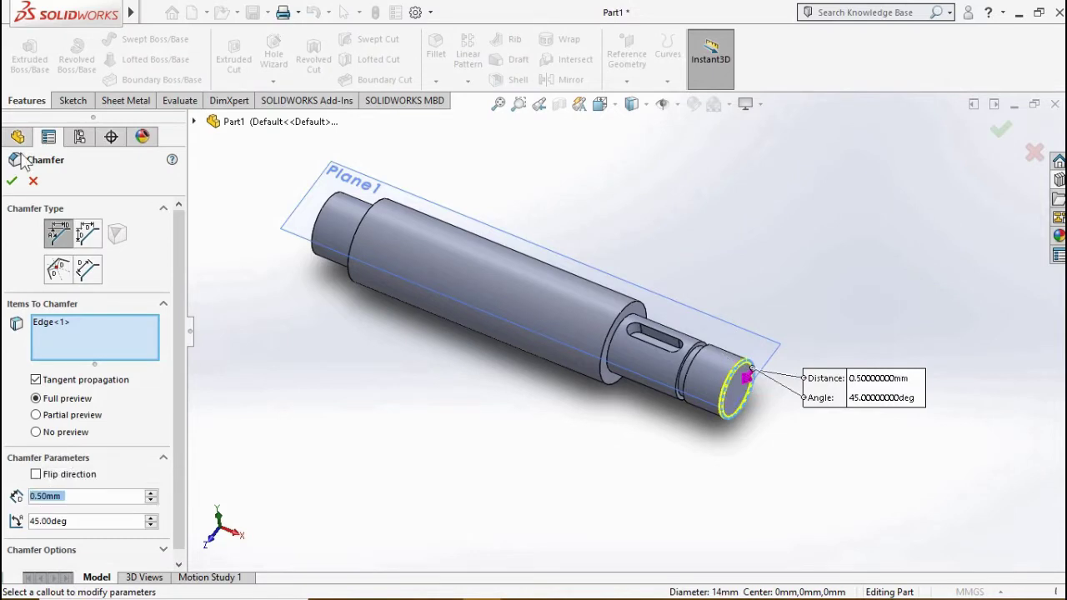
{"action": "left_click", "coordinate": [11, 180]}
{"action": "left_click", "coordinate": [690, 365]}
{"action": "left_click", "coordinate": [895, 392]}
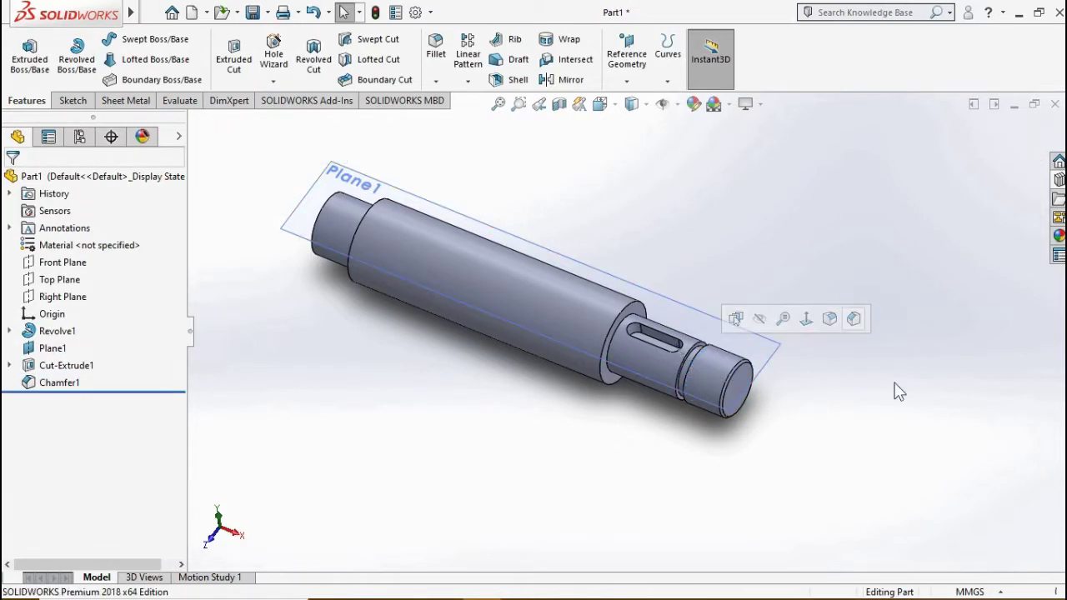
{"action": "left_click", "coordinate": [695, 359]}
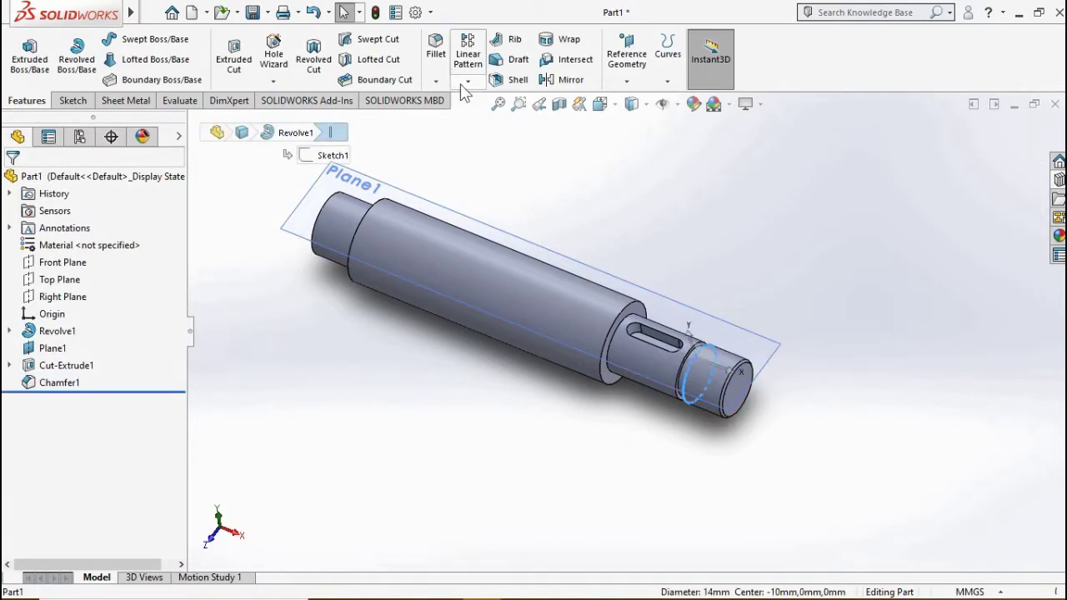
Add a 10 mm M14x1.5 Metric Die thread on the small end edge, then hide Plane1.
{"action": "left_click", "coordinate": [273, 81]}
{"action": "left_click", "coordinate": [298, 136]}
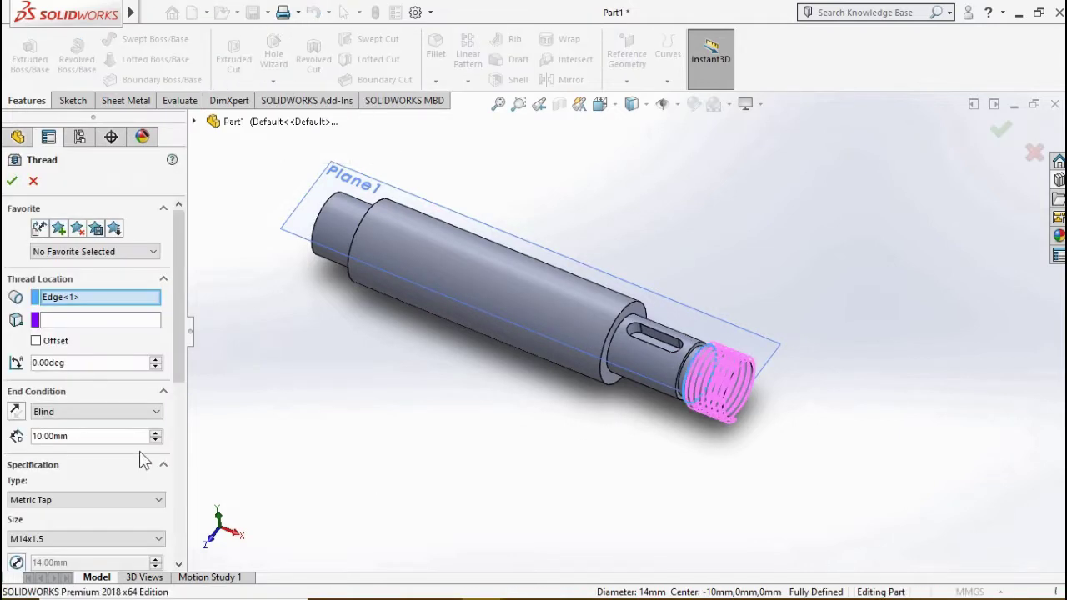
{"action": "left_click", "coordinate": [63, 498]}
{"action": "left_click", "coordinate": [40, 531]}
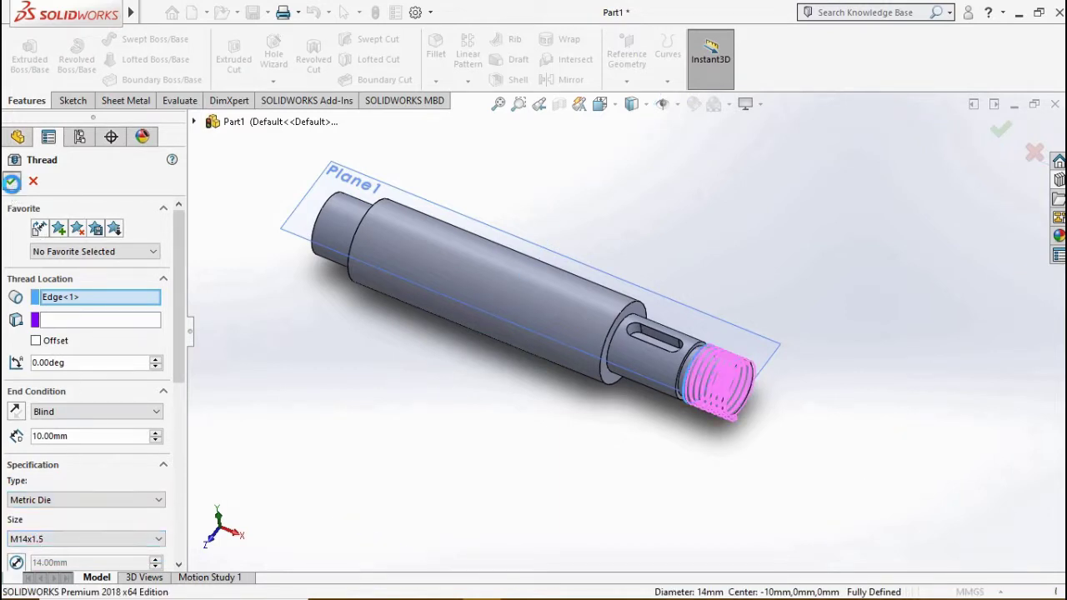
{"action": "left_click", "coordinate": [11, 182]}
{"action": "right_click", "coordinate": [359, 185]}
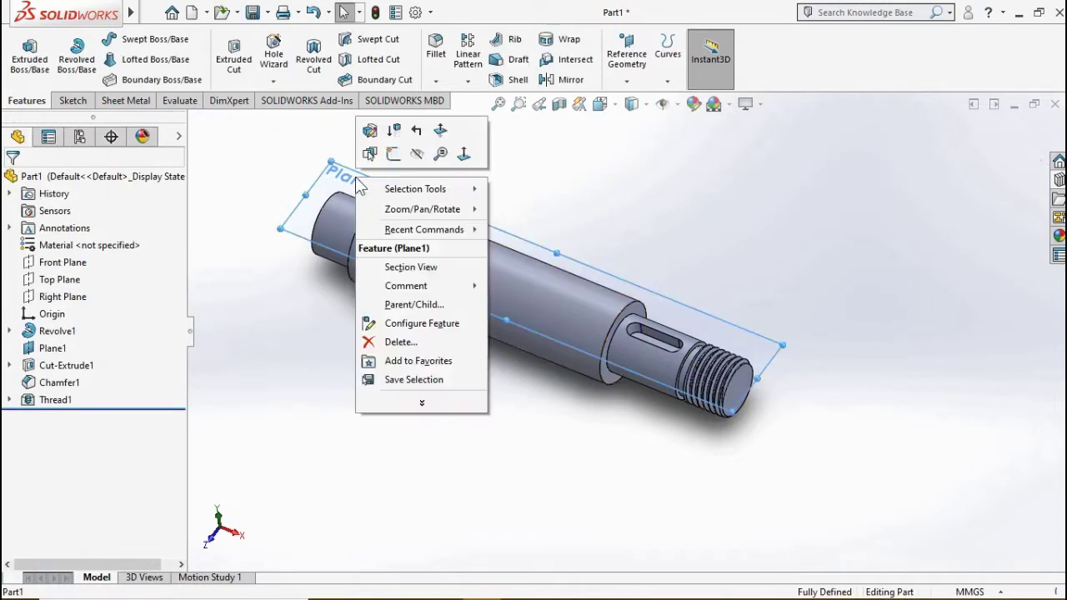
{"action": "left_click", "coordinate": [419, 156]}
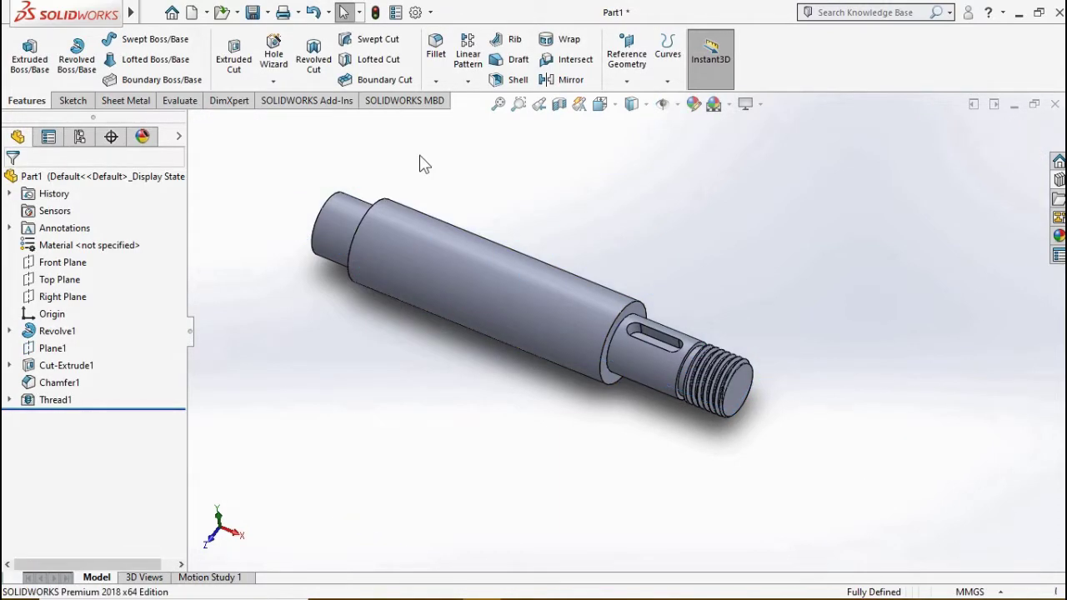
Save the part as 'SH - 2' in the SHAFTS folder.
{"action": "left_click", "coordinate": [257, 14]}
{"action": "left_click", "coordinate": [176, 186]}
{"action": "left_click", "coordinate": [139, 448]}
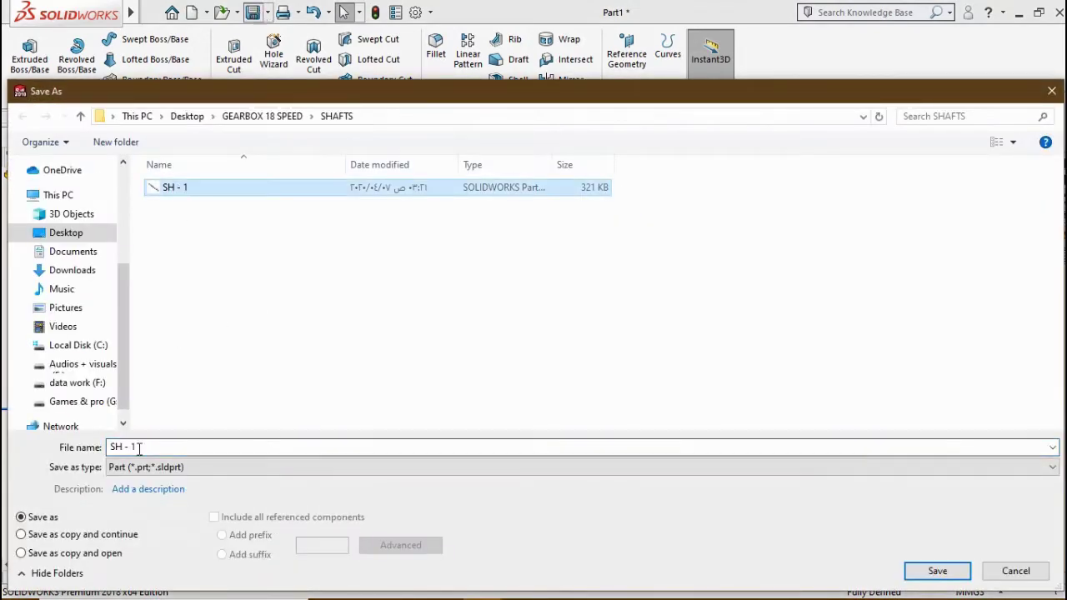
{"action": "key", "text": "BackSpace"}
{"action": "type", "text": "2"}
{"action": "left_click", "coordinate": [956, 569]}
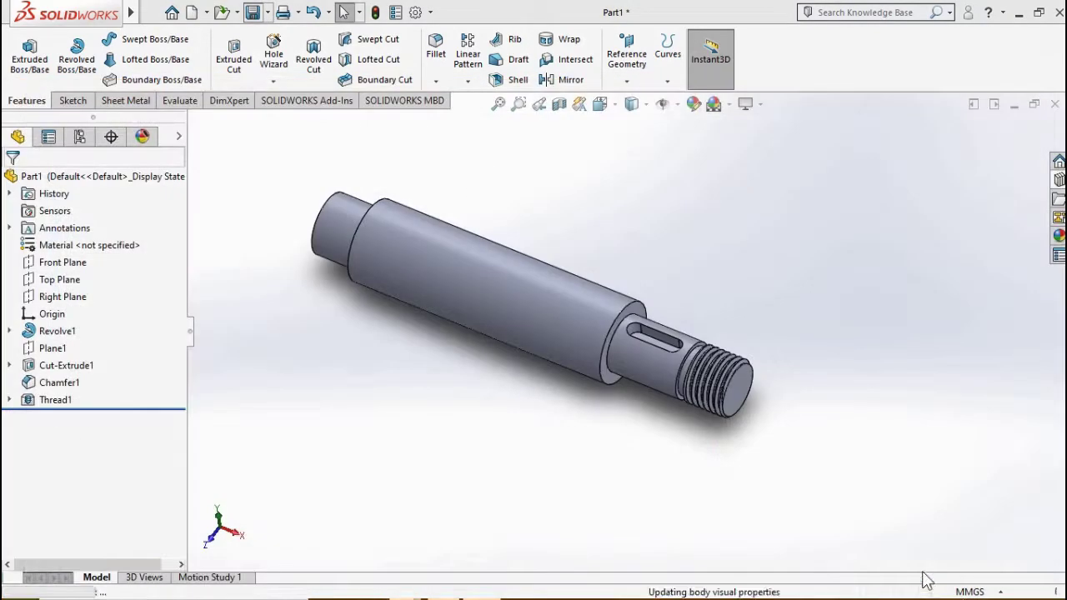
Close the shaft and create a new blank part, Part2.
{"action": "key", "text": "ctrl+w"}
{"action": "key", "text": "ctrl+n"}
{"action": "left_click", "coordinate": [654, 422]}
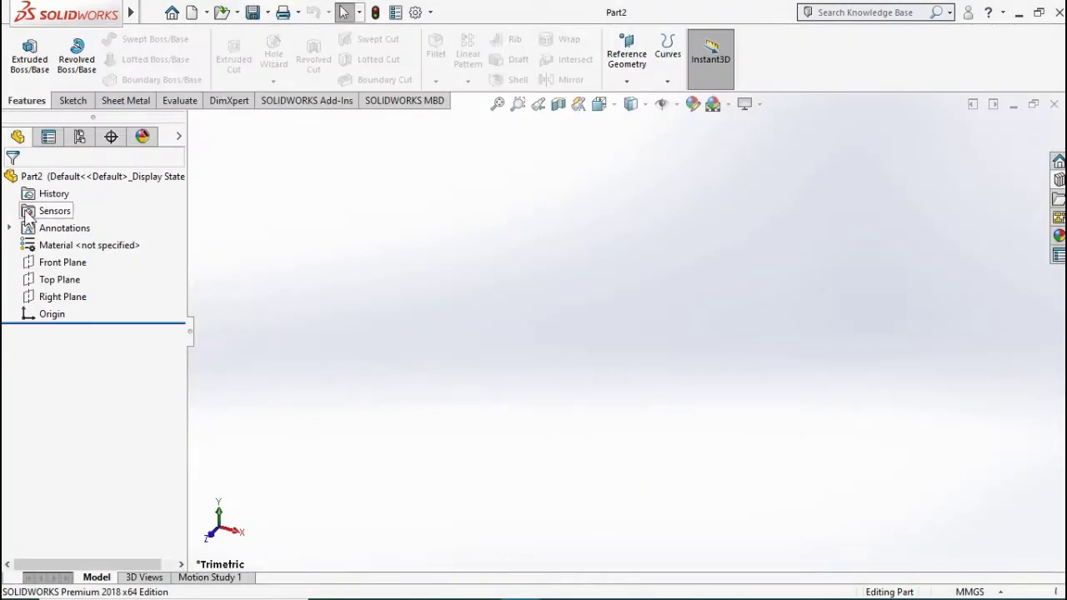
{"action": "left_click", "coordinate": [83, 262]}
Sketch a closed stepped shaft outline on the Front Plane, starting and ending at the origin.
{"action": "left_click", "coordinate": [69, 236]}
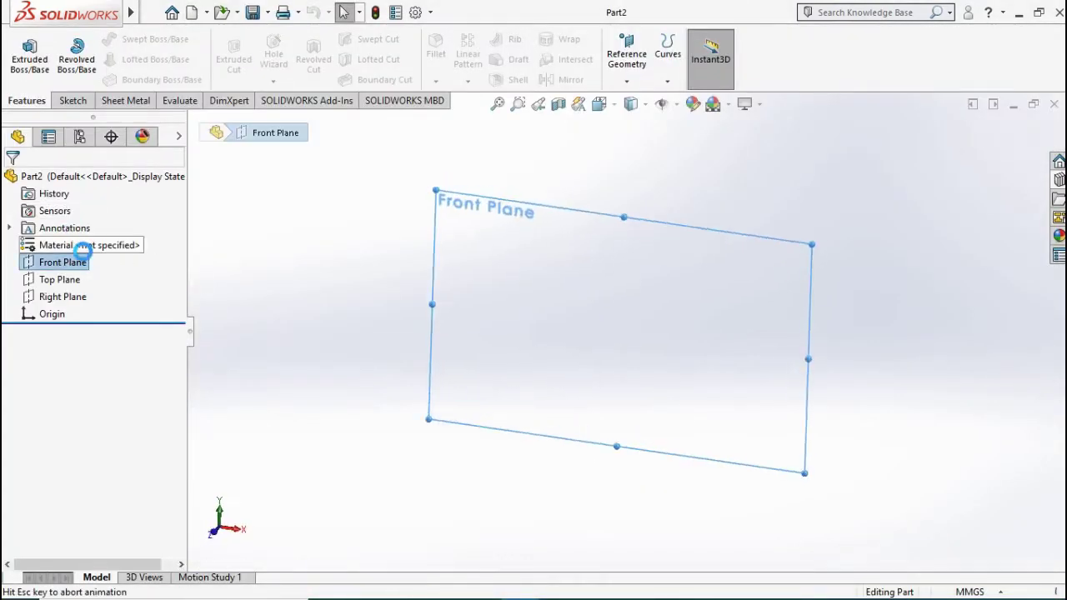
{"action": "left_click", "coordinate": [627, 331]}
{"action": "left_click", "coordinate": [627, 294]}
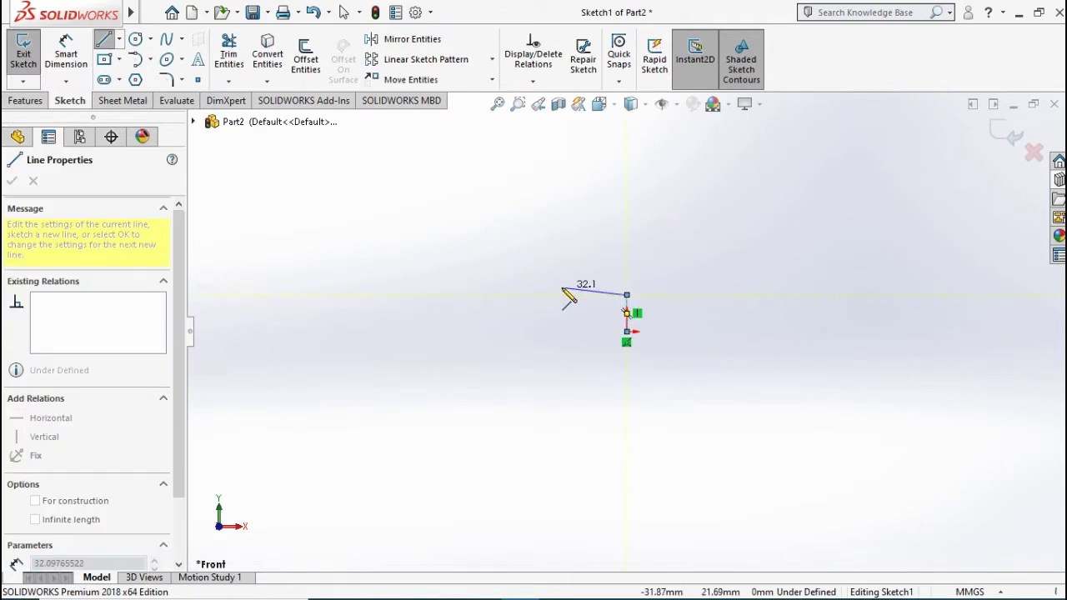
{"action": "left_click", "coordinate": [555, 294]}
{"action": "left_click", "coordinate": [556, 256]}
{"action": "left_click", "coordinate": [350, 257]}
{"action": "left_click", "coordinate": [349, 294]}
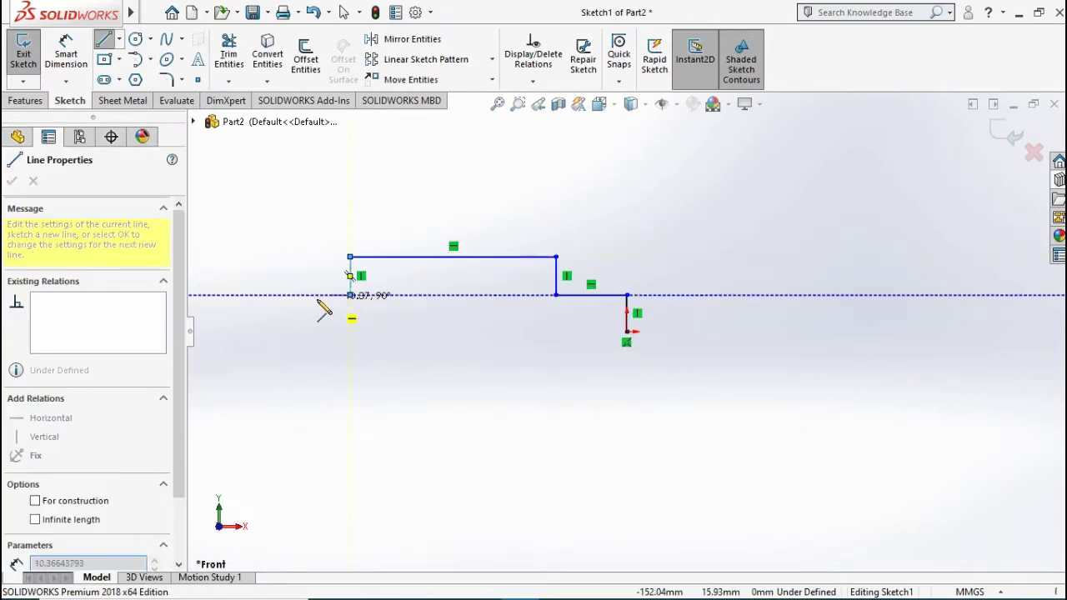
{"action": "left_click", "coordinate": [295, 295]}
{"action": "left_click", "coordinate": [295, 331]}
{"action": "left_click", "coordinate": [626, 331]}
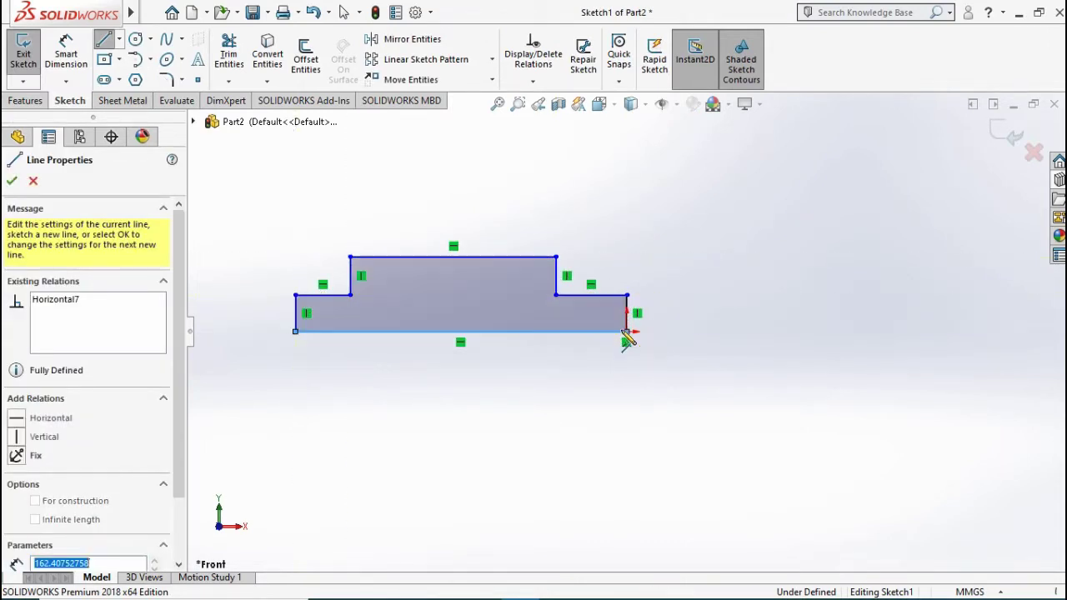
Dimension the overall length to 535 and both shoulder lengths to 11.
{"action": "key", "text": "d"}
{"action": "left_click", "coordinate": [508, 332]}
{"action": "left_click", "coordinate": [486, 459]}
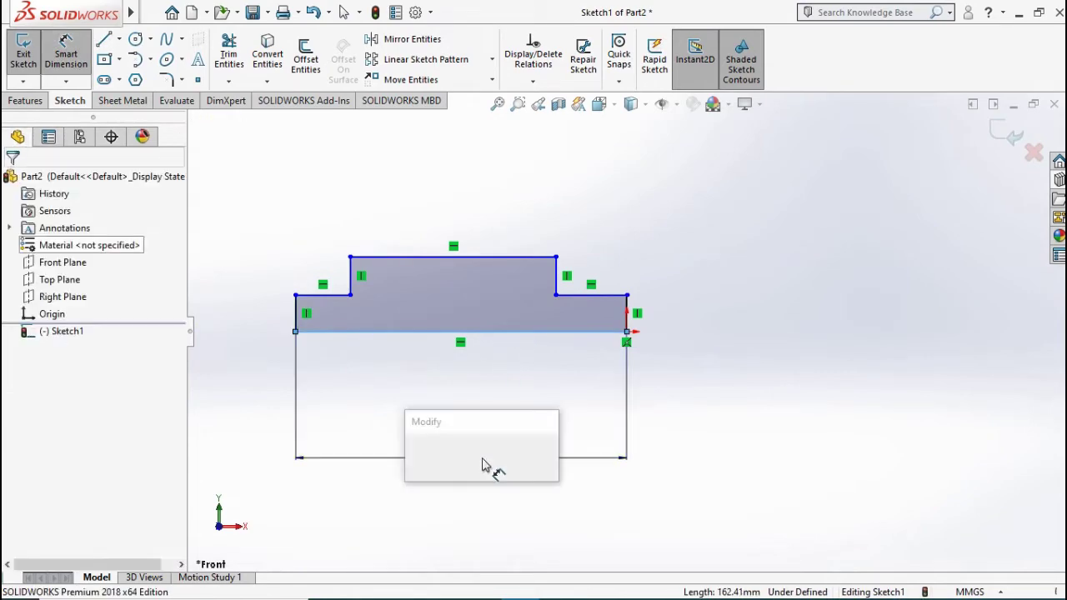
{"action": "type", "text": "535"}
{"action": "key", "text": "Return"}
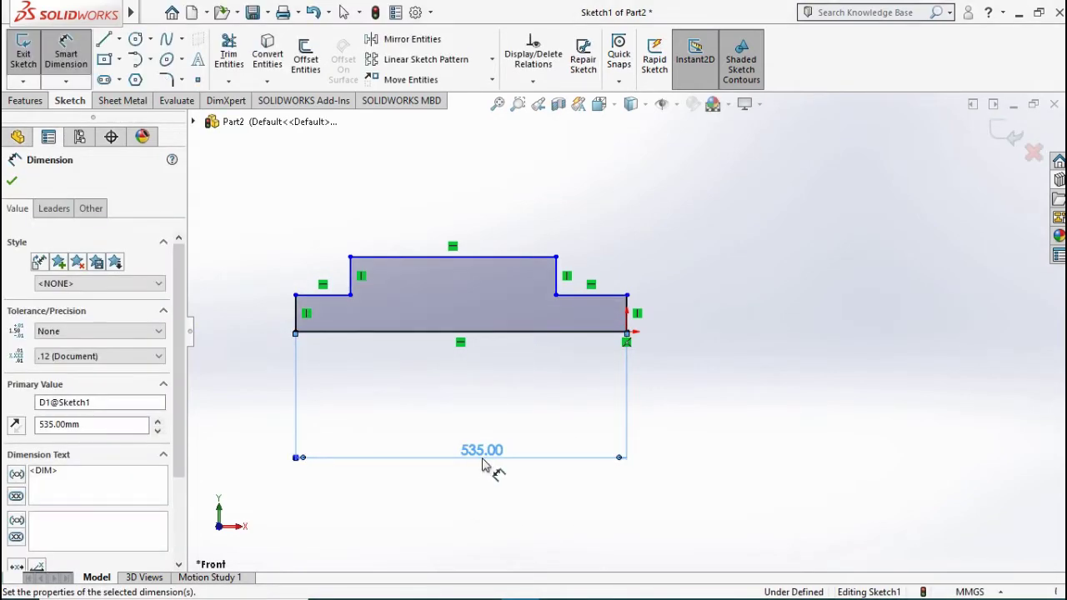
{"action": "left_click", "coordinate": [599, 301]}
{"action": "left_click", "coordinate": [609, 190]}
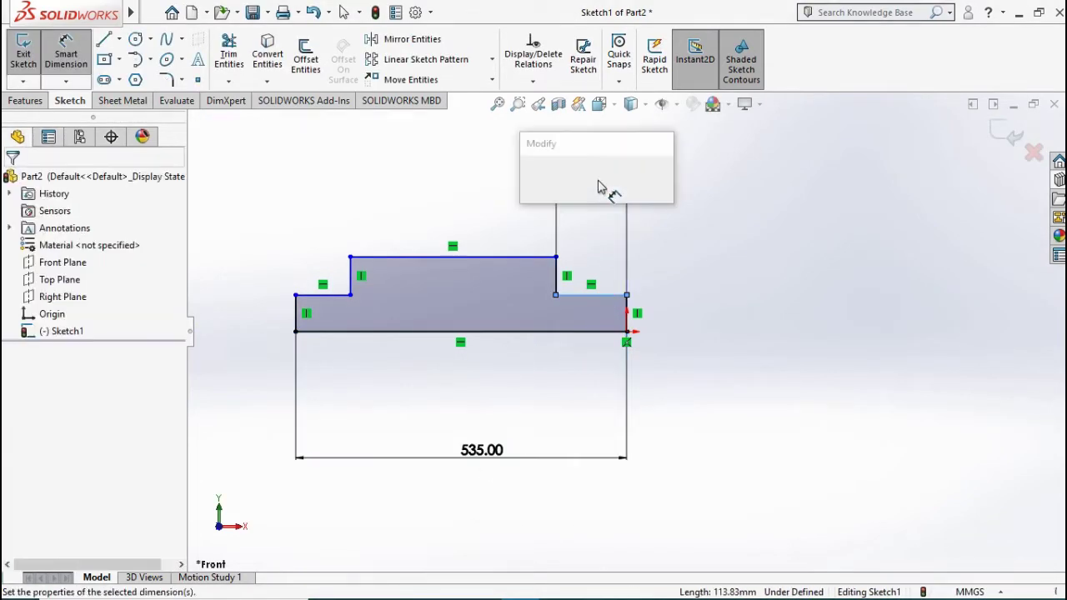
{"action": "type", "text": "11"}
{"action": "key", "text": "Return"}
{"action": "left_click", "coordinate": [344, 297]}
{"action": "left_click", "coordinate": [321, 209]}
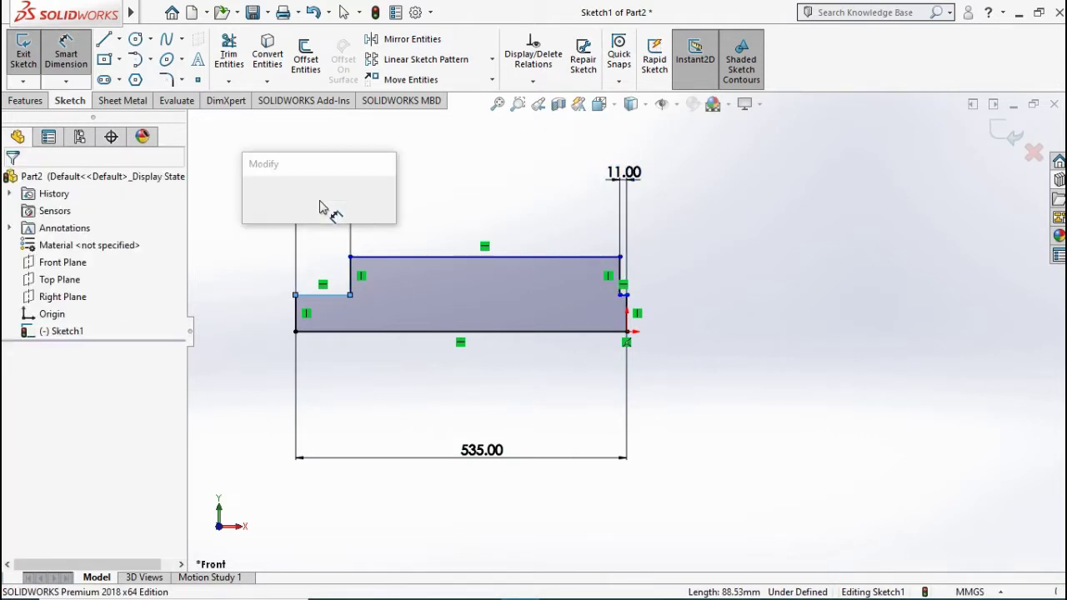
{"action": "type", "text": "1"}
{"action": "key", "text": "Return"}
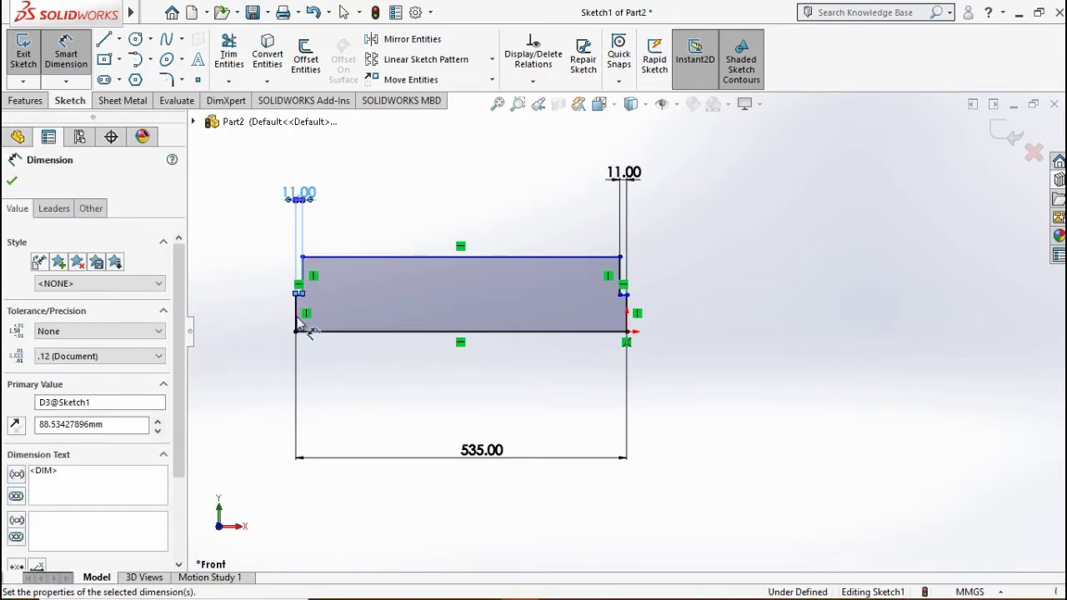
Dimension the left and right end heights to 4 and the middle height to 7.
{"action": "left_click", "coordinate": [296, 317]}
{"action": "left_click", "coordinate": [243, 329]}
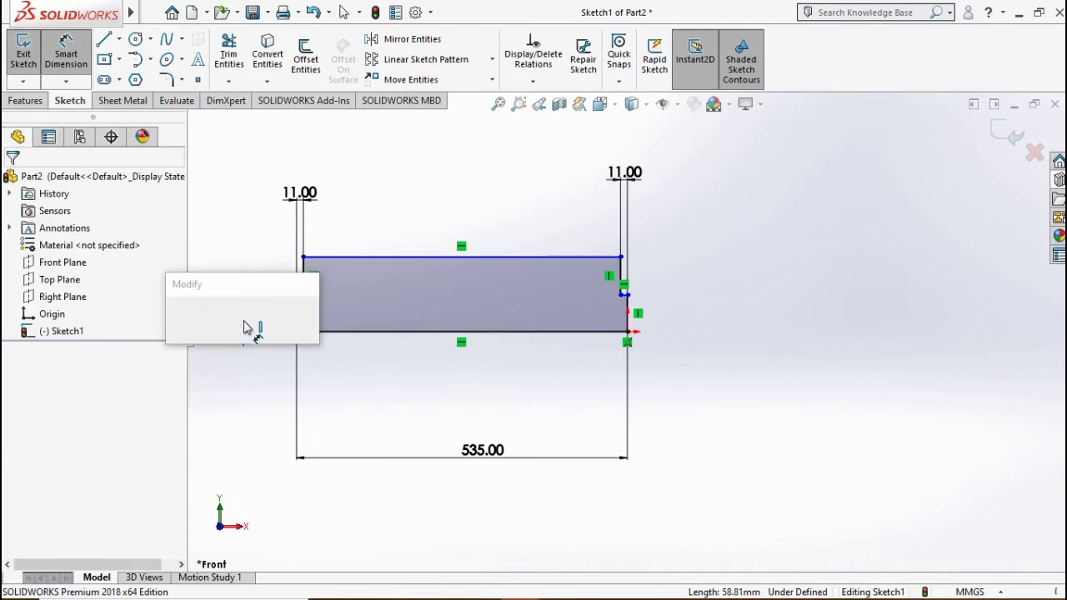
{"action": "type", "text": "4"}
{"action": "key", "text": "Return"}
{"action": "left_click", "coordinate": [628, 313]}
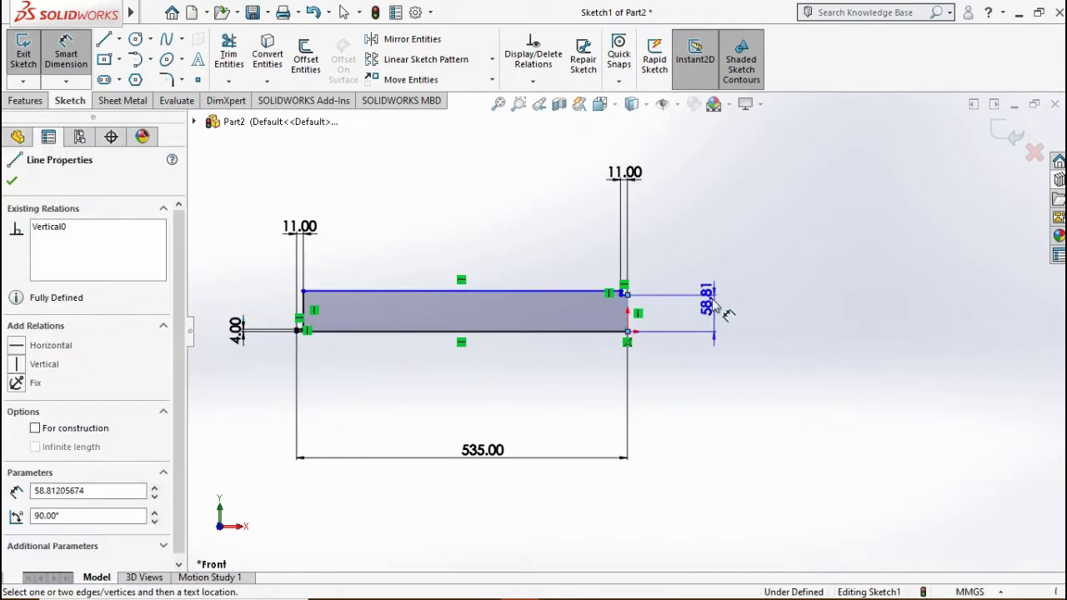
{"action": "left_click", "coordinate": [738, 328]}
{"action": "type", "text": "4"}
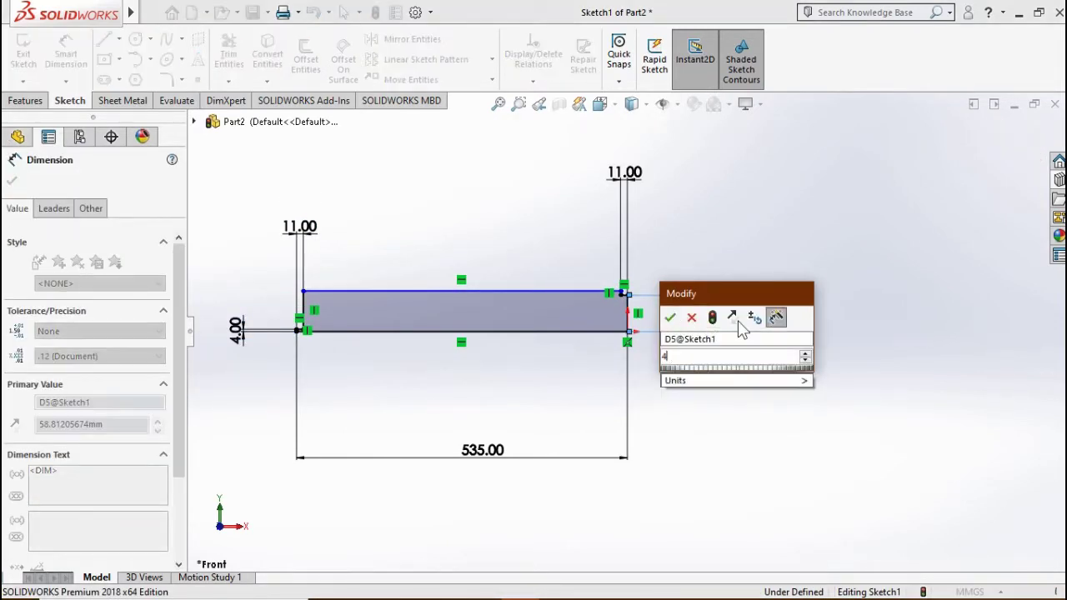
{"action": "key", "text": "Return"}
{"action": "left_click", "coordinate": [514, 294]}
{"action": "left_click", "coordinate": [517, 331]}
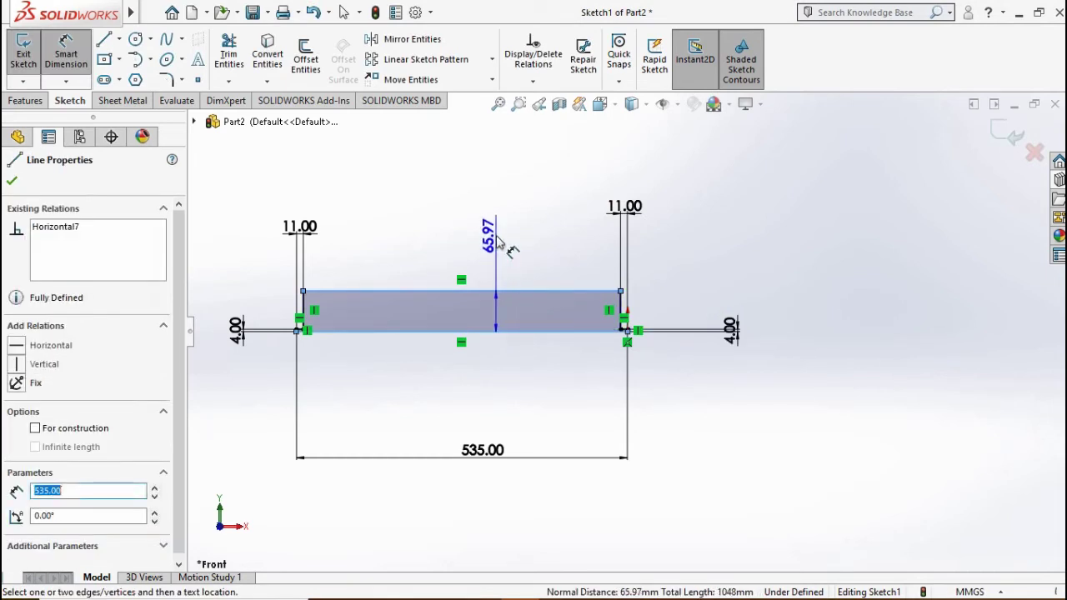
{"action": "left_click", "coordinate": [499, 240]}
{"action": "type", "text": "7"}
{"action": "key", "text": "Return"}
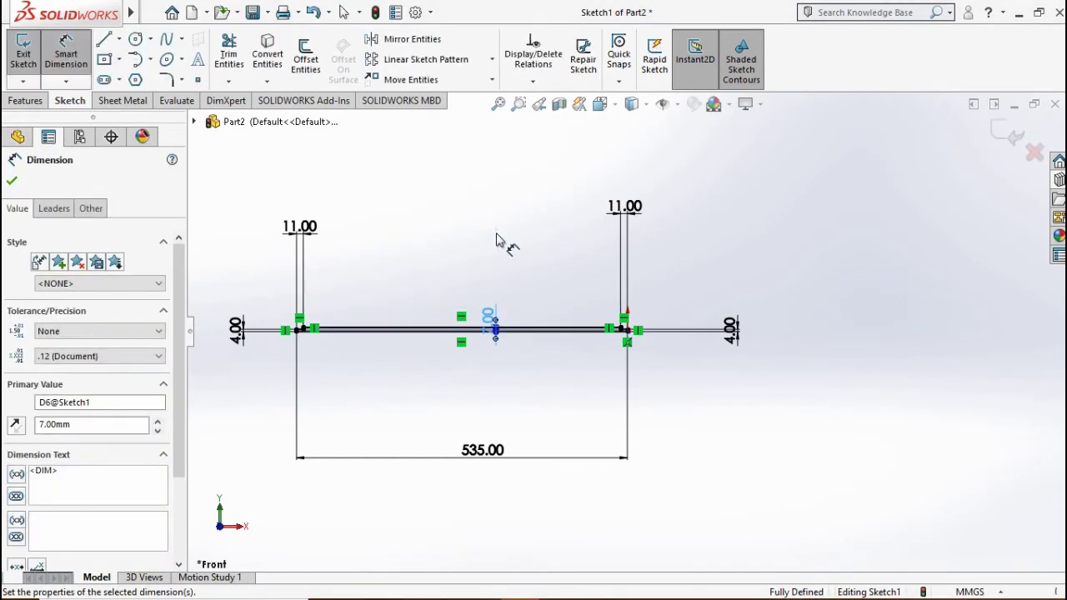
{"action": "left_click", "coordinate": [12, 181]}
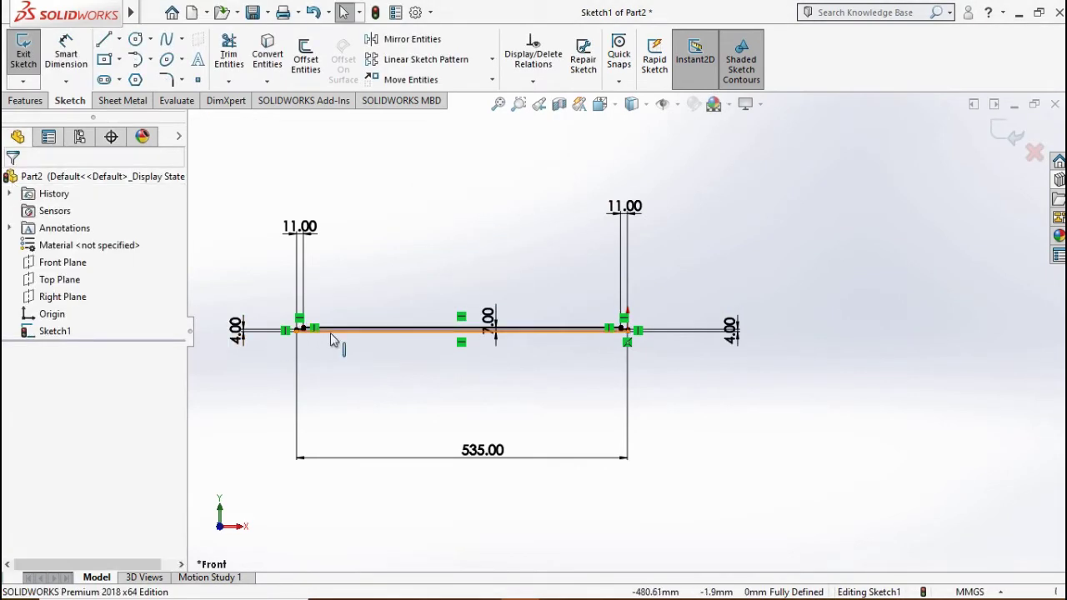
Exit the sketch and revolve it about the bottom line into the shaft Revolve1.
{"action": "left_click", "coordinate": [23, 57]}
{"action": "left_click", "coordinate": [76, 58]}
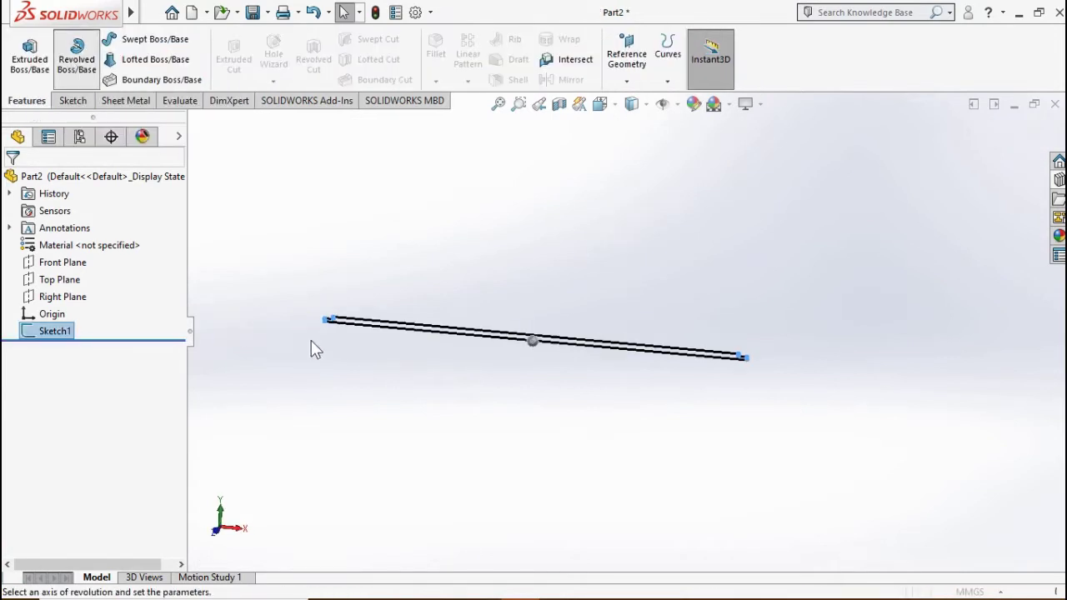
{"action": "left_click", "coordinate": [559, 310]}
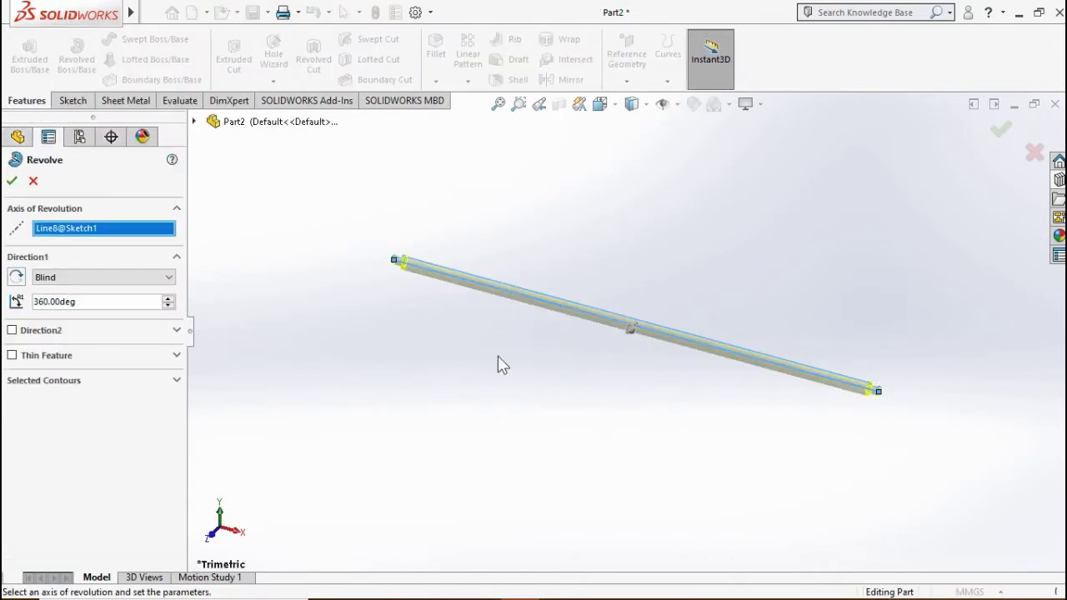
{"action": "left_click", "coordinate": [11, 182]}
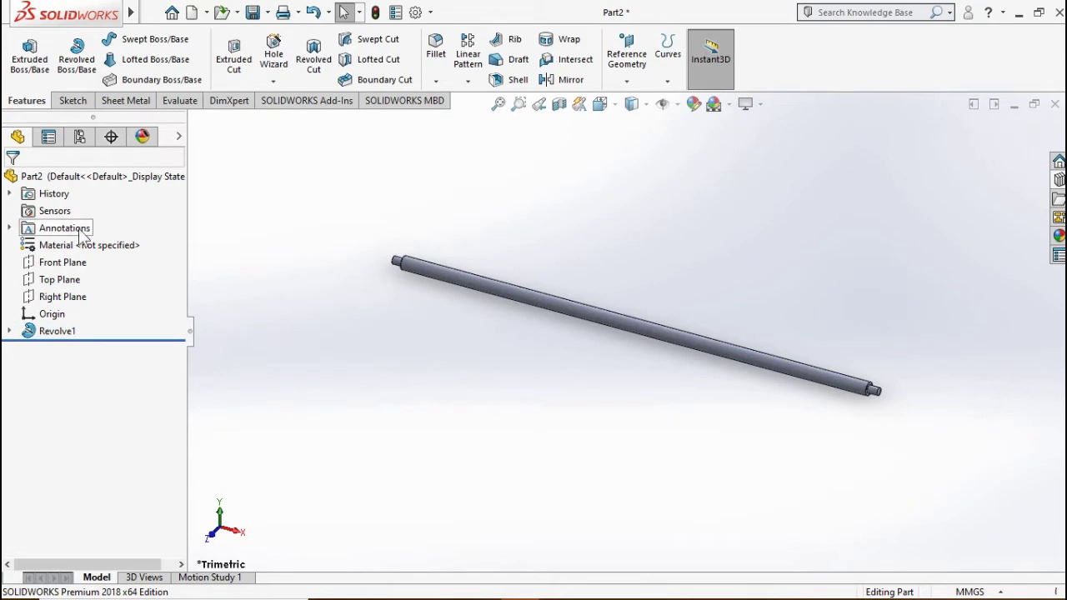
{"action": "right_click", "coordinate": [66, 262]}
Start Sketch2 on the Front Plane with the Line tool active.
{"action": "left_click", "coordinate": [83, 236]}
{"action": "right_click", "coordinate": [46, 349]}
{"action": "left_click", "coordinate": [89, 334]}
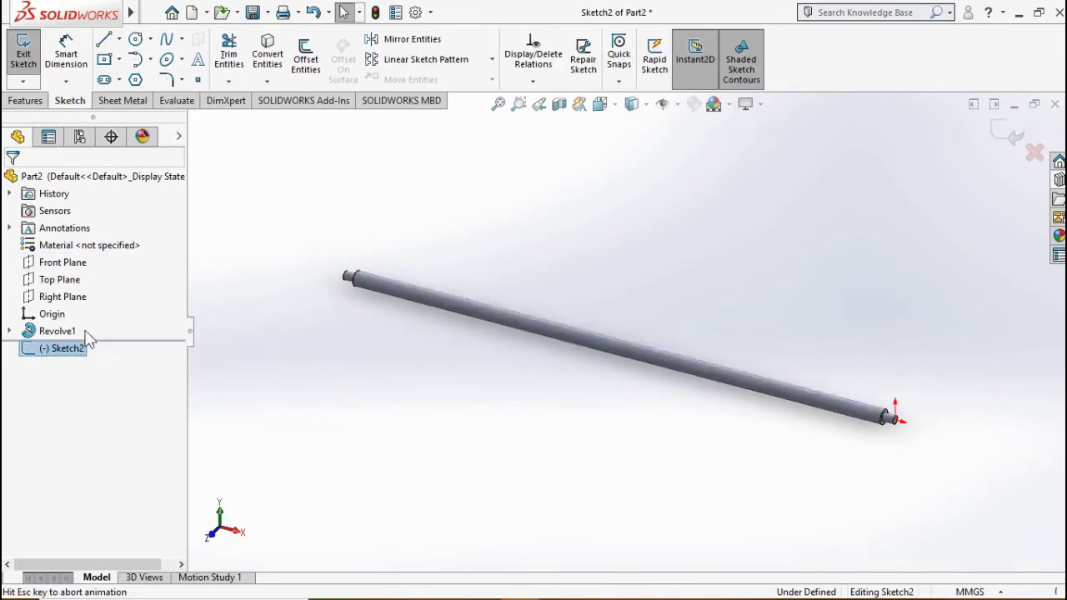
{"action": "left_click", "coordinate": [104, 60]}
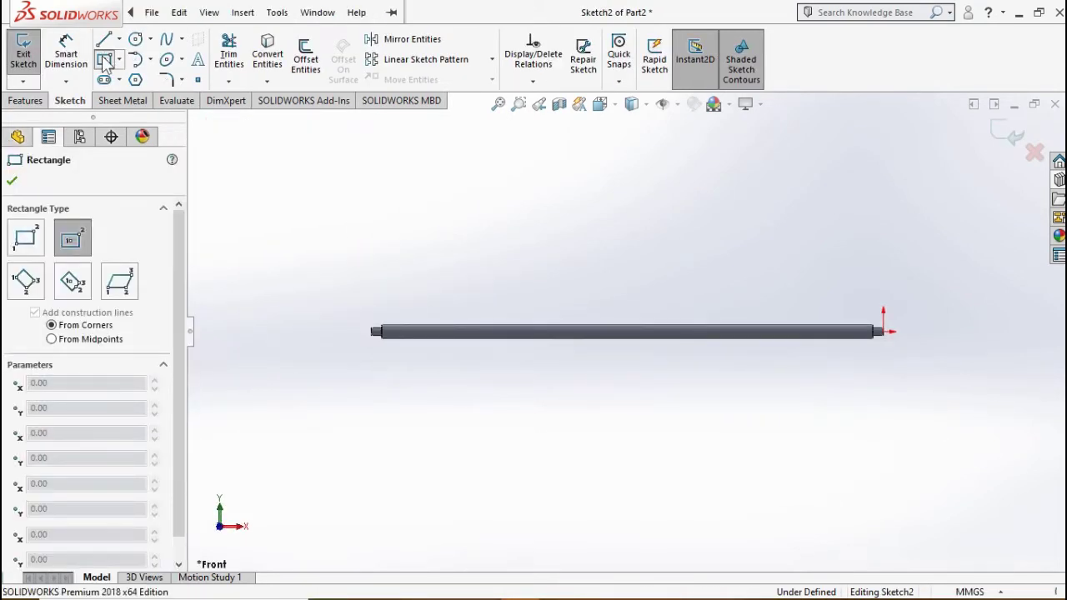
{"action": "key", "text": "l"}
Draw a line from the shaft's step edge to the shaft corner along the top.
{"action": "scroll", "coordinate": [849, 358], "scroll_direction": "down", "scroll_amount": 5}
{"action": "scroll", "coordinate": [849, 375], "scroll_direction": "down", "scroll_amount": 5}
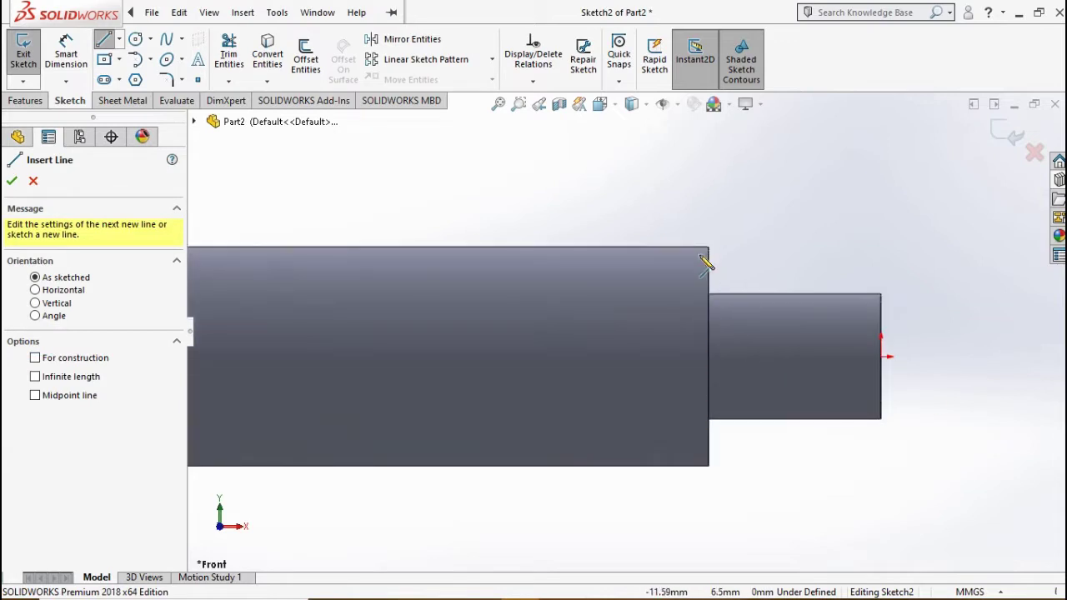
{"action": "left_click", "coordinate": [709, 275]}
{"action": "scroll", "coordinate": [500, 297], "scroll_direction": "up", "scroll_amount": 3}
{"action": "scroll", "coordinate": [239, 305], "scroll_direction": "up", "scroll_amount": 3}
{"action": "scroll", "coordinate": [524, 302], "scroll_direction": "down", "scroll_amount": 3}
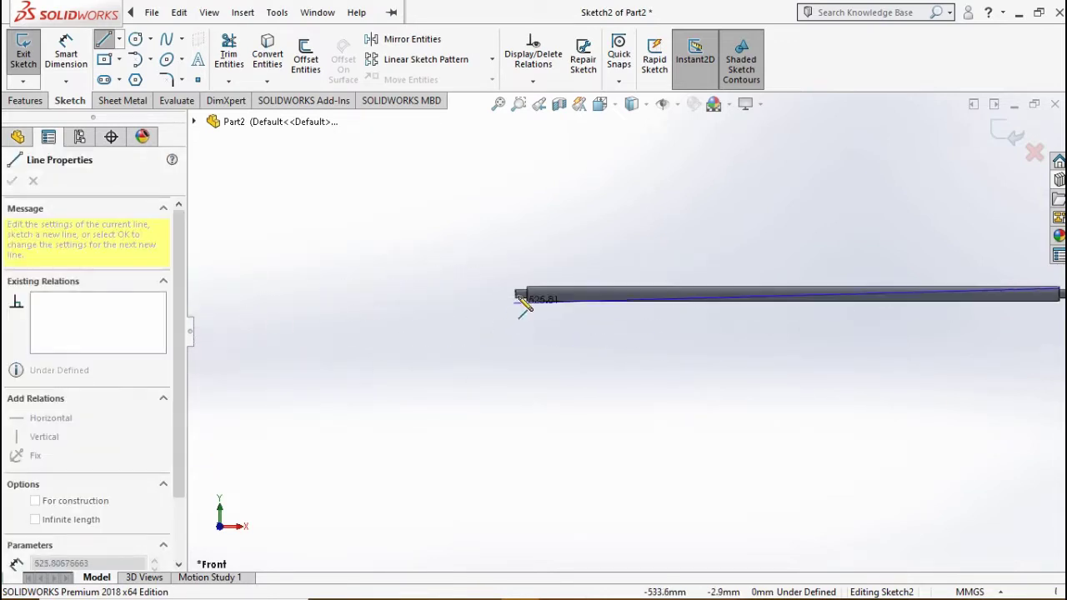
{"action": "scroll", "coordinate": [604, 350], "scroll_direction": "down", "scroll_amount": 3}
{"action": "scroll", "coordinate": [605, 352], "scroll_direction": "down", "scroll_amount": 3}
{"action": "left_click", "coordinate": [555, 457]}
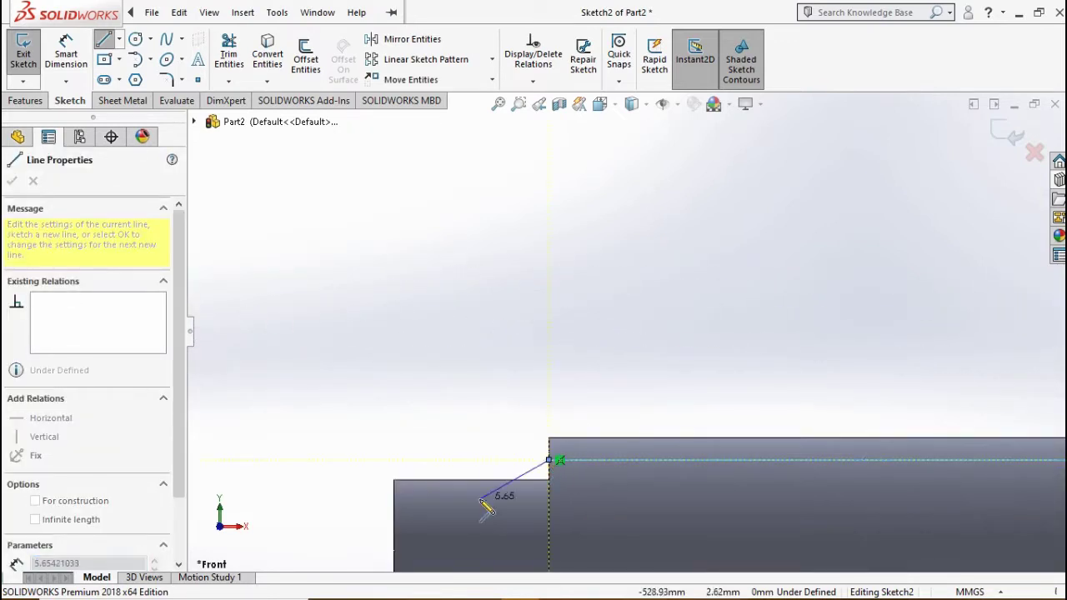
{"action": "scroll", "coordinate": [636, 334], "scroll_direction": "up", "scroll_amount": 5}
{"action": "scroll", "coordinate": [1008, 431], "scroll_direction": "up", "scroll_amount": 3}
{"action": "scroll", "coordinate": [1008, 432], "scroll_direction": "up", "scroll_amount": 3}
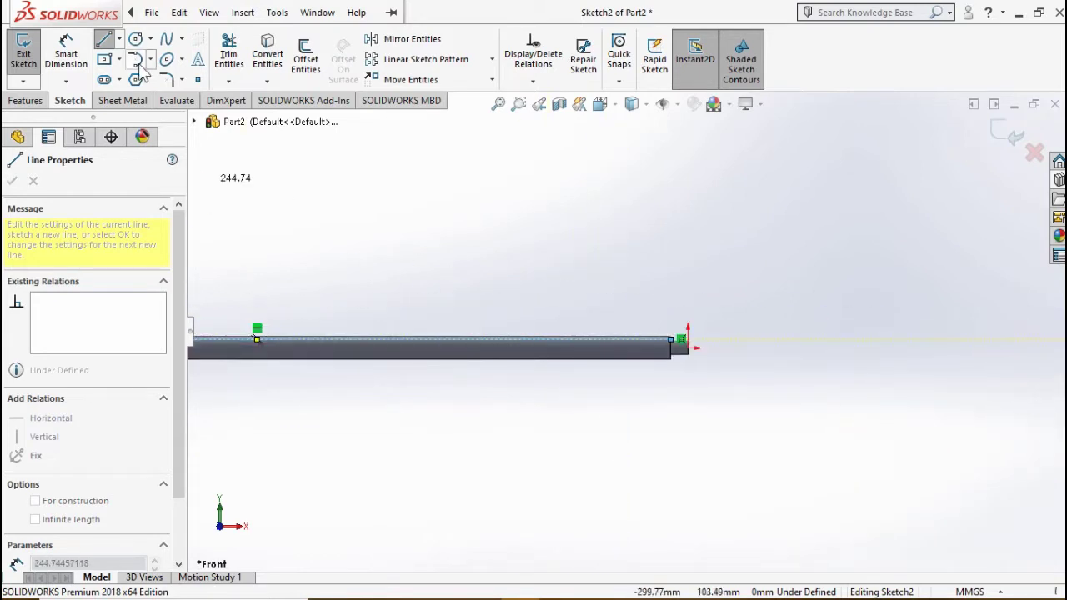
Dimension the line at a 6.5 mm offset, exit Sketch2, and select the shoulder ring face.
{"action": "left_click", "coordinate": [66, 58]}
{"action": "scroll", "coordinate": [792, 305], "scroll_direction": "down", "scroll_amount": 2}
{"action": "scroll", "coordinate": [360, 367], "scroll_direction": "down", "scroll_amount": 3}
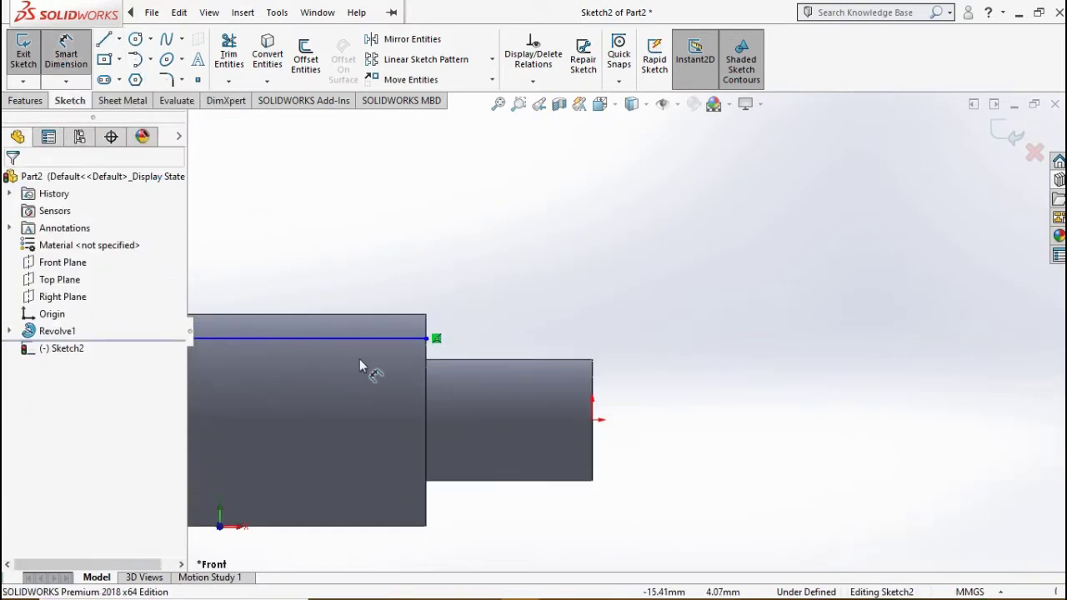
{"action": "left_click", "coordinate": [595, 420]}
{"action": "left_click", "coordinate": [730, 387]}
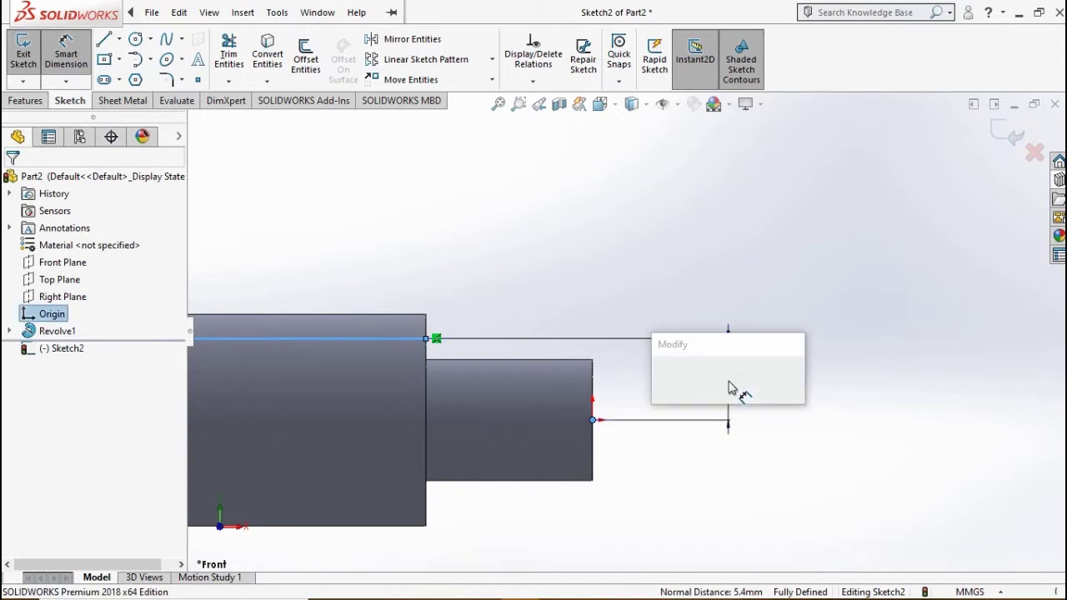
{"action": "type", "text": "6.5"}
{"action": "key", "text": "Return"}
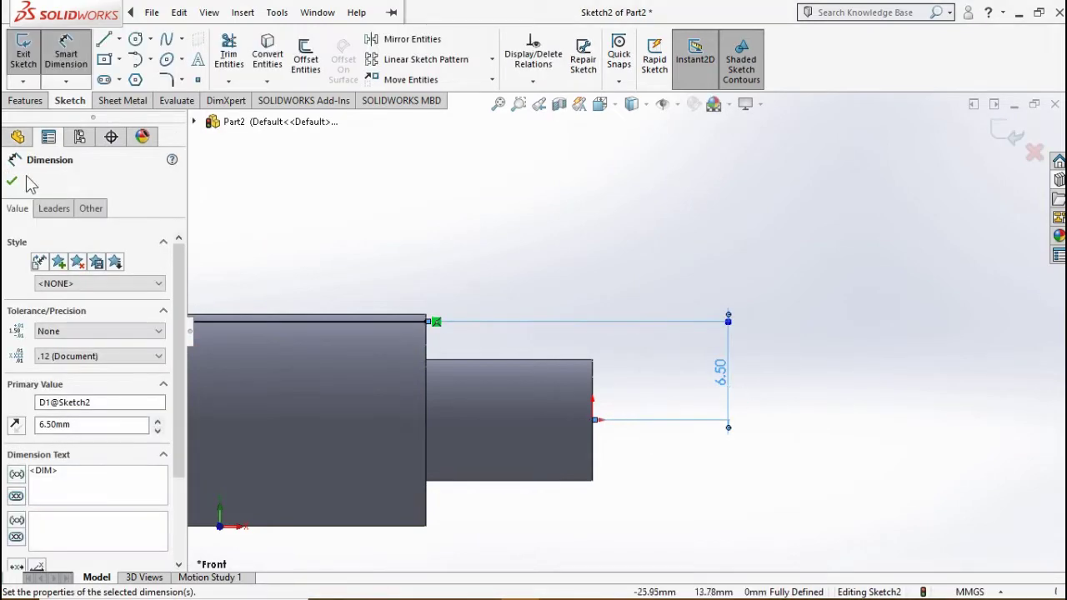
{"action": "left_click", "coordinate": [11, 181]}
{"action": "left_click", "coordinate": [458, 343]}
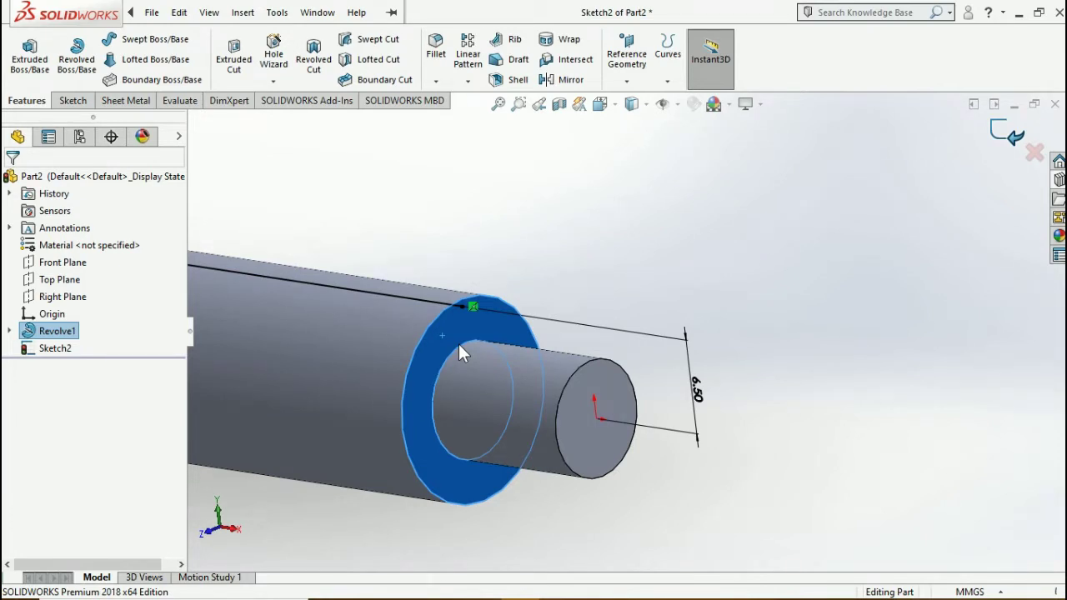
{"action": "left_click", "coordinate": [1006, 133]}
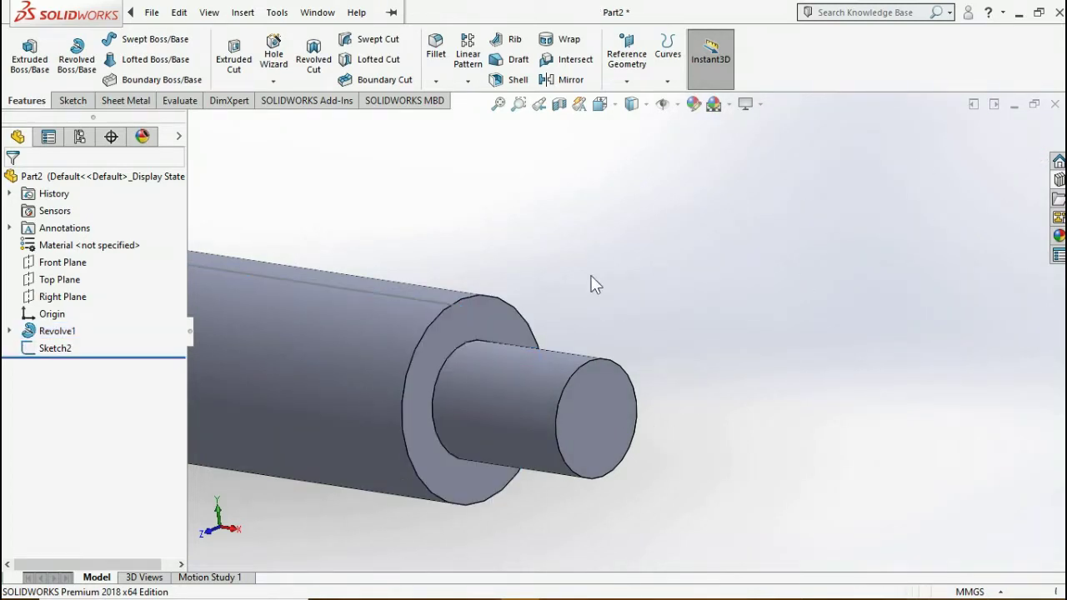
{"action": "right_click", "coordinate": [492, 333]}
Sketch a small centre rectangle on the ring face, centred on its top edge.
{"action": "left_click", "coordinate": [529, 225]}
{"action": "left_click", "coordinate": [104, 59]}
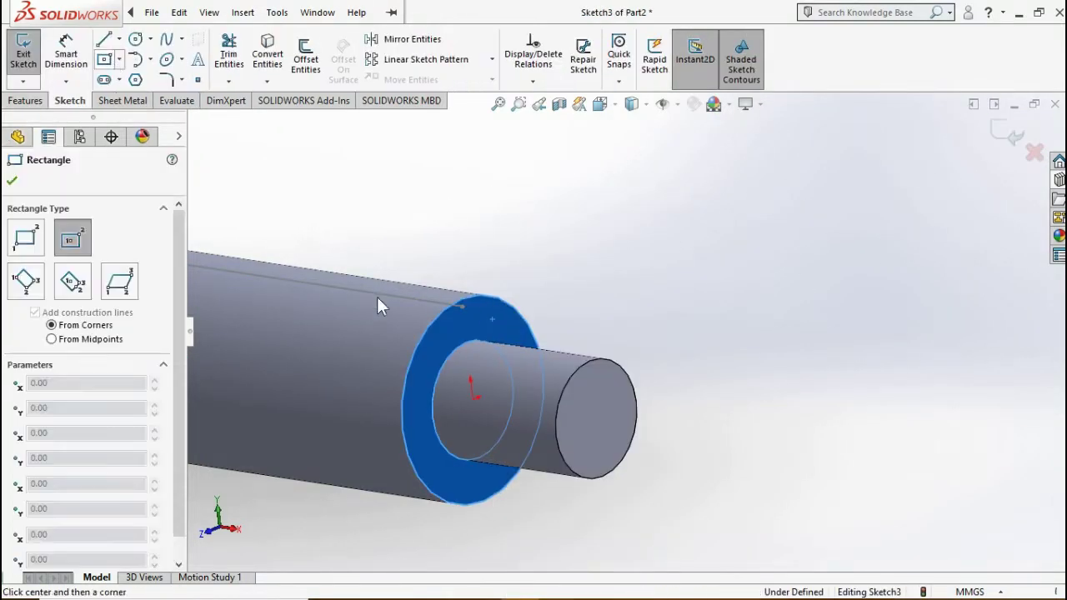
{"action": "left_click", "coordinate": [462, 306]}
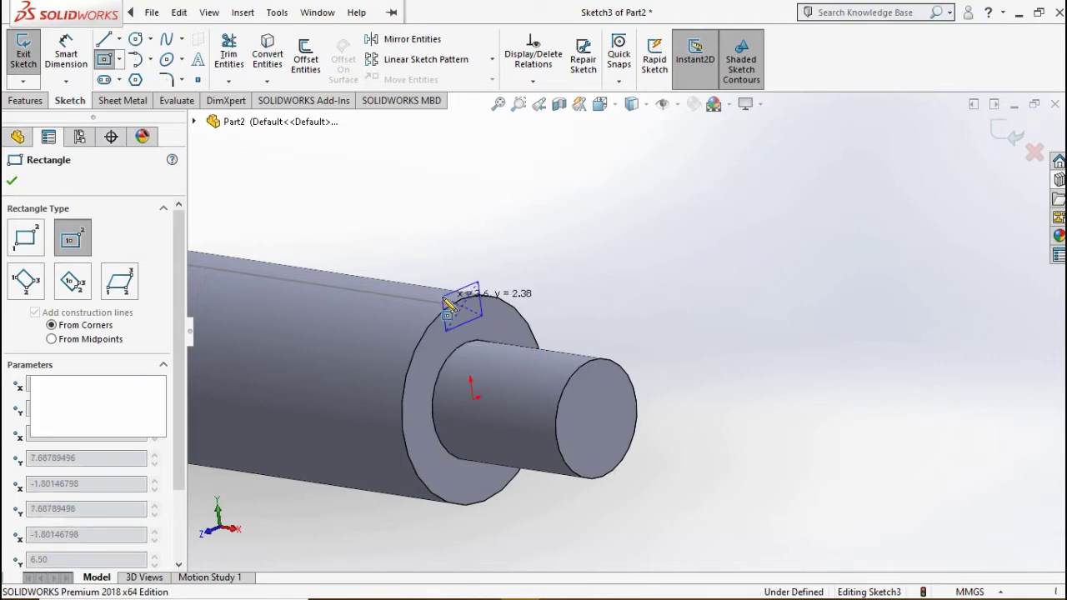
{"action": "left_click", "coordinate": [481, 283]}
Dimension both rectangle sides to 1.5 mm and exit the sketch.
{"action": "right_click_drag", "start_coordinate": [434, 379], "coordinate": [442, 330]}
{"action": "left_click", "coordinate": [445, 317]}
{"action": "left_click", "coordinate": [402, 337]}
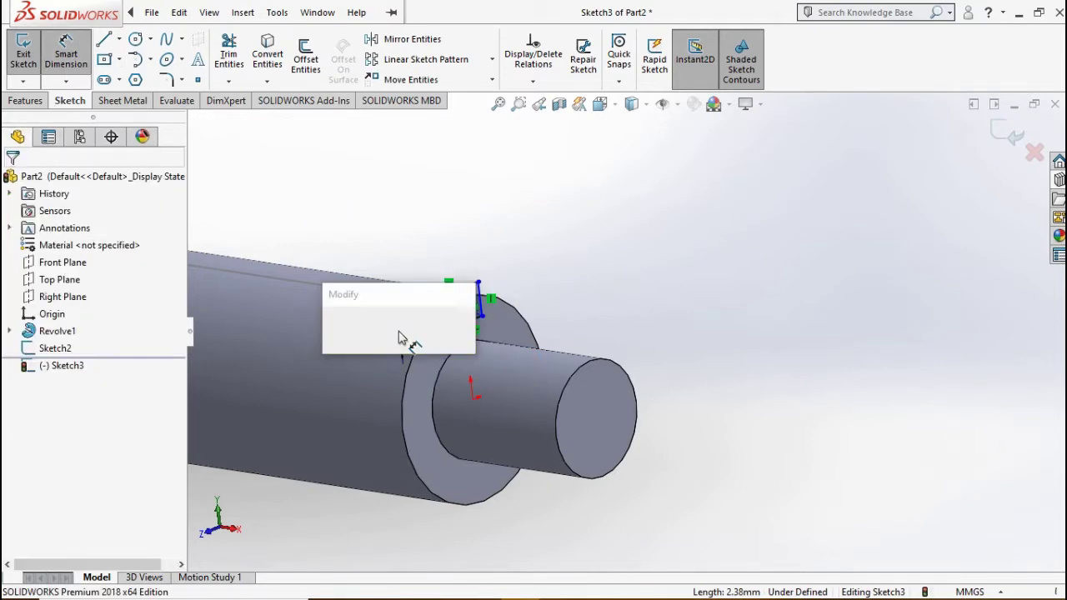
{"action": "type", "text": "1.5"}
{"action": "key", "text": "Return"}
{"action": "left_click", "coordinate": [471, 289]}
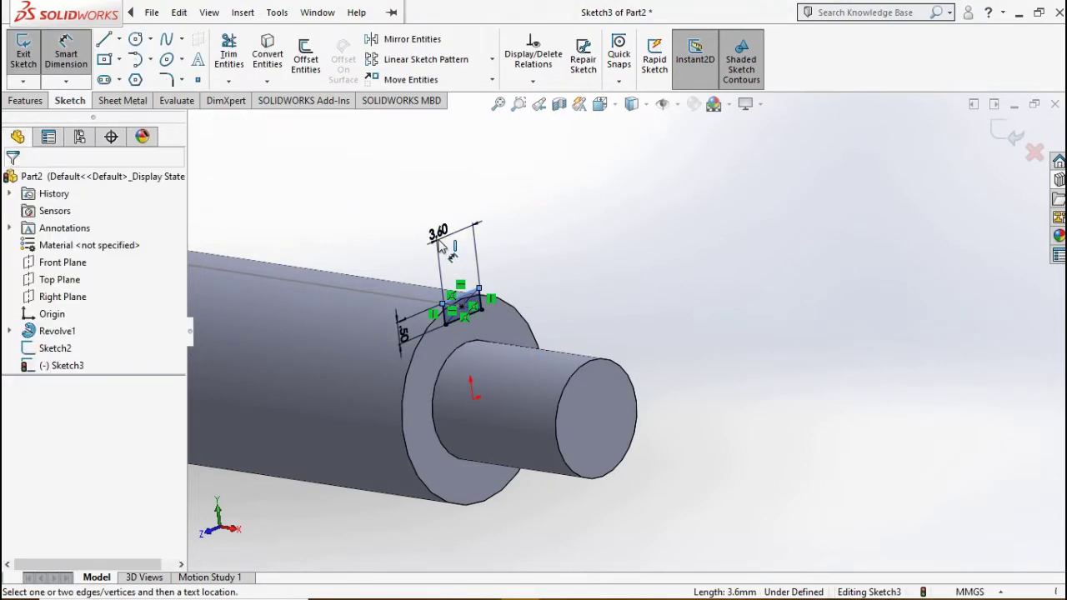
{"action": "left_click", "coordinate": [438, 237]}
{"action": "type", "text": "1.52"}
{"action": "key", "text": "BackSpace"}
{"action": "key", "text": "Return"}
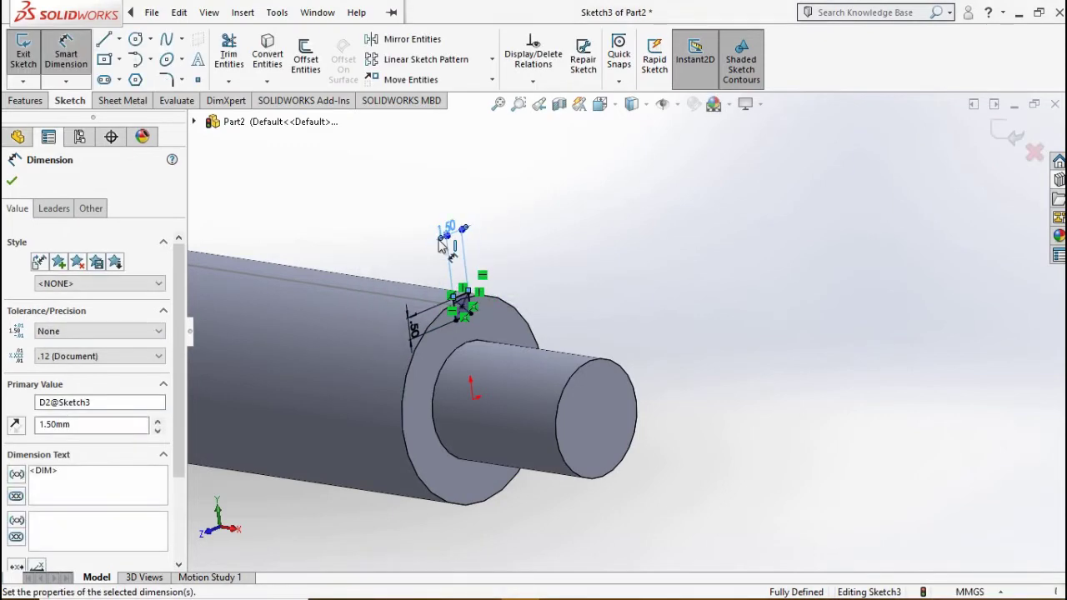
{"action": "left_click", "coordinate": [12, 180]}
{"action": "left_click", "coordinate": [1004, 138]}
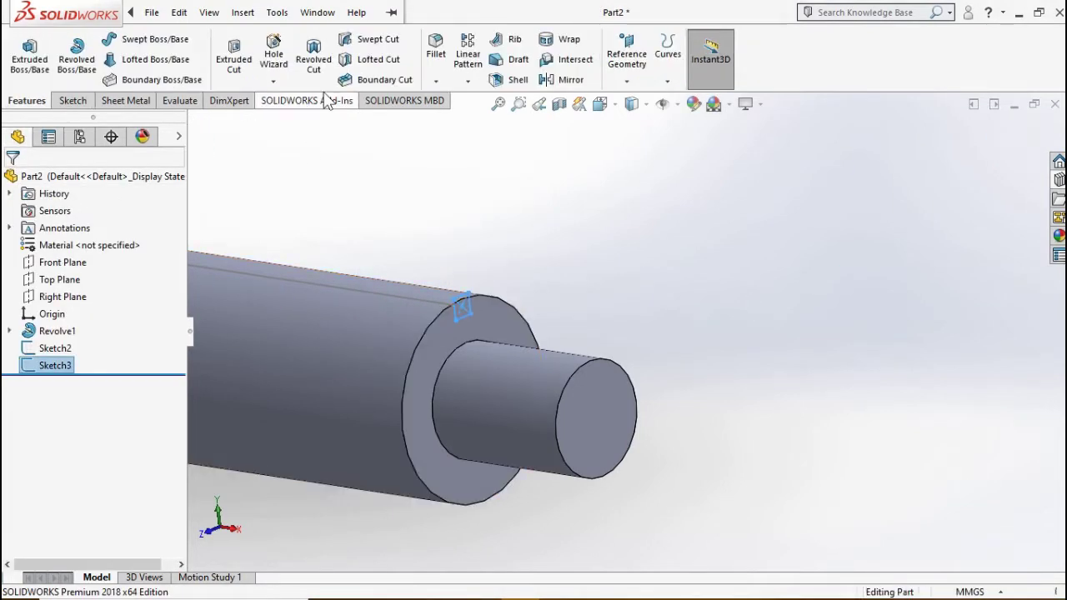
Swept-cut the rectangle along Sketch2 to form the keyway groove, Cut-Sweep1.
{"action": "left_click", "coordinate": [377, 39]}
{"action": "left_click", "coordinate": [439, 310]}
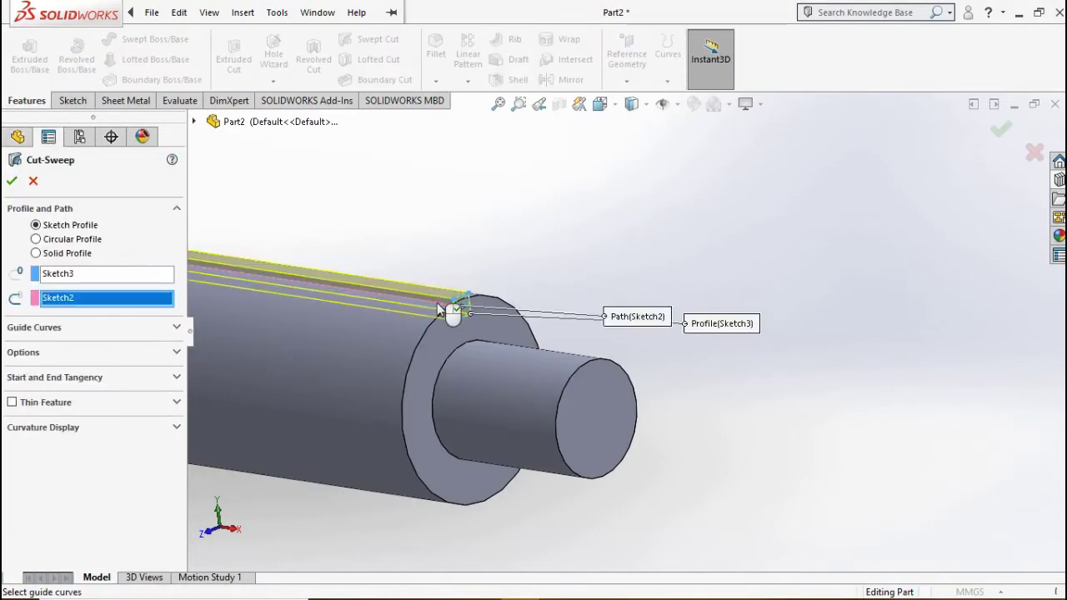
{"action": "left_click", "coordinate": [12, 182]}
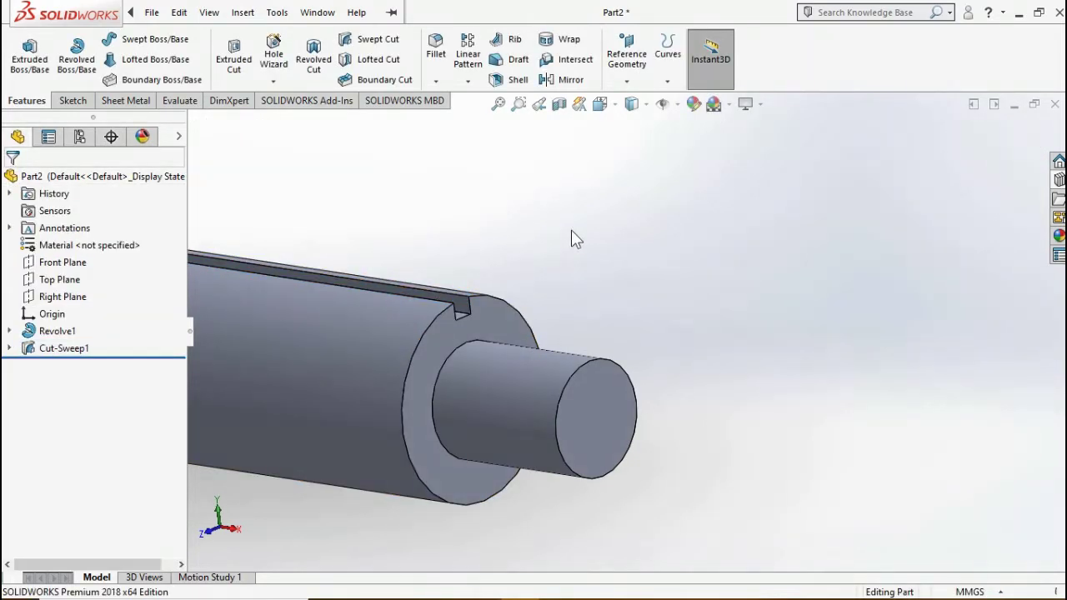
{"action": "left_click", "coordinate": [468, 81]}
{"action": "left_click", "coordinate": [500, 119]}
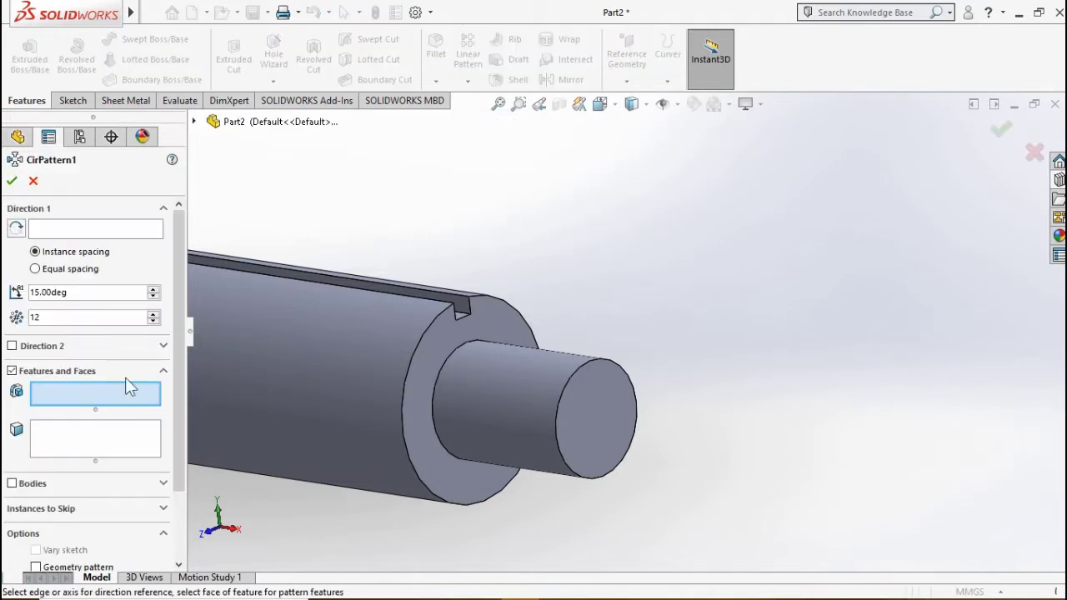
Circular-pattern Cut-Sweep1 around the shaft's circular edge: 13 instances at 30° spacing.
{"action": "left_click", "coordinate": [194, 122]}
{"action": "left_click", "coordinate": [250, 293]}
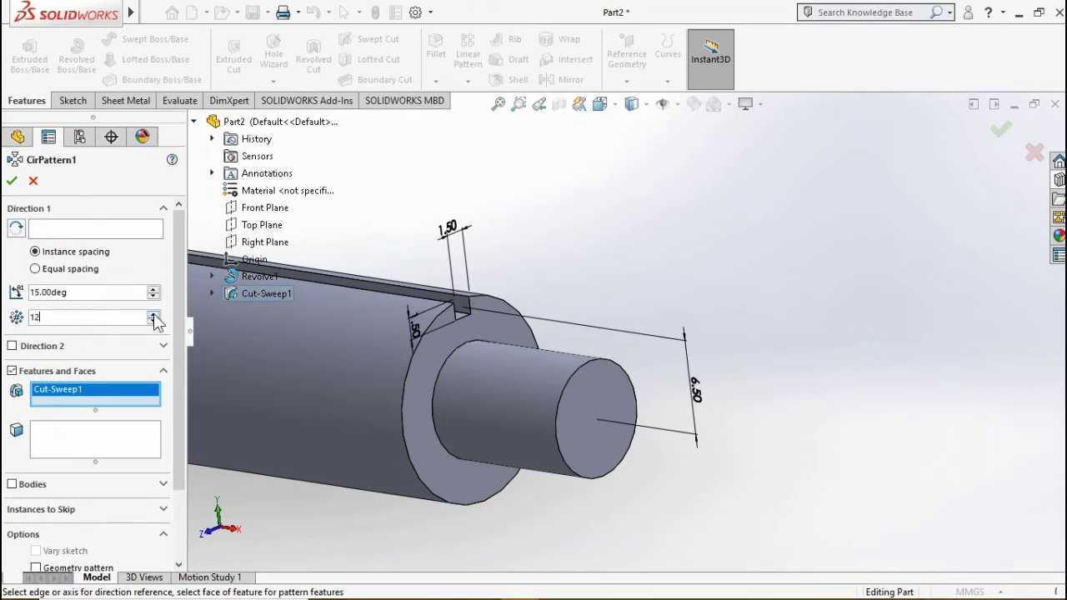
{"action": "type", "text": "17"}
{"action": "key", "text": "Return"}
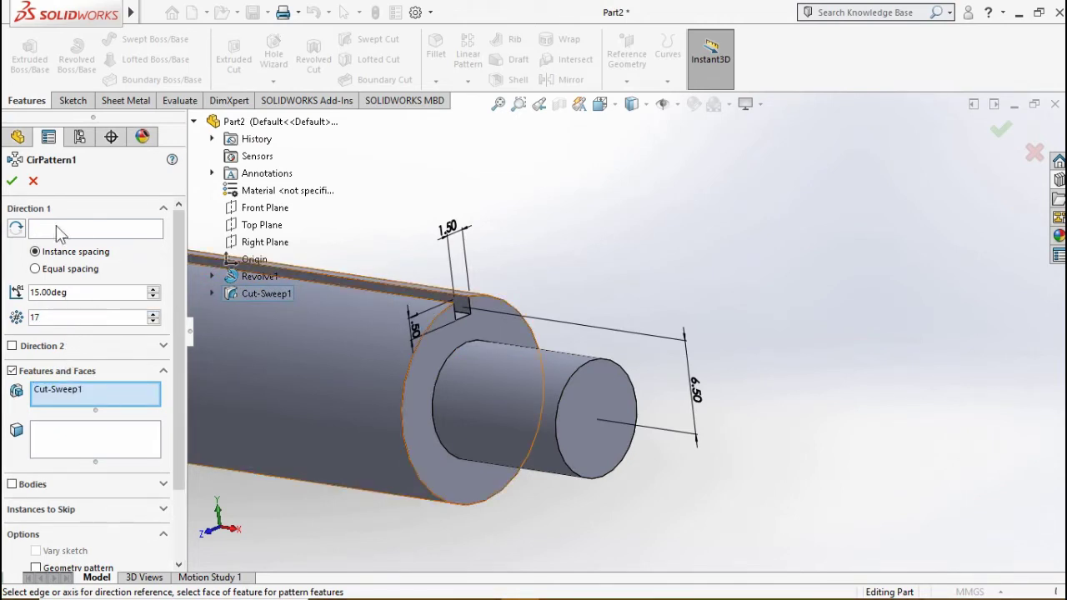
{"action": "left_click", "coordinate": [56, 225]}
{"action": "left_click", "coordinate": [410, 367]}
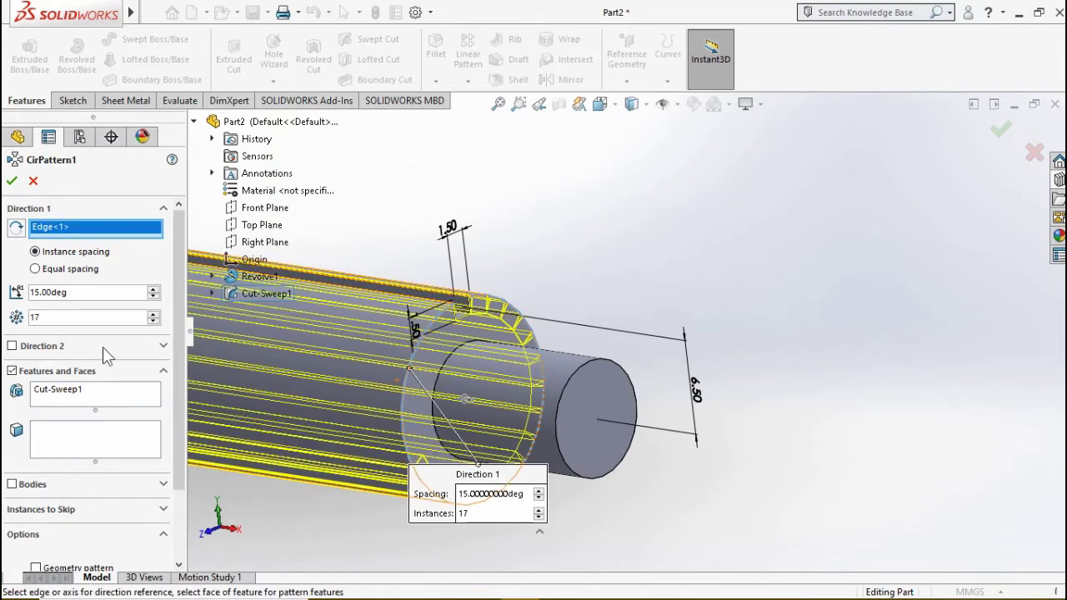
{"action": "left_click", "coordinate": [153, 321]}
{"action": "left_click", "coordinate": [152, 322]}
{"action": "left_click", "coordinate": [152, 321]}
{"action": "left_click", "coordinate": [152, 321]}
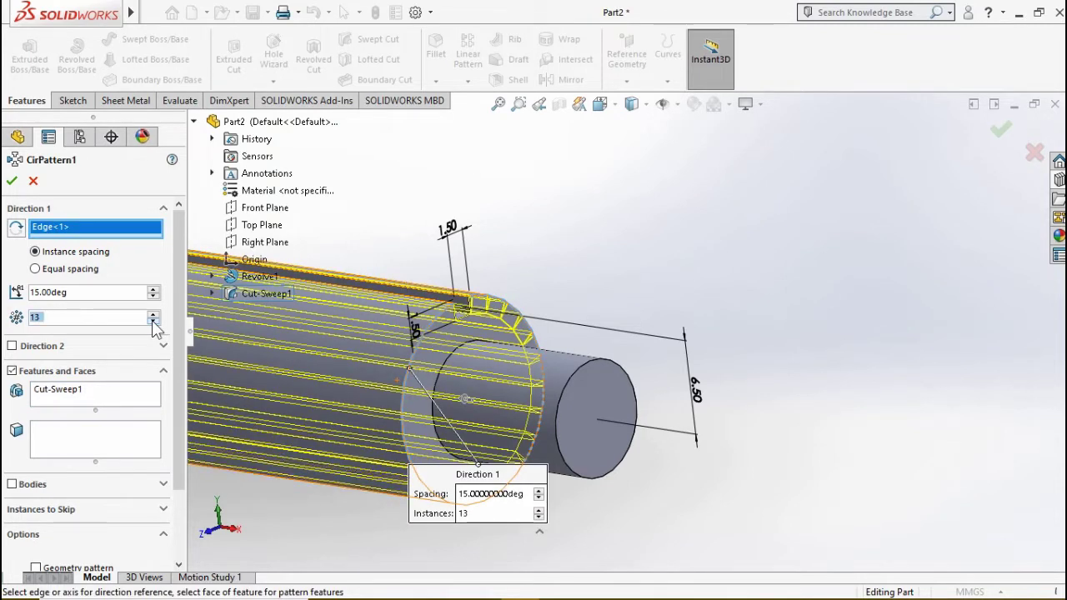
{"action": "double_click", "coordinate": [115, 293]}
{"action": "type", "text": "30"}
{"action": "key", "text": "Return"}
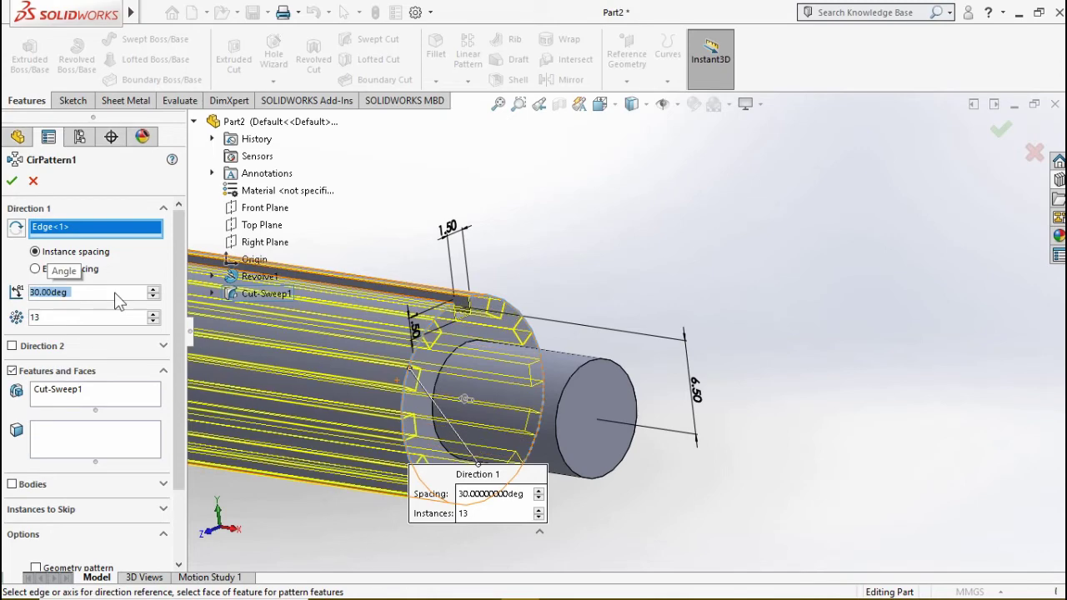
{"action": "left_click", "coordinate": [12, 182]}
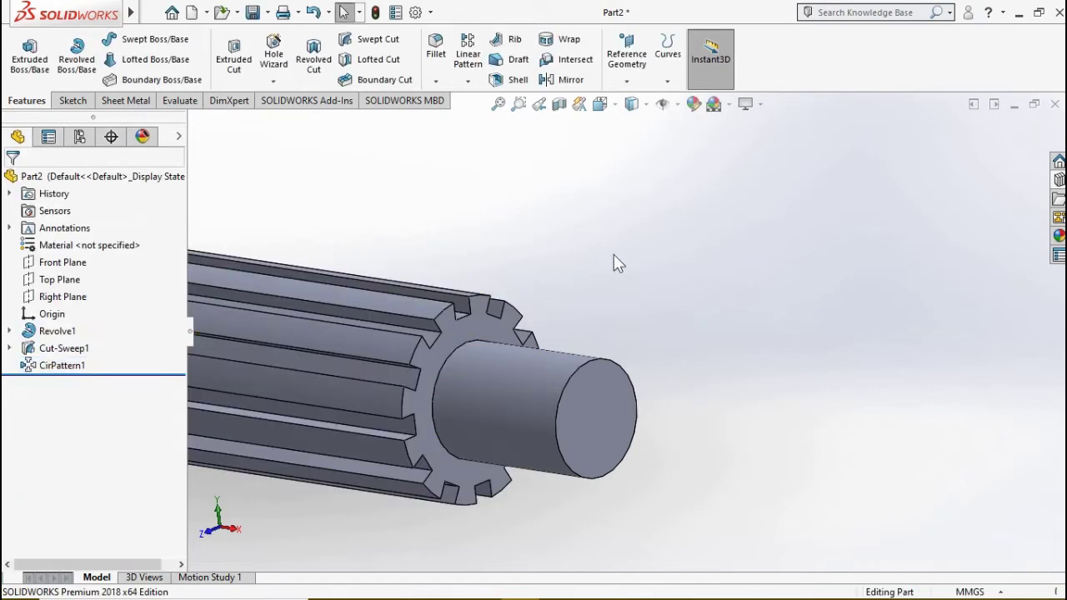
Inspect the splined shaft in top, front and isometric views, turning its splined end forward.
{"action": "key", "text": "ctrl+5"}
{"action": "key", "text": "ctrl+7"}
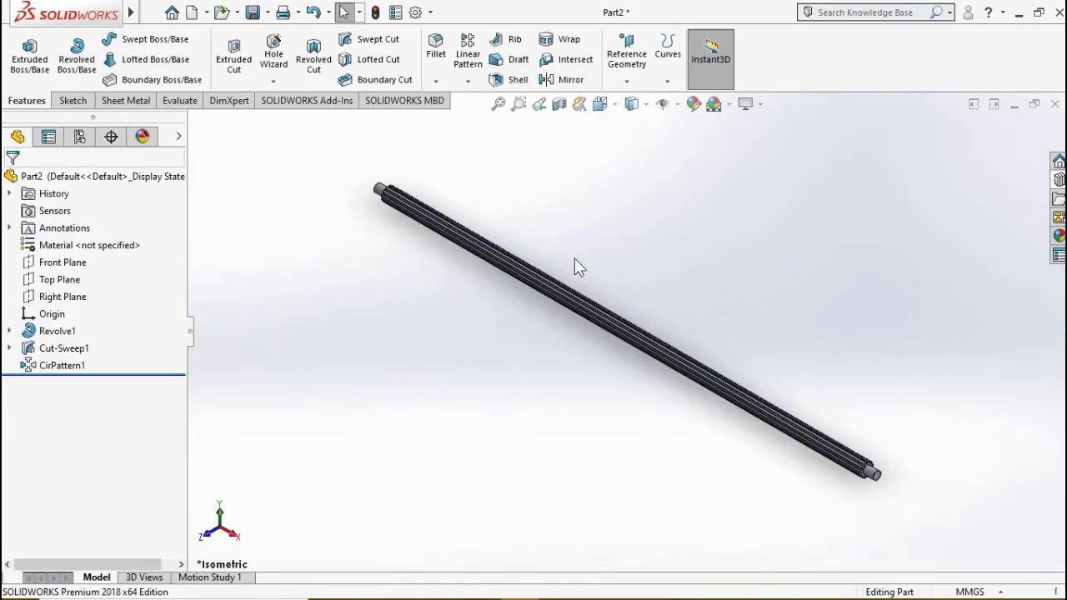
{"action": "key", "text": "ctrl+1"}
{"action": "key", "text": "ctrl+7"}
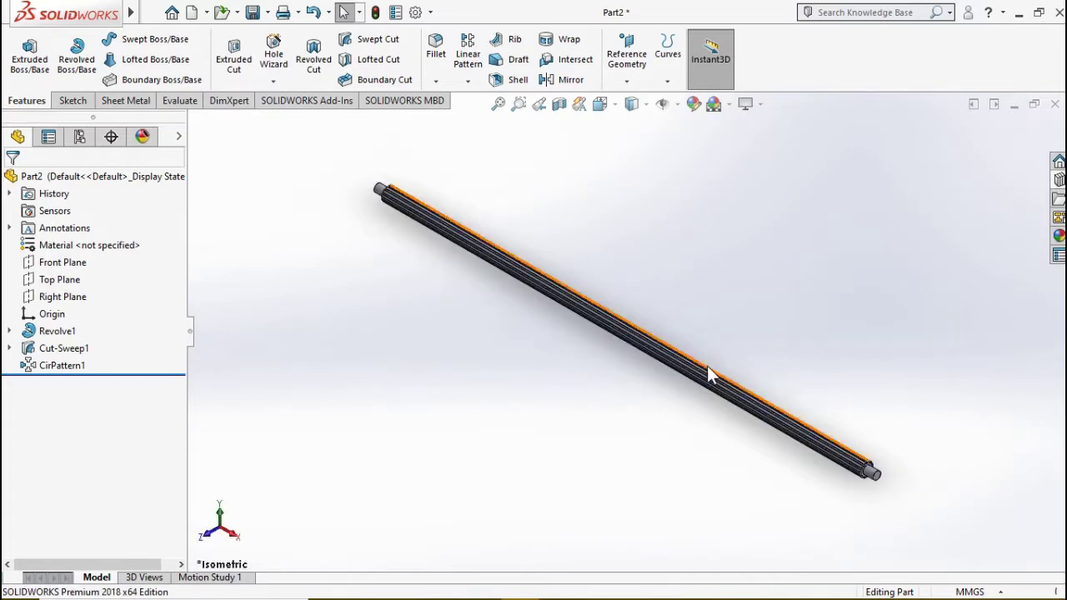
{"action": "scroll", "coordinate": [835, 308], "scroll_direction": "down", "scroll_amount": 5}
{"action": "mouse_move", "coordinate": [834, 306]}
{"action": "middle_mouse_down"}
{"action": "mouse_move", "coordinate": [813, 426]}
{"action": "mouse_move", "coordinate": [733, 359]}
{"action": "mouse_move", "coordinate": [714, 401]}
{"action": "middle_mouse_up"}
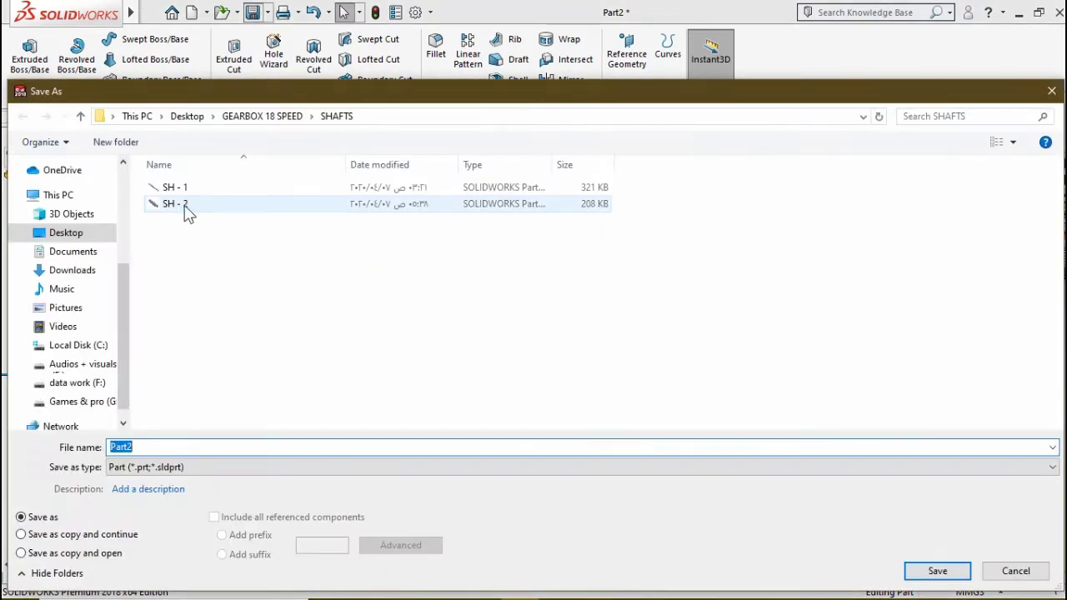
Save the part as SH - 3 in the SHAFTS folder.
{"action": "left_click", "coordinate": [179, 205]}
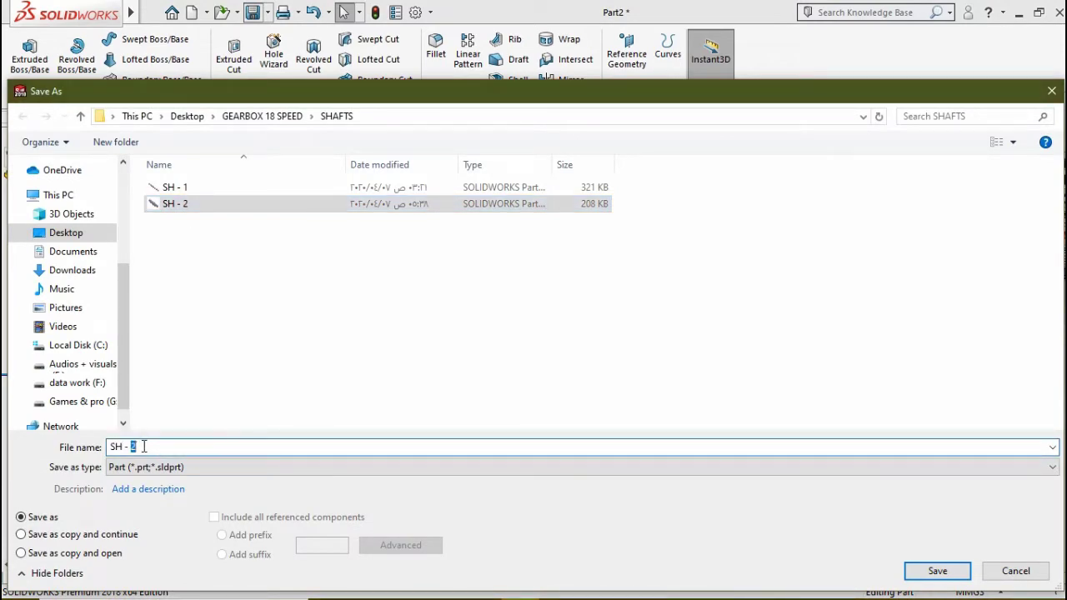
{"action": "key", "text": "BackSpace"}
{"action": "type", "text": "3"}
{"action": "left_click", "coordinate": [937, 571]}
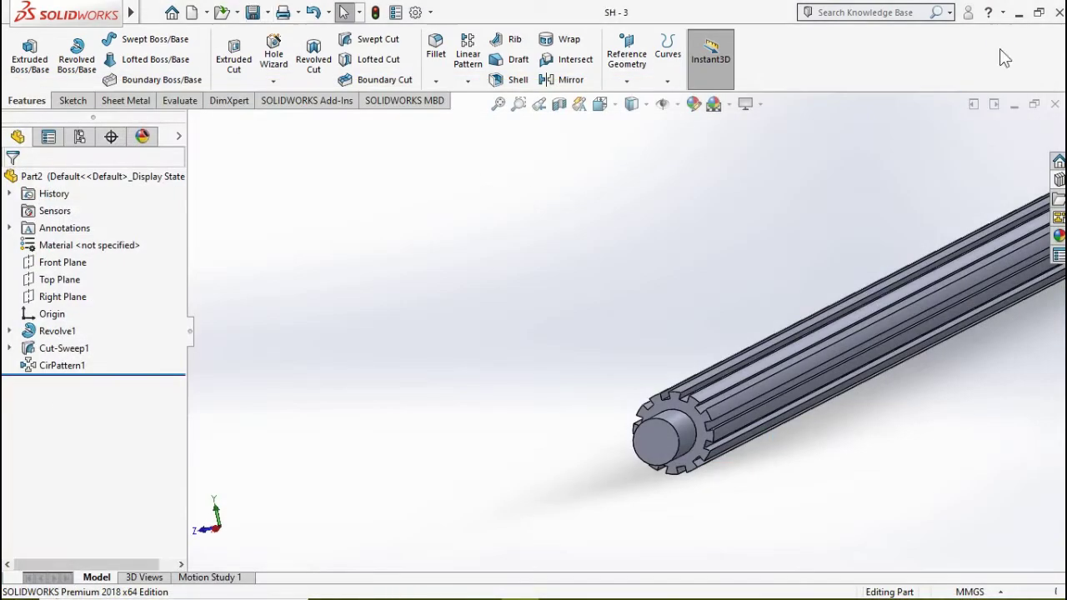
Close the shaft, create new Part3, and start a line sketch on its Front Plane.
{"action": "left_click", "coordinate": [1055, 106]}
{"action": "left_click", "coordinate": [192, 11]}
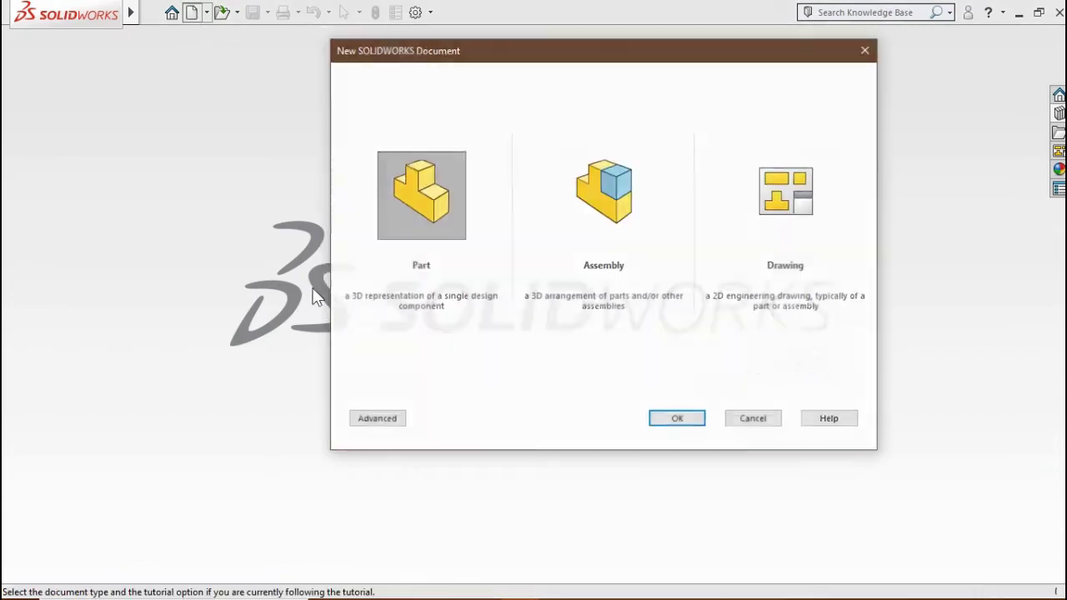
{"action": "left_click", "coordinate": [658, 420]}
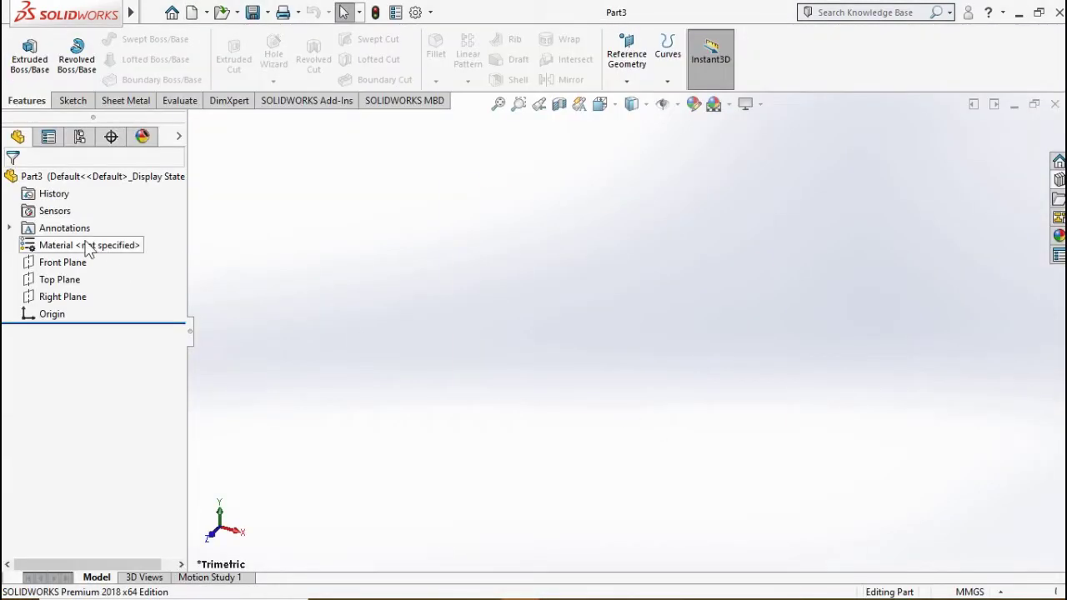
{"action": "left_click", "coordinate": [62, 261]}
{"action": "left_click", "coordinate": [114, 231]}
{"action": "left_click", "coordinate": [104, 39]}
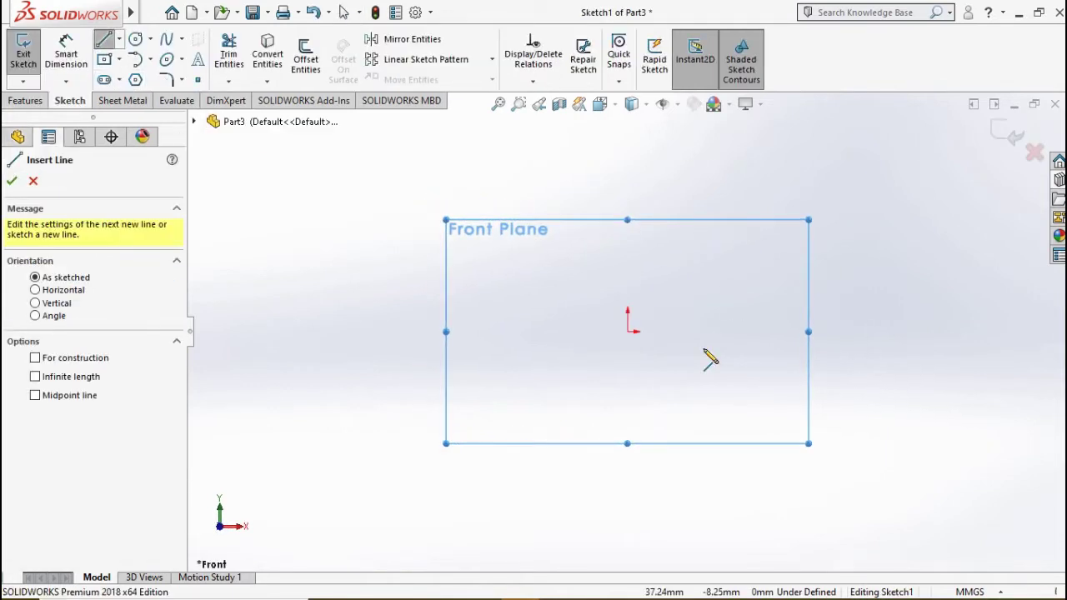
Draw a closed stepped shaft profile from the origin and begin dimensioning its bottom line.
{"action": "left_click", "coordinate": [627, 330]}
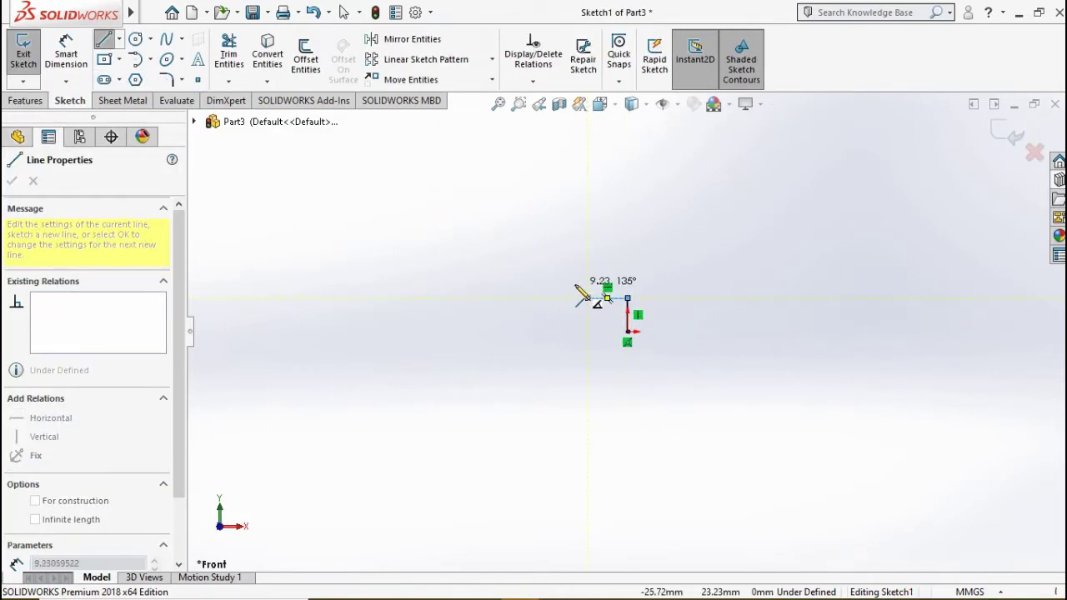
{"action": "left_click", "coordinate": [588, 278]}
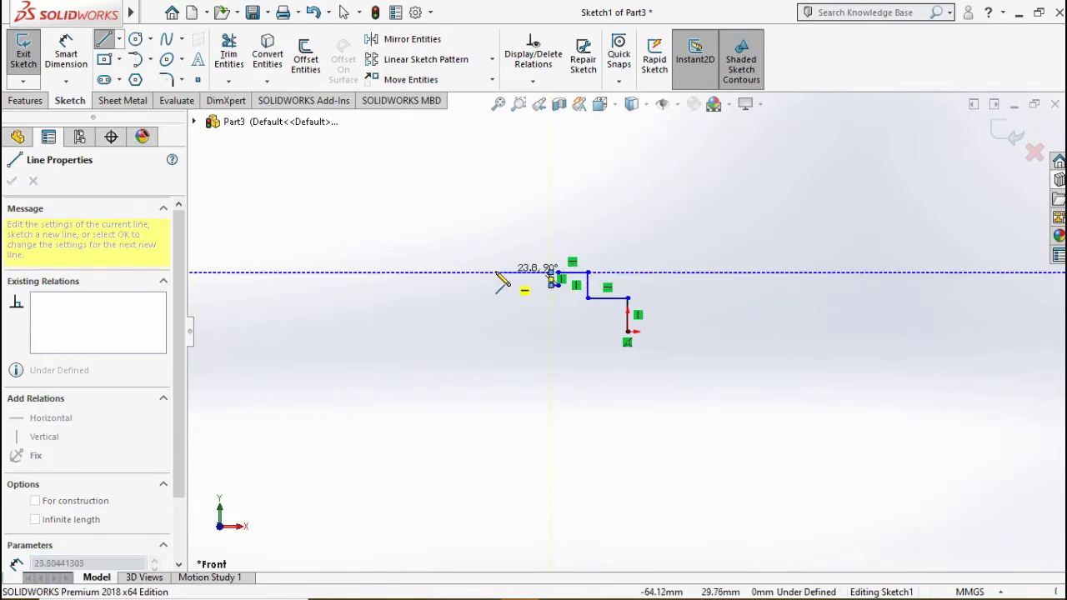
{"action": "left_click", "coordinate": [459, 272]}
{"action": "left_click", "coordinate": [460, 248]}
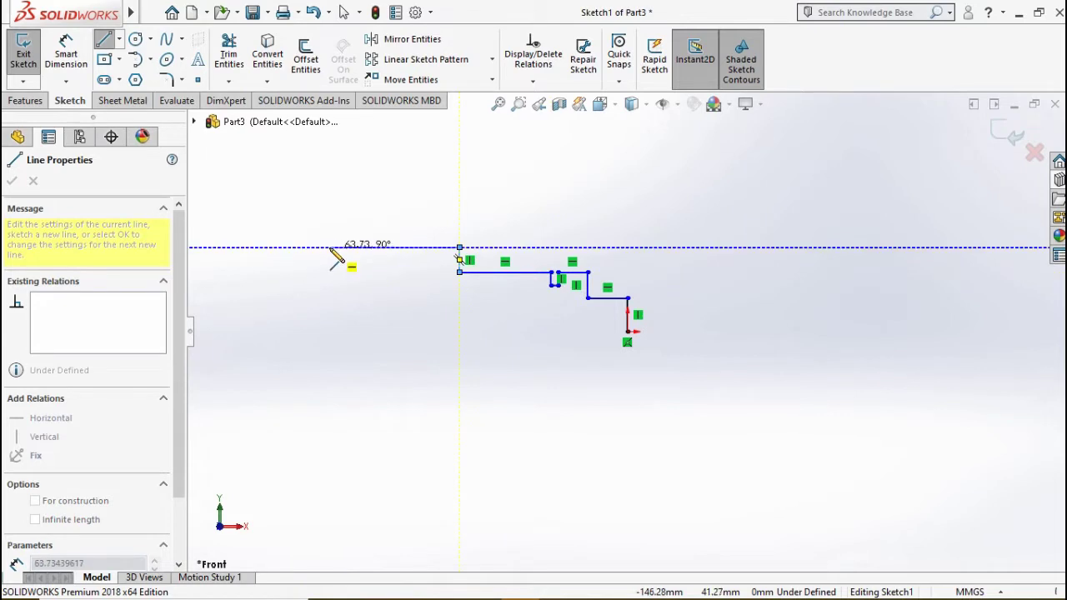
{"action": "left_click", "coordinate": [329, 247]}
{"action": "left_click", "coordinate": [329, 272]}
{"action": "left_click", "coordinate": [282, 271]}
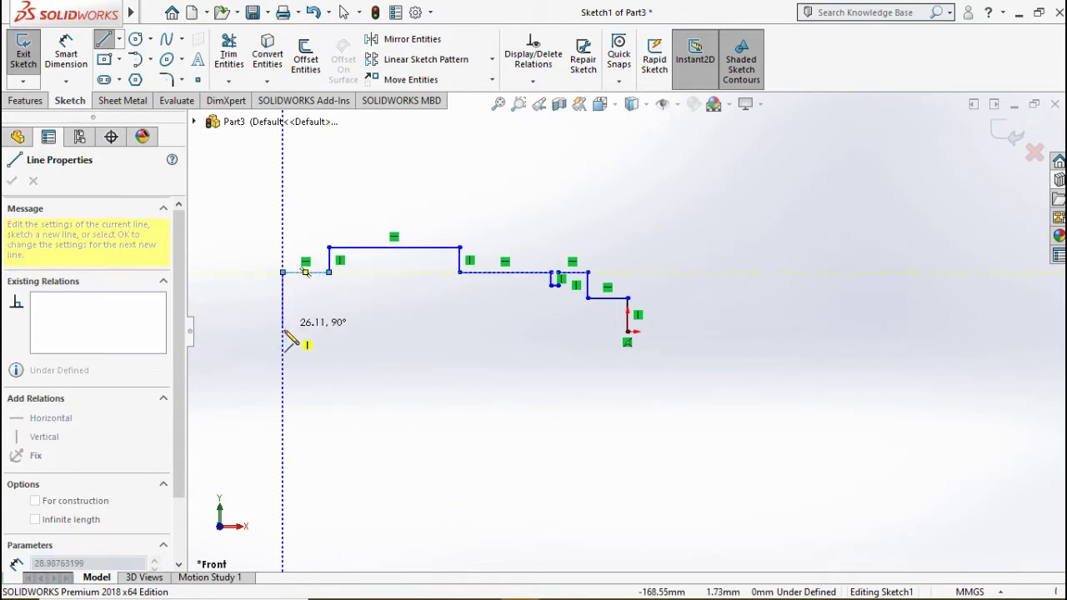
{"action": "left_click", "coordinate": [283, 332]}
{"action": "left_click", "coordinate": [628, 332]}
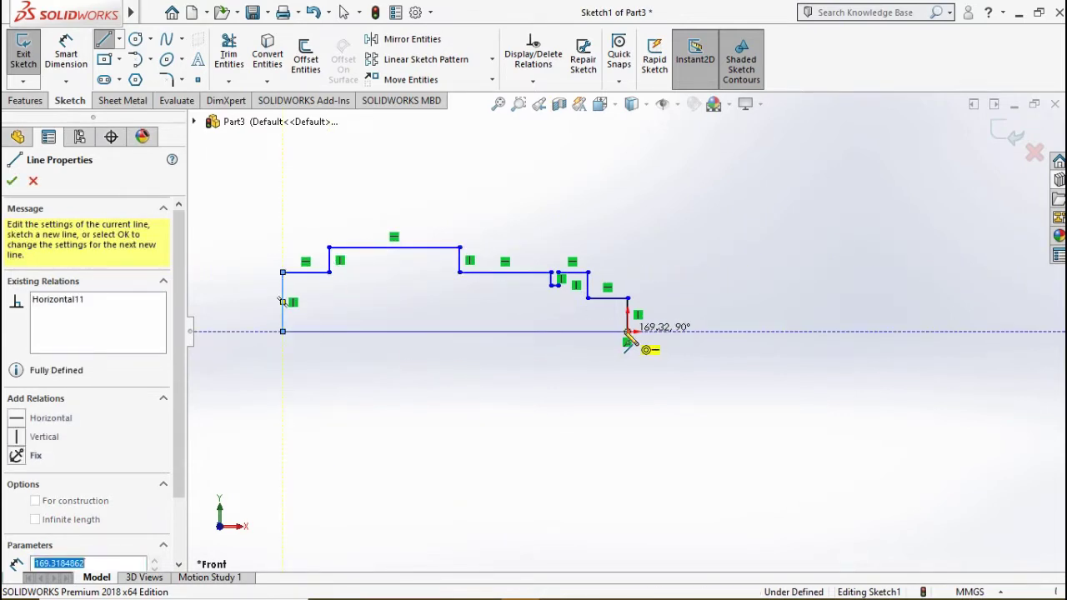
{"action": "left_click", "coordinate": [66, 55]}
{"action": "left_click", "coordinate": [466, 331]}
Set the overall profile length to 535 mm and dimension the short top-left step.
{"action": "left_click", "coordinate": [481, 503]}
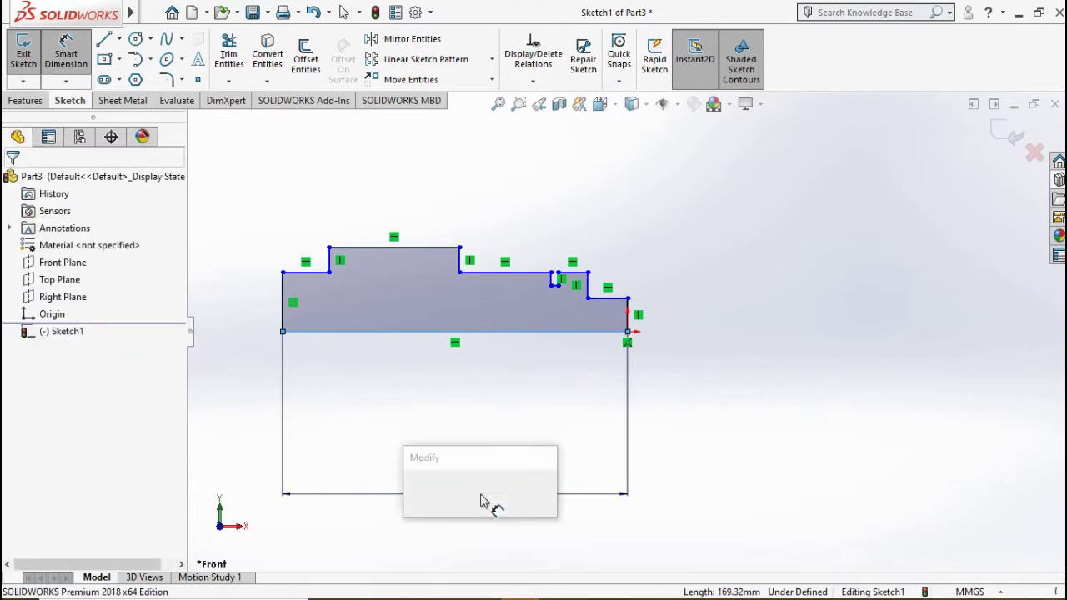
{"action": "type", "text": "535"}
{"action": "key", "text": "Return"}
{"action": "left_click", "coordinate": [305, 272]}
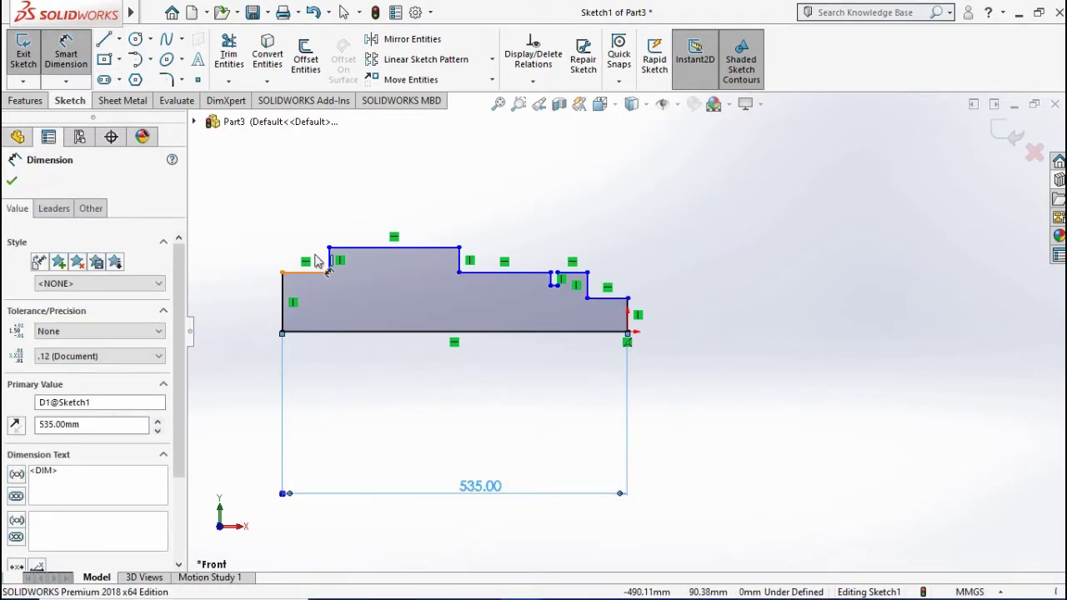
{"action": "left_click", "coordinate": [302, 171]}
{"action": "key", "text": "Return"}
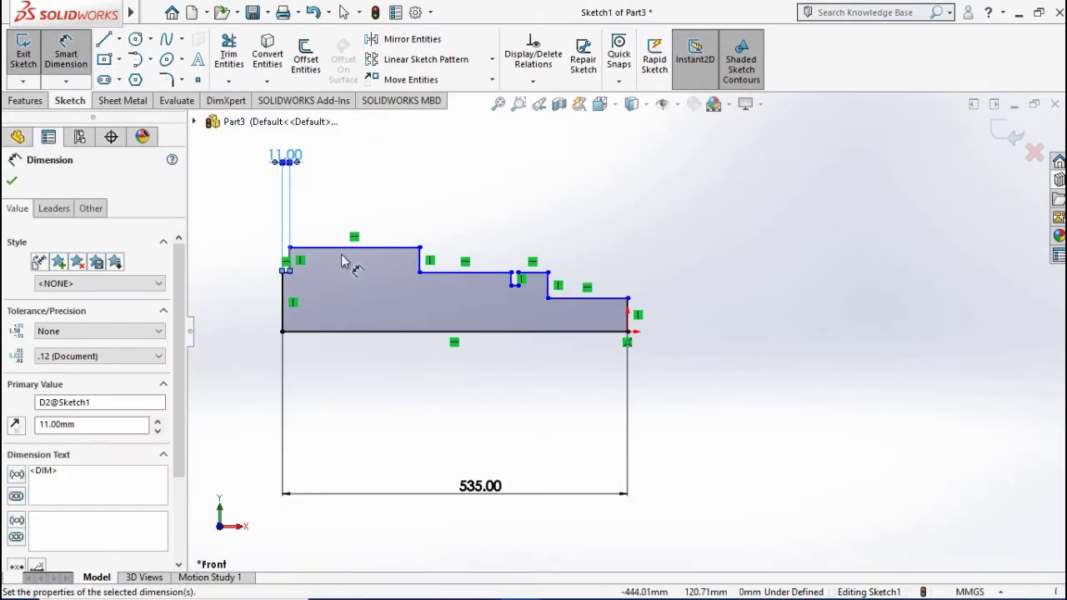
Dimension the large step's top edge at 160 mm and the lower right step at 11 mm.
{"action": "left_click", "coordinate": [371, 248]}
{"action": "left_click", "coordinate": [373, 192]}
{"action": "type", "text": "160"}
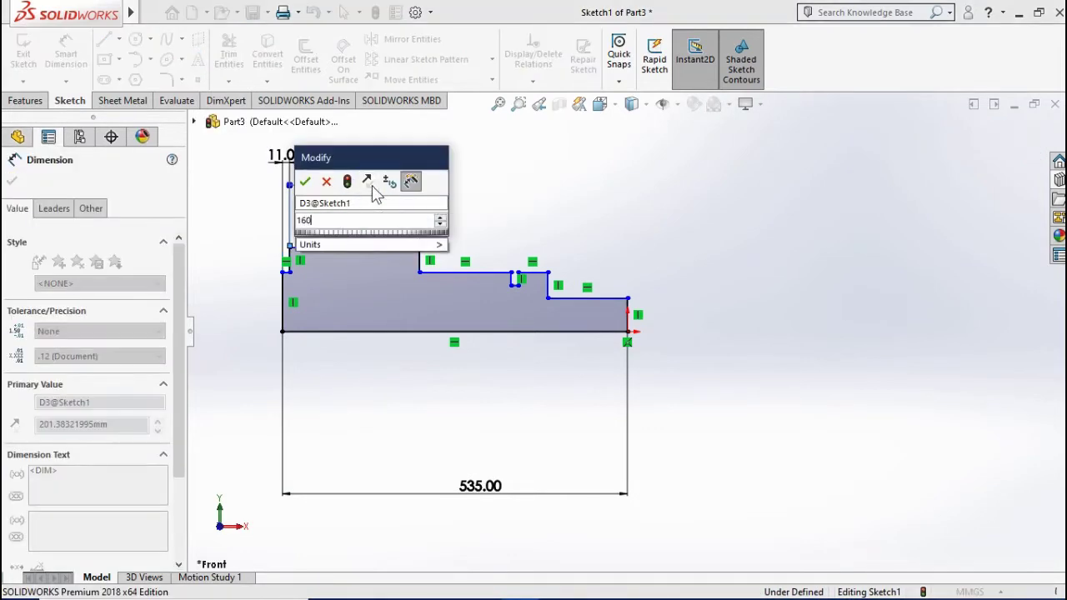
{"action": "key", "text": "Return"}
{"action": "left_click", "coordinate": [558, 301]}
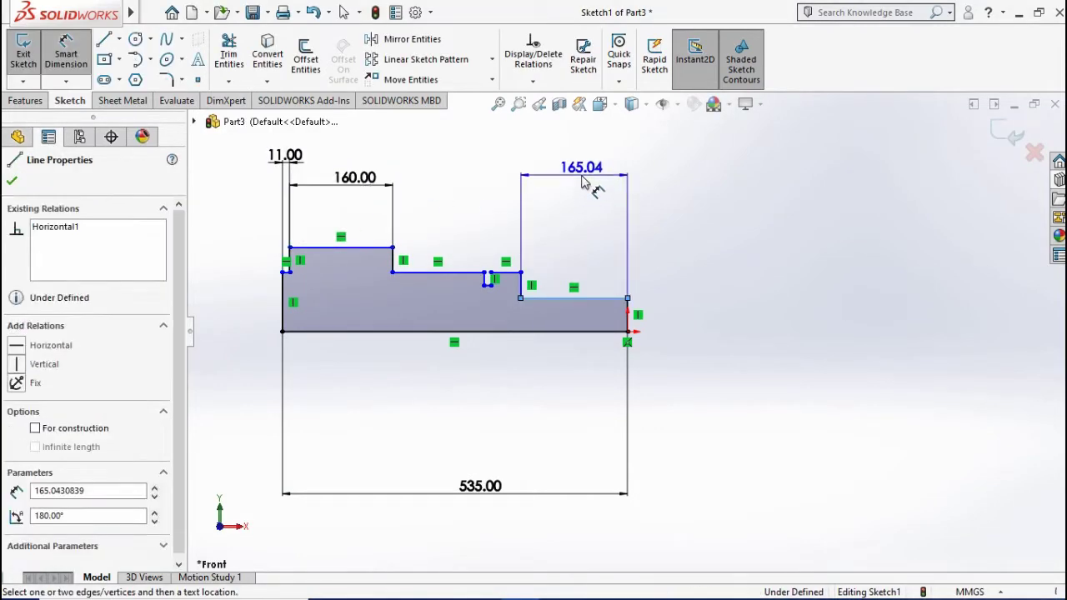
{"action": "left_click", "coordinate": [583, 179]}
{"action": "type", "text": "11"}
{"action": "key", "text": "Return"}
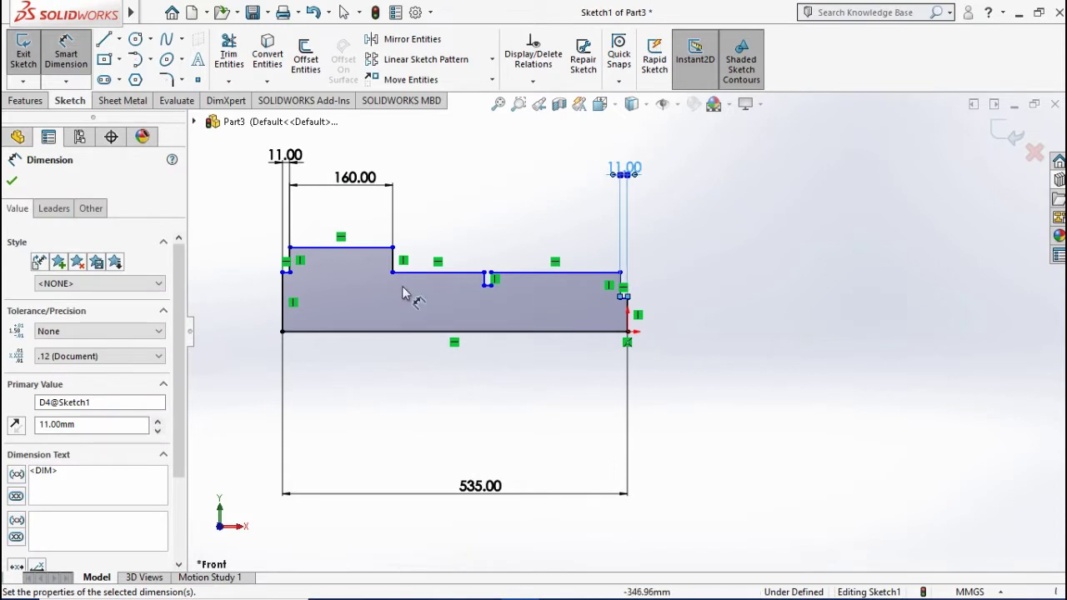
Give the right vertical step edge an 8 mm height.
{"action": "scroll", "coordinate": [648, 309], "scroll_direction": "down", "scroll_amount": 3}
{"action": "scroll", "coordinate": [649, 309], "scroll_direction": "down", "scroll_amount": 3}
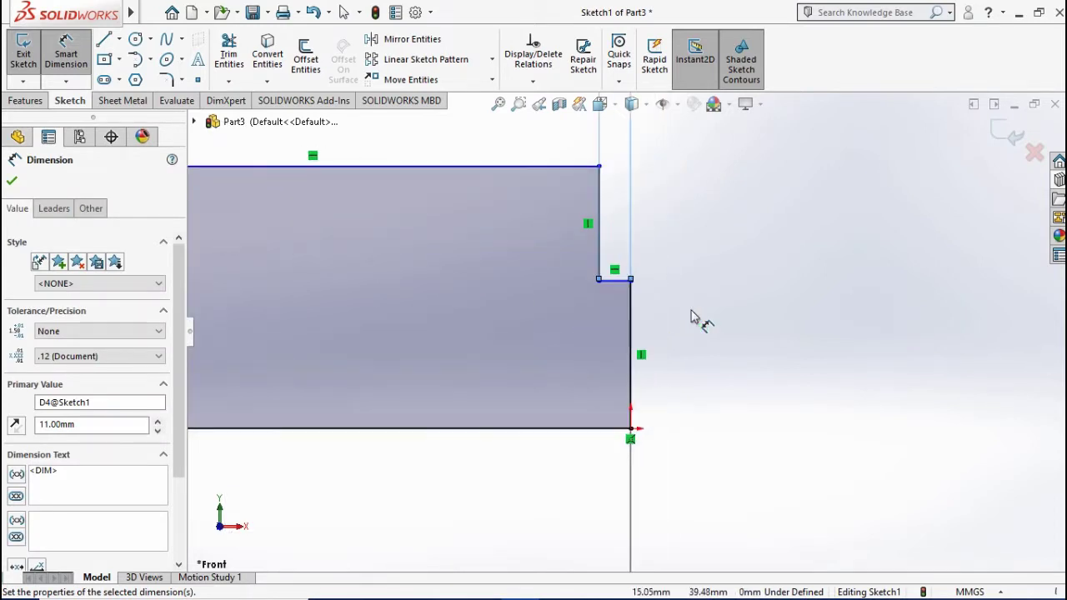
{"action": "left_click", "coordinate": [630, 333]}
{"action": "left_click", "coordinate": [850, 338]}
{"action": "type", "text": "8"}
{"action": "key", "text": "Return"}
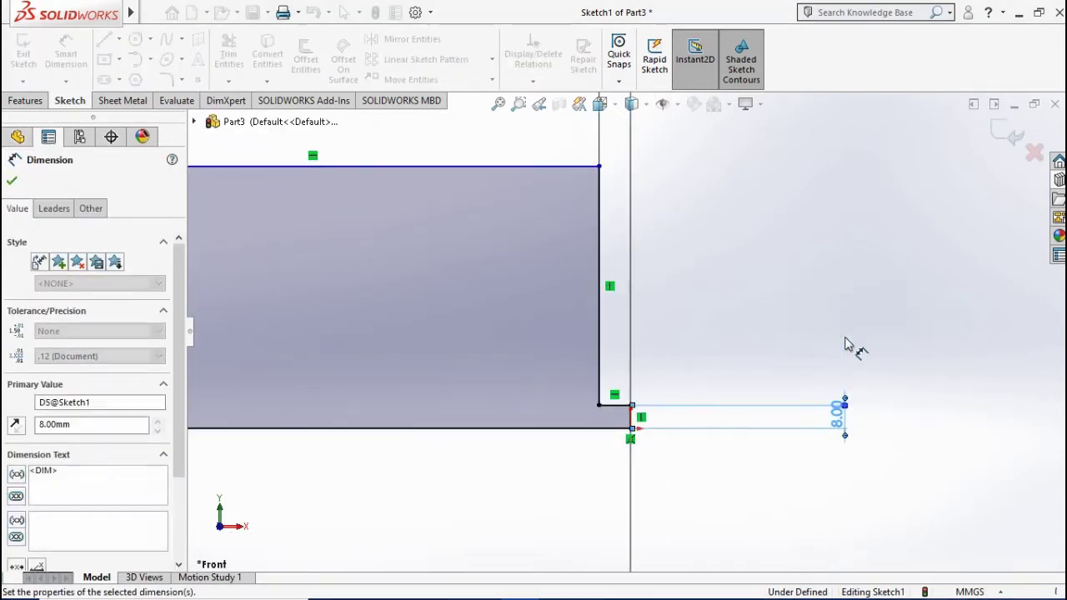
Set the large step's height to 9 mm.
{"action": "left_click", "coordinate": [410, 167]}
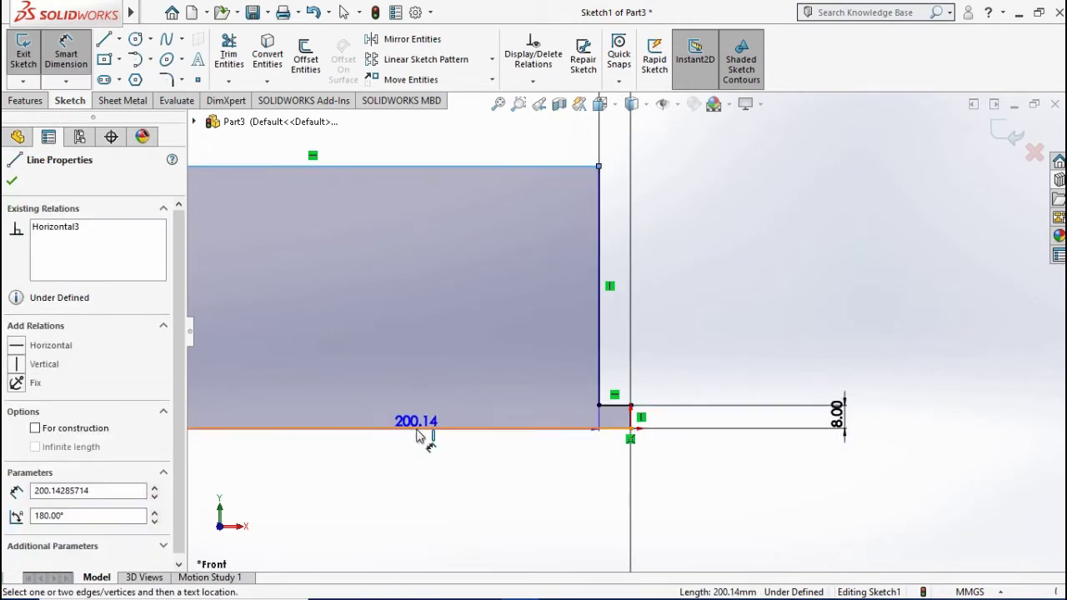
{"action": "left_click", "coordinate": [416, 427]}
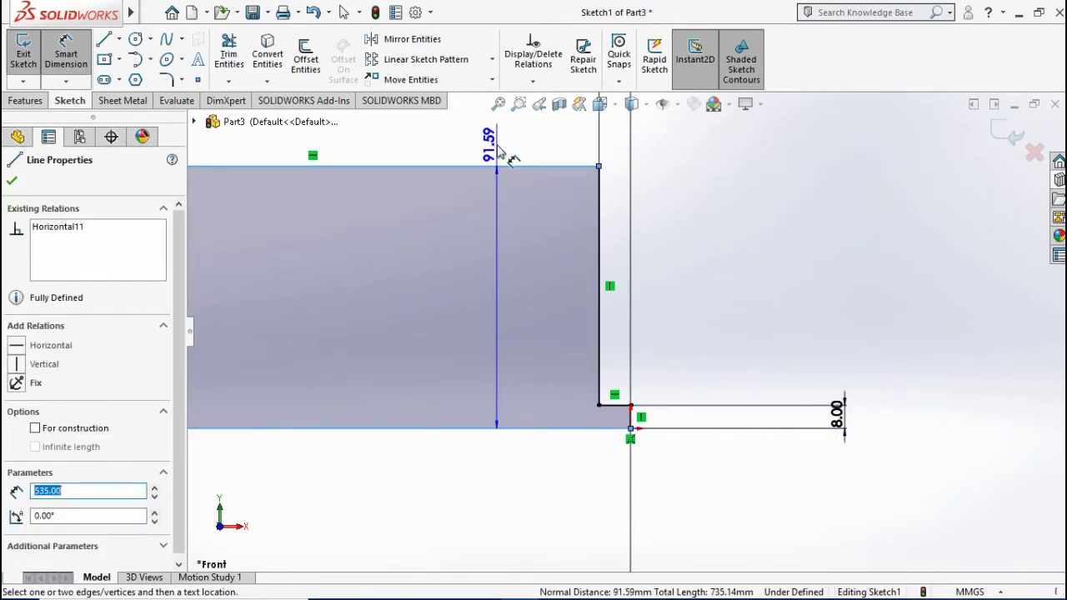
{"action": "left_click", "coordinate": [477, 142]}
{"action": "type", "text": "91.59297052mm"}
{"action": "key", "text": "Return"}
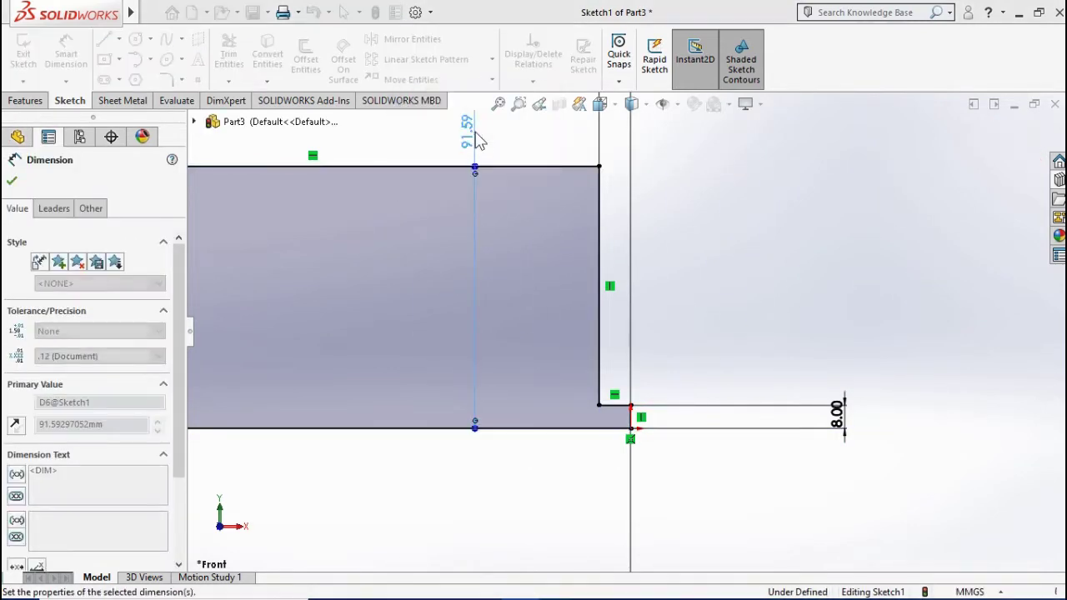
Dimension the tall step's height at 9 mm as well.
{"action": "scroll", "coordinate": [410, 380], "scroll_direction": "down", "scroll_amount": 3}
{"action": "scroll", "coordinate": [357, 305], "scroll_direction": "down", "scroll_amount": 3}
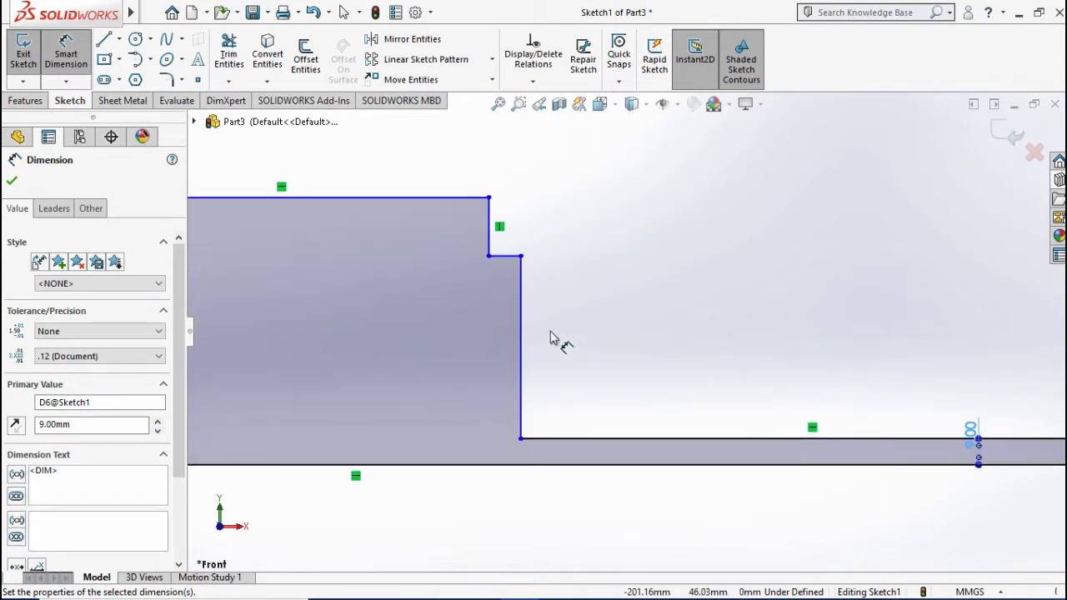
{"action": "left_click", "coordinate": [417, 203]}
{"action": "left_click", "coordinate": [357, 464]}
{"action": "left_click", "coordinate": [467, 197]}
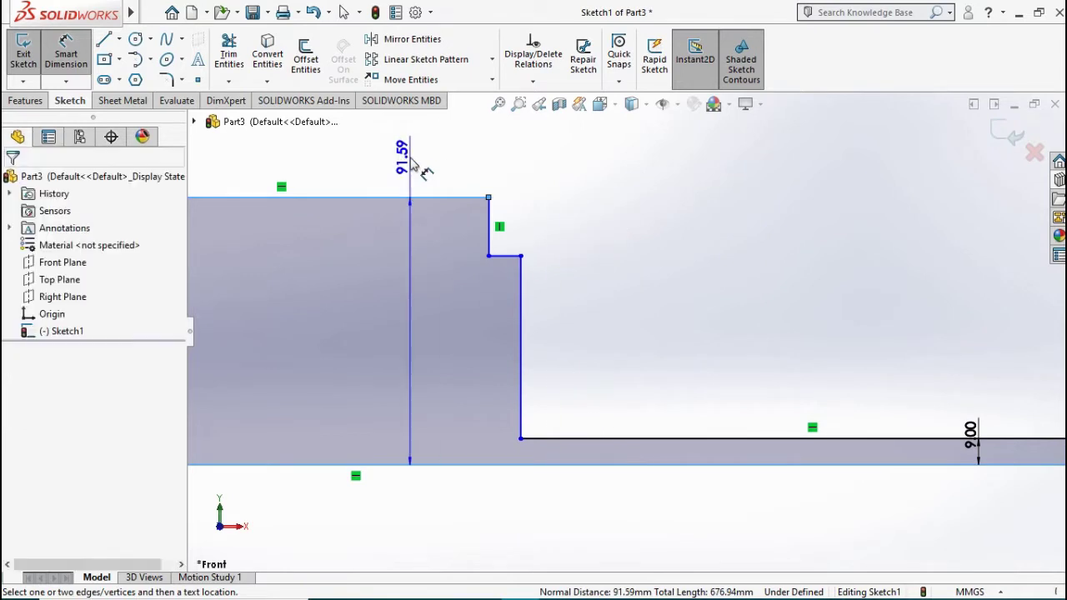
{"action": "left_click", "coordinate": [411, 164]}
{"action": "type", "text": "9"}
{"action": "key", "text": "Return"}
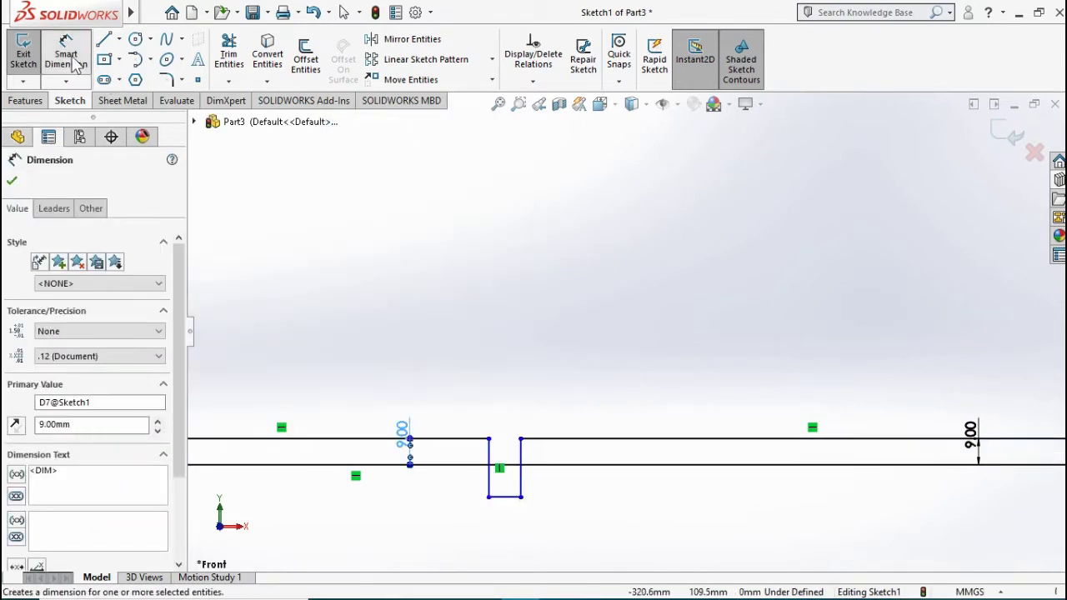
Move the slot's bottom line into the profile and set the slot width to 1 mm.
{"action": "left_click", "coordinate": [73, 63]}
{"action": "left_click_drag", "start_coordinate": [510, 499], "coordinate": [507, 457]}
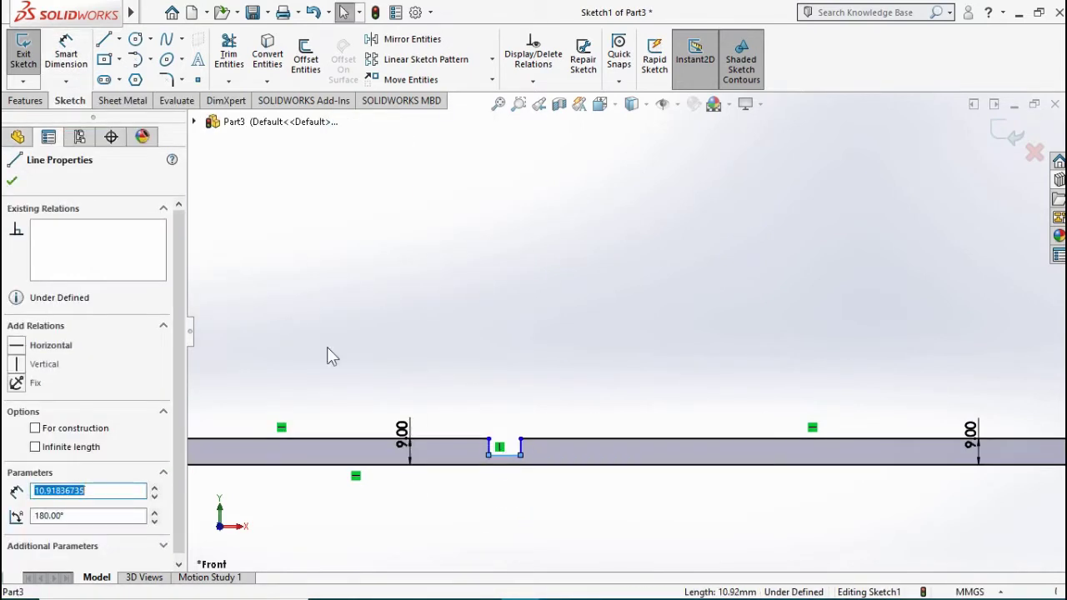
{"action": "left_click", "coordinate": [65, 51]}
{"action": "left_click", "coordinate": [507, 463]}
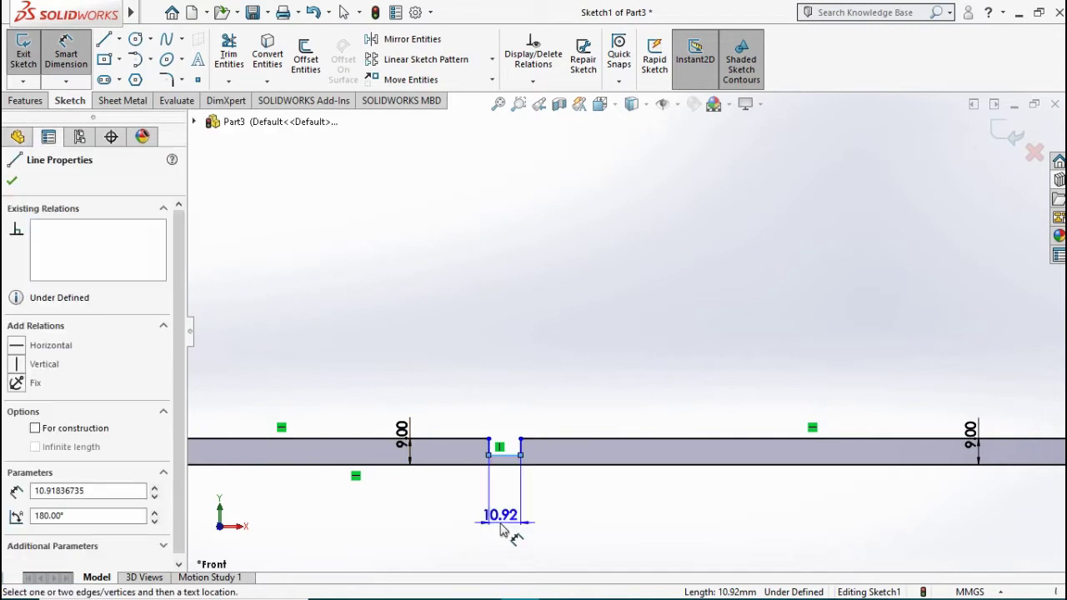
{"action": "left_click", "coordinate": [502, 525]}
{"action": "type", "text": "1"}
{"action": "key", "text": "Return"}
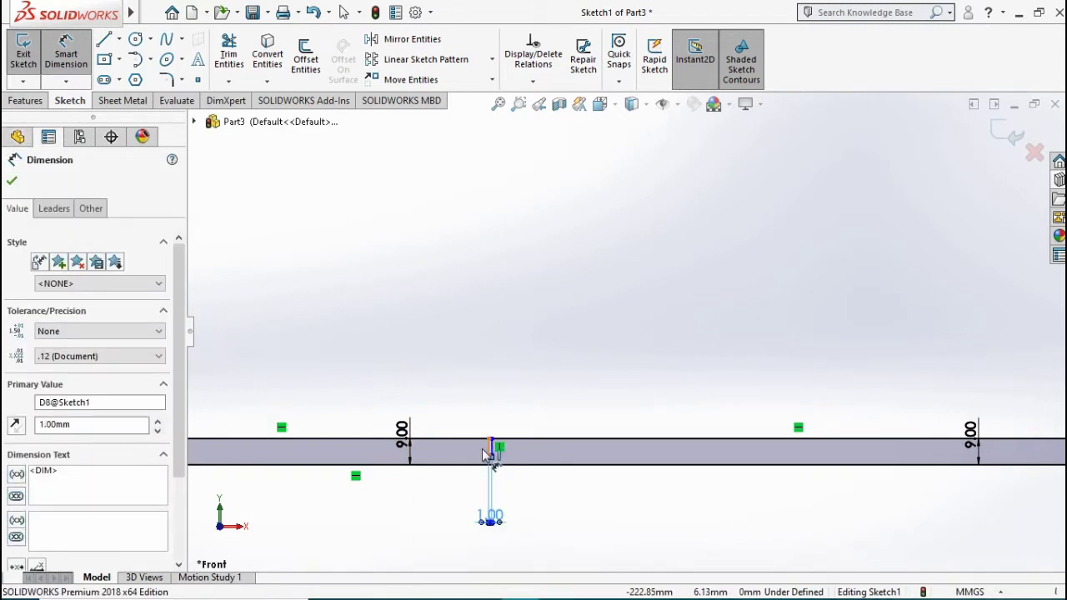
{"action": "left_click", "coordinate": [495, 450]}
{"action": "left_click", "coordinate": [476, 397]}
{"action": "key", "text": "Return"}
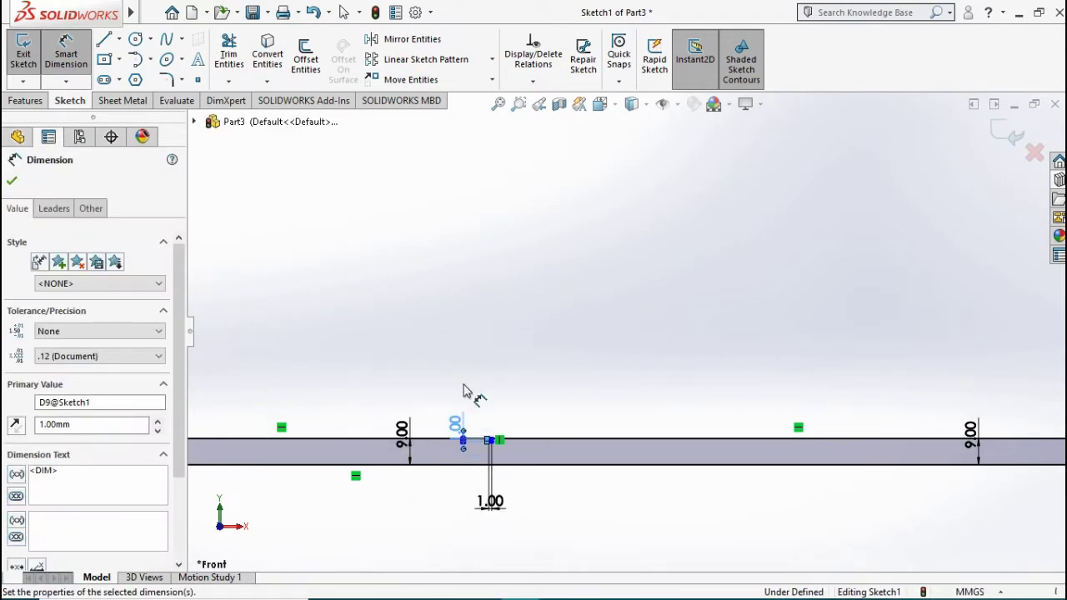
Set the left height to 14 mm and the left leg's short edge to 1 mm.
{"action": "key", "text": "f"}
{"action": "scroll", "coordinate": [444, 296], "scroll_direction": "down", "scroll_amount": 3}
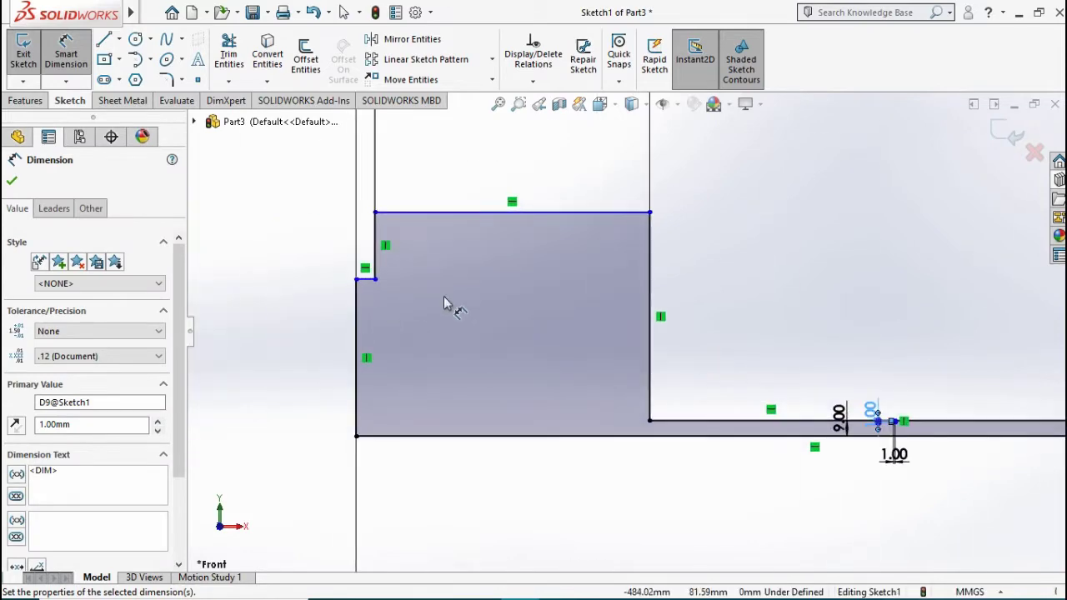
{"action": "left_click", "coordinate": [507, 213]}
{"action": "left_click", "coordinate": [524, 435]}
{"action": "left_click", "coordinate": [248, 348]}
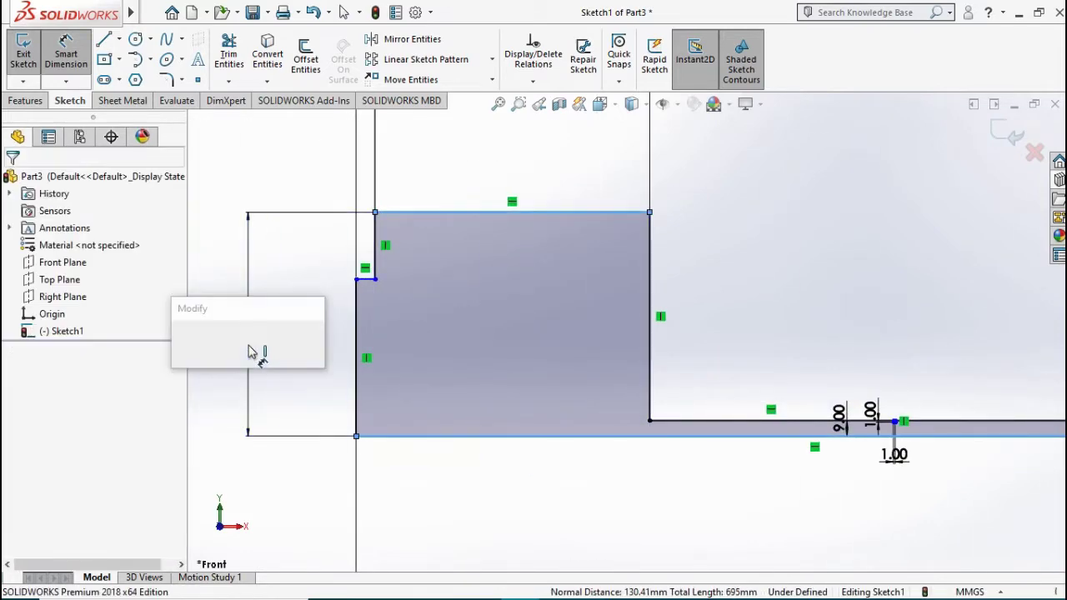
{"action": "type", "text": "14"}
{"action": "key", "text": "Return"}
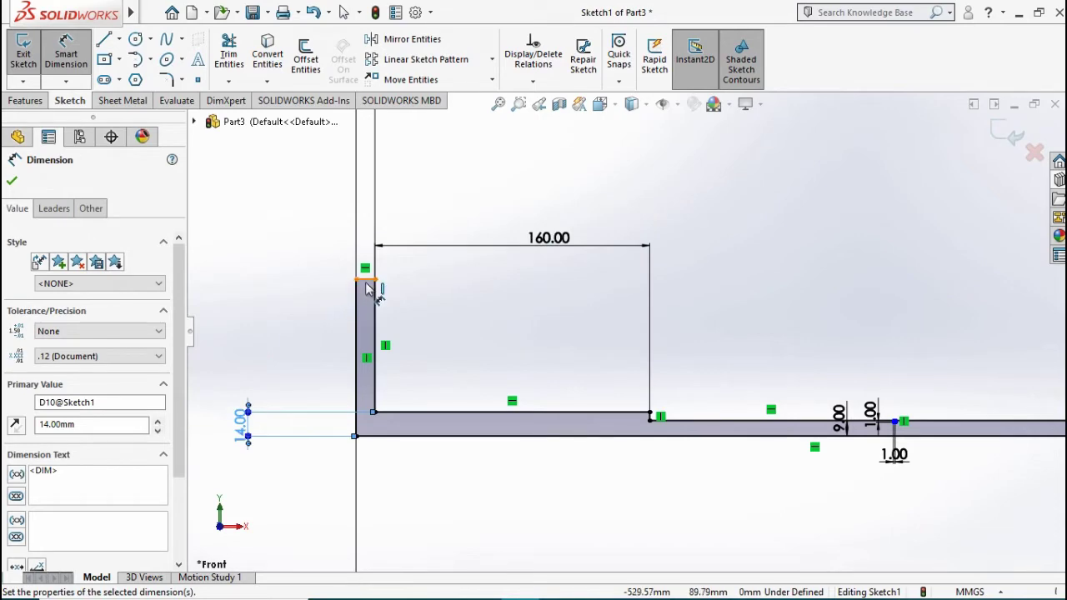
{"action": "left_click", "coordinate": [366, 282]}
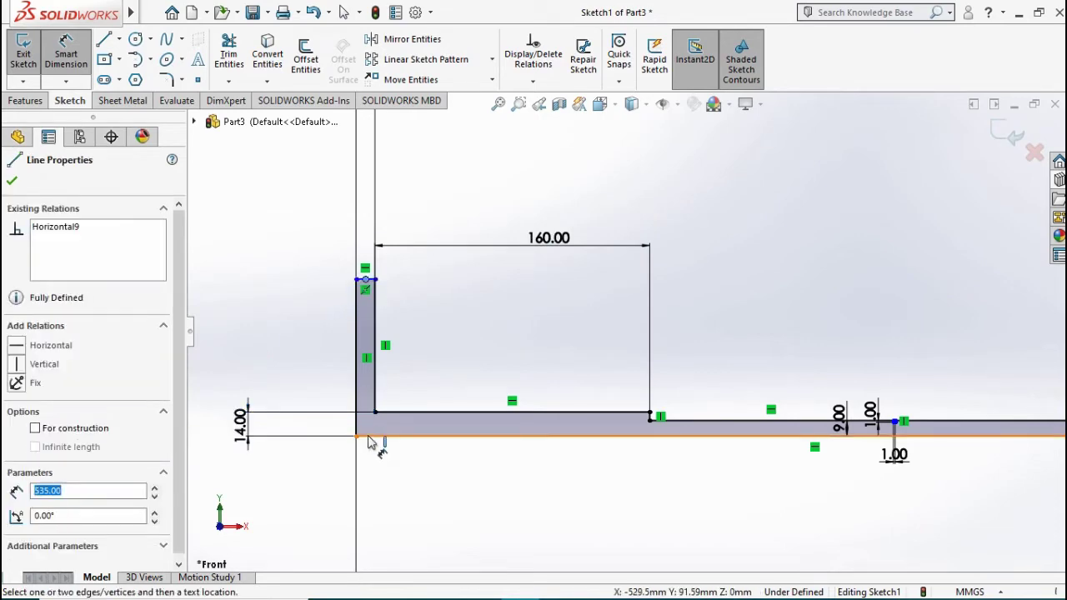
{"action": "left_click", "coordinate": [306, 350]}
{"action": "type", "text": "1"}
{"action": "key", "text": "Return"}
Add a 1 mm step dimension and set the long horizontal line to 10 mm.
{"action": "scroll", "coordinate": [940, 440], "scroll_direction": "up", "scroll_amount": 2}
{"action": "scroll", "coordinate": [921, 374], "scroll_direction": "down", "scroll_amount": 6}
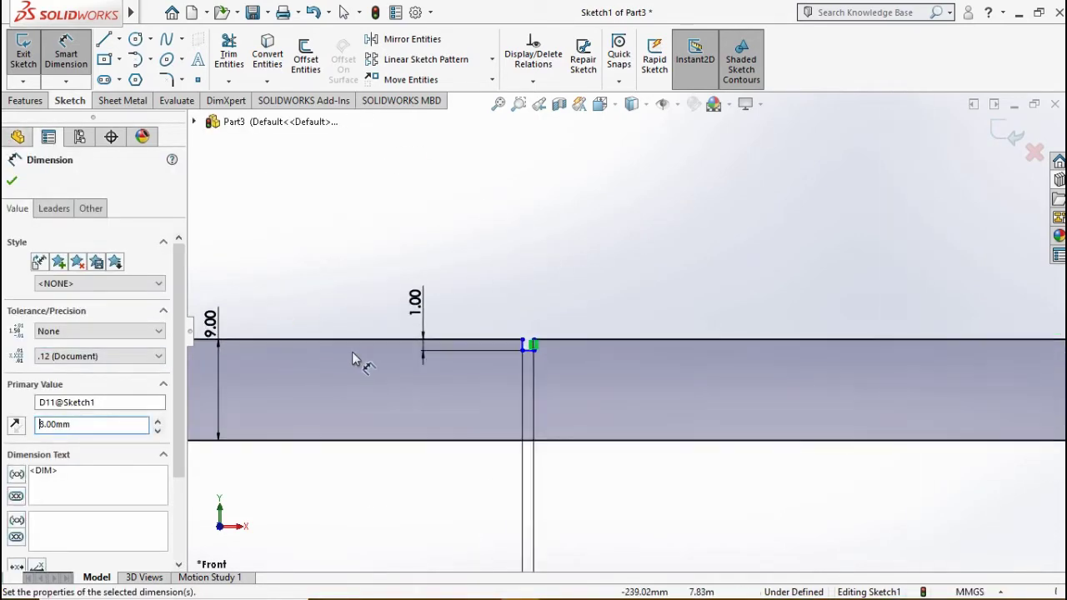
{"action": "scroll", "coordinate": [478, 348], "scroll_direction": "down", "scroll_amount": 3}
{"action": "left_click", "coordinate": [662, 353]}
{"action": "left_click", "coordinate": [702, 267]}
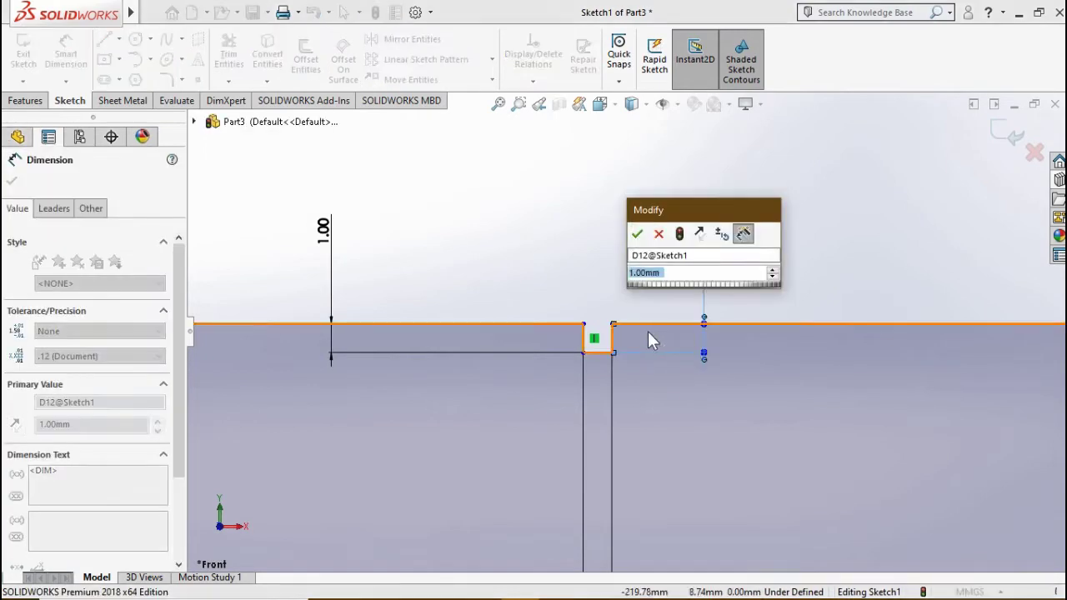
{"action": "key", "text": "Return"}
{"action": "scroll", "coordinate": [538, 296], "scroll_direction": "up", "scroll_amount": 5}
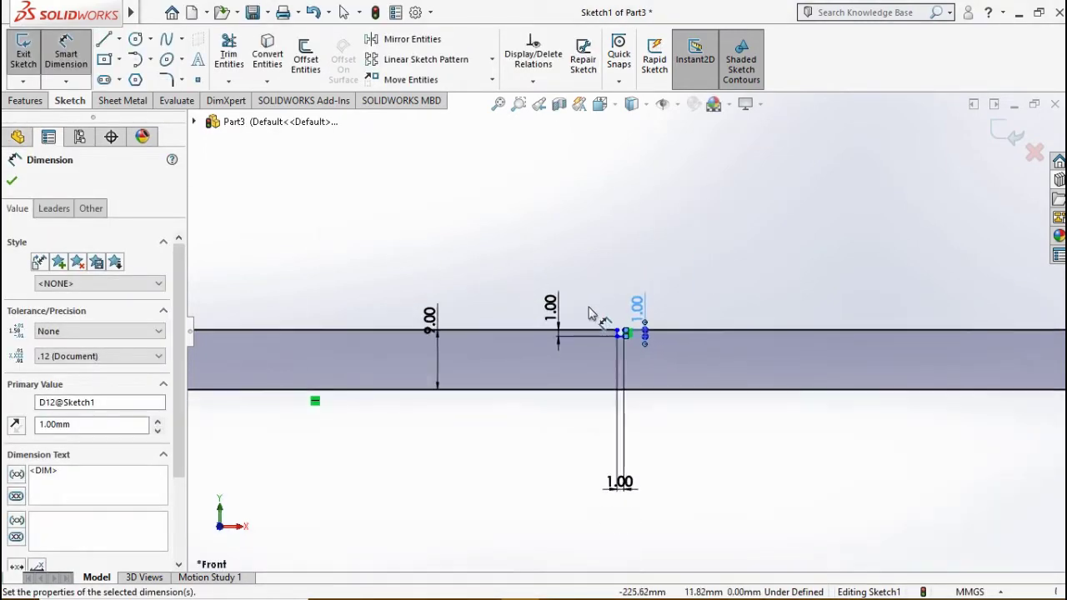
{"action": "scroll", "coordinate": [560, 332], "scroll_direction": "up", "scroll_amount": 2}
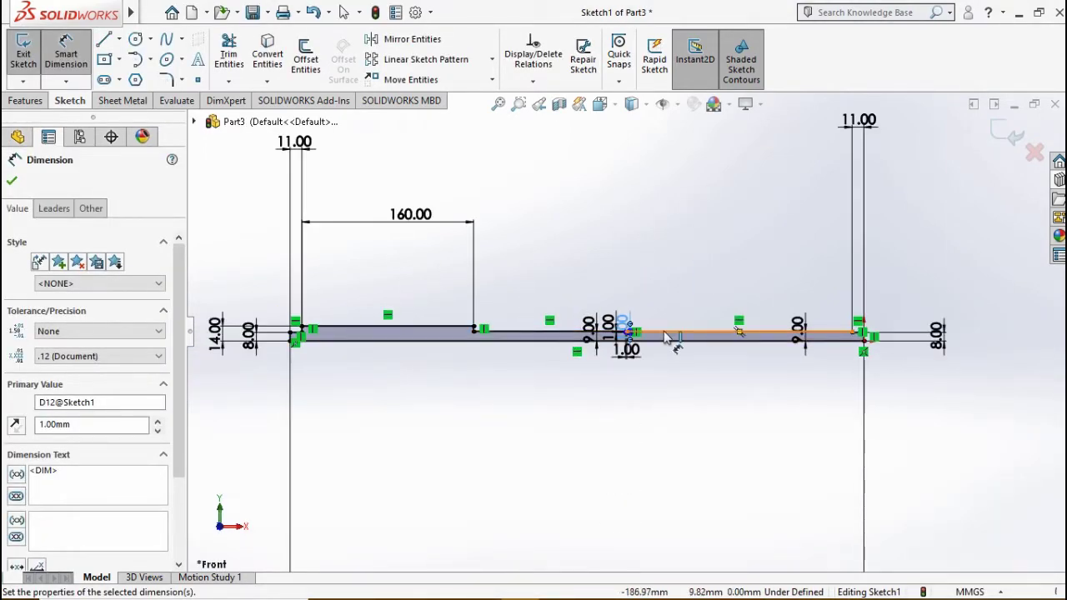
{"action": "left_click", "coordinate": [800, 334]}
{"action": "left_click", "coordinate": [756, 222]}
{"action": "type", "text": "10"}
{"action": "key", "text": "Return"}
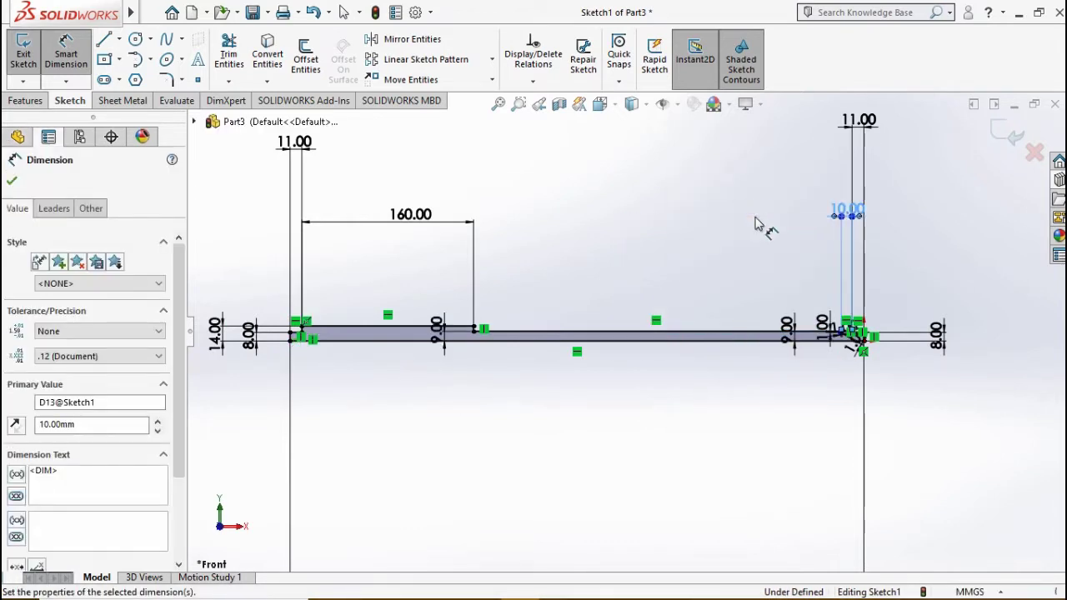
Revolve the dimensioned stepped-shaft sketch 360° about its centreline to create Revolve1.
{"action": "left_click", "coordinate": [10, 181]}
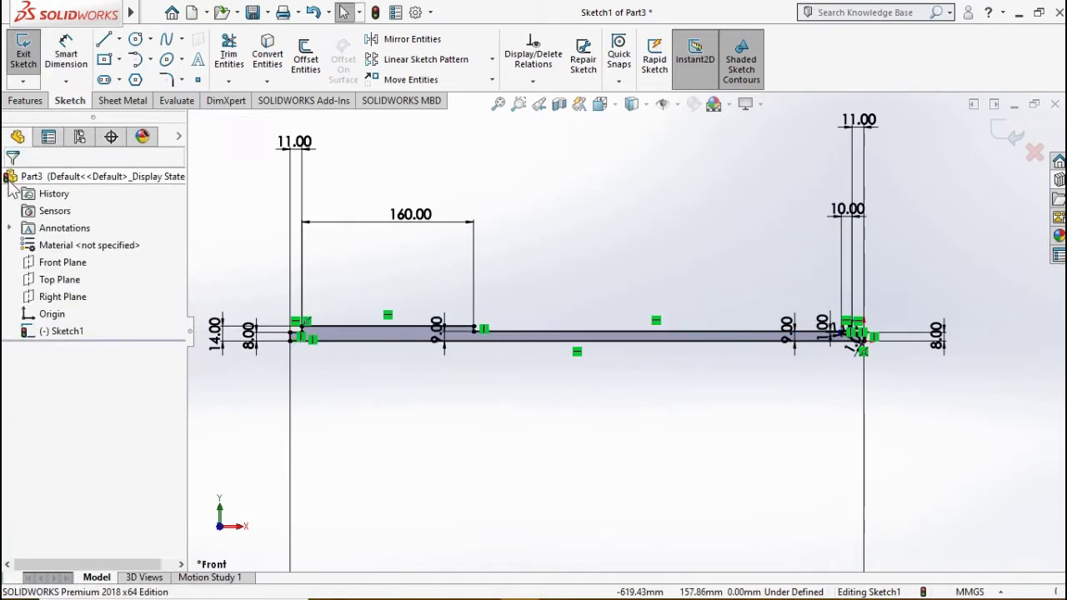
{"action": "left_click", "coordinate": [26, 100]}
{"action": "left_click", "coordinate": [76, 57]}
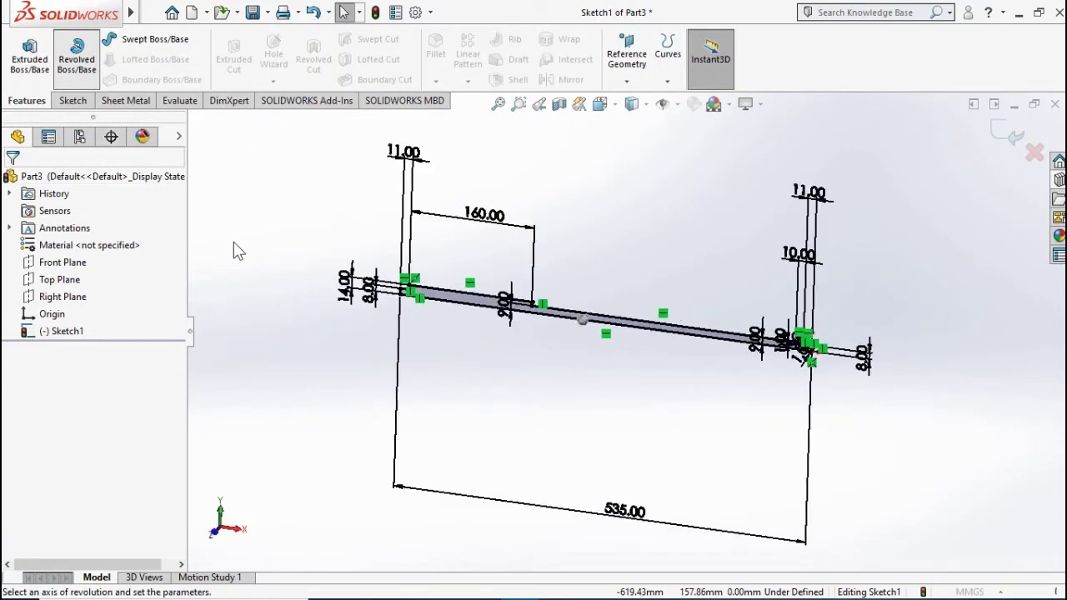
{"action": "left_click", "coordinate": [619, 313]}
{"action": "left_click", "coordinate": [12, 181]}
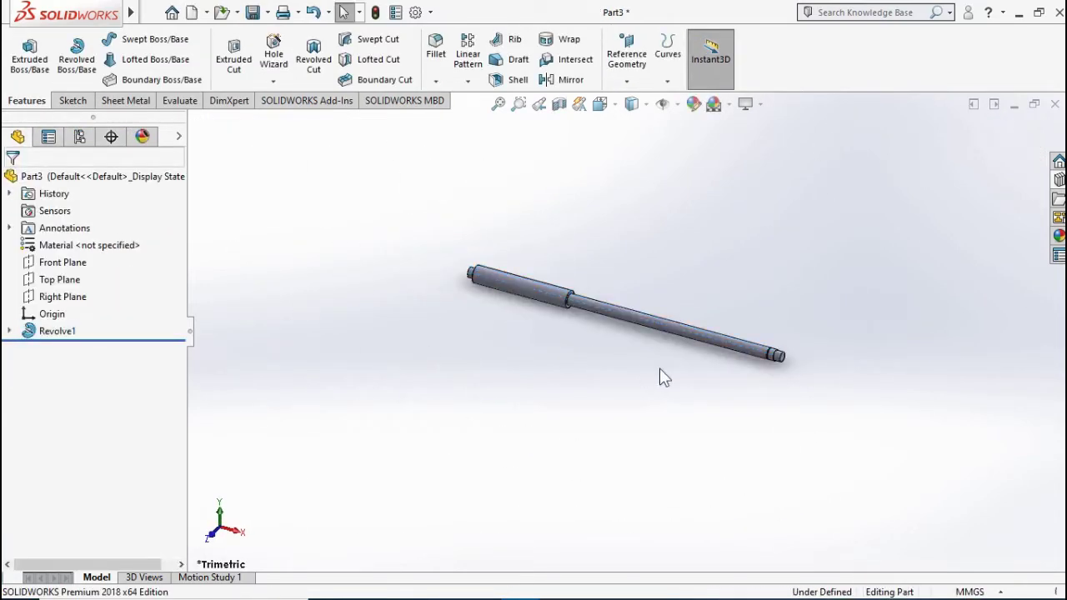
Chamfer the ring edge at the shaft's stepped end with a 0.5 mm distance.
{"action": "scroll", "coordinate": [740, 355], "scroll_direction": "down", "scroll_amount": 3}
{"action": "scroll", "coordinate": [755, 346], "scroll_direction": "down", "scroll_amount": 4}
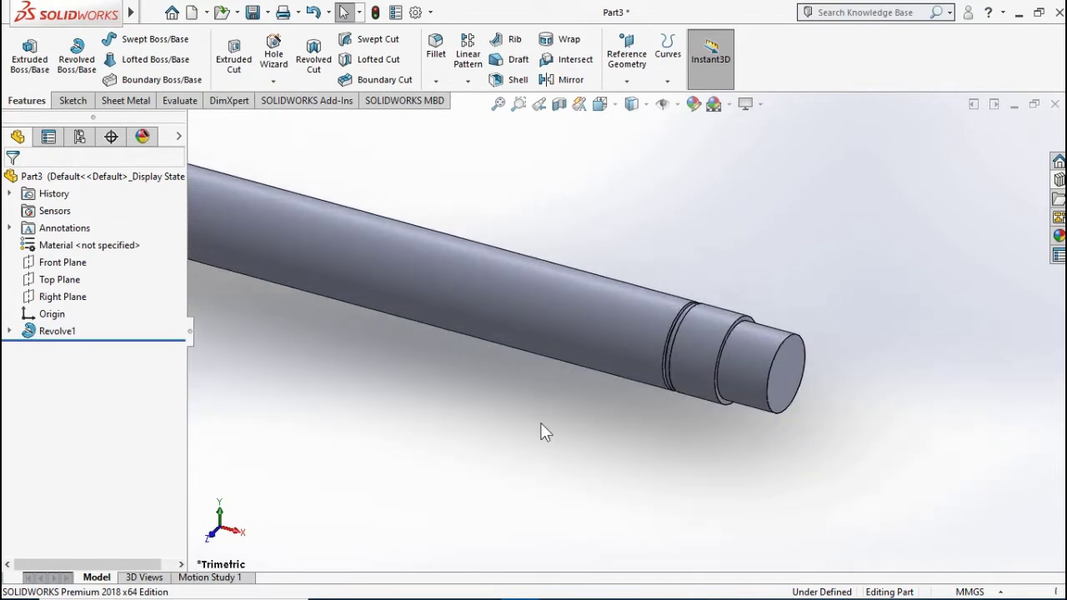
{"action": "scroll", "coordinate": [731, 326], "scroll_direction": "down", "scroll_amount": 3}
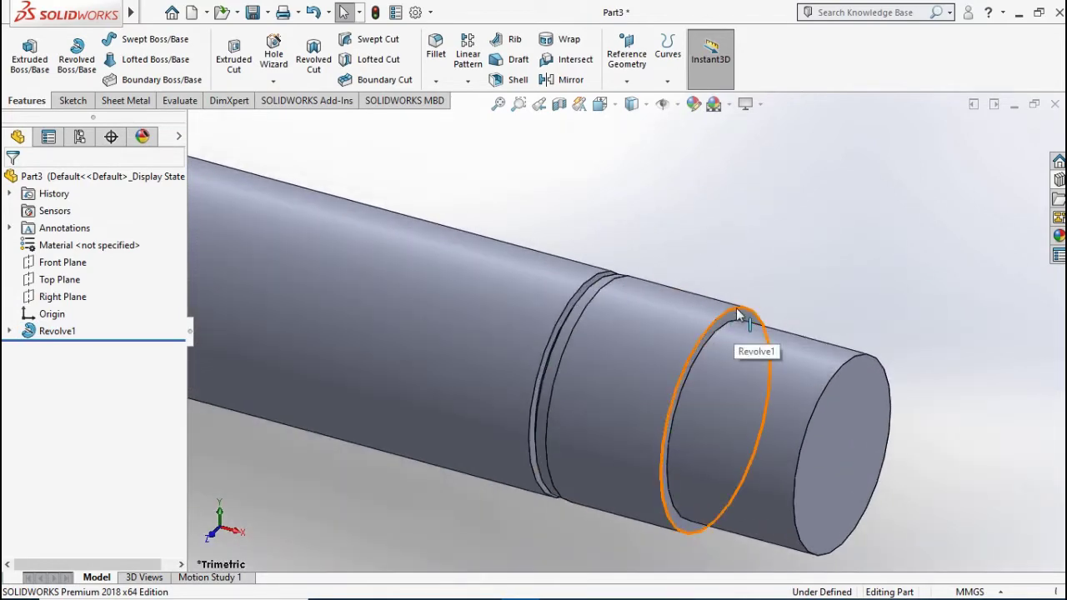
{"action": "left_click", "coordinate": [733, 325]}
{"action": "left_click", "coordinate": [837, 265]}
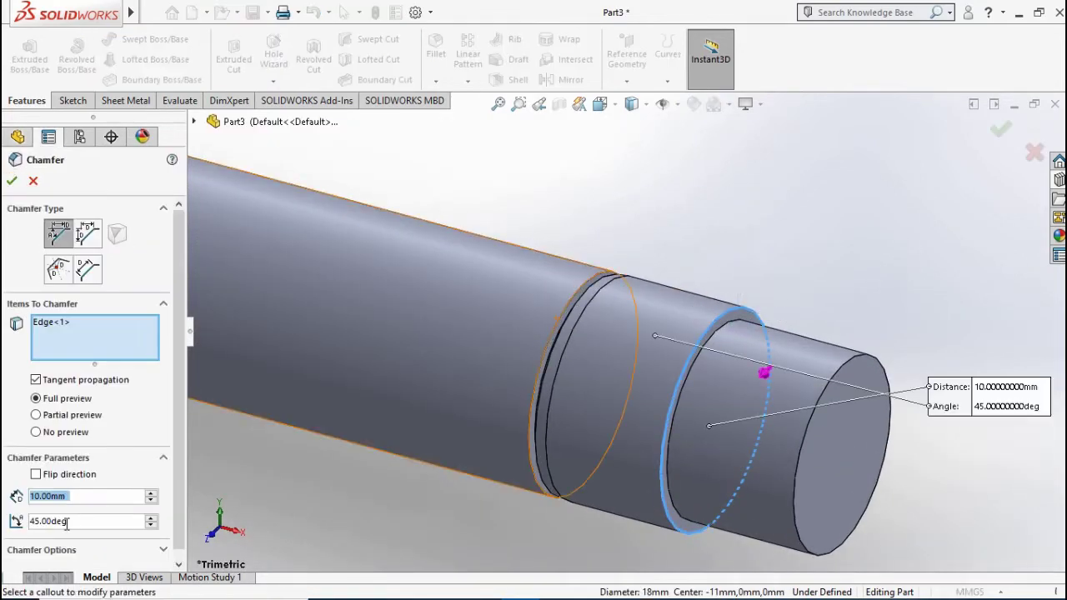
{"action": "type", "text": "0.5"}
{"action": "key", "text": "Return"}
{"action": "left_click", "coordinate": [11, 182]}
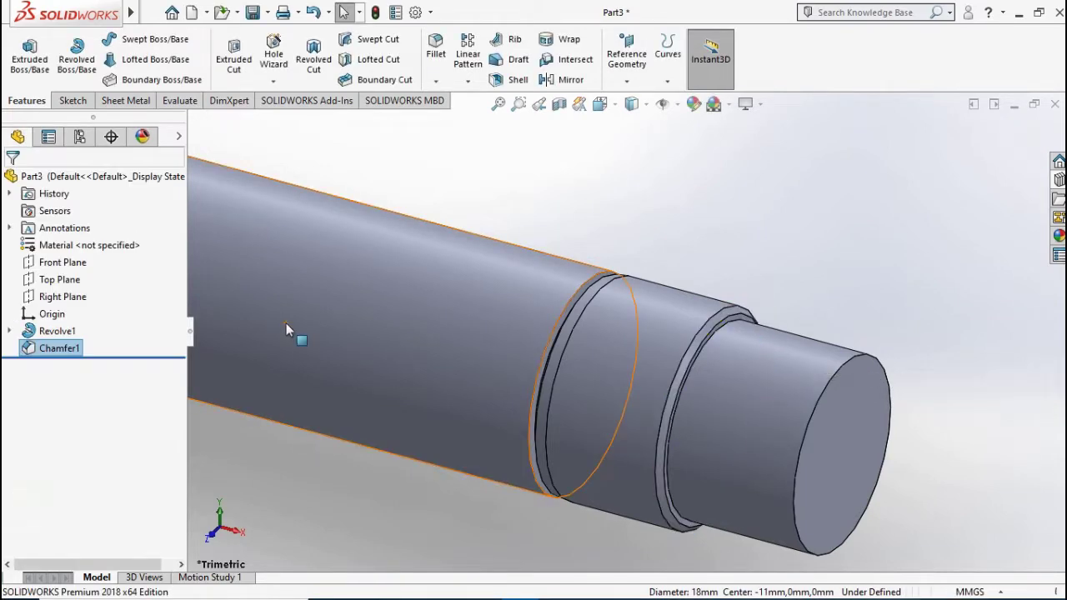
Add an M14x1.5 Metric Die thread to the shaft's end edge.
{"action": "left_click", "coordinate": [273, 81]}
{"action": "left_click", "coordinate": [284, 138]}
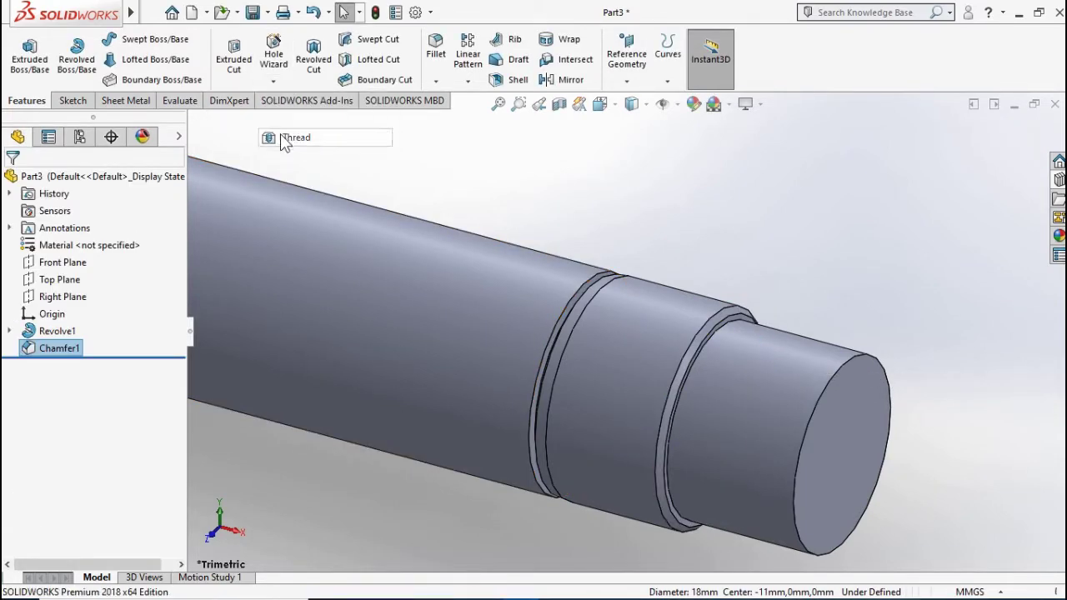
{"action": "left_click", "coordinate": [598, 292]}
{"action": "left_click", "coordinate": [55, 500]}
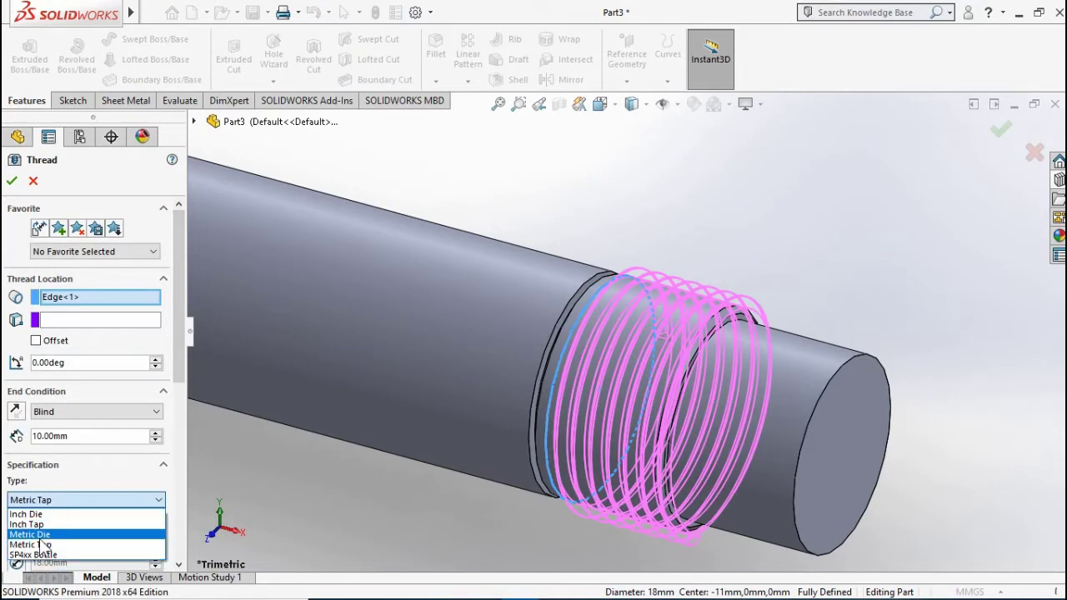
{"action": "left_click", "coordinate": [46, 535]}
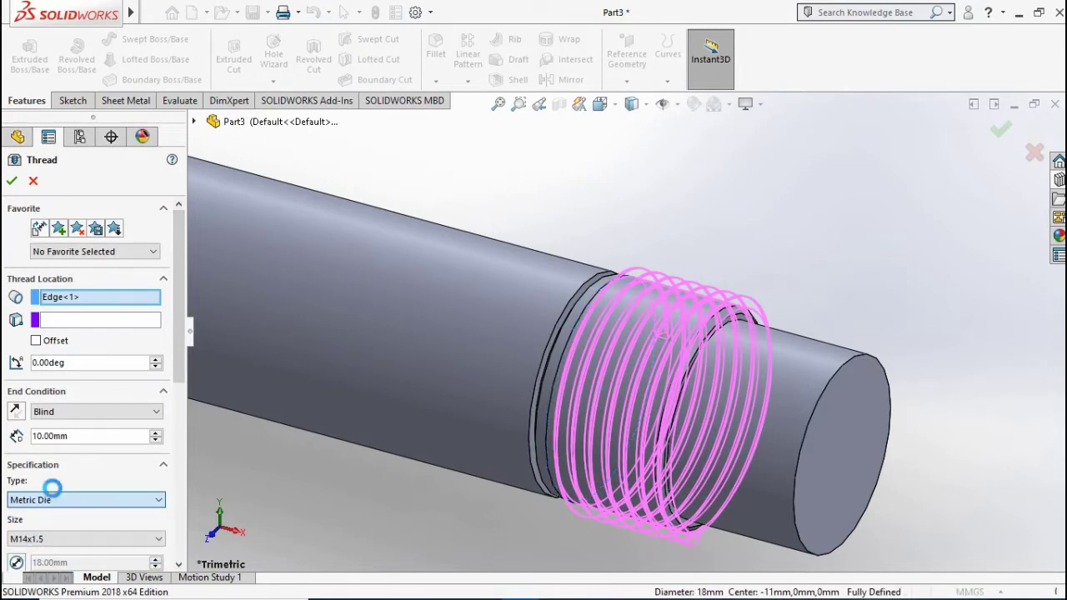
{"action": "left_click", "coordinate": [11, 182]}
{"action": "scroll", "coordinate": [401, 296], "scroll_direction": "up", "scroll_amount": 5}
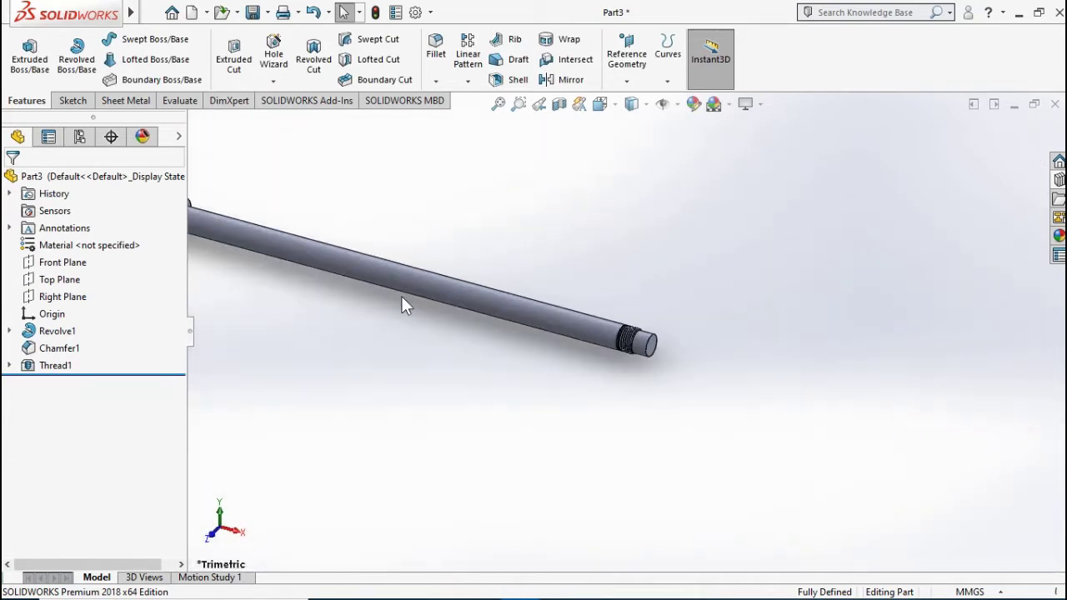
{"action": "scroll", "coordinate": [404, 278], "scroll_direction": "up", "scroll_amount": 3}
In isometric view, create Plane2 offset 9 mm from Top Plane and start a sketch on it.
{"action": "key", "text": "ctrl+7"}
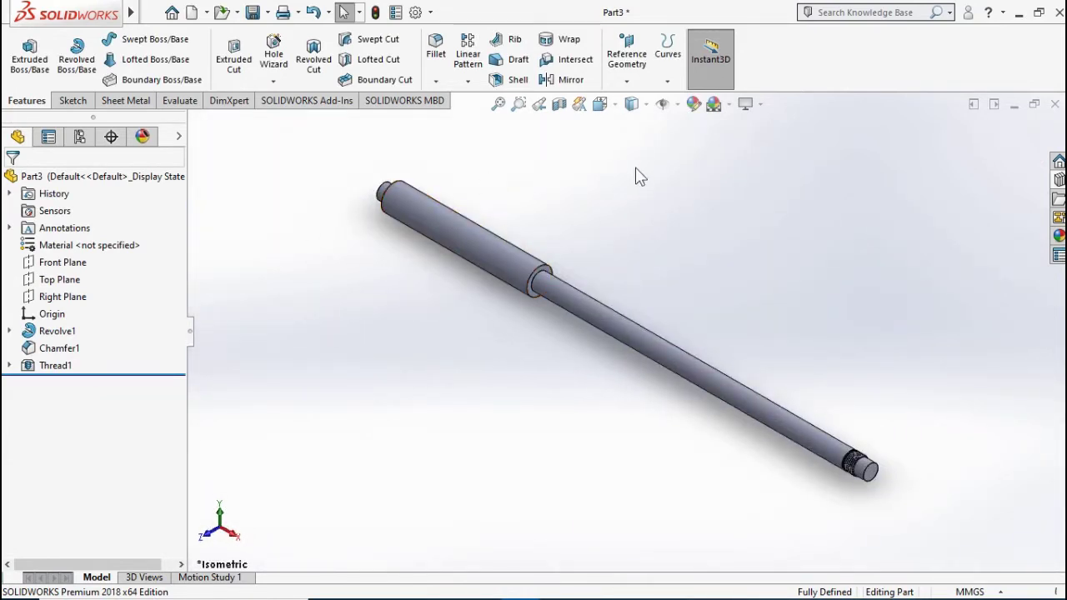
{"action": "left_click", "coordinate": [627, 55]}
{"action": "left_click", "coordinate": [635, 104]}
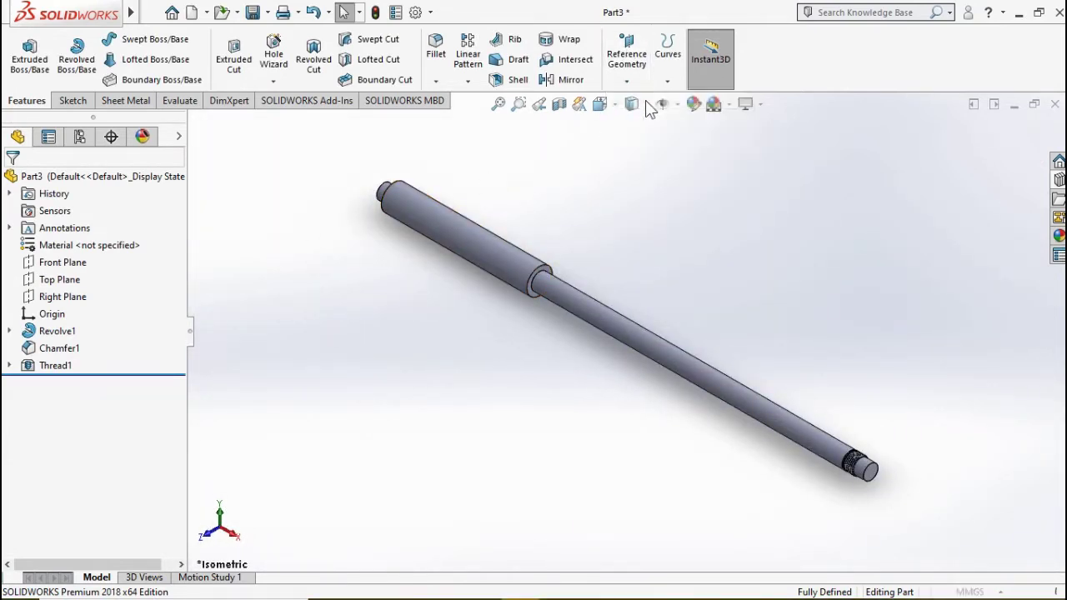
{"action": "left_click", "coordinate": [194, 122]}
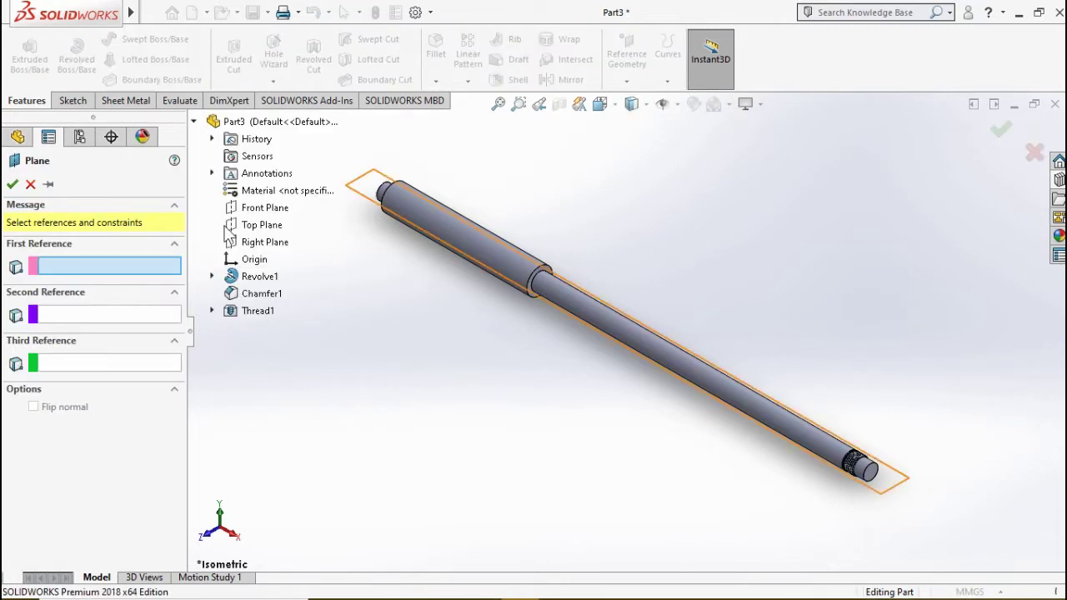
{"action": "left_click", "coordinate": [250, 229]}
{"action": "type", "text": "9"}
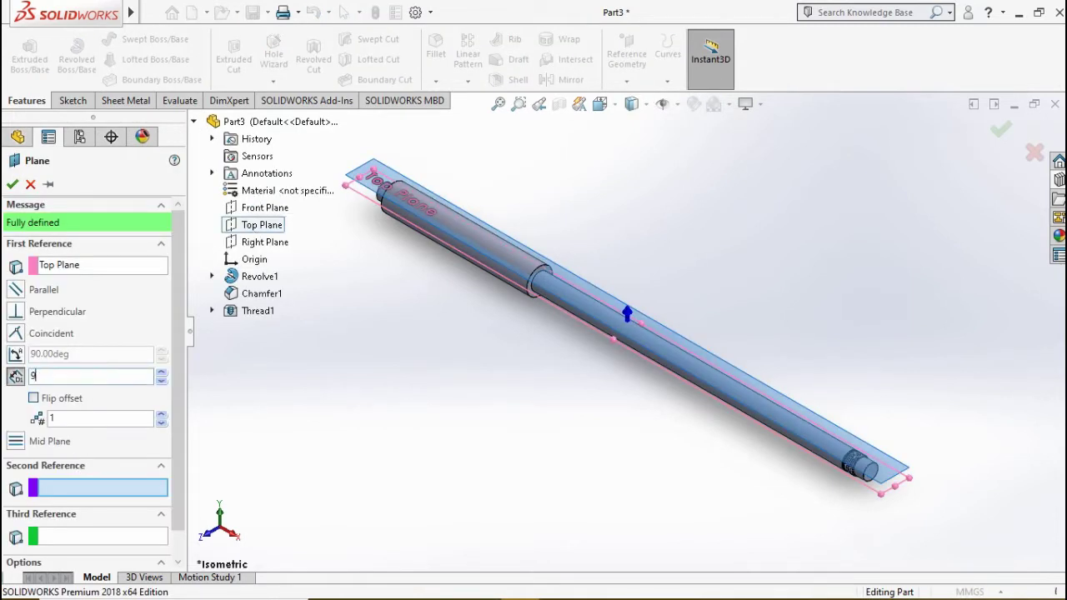
{"action": "key", "text": "Return"}
{"action": "left_click", "coordinate": [13, 184]}
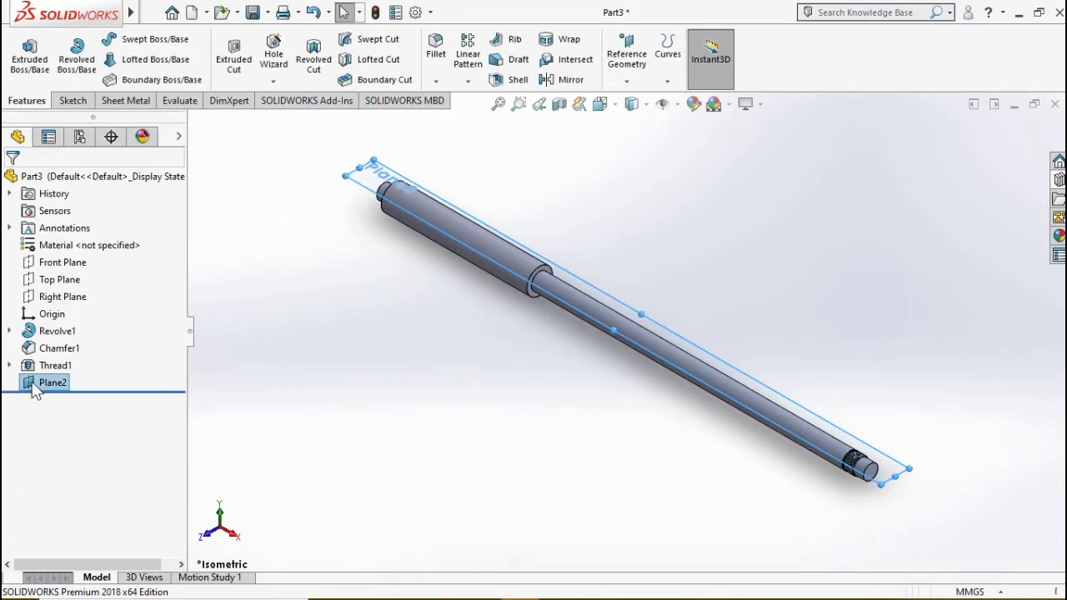
{"action": "right_click", "coordinate": [52, 382]}
{"action": "left_click", "coordinate": [72, 221]}
Turn the view normal to the sketch and draw the first two straight slots on the thin shaft section.
{"action": "right_click", "coordinate": [52, 399]}
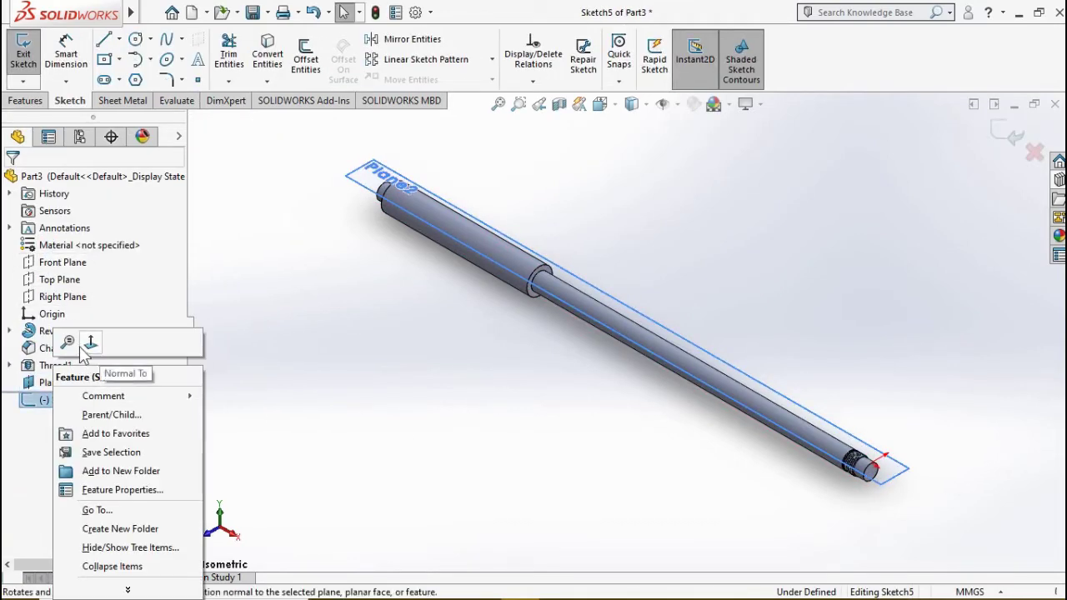
{"action": "left_click", "coordinate": [89, 343]}
{"action": "scroll", "coordinate": [613, 350], "scroll_direction": "down", "scroll_amount": 2}
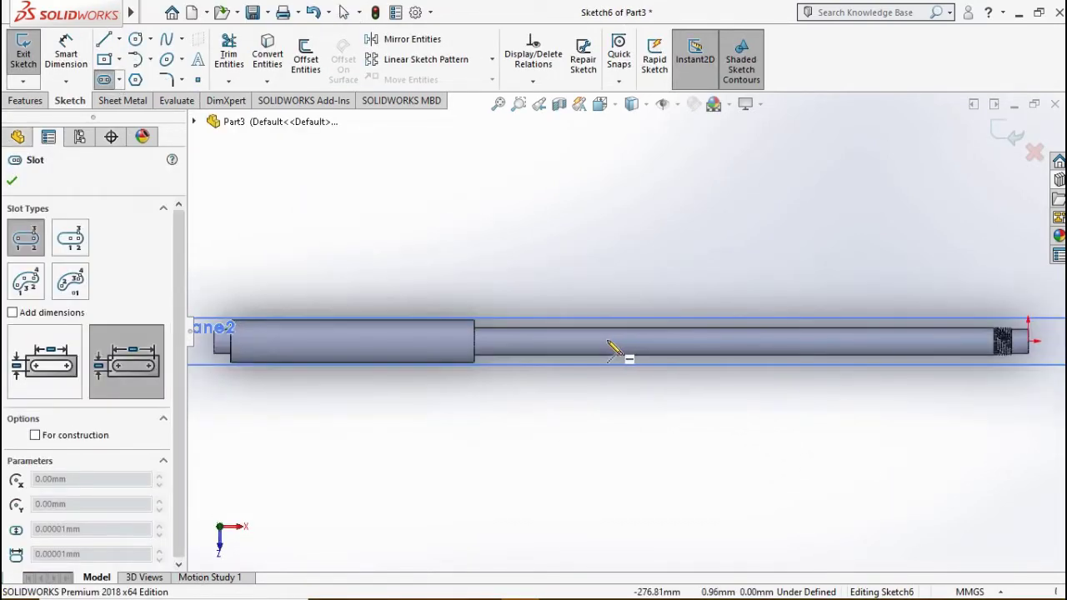
{"action": "left_click", "coordinate": [491, 342]}
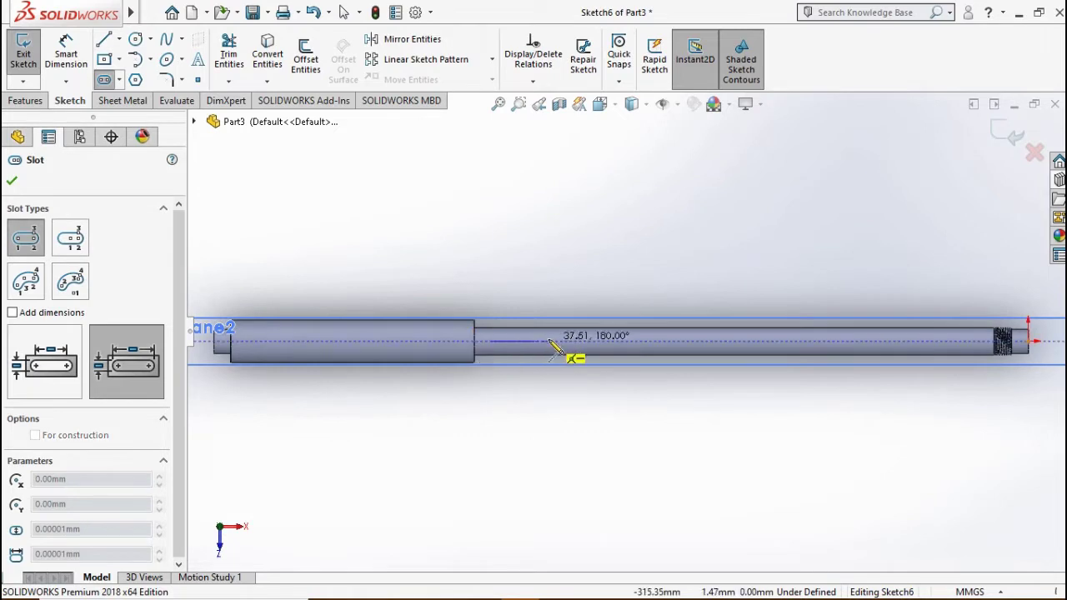
{"action": "left_click", "coordinate": [533, 341]}
{"action": "left_click", "coordinate": [530, 348]}
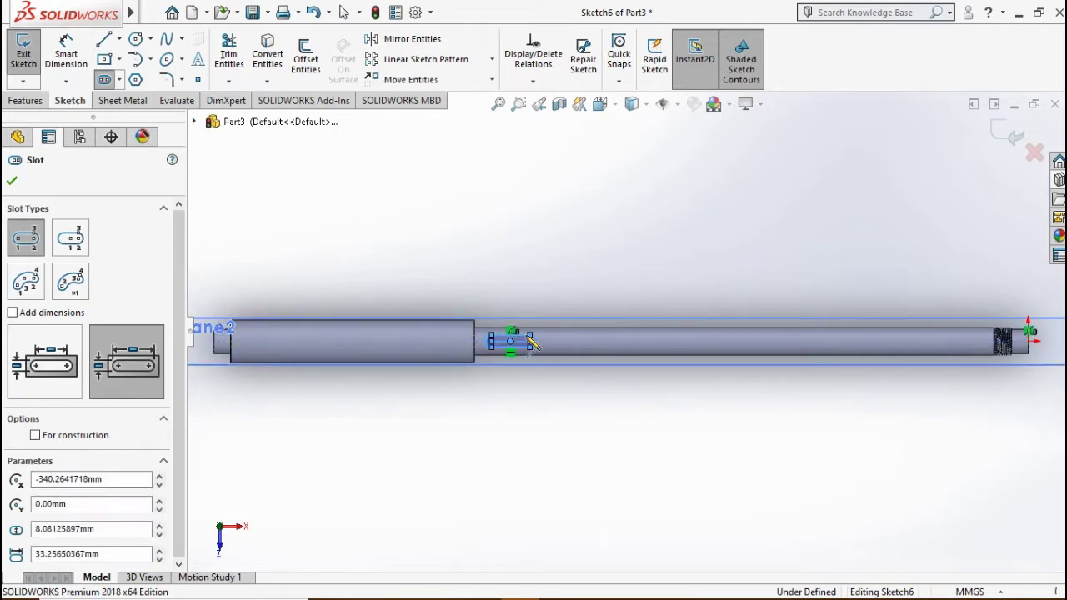
{"action": "left_click", "coordinate": [590, 342]}
{"action": "left_click", "coordinate": [640, 341]}
{"action": "left_click", "coordinate": [643, 345]}
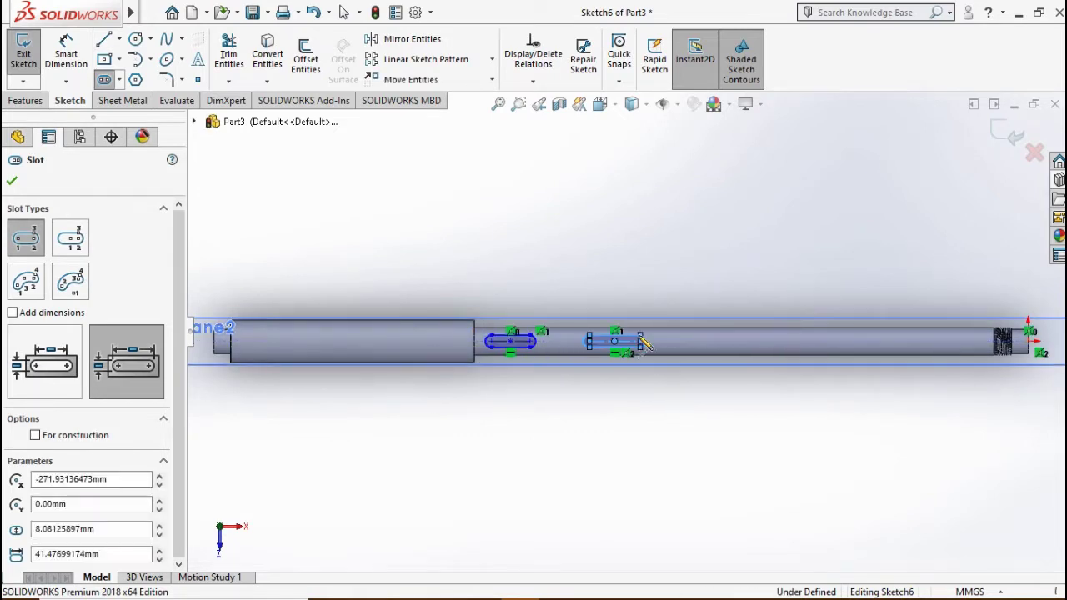
Draw the remaining four straight slots along the shaft toward the threaded end.
{"action": "left_click", "coordinate": [702, 341]}
{"action": "left_click", "coordinate": [758, 341]}
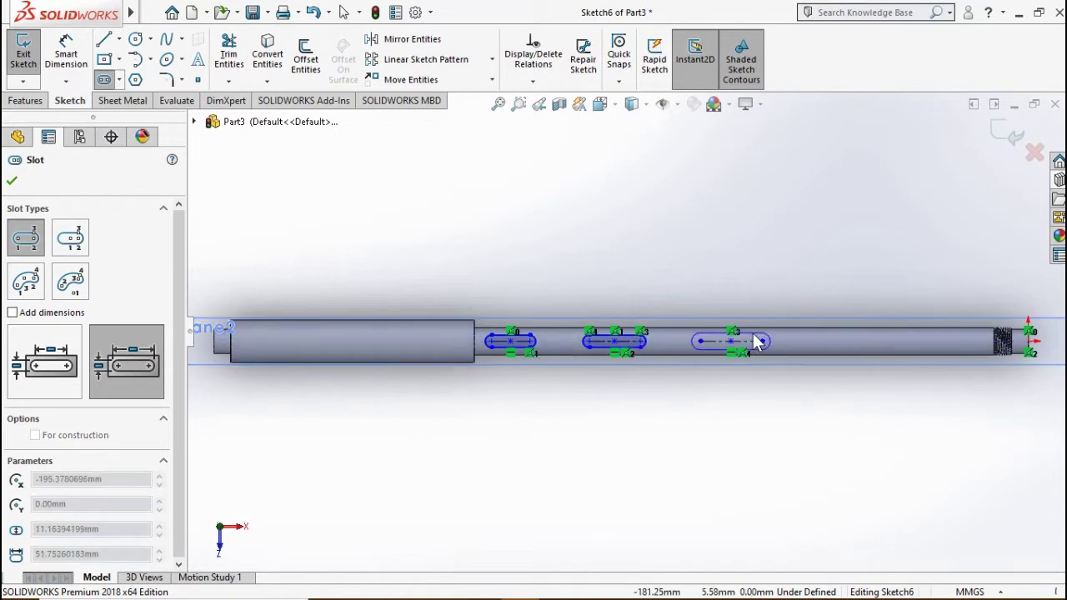
{"action": "left_click", "coordinate": [760, 345]}
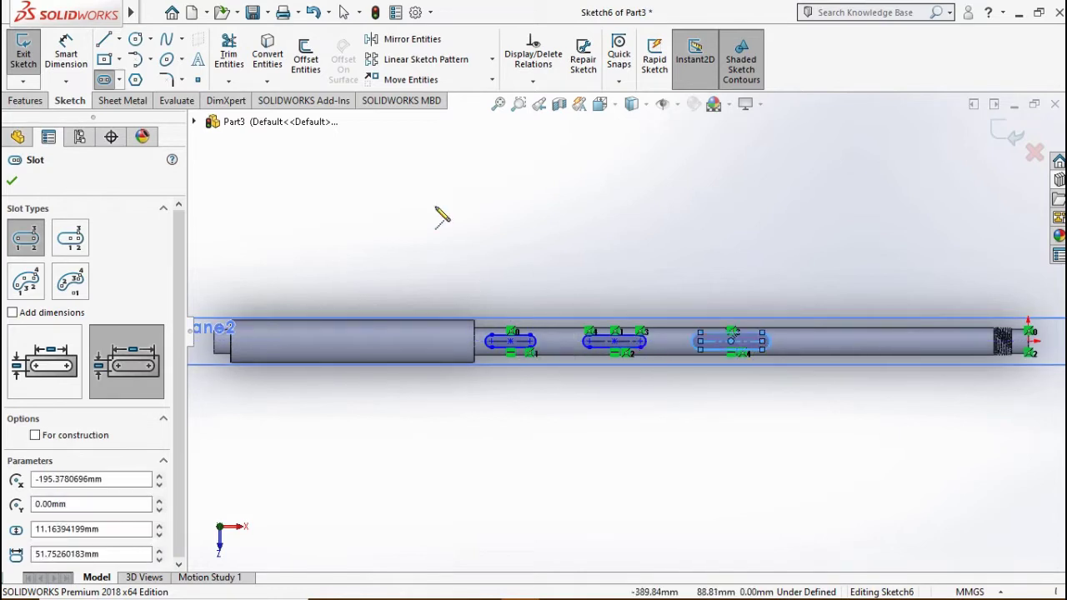
{"action": "left_click", "coordinate": [819, 342]}
{"action": "left_click", "coordinate": [846, 342]}
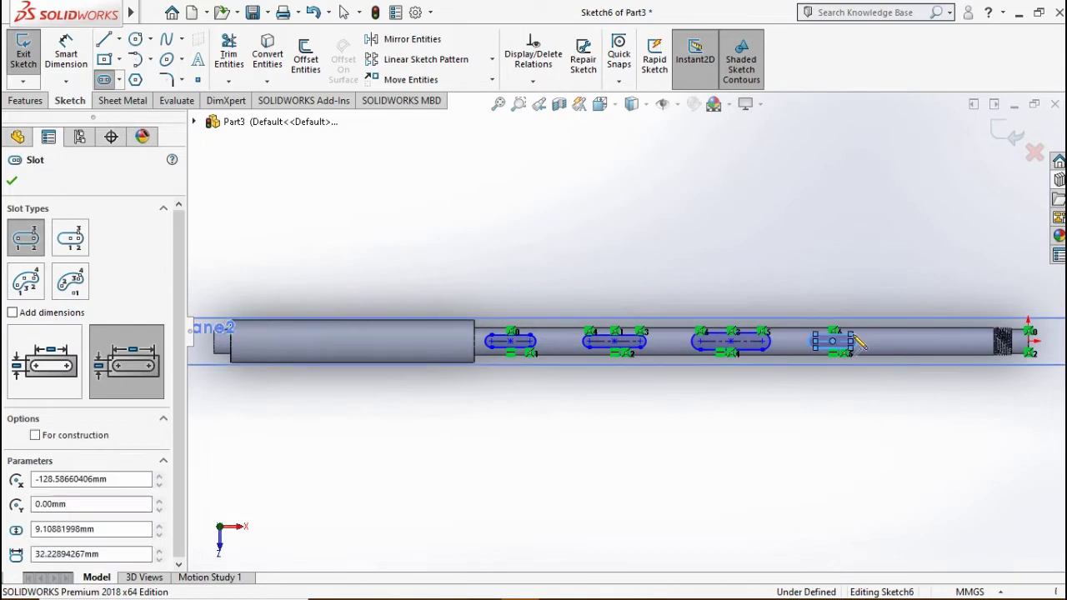
{"action": "left_click", "coordinate": [884, 350]}
{"action": "left_click", "coordinate": [876, 342]}
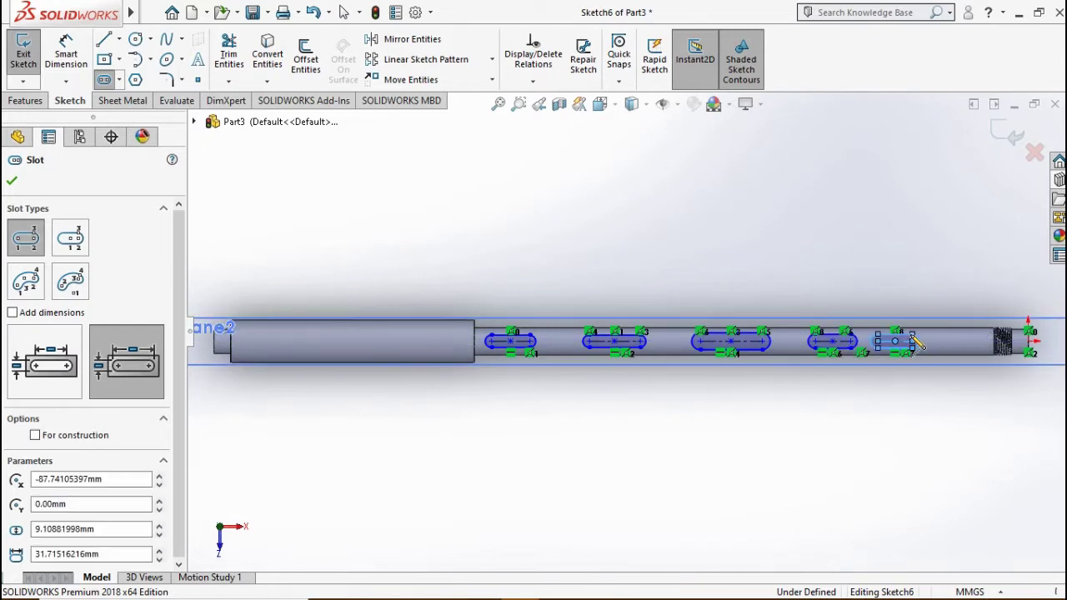
{"action": "left_click", "coordinate": [967, 344]}
{"action": "left_click", "coordinate": [948, 342]}
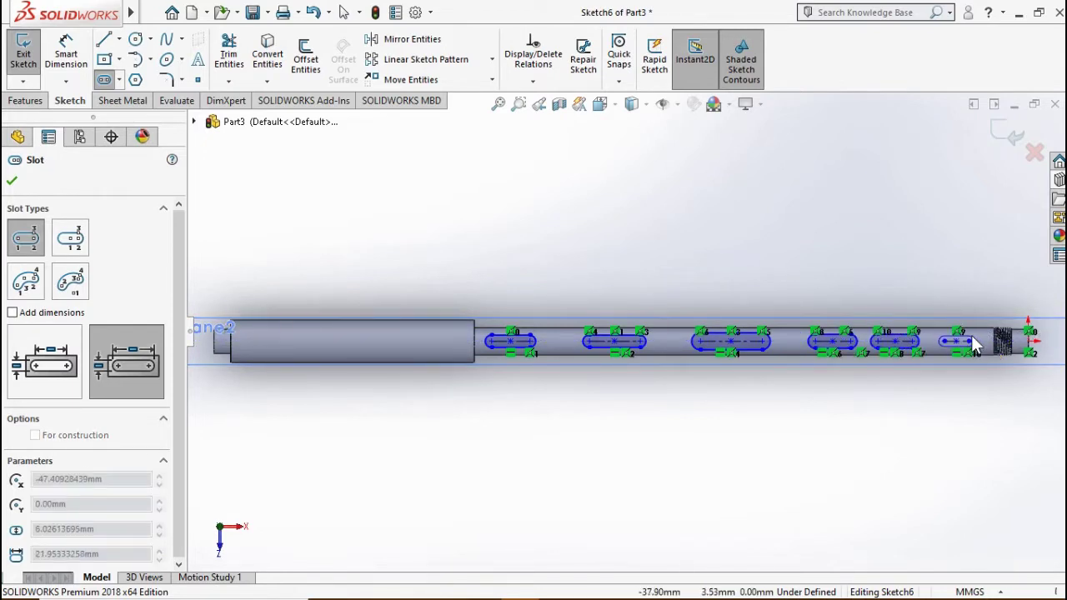
{"action": "left_click", "coordinate": [106, 81]}
Make all six slots equal in size.
{"action": "left_click_drag", "start_coordinate": [902, 520], "coordinate": [483, 185]}
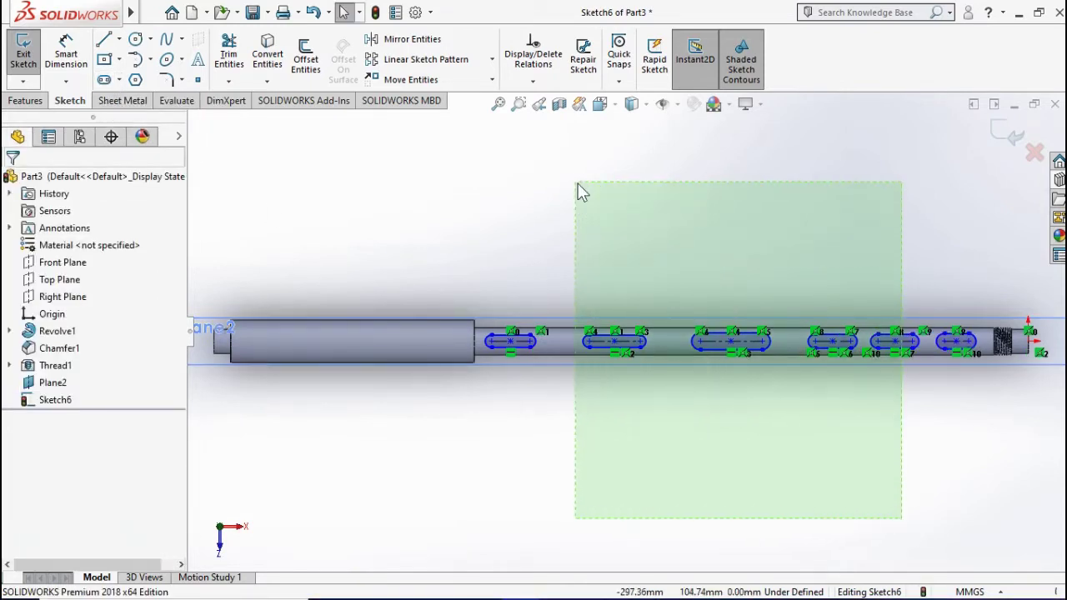
{"action": "scroll", "coordinate": [151, 262], "scroll_direction": "down", "scroll_amount": 3}
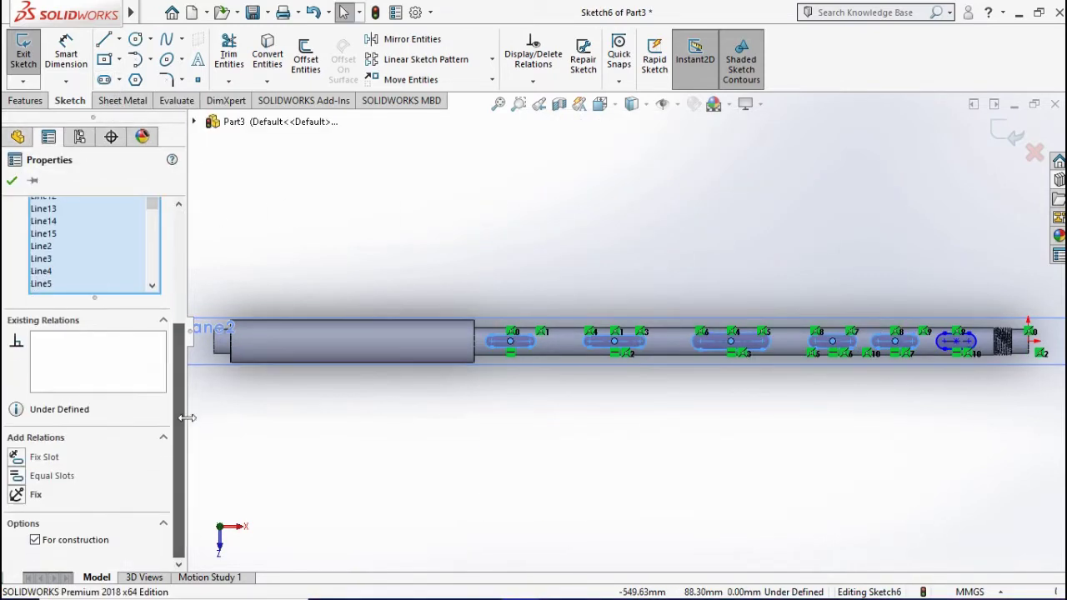
{"action": "left_click", "coordinate": [33, 479]}
{"action": "left_click", "coordinate": [12, 180]}
Dimension the first slot: 6 mm offset from the shoulder, 20 mm length, R3 end radius.
{"action": "left_click", "coordinate": [66, 52]}
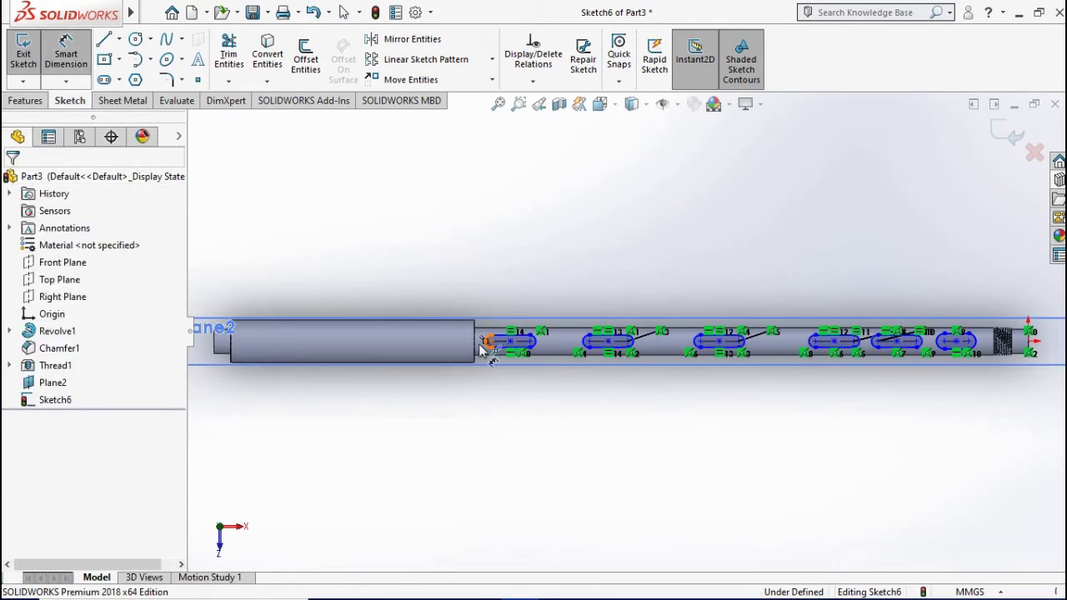
{"action": "left_click", "coordinate": [481, 343]}
{"action": "left_click", "coordinate": [481, 246]}
{"action": "key", "text": "Return"}
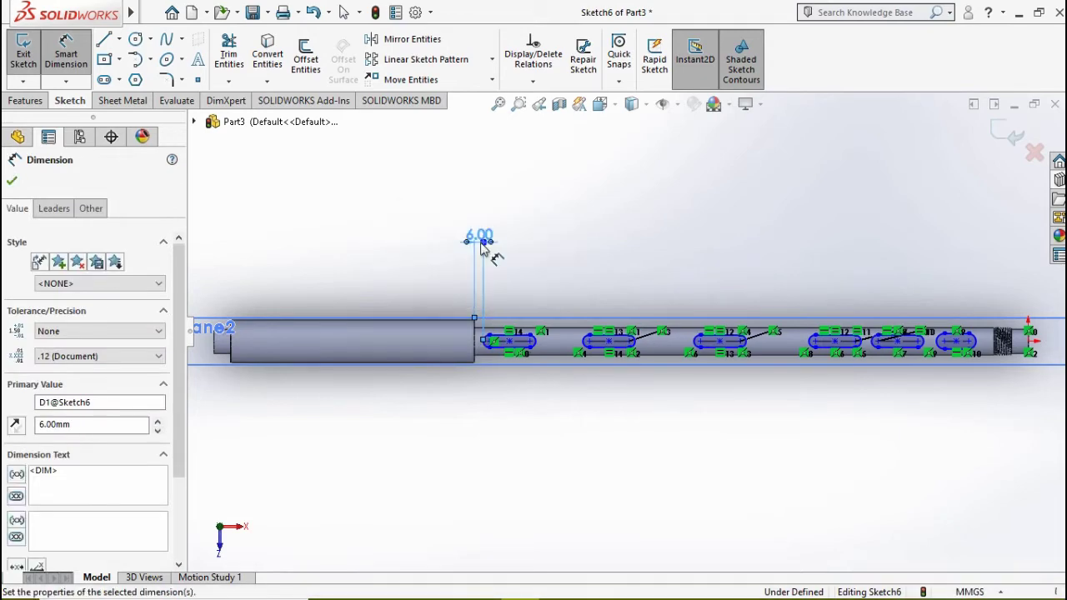
{"action": "left_click", "coordinate": [518, 348]}
{"action": "left_click", "coordinate": [518, 446]}
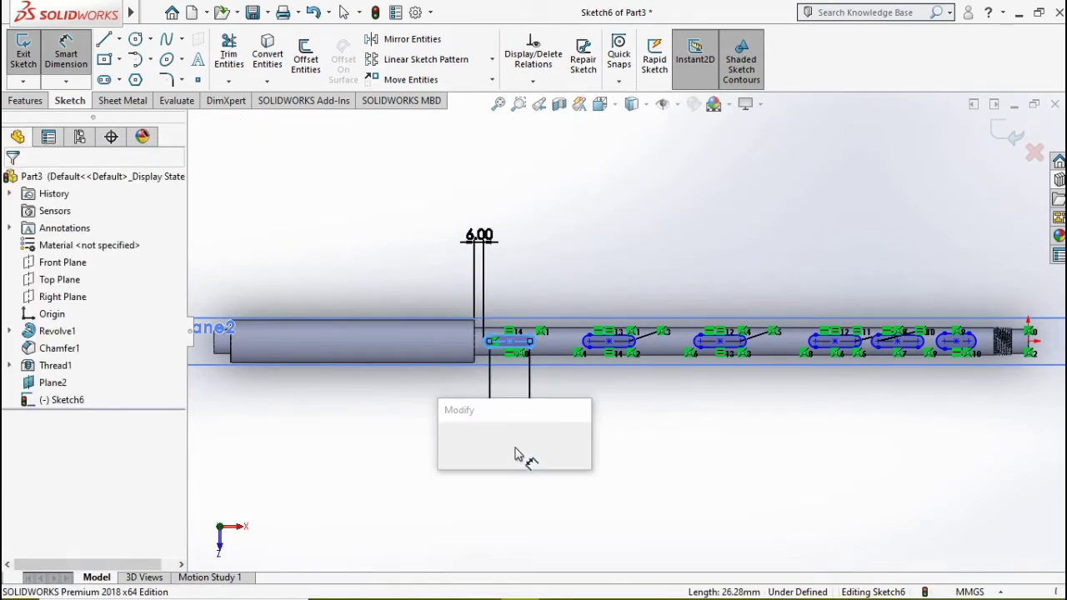
{"action": "type", "text": "20"}
{"action": "key", "text": "Return"}
{"action": "left_click", "coordinate": [521, 347]}
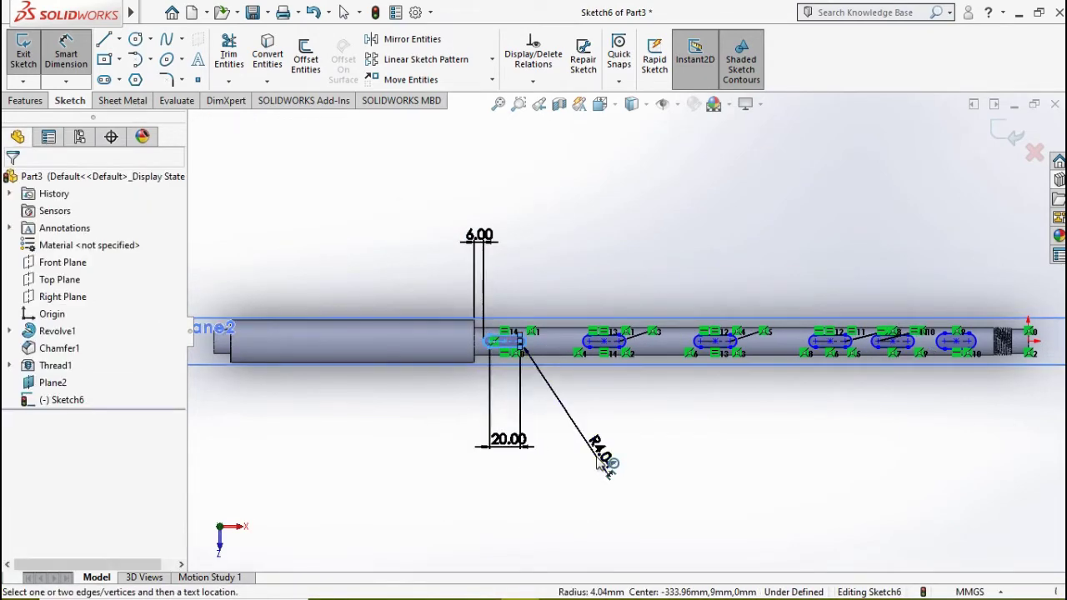
{"action": "left_click", "coordinate": [595, 442]}
{"action": "type", "text": "3"}
{"action": "key", "text": "Return"}
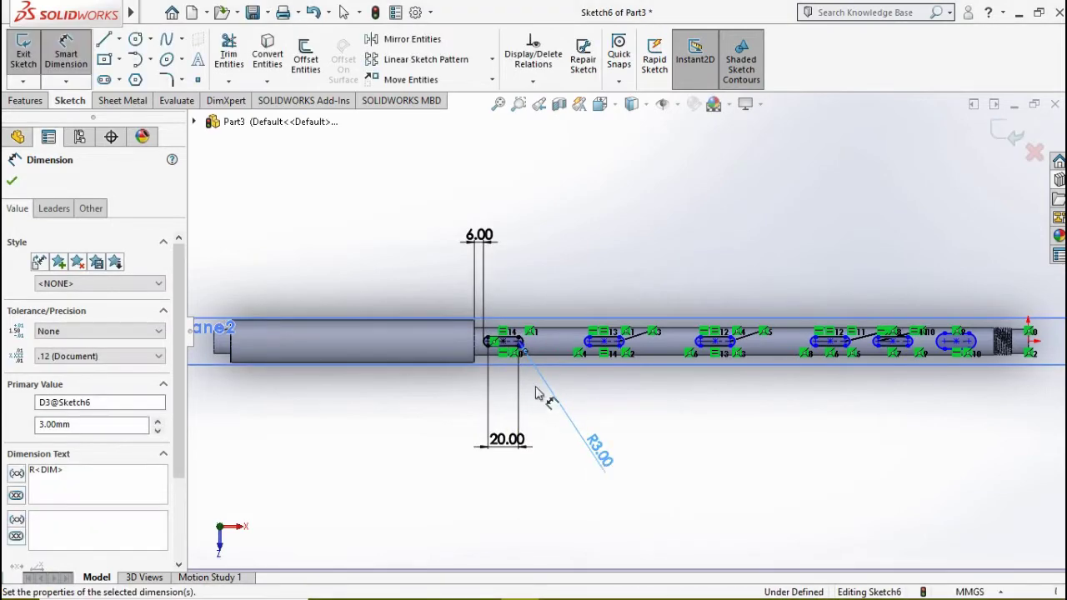
Dimension the slot spacings of 45 mm and 50 mm.
{"action": "scroll", "coordinate": [504, 332], "scroll_direction": "down", "scroll_amount": 4}
{"action": "scroll", "coordinate": [504, 332], "scroll_direction": "down", "scroll_amount": 2}
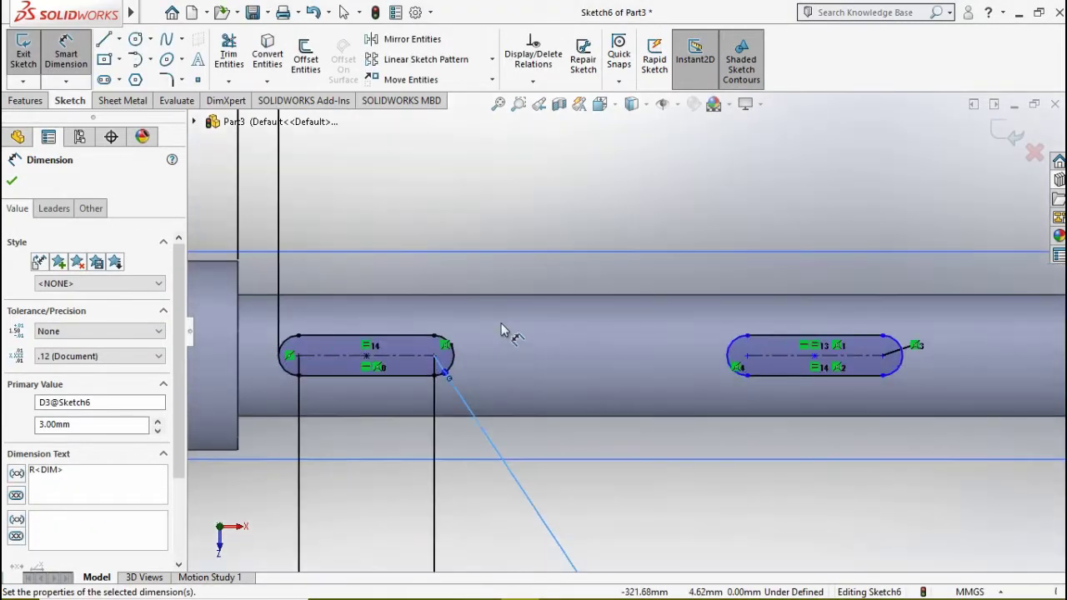
{"action": "left_click", "coordinate": [454, 358]}
{"action": "left_click", "coordinate": [729, 357]}
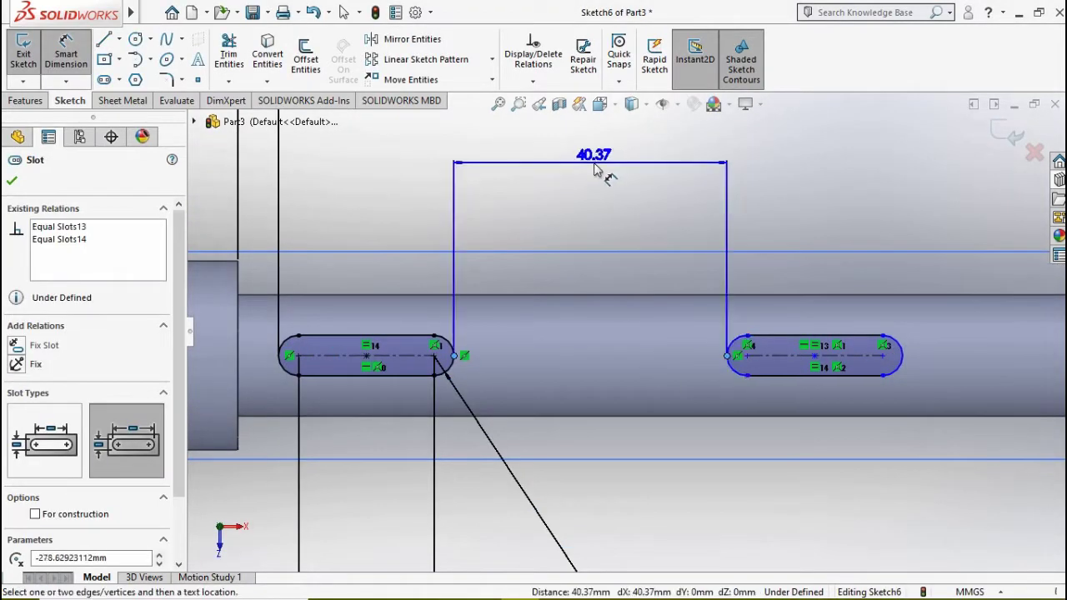
{"action": "left_click", "coordinate": [594, 170]}
{"action": "type", "text": "45"}
{"action": "key", "text": "Return"}
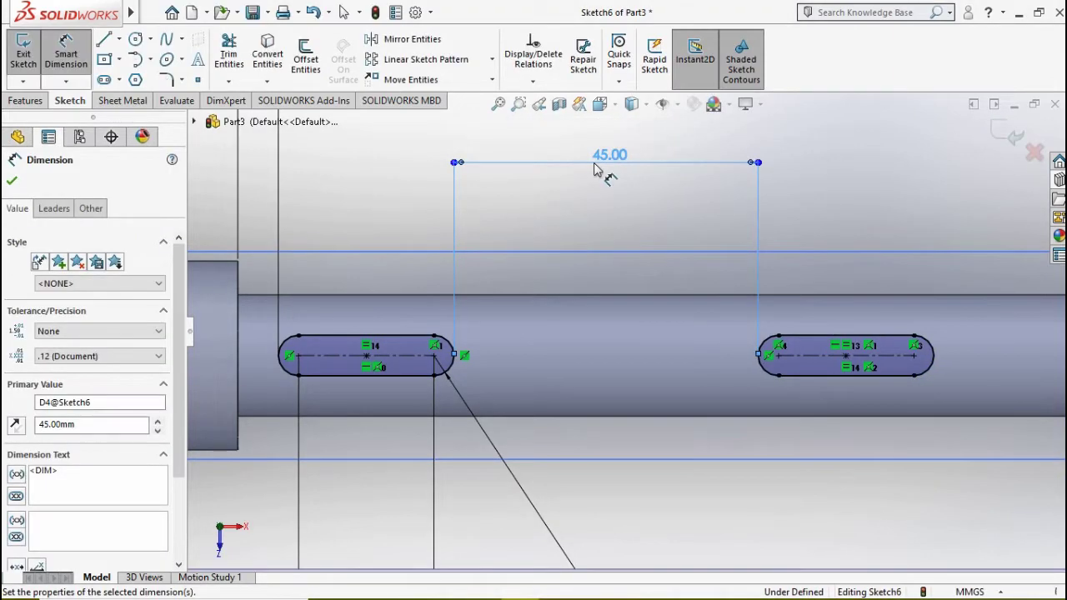
{"action": "scroll", "coordinate": [786, 341], "scroll_direction": "up", "scroll_amount": 3}
{"action": "scroll", "coordinate": [784, 343], "scroll_direction": "down", "scroll_amount": 3}
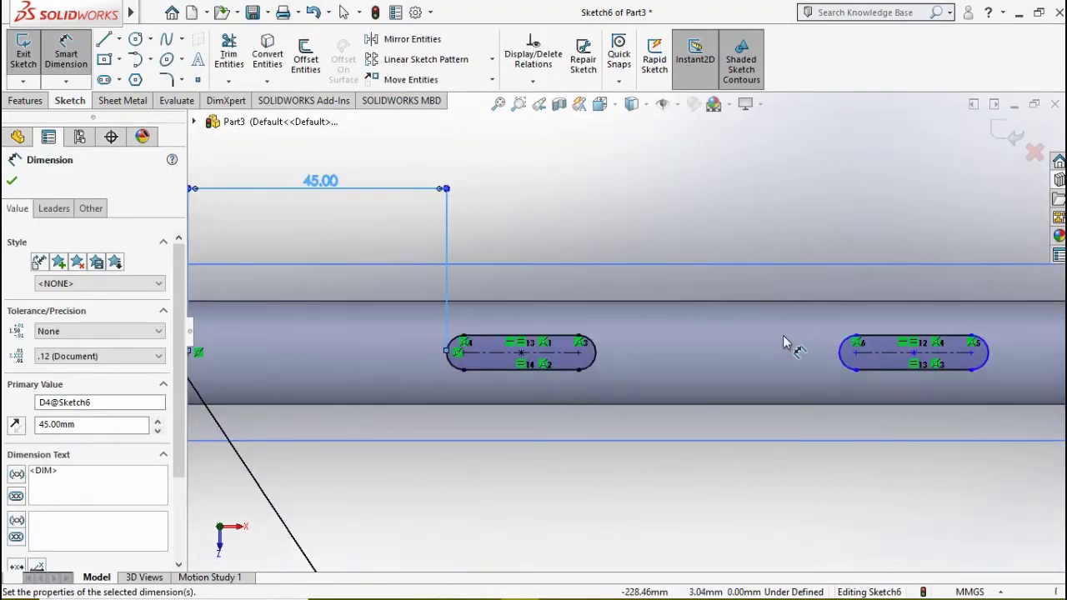
{"action": "left_click", "coordinate": [595, 356]}
{"action": "left_click", "coordinate": [843, 354]}
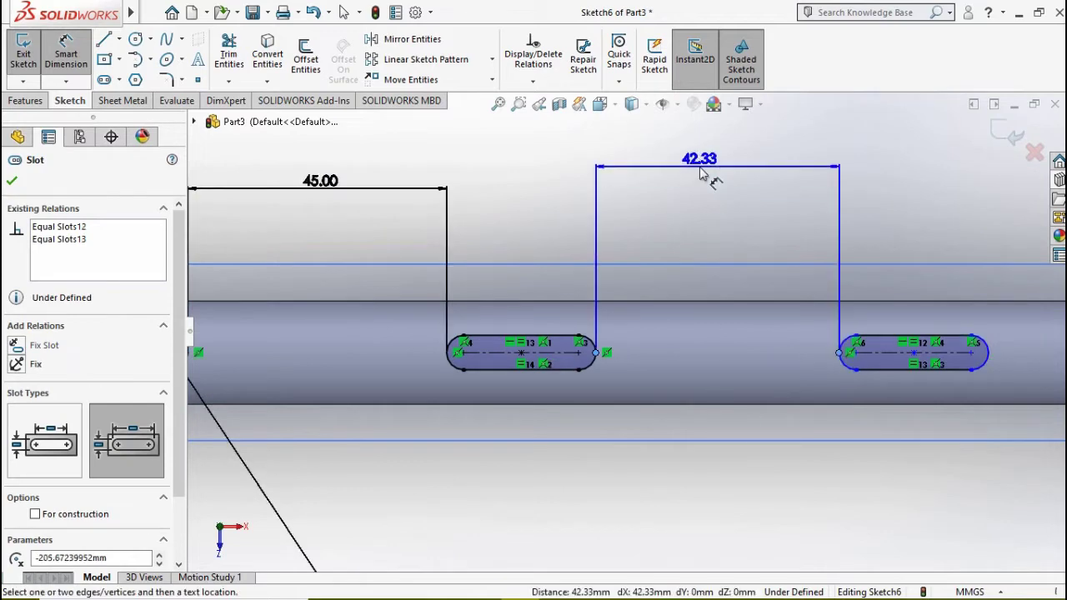
{"action": "left_click", "coordinate": [700, 167]}
{"action": "type", "text": "50"}
{"action": "key", "text": "Return"}
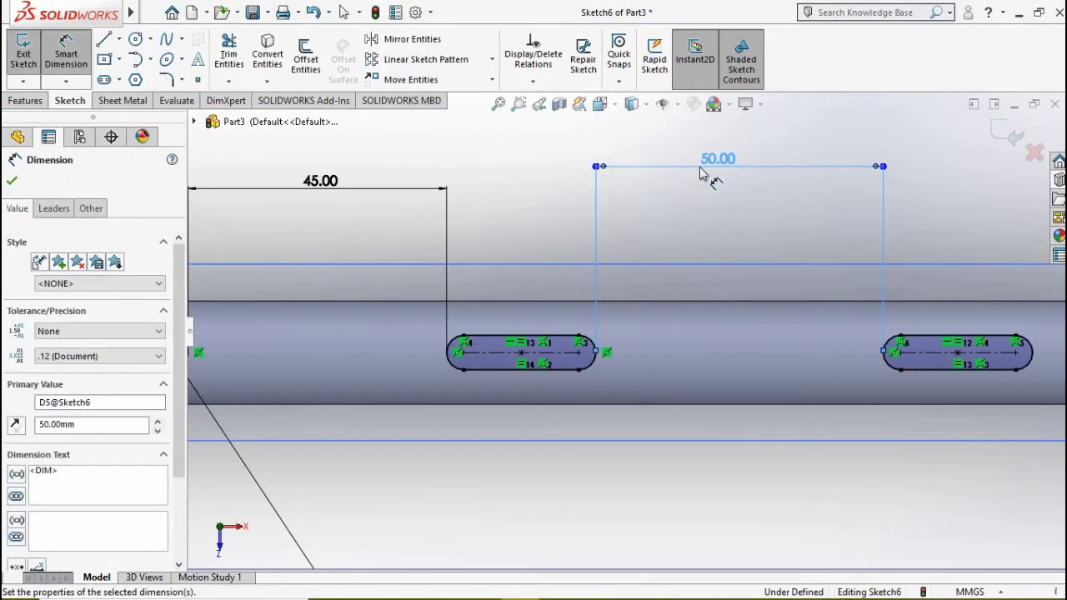
Dimension the next slot spacings of 13 mm and 35 mm.
{"action": "scroll", "coordinate": [833, 283], "scroll_direction": "up", "scroll_amount": 3}
{"action": "scroll", "coordinate": [845, 292], "scroll_direction": "down", "scroll_amount": 3}
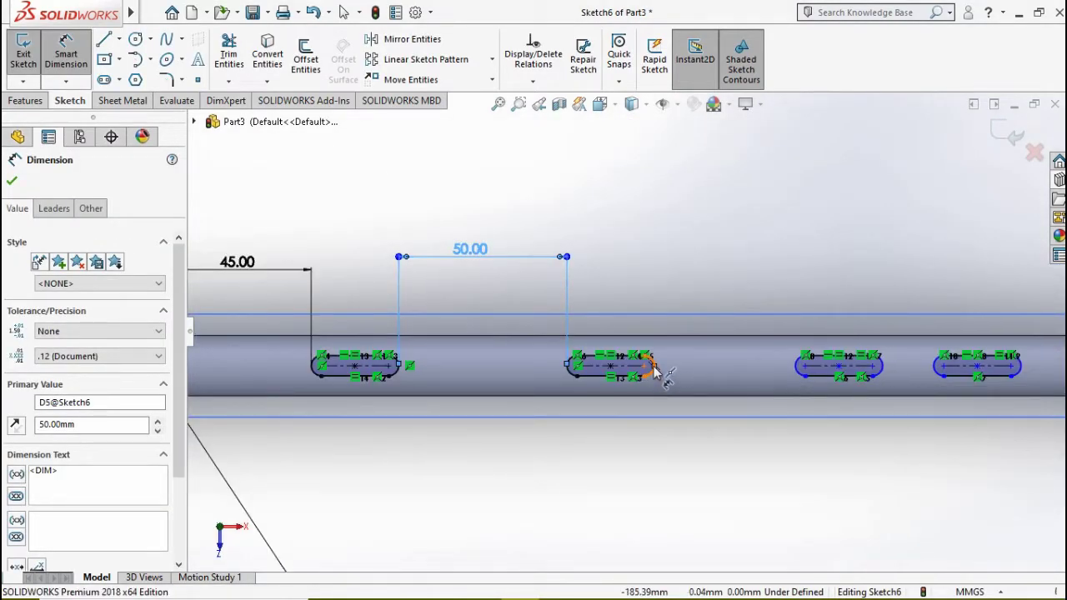
{"action": "left_click", "coordinate": [653, 368]}
{"action": "left_click", "coordinate": [799, 365]}
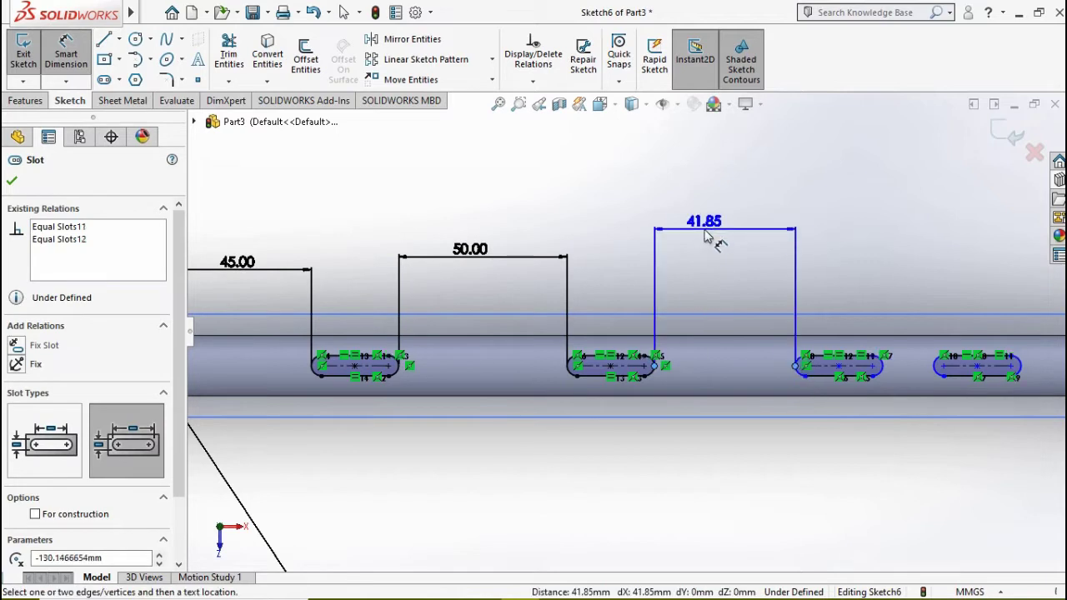
{"action": "left_click", "coordinate": [704, 236]}
{"action": "type", "text": "13"}
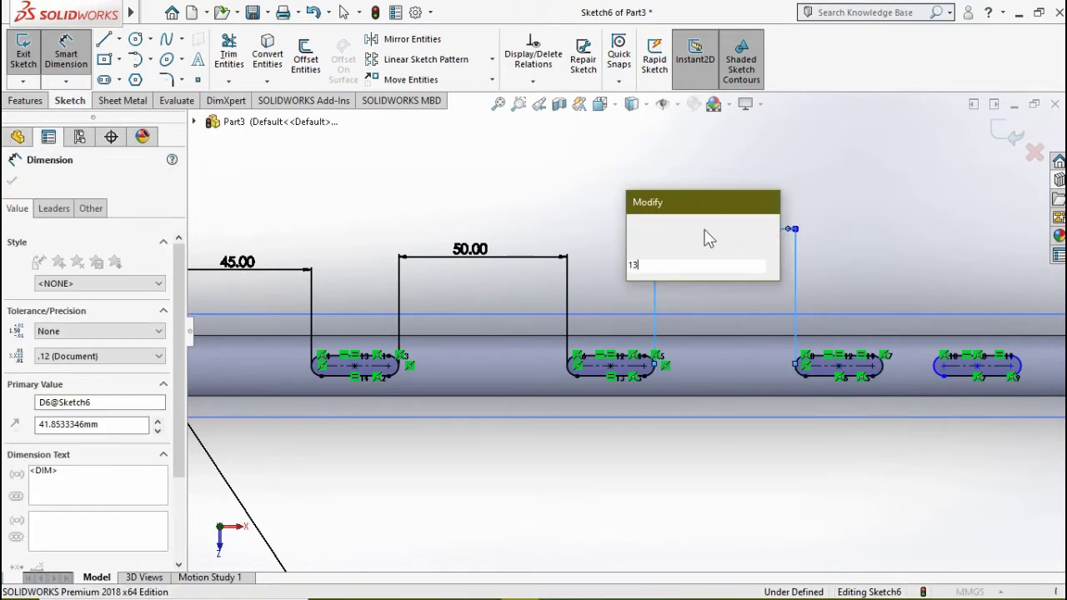
{"action": "key", "text": "Return"}
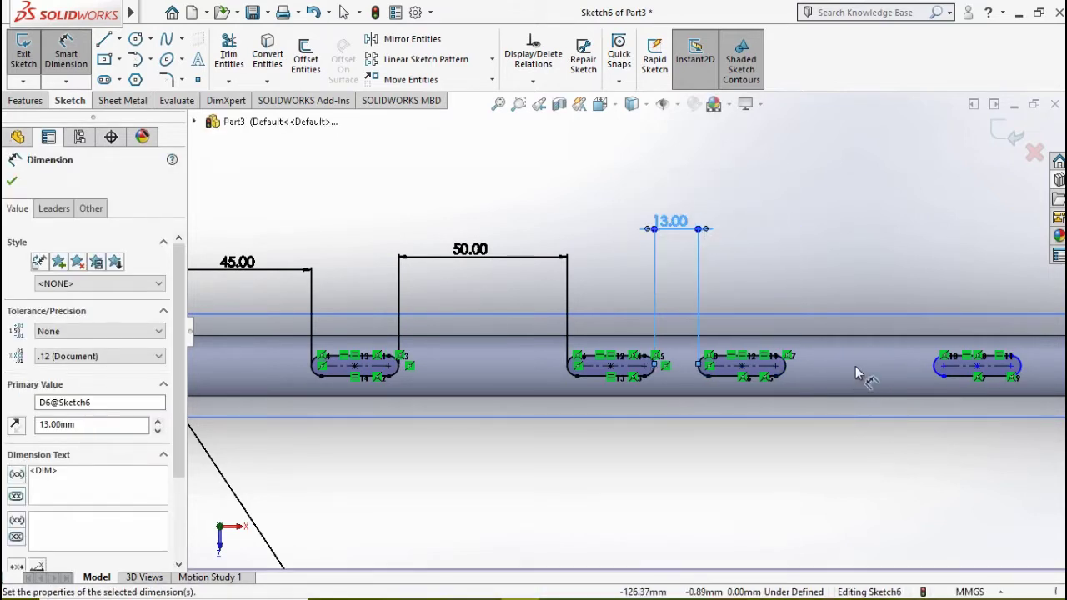
{"action": "scroll", "coordinate": [857, 364], "scroll_direction": "down", "scroll_amount": 2}
{"action": "scroll", "coordinate": [728, 326], "scroll_direction": "down", "scroll_amount": 3}
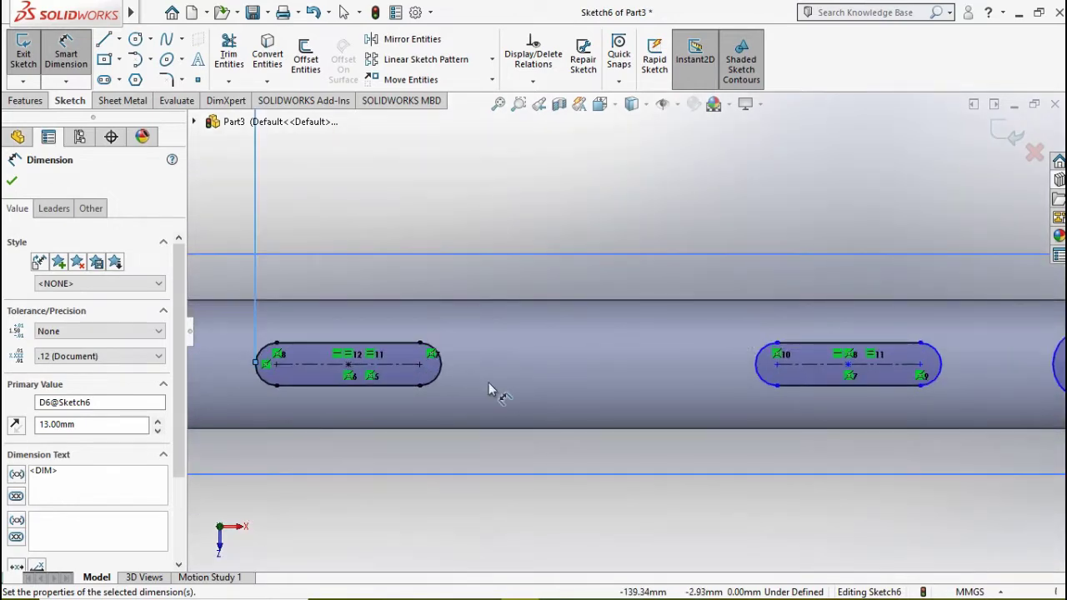
{"action": "left_click", "coordinate": [444, 372]}
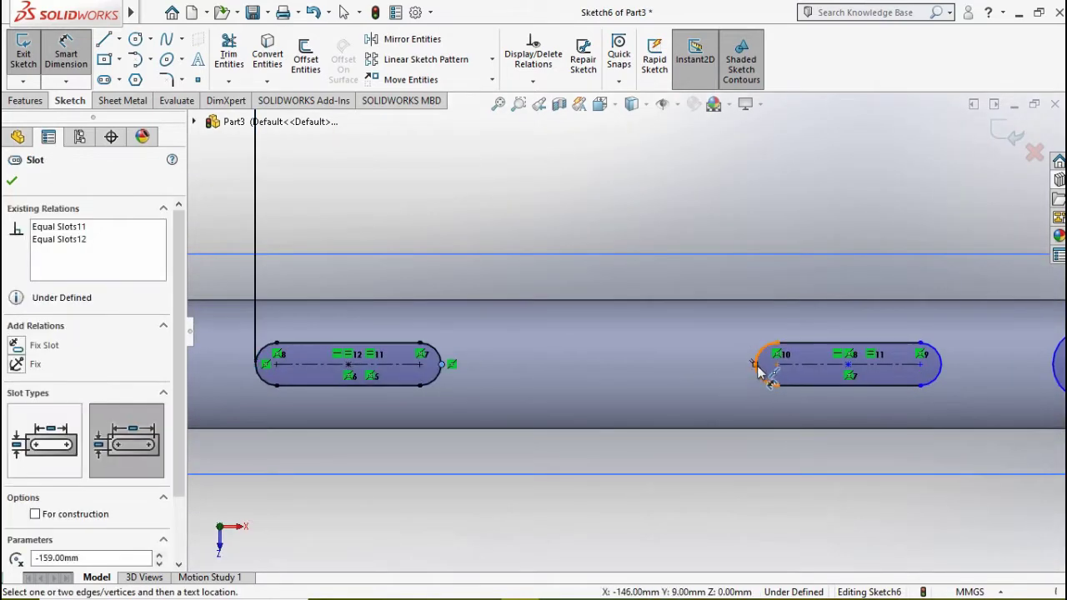
{"action": "left_click", "coordinate": [758, 371]}
{"action": "left_click", "coordinate": [591, 178]}
{"action": "type", "text": "35"}
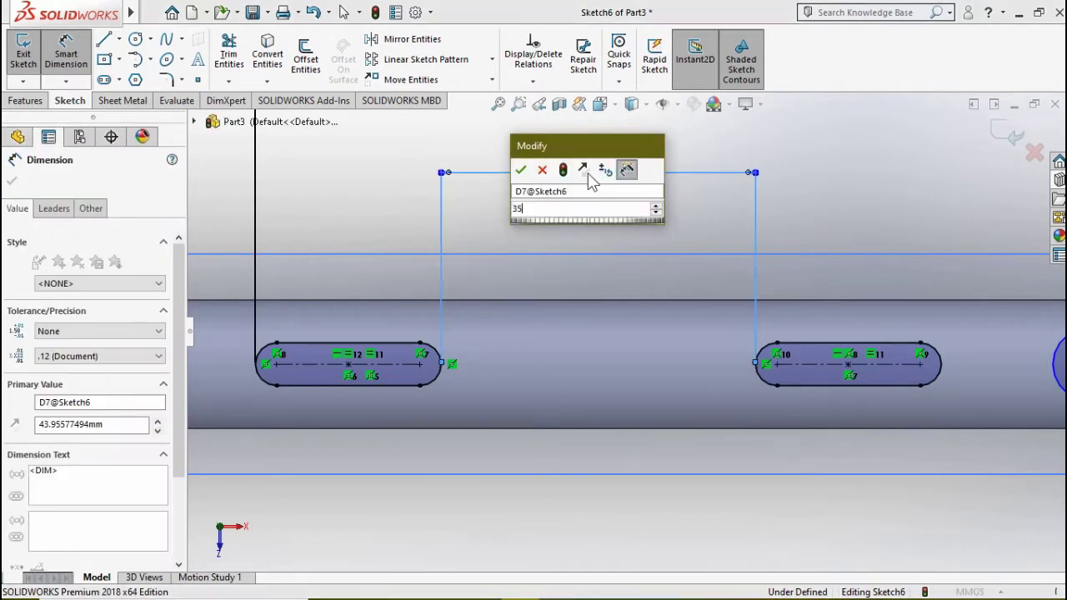
{"action": "key", "text": "Return"}
Add the 36 mm spacing, then the last slot's R3 radius and 15 mm length.
{"action": "scroll", "coordinate": [593, 275], "scroll_direction": "up", "scroll_amount": 5}
{"action": "scroll", "coordinate": [771, 340], "scroll_direction": "down", "scroll_amount": 3}
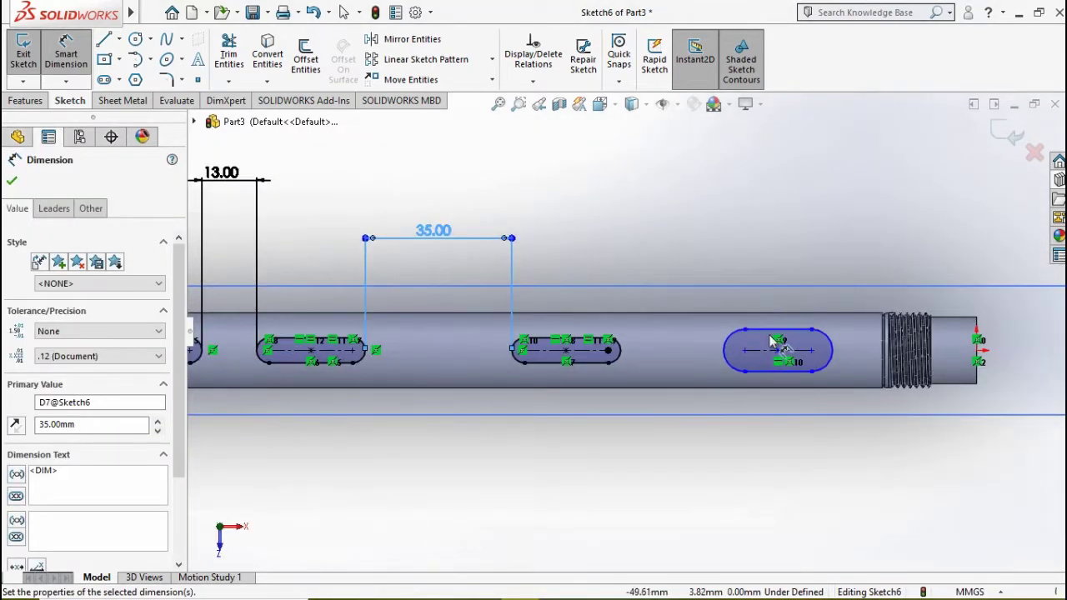
{"action": "left_click", "coordinate": [620, 354]}
{"action": "left_click", "coordinate": [725, 350]}
{"action": "left_click", "coordinate": [631, 237]}
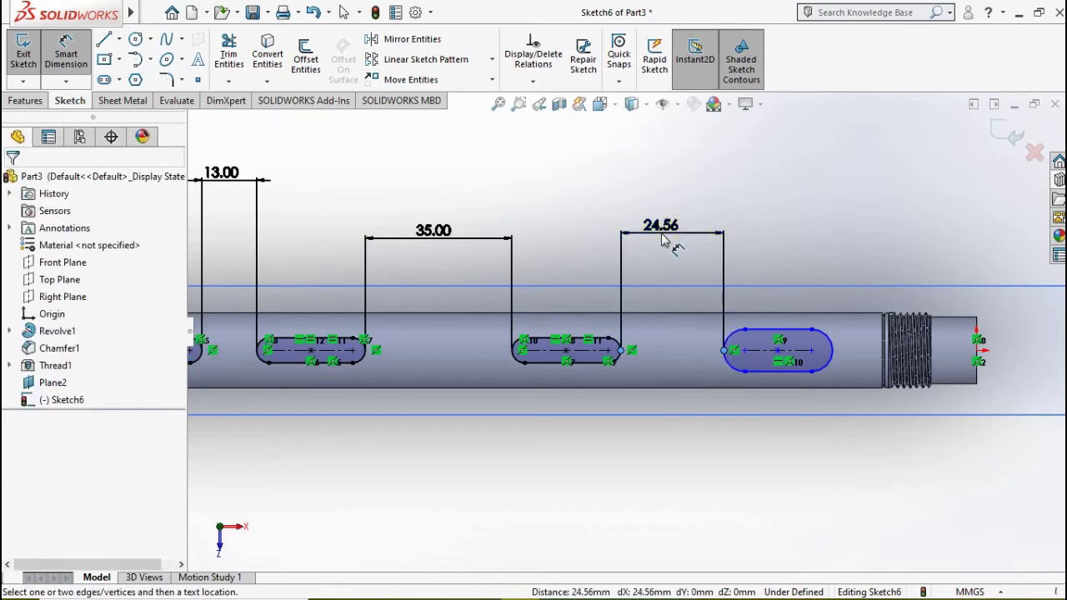
{"action": "type", "text": "36"}
{"action": "key", "text": "Return"}
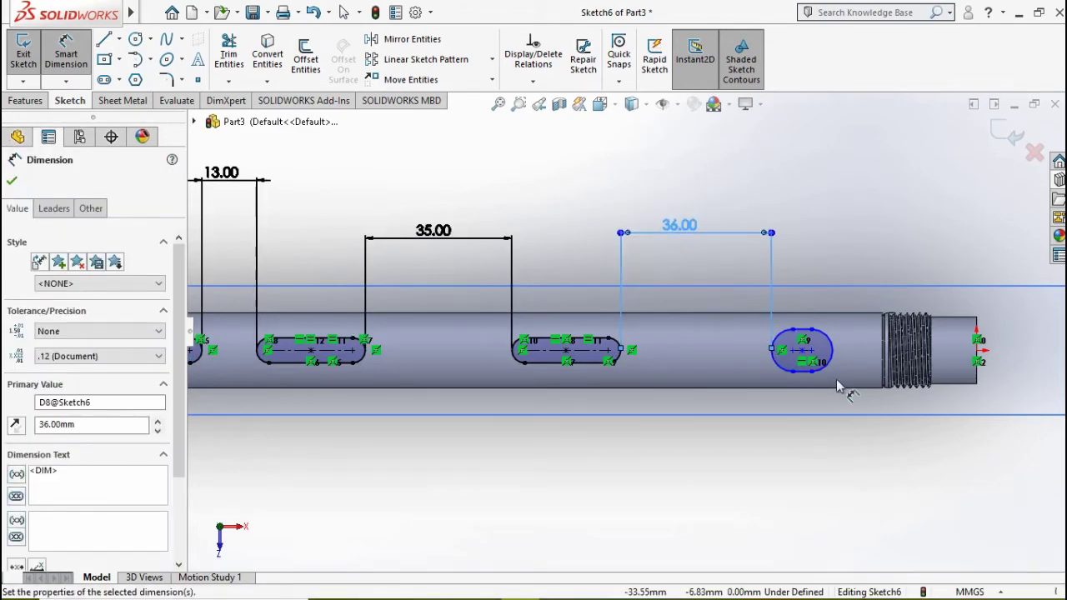
{"action": "left_click", "coordinate": [836, 360]}
{"action": "left_click", "coordinate": [920, 475]}
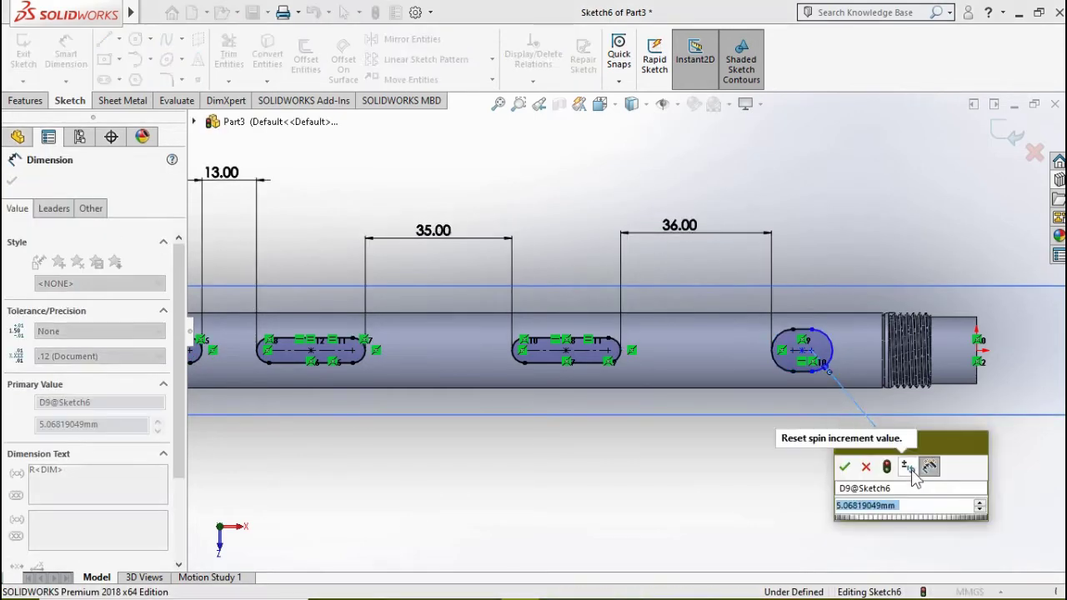
{"action": "type", "text": "3"}
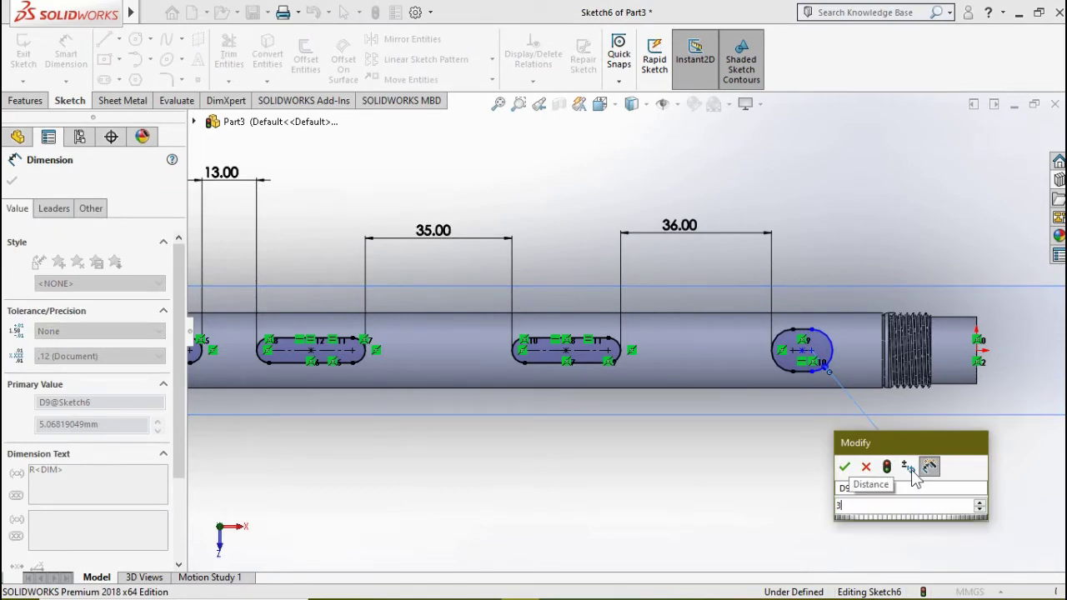
{"action": "key", "text": "Return"}
{"action": "left_click", "coordinate": [804, 351]}
{"action": "left_click", "coordinate": [813, 493]}
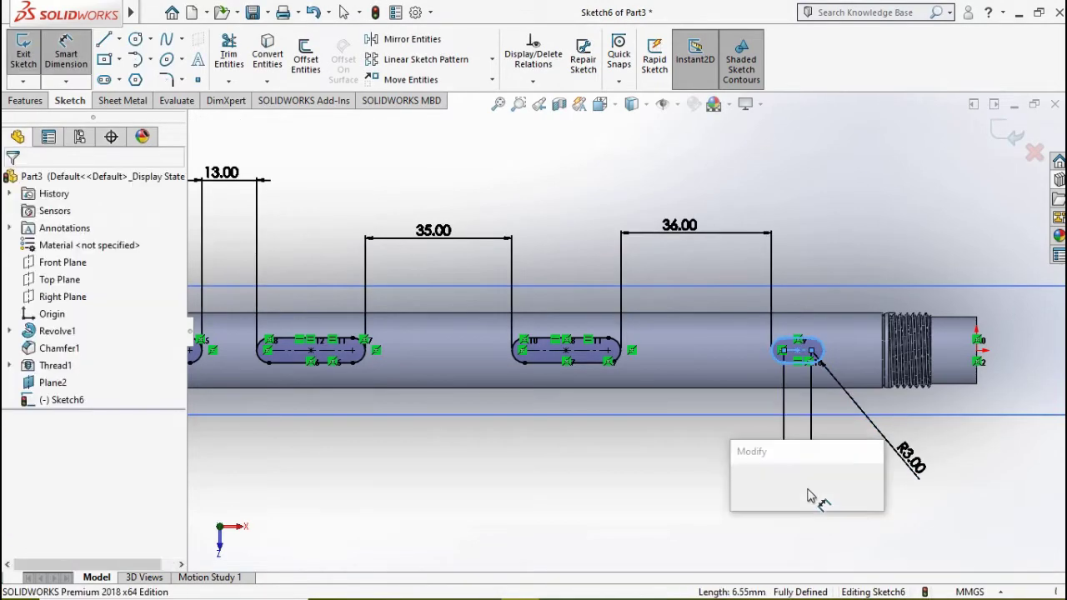
{"action": "type", "text": "15"}
{"action": "key", "text": "Return"}
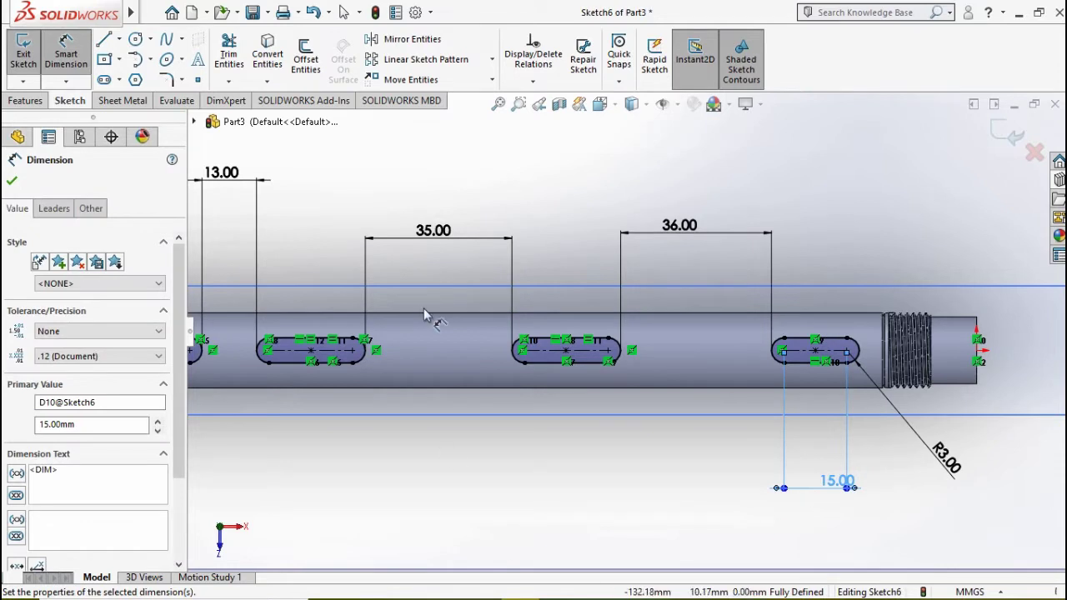
{"action": "left_click", "coordinate": [12, 180]}
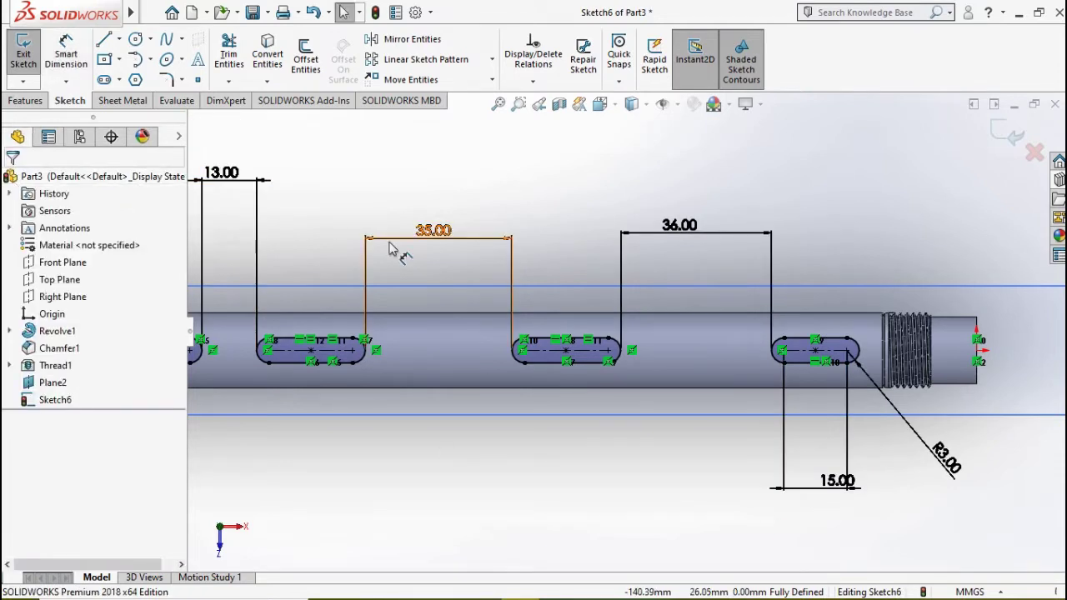
{"action": "left_click", "coordinate": [25, 100]}
Cut-extrude the slot sketch 3.5 mm deep into the shaft.
{"action": "left_click", "coordinate": [230, 70]}
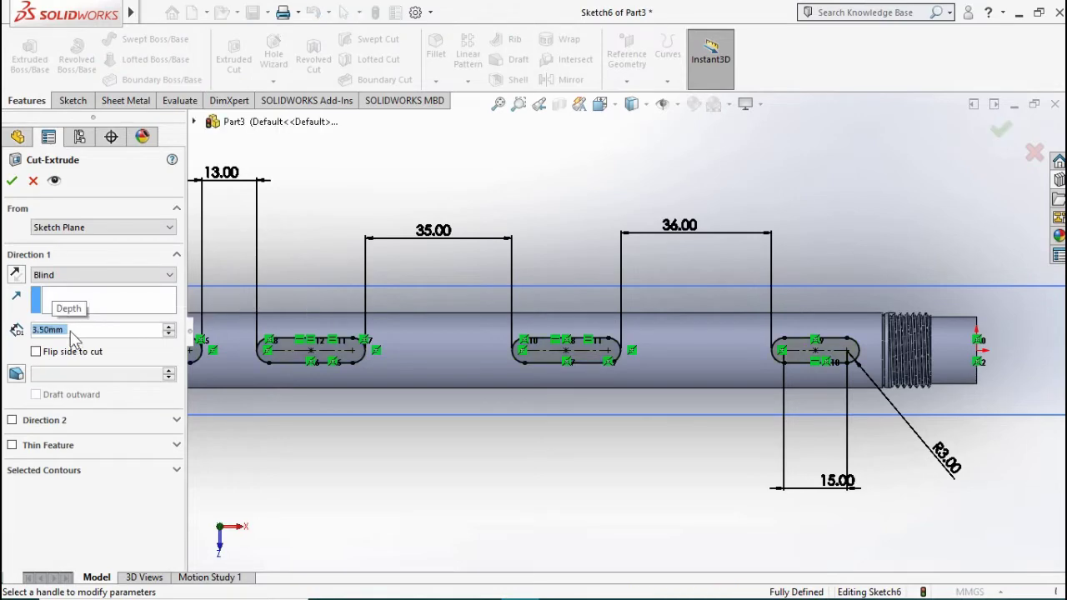
{"action": "type", "text": "3.5"}
{"action": "key", "text": "Return"}
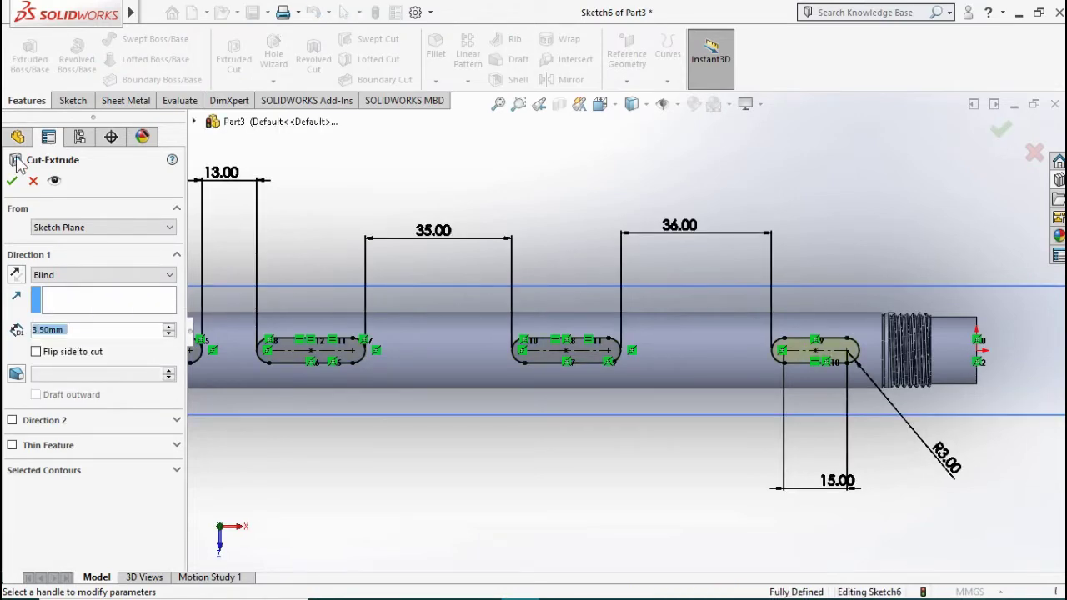
{"action": "left_click", "coordinate": [12, 180]}
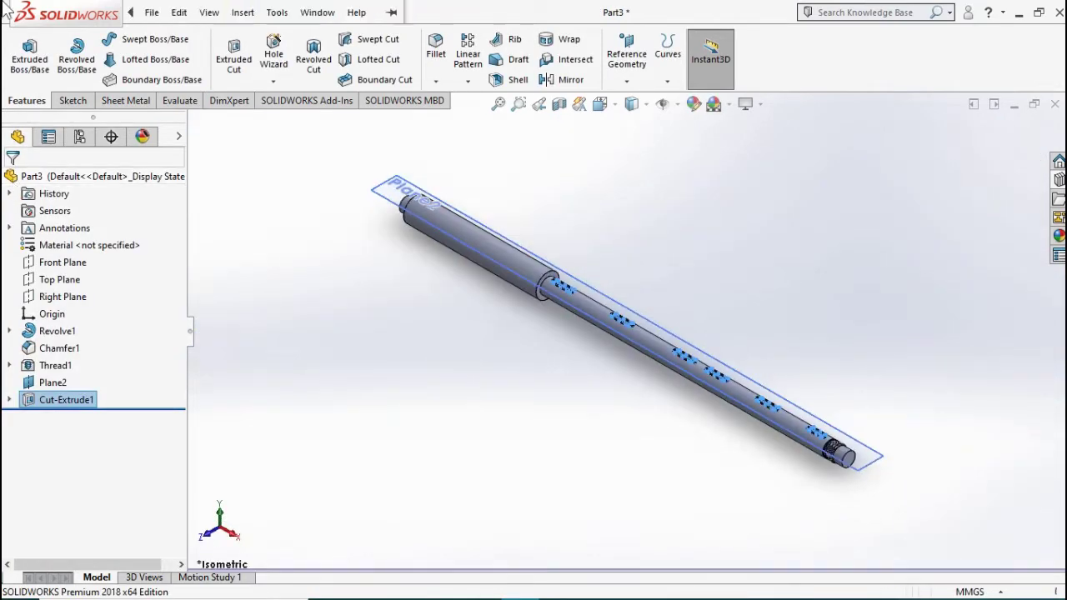
Hide the reference plane Plane2.
{"action": "left_click", "coordinate": [397, 337]}
{"action": "left_click", "coordinate": [398, 369]}
{"action": "right_click", "coordinate": [398, 369]}
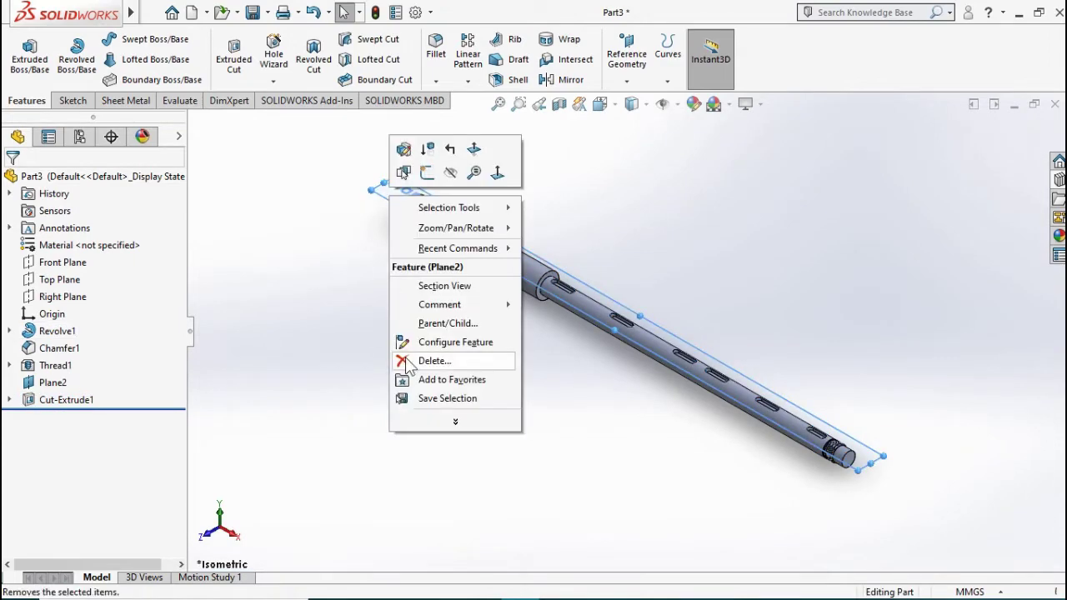
{"action": "left_click", "coordinate": [452, 171]}
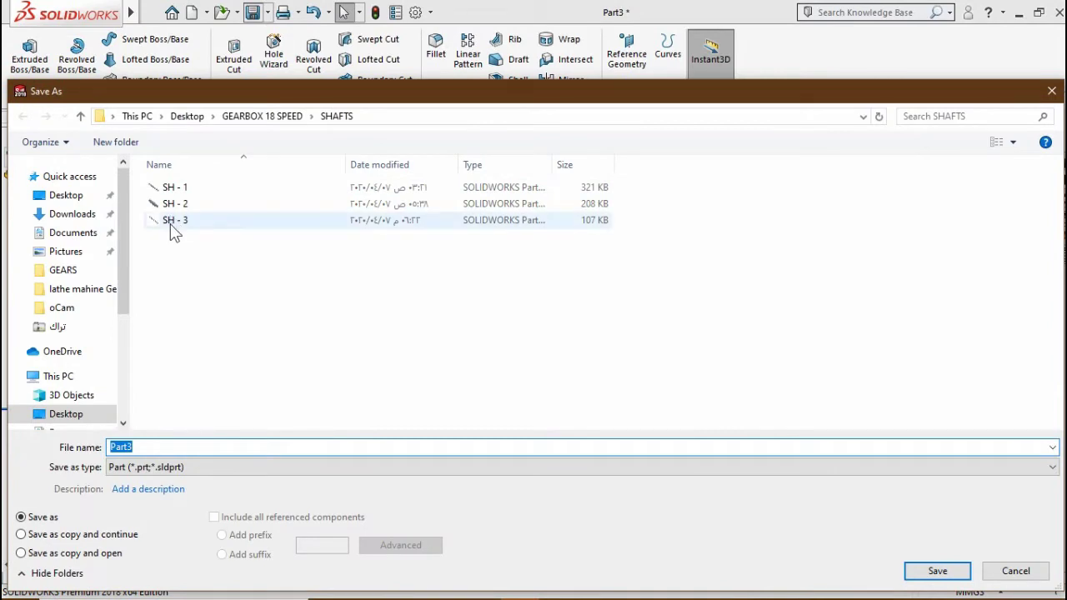
Save the part as SH - 4 in the SHAFTS folder and close it.
{"action": "left_click", "coordinate": [175, 225]}
{"action": "double_click", "coordinate": [167, 447]}
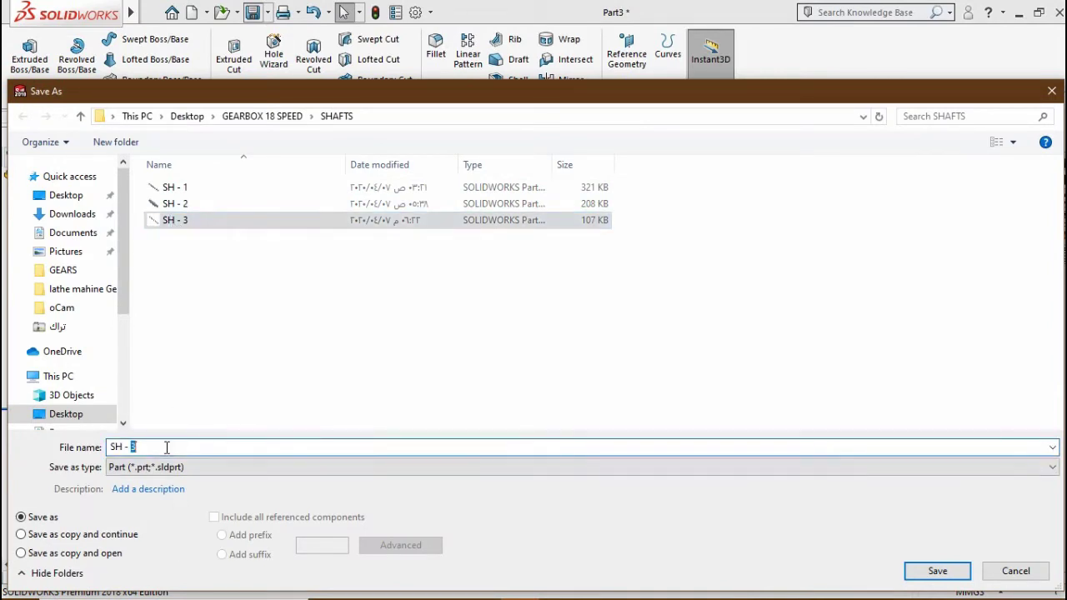
{"action": "type", "text": "4"}
{"action": "key", "text": "Return"}
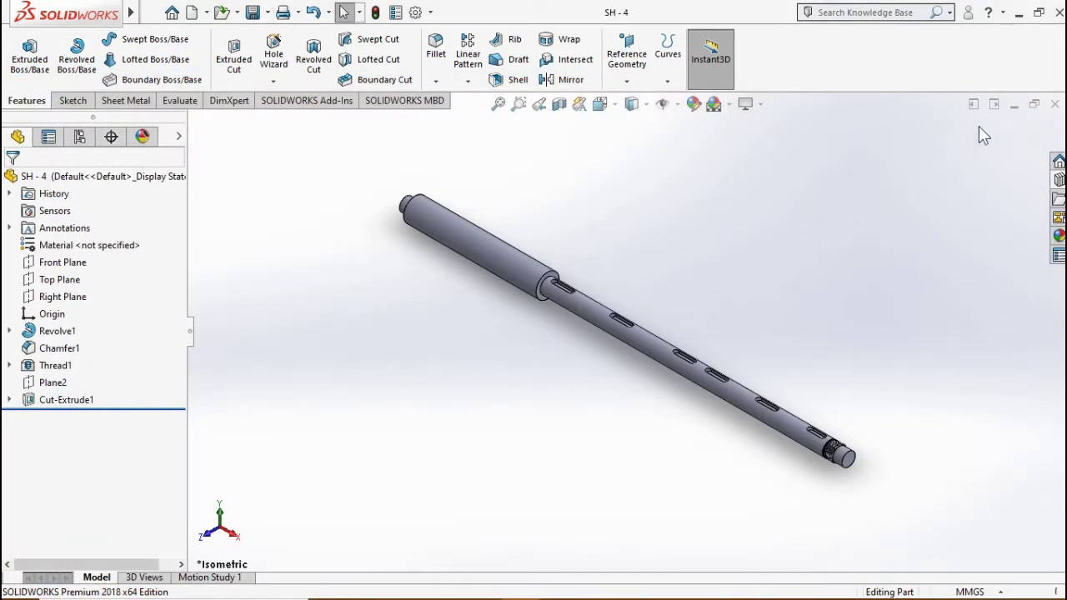
{"action": "left_click", "coordinate": [1054, 104]}
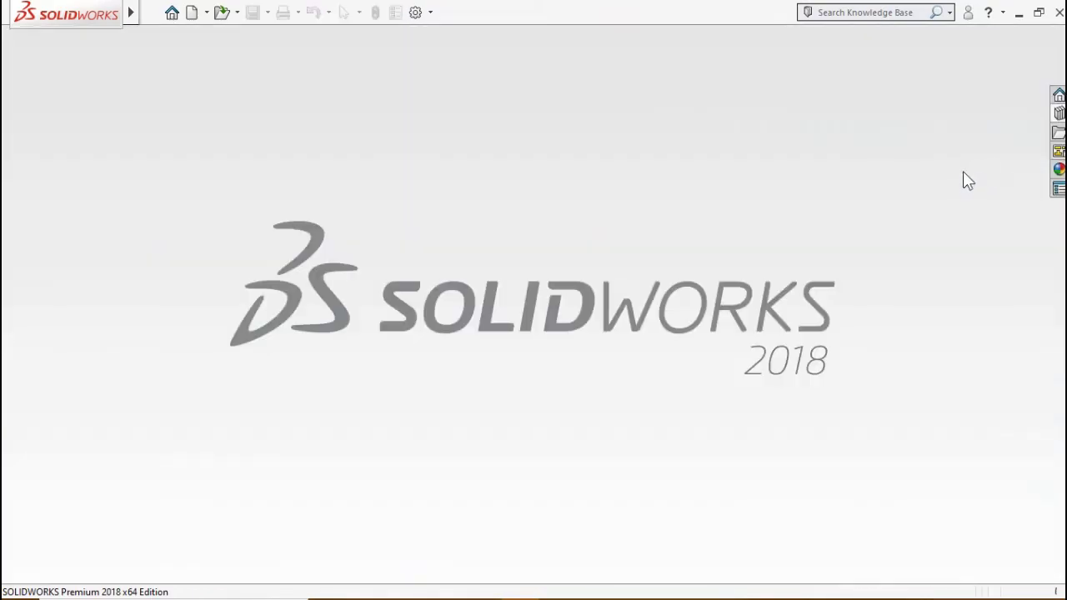
Open the SHAFTS folder in File Explorer and show the shaft files as large icons.
{"action": "left_click", "coordinate": [1018, 12]}
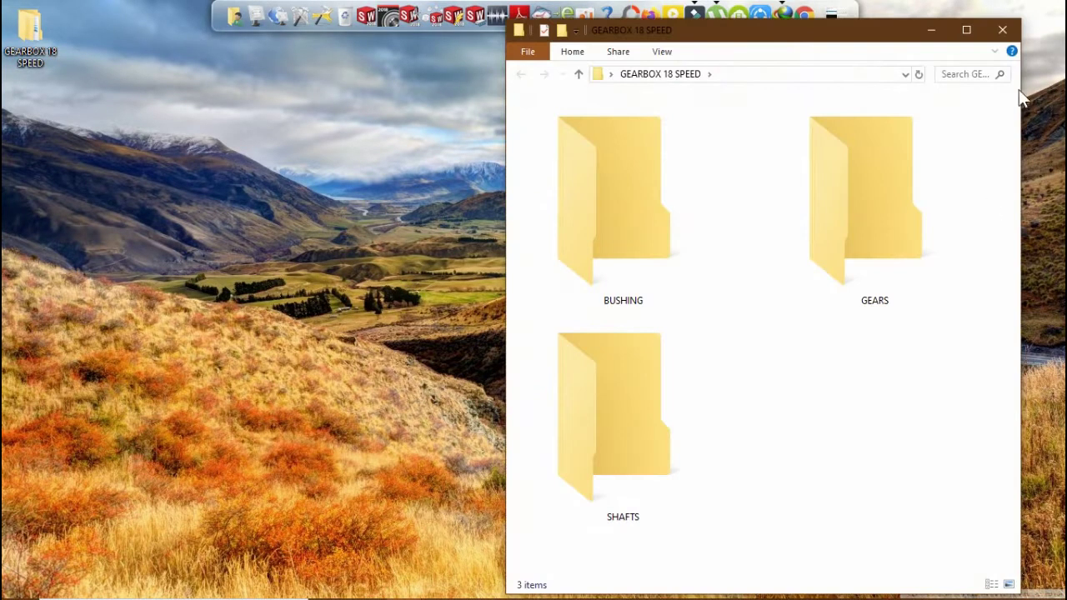
{"action": "left_click", "coordinate": [965, 30]}
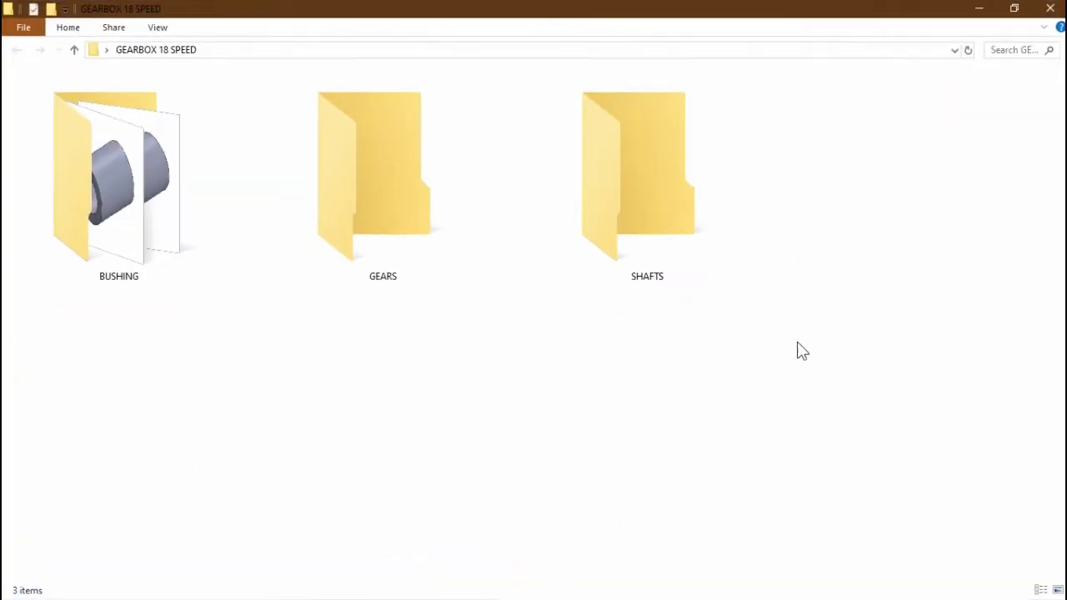
{"action": "double_click", "coordinate": [635, 210]}
{"action": "left_click", "coordinate": [158, 27]}
{"action": "left_click", "coordinate": [179, 64]}
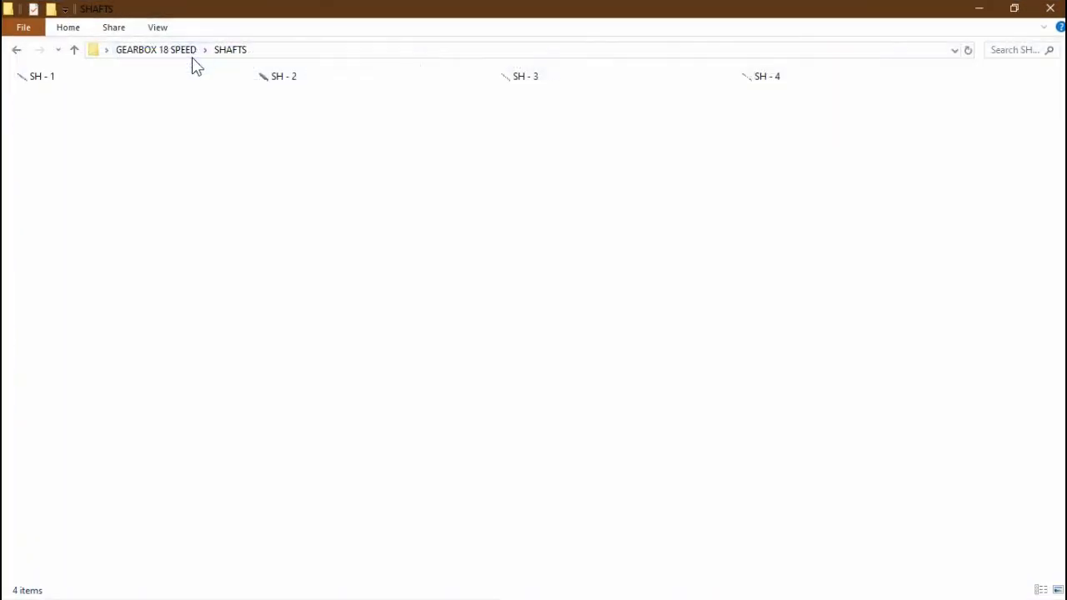
{"action": "left_click", "coordinate": [157, 27]}
{"action": "left_click", "coordinate": [250, 48]}
{"action": "right_click", "coordinate": [355, 206]}
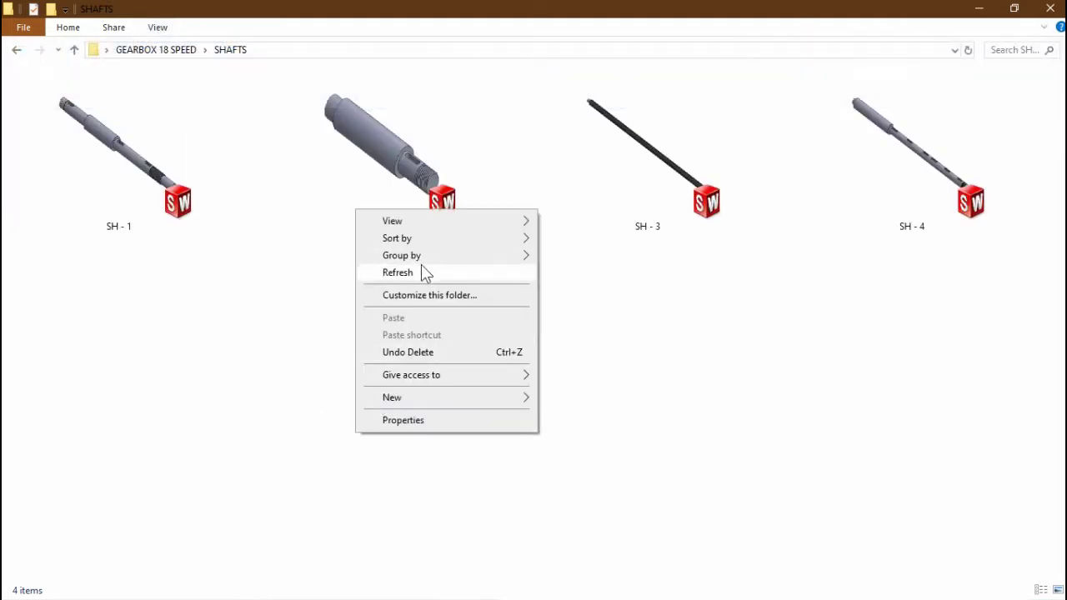
{"action": "left_click", "coordinate": [423, 271]}
Copy SH - 3 into GEARBOX 18 SPEED, rename the copy SH - 5, and open it in SOLIDWORKS.
{"action": "double_click", "coordinate": [611, 219]}
{"action": "right_click", "coordinate": [609, 250]}
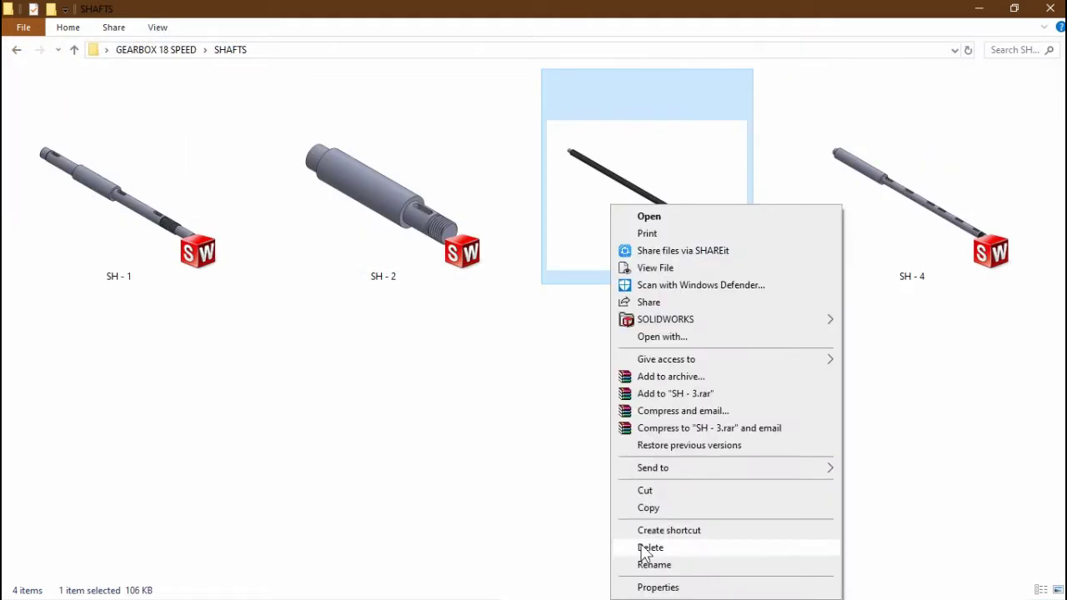
{"action": "left_click", "coordinate": [635, 542]}
{"action": "key", "text": "alt+Left"}
{"action": "right_click", "coordinate": [578, 428]}
{"action": "left_click", "coordinate": [617, 346]}
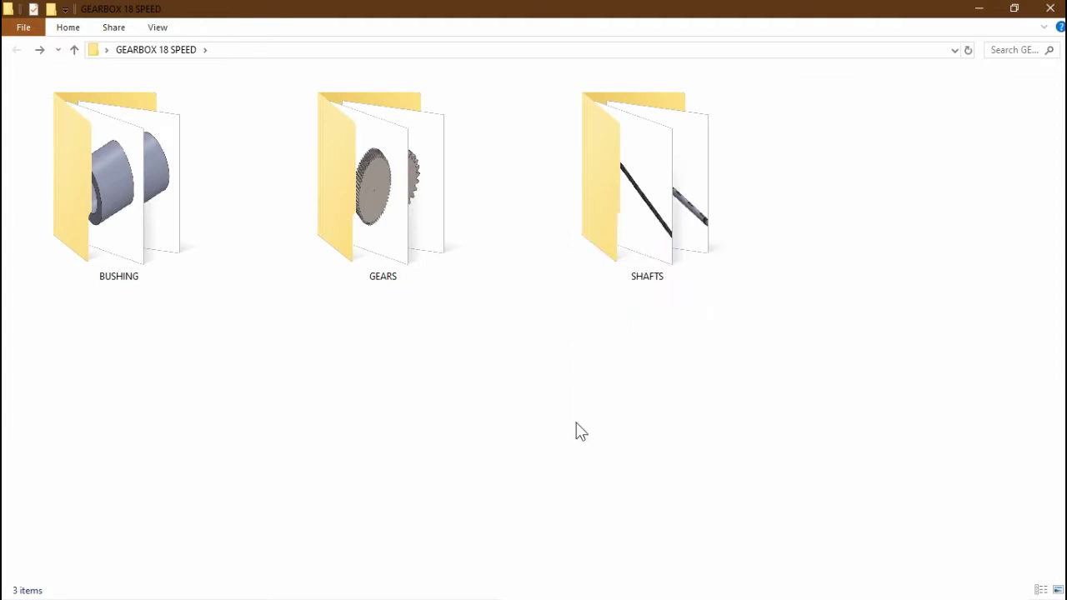
{"action": "left_click", "coordinate": [912, 280]}
{"action": "type", "text": "5"}
{"action": "key", "text": "Return"}
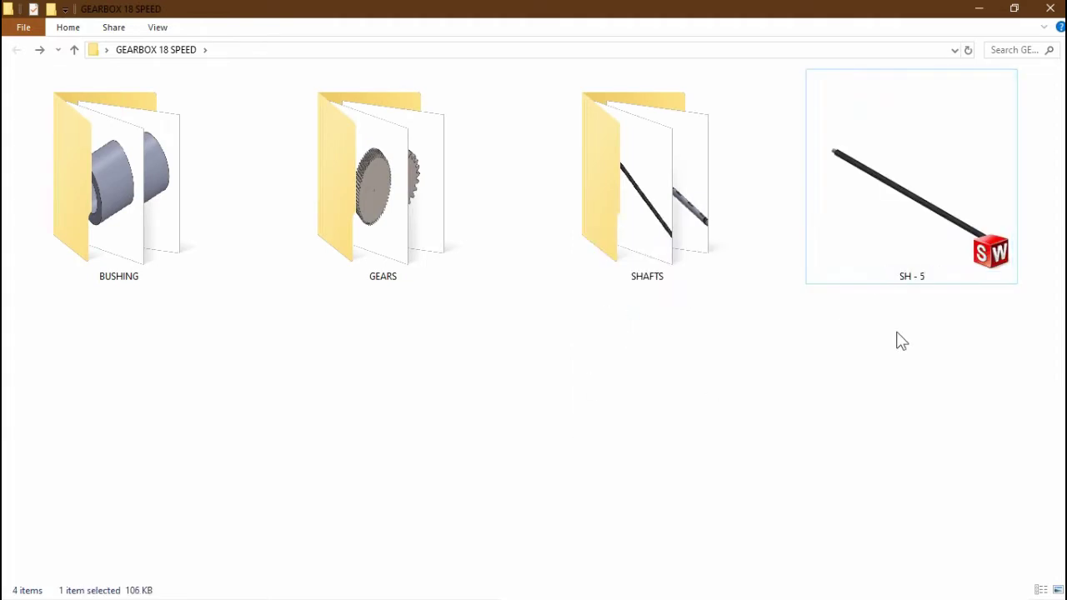
{"action": "double_click", "coordinate": [705, 209]}
{"action": "left_click", "coordinate": [95, 443]}
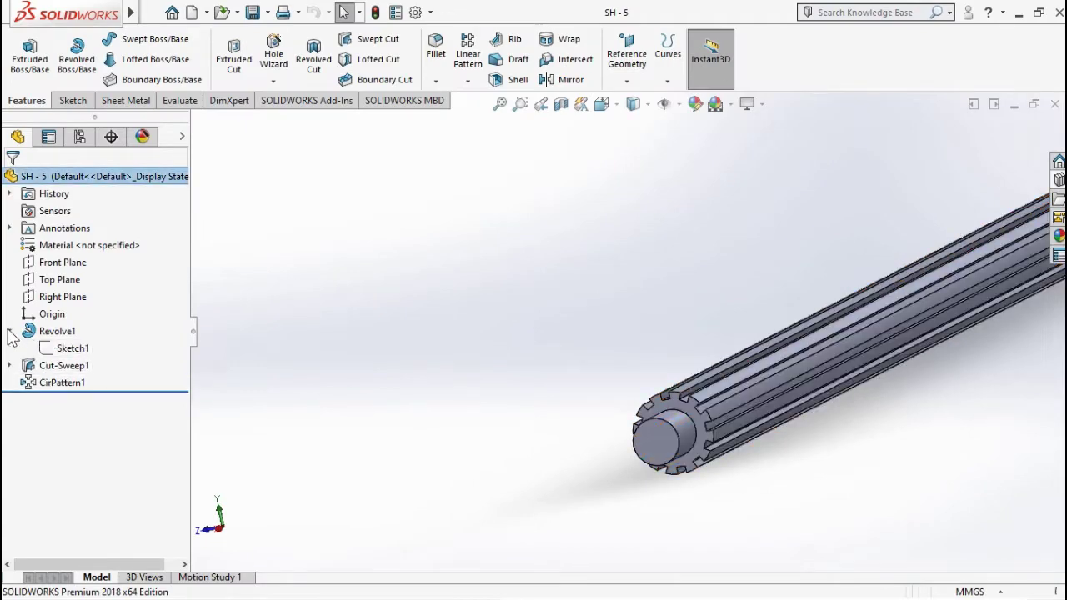
In the revolve profile sketch, set the end steps to 7.5 and the radius to R10.
{"action": "left_click", "coordinate": [77, 349]}
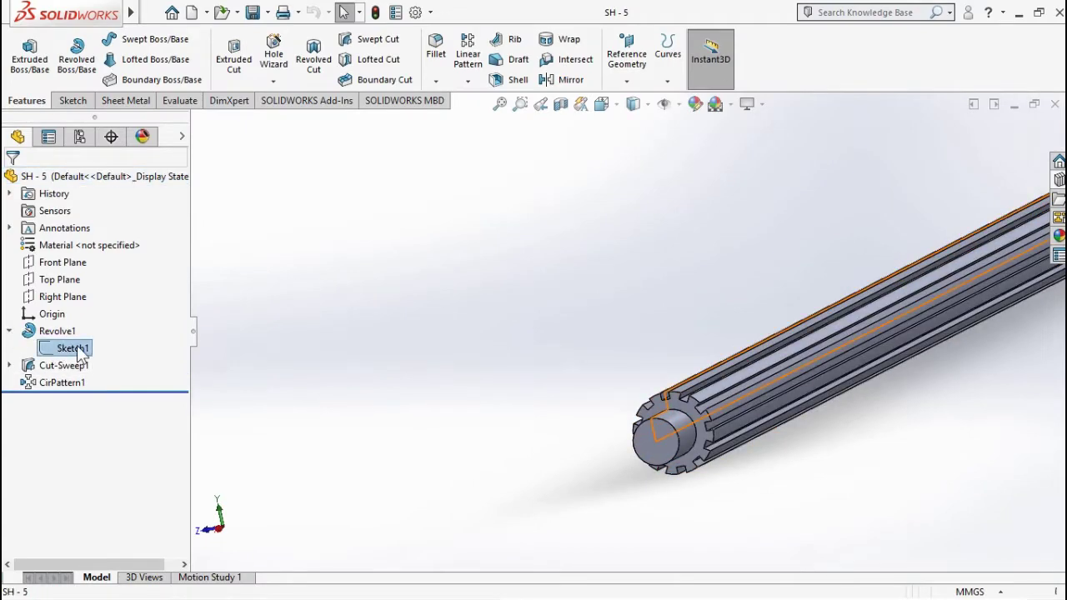
{"action": "right_click", "coordinate": [78, 349]}
{"action": "left_click", "coordinate": [70, 301]}
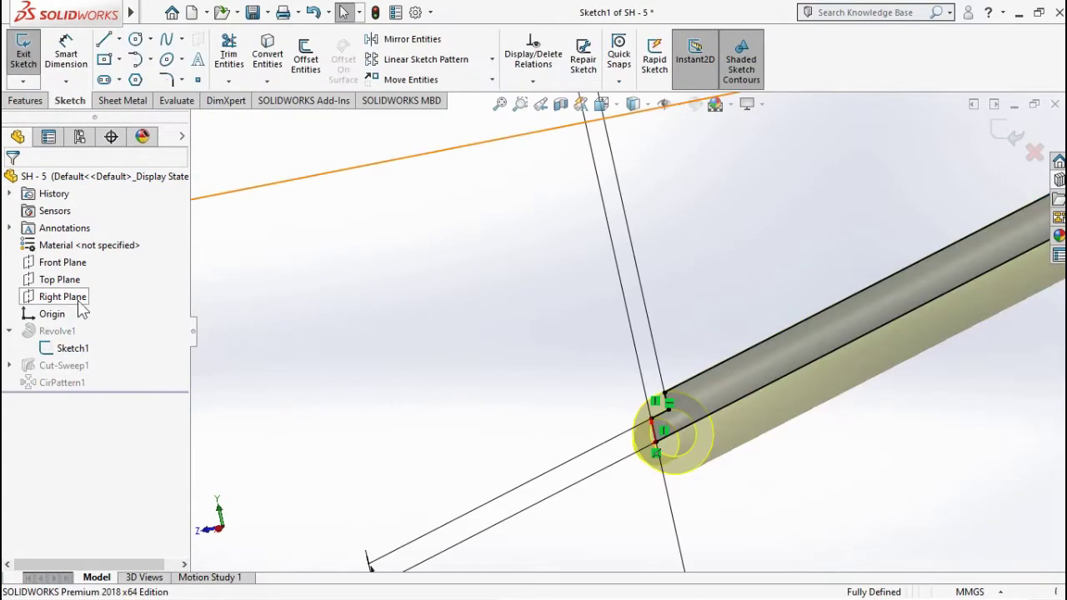
{"action": "scroll", "coordinate": [776, 352], "scroll_direction": "down", "scroll_amount": 2}
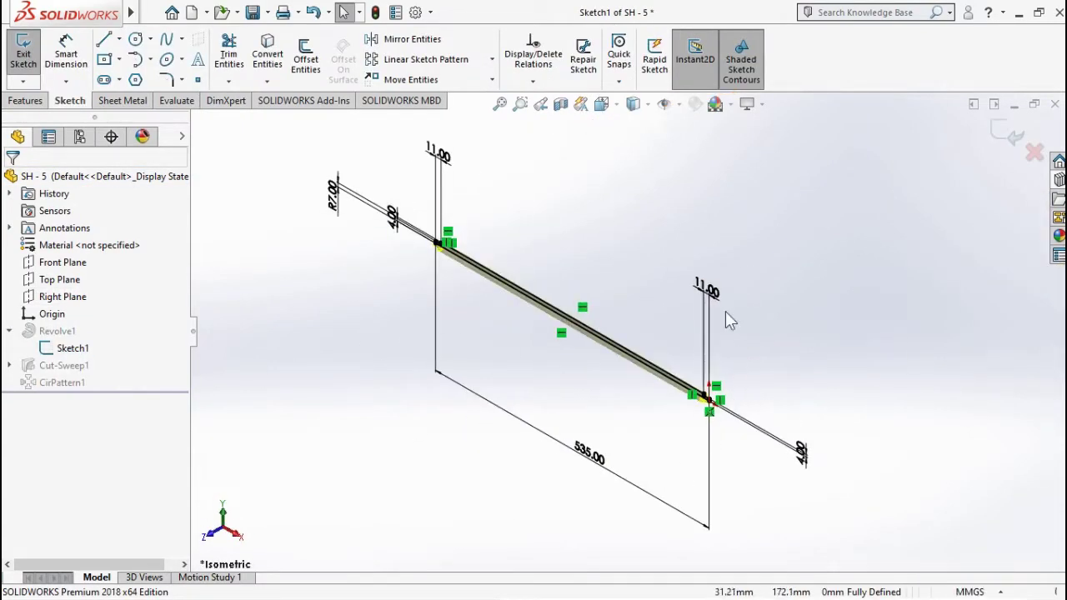
{"action": "left_click", "coordinate": [800, 454]}
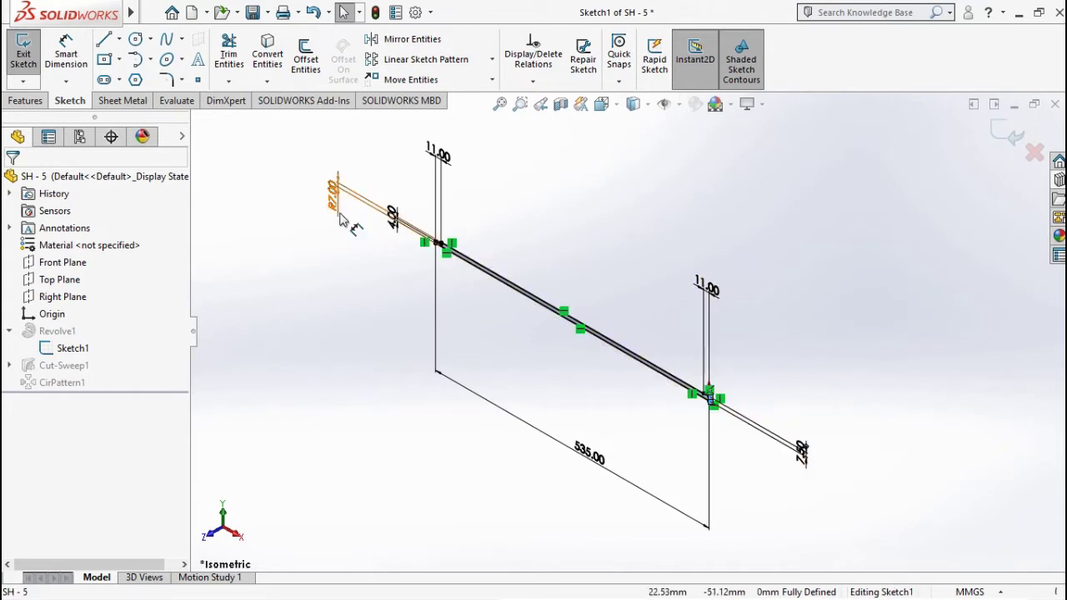
{"action": "left_click", "coordinate": [396, 232]}
{"action": "type", "text": "7.5"}
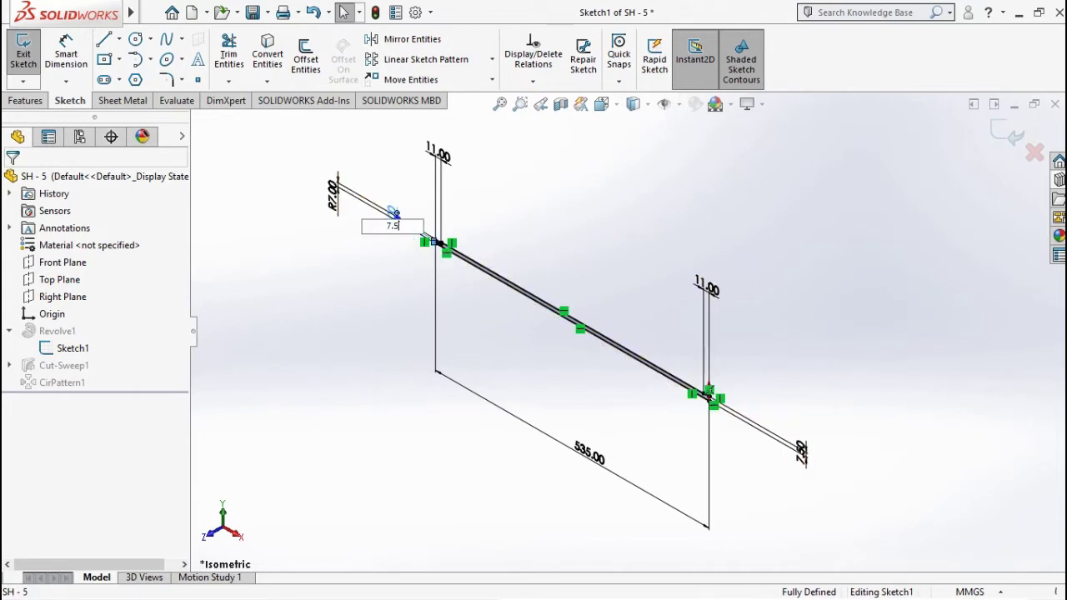
{"action": "key", "text": "Return"}
{"action": "left_click", "coordinate": [335, 196]}
{"action": "type", "text": "10"}
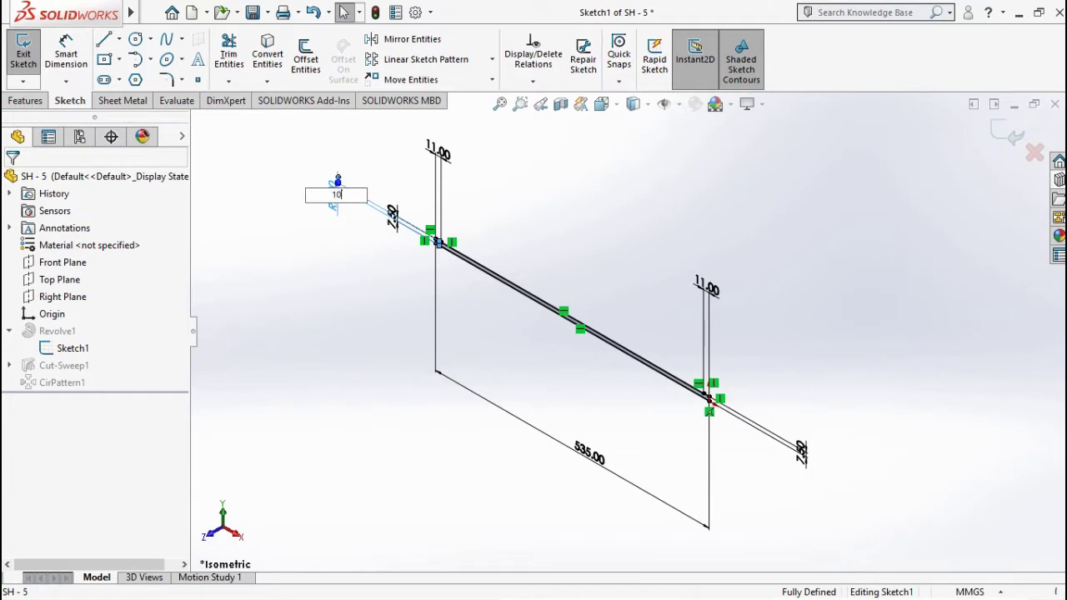
{"action": "key", "text": "Return"}
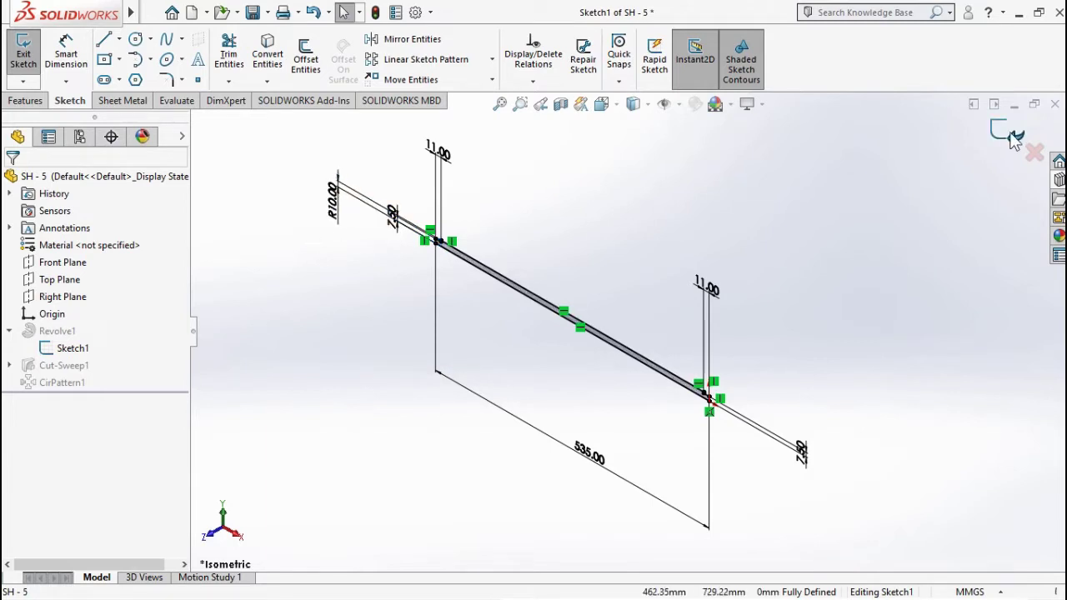
{"action": "left_click", "coordinate": [1010, 134]}
Change the Sketch2 sweep path dimension to 9.50, rebuild, and close the SH - 5 part.
{"action": "left_click", "coordinate": [10, 366]}
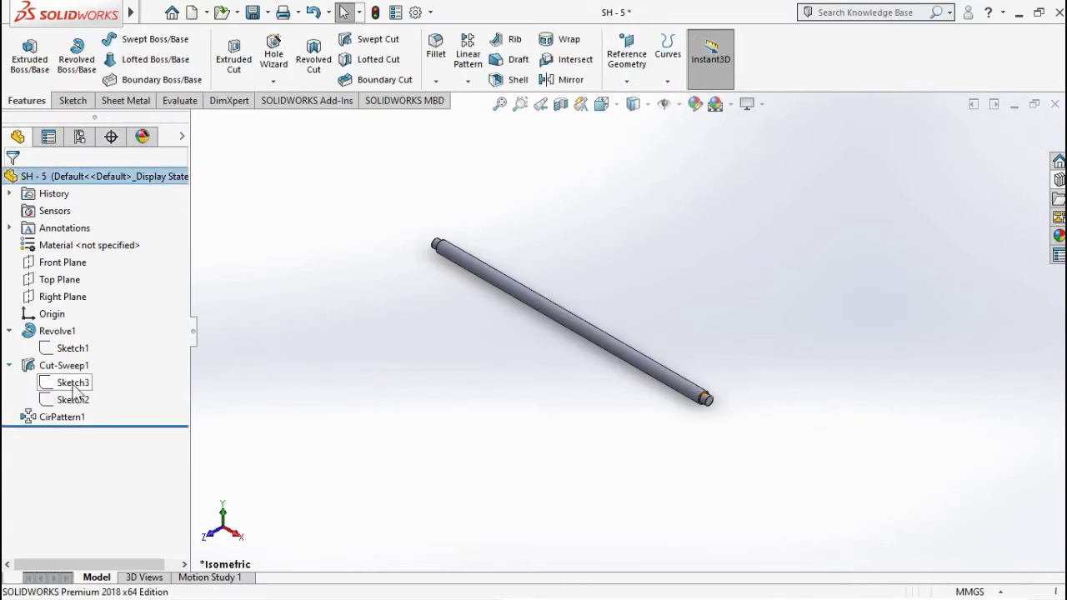
{"action": "left_click", "coordinate": [73, 384]}
{"action": "left_click", "coordinate": [90, 337]}
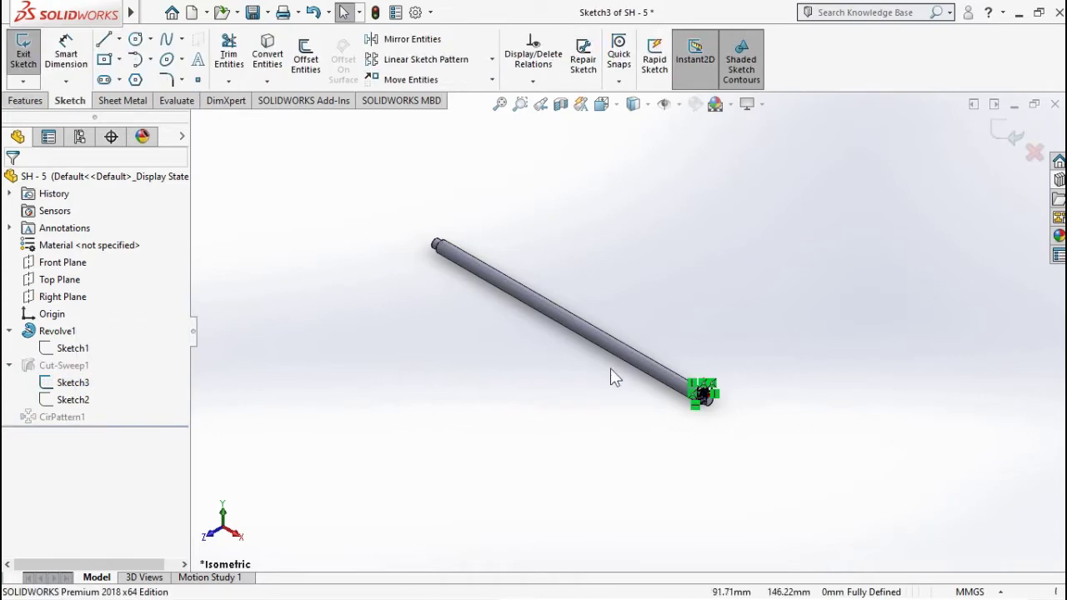
{"action": "scroll", "coordinate": [705, 396], "scroll_direction": "down", "scroll_amount": 3}
{"action": "scroll", "coordinate": [716, 400], "scroll_direction": "down", "scroll_amount": 3}
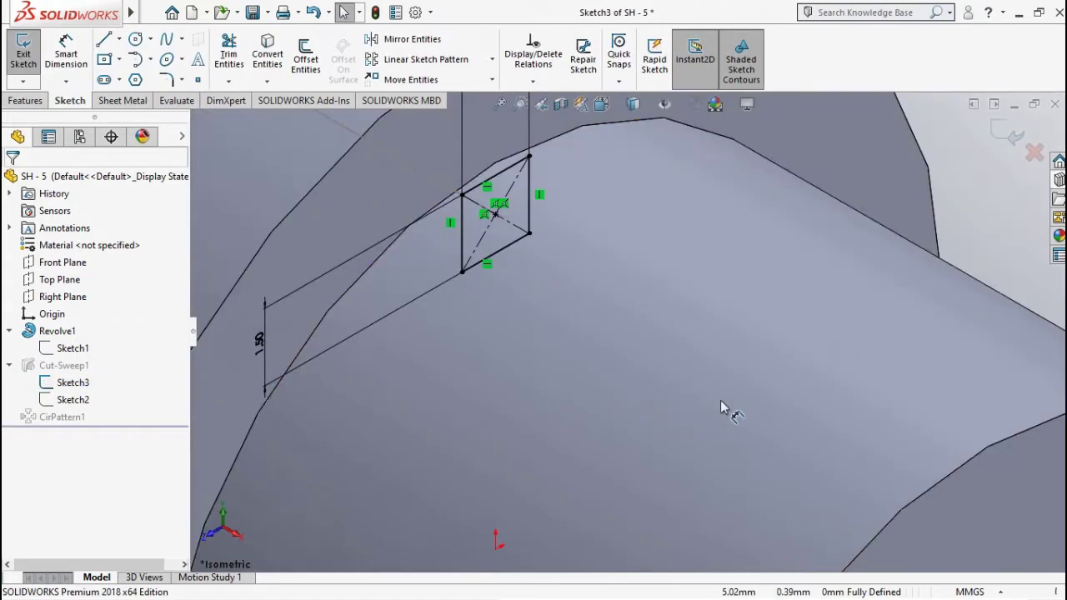
{"action": "scroll", "coordinate": [584, 333], "scroll_direction": "down", "scroll_amount": 2}
{"action": "right_click", "coordinate": [73, 383]}
{"action": "left_click", "coordinate": [71, 372]}
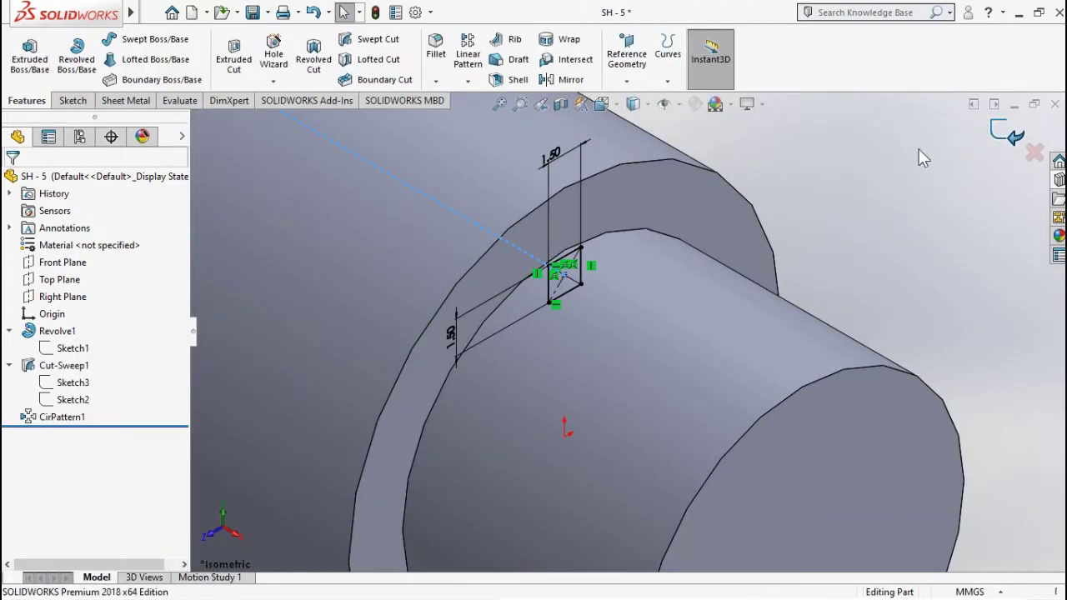
{"action": "left_click", "coordinate": [73, 400]}
{"action": "left_click", "coordinate": [72, 352]}
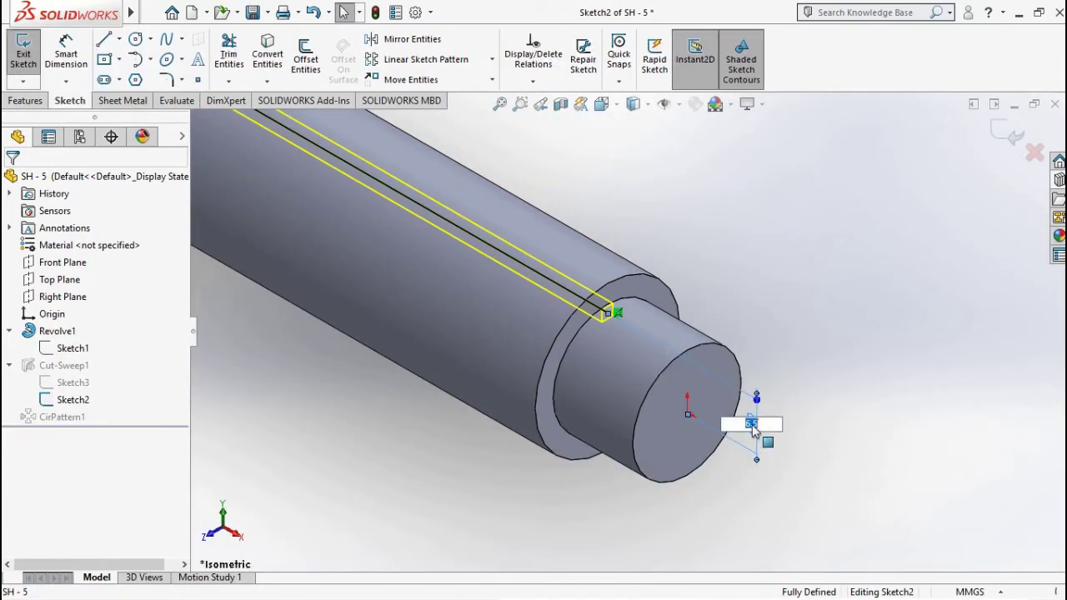
{"action": "type", "text": "5"}
{"action": "key", "text": "Return"}
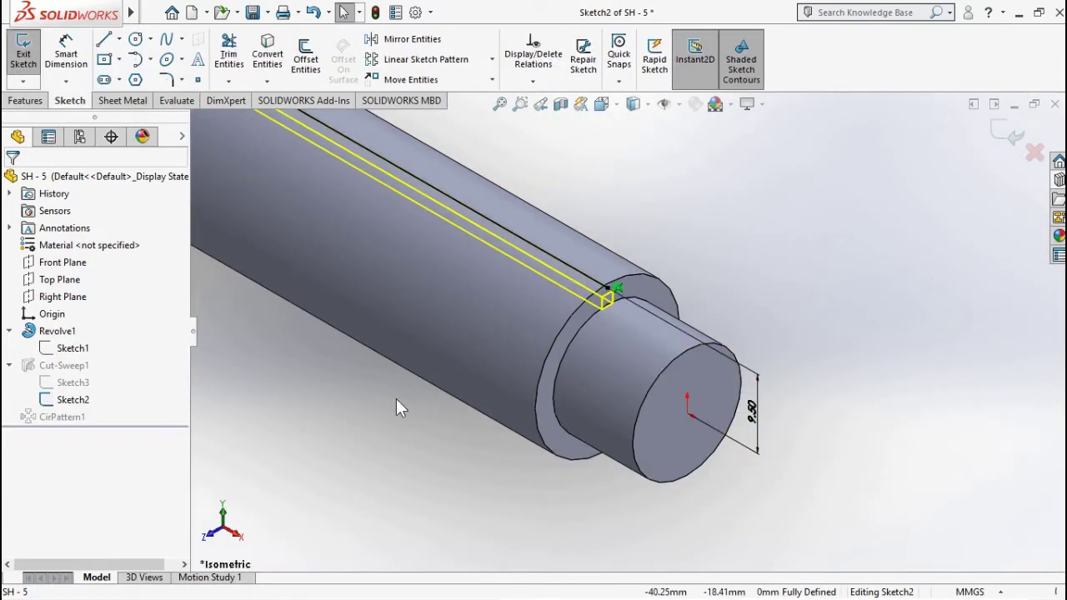
{"action": "left_click", "coordinate": [1002, 136]}
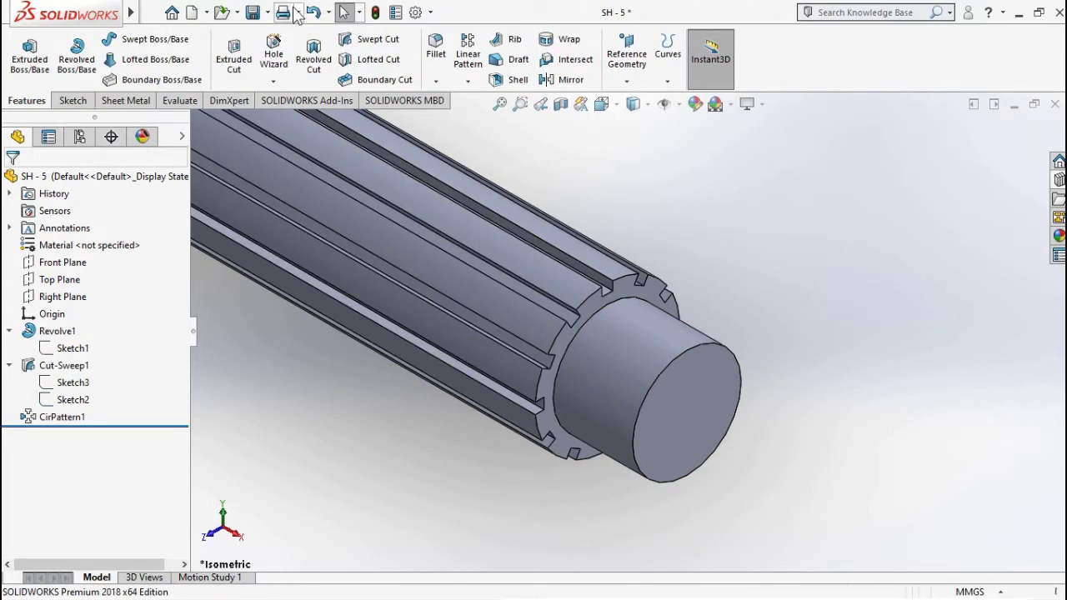
{"action": "left_click", "coordinate": [1054, 104]}
{"action": "left_click", "coordinate": [1019, 11]}
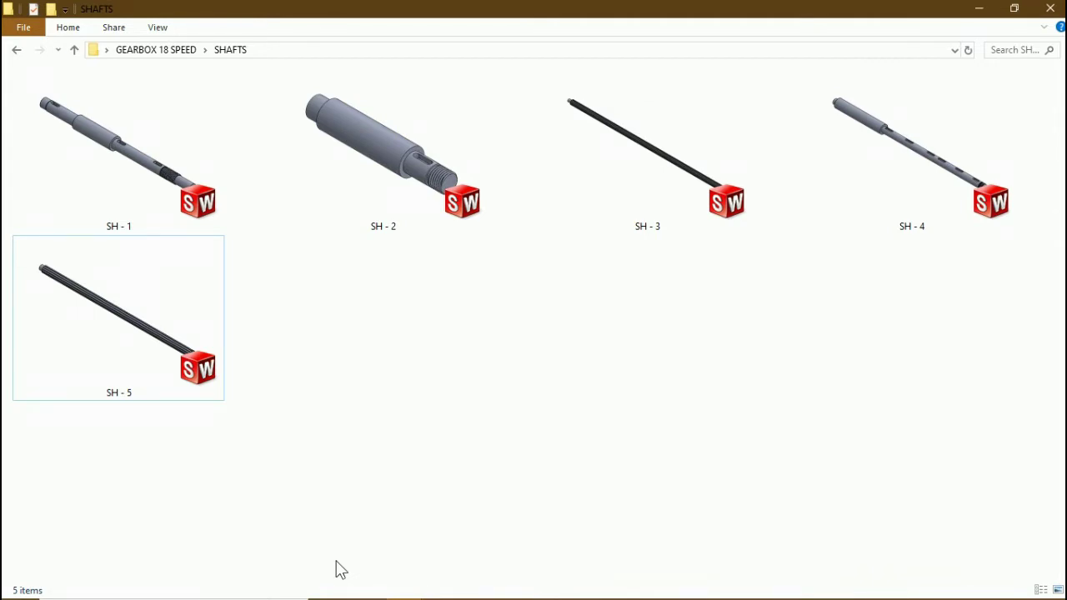
Create a NUTS folder inside GEARBOX 18 SPEED and bring SOLIDWORKS back to the front.
{"action": "key", "text": "alt+Up"}
{"action": "right_click", "coordinate": [512, 176]}
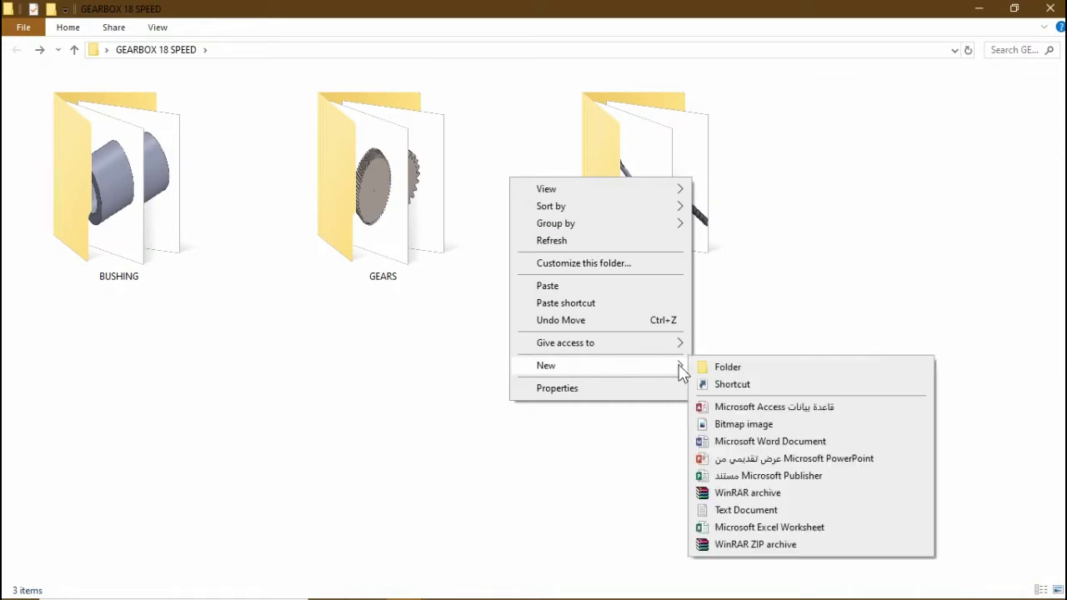
{"action": "left_click", "coordinate": [708, 367]}
{"action": "type", "text": "NUTS"}
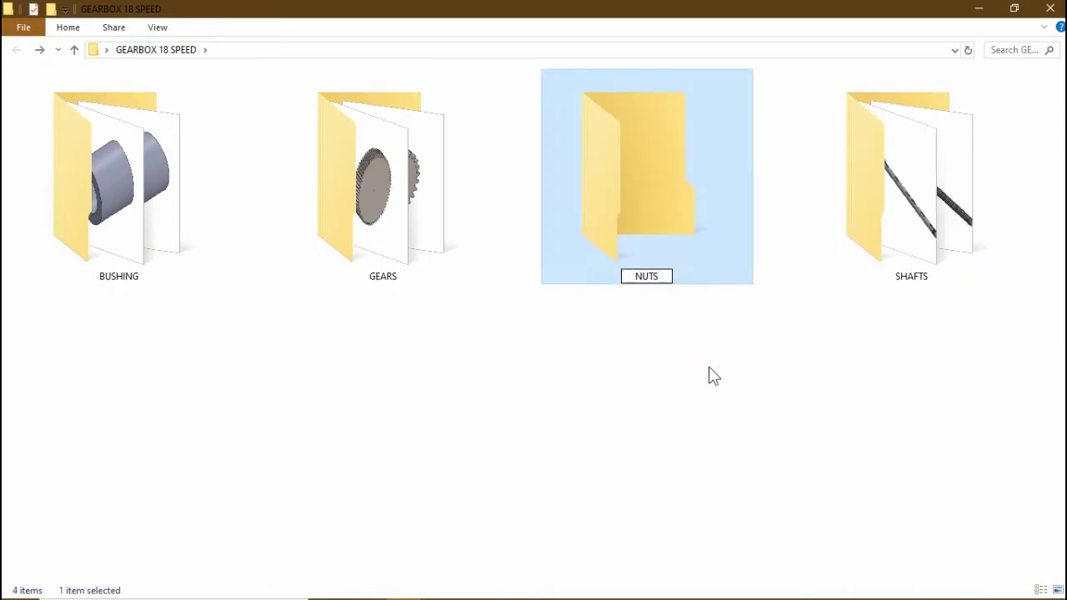
{"action": "left_click", "coordinate": [713, 375]}
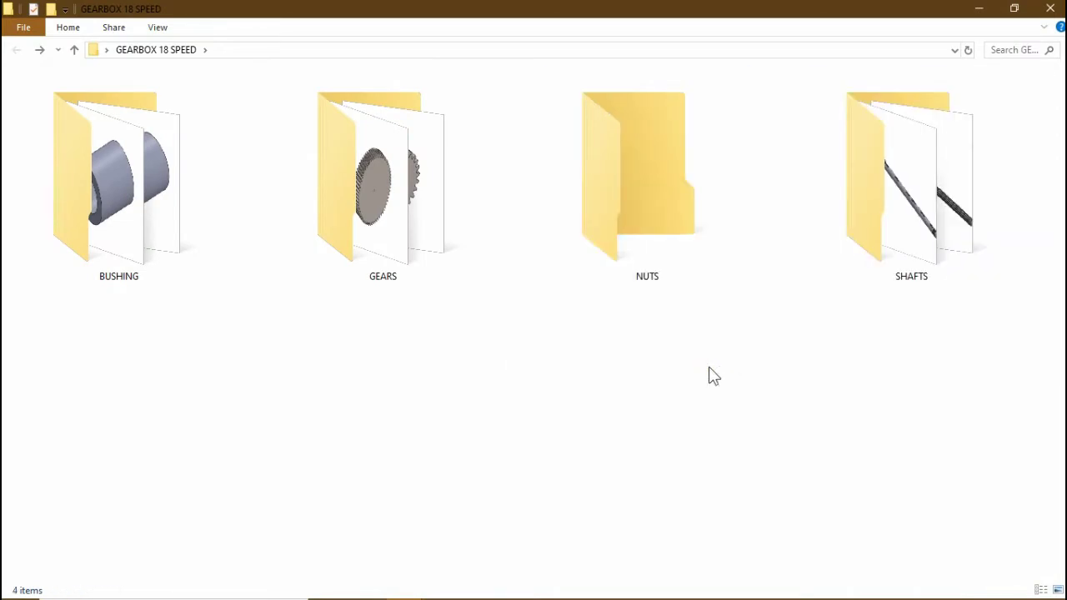
{"action": "left_click", "coordinate": [977, 10]}
{"action": "left_click", "coordinate": [517, 585]}
Create a new part and start a sketch on the Top Plane.
{"action": "left_click", "coordinate": [190, 12]}
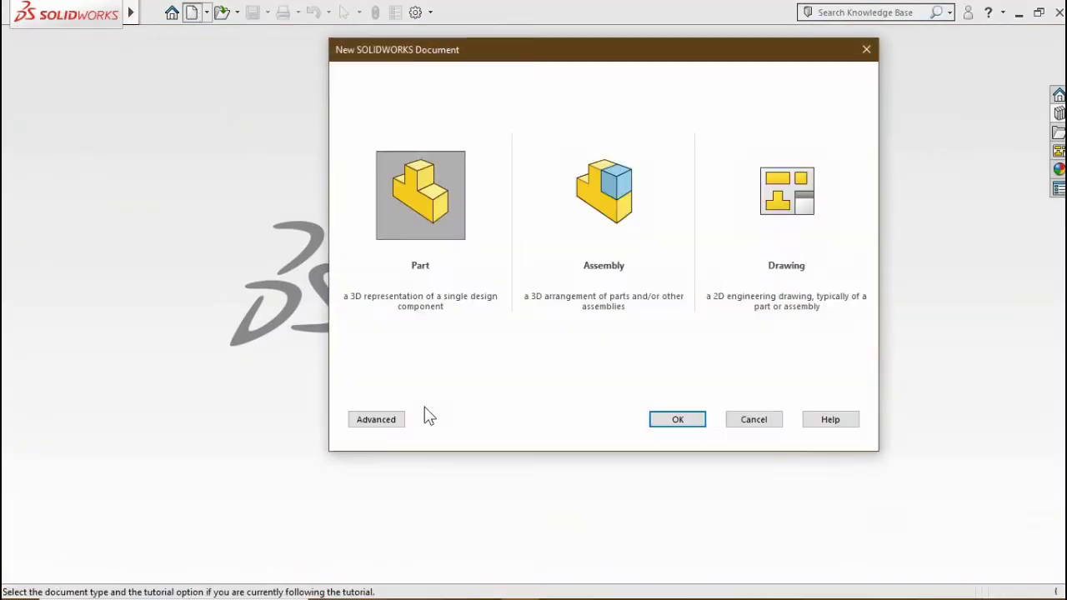
{"action": "left_click", "coordinate": [675, 420]}
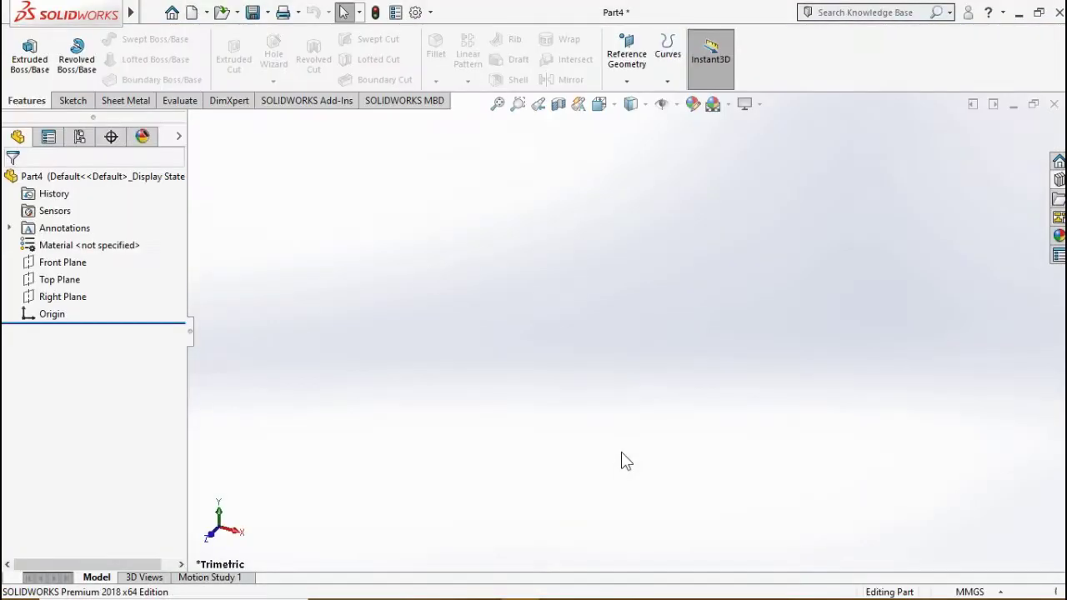
{"action": "left_click", "coordinate": [57, 263]}
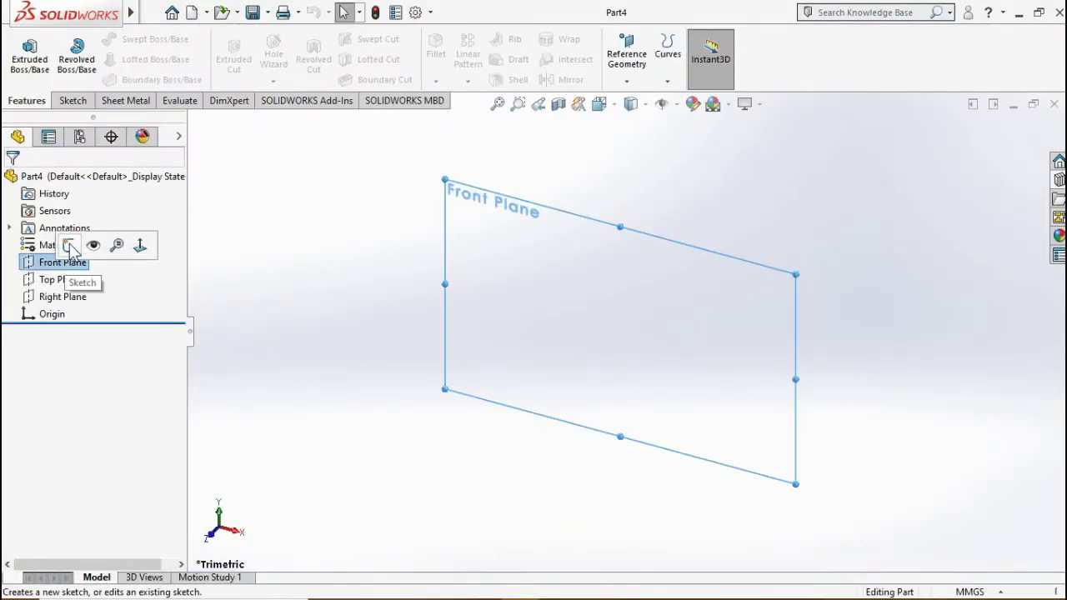
{"action": "left_click", "coordinate": [58, 280]}
{"action": "left_click", "coordinate": [93, 262]}
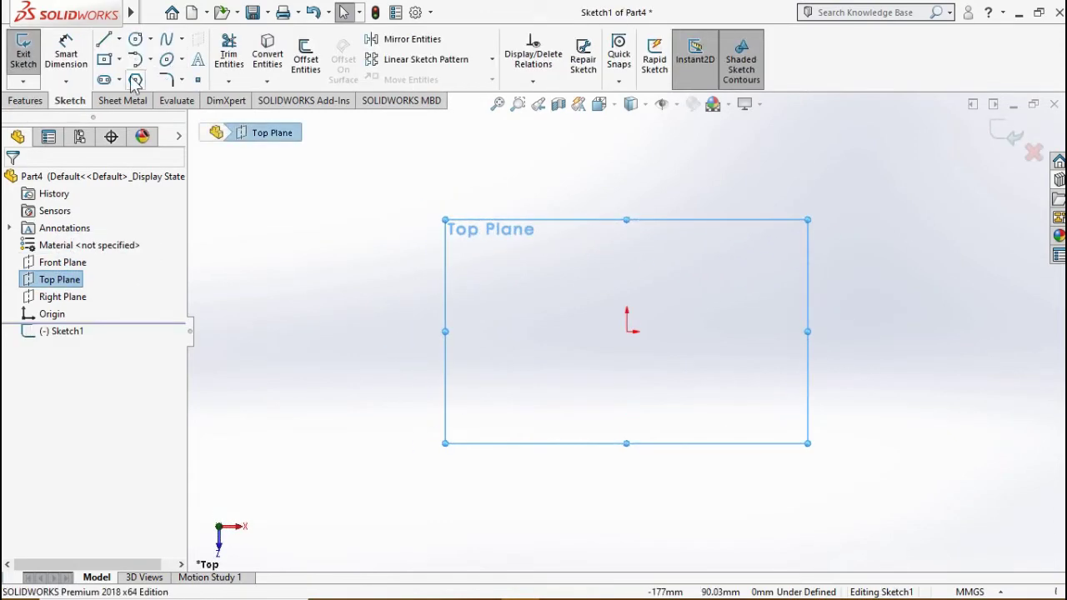
Draw a hexagon and a circle, both centred on the origin.
{"action": "left_click", "coordinate": [136, 80]}
{"action": "left_click", "coordinate": [627, 331]}
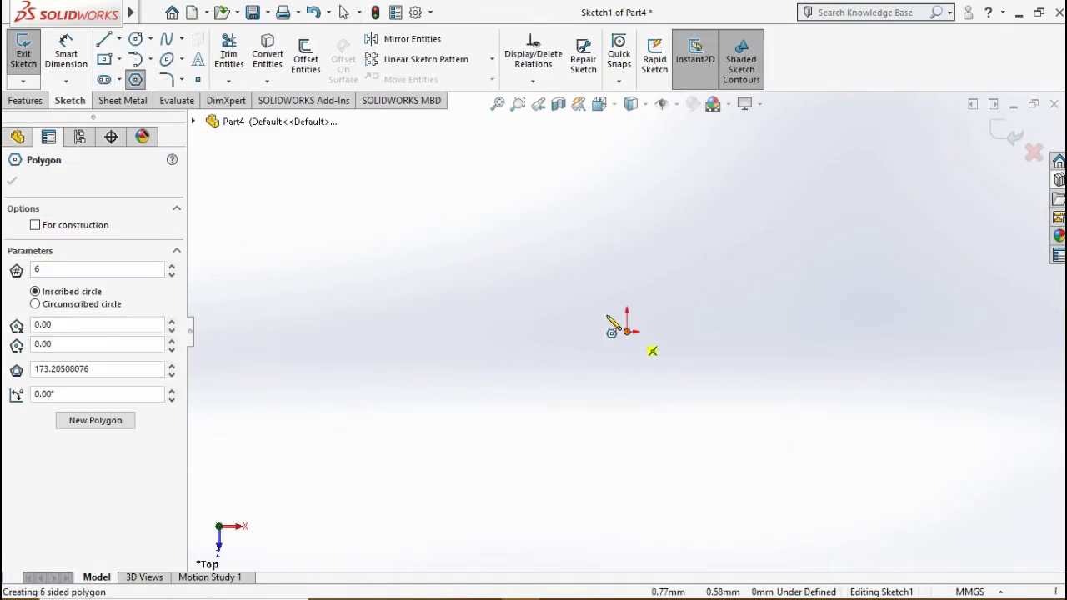
{"action": "left_click", "coordinate": [850, 331]}
{"action": "left_click", "coordinate": [136, 80]}
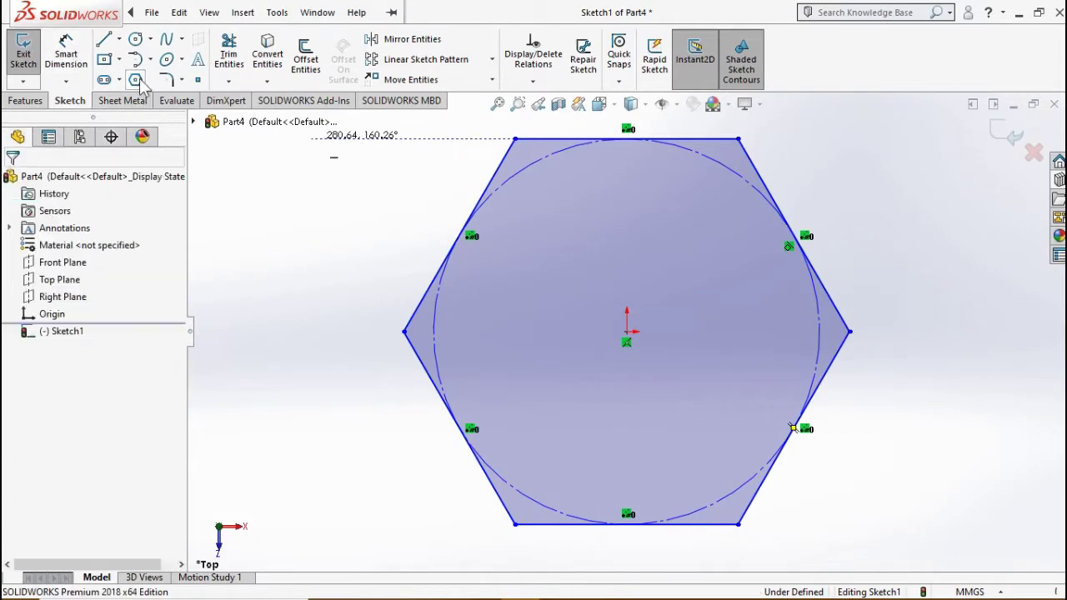
{"action": "left_click", "coordinate": [136, 39]}
{"action": "left_click", "coordinate": [626, 331]}
{"action": "left_click", "coordinate": [571, 210]}
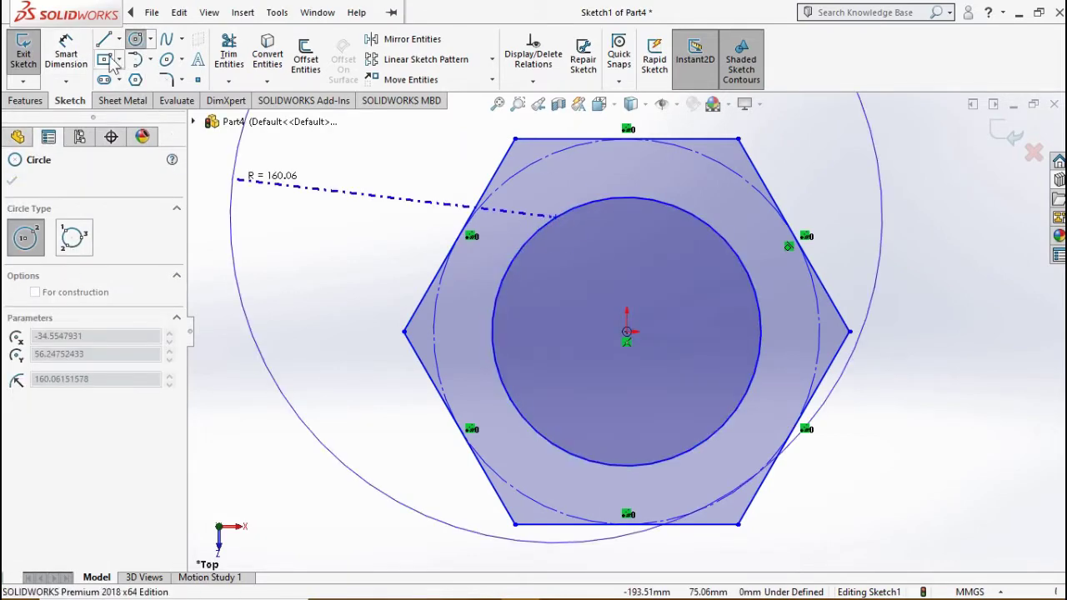
Dimension the circle to Ø14 and the hexagon to 18 across flats.
{"action": "left_click", "coordinate": [65, 52]}
{"action": "left_click", "coordinate": [755, 295]}
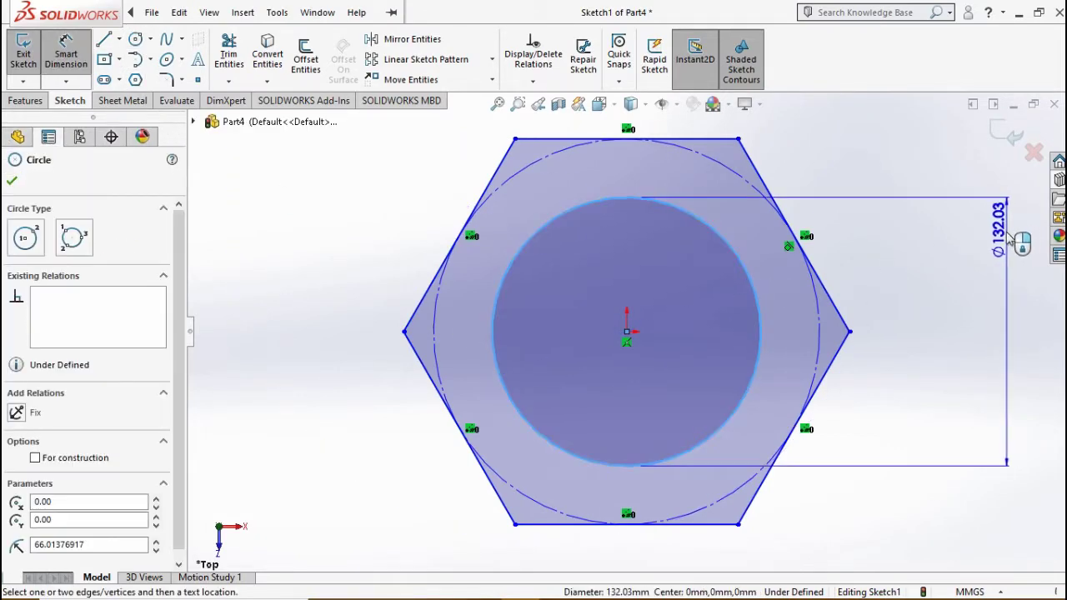
{"action": "left_click", "coordinate": [971, 239]}
{"action": "type", "text": "14"}
{"action": "key", "text": "Return"}
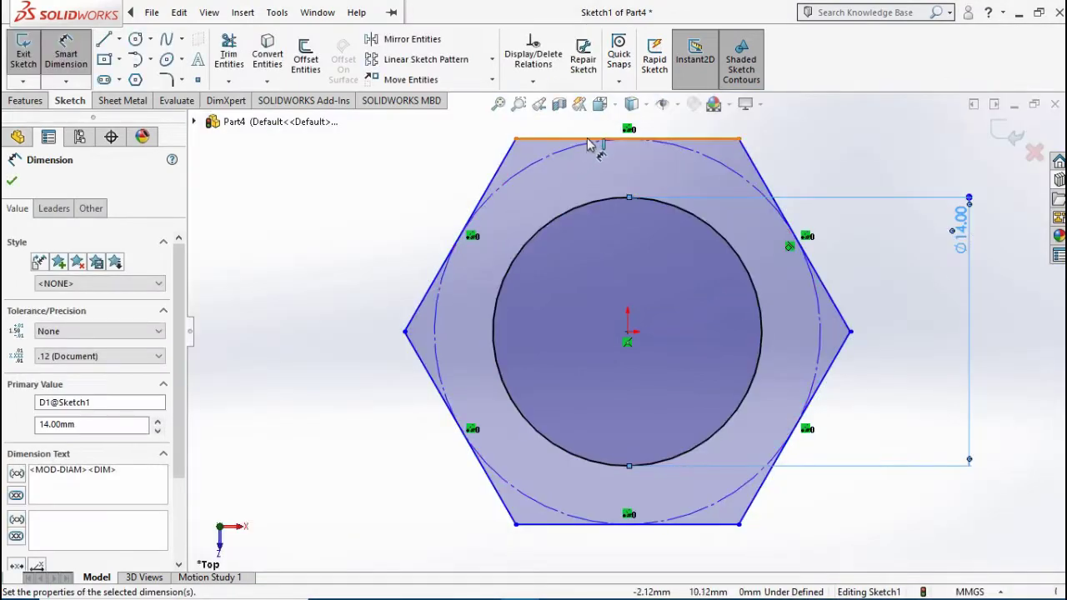
{"action": "left_click", "coordinate": [595, 523]}
{"action": "left_click", "coordinate": [583, 138]}
{"action": "left_click", "coordinate": [301, 377]}
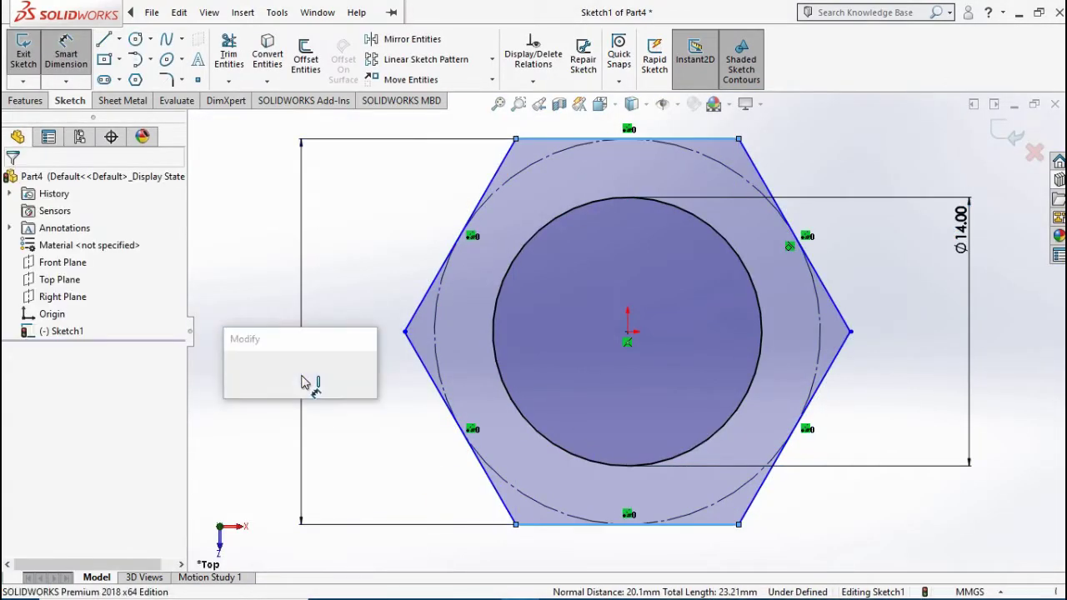
{"action": "type", "text": "18"}
{"action": "key", "text": "Return"}
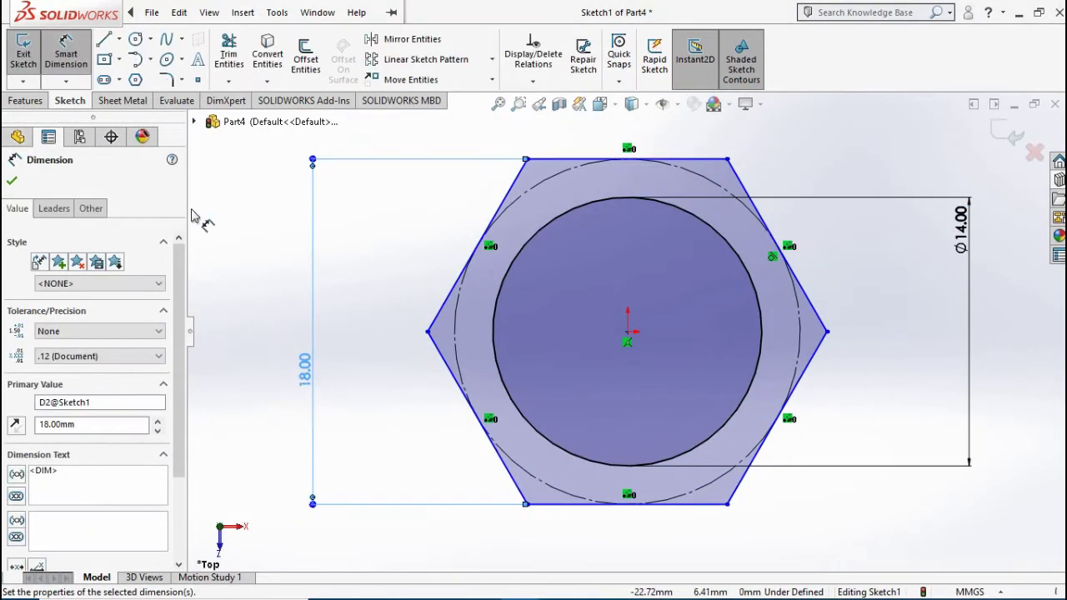
{"action": "left_click", "coordinate": [11, 181]}
{"action": "left_click", "coordinate": [25, 100]}
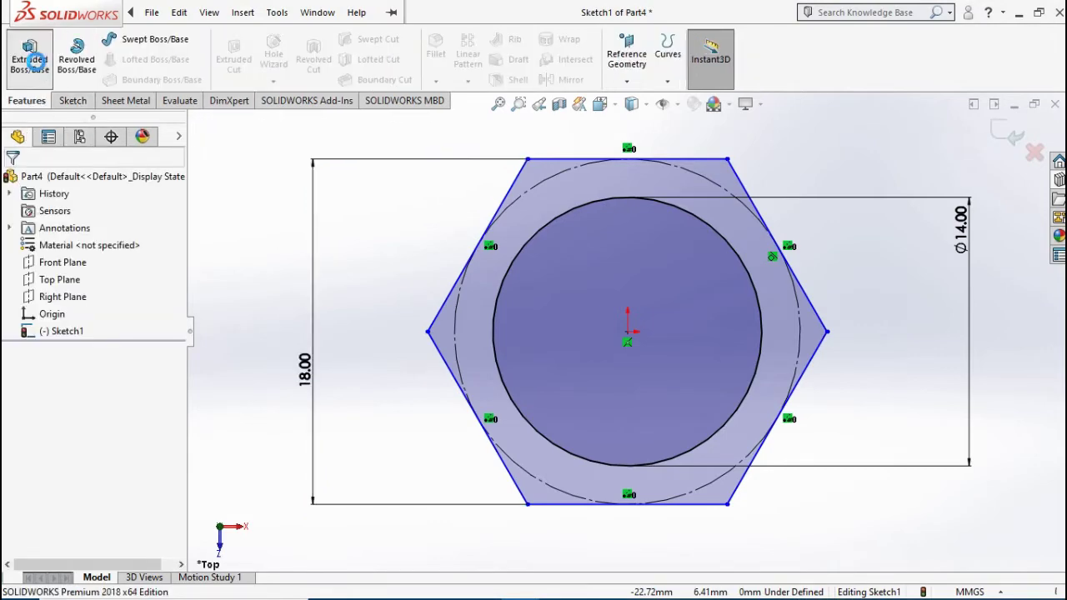
Extrude the hexagon 5 mm and chamfer the nut's top face 0.5 mm.
{"action": "left_click", "coordinate": [30, 58]}
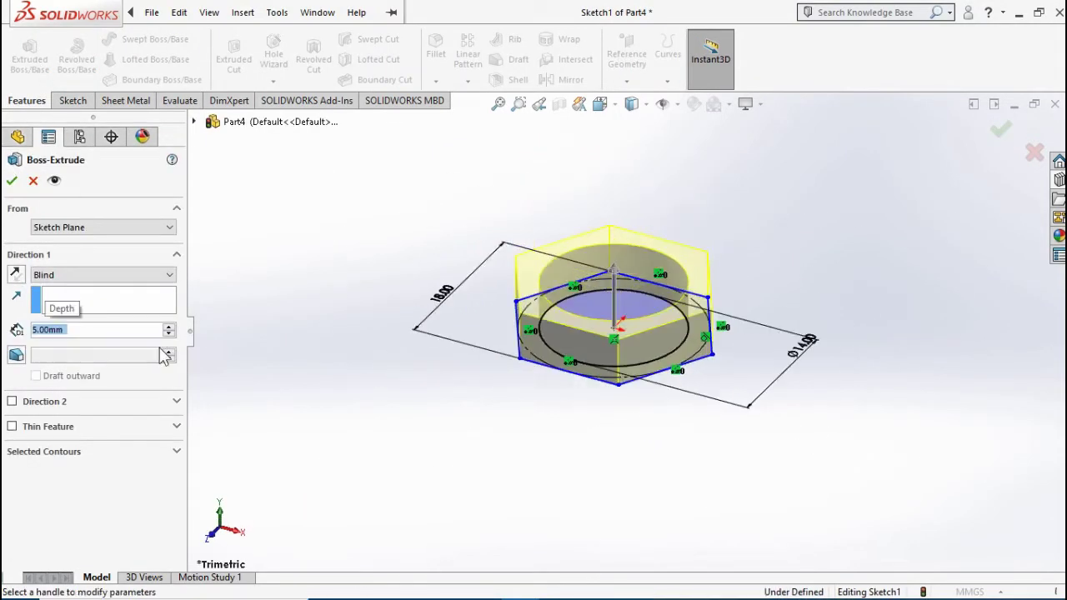
{"action": "left_click", "coordinate": [11, 180]}
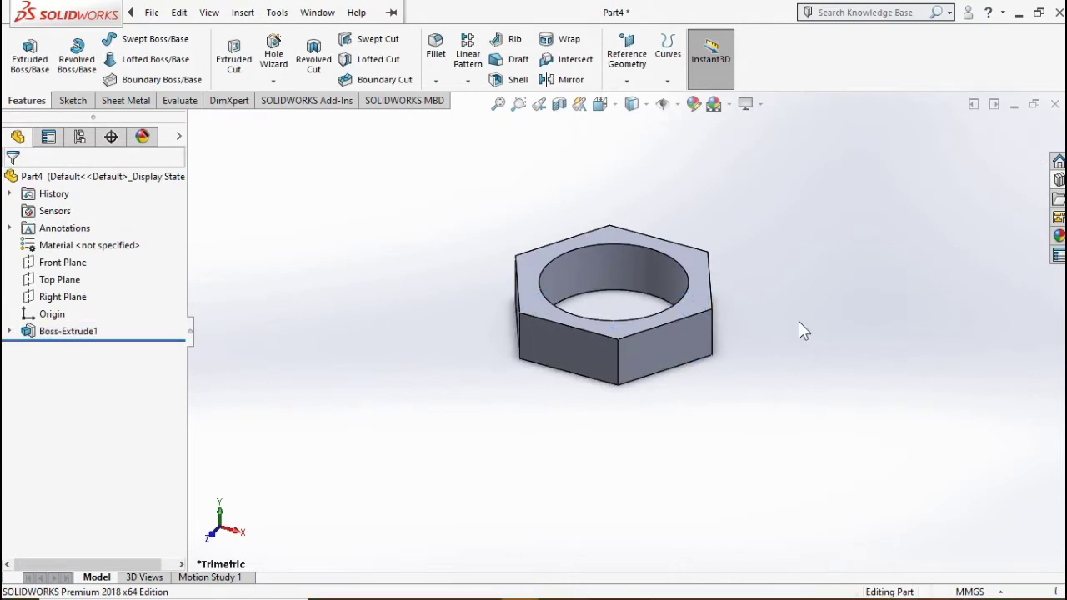
{"action": "left_click", "coordinate": [707, 305]}
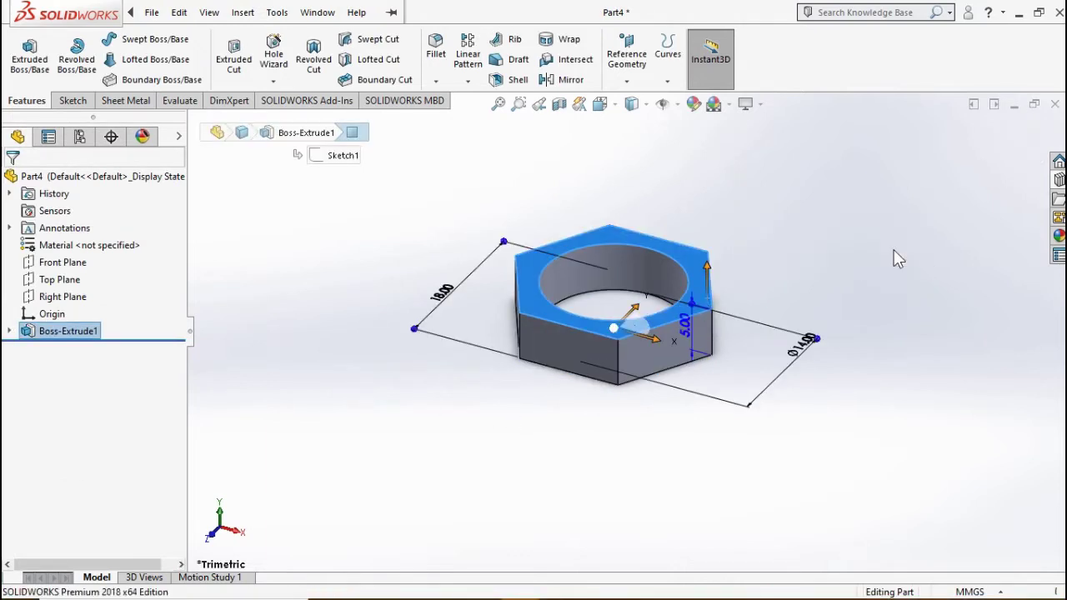
{"action": "key", "text": "c"}
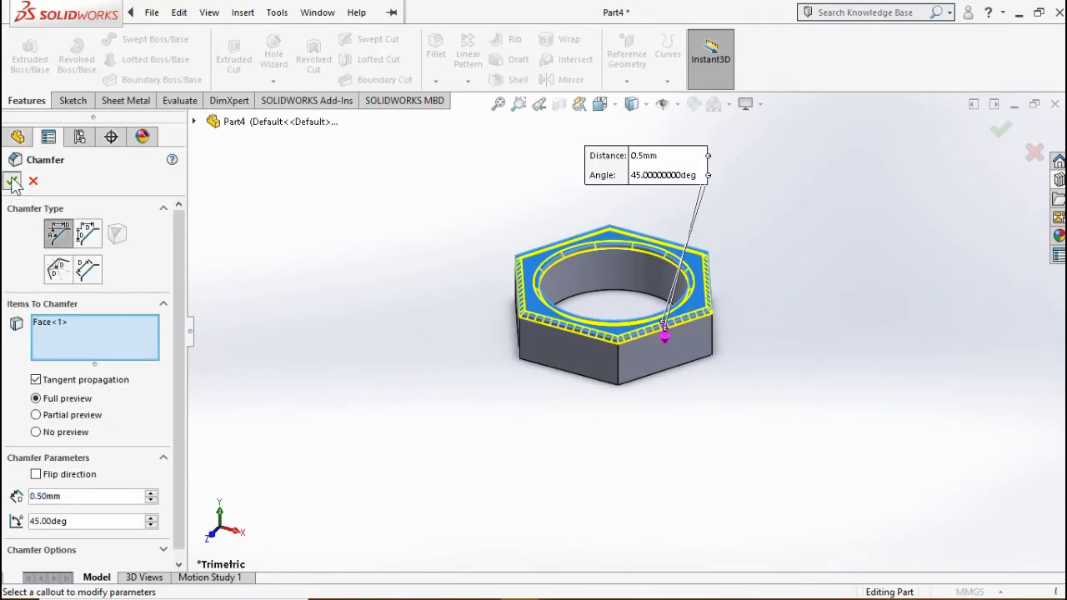
{"action": "left_click", "coordinate": [11, 181]}
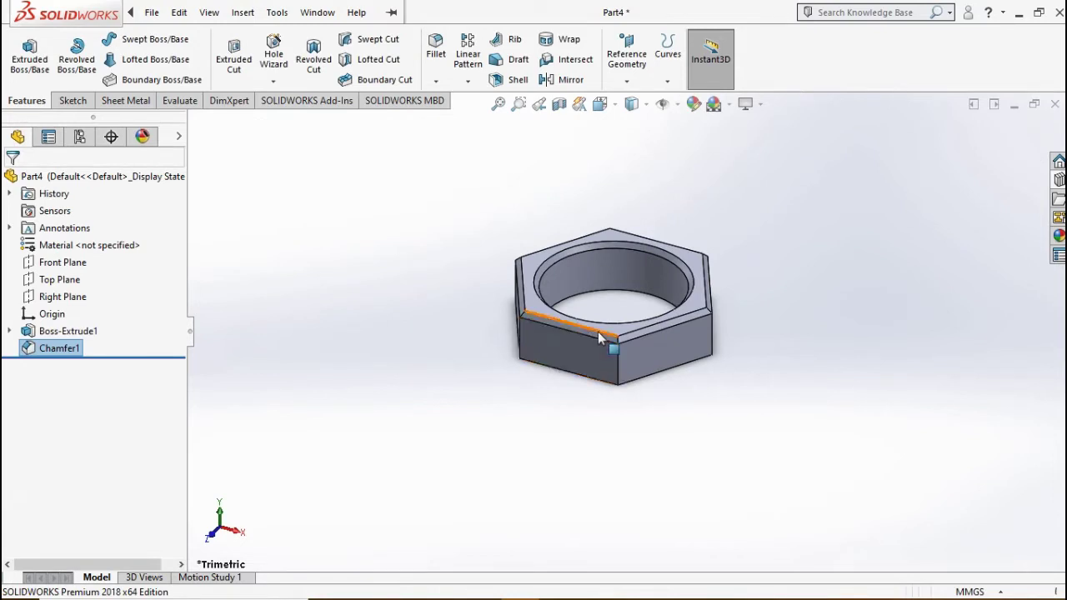
Add a Metric Tap thread to the nut's hole edge.
{"action": "left_click", "coordinate": [273, 81]}
{"action": "left_click", "coordinate": [292, 135]}
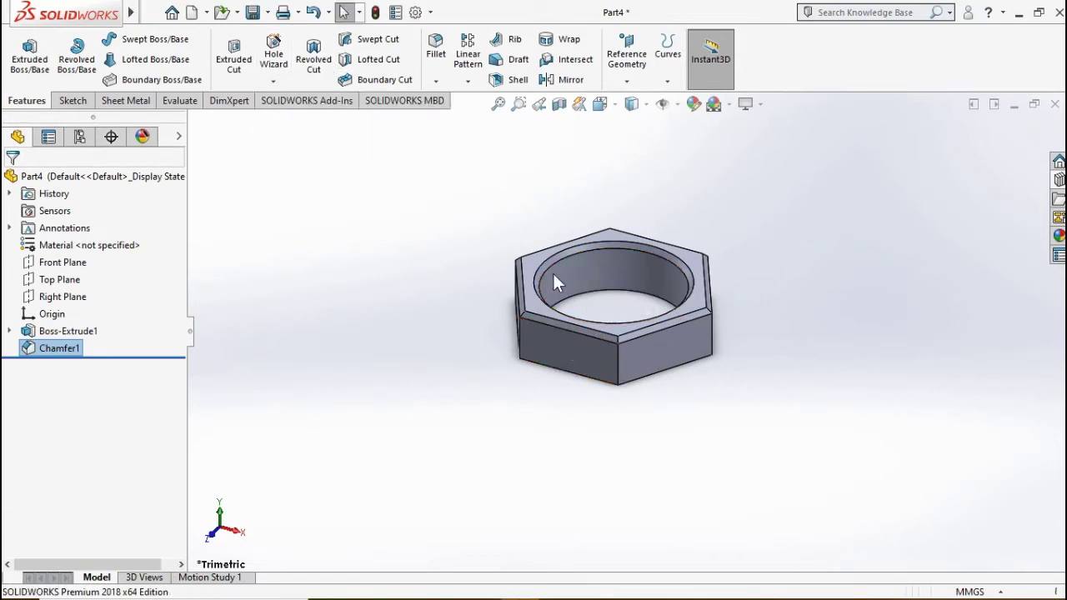
{"action": "left_click", "coordinate": [606, 291]}
{"action": "left_click", "coordinate": [83, 499]}
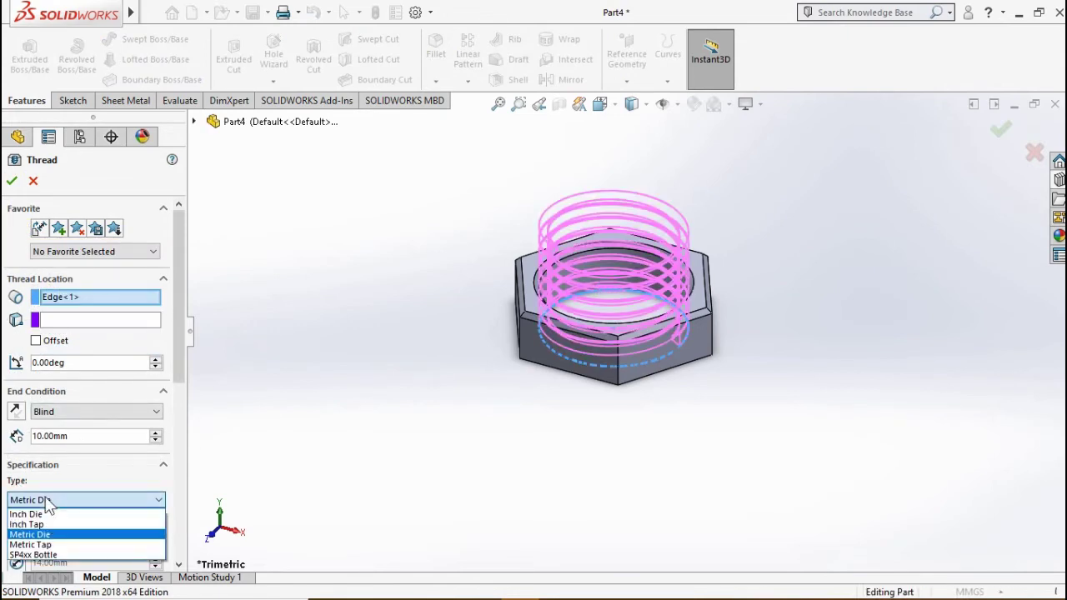
{"action": "left_click", "coordinate": [44, 540]}
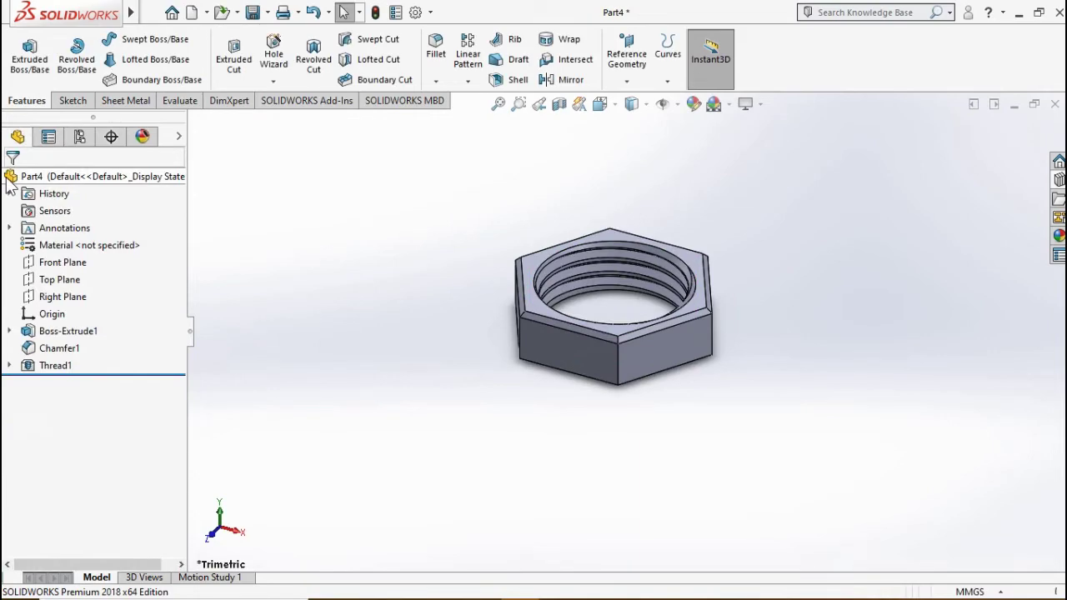
Save the part as N - 1 in GEARBOX 18 SPEED\NUTS and close it.
{"action": "key", "text": "ctrl+s"}
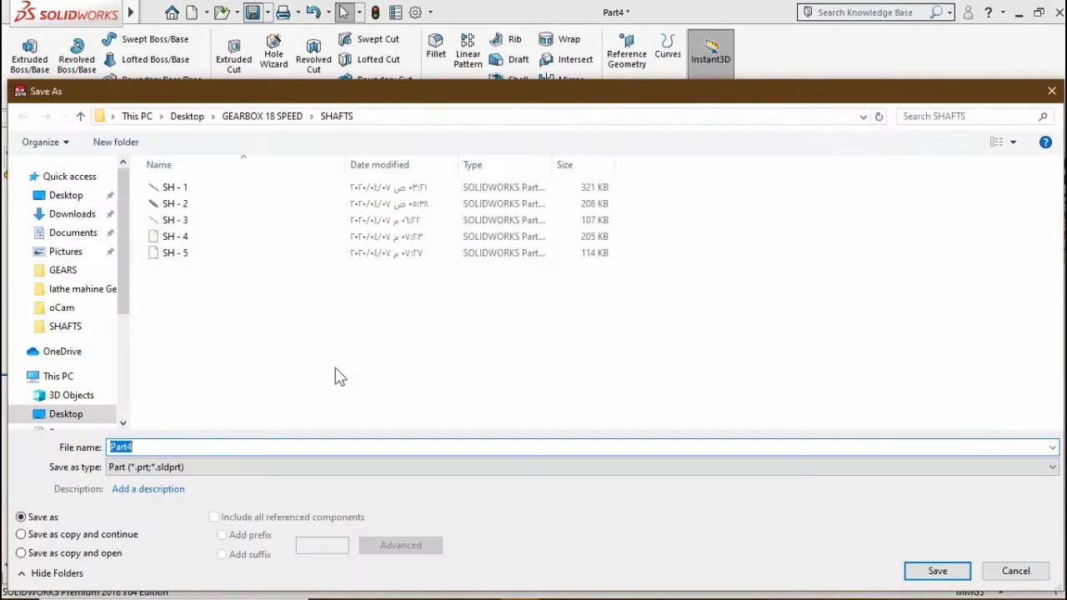
{"action": "left_click", "coordinate": [292, 117]}
{"action": "double_click", "coordinate": [188, 220]}
{"action": "type", "text": "N - 1"}
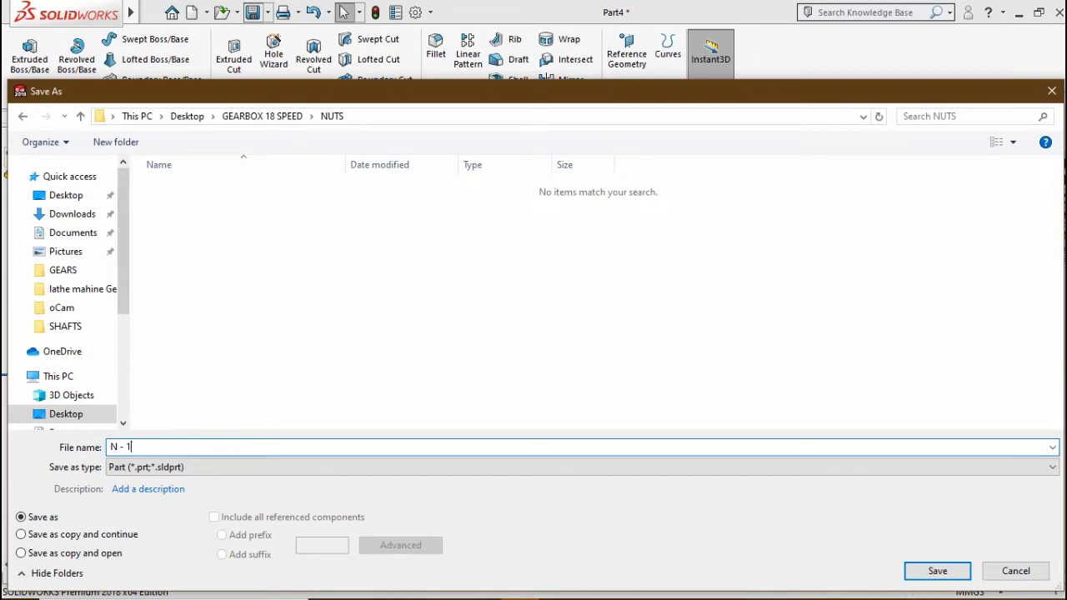
{"action": "left_click", "coordinate": [937, 571]}
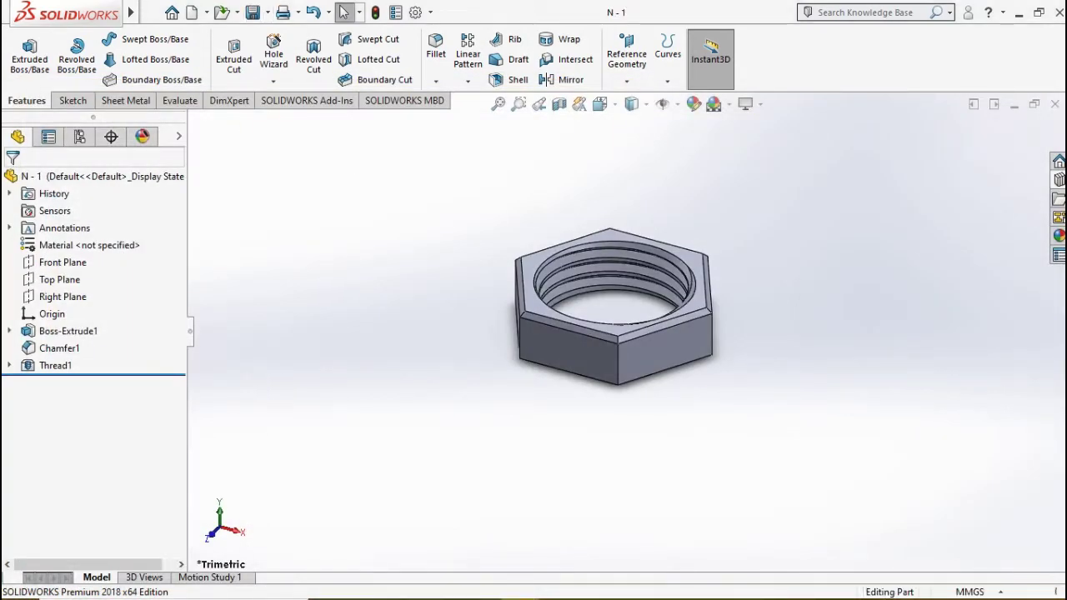
{"action": "left_click", "coordinate": [1054, 106]}
Close SOLIDWORKS, open GEARBOX 18 SPEED\NUTS, and copy the N - 1 file.
{"action": "left_click", "coordinate": [1058, 11]}
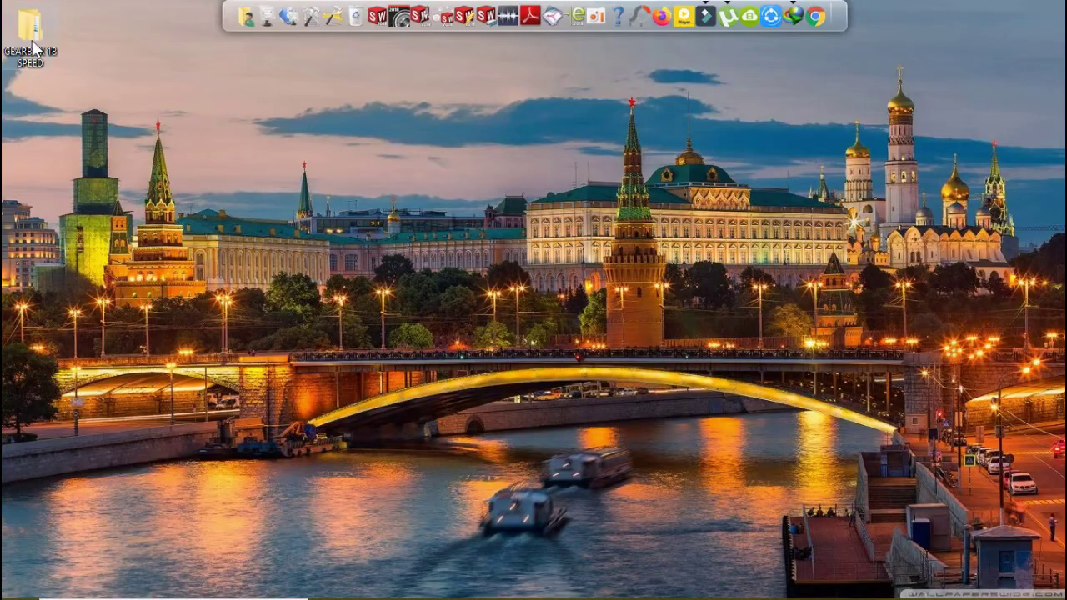
{"action": "double_click", "coordinate": [44, 56]}
{"action": "double_click", "coordinate": [652, 200]}
{"action": "left_click", "coordinate": [205, 276]}
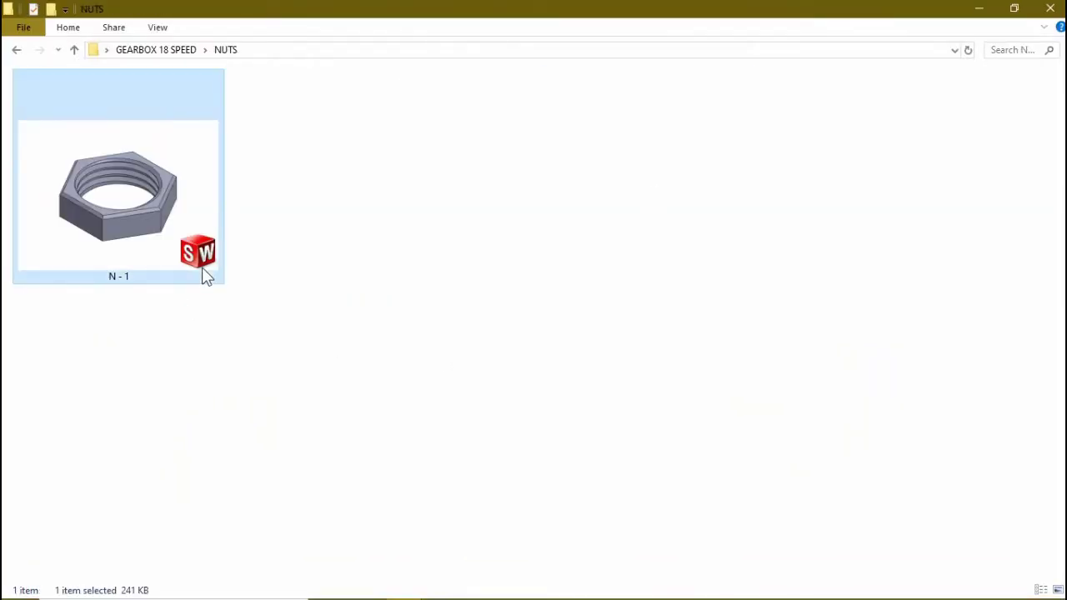
{"action": "right_click", "coordinate": [205, 276]}
{"action": "left_click", "coordinate": [253, 508]}
Paste the copy as N - 2, move it into NUTS, and open it in SOLIDWORKS.
{"action": "key", "text": "alt+Up"}
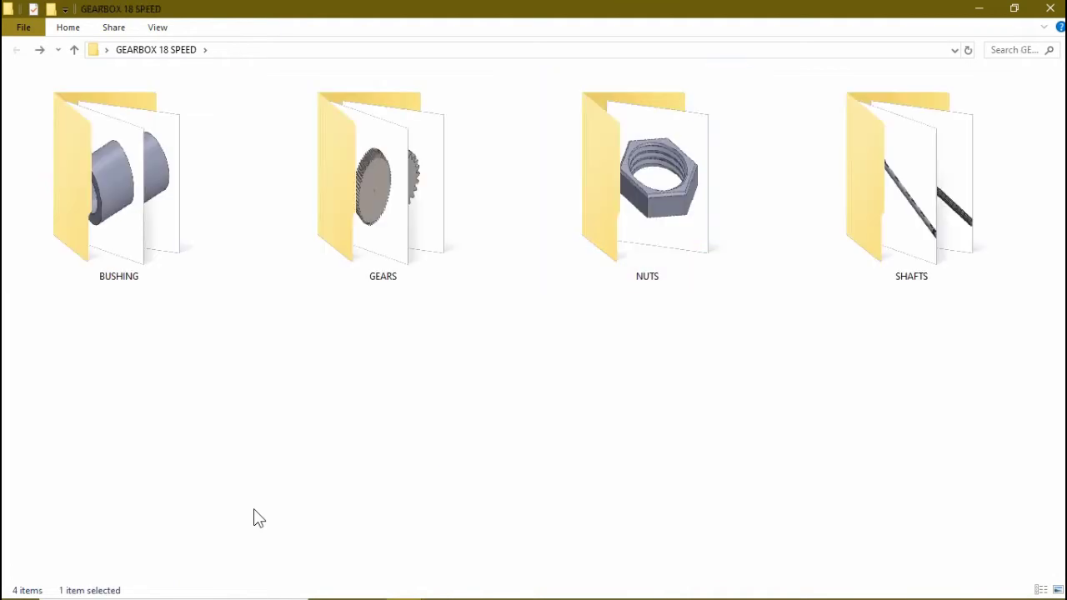
{"action": "right_click", "coordinate": [254, 508]}
{"action": "left_click", "coordinate": [279, 392]}
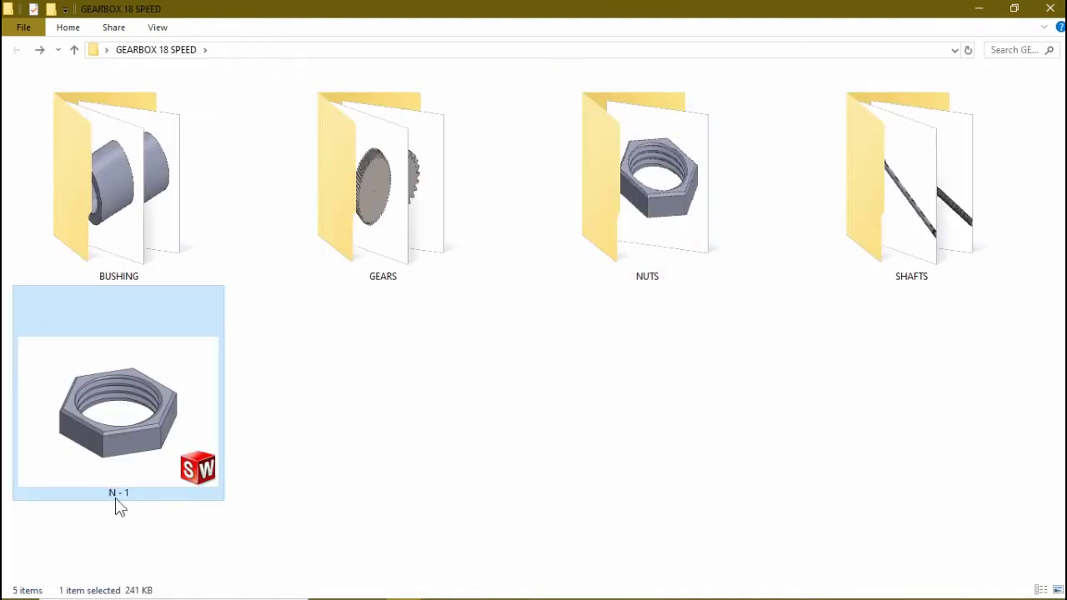
{"action": "left_click", "coordinate": [125, 493]}
{"action": "type", "text": "2"}
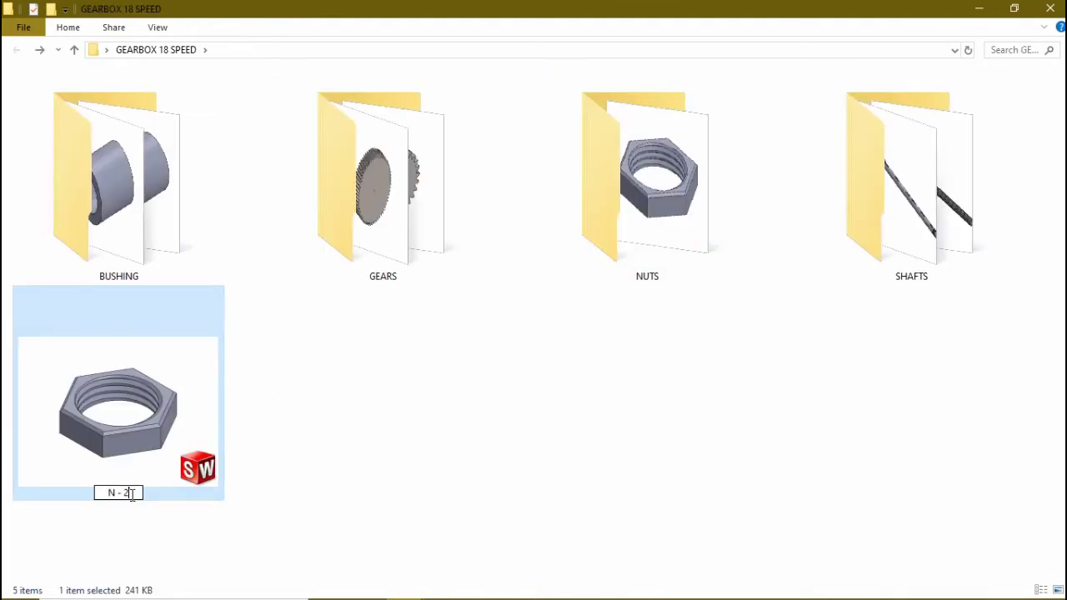
{"action": "left_click", "coordinate": [273, 536]}
{"action": "left_click_drag", "start_coordinate": [117, 400], "coordinate": [671, 262]}
{"action": "double_click", "coordinate": [698, 209]}
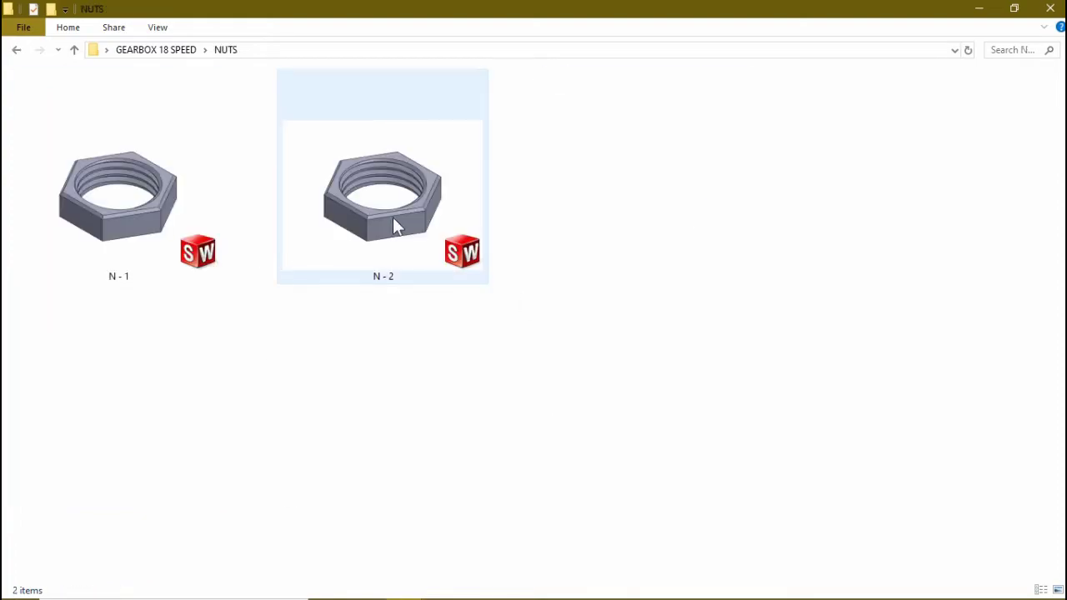
{"action": "double_click", "coordinate": [394, 221]}
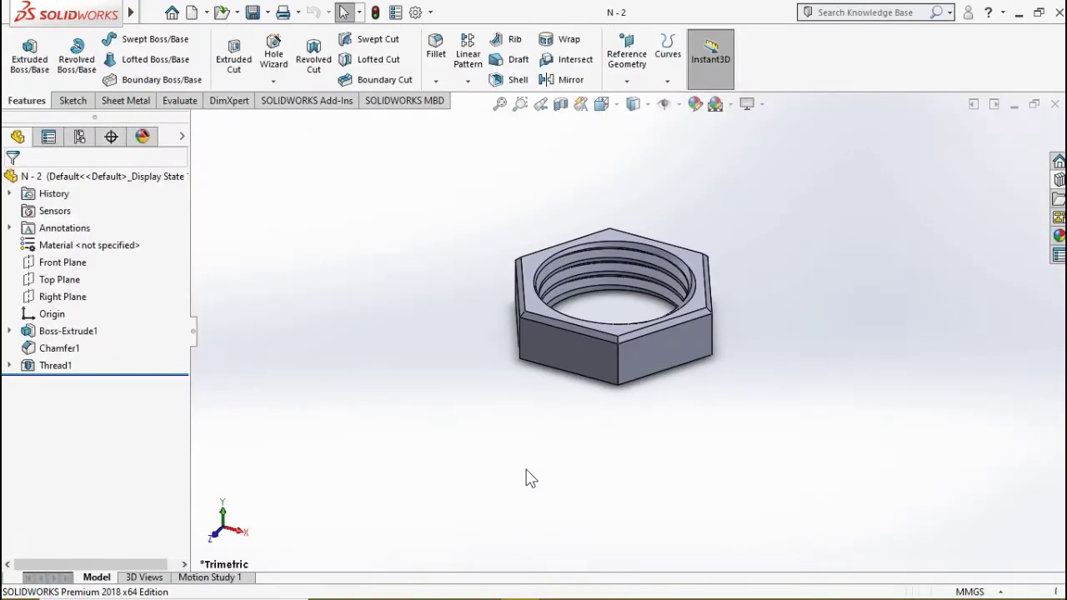
Change the hexagon sketch's across-flats dimension from 18 to 30 and rebuild.
{"action": "left_click", "coordinate": [66, 334]}
{"action": "left_click", "coordinate": [9, 331]}
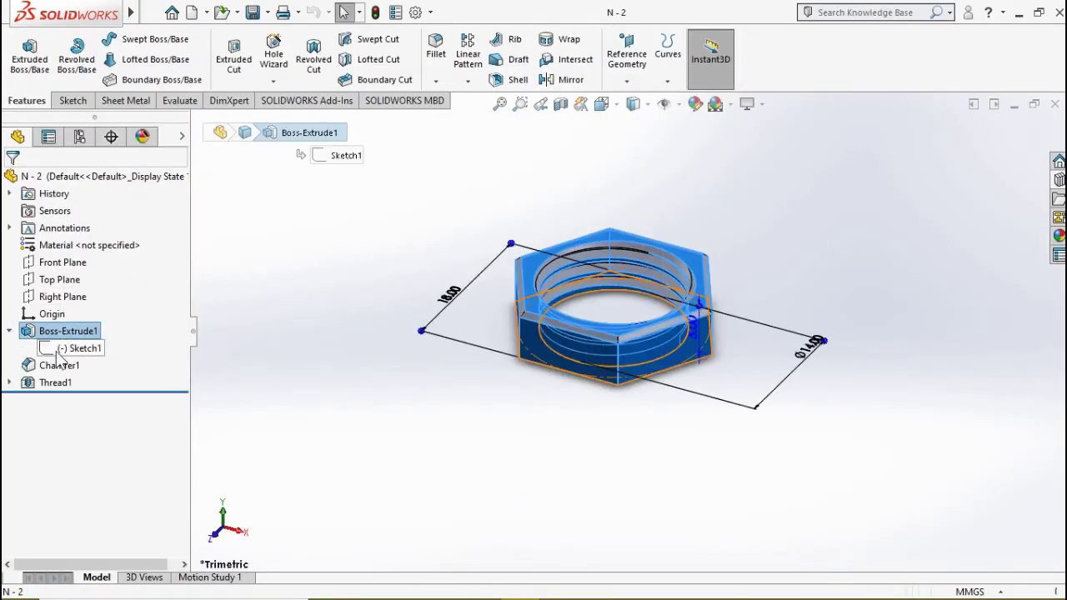
{"action": "left_click", "coordinate": [79, 348]}
{"action": "left_click", "coordinate": [70, 305]}
{"action": "double_click", "coordinate": [456, 297]}
{"action": "type", "text": "3"}
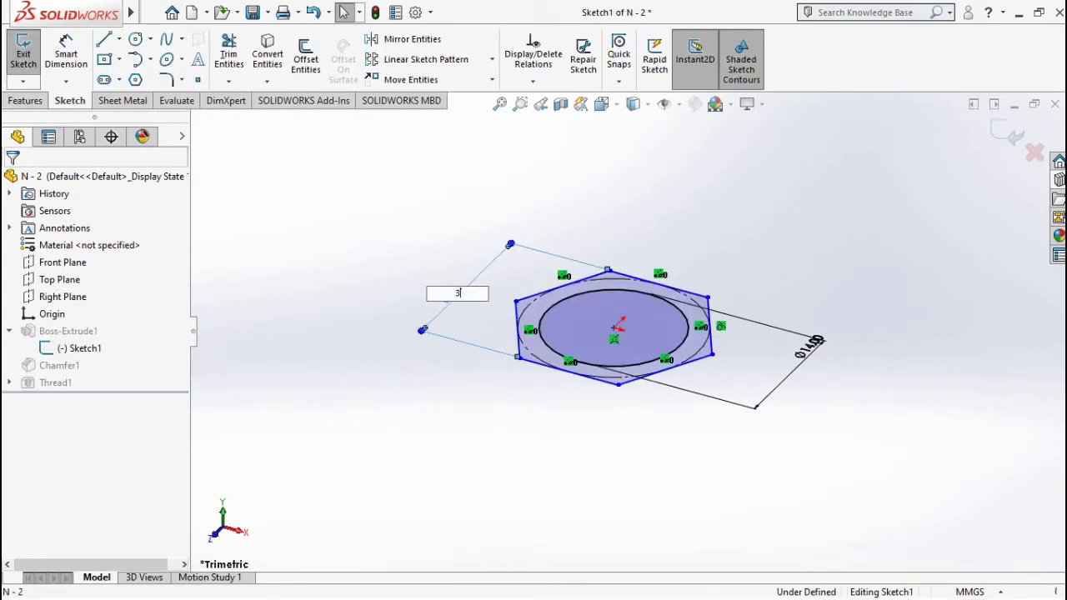
{"action": "type", "text": "0"}
{"action": "key", "text": "Return"}
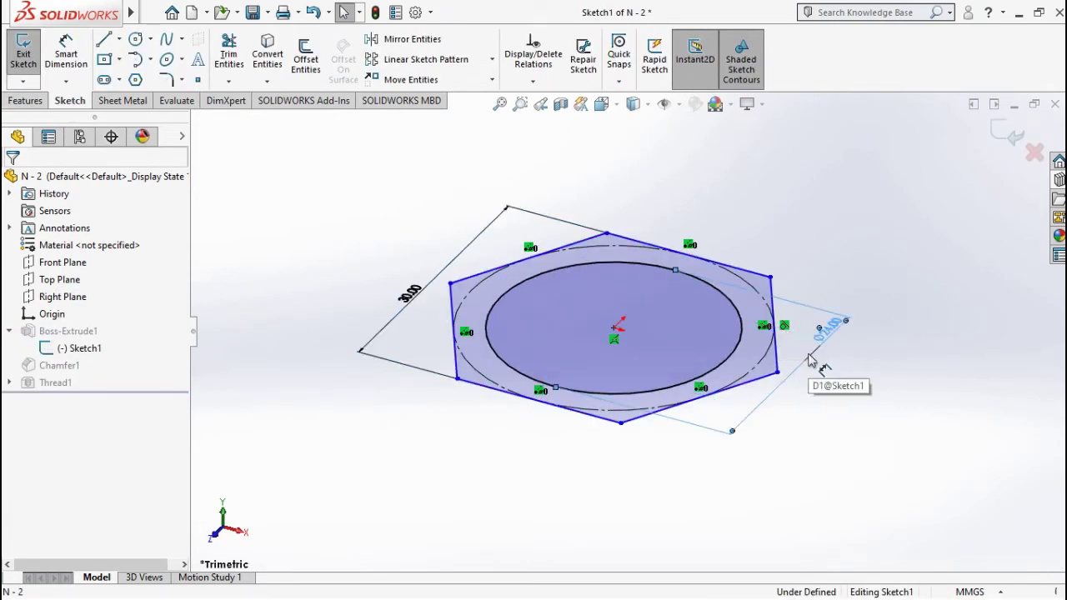
{"action": "left_click", "coordinate": [1004, 133]}
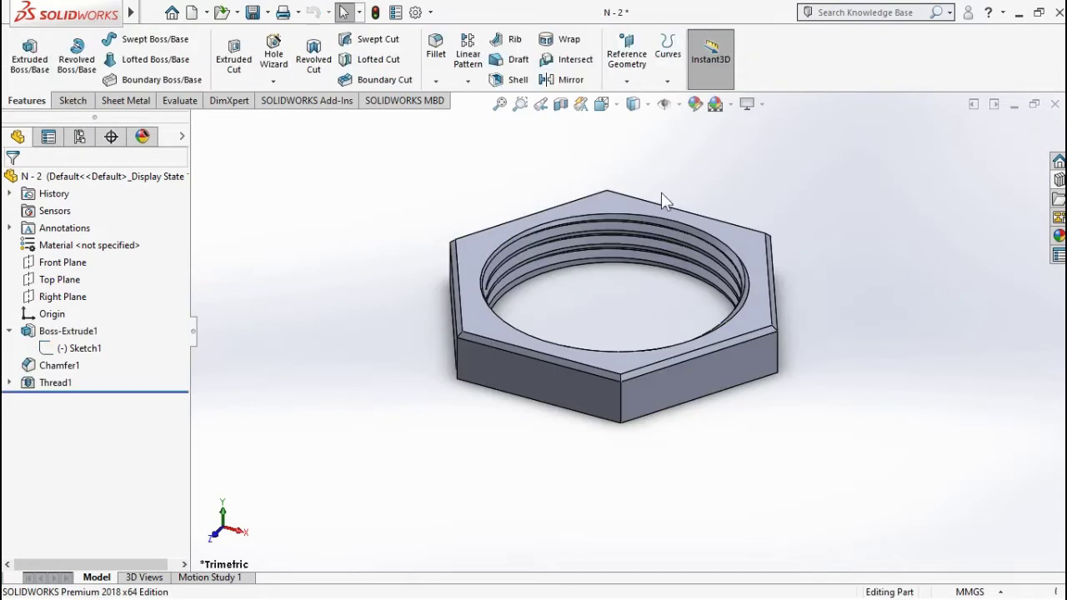
Save N - 2, then close the part and SOLIDWORKS.
{"action": "left_click", "coordinate": [260, 17]}
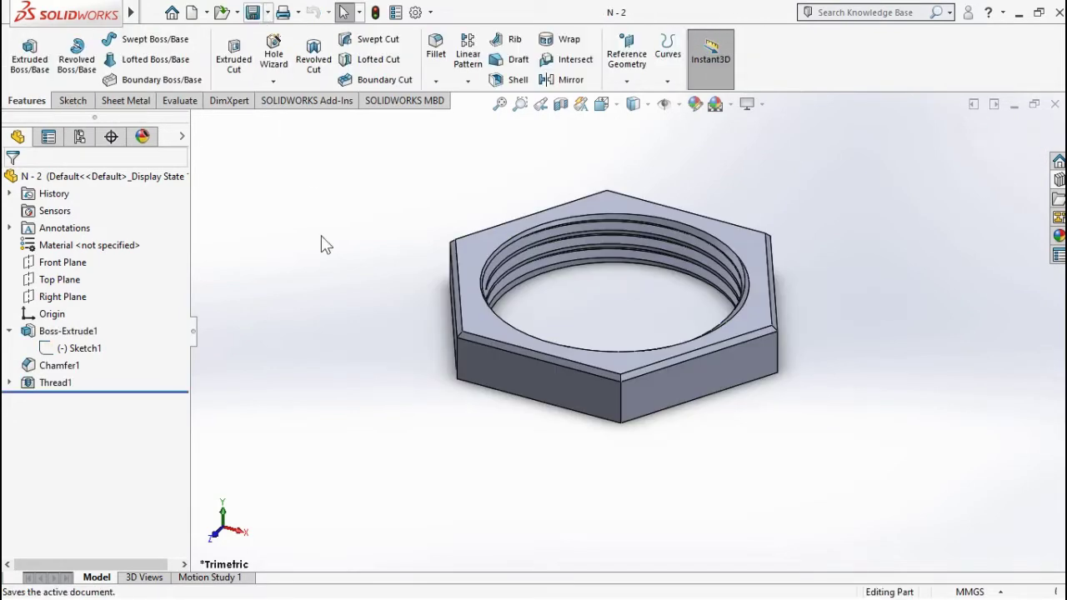
{"action": "left_click", "coordinate": [1054, 104]}
{"action": "left_click", "coordinate": [1059, 12]}
Create a BLOCK GEAR folder in the maximized GEARBOX 18 SPEED window, then restore SOLIDWORKS.
{"action": "double_click", "coordinate": [46, 46]}
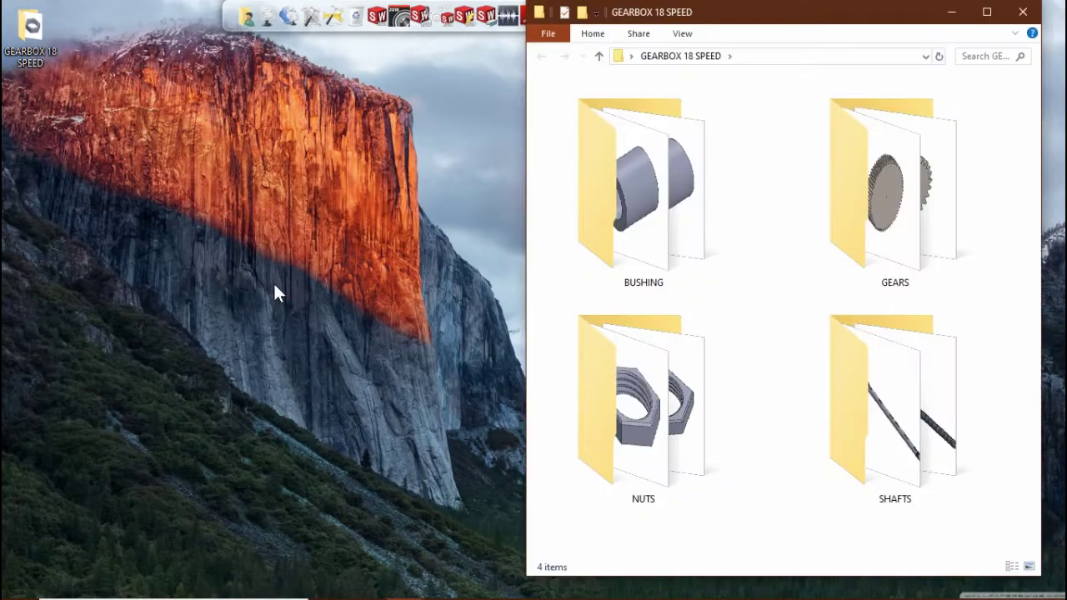
{"action": "left_click_drag", "start_coordinate": [883, 10], "coordinate": [707, 241]}
{"action": "double_click", "coordinate": [708, 241]}
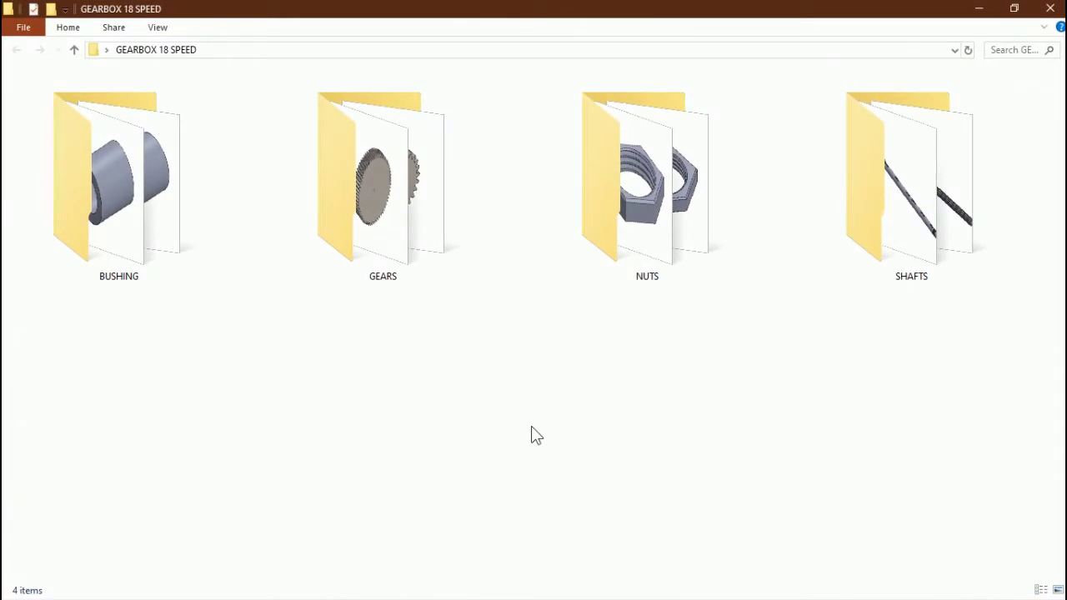
{"action": "right_click", "coordinate": [532, 426]}
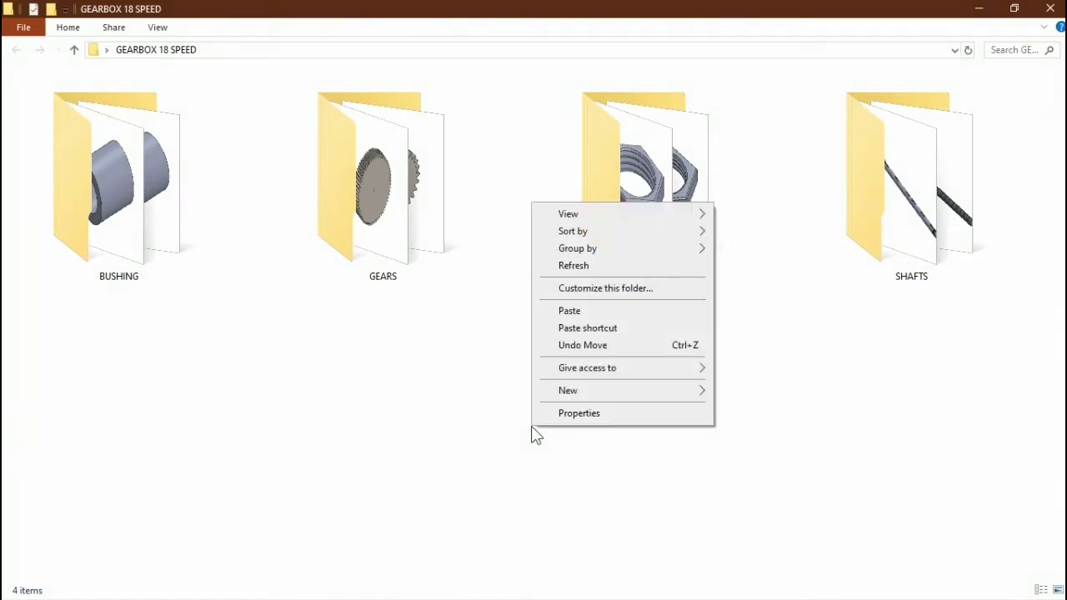
{"action": "left_click", "coordinate": [749, 388]}
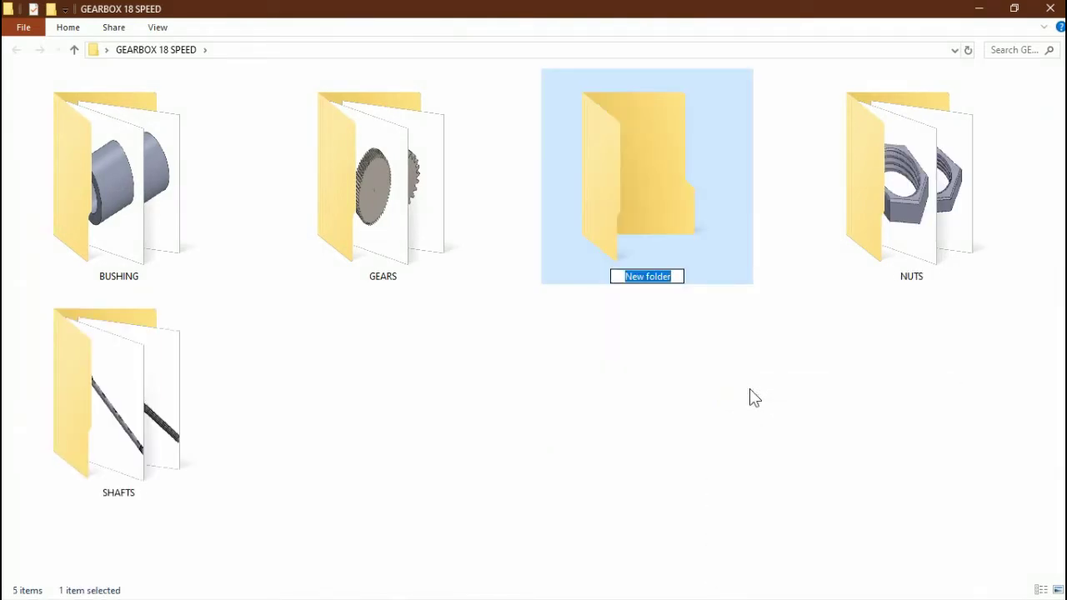
{"action": "type", "text": "BLOCK"}
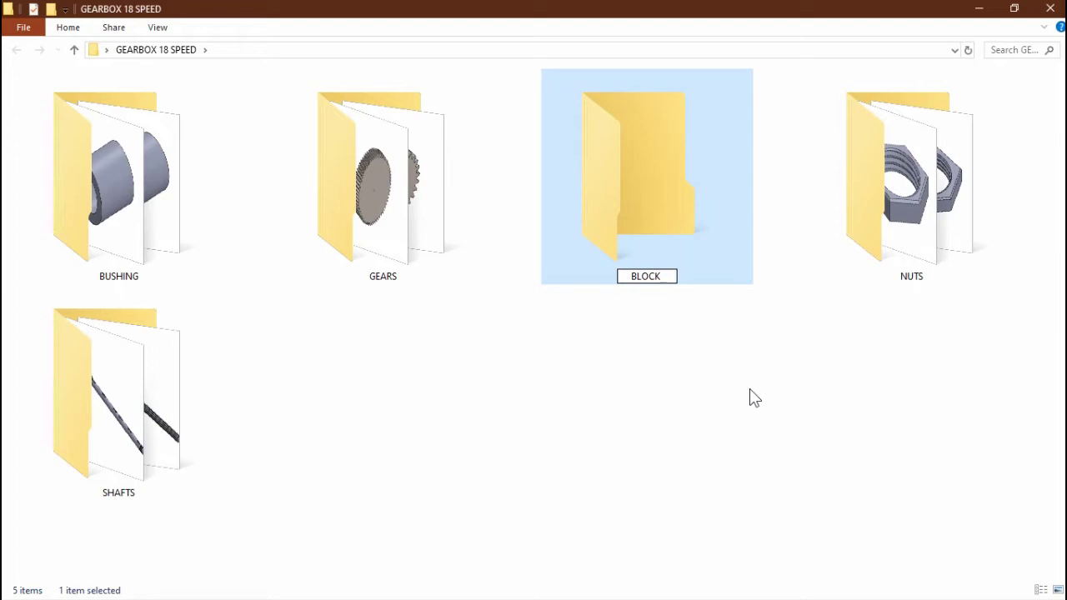
{"action": "type", "text": " GEAR"}
{"action": "left_click", "coordinate": [749, 389]}
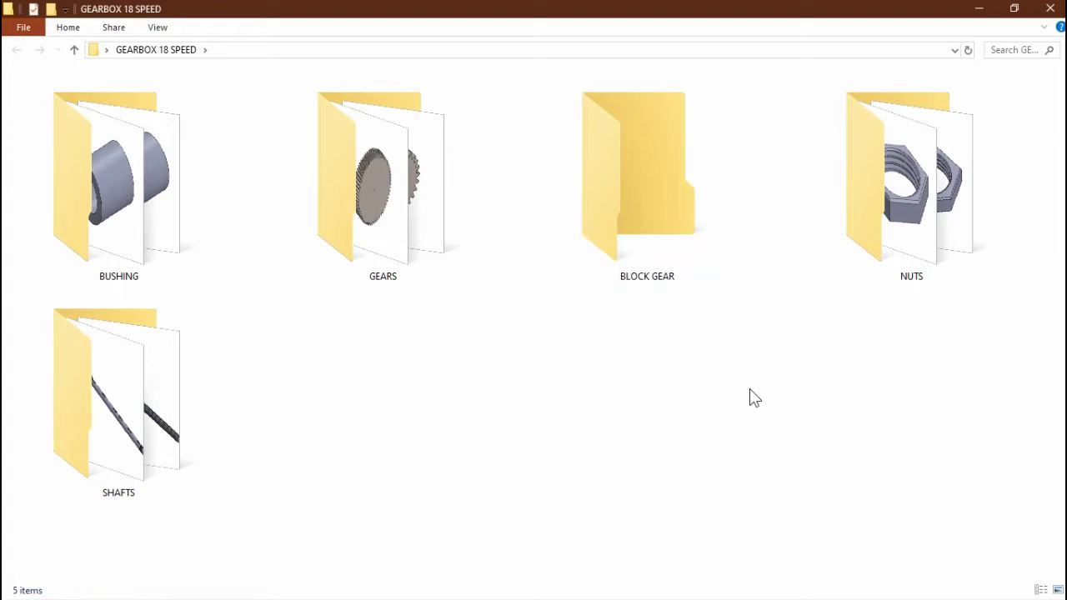
{"action": "left_click", "coordinate": [979, 8]}
{"action": "left_click", "coordinate": [507, 583]}
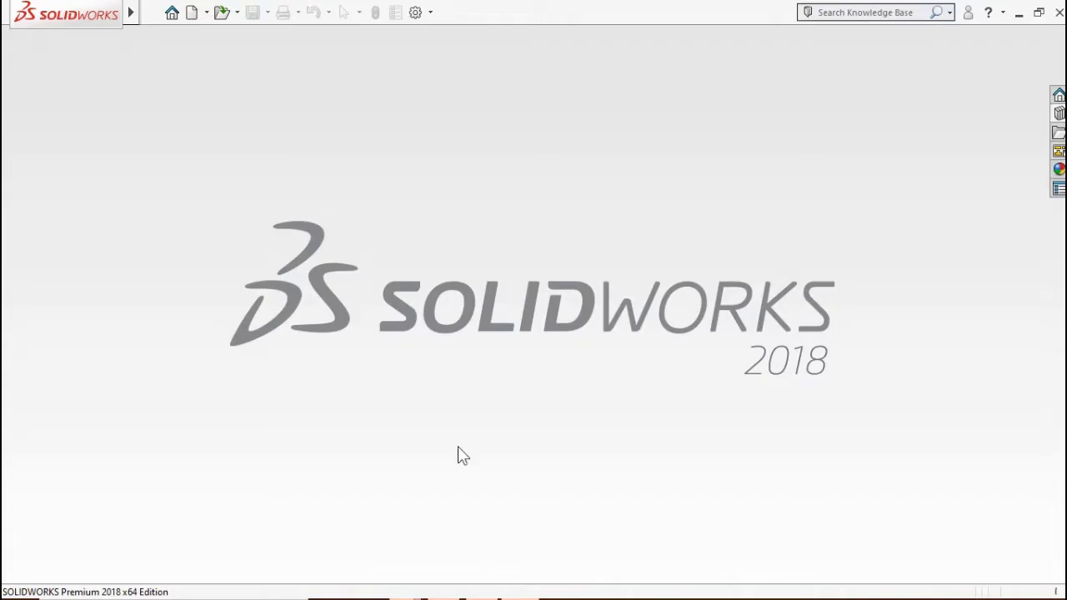
Start a new assembly with the SH - 3 shaft from SHAFTS placed as the fixed part.
{"action": "left_click", "coordinate": [193, 13]}
{"action": "left_click", "coordinate": [611, 200]}
{"action": "left_click", "coordinate": [674, 417]}
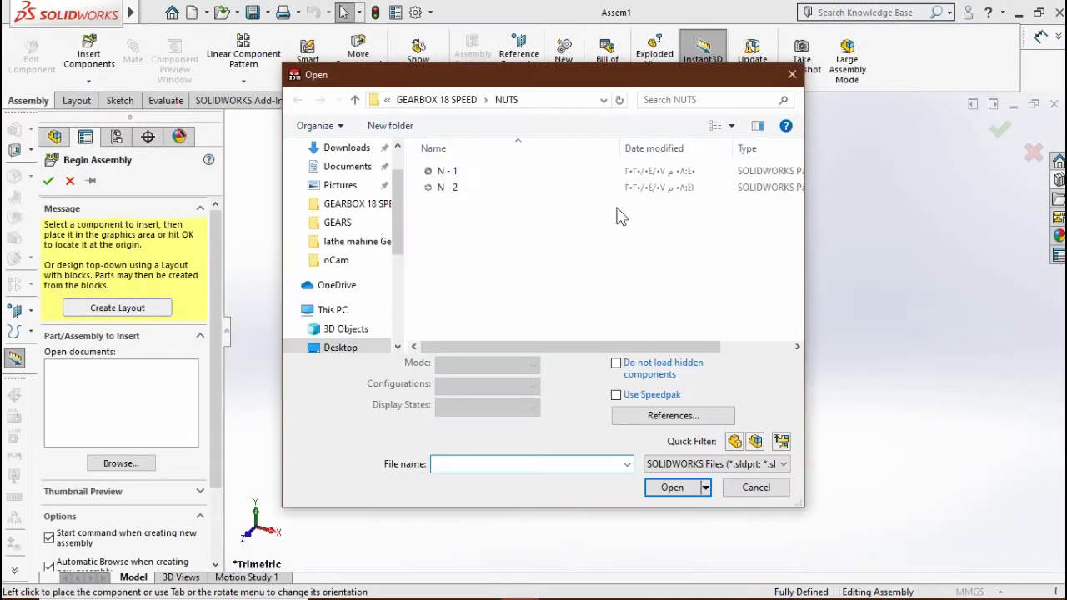
{"action": "left_click", "coordinate": [462, 99]}
{"action": "double_click", "coordinate": [455, 235]}
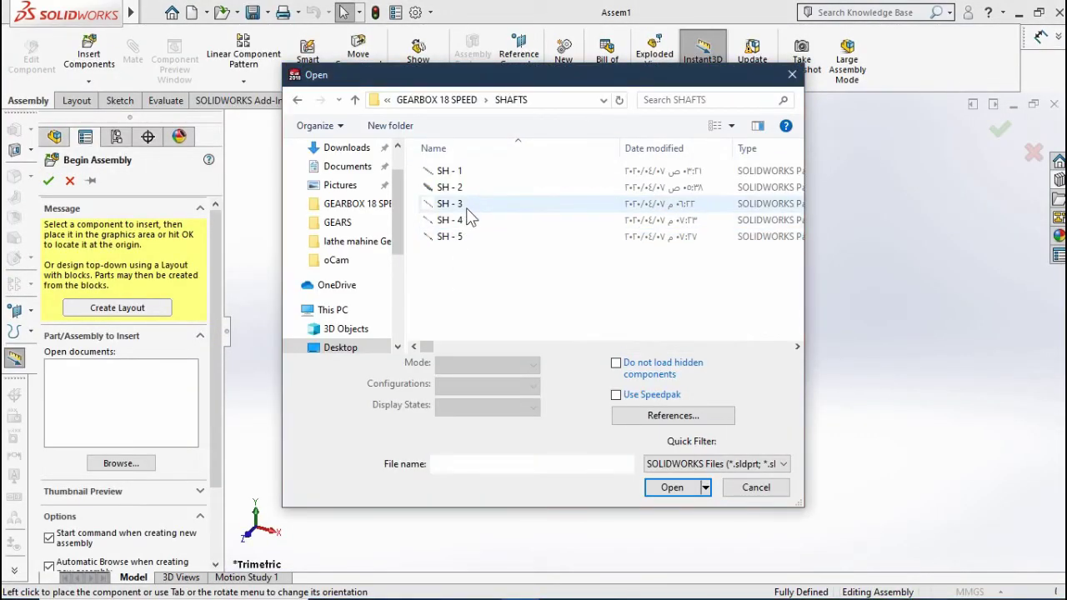
{"action": "double_click", "coordinate": [450, 203]}
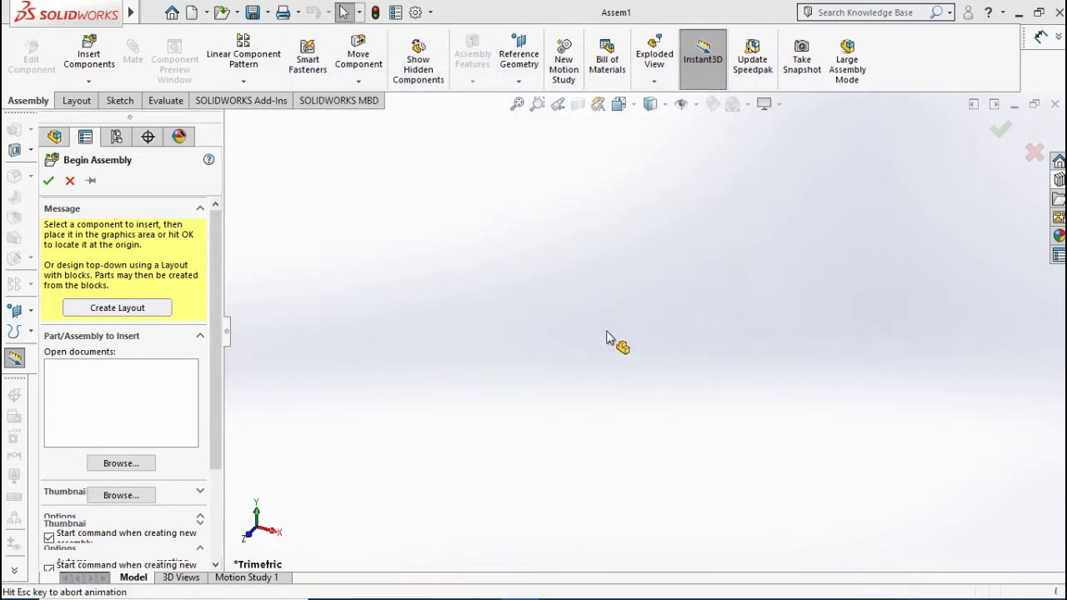
{"action": "left_click", "coordinate": [615, 345]}
Insert the G - 1 gear from GEARS and place it beside the shaft.
{"action": "left_click", "coordinate": [89, 56]}
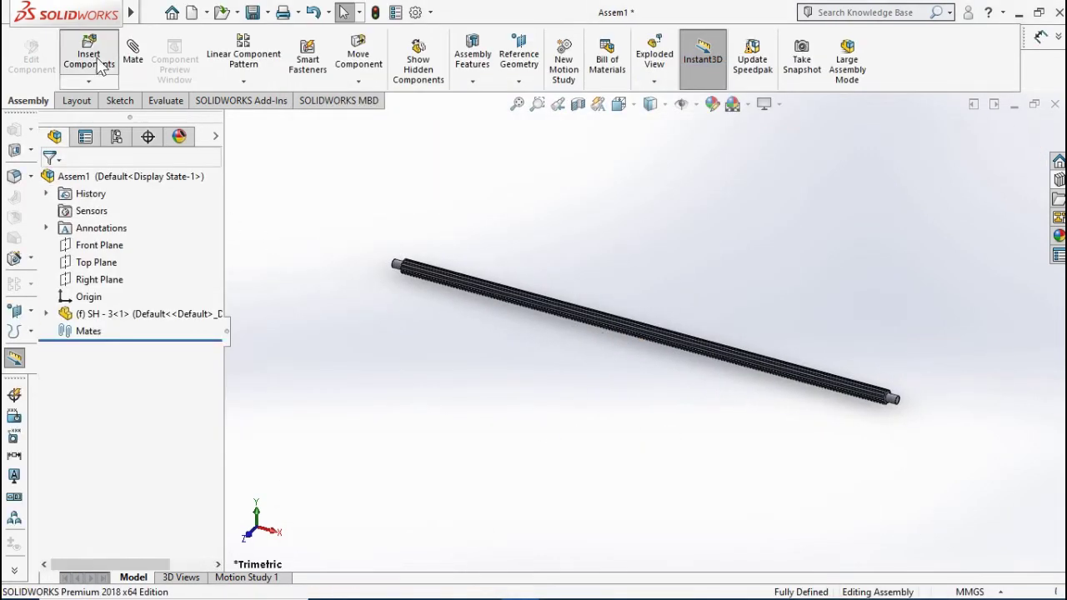
{"action": "left_click", "coordinate": [467, 100]}
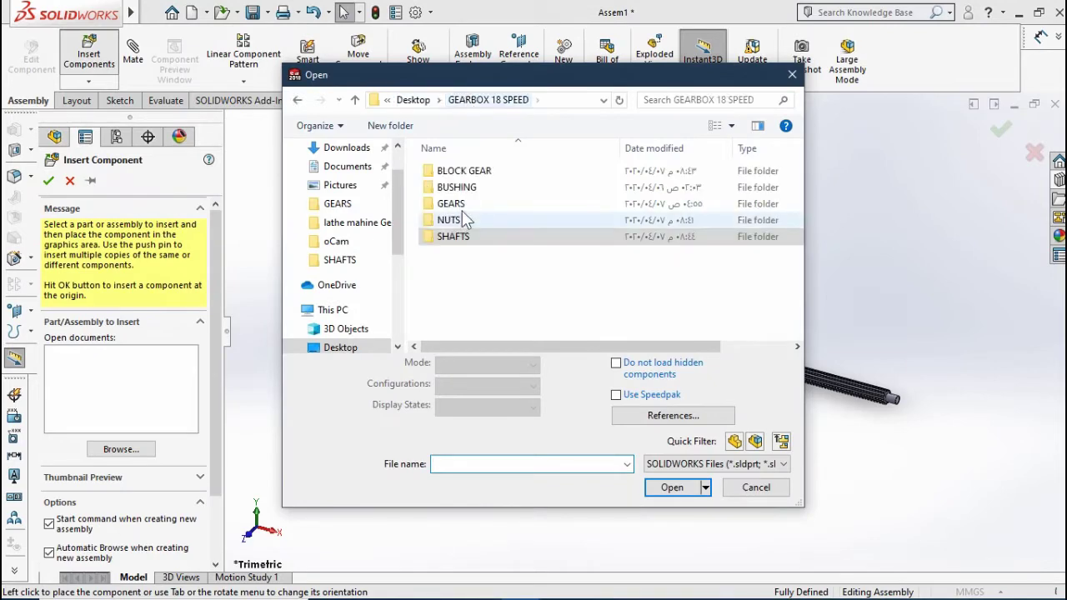
{"action": "double_click", "coordinate": [450, 208]}
{"action": "left_click", "coordinate": [671, 463]}
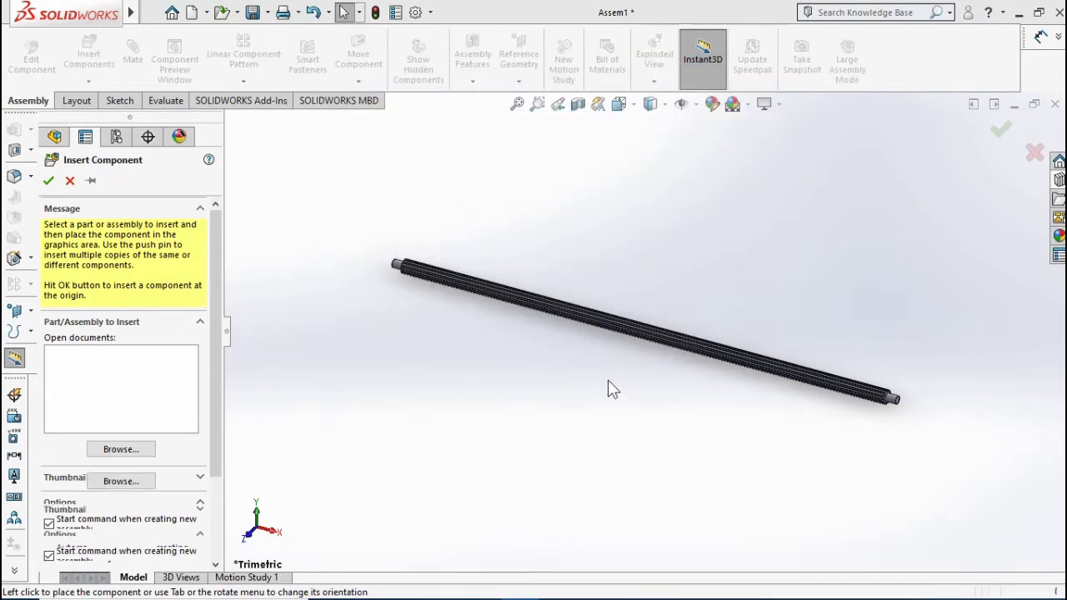
{"action": "left_click", "coordinate": [641, 378]}
{"action": "scroll", "coordinate": [821, 445], "scroll_direction": "down", "scroll_amount": 2}
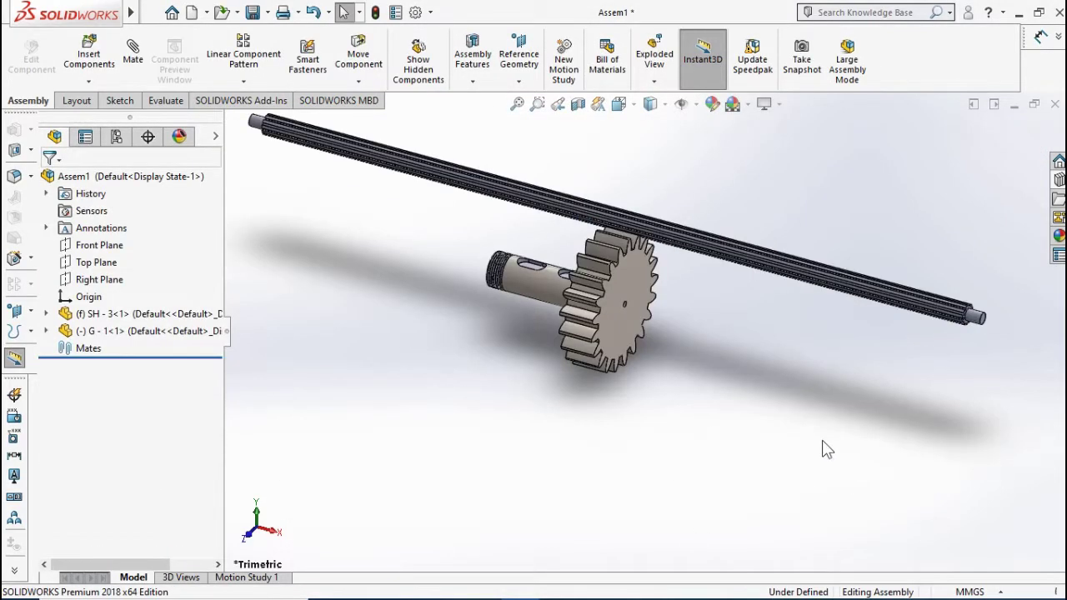
{"action": "scroll", "coordinate": [822, 445], "scroll_direction": "down", "scroll_amount": 3}
Add a concentric mate between the G - 1 gear's bore edge and the SH - 3 shaft end face.
{"action": "left_click", "coordinate": [359, 282]}
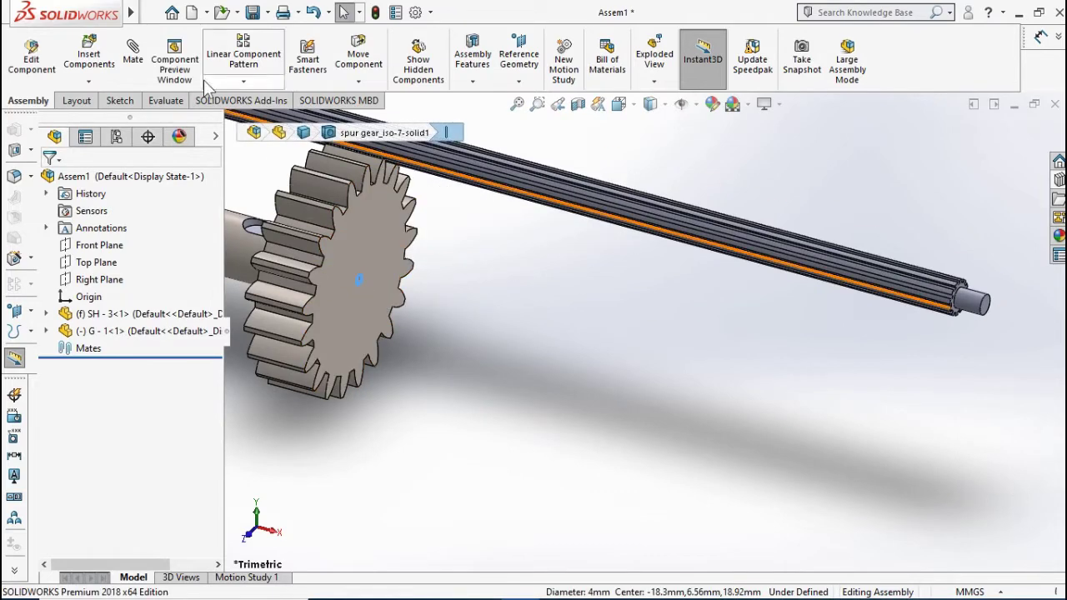
{"action": "left_click", "coordinate": [972, 305]}
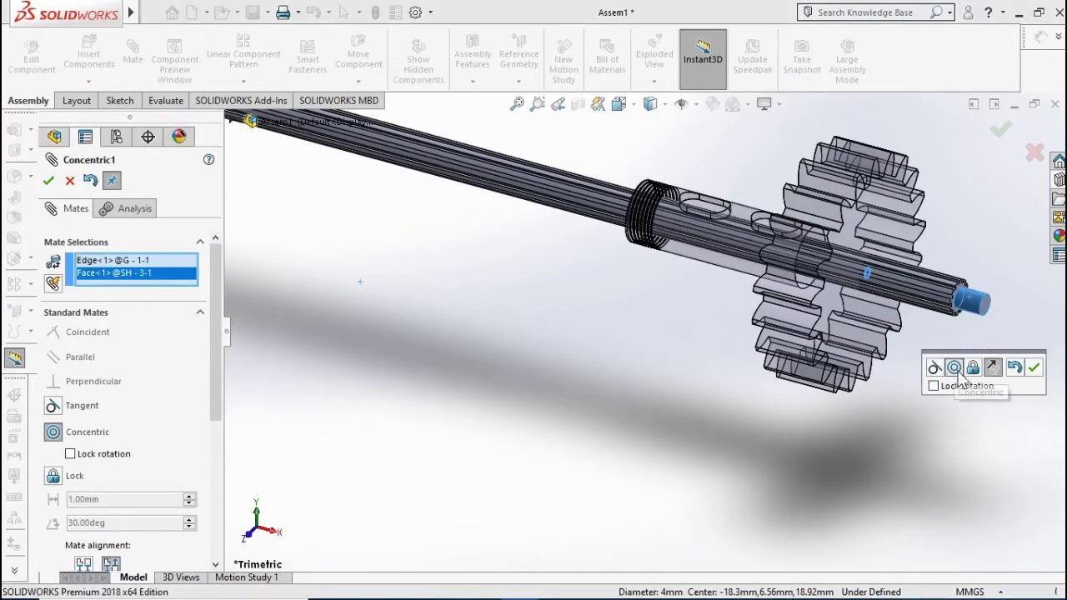
{"action": "left_click", "coordinate": [1033, 368]}
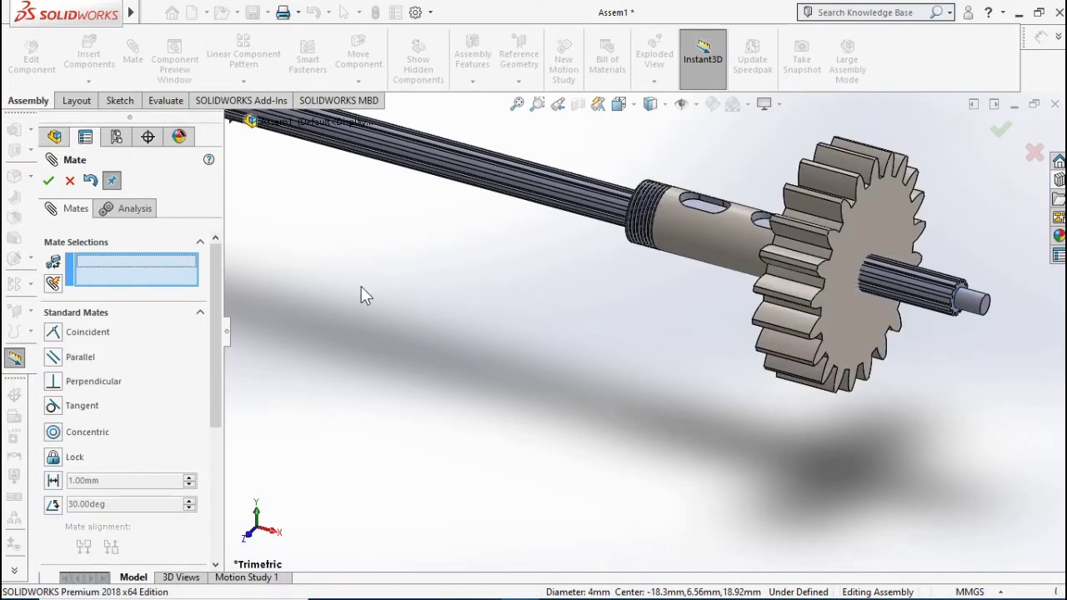
{"action": "left_click", "coordinate": [48, 180]}
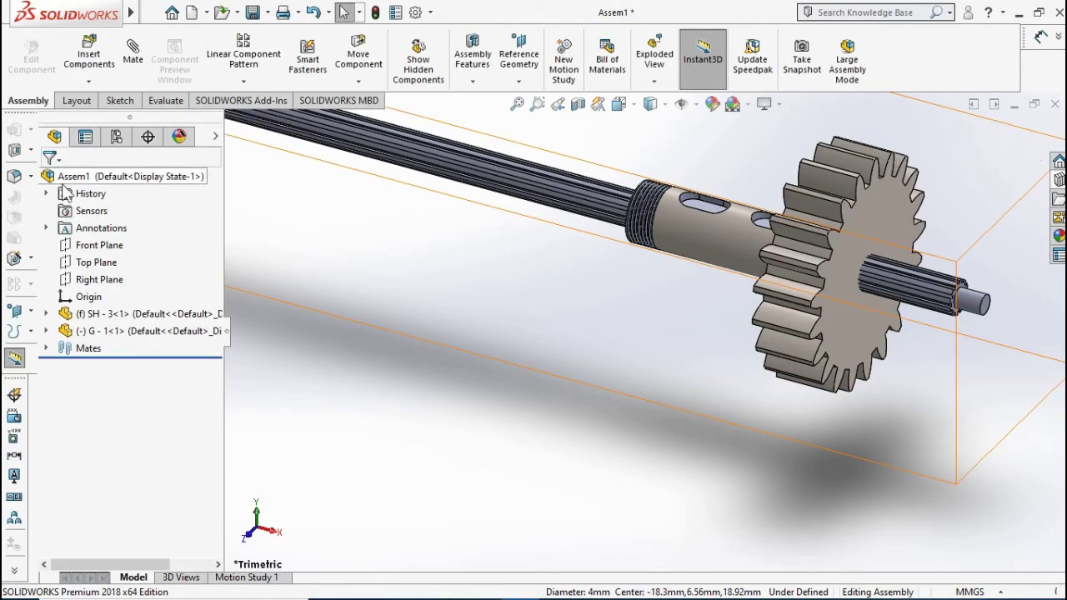
Save the assembly as the part file G - 01 (*.sldprt) in the GEARBOX 18 SPEED folder.
{"action": "left_click", "coordinate": [258, 18]}
{"action": "left_click", "coordinate": [265, 116]}
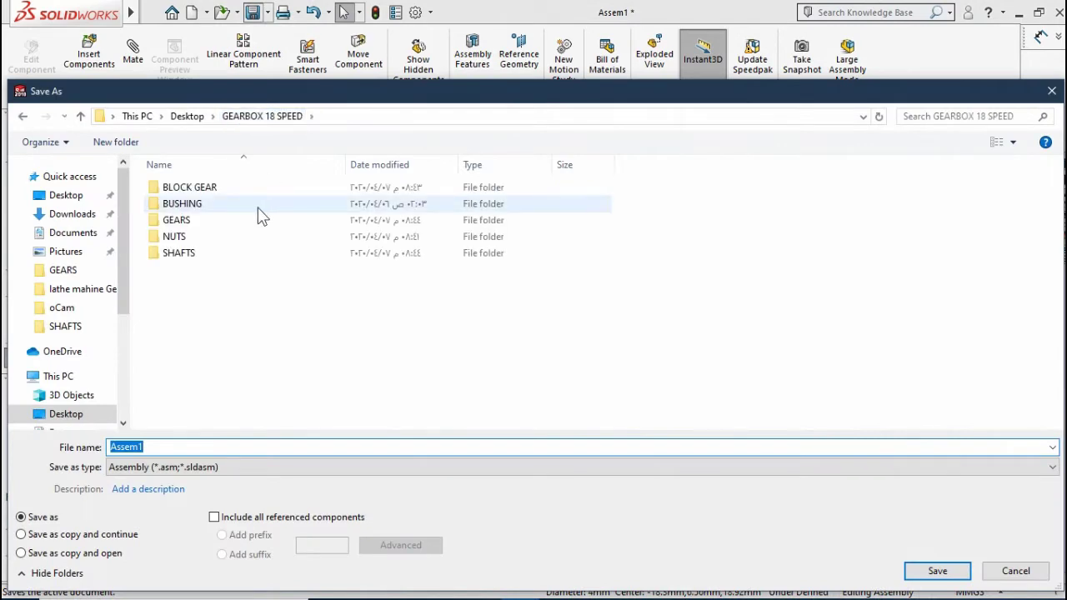
{"action": "left_click", "coordinate": [167, 467]}
{"action": "left_click", "coordinate": [156, 160]}
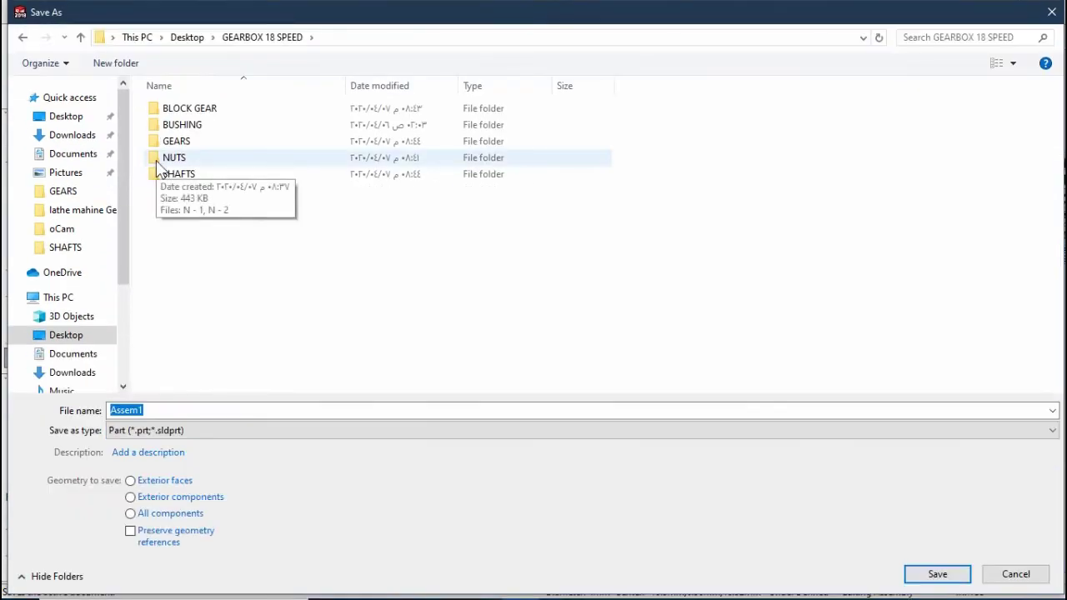
{"action": "type", "text": "G - 1"}
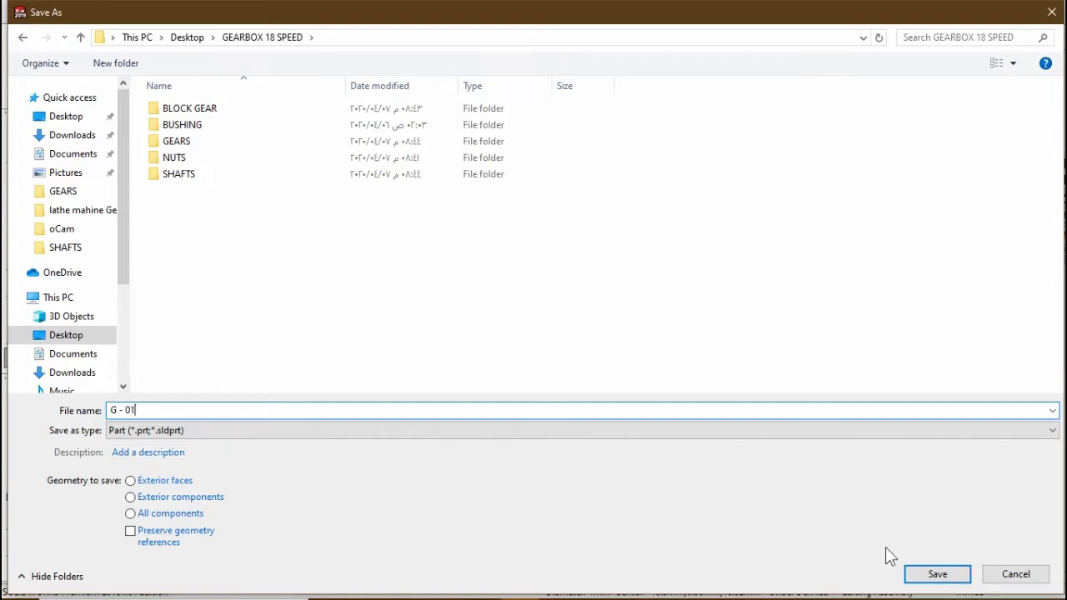
{"action": "left_click", "coordinate": [928, 574]}
Close the assembly without saving and open G - 01 from the GEARBOX 18 SPEED folder.
{"action": "left_click", "coordinate": [1052, 106]}
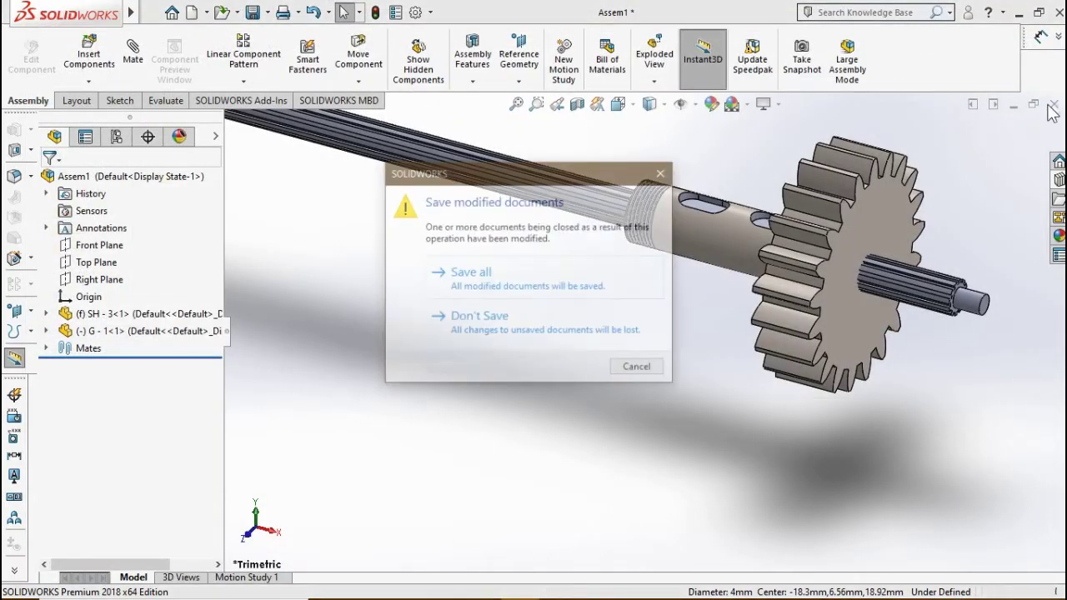
{"action": "left_click", "coordinate": [561, 325]}
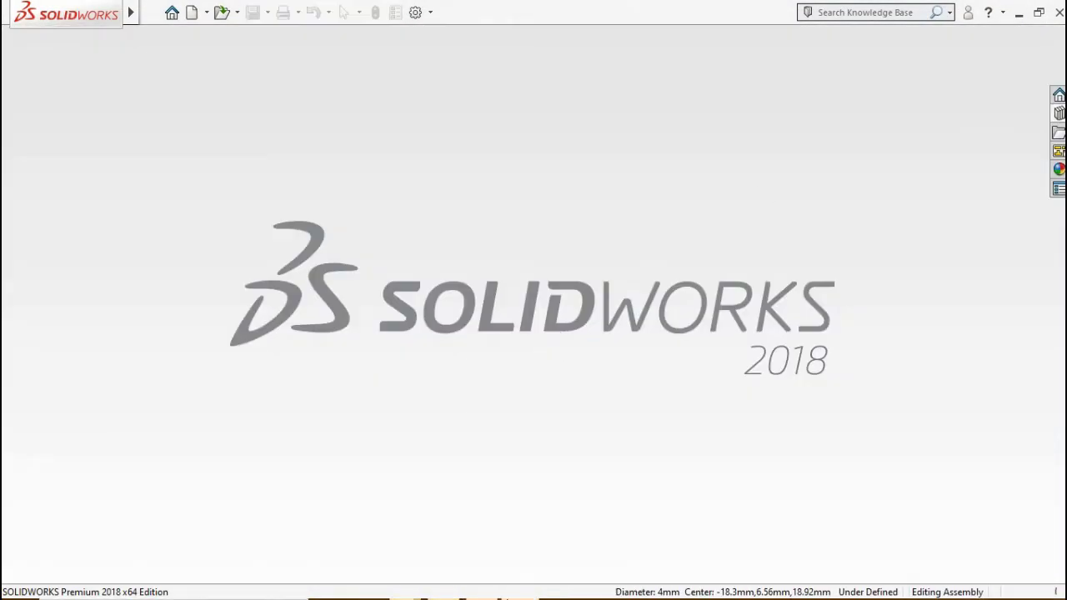
{"action": "left_click", "coordinate": [500, 588]}
{"action": "double_click", "coordinate": [30, 33]}
{"action": "left_click_drag", "start_coordinate": [859, 12], "coordinate": [784, 221]}
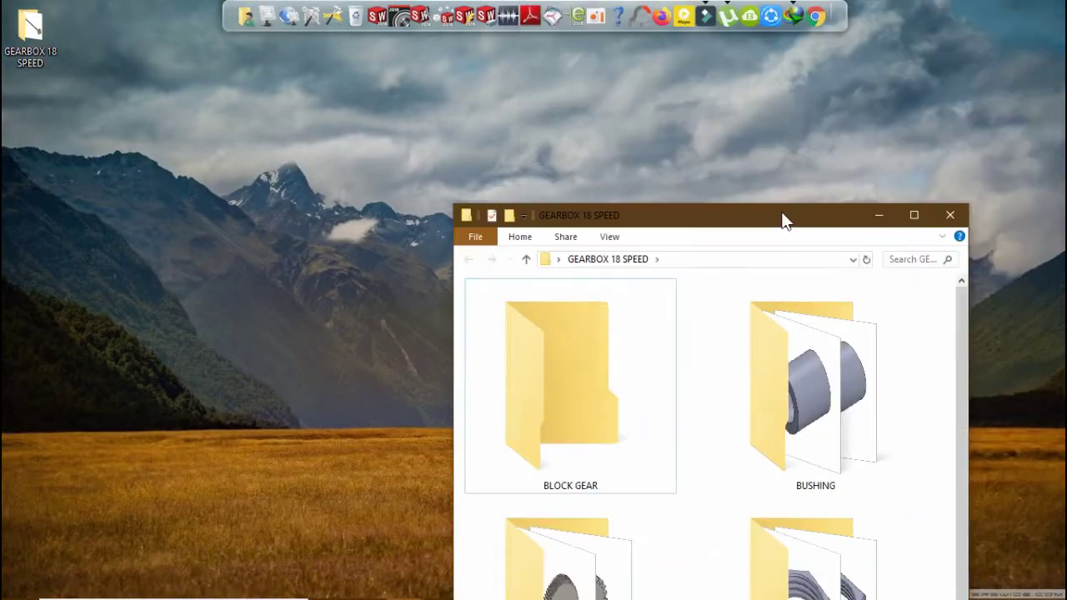
{"action": "double_click", "coordinate": [783, 216]}
{"action": "double_click", "coordinate": [405, 464]}
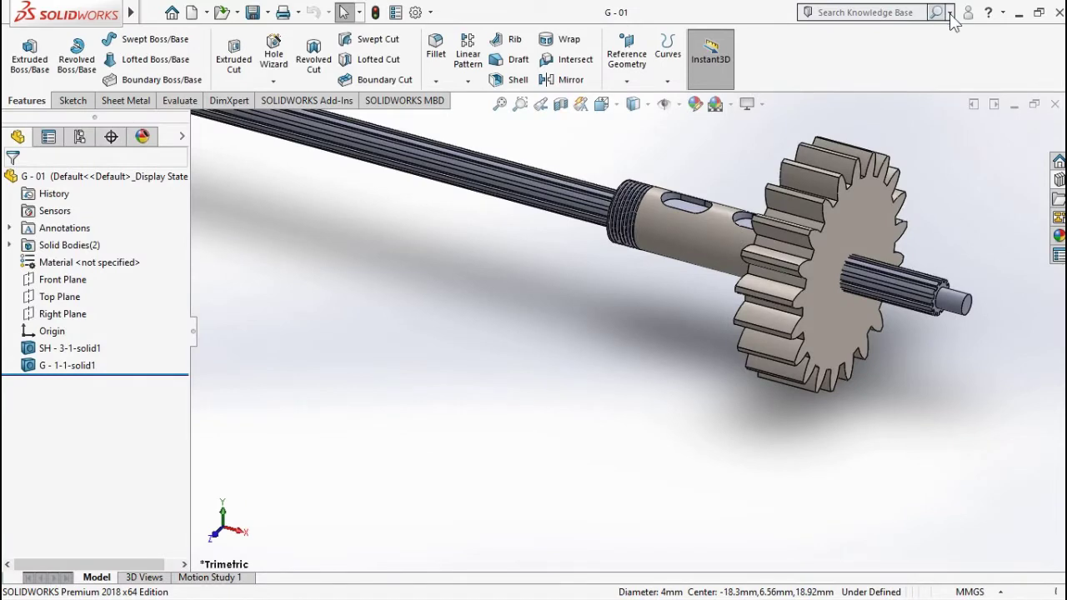
Use Combine Subtract with the gear as main body, cutting away the SH - 3 shaft body.
{"action": "left_click", "coordinate": [950, 14]}
{"action": "left_click", "coordinate": [875, 29]}
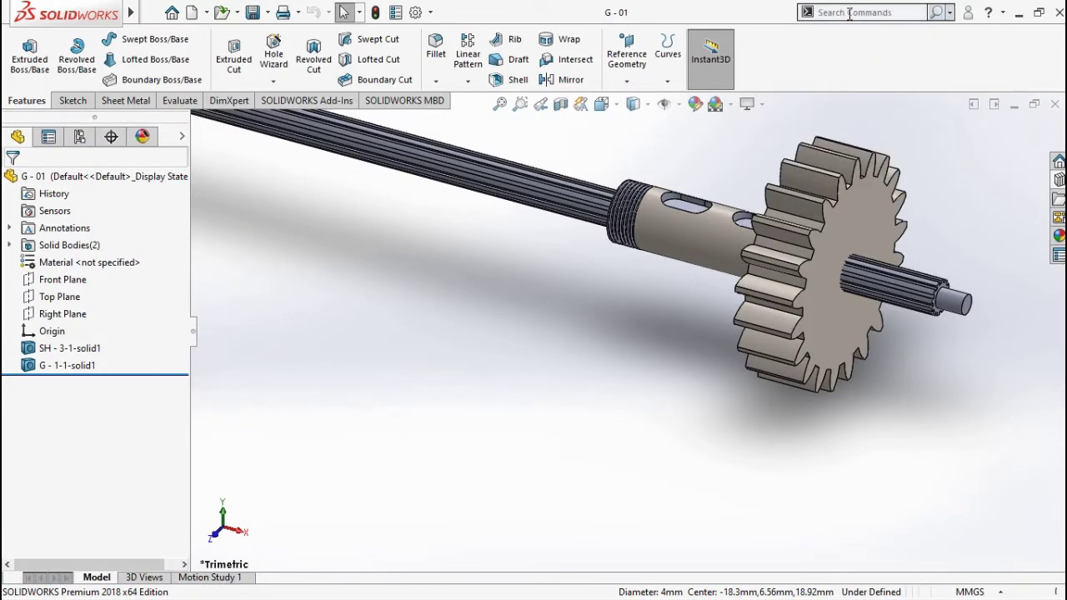
{"action": "left_click", "coordinate": [893, 12]}
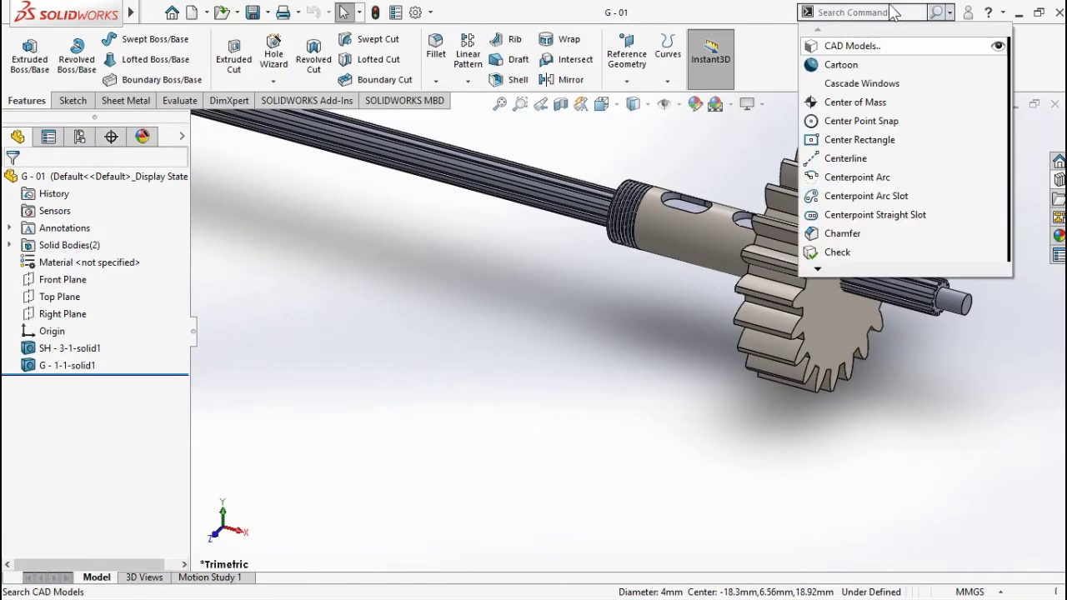
{"action": "left_click", "coordinate": [843, 12]}
{"action": "type", "text": "c"}
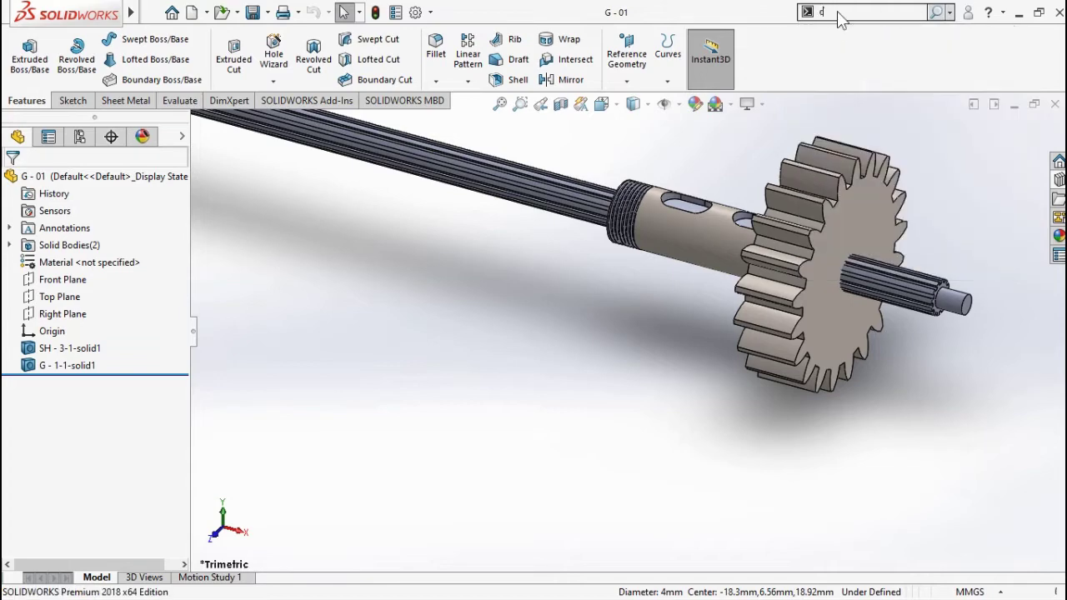
{"action": "type", "text": "om"}
{"action": "left_click", "coordinate": [838, 40]}
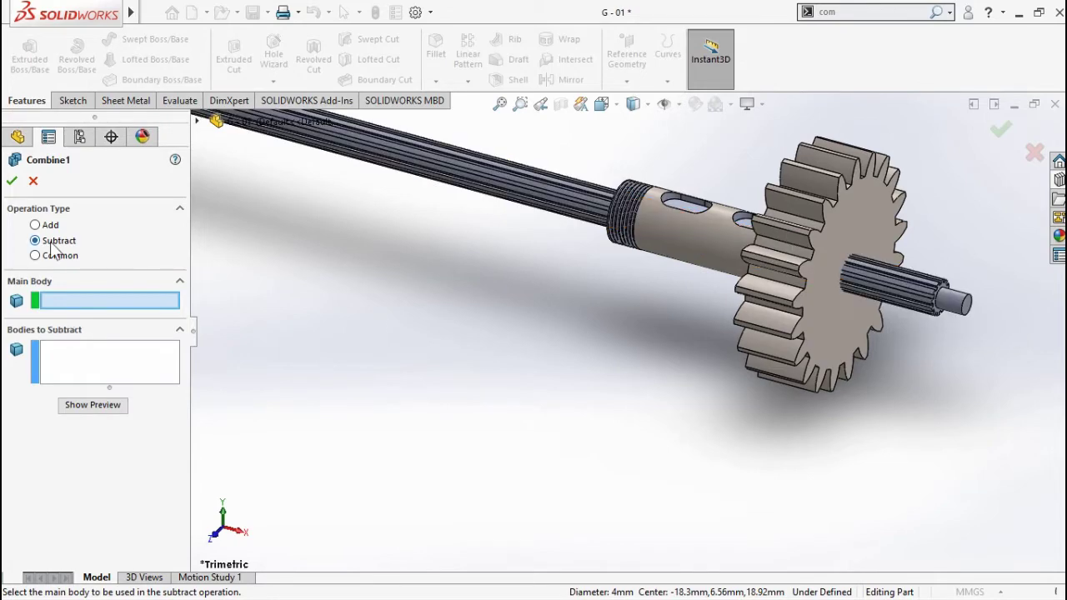
{"action": "left_click", "coordinate": [892, 243]}
{"action": "left_click", "coordinate": [960, 304]}
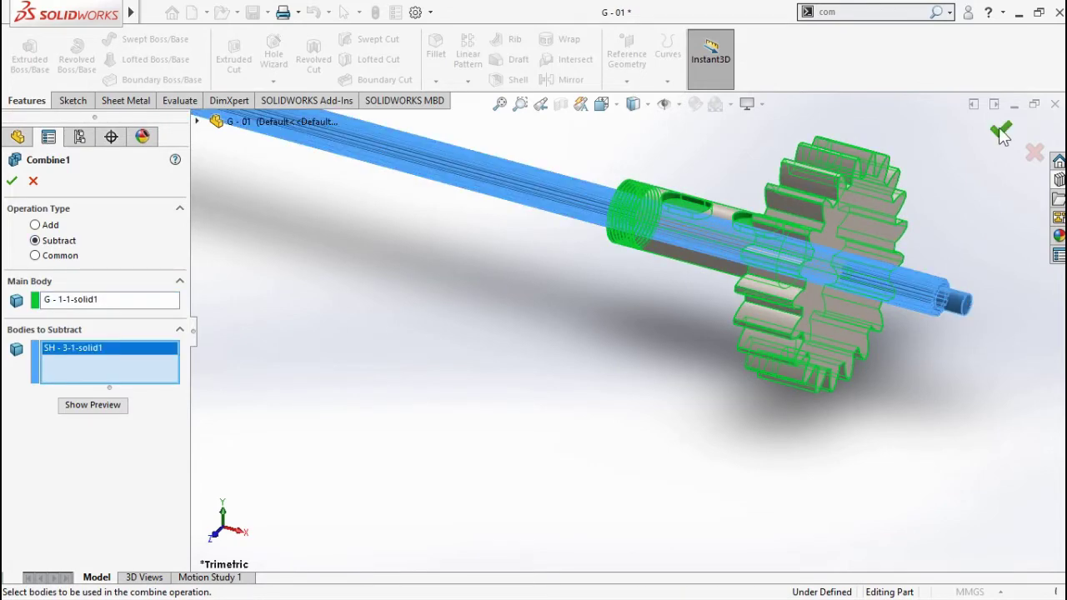
{"action": "left_click", "coordinate": [1002, 122]}
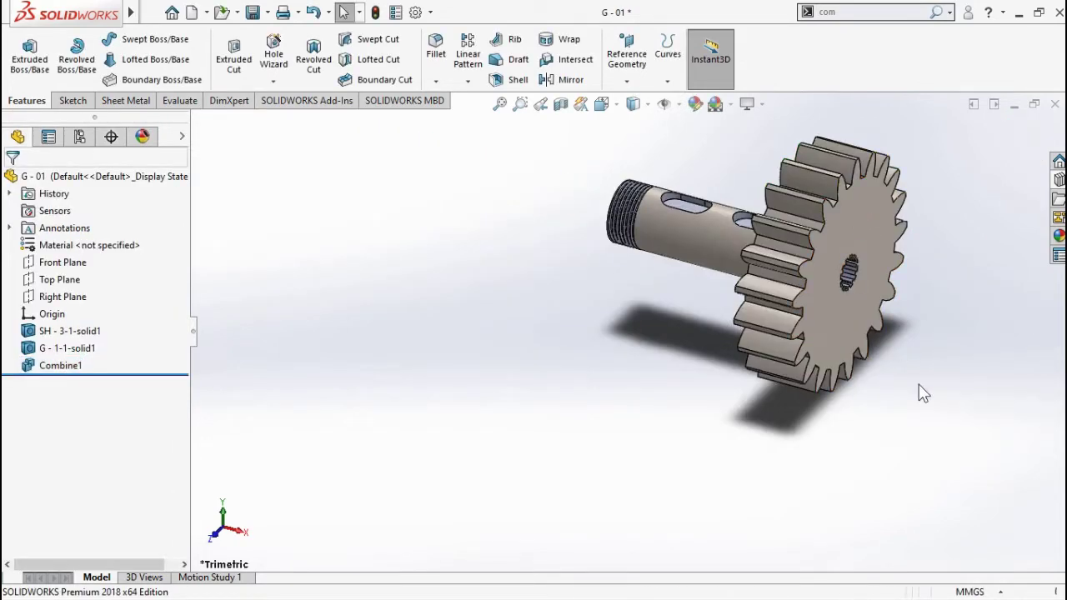
{"action": "mouse_move", "coordinate": [917, 388]}
{"action": "middle_mouse_down"}
{"action": "mouse_move", "coordinate": [814, 331]}
{"action": "mouse_move", "coordinate": [612, 376]}
{"action": "mouse_move", "coordinate": [766, 429]}
{"action": "middle_mouse_up"}
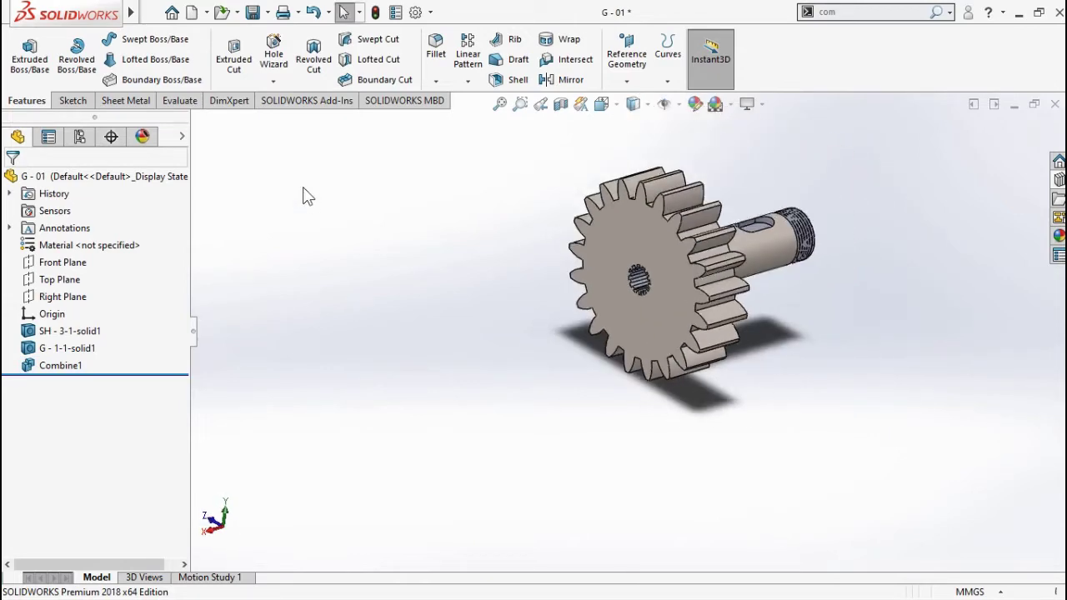
Save the gear part as G - 1 in the GEARS folder, replacing the existing file.
{"action": "left_click", "coordinate": [270, 18]}
{"action": "left_click", "coordinate": [268, 14]}
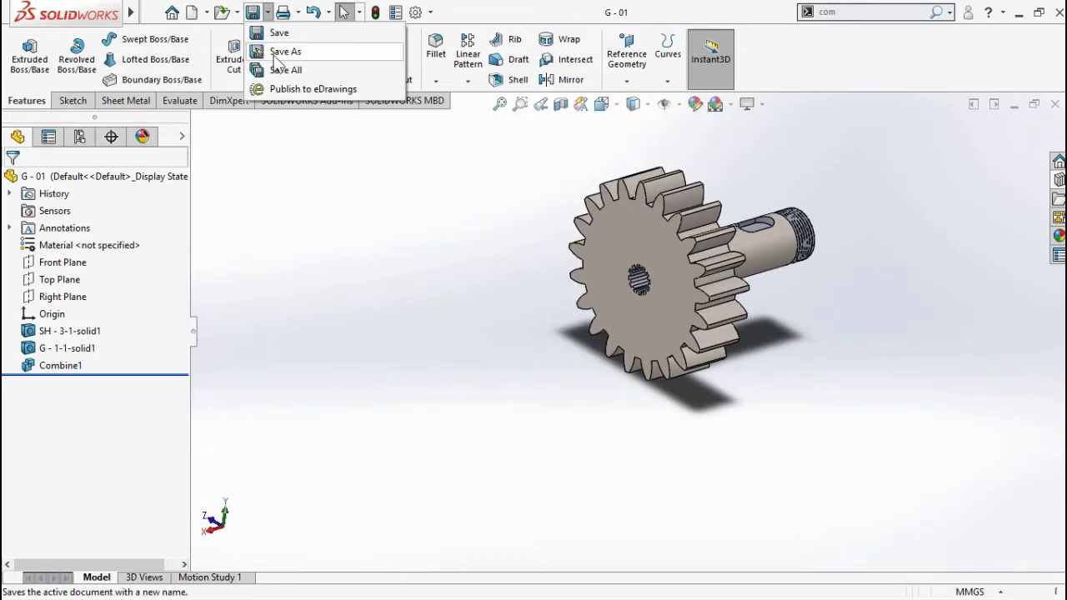
{"action": "left_click", "coordinate": [282, 48]}
{"action": "double_click", "coordinate": [178, 141]}
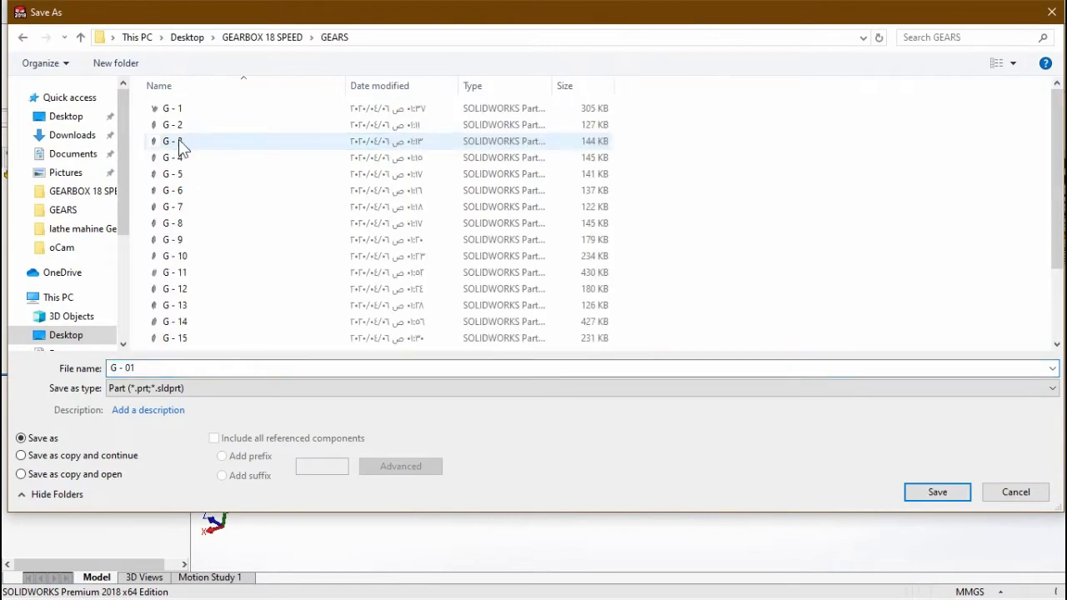
{"action": "left_click", "coordinate": [178, 109]}
{"action": "left_click", "coordinate": [928, 490]}
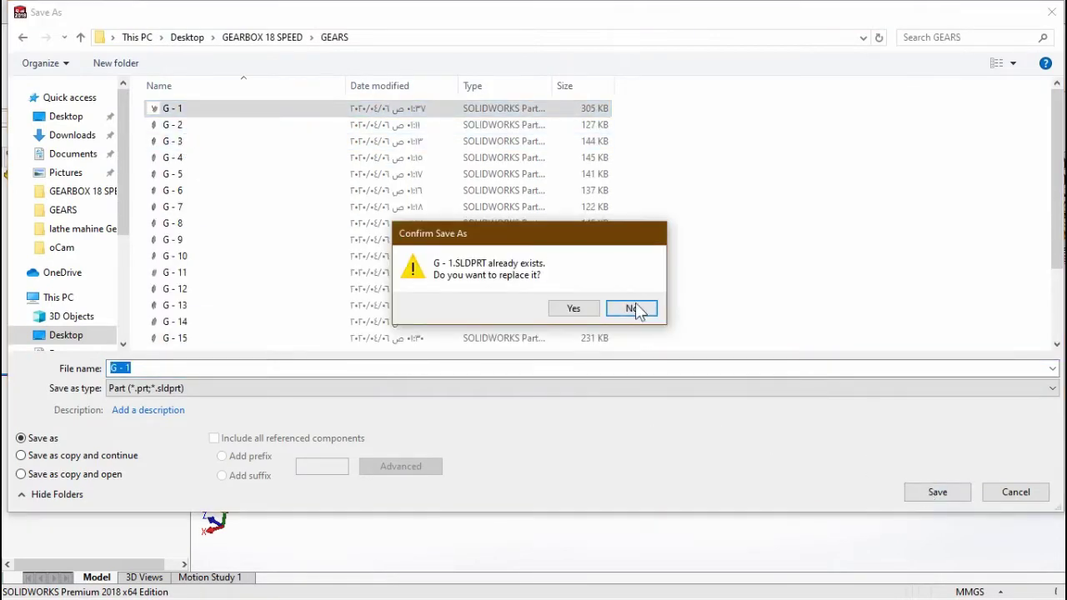
{"action": "left_click", "coordinate": [573, 308]}
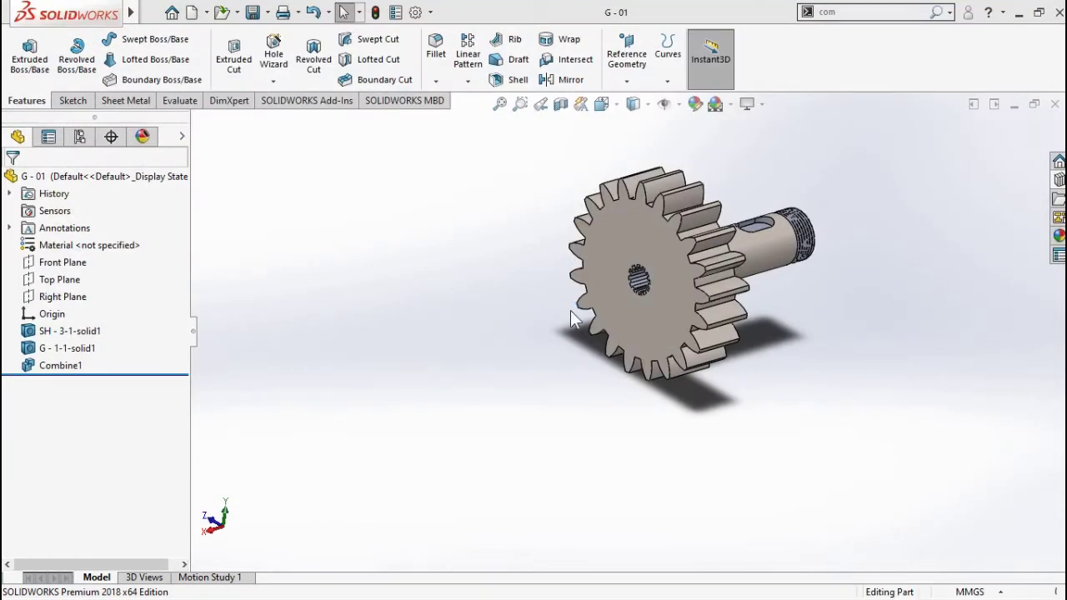
Close the gear part, delete the leftover G-01 file, and review the GEARS folder contents.
{"action": "left_click", "coordinate": [1054, 106]}
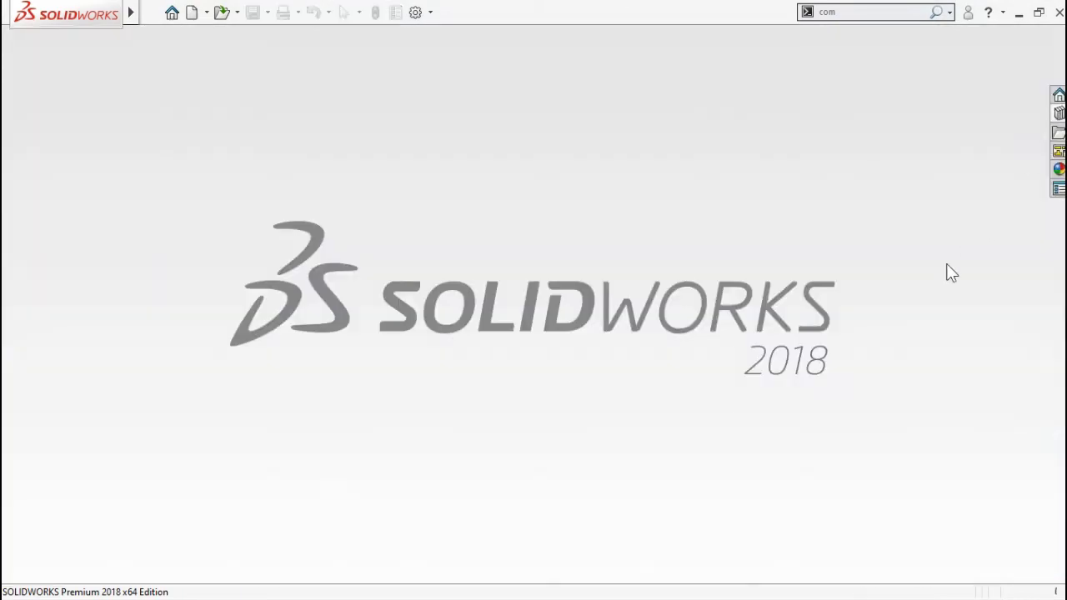
{"action": "left_click", "coordinate": [1020, 13]}
{"action": "key", "text": "Delete"}
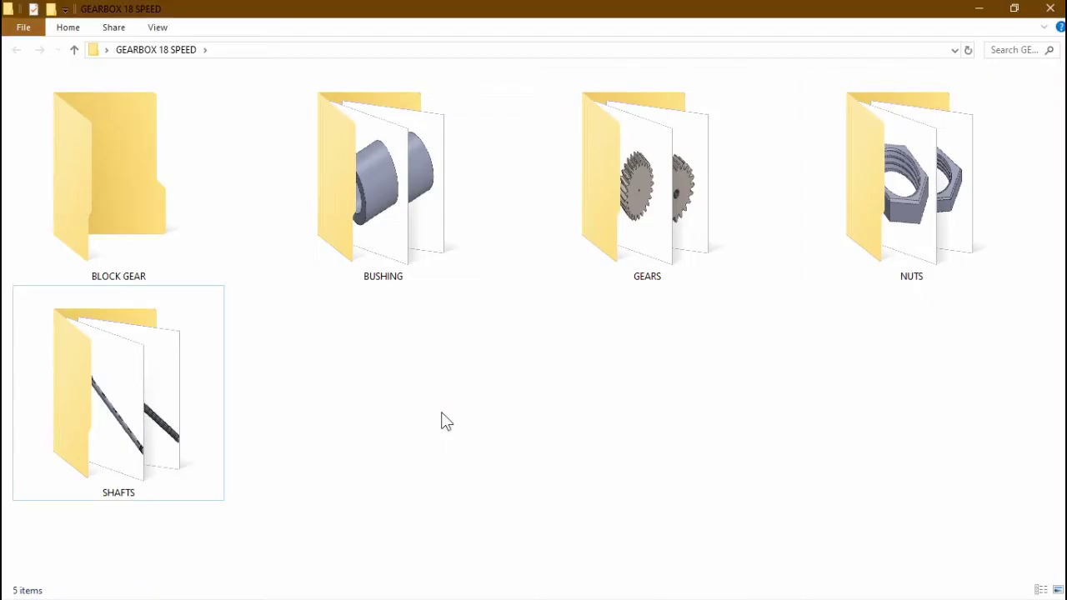
{"action": "double_click", "coordinate": [622, 245]}
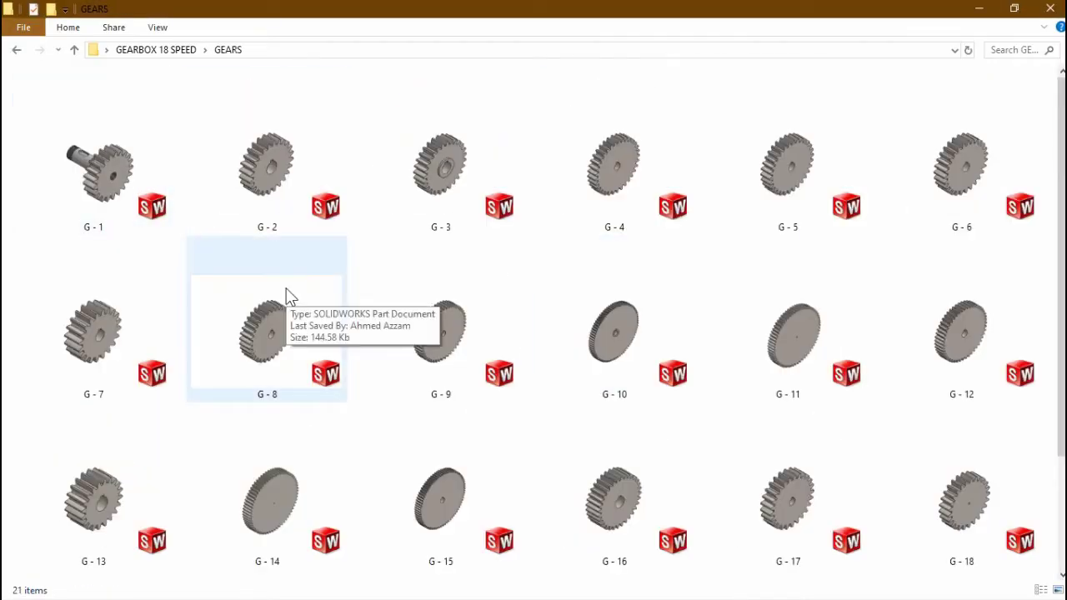
{"action": "scroll", "coordinate": [534, 321], "scroll_direction": "down", "scroll_amount": 1}
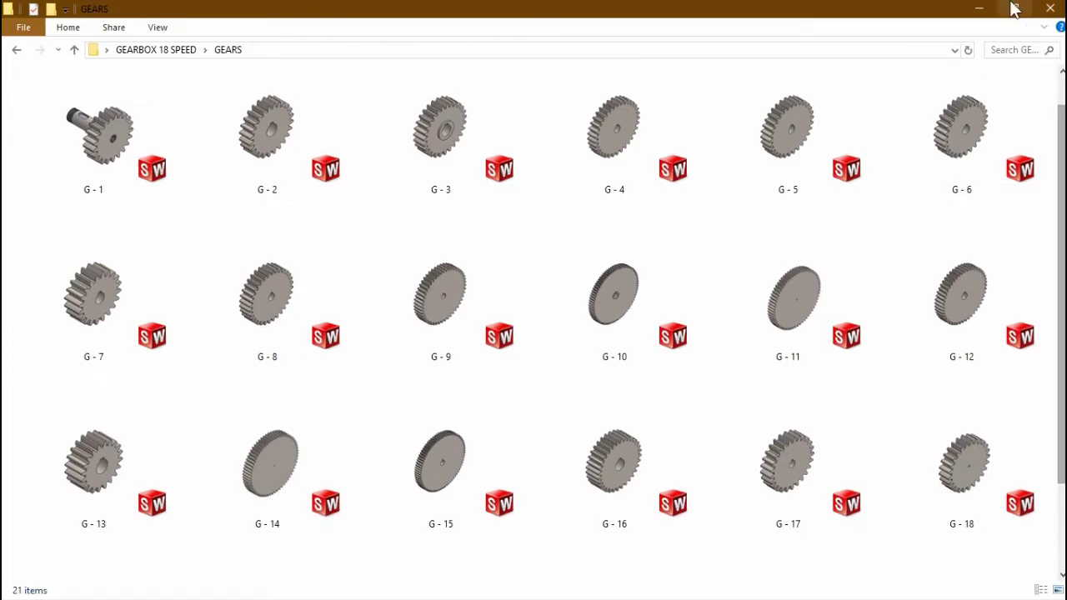
{"action": "left_click", "coordinate": [978, 10]}
Create a new assembly and place the G - 18 gear from the GEARS folder.
{"action": "left_click", "coordinate": [525, 586]}
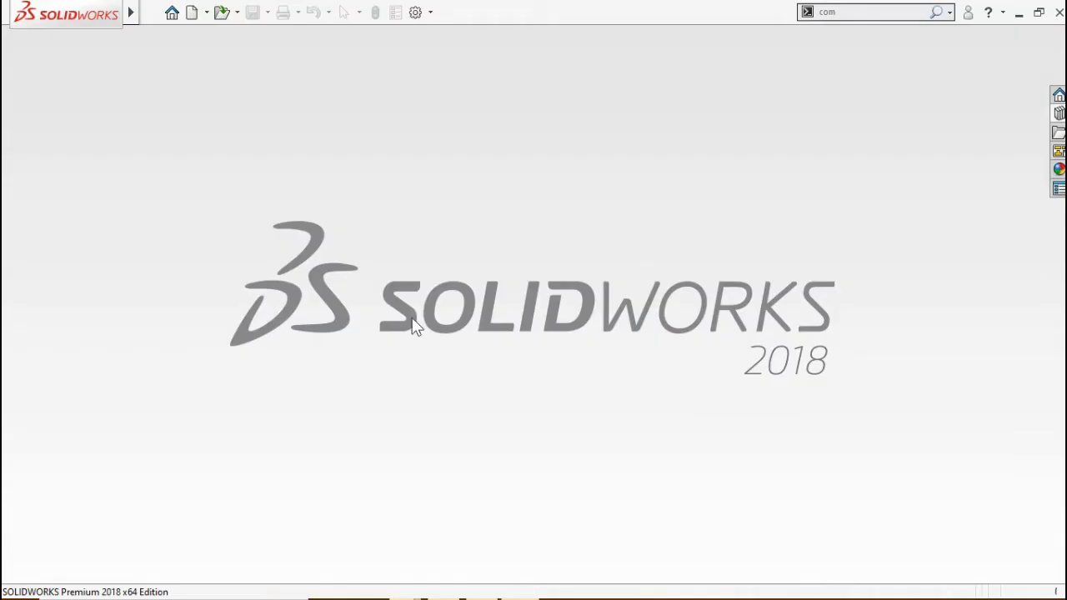
{"action": "left_click", "coordinate": [192, 13]}
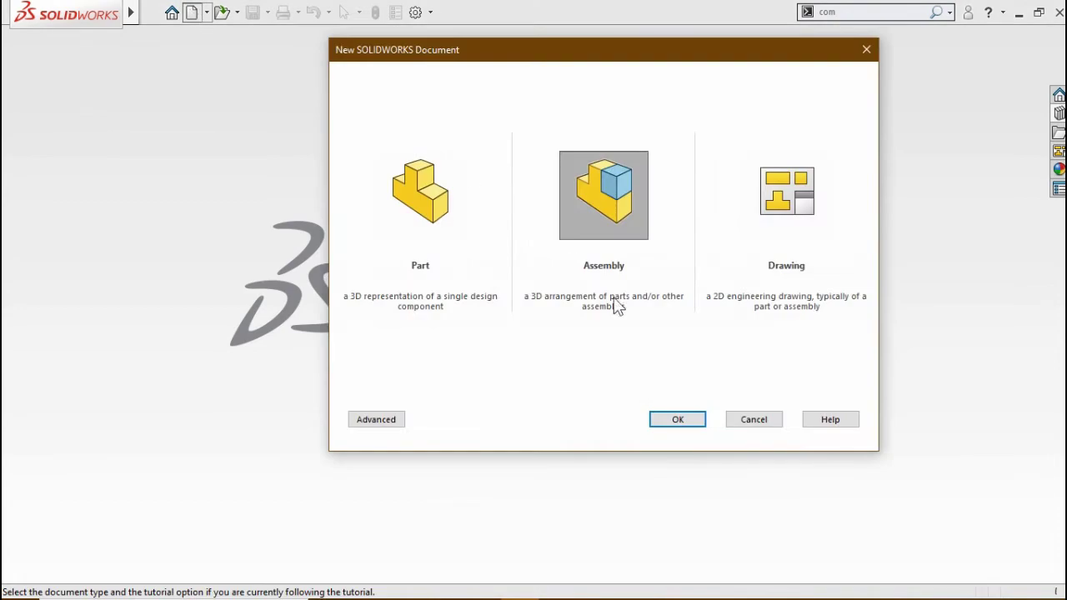
{"action": "left_click", "coordinate": [677, 424]}
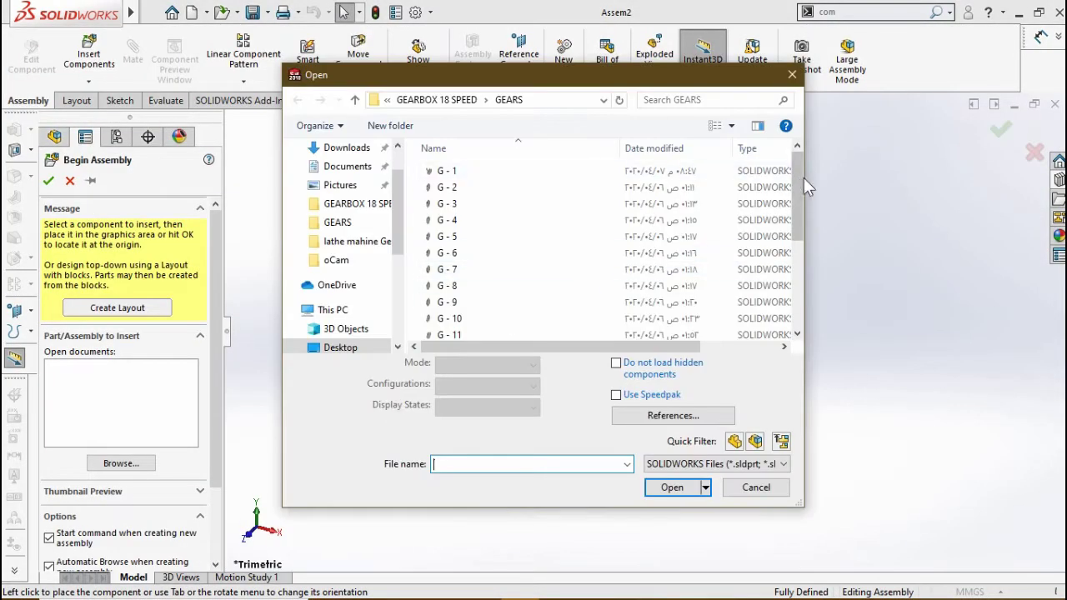
{"action": "left_click_drag", "start_coordinate": [803, 177], "coordinate": [796, 260]}
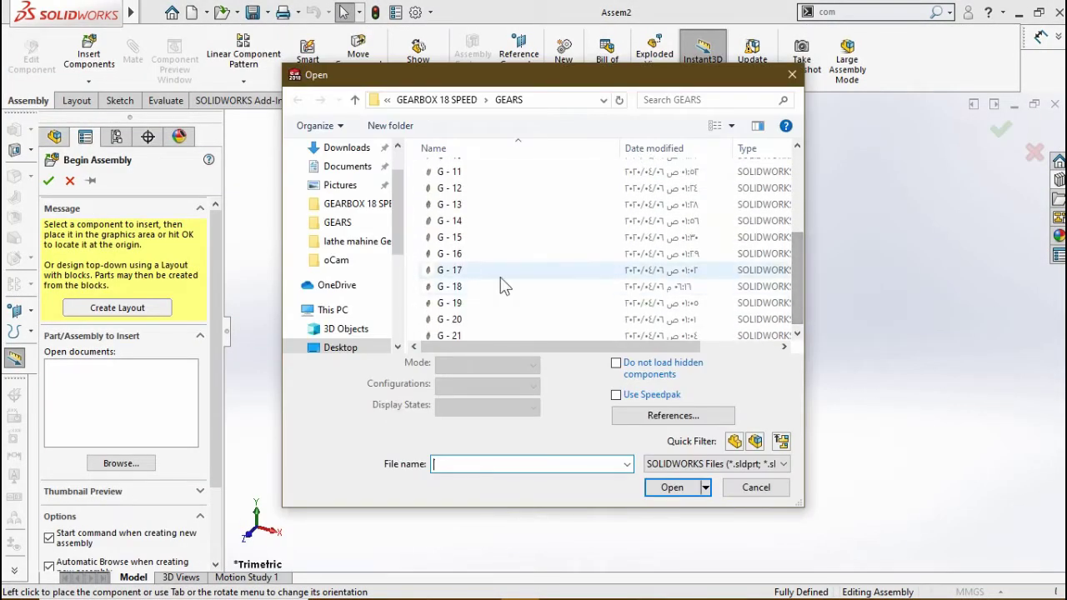
{"action": "left_click", "coordinate": [483, 287]}
{"action": "left_click", "coordinate": [671, 487]}
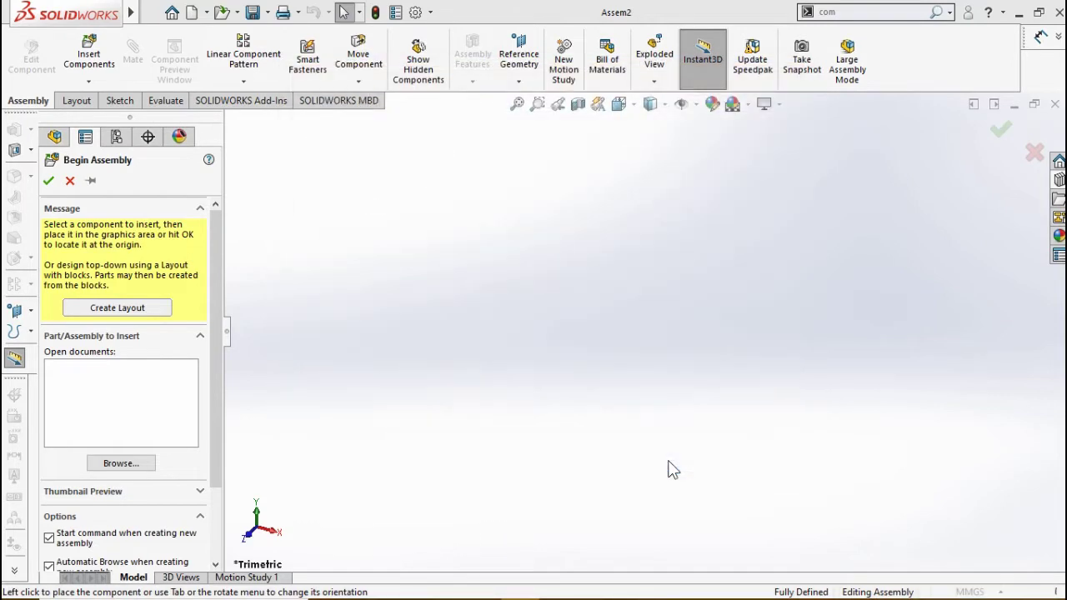
{"action": "left_click", "coordinate": [575, 319]}
Insert the SH - 3 shaft from the SHAFTS folder beside the gear.
{"action": "left_click", "coordinate": [89, 54]}
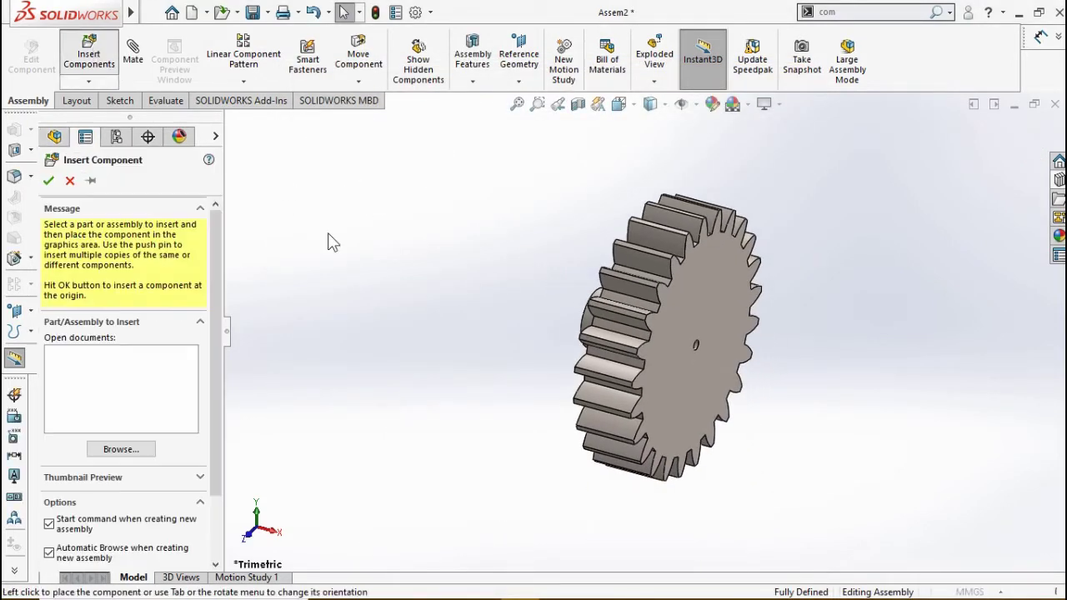
{"action": "left_click", "coordinate": [450, 99]}
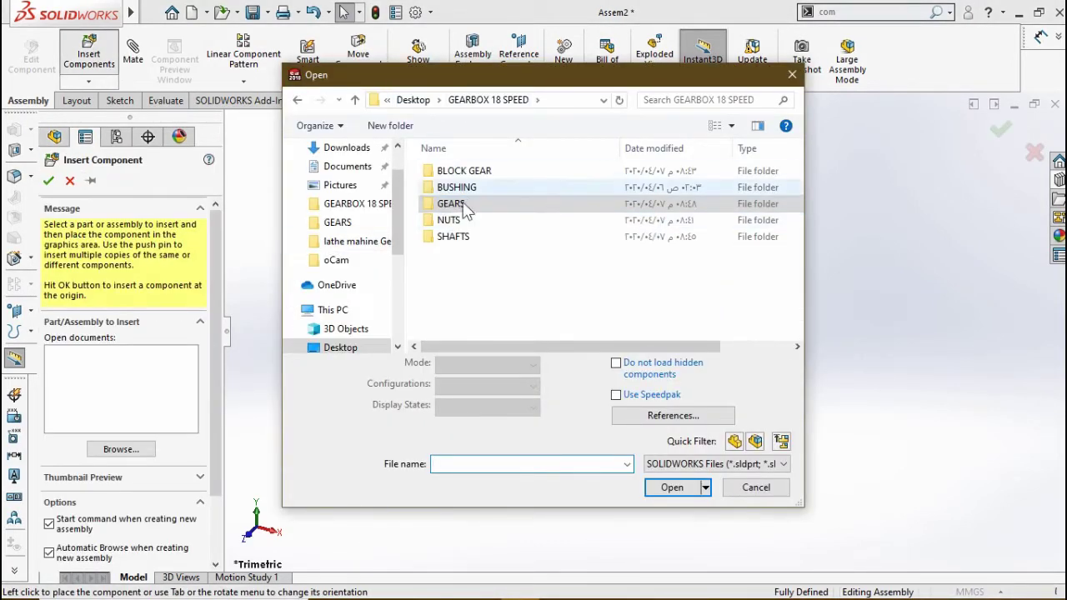
{"action": "double_click", "coordinate": [457, 234]}
{"action": "left_click", "coordinate": [450, 204]}
{"action": "left_click", "coordinate": [671, 460]}
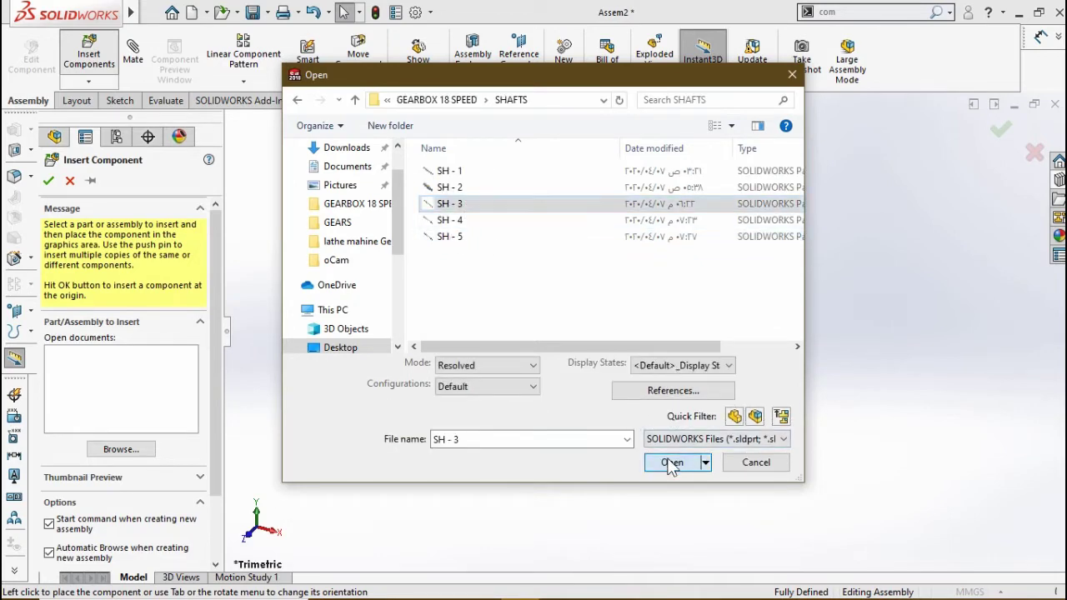
{"action": "left_click", "coordinate": [812, 257]}
Mate the SH - 3 shaft concentric with the G - 18 gear bore, then start saving the assembly.
{"action": "scroll", "coordinate": [907, 290], "scroll_direction": "down", "scroll_amount": 2}
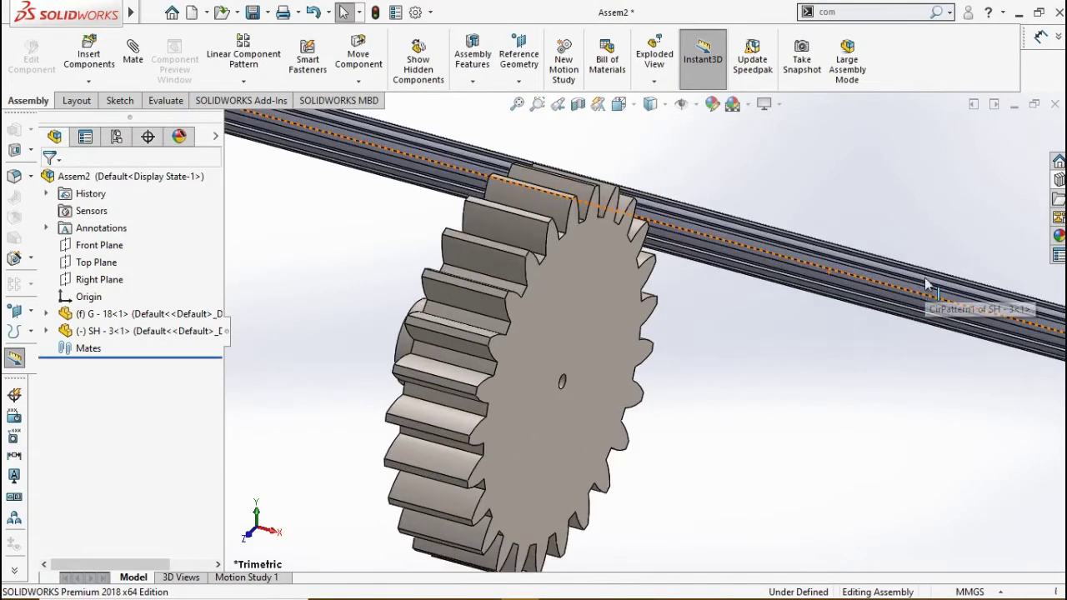
{"action": "scroll", "coordinate": [907, 290], "scroll_direction": "down", "scroll_amount": 1}
{"action": "scroll", "coordinate": [897, 373], "scroll_direction": "up", "scroll_amount": 3}
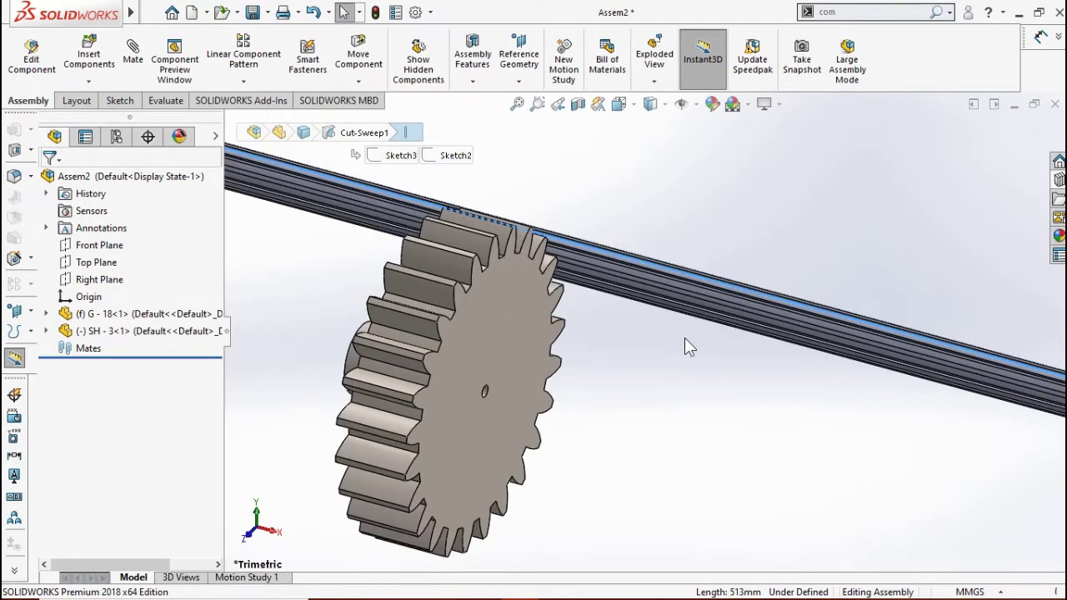
{"action": "left_click", "coordinate": [679, 304]}
{"action": "key", "text": "m"}
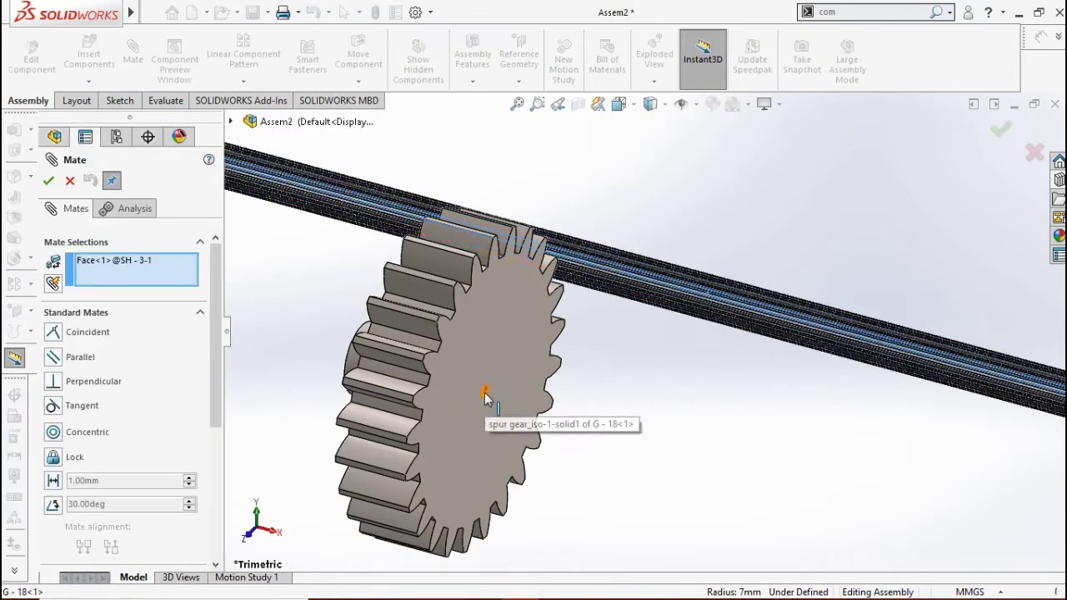
{"action": "left_click", "coordinate": [484, 393]}
{"action": "left_click", "coordinate": [465, 419]}
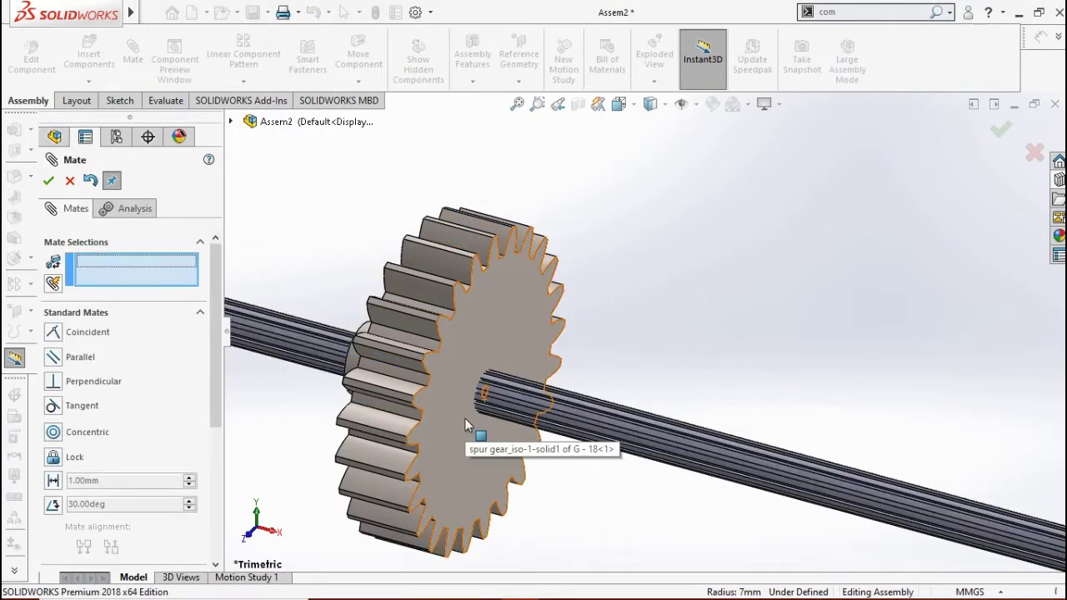
{"action": "left_click", "coordinate": [1000, 129]}
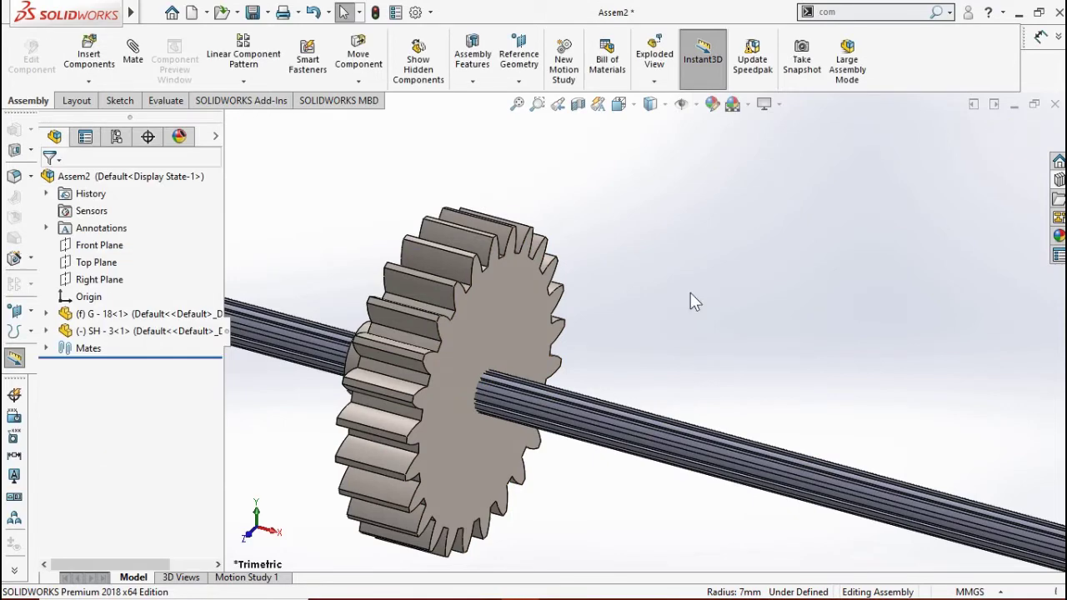
{"action": "left_click", "coordinate": [253, 12]}
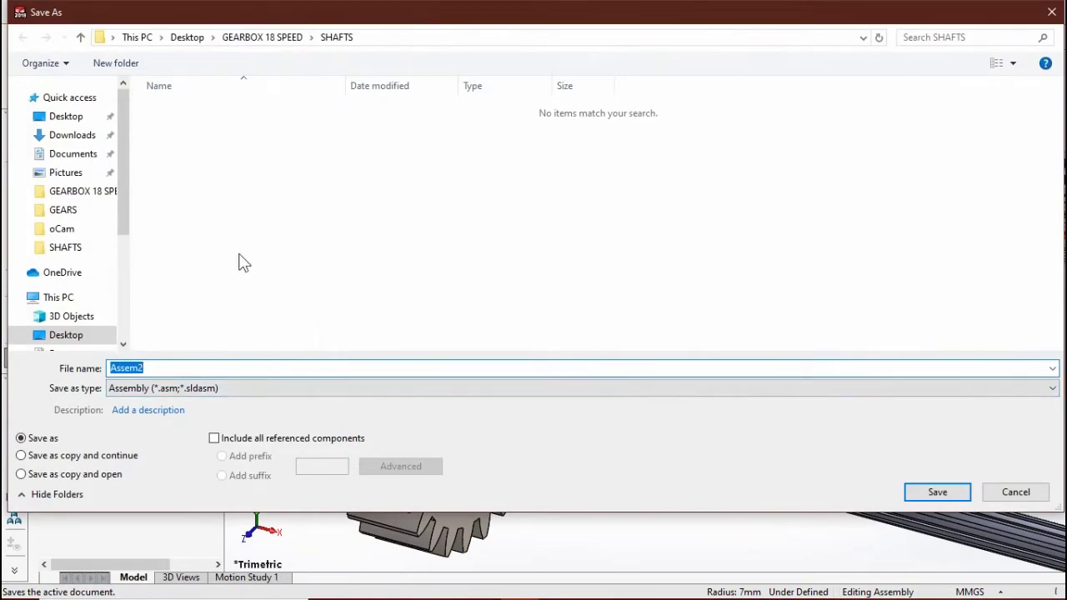
Save the assembly as the part file G -018 in the GEARBOX 18 SPEED folder.
{"action": "left_click", "coordinate": [271, 41]}
{"action": "left_click", "coordinate": [190, 389]}
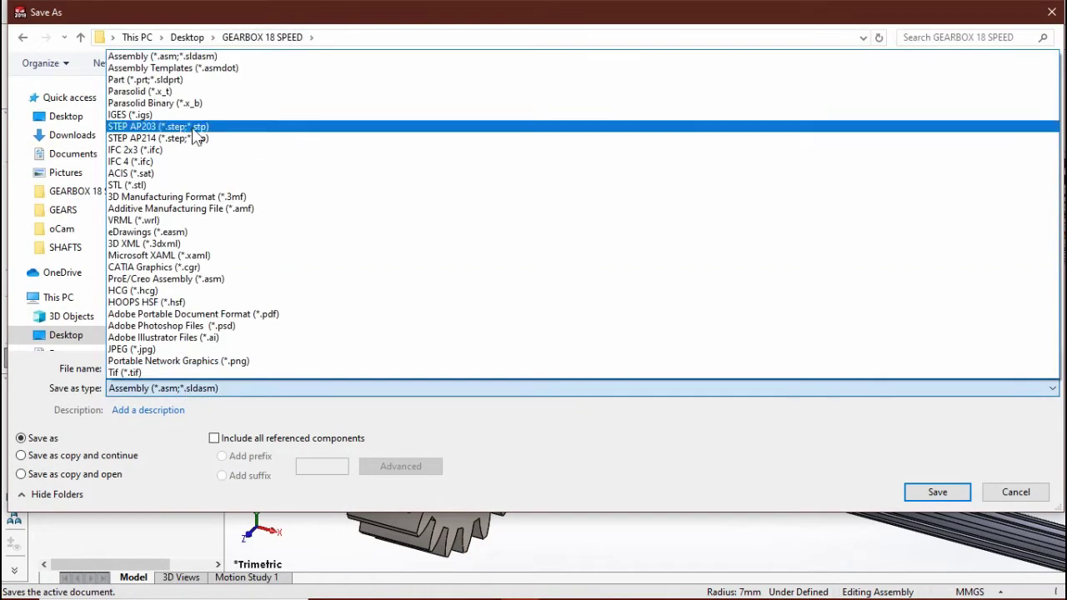
{"action": "left_click", "coordinate": [175, 85]}
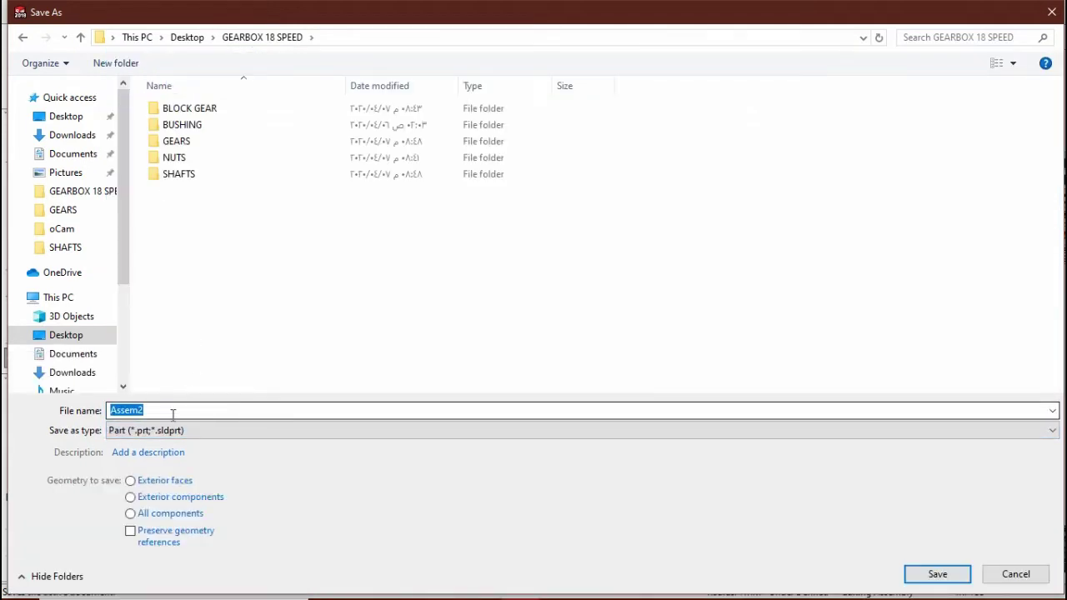
{"action": "type", "text": "G -018"}
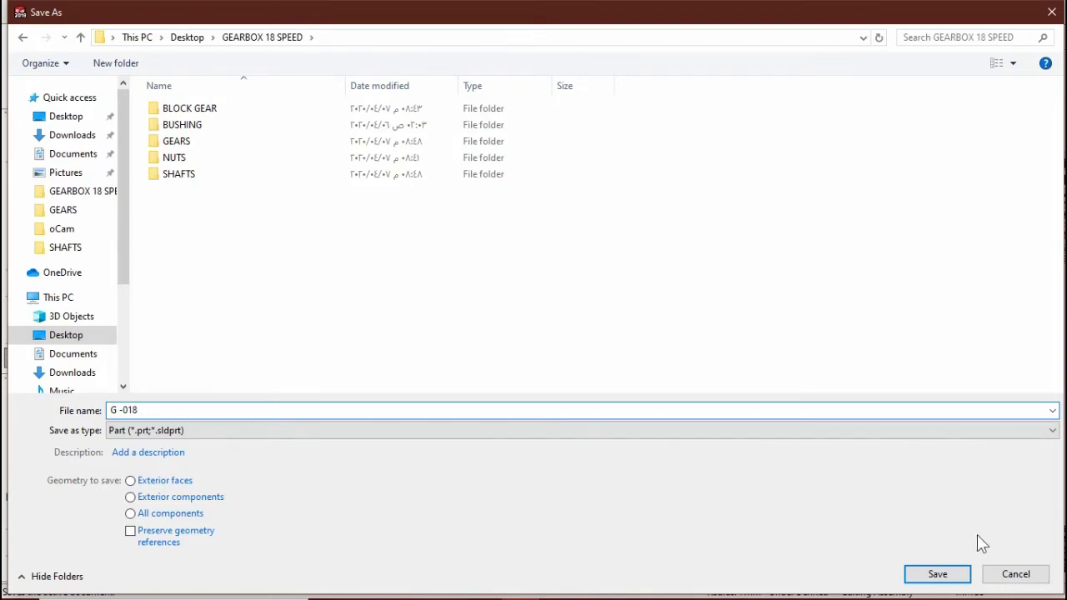
{"action": "left_click", "coordinate": [937, 573]}
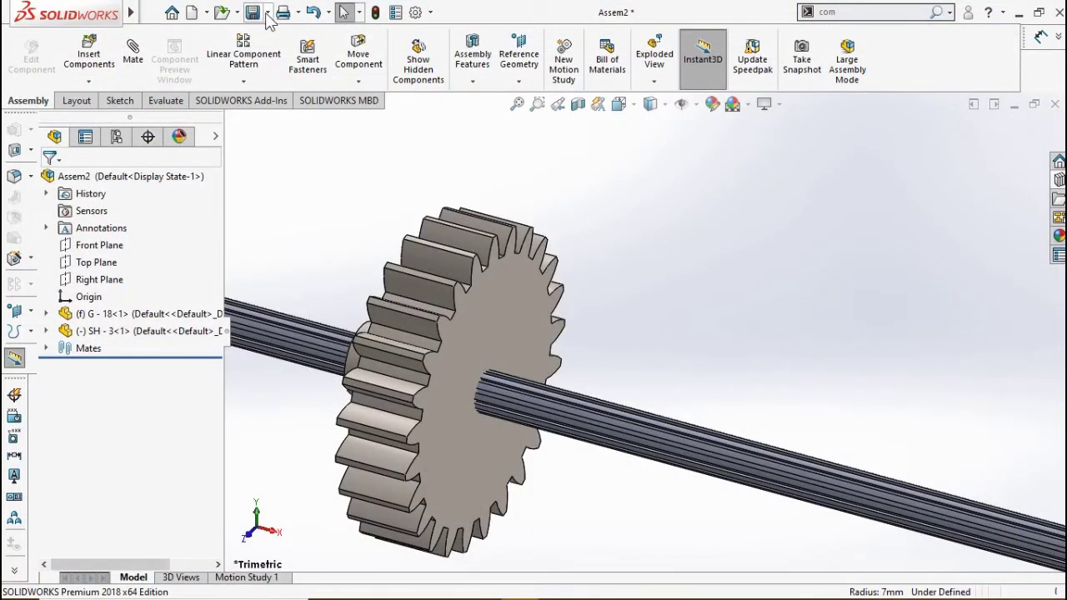
{"action": "left_click", "coordinate": [267, 13]}
{"action": "left_click", "coordinate": [282, 53]}
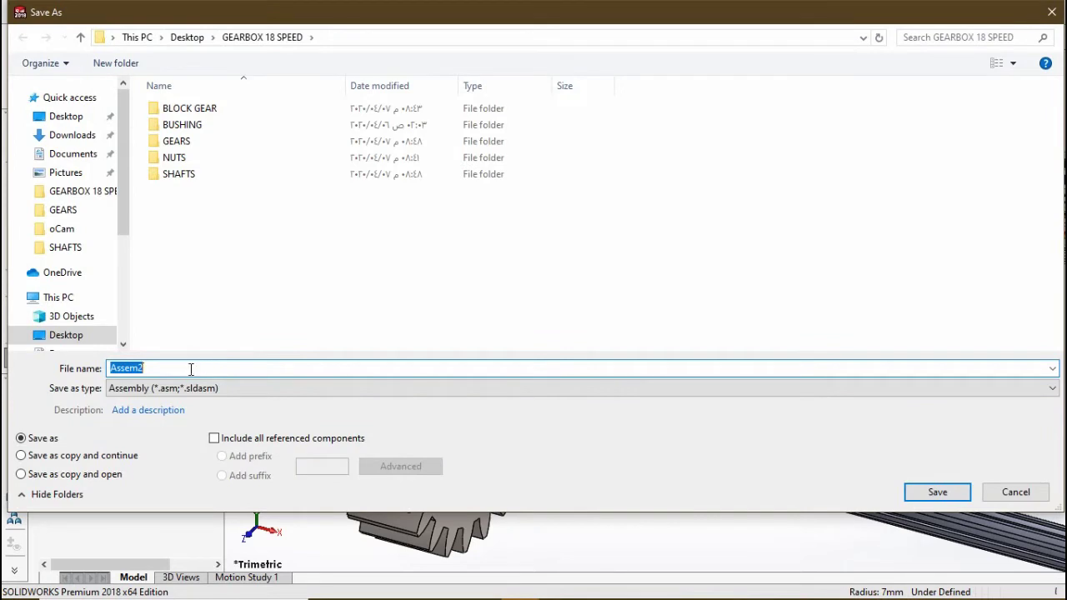
{"action": "left_click", "coordinate": [169, 389]}
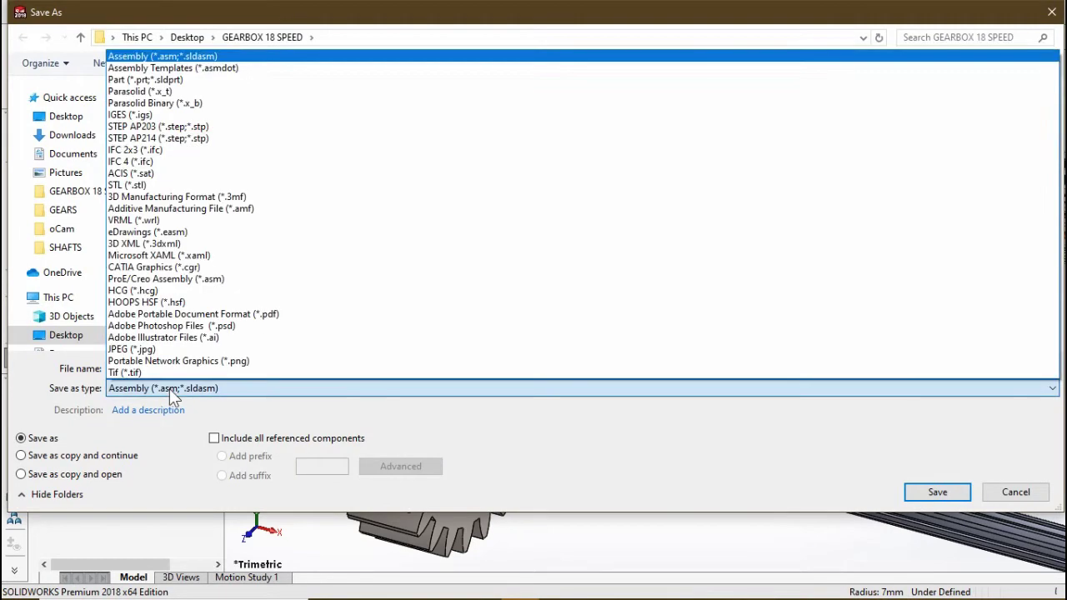
{"action": "left_click", "coordinate": [166, 83]}
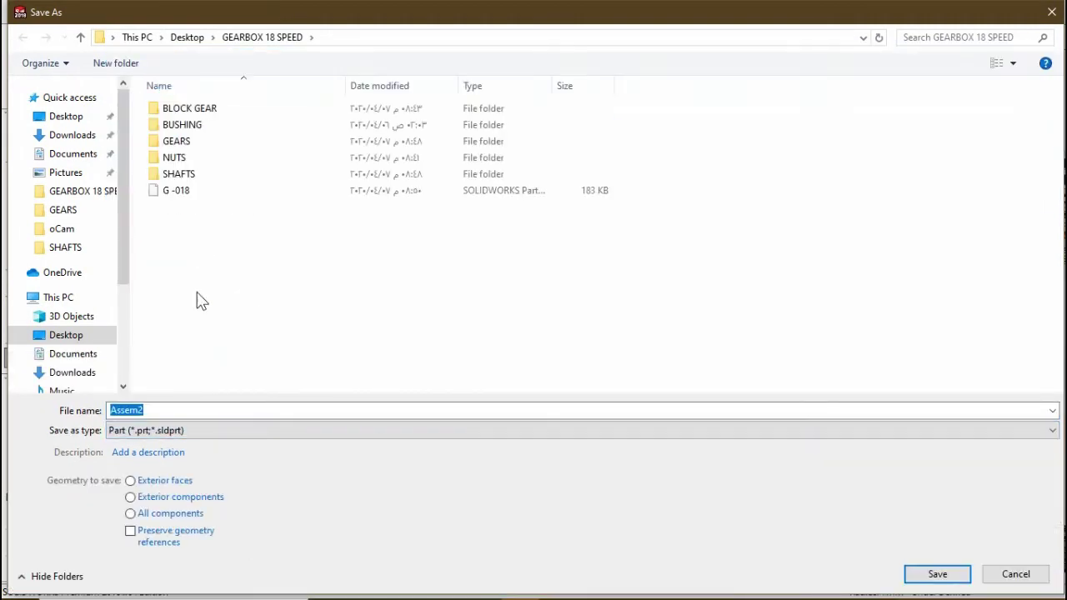
{"action": "left_click", "coordinate": [1051, 12]}
Close the assembly without saving and open G -018 from the GEARBOX 18 SPEED folder.
{"action": "left_click", "coordinate": [1054, 104]}
{"action": "left_click", "coordinate": [525, 319]}
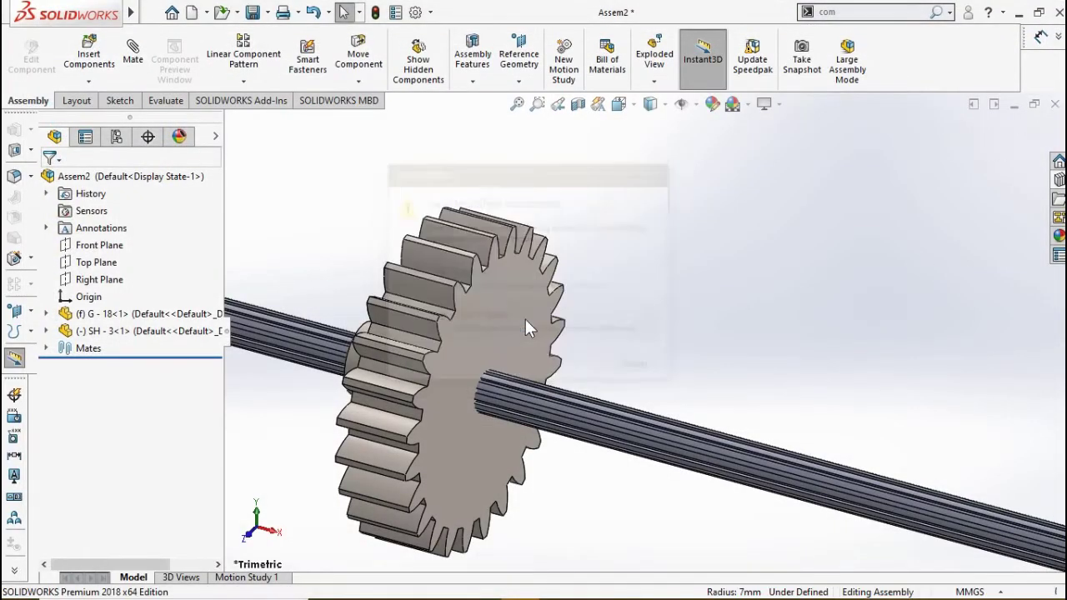
{"action": "left_click", "coordinate": [1019, 12]}
{"action": "double_click", "coordinate": [37, 46]}
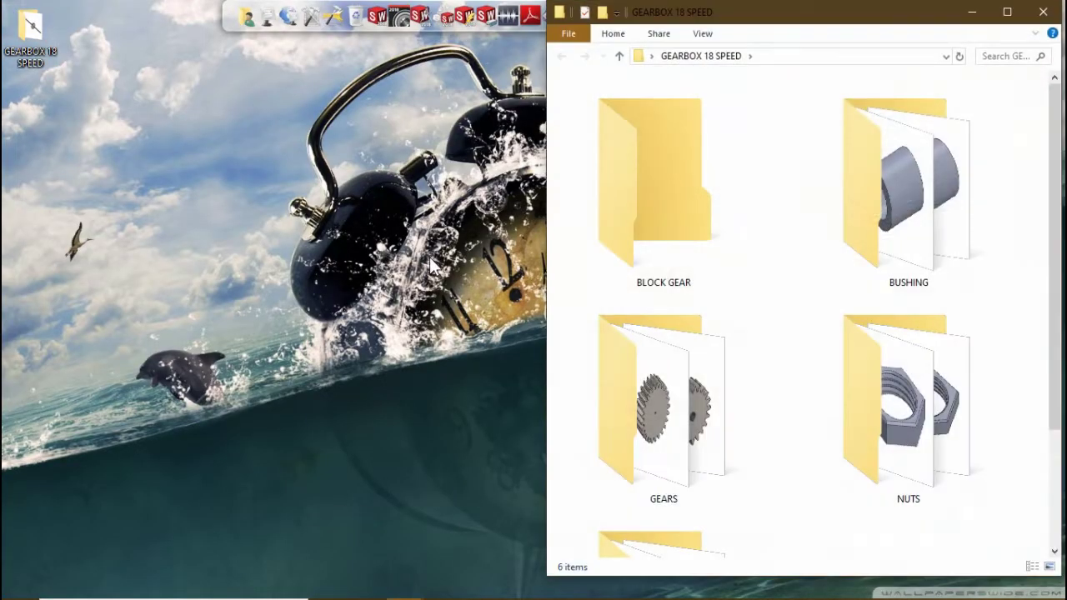
{"action": "double_click", "coordinate": [862, 12]}
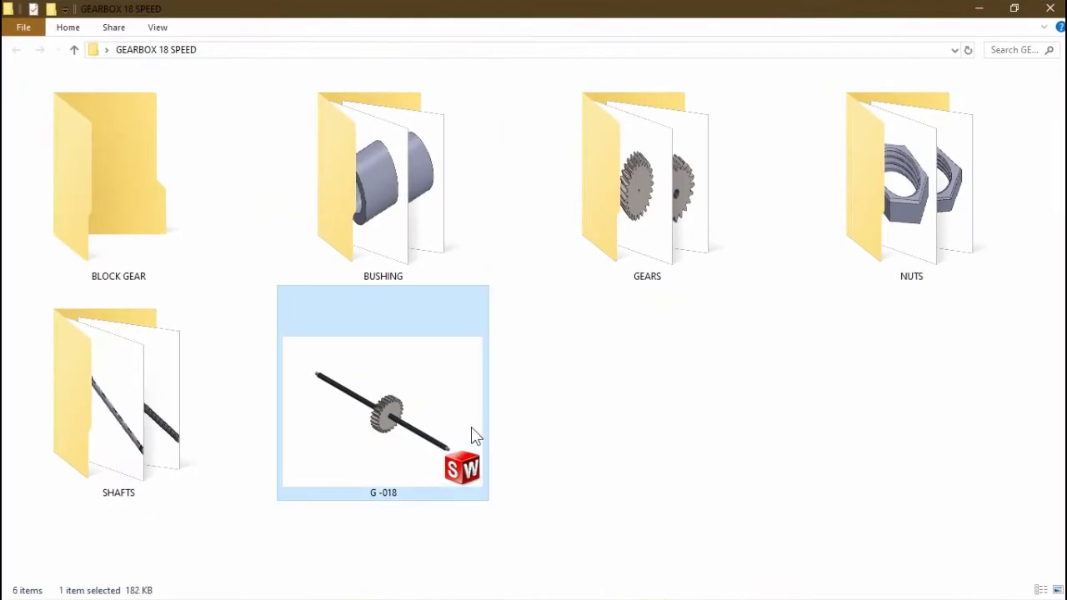
{"action": "double_click", "coordinate": [469, 434]}
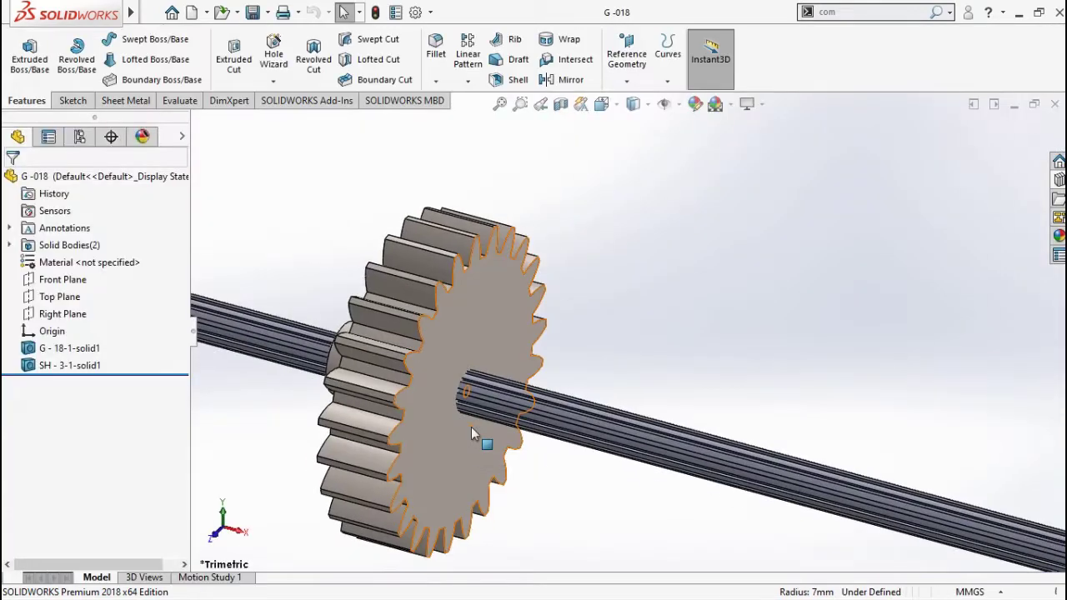
Combine-subtract the shaft body from the gear body to leave a splined bore.
{"action": "left_click", "coordinate": [842, 11]}
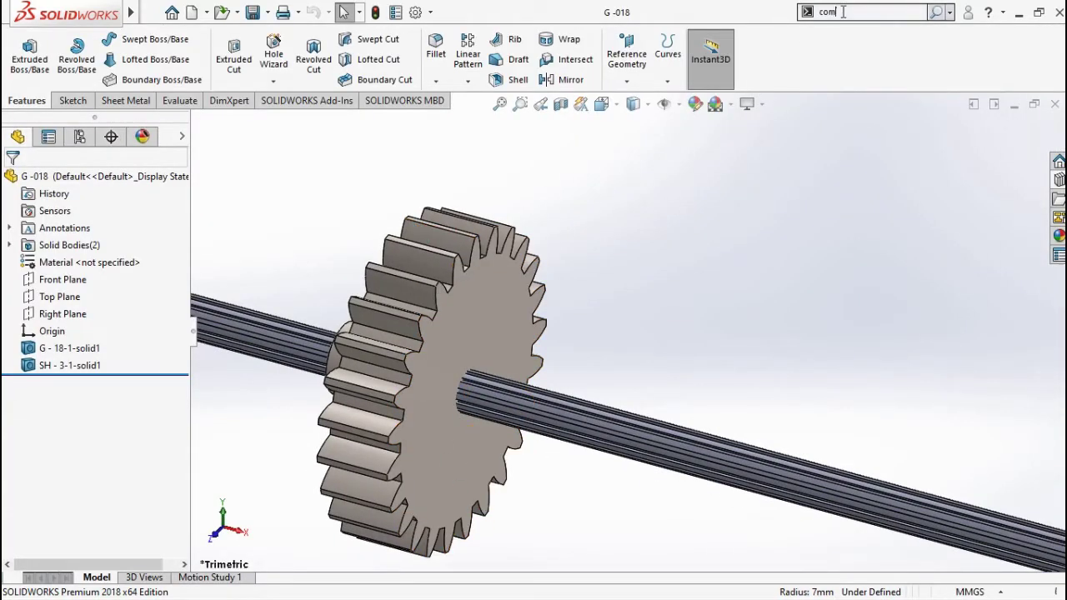
{"action": "type", "text": "com"}
{"action": "left_click", "coordinate": [830, 42]}
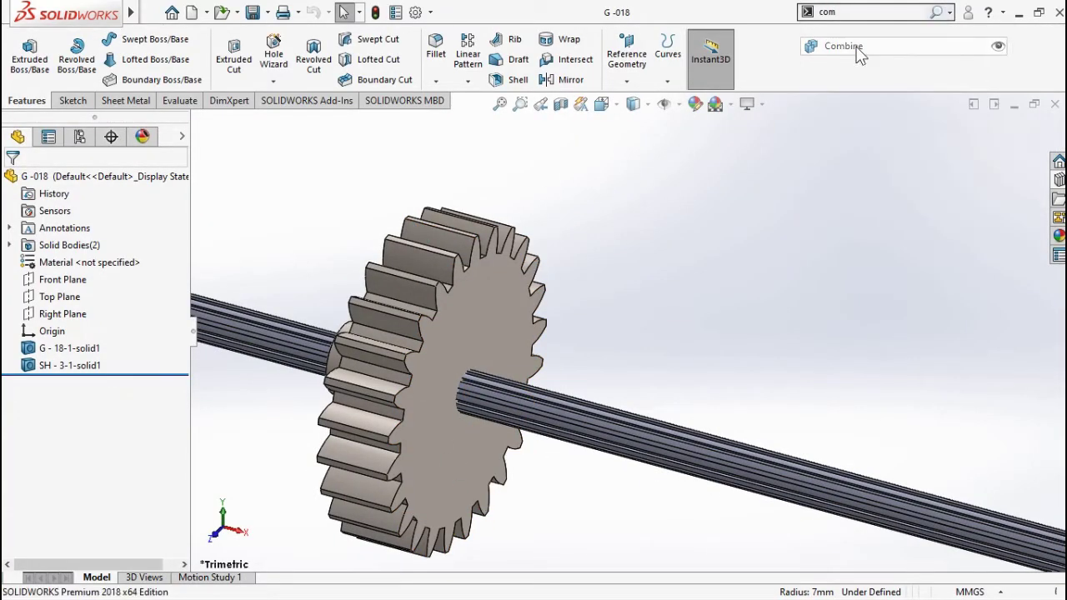
{"action": "left_click", "coordinate": [498, 301]}
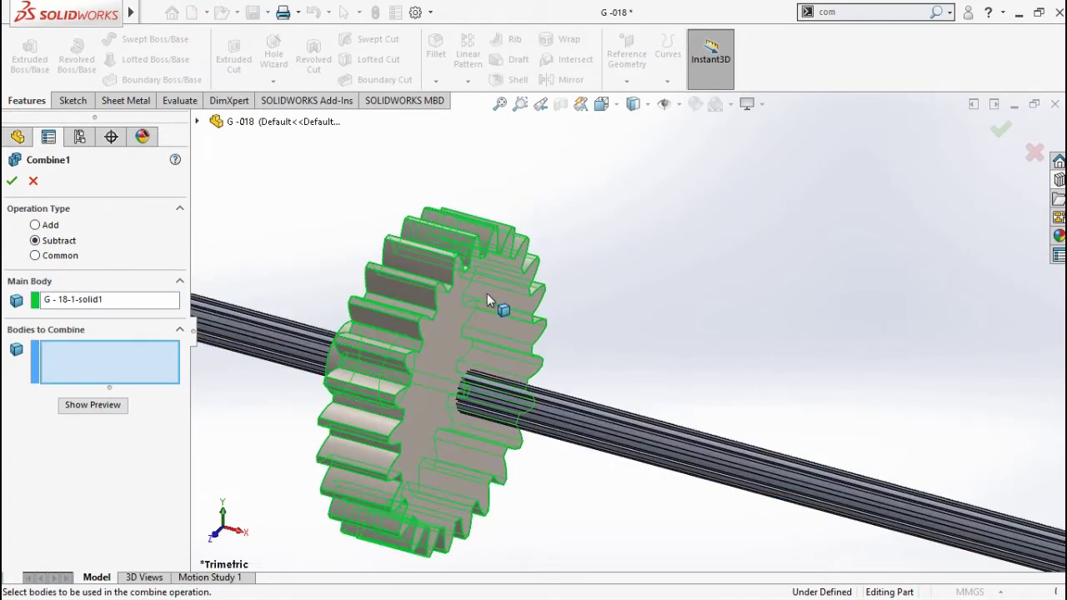
{"action": "left_click", "coordinate": [552, 417]}
{"action": "left_click", "coordinate": [12, 180]}
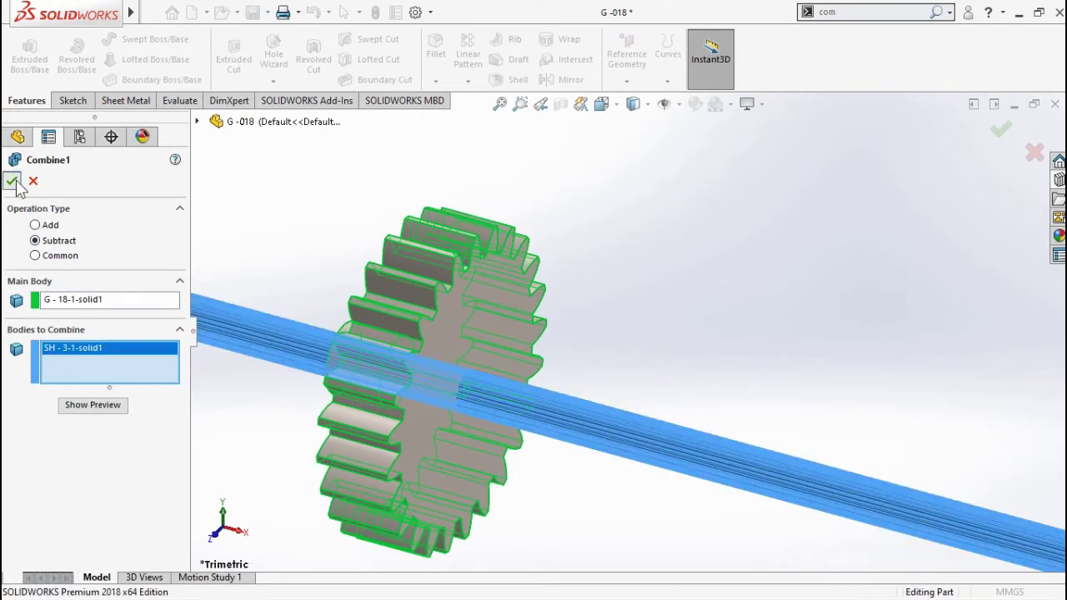
Save the part over G - 18 in the GEARS folder, replacing it, and close it.
{"action": "left_click", "coordinate": [267, 12]}
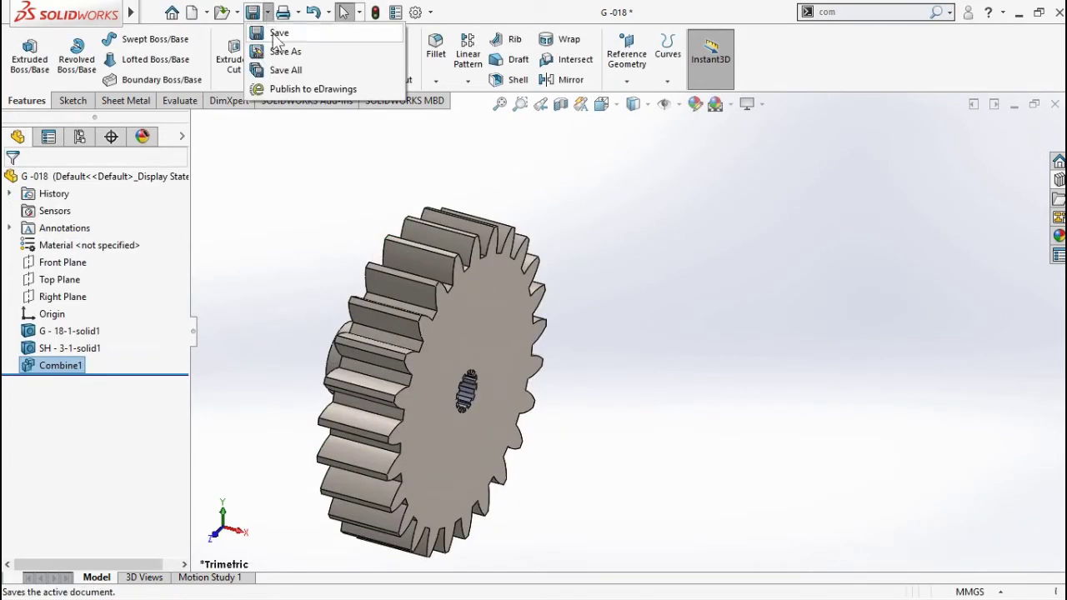
{"action": "left_click", "coordinate": [282, 50]}
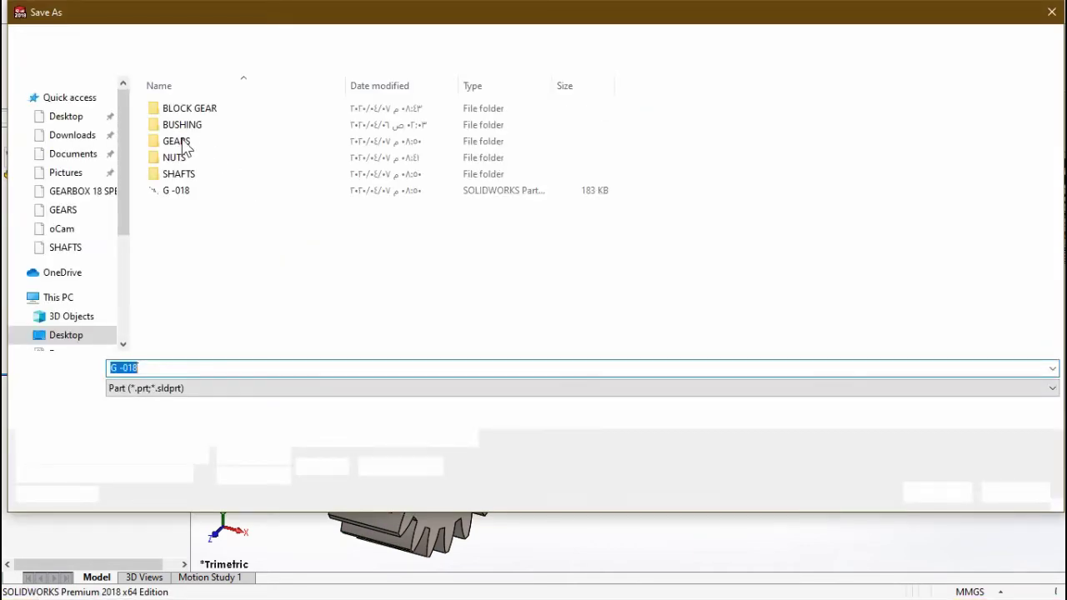
{"action": "double_click", "coordinate": [182, 140]}
{"action": "scroll", "coordinate": [200, 258], "scroll_direction": "down", "scroll_amount": 2}
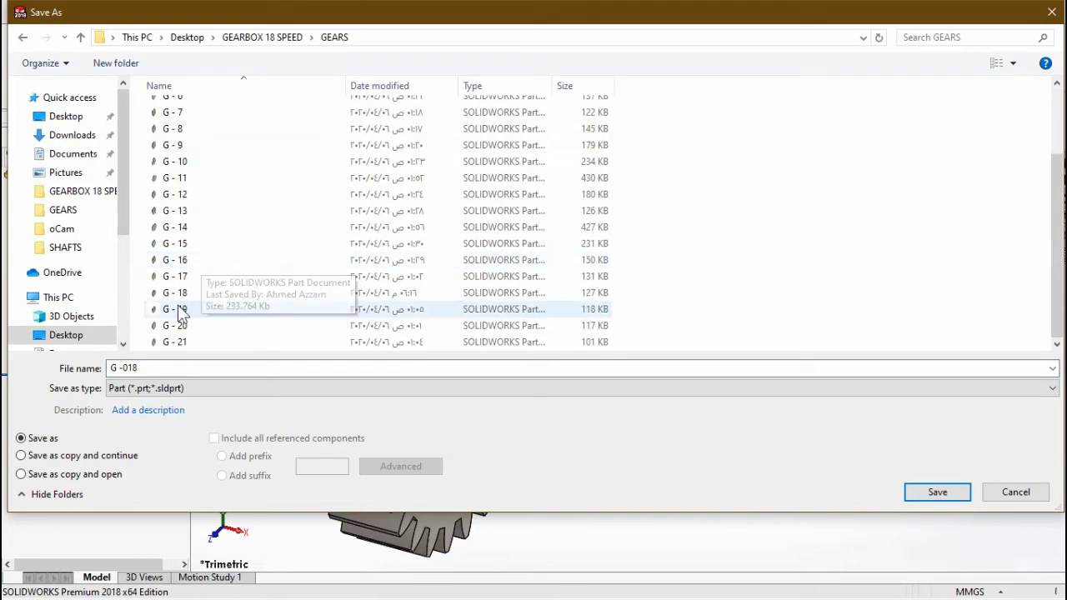
{"action": "left_click", "coordinate": [254, 292]}
{"action": "left_click", "coordinate": [931, 498]}
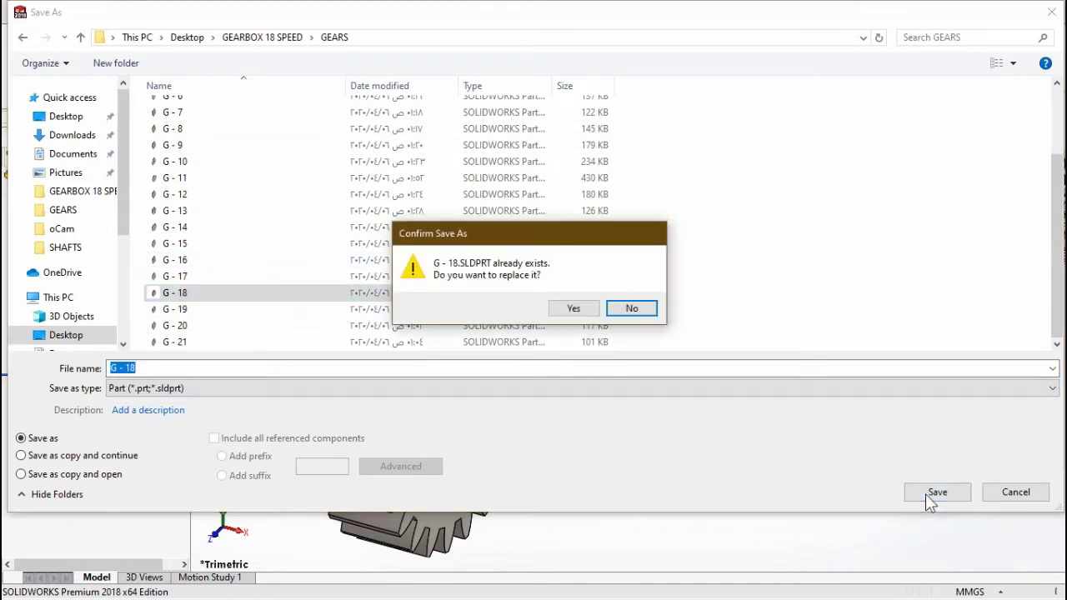
{"action": "left_click", "coordinate": [573, 309]}
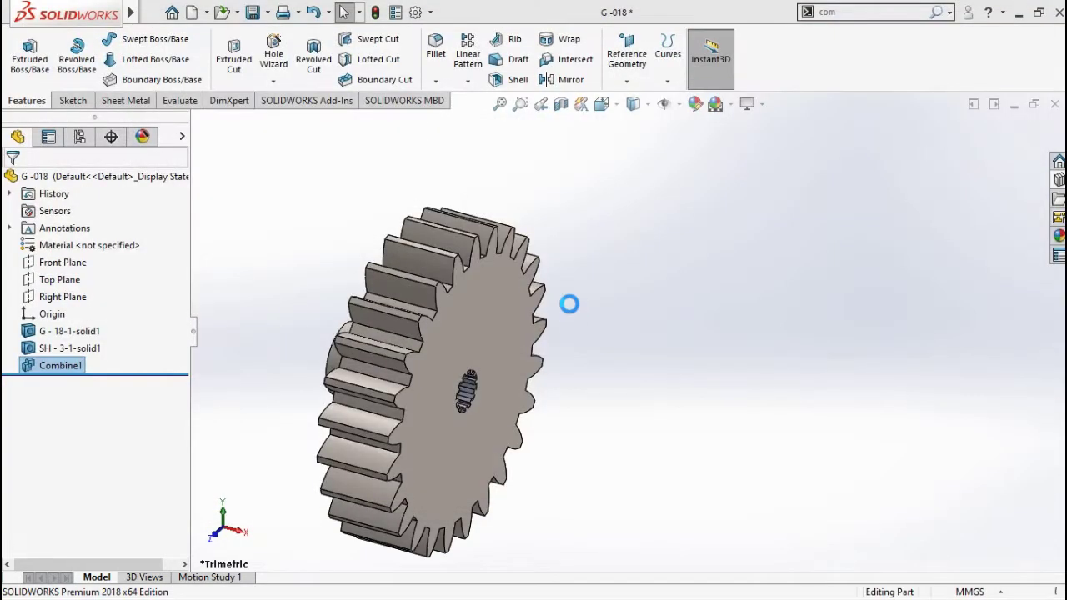
{"action": "left_click", "coordinate": [1054, 104]}
Create a new assembly and place the SH - 5 shaft from the SHAFTS folder.
{"action": "key", "text": "ctrl+n"}
{"action": "left_click", "coordinate": [617, 229]}
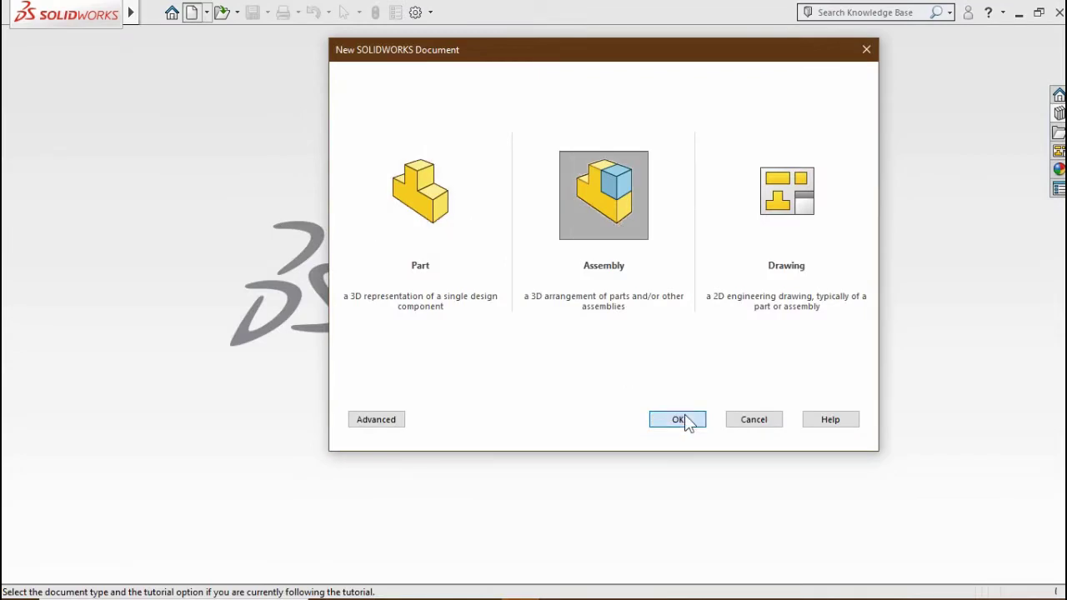
{"action": "left_click", "coordinate": [681, 421]}
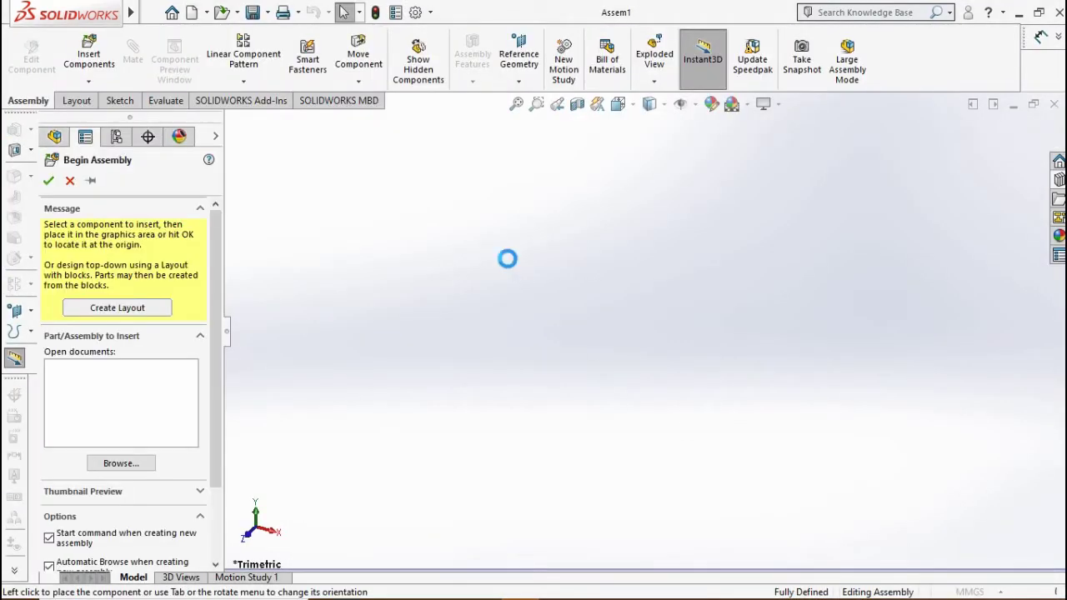
{"action": "left_click", "coordinate": [410, 99]}
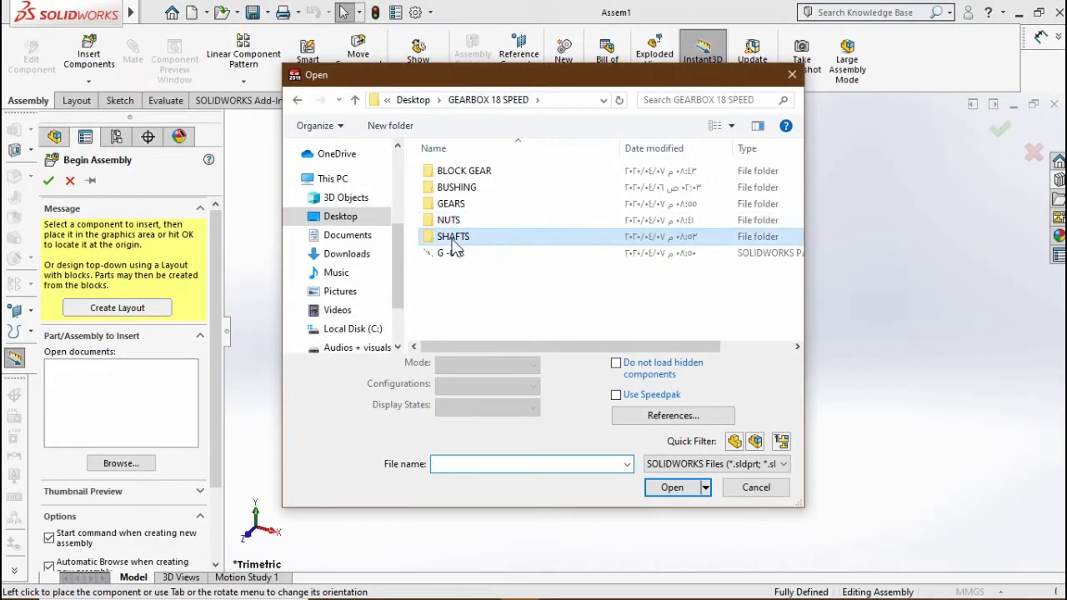
{"action": "double_click", "coordinate": [456, 238]}
{"action": "left_click", "coordinate": [450, 237]}
{"action": "left_click", "coordinate": [671, 463]}
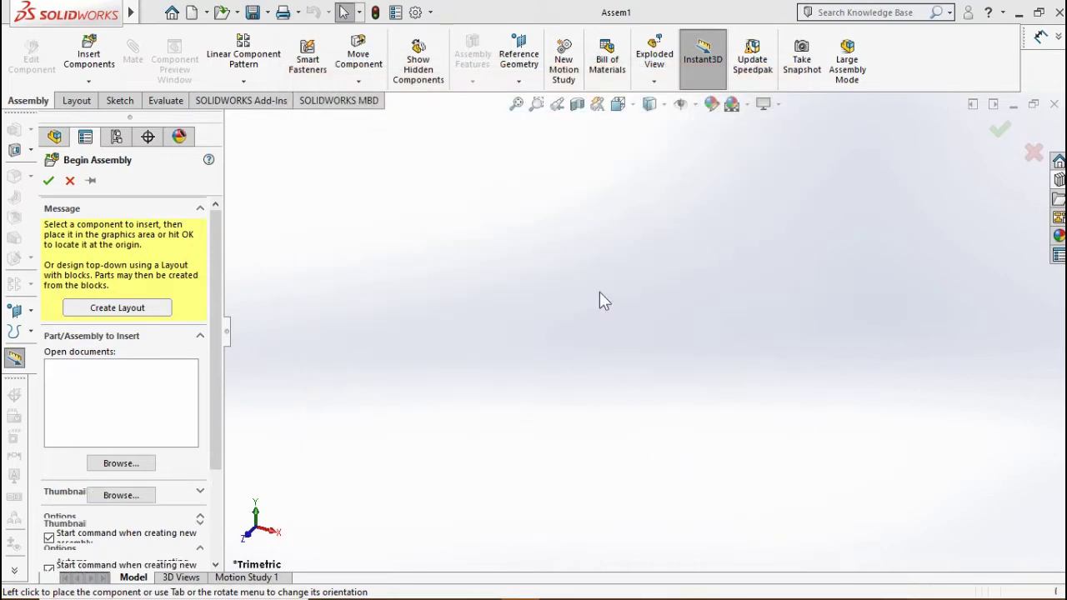
{"action": "left_click", "coordinate": [610, 303]}
Insert the G - 11 gear from the GEARS folder into the assembly.
{"action": "left_click", "coordinate": [88, 59]}
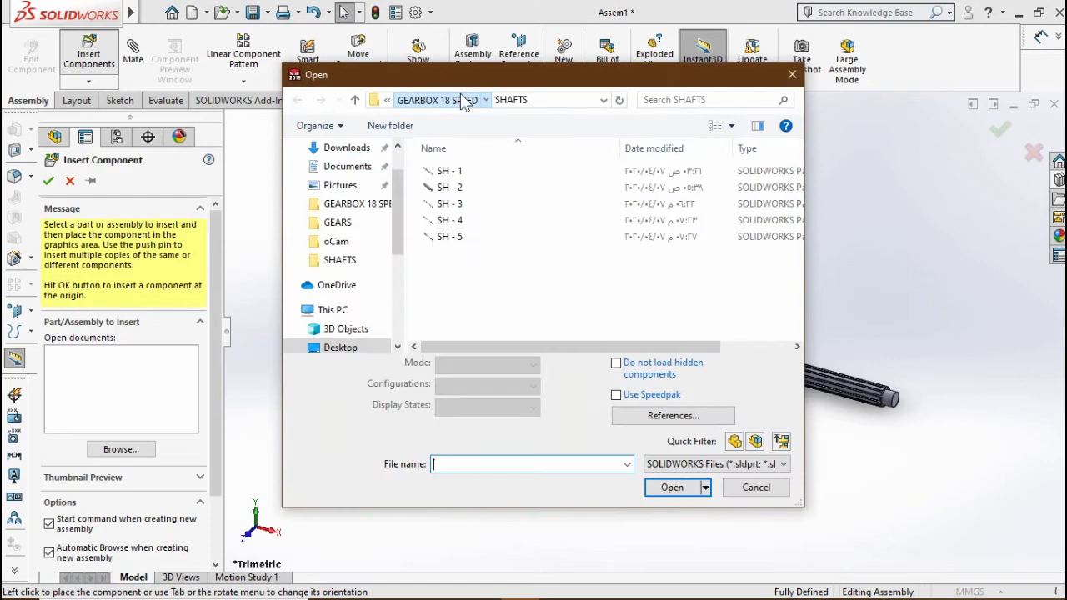
{"action": "left_click", "coordinate": [464, 100]}
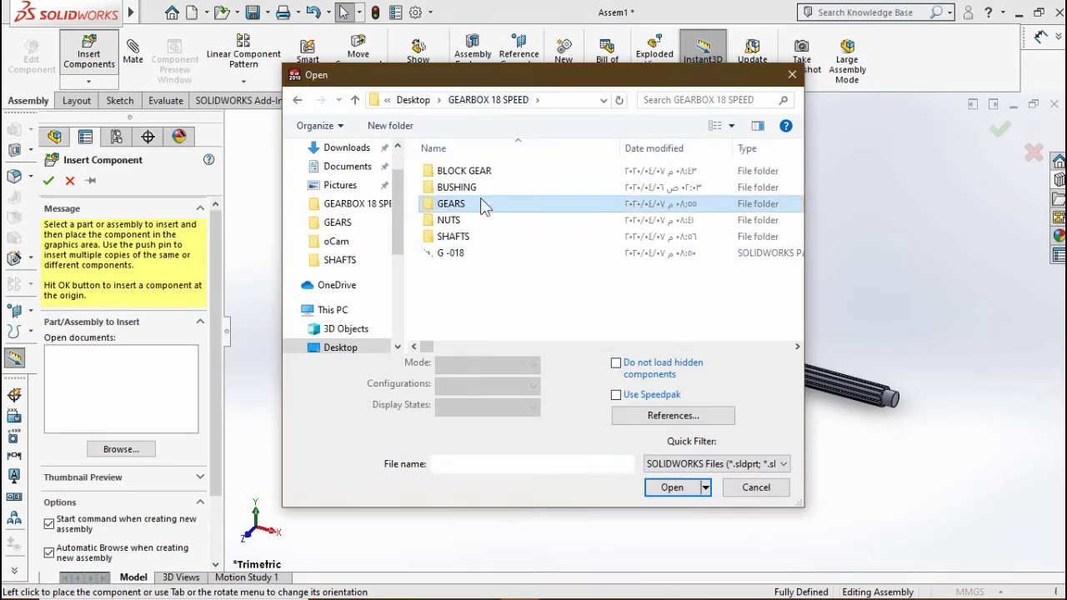
{"action": "double_click", "coordinate": [450, 202]}
{"action": "left_click", "coordinate": [450, 331]}
{"action": "left_click", "coordinate": [658, 463]}
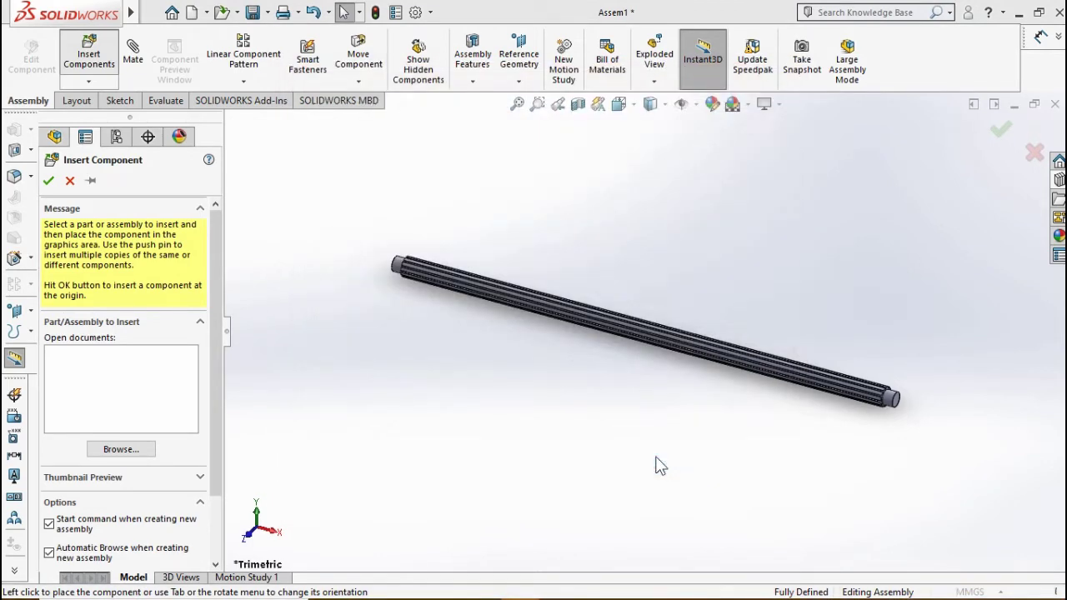
{"action": "left_click", "coordinate": [678, 350]}
Mate the G - 11 gear concentric on the SH - 5 shaft and slide it toward the middle.
{"action": "left_click", "coordinate": [678, 350]}
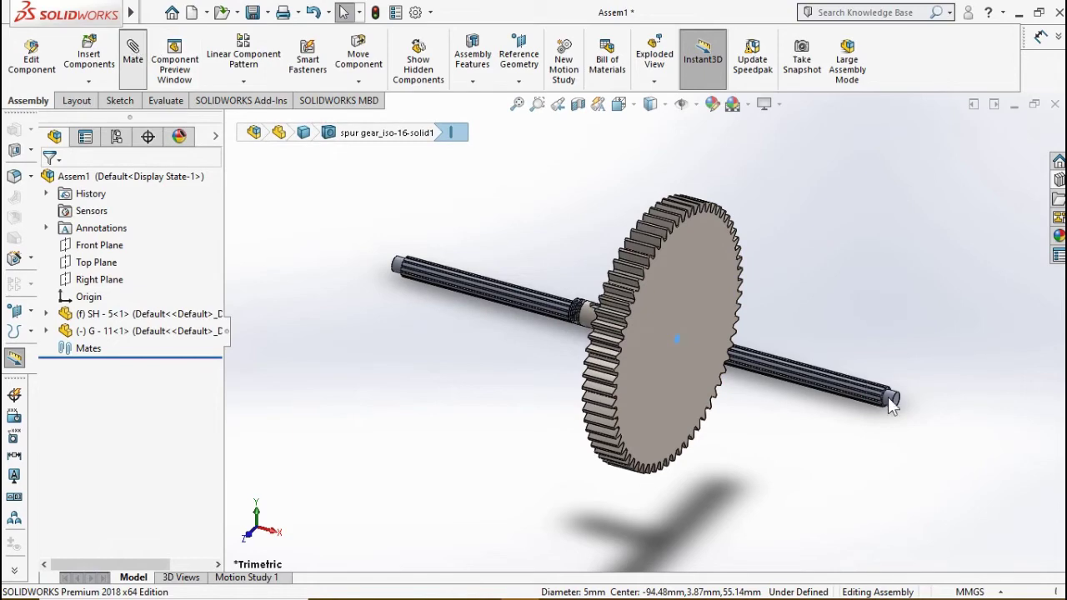
{"action": "left_click", "coordinate": [889, 399]}
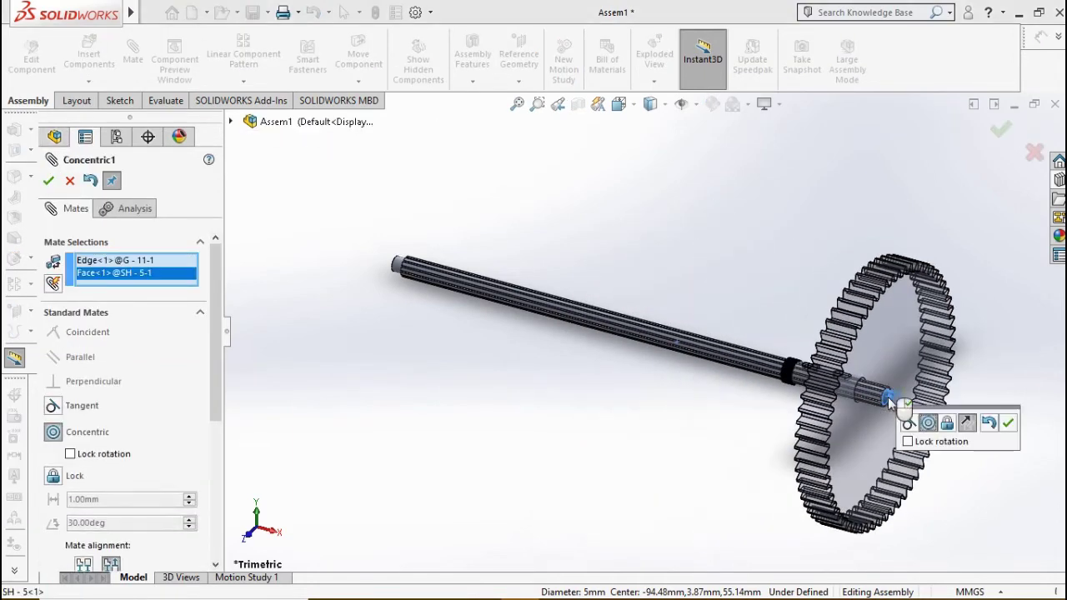
{"action": "left_click", "coordinate": [1008, 423]}
{"action": "left_click_drag", "start_coordinate": [863, 411], "coordinate": [716, 379]}
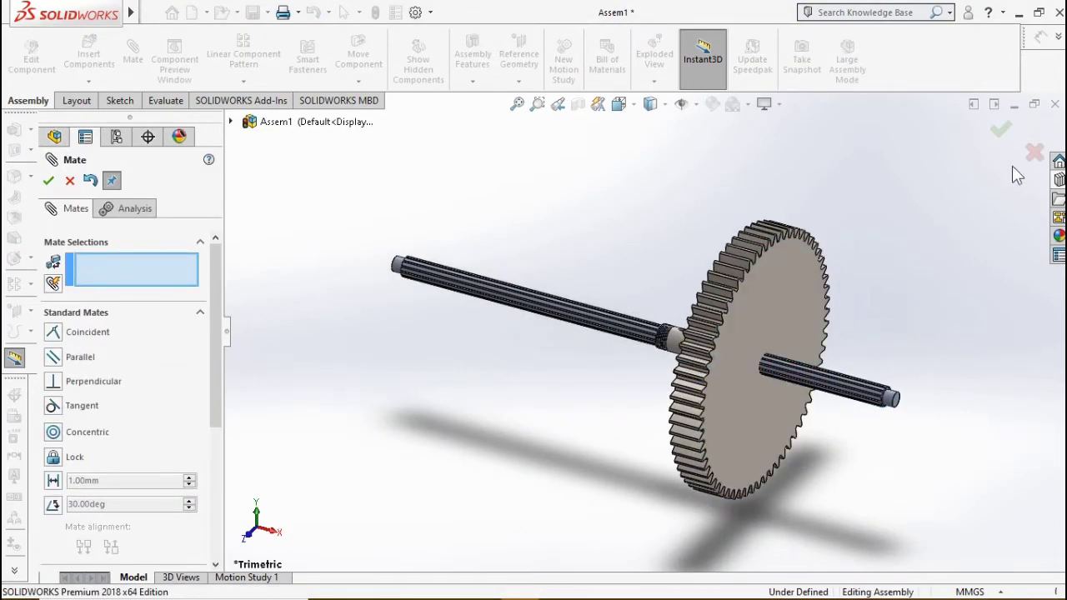
{"action": "left_click", "coordinate": [48, 180]}
Save the assembly as part file G -011 in the GEARBOX 18 SPEED folder.
{"action": "key", "text": "ctrl+s"}
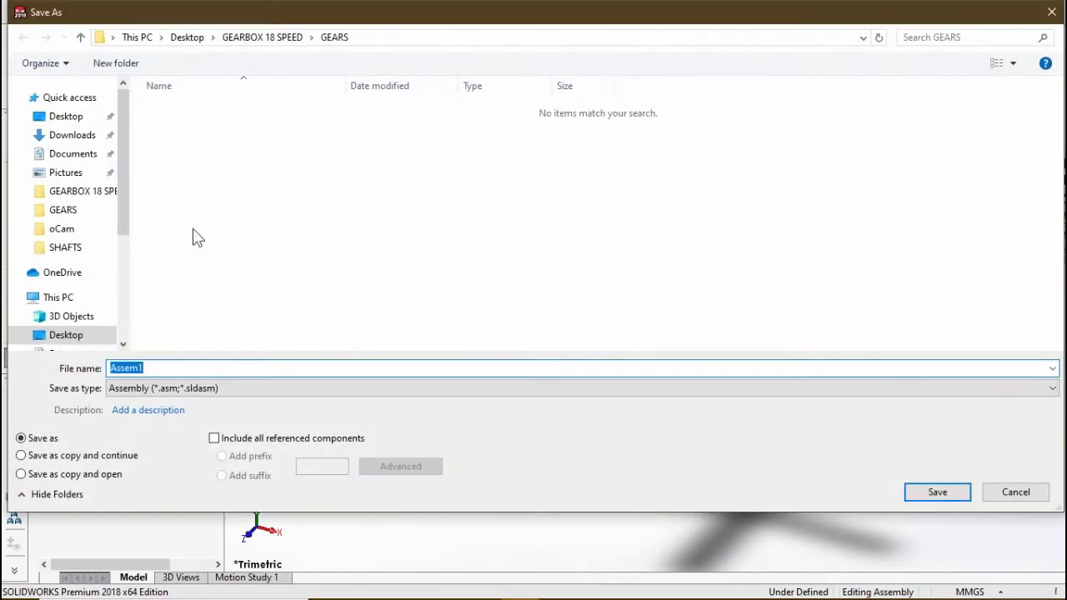
{"action": "left_click", "coordinate": [191, 388]}
{"action": "left_click", "coordinate": [145, 79]}
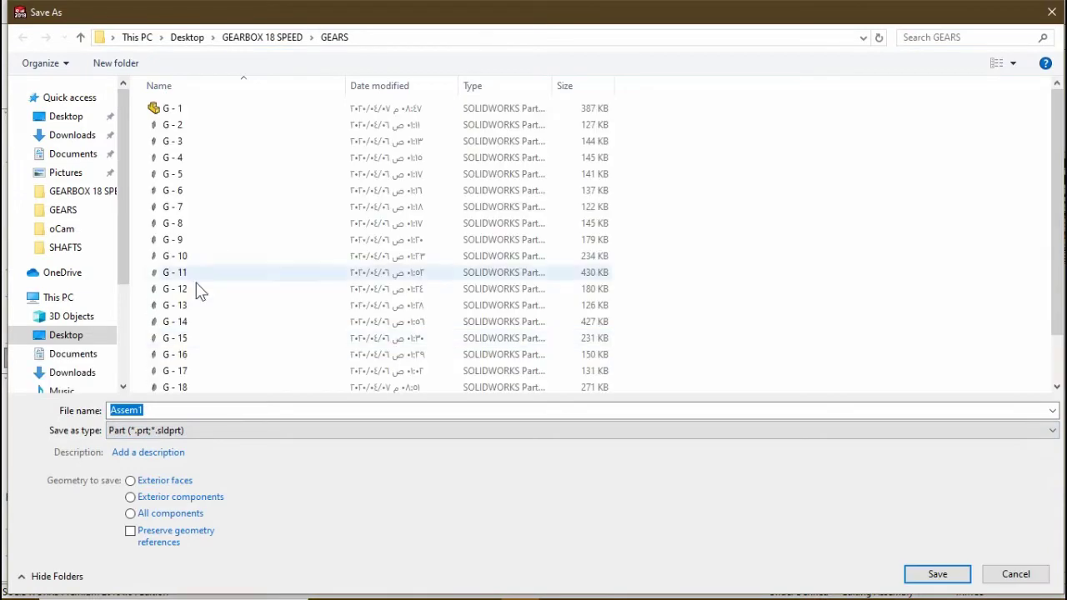
{"action": "left_click", "coordinate": [258, 37]}
{"action": "left_click", "coordinate": [139, 412]}
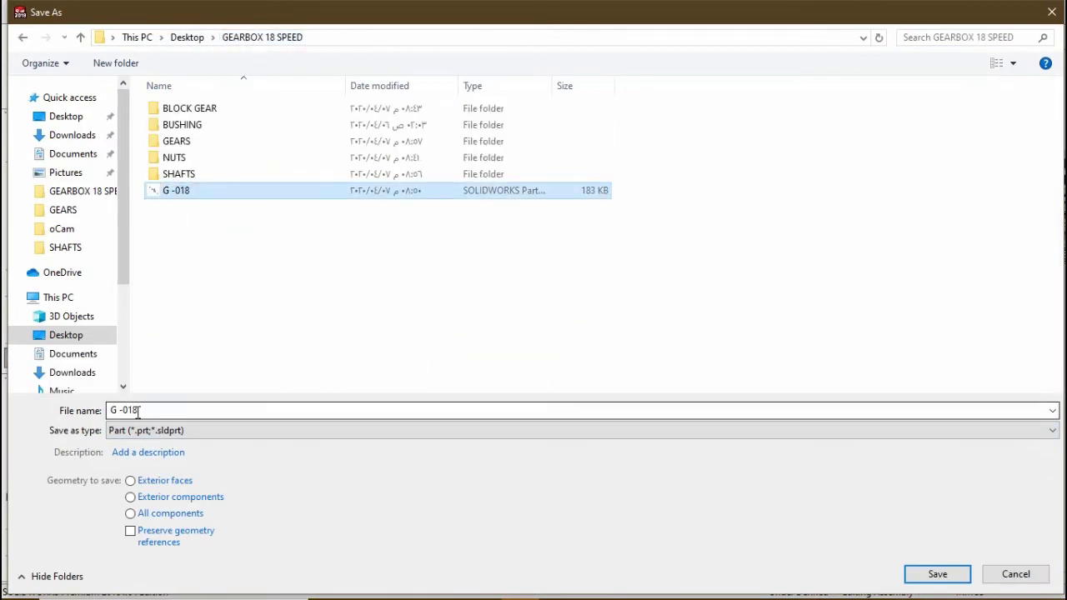
{"action": "type", "text": "19"}
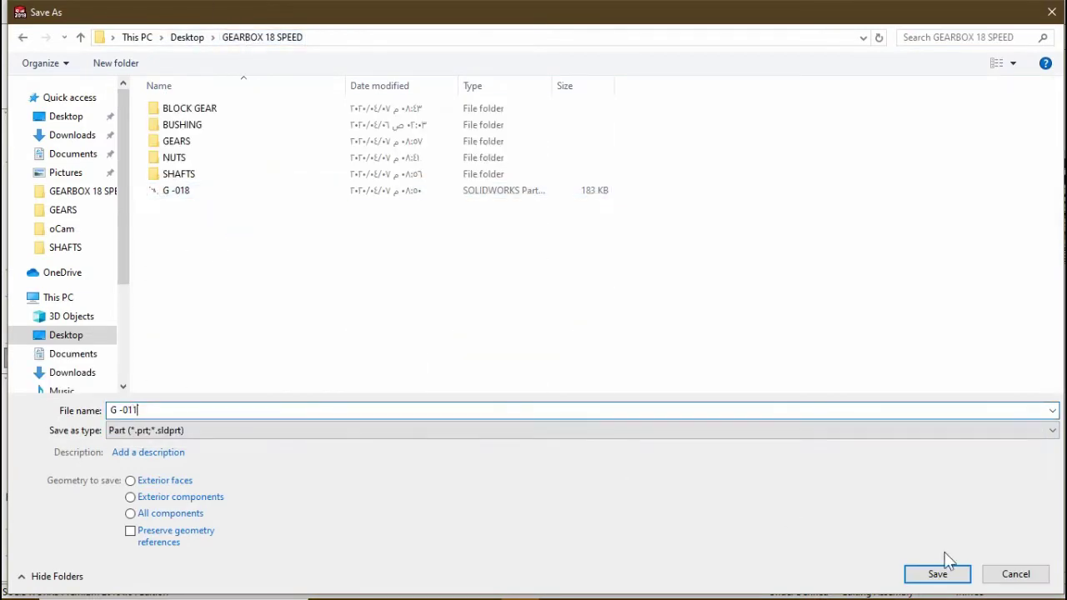
{"action": "left_click", "coordinate": [942, 573]}
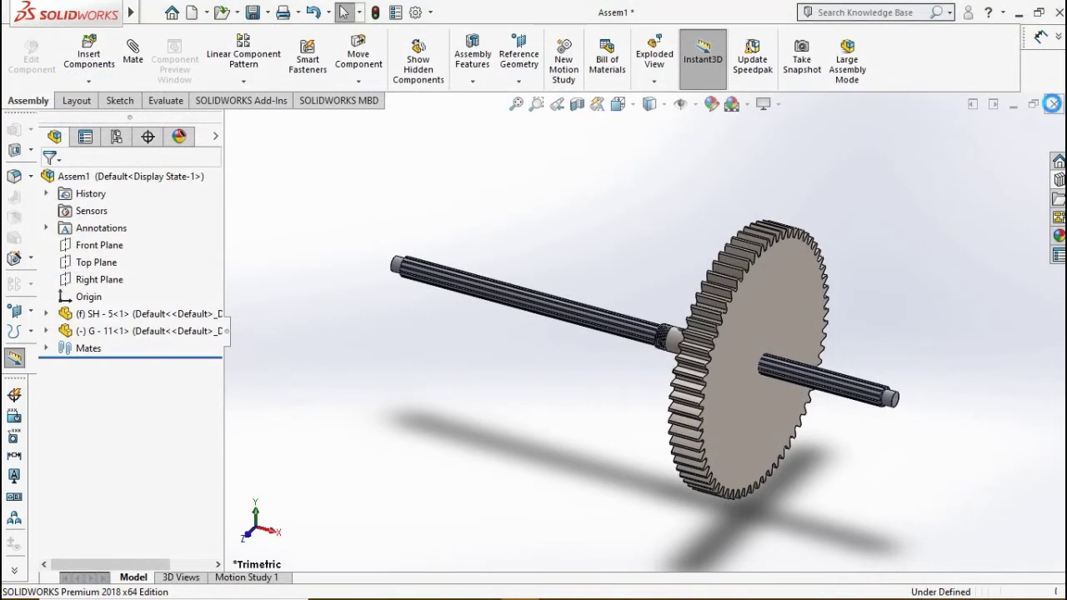
Delete the leftover G -018 file in the gearbox folder and open part G -011.
{"action": "left_click", "coordinate": [630, 367]}
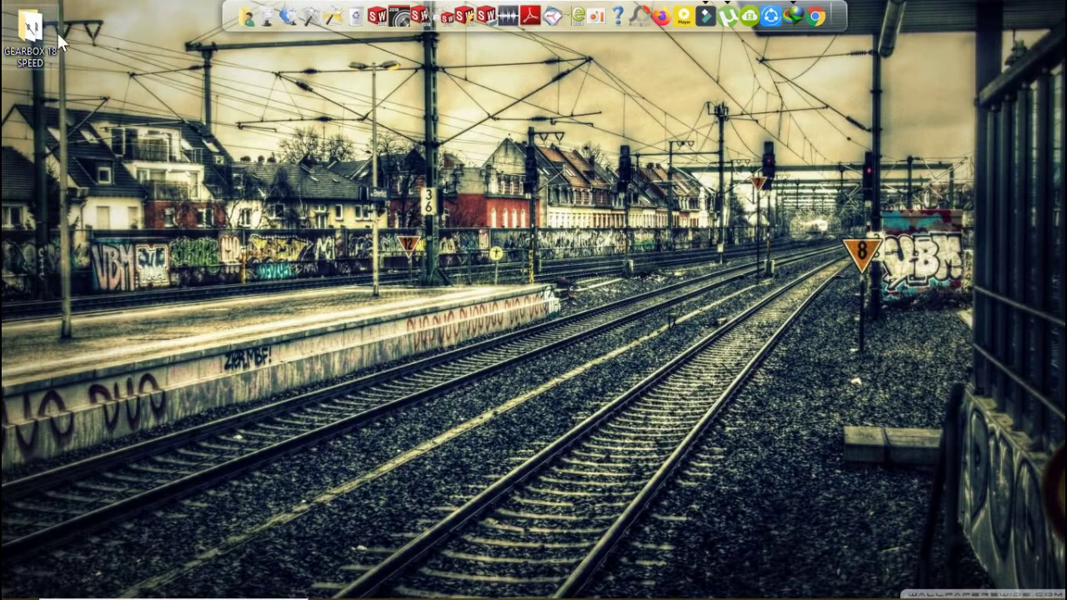
{"action": "double_click", "coordinate": [58, 34]}
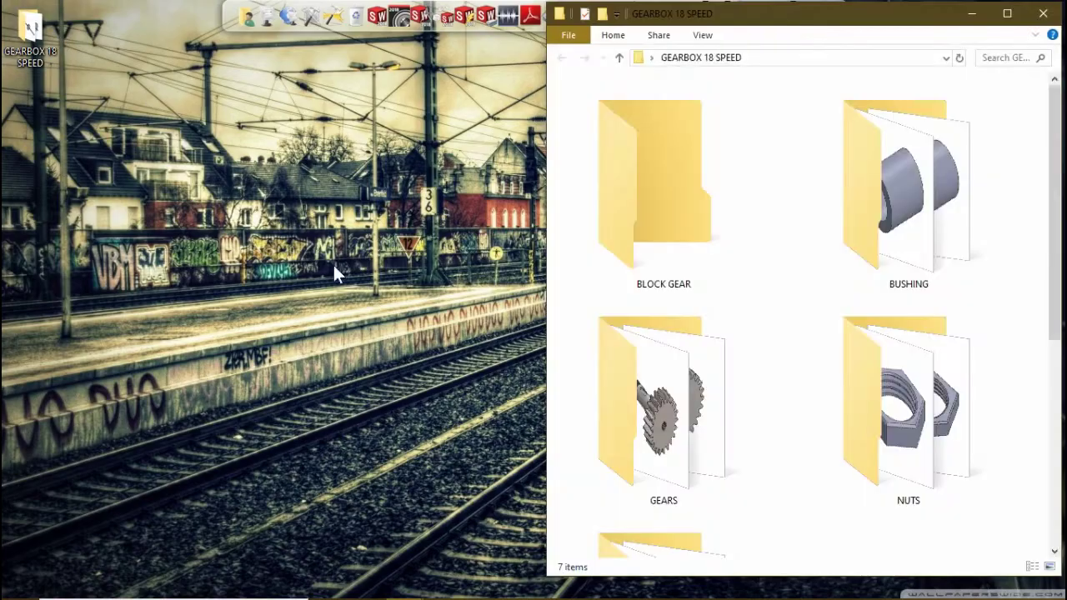
{"action": "double_click", "coordinate": [863, 27]}
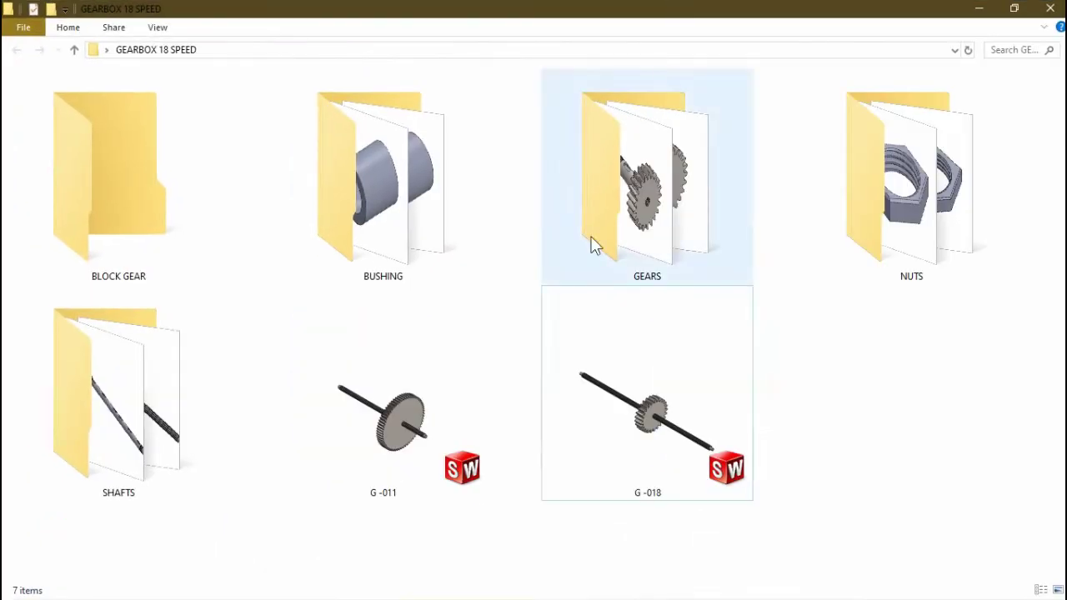
{"action": "left_click", "coordinate": [636, 427]}
{"action": "key", "text": "Delete"}
{"action": "double_click", "coordinate": [417, 446]}
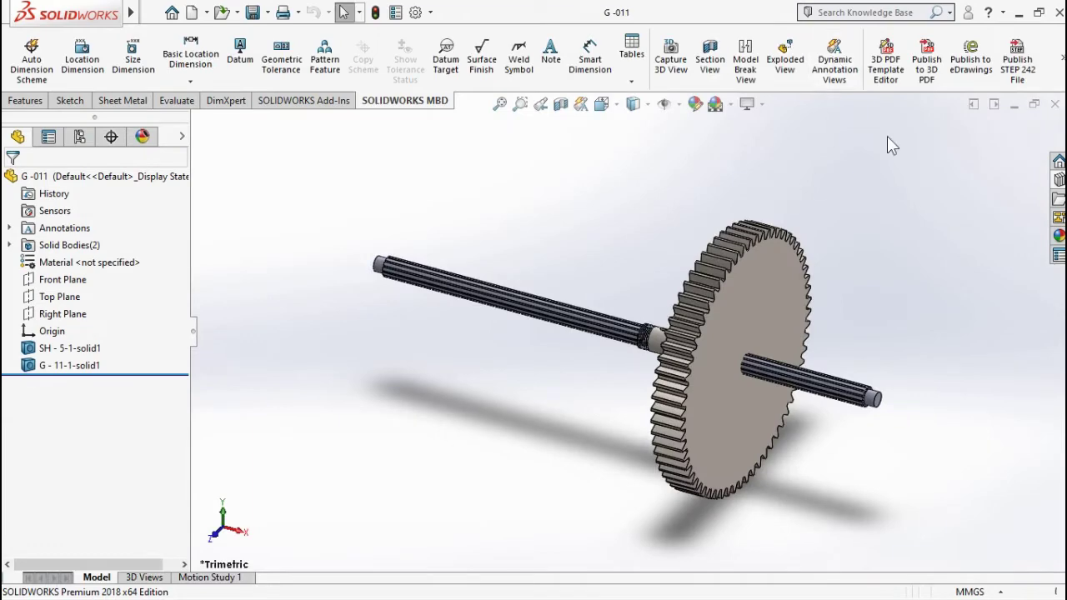
Run Combine with the gear as main body and the shaft subtracted, then save G -011.
{"action": "left_click", "coordinate": [949, 13]}
{"action": "left_click", "coordinate": [843, 28]}
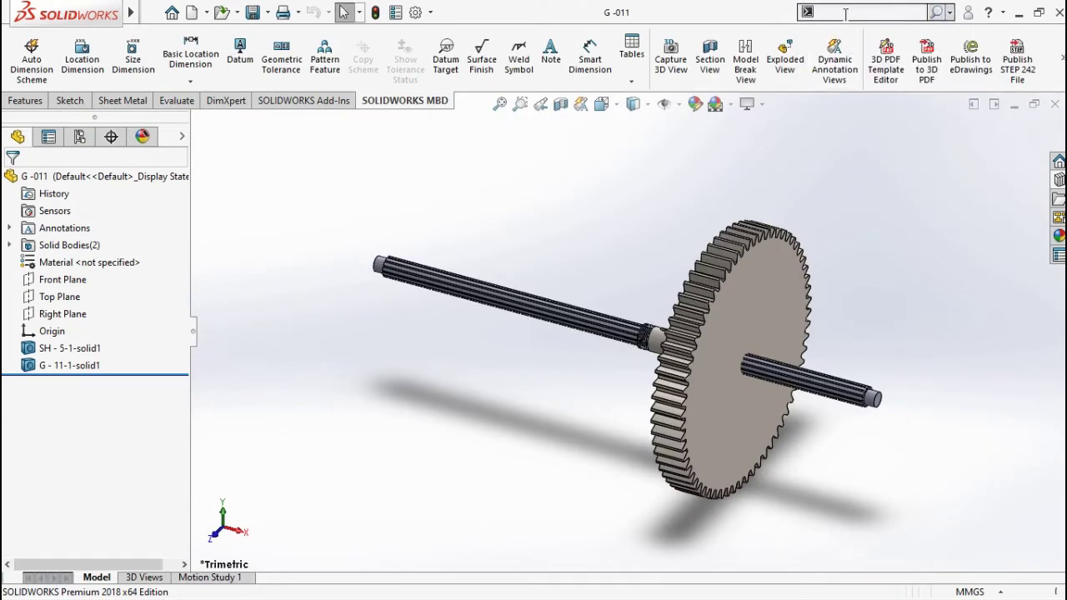
{"action": "type", "text": "com"}
{"action": "key", "text": "Return"}
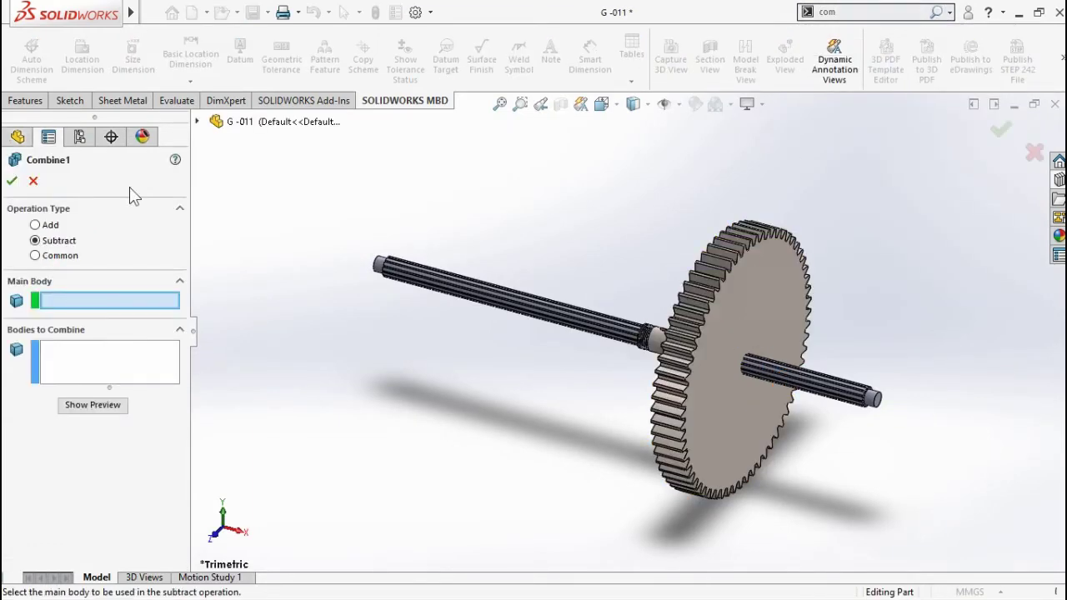
{"action": "left_click", "coordinate": [762, 317]}
{"action": "left_click", "coordinate": [756, 370]}
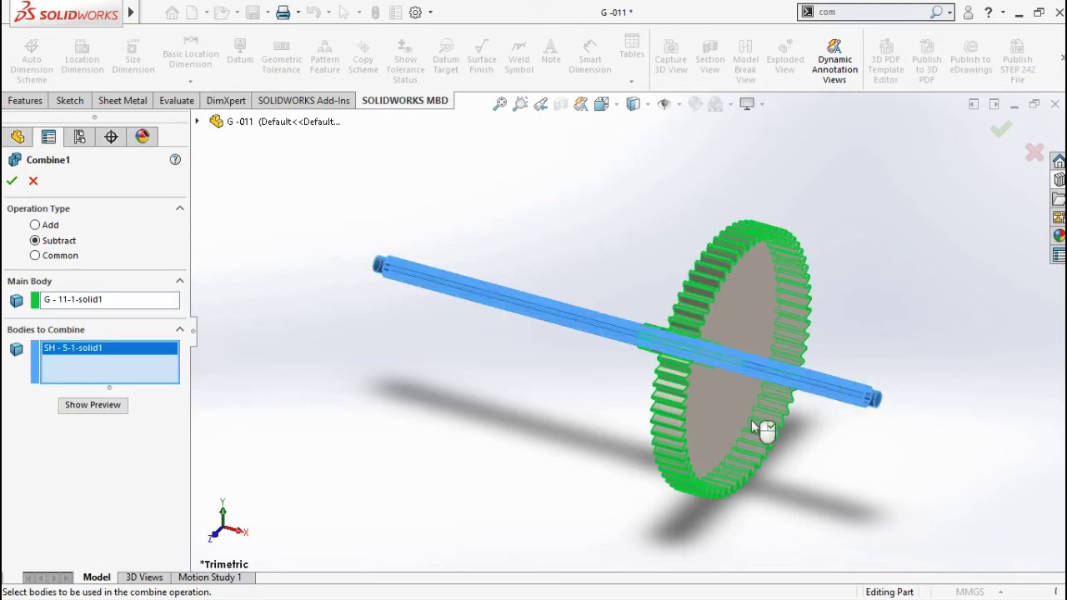
{"action": "left_click", "coordinate": [12, 181]}
{"action": "mouse_move", "coordinate": [614, 313]}
{"action": "middle_mouse_down"}
{"action": "mouse_move", "coordinate": [837, 445]}
{"action": "mouse_move", "coordinate": [910, 122]}
{"action": "middle_mouse_up"}
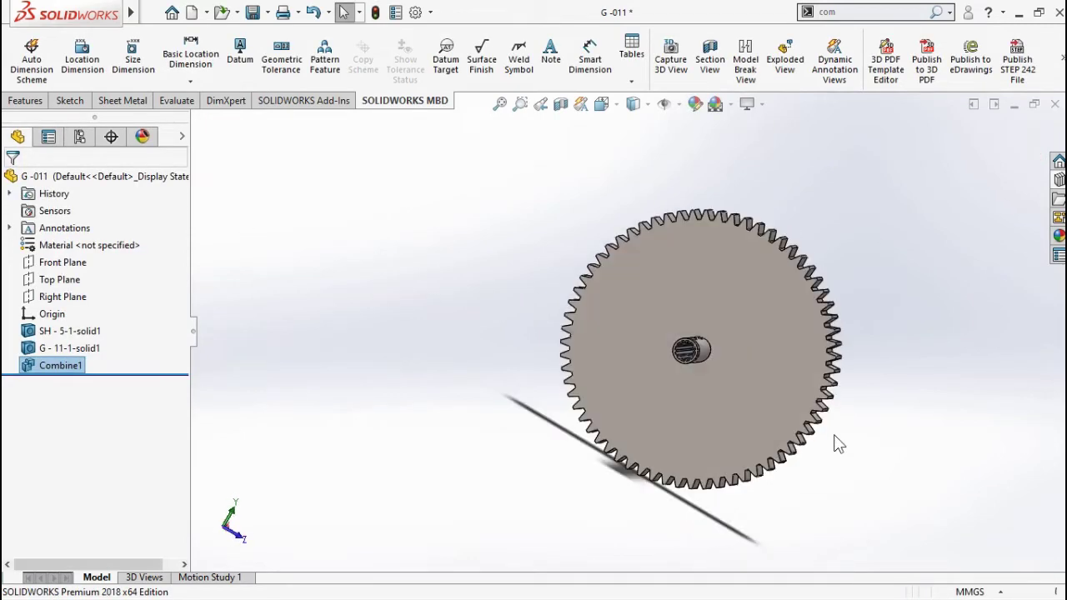
{"action": "left_click", "coordinate": [253, 12]}
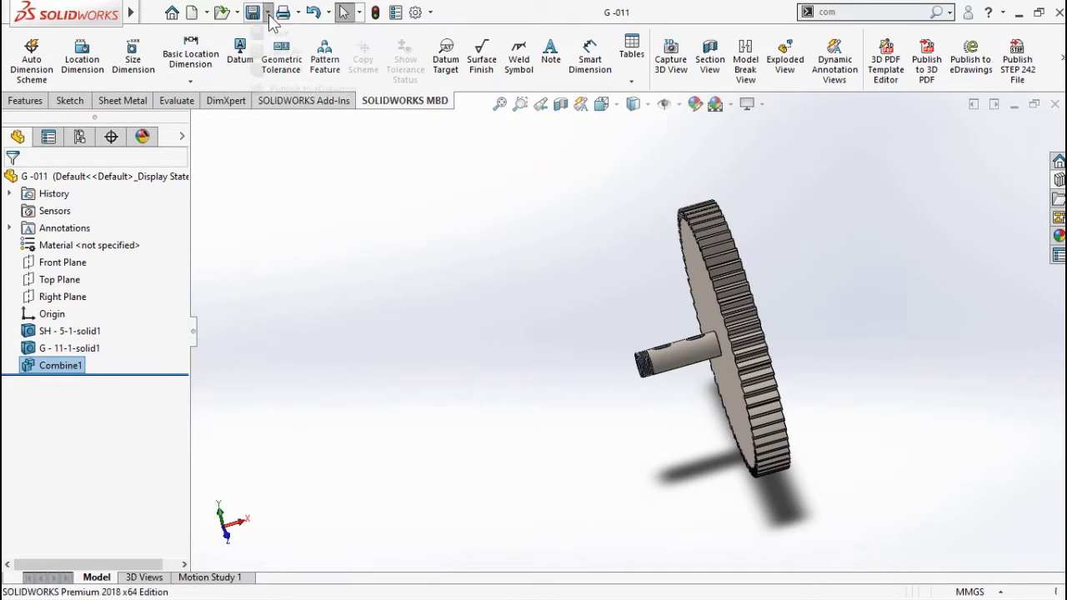
Save the cut gear over G - 11 in the GEARS folder, confirming the replacement.
{"action": "left_click", "coordinate": [280, 48]}
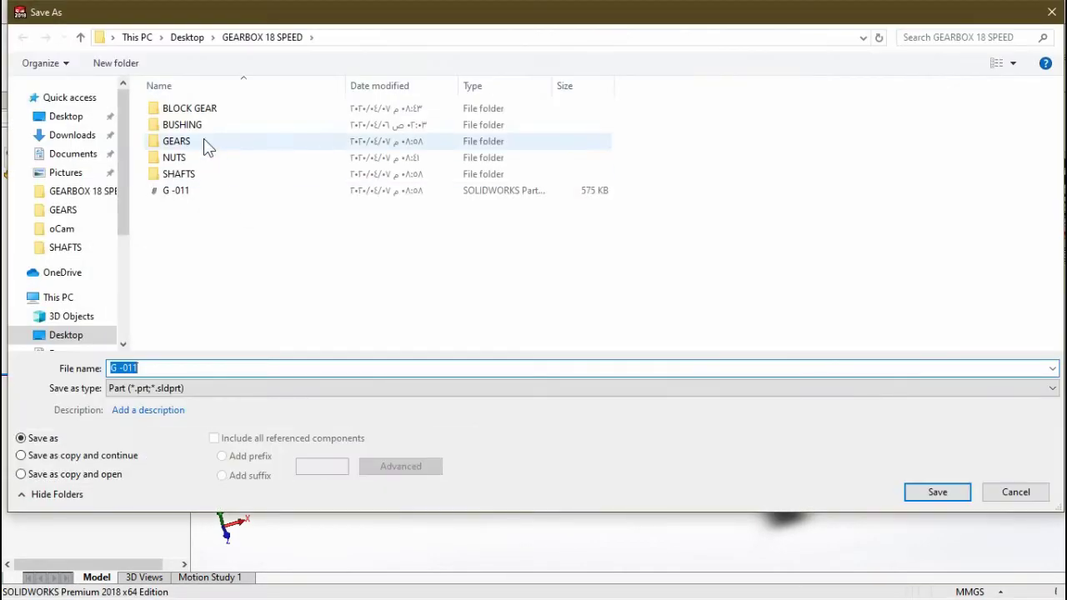
{"action": "double_click", "coordinate": [204, 139]}
{"action": "left_click", "coordinate": [191, 272]}
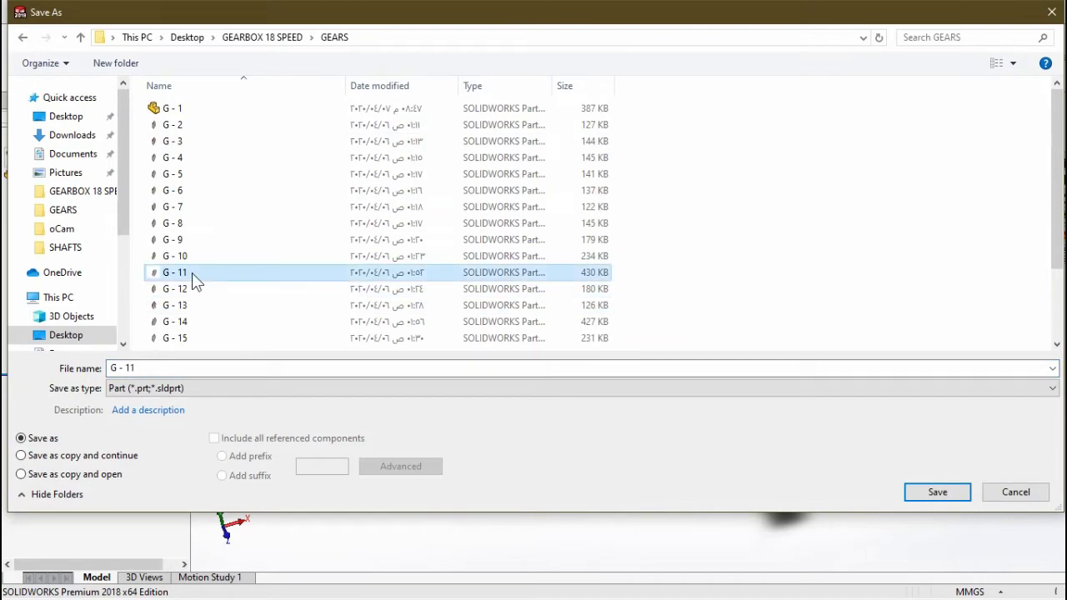
{"action": "left_click", "coordinate": [936, 492]}
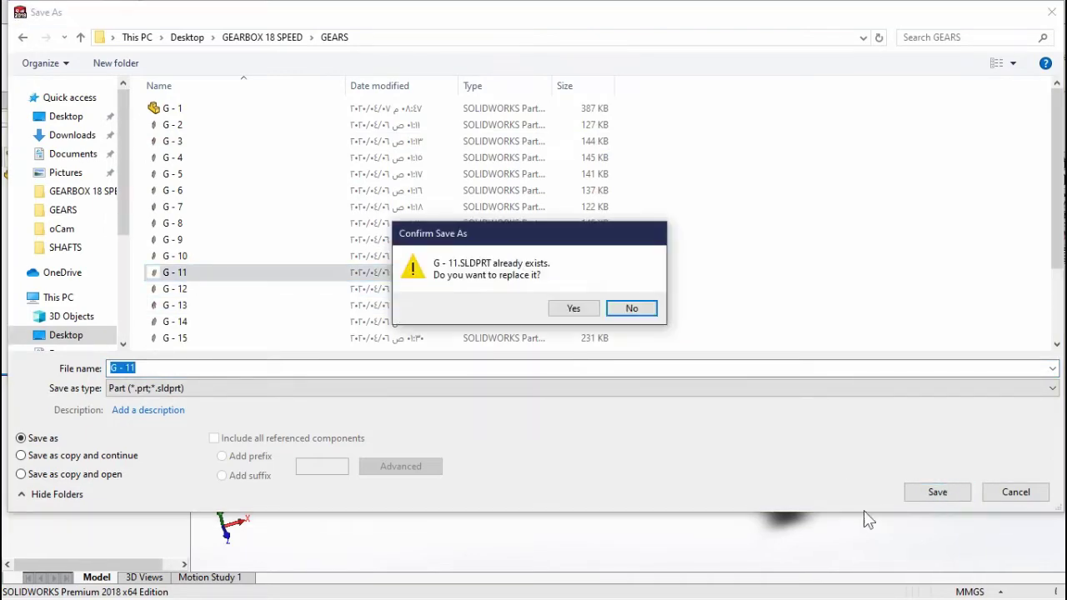
{"action": "left_click", "coordinate": [573, 309]}
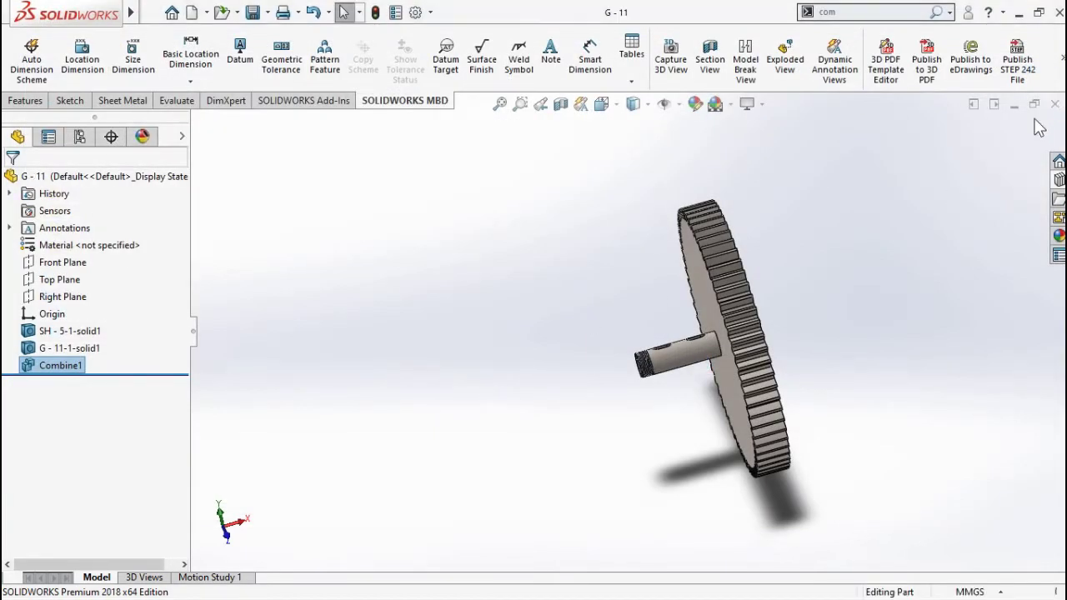
Close the G - 11 part and bring the SOLIDWORKS window back on screen.
{"action": "left_click", "coordinate": [1054, 104]}
{"action": "left_click", "coordinate": [1018, 12]}
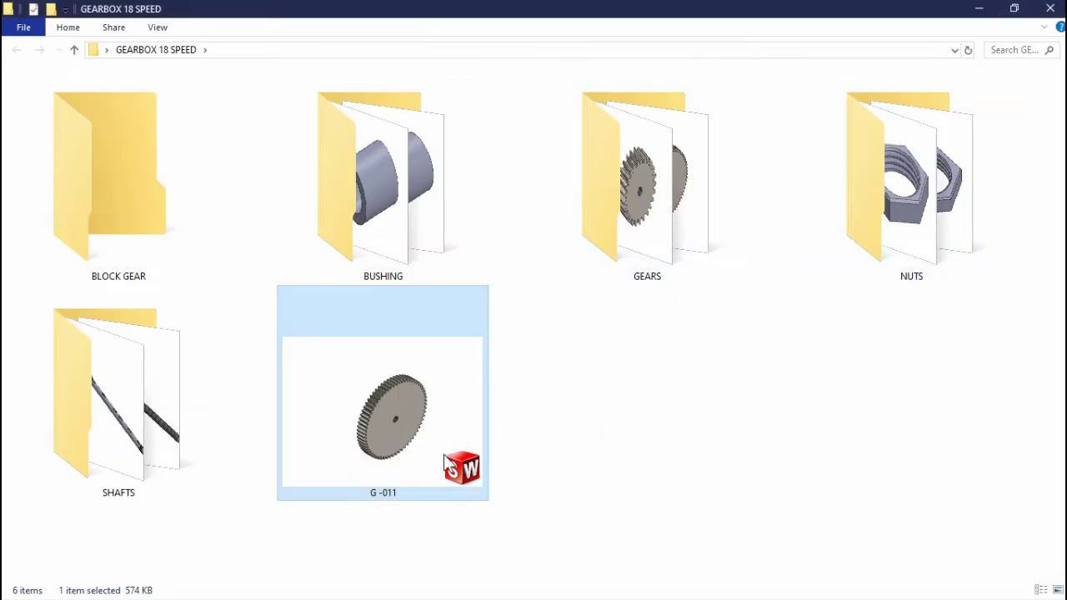
{"action": "left_click", "coordinate": [977, 9]}
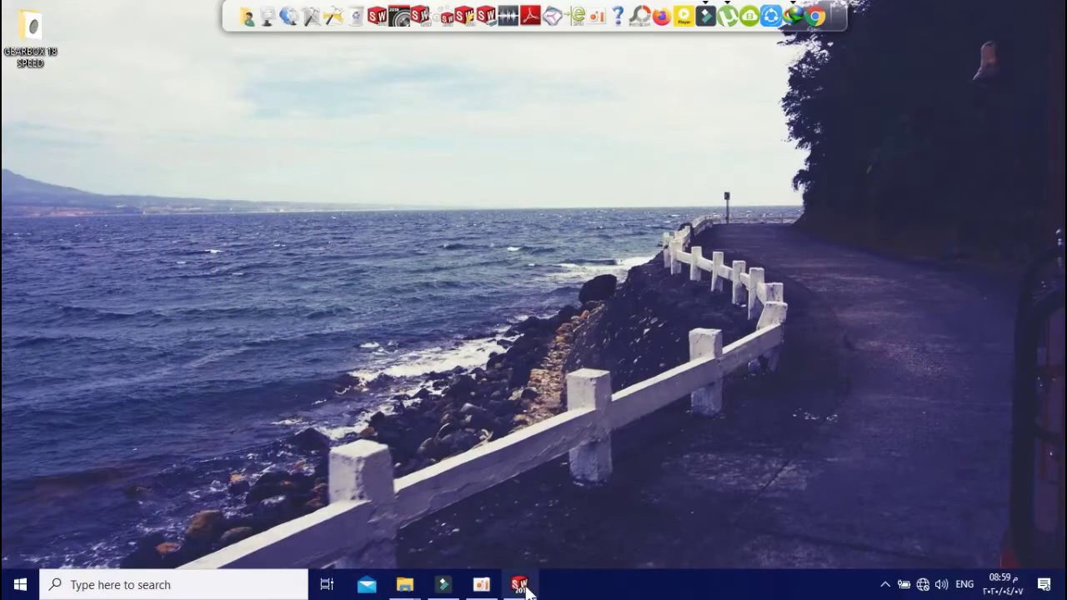
{"action": "left_click", "coordinate": [515, 581]}
Create a new assembly and place shaft SH-5 from the SHAFTS folder.
{"action": "left_click", "coordinate": [191, 13]}
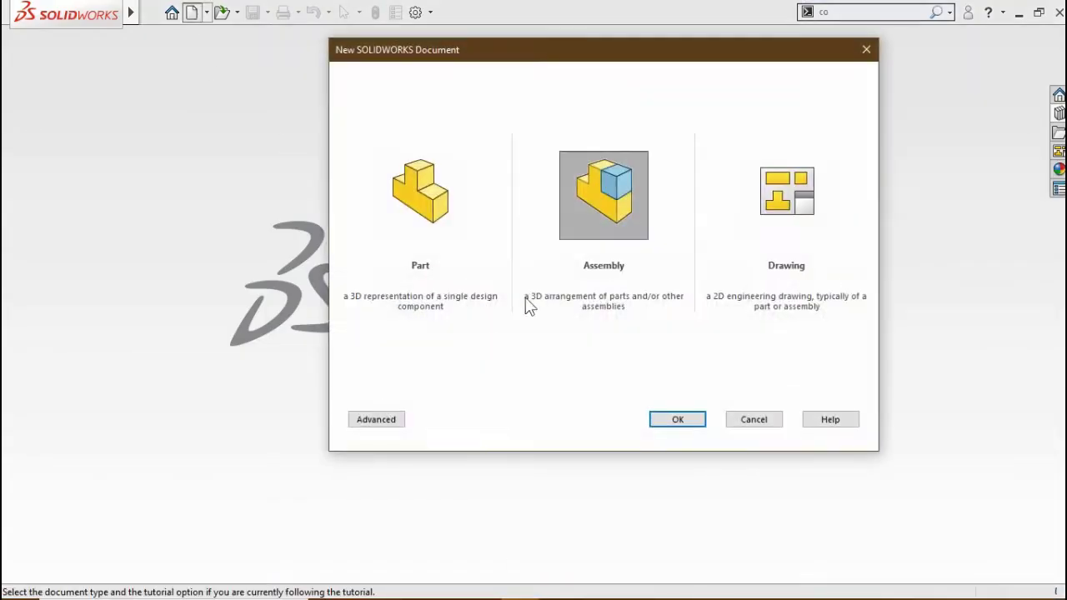
{"action": "left_click", "coordinate": [692, 419]}
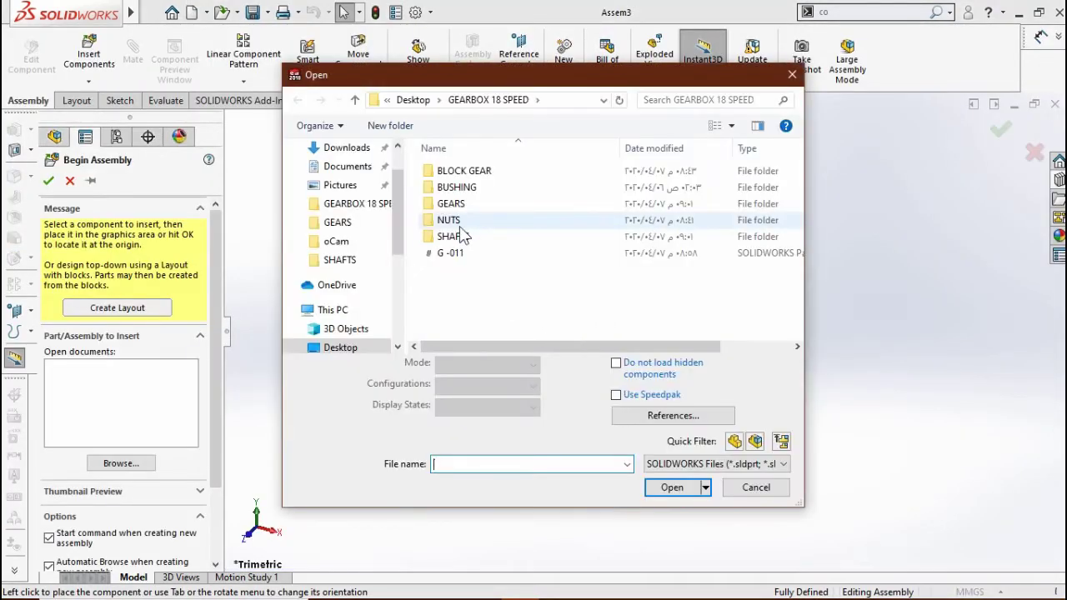
{"action": "double_click", "coordinate": [458, 236]}
{"action": "left_click", "coordinate": [458, 238]}
{"action": "left_click", "coordinate": [658, 486]}
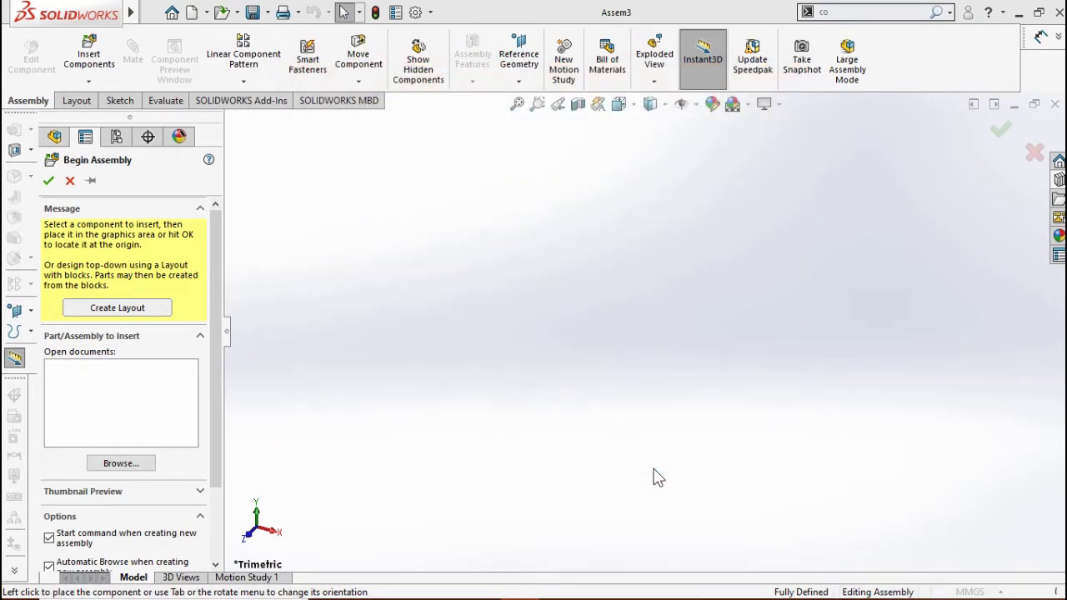
{"action": "left_click", "coordinate": [578, 305]}
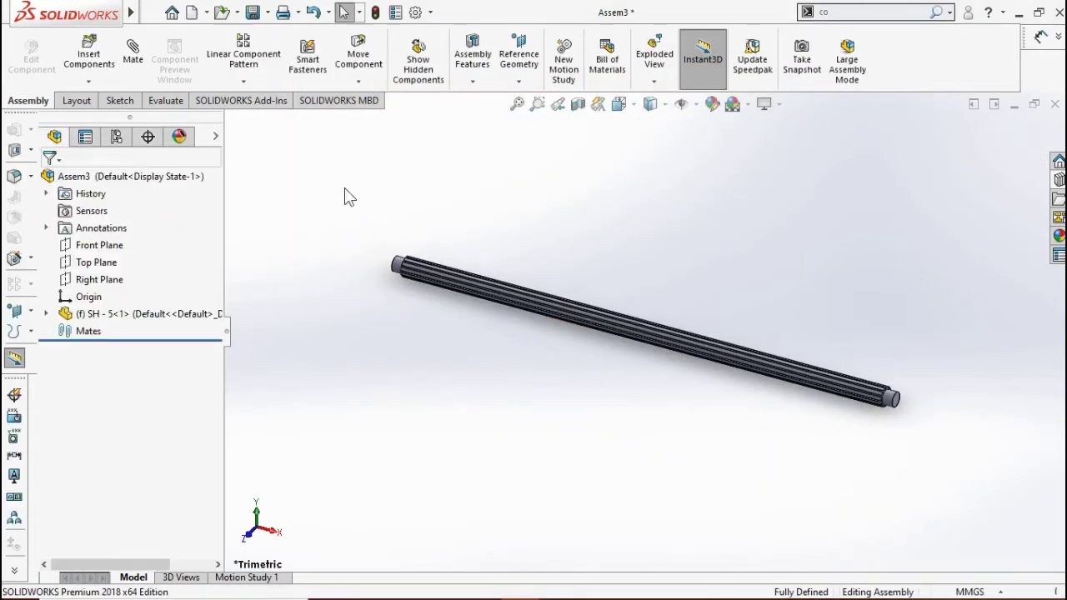
Insert gear G - 14 from the GEARS folder beside the shaft.
{"action": "left_click", "coordinate": [89, 52]}
{"action": "left_click", "coordinate": [451, 100]}
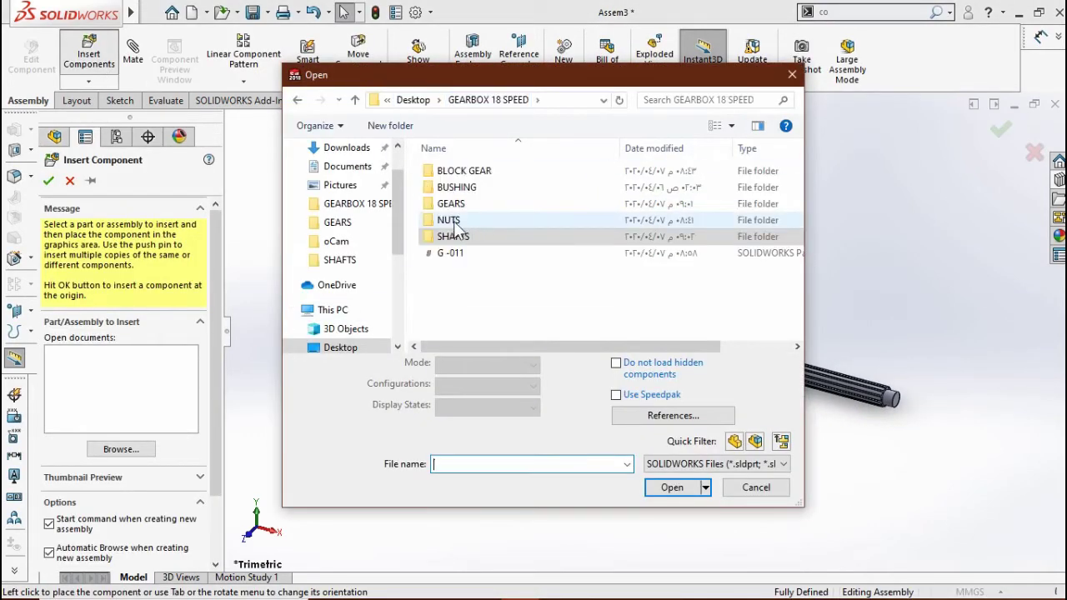
{"action": "double_click", "coordinate": [459, 207]}
{"action": "scroll", "coordinate": [462, 250], "scroll_direction": "down", "scroll_amount": 2}
{"action": "left_click", "coordinate": [455, 302]}
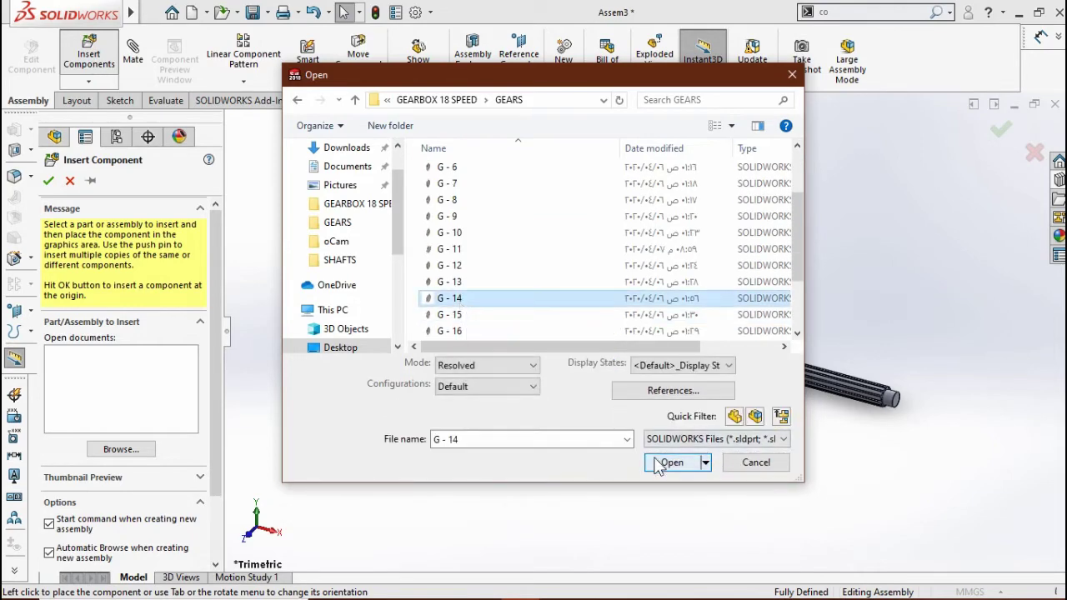
{"action": "left_click", "coordinate": [672, 467]}
{"action": "left_click", "coordinate": [629, 325]}
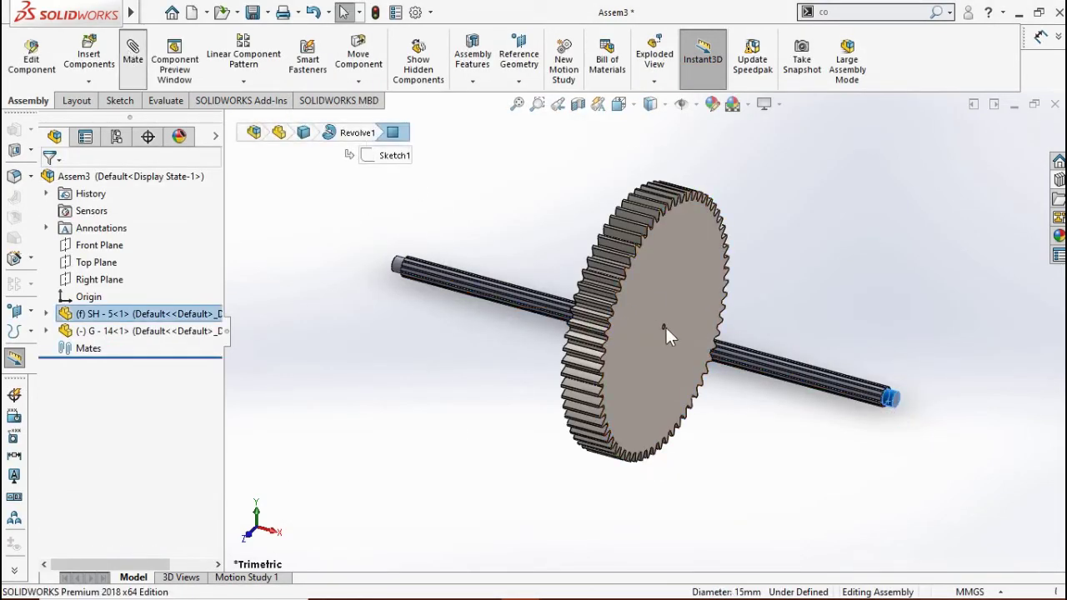
Mate the gear bore concentric to the shaft, slide it along, and start saving.
{"action": "key", "text": "m"}
{"action": "left_click", "coordinate": [662, 327]}
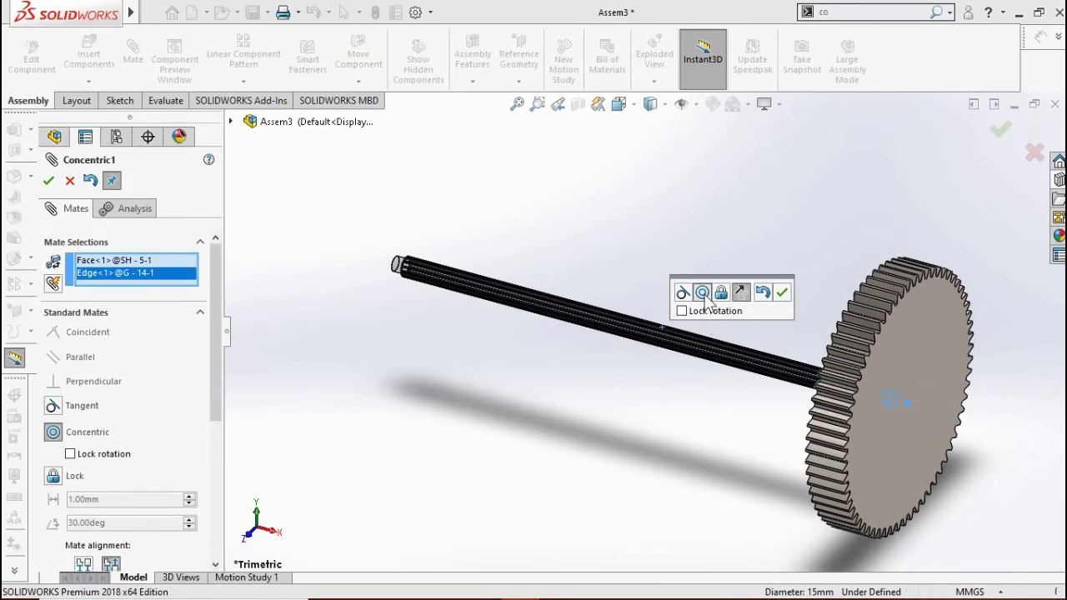
{"action": "left_click", "coordinate": [783, 293]}
{"action": "left_click_drag", "start_coordinate": [893, 352], "coordinate": [685, 305]}
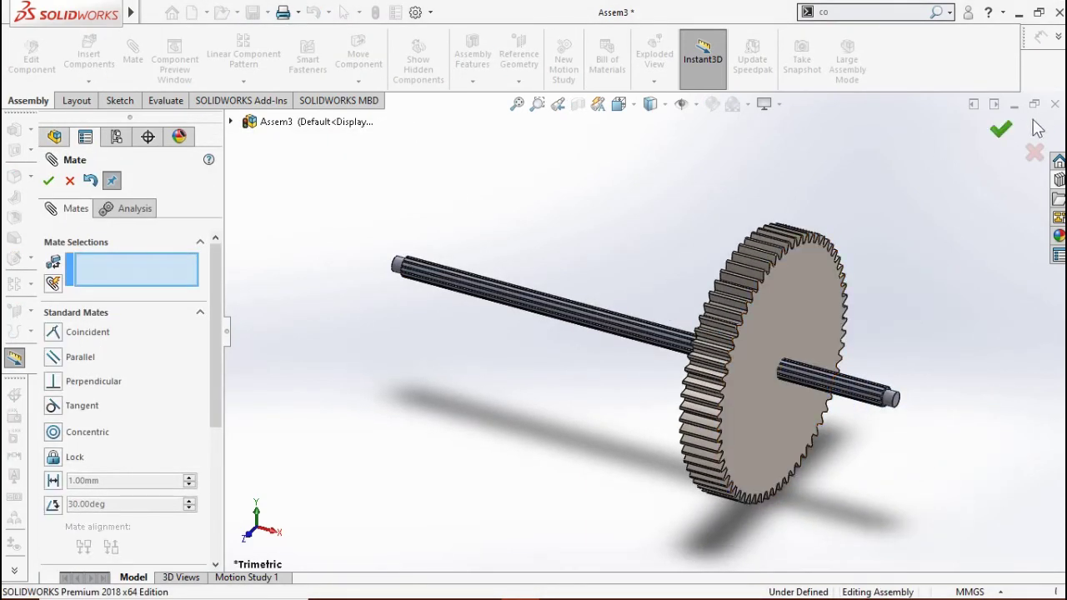
{"action": "left_click", "coordinate": [1000, 130]}
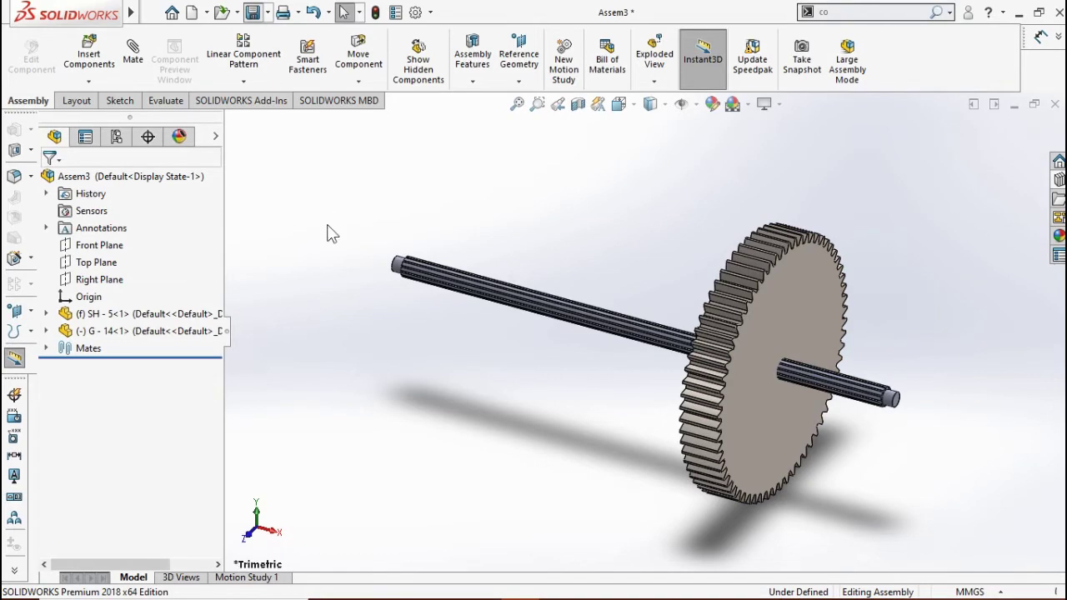
{"action": "key", "text": "ctrl+s"}
Save the assembly as Part file G -014 in the GEARBOX 18 SPEED folder.
{"action": "left_click", "coordinate": [214, 386]}
{"action": "key", "text": "Down"}
{"action": "key", "text": "Down"}
{"action": "key", "text": "Return"}
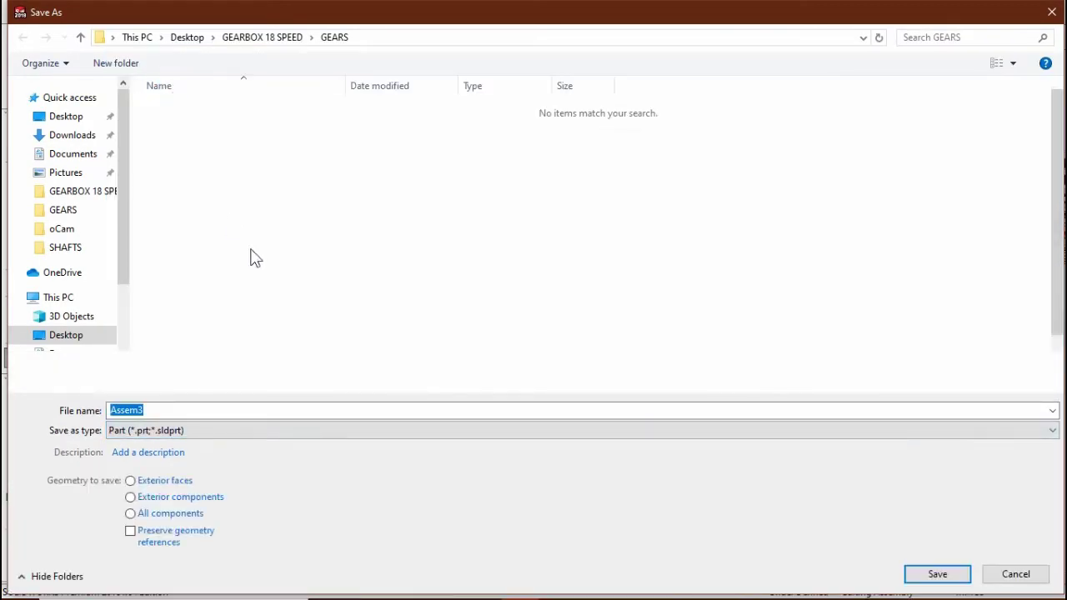
{"action": "left_click", "coordinate": [261, 36]}
{"action": "left_click", "coordinate": [176, 189]}
{"action": "left_click", "coordinate": [534, 410]}
{"action": "key", "text": "BackSpace"}
{"action": "key", "text": "BackSpace"}
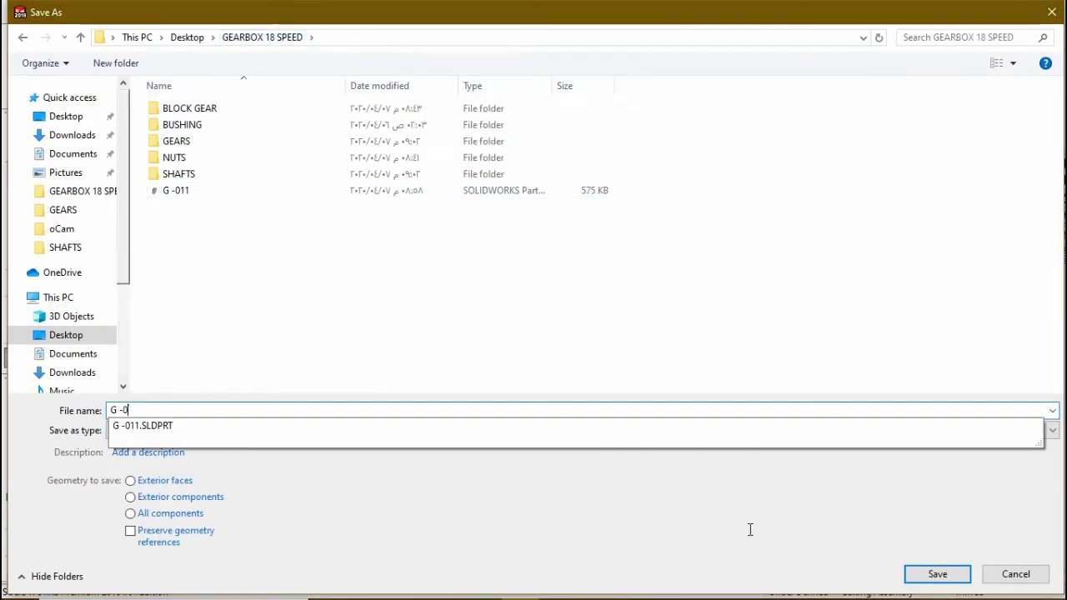
{"action": "type", "text": "14"}
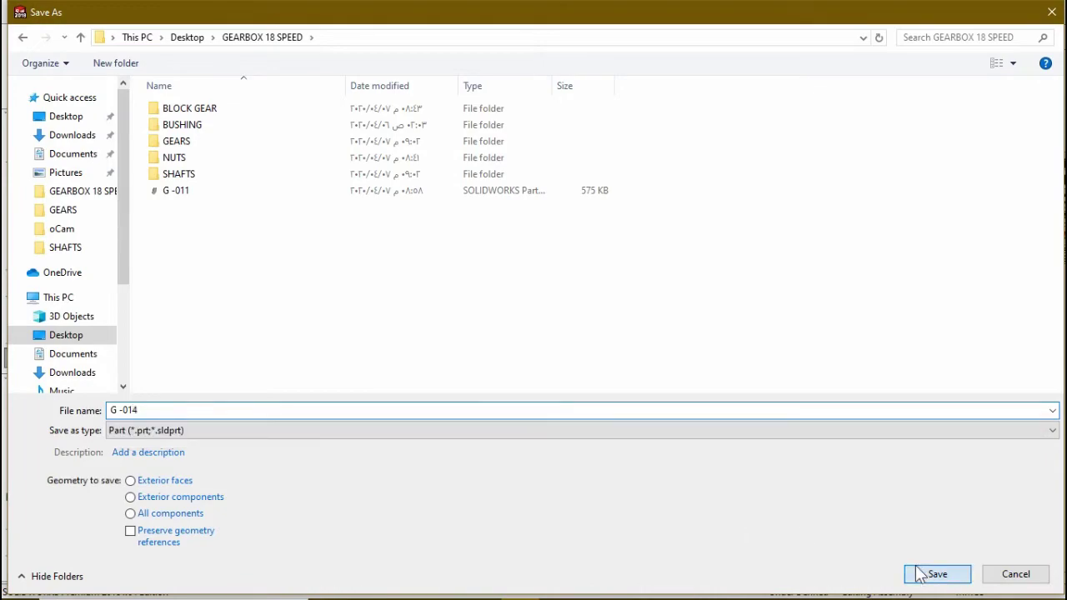
{"action": "left_click", "coordinate": [920, 573]}
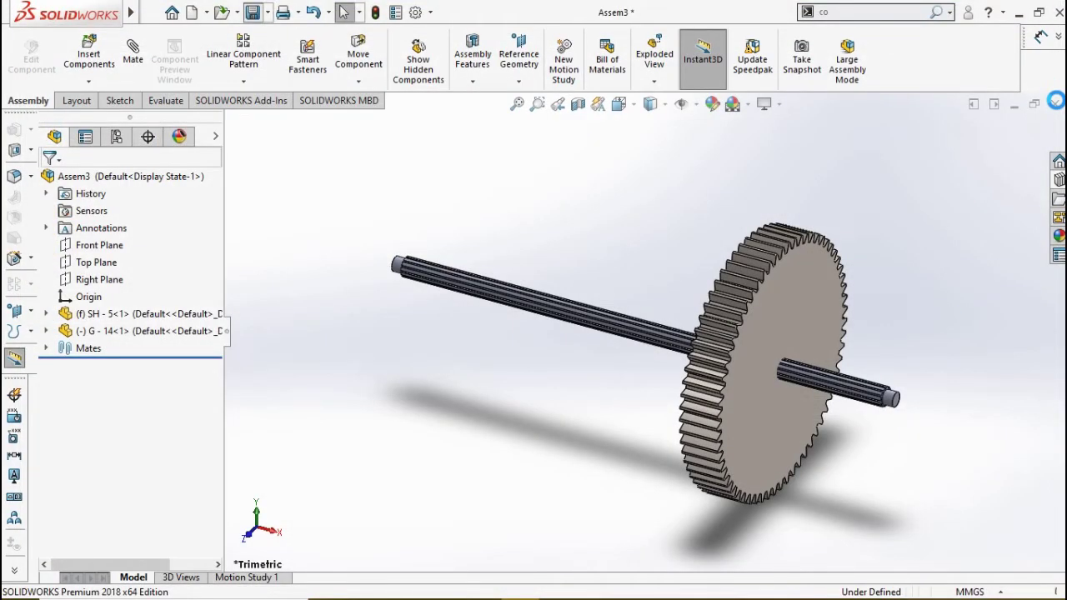
Close the assembly unsaved, delete G -011 in the gearbox folder, and open G -014.
{"action": "left_click", "coordinate": [571, 323]}
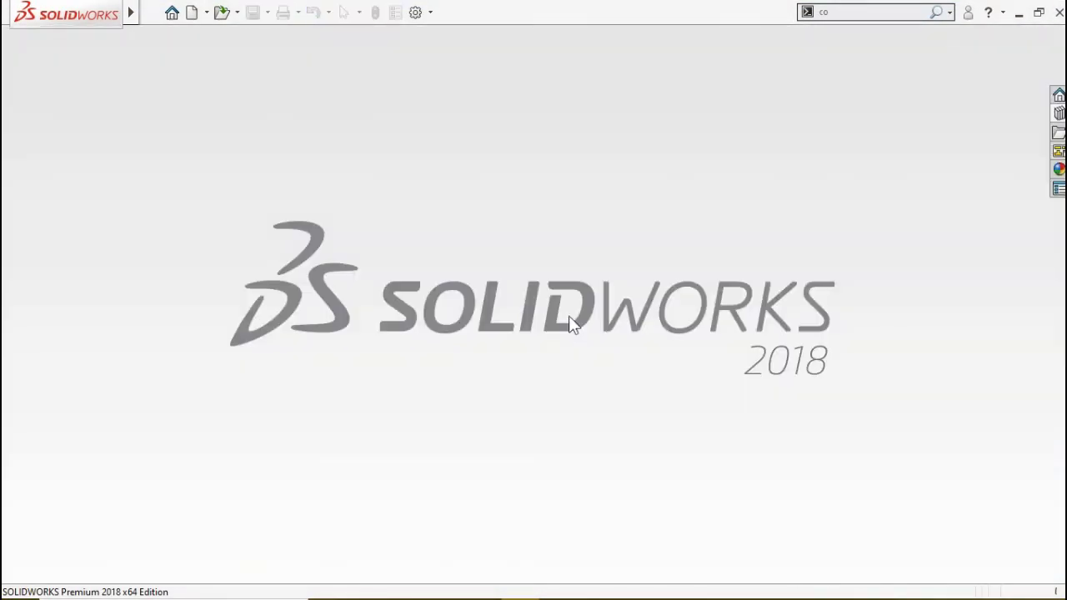
{"action": "left_click", "coordinate": [1018, 12]}
{"action": "double_click", "coordinate": [33, 33]}
{"action": "double_click", "coordinate": [740, 8]}
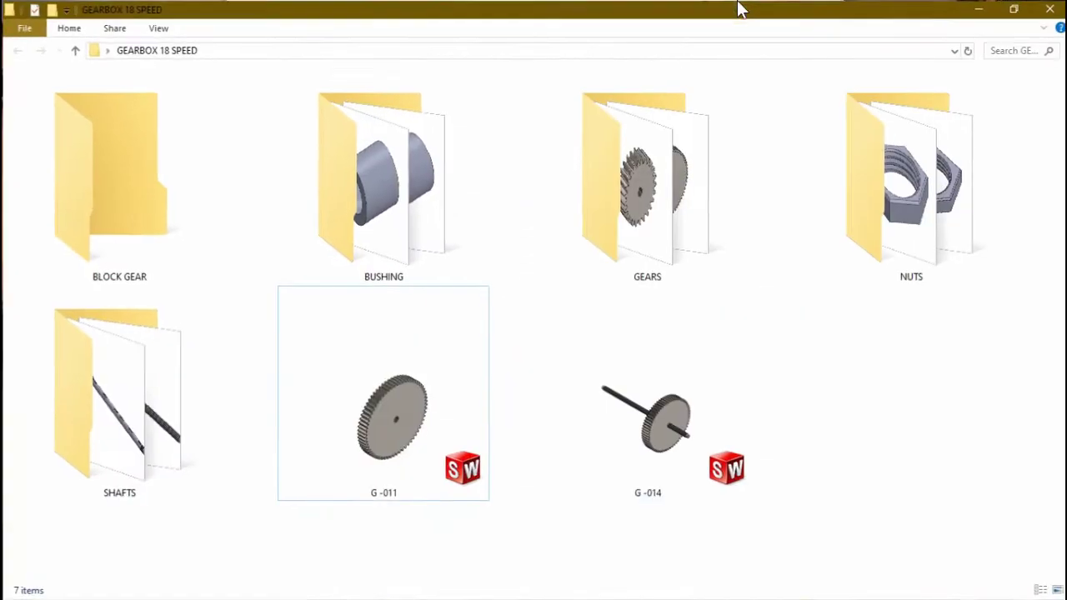
{"action": "left_click", "coordinate": [452, 424]}
{"action": "key", "text": "Delete"}
{"action": "double_click", "coordinate": [454, 424]}
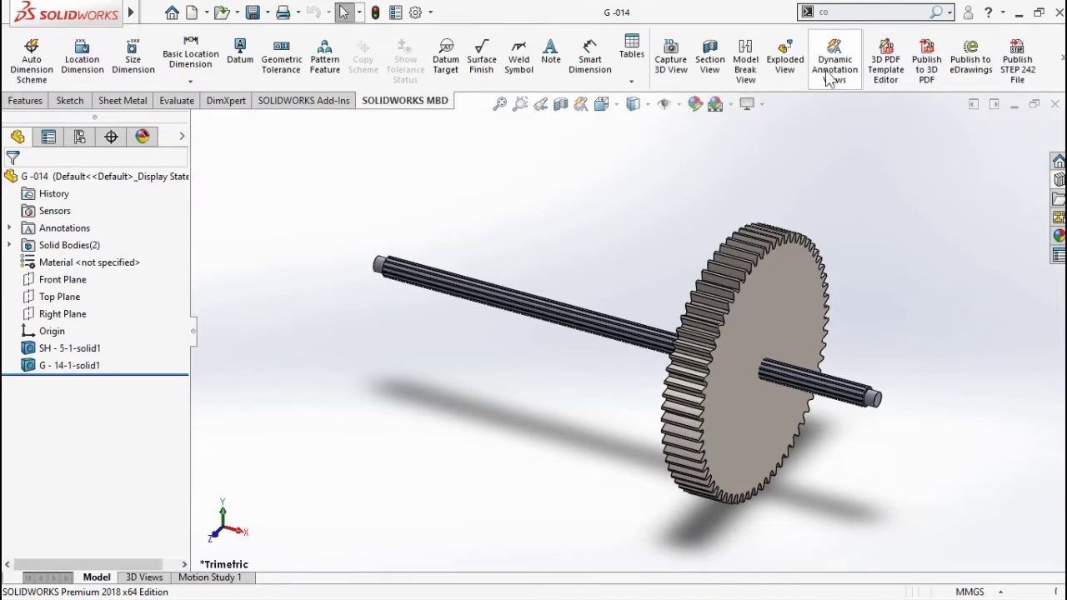
Combine-subtract the shaft body from the G -014 gear to form the splined bore.
{"action": "type", "text": "c"}
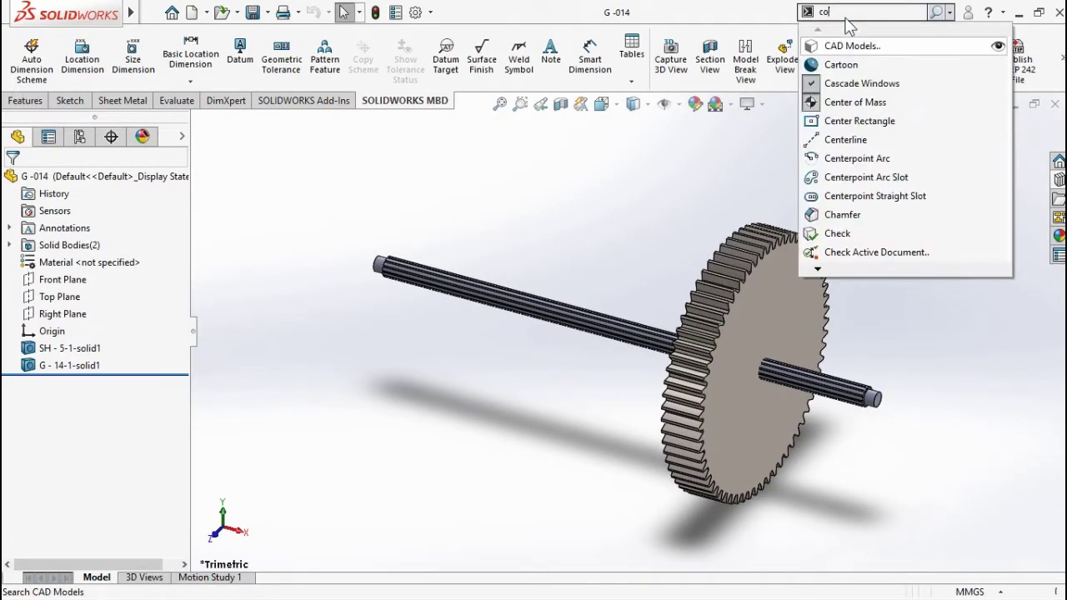
{"action": "type", "text": "o"}
{"action": "left_click", "coordinate": [841, 89]}
{"action": "left_click", "coordinate": [841, 390]}
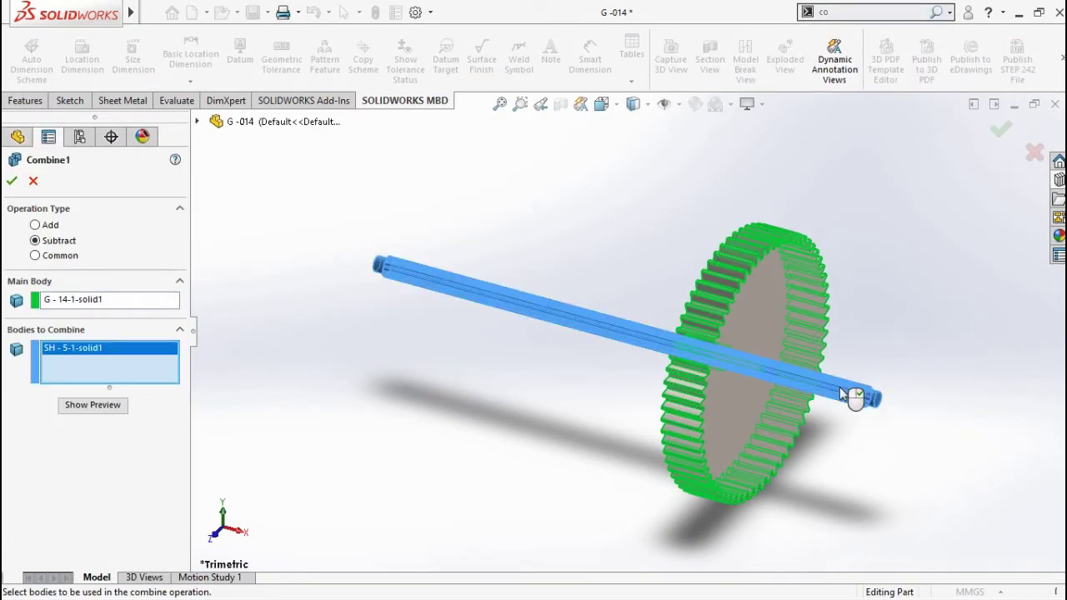
{"action": "left_click", "coordinate": [1002, 129]}
{"action": "key", "text": "Left"}
{"action": "key", "text": "Left"}
{"action": "key", "text": "Left"}
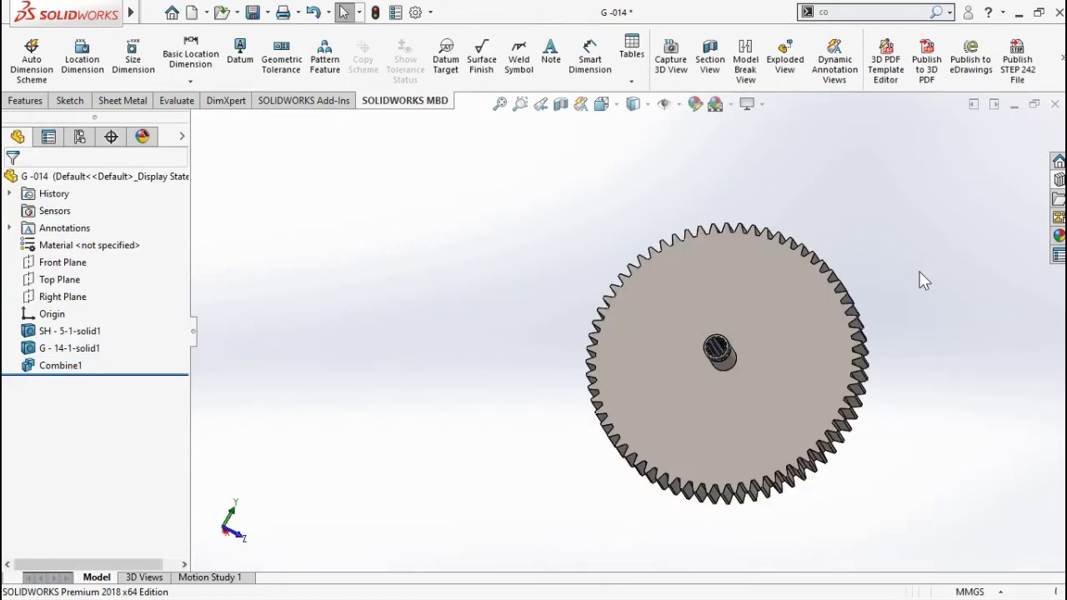
{"action": "key", "text": "Left"}
Save the gear over G - 14 in the GEARS folder, replacing it, and close the part.
{"action": "left_click", "coordinate": [267, 13]}
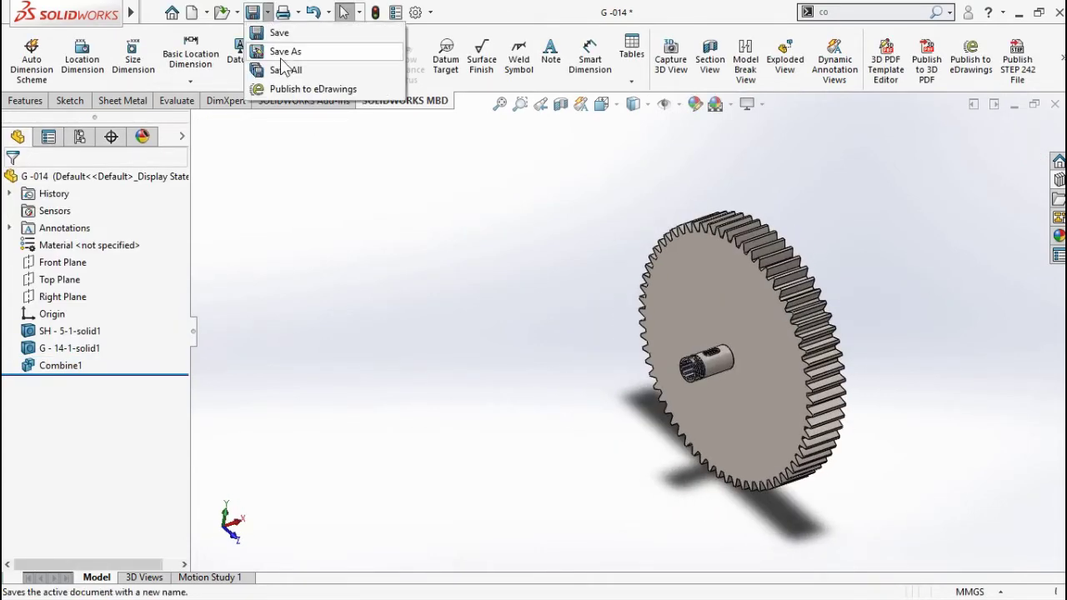
{"action": "left_click", "coordinate": [284, 47]}
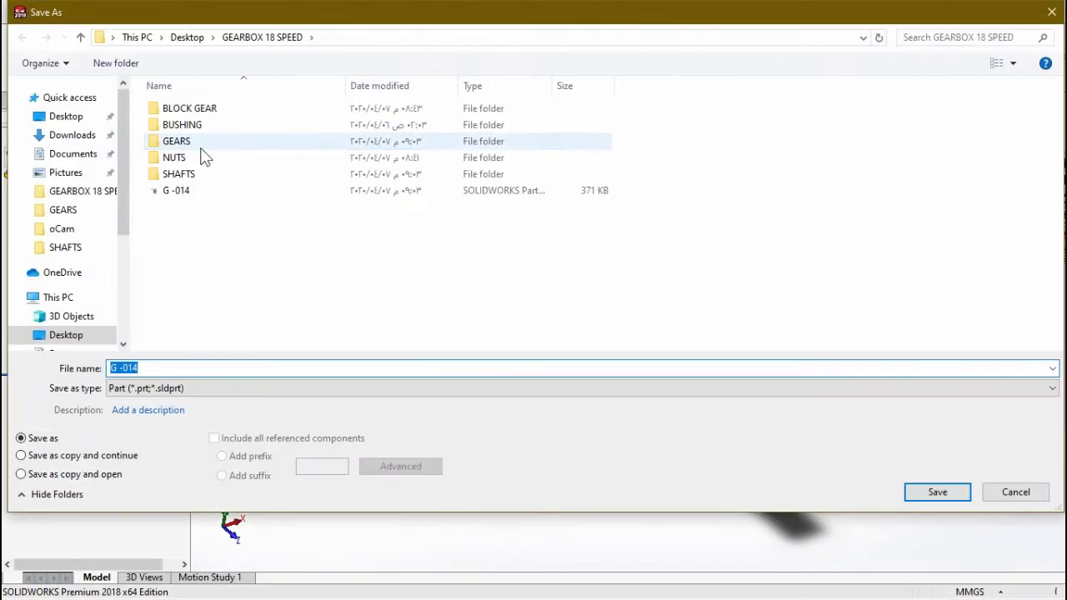
{"action": "double_click", "coordinate": [200, 146]}
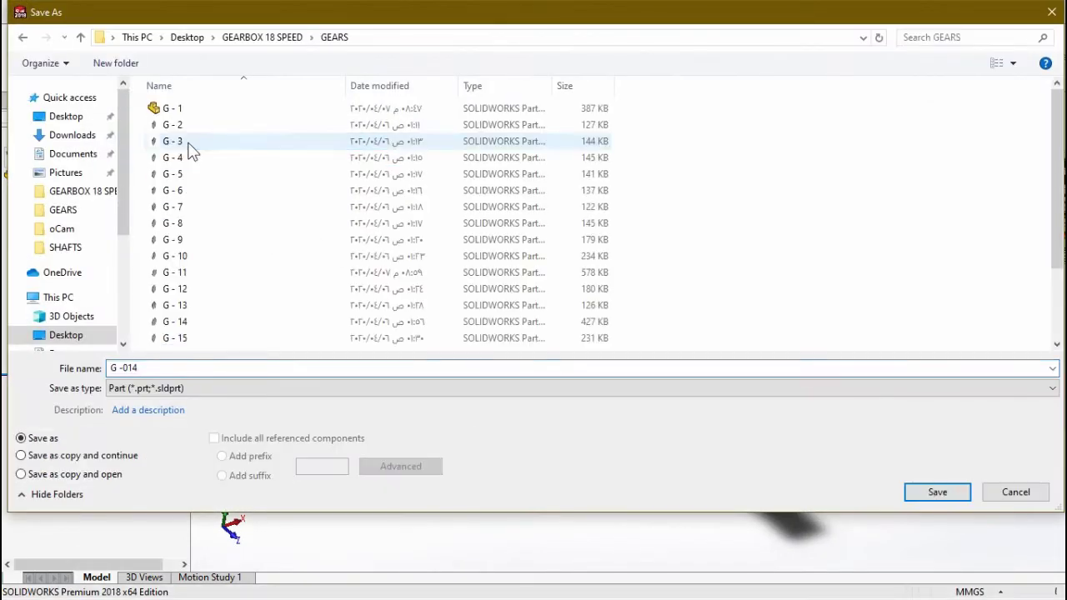
{"action": "scroll", "coordinate": [207, 297], "scroll_direction": "down", "scroll_amount": 2}
{"action": "left_click", "coordinate": [185, 231]}
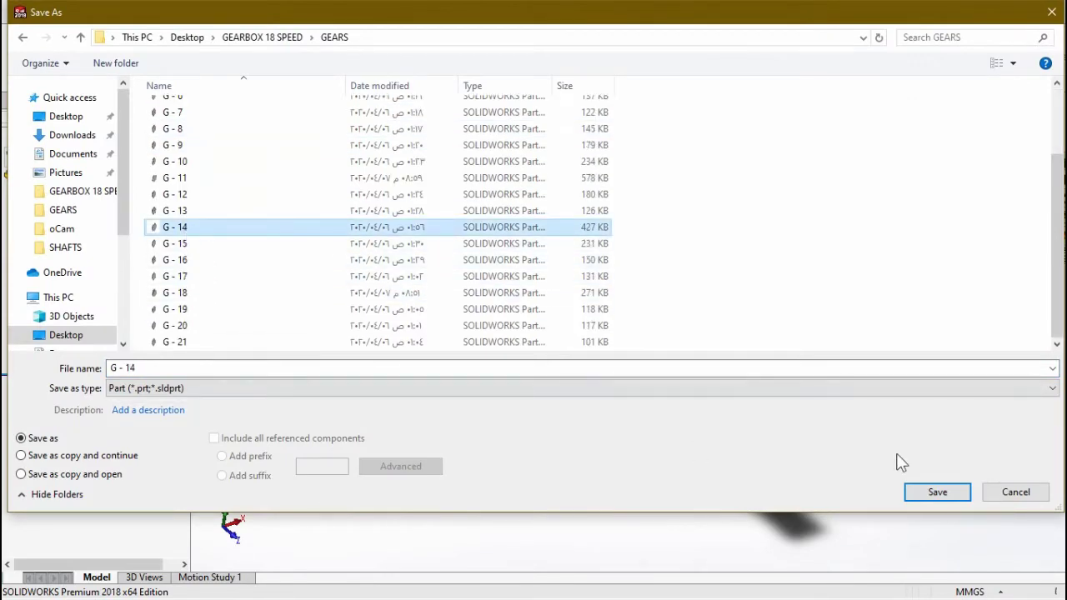
{"action": "left_click", "coordinate": [935, 495]}
{"action": "left_click", "coordinate": [633, 308]}
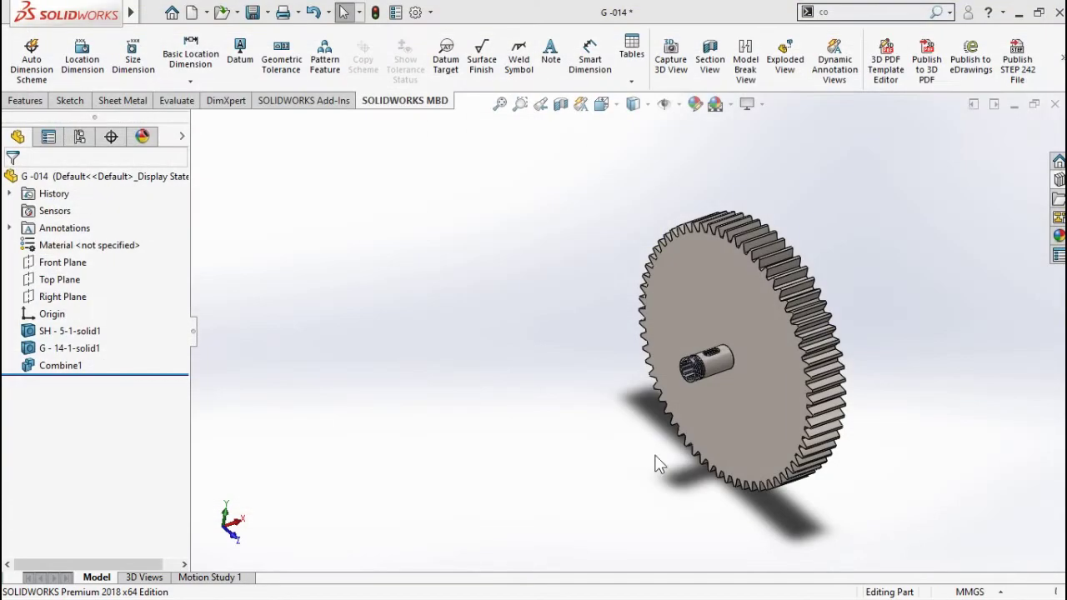
{"action": "left_click", "coordinate": [1054, 104]}
Create a new assembly and place G - 1, G - 2 and G - 3 from GEARS as components.
{"action": "left_click", "coordinate": [191, 12]}
{"action": "left_click", "coordinate": [648, 305]}
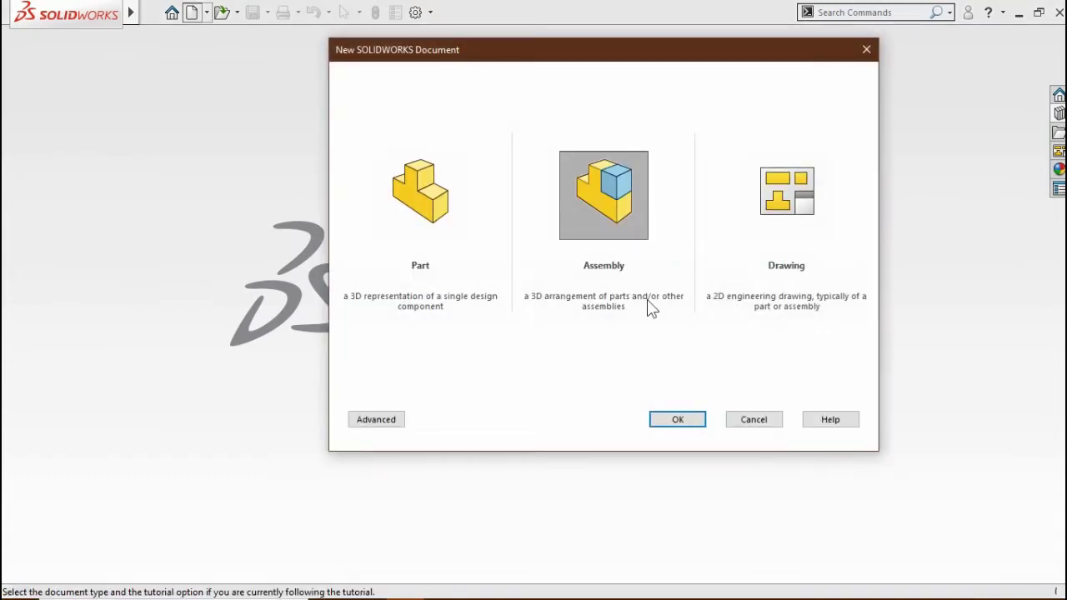
{"action": "left_click", "coordinate": [675, 419]}
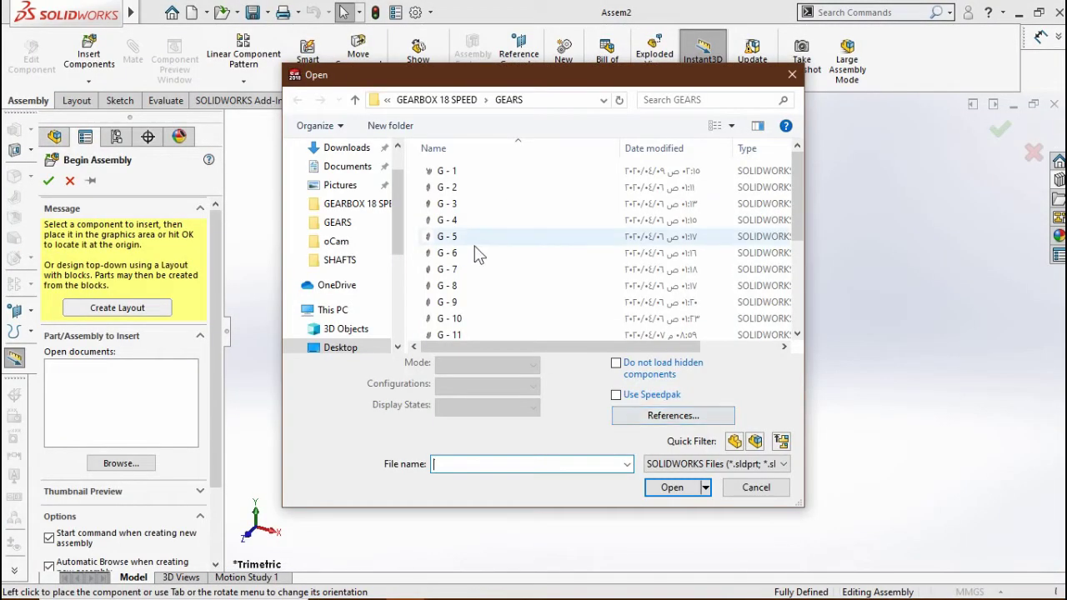
{"action": "left_click_drag", "start_coordinate": [483, 206], "coordinate": [482, 165]}
{"action": "left_click", "coordinate": [673, 488]}
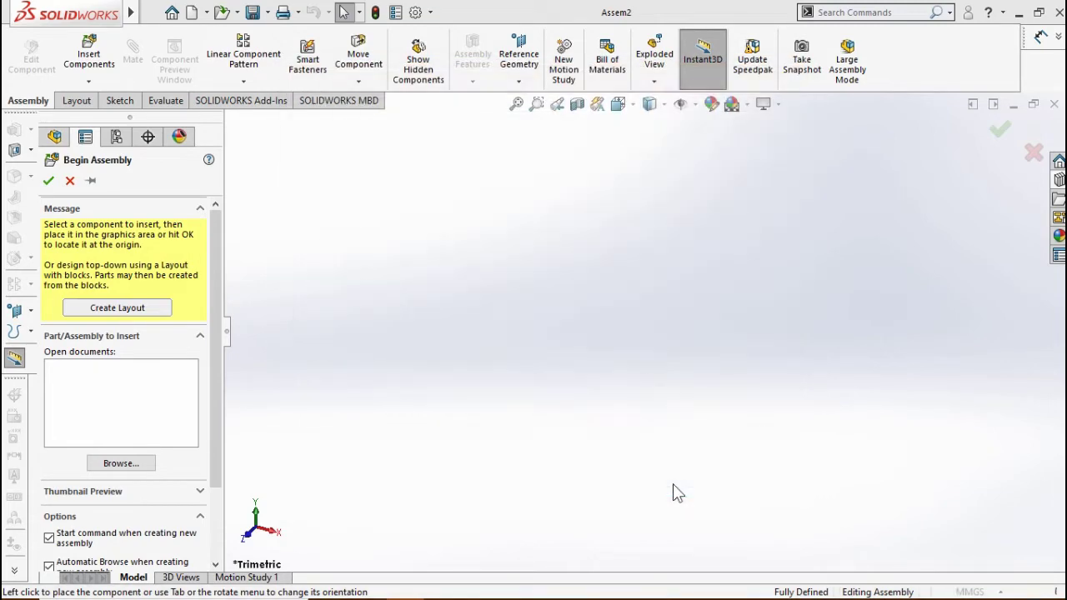
{"action": "left_click", "coordinate": [839, 326]}
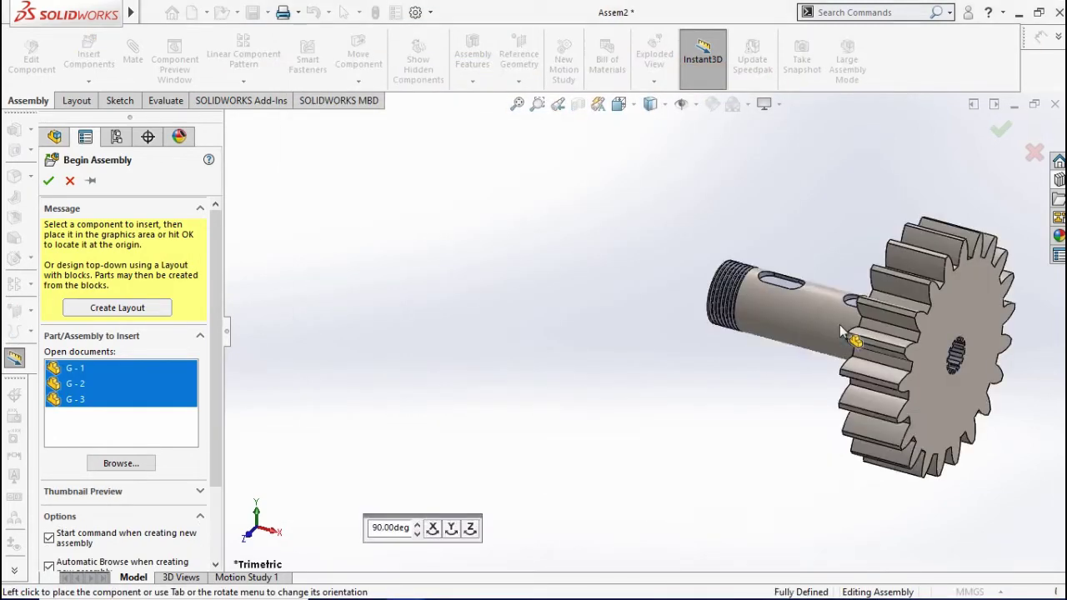
{"action": "left_click", "coordinate": [538, 283]}
{"action": "left_click", "coordinate": [577, 350]}
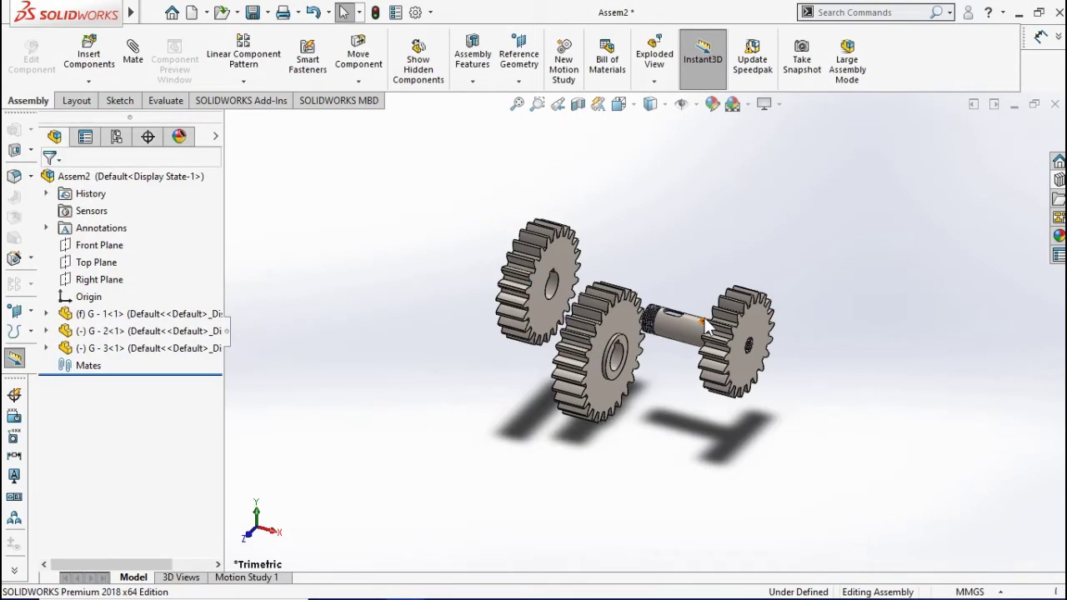
{"action": "scroll", "coordinate": [690, 379], "scroll_direction": "down", "scroll_amount": 5}
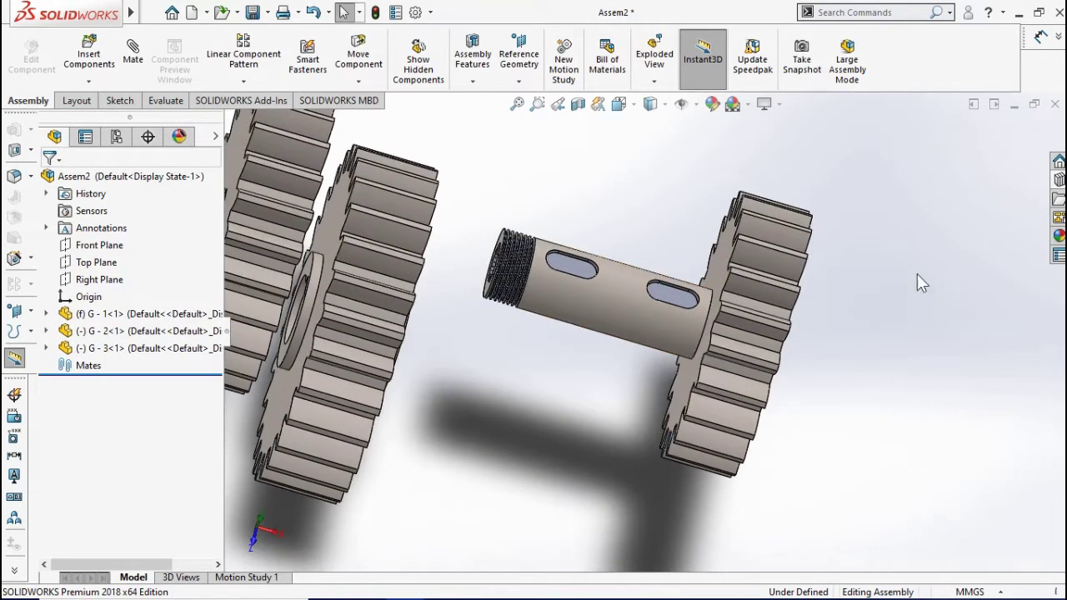
Open the Design Library's Toolbox and activate the Toolbox add-in.
{"action": "left_click", "coordinate": [1059, 180]}
{"action": "left_click", "coordinate": [890, 169]}
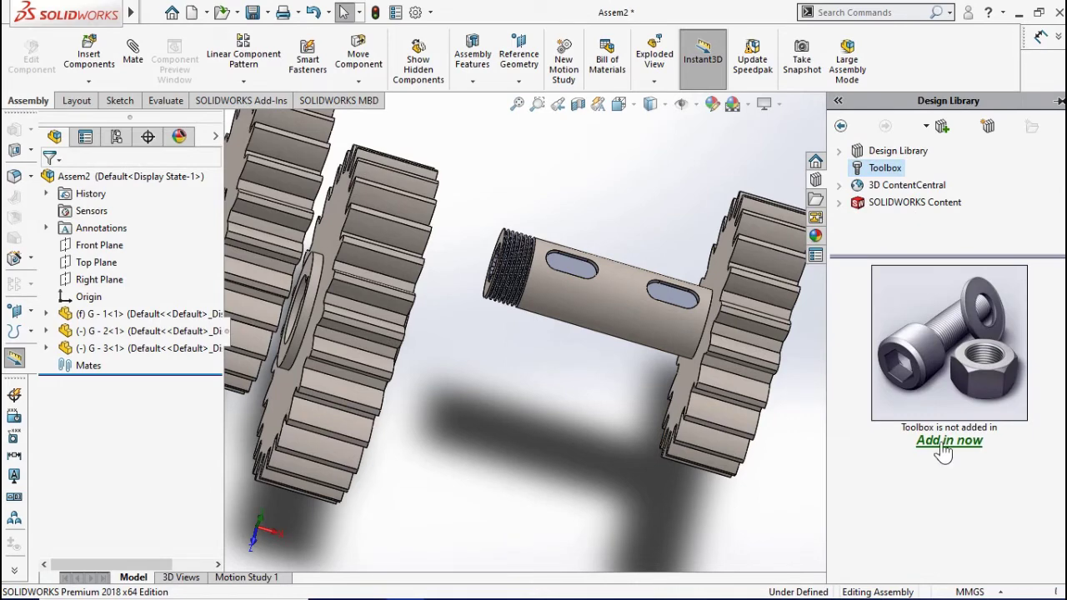
{"action": "left_click", "coordinate": [942, 444]}
Drop an ISO Parallel Keys Square Key into the shaft keyway and open its shaft diameter list.
{"action": "scroll", "coordinate": [967, 417], "scroll_direction": "down", "scroll_amount": 5}
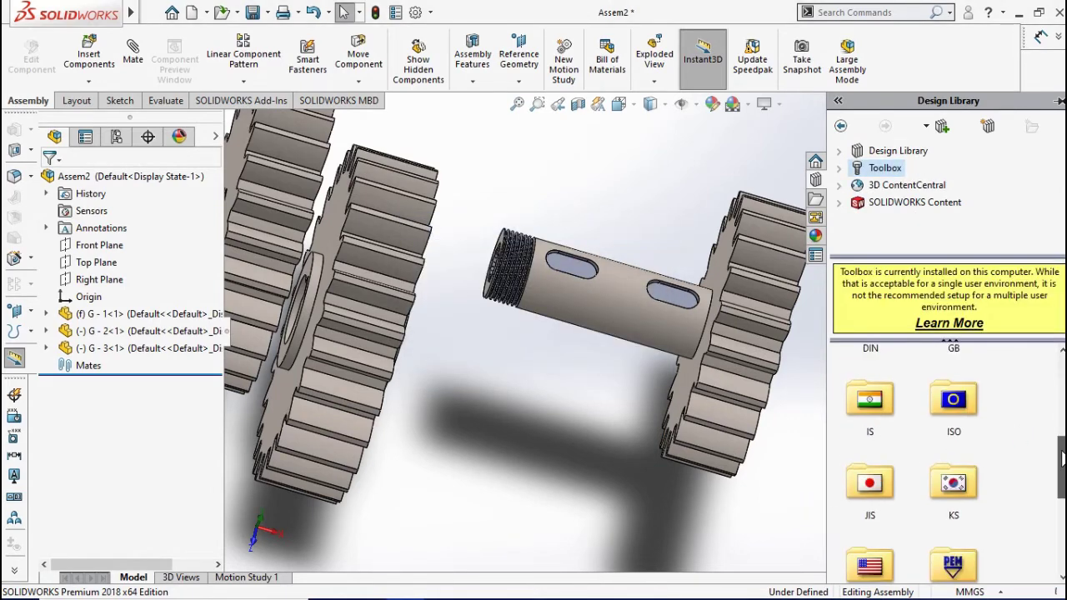
{"action": "double_click", "coordinate": [966, 400]}
{"action": "double_click", "coordinate": [881, 463]}
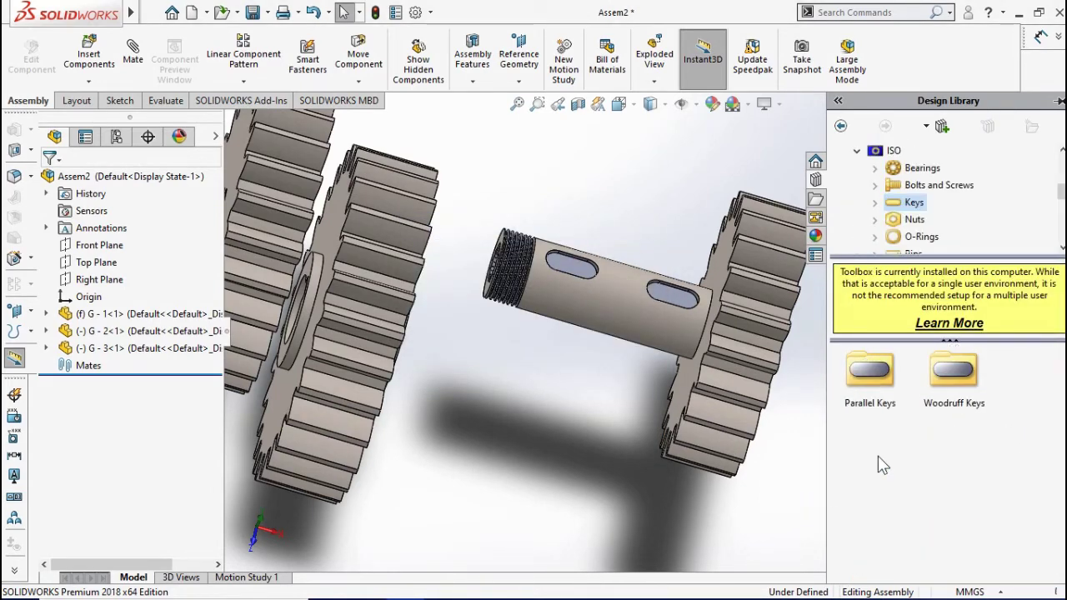
{"action": "double_click", "coordinate": [871, 379]}
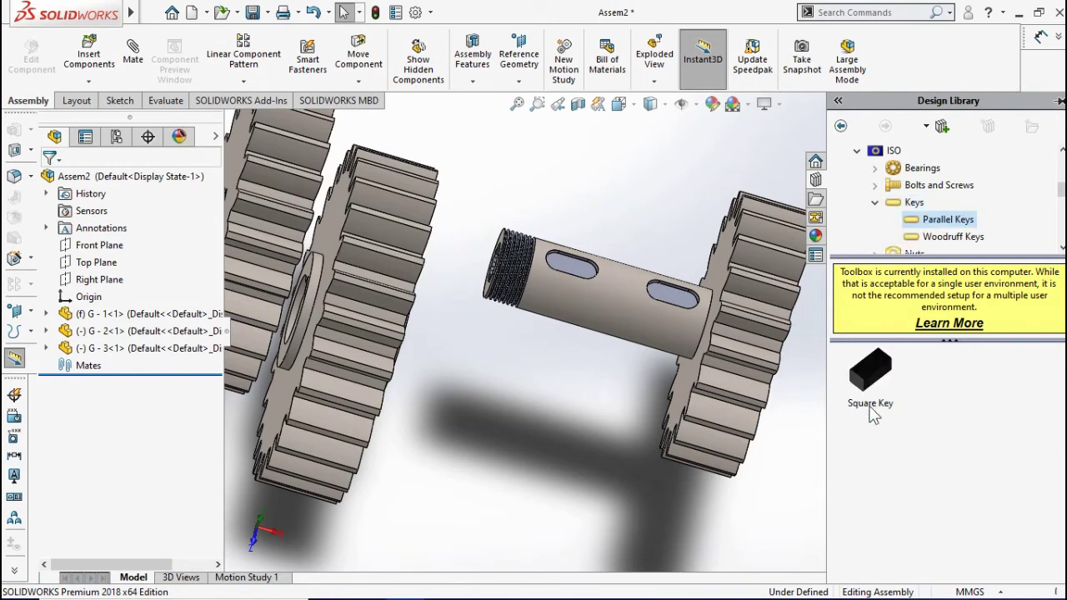
{"action": "mouse_move", "coordinate": [870, 400]}
{"action": "left_mouse_down"}
{"action": "mouse_move", "coordinate": [673, 309]}
{"action": "mouse_move", "coordinate": [676, 297]}
{"action": "left_mouse_up"}
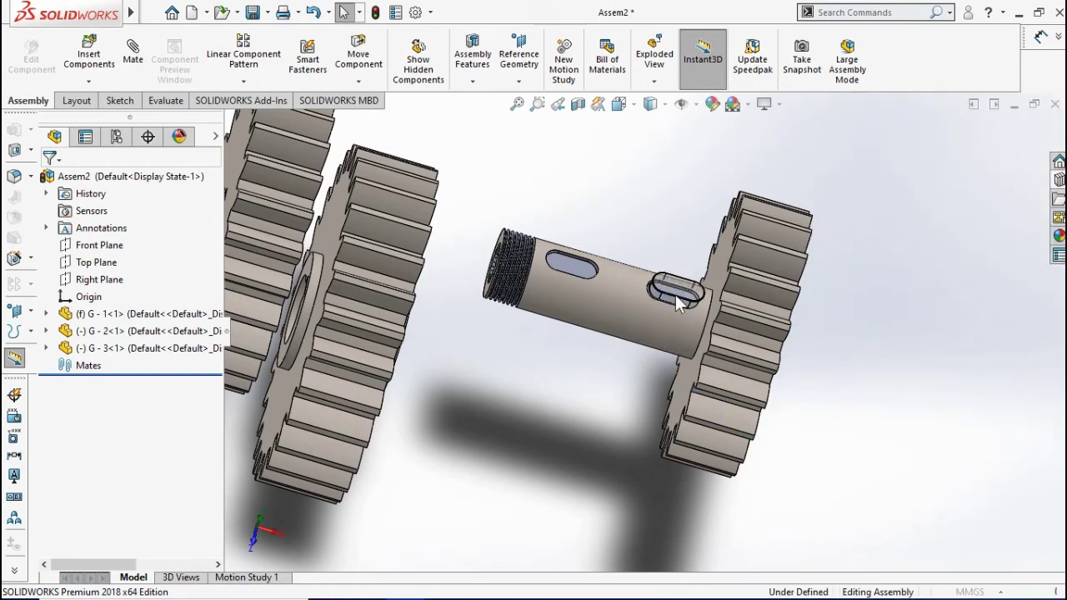
{"action": "left_click", "coordinate": [75, 439]}
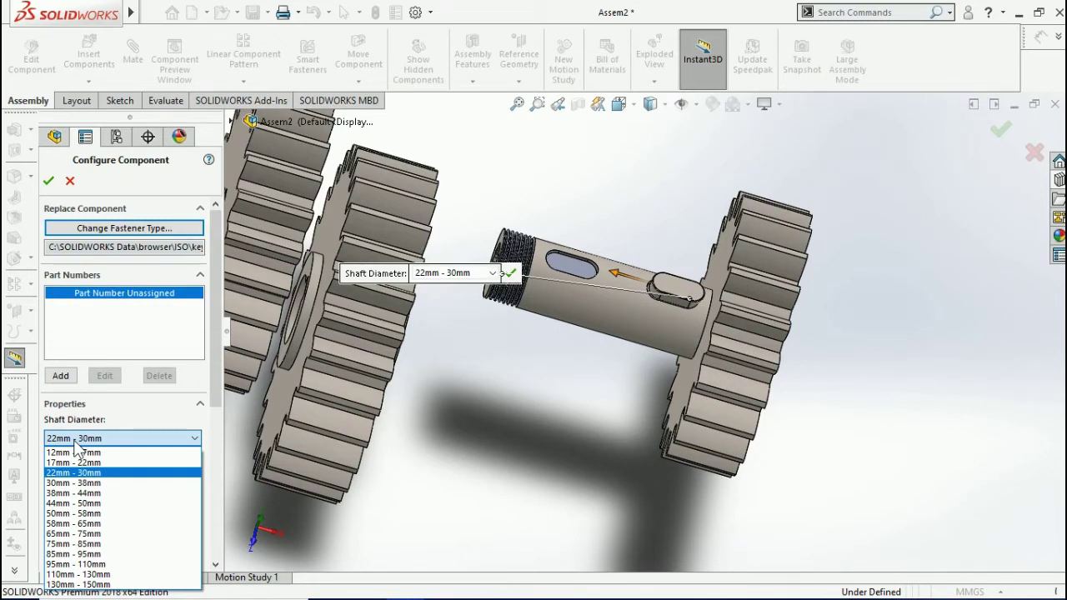
Configure the ISO 2491 key for a 22–30 mm shaft, length 18, form A.
{"action": "left_click", "coordinate": [83, 473]}
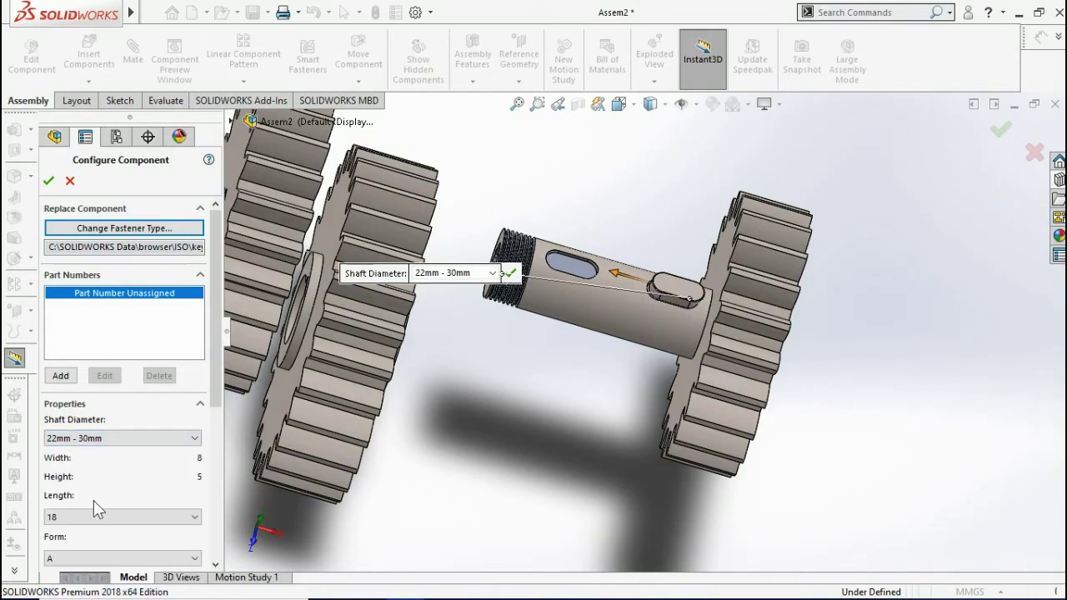
{"action": "left_click", "coordinate": [92, 519]}
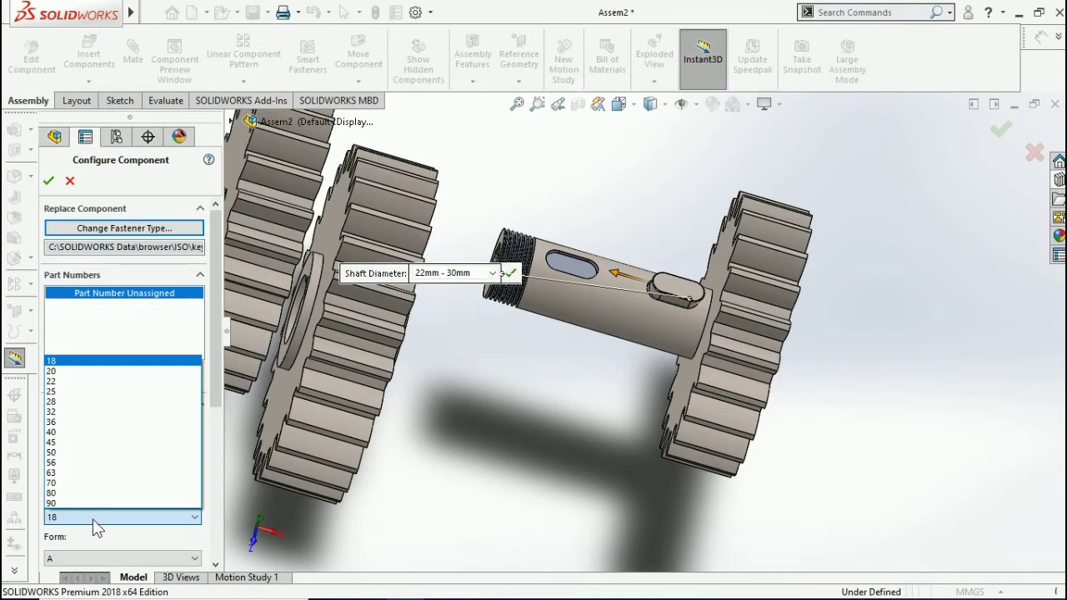
{"action": "left_click", "coordinate": [96, 525]}
{"action": "scroll", "coordinate": [211, 437], "scroll_direction": "down", "scroll_amount": 3}
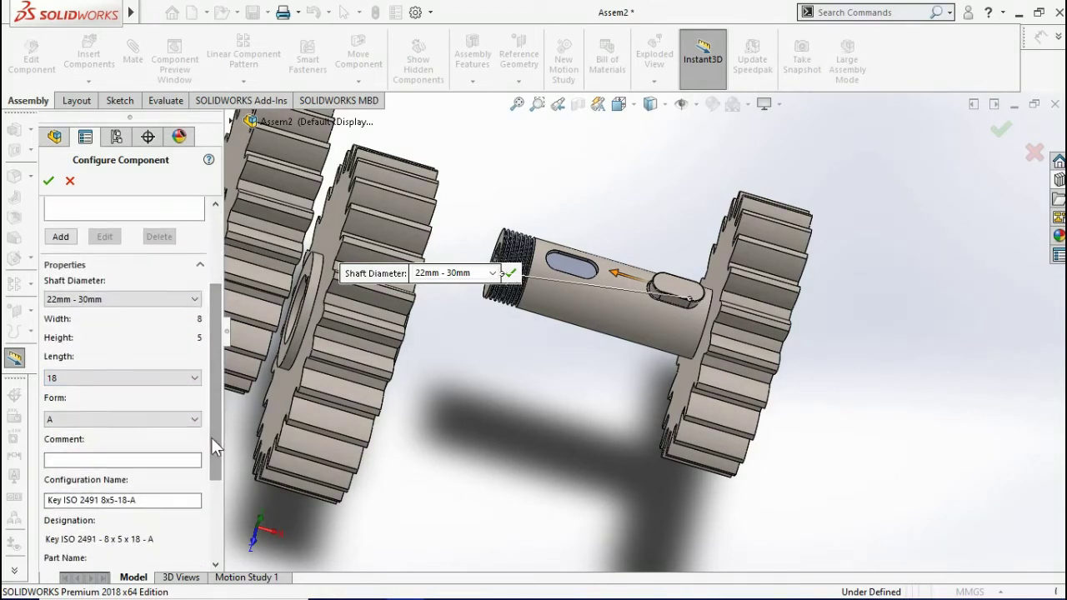
{"action": "left_click", "coordinate": [185, 421]}
{"action": "left_click", "coordinate": [100, 443]}
{"action": "left_click", "coordinate": [83, 421]}
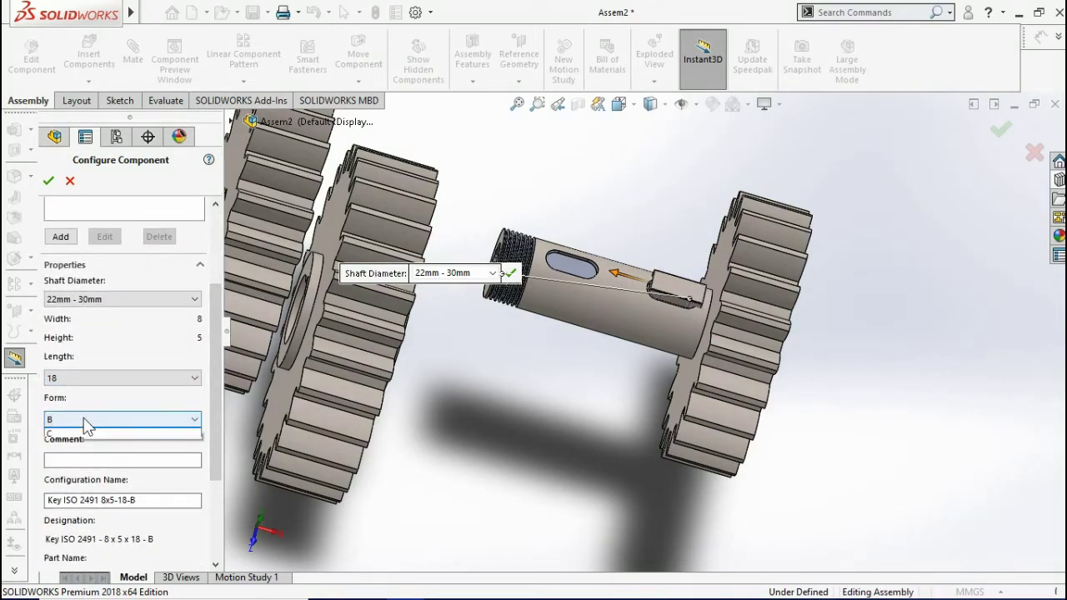
{"action": "left_click", "coordinate": [62, 454]}
{"action": "left_click", "coordinate": [67, 419]}
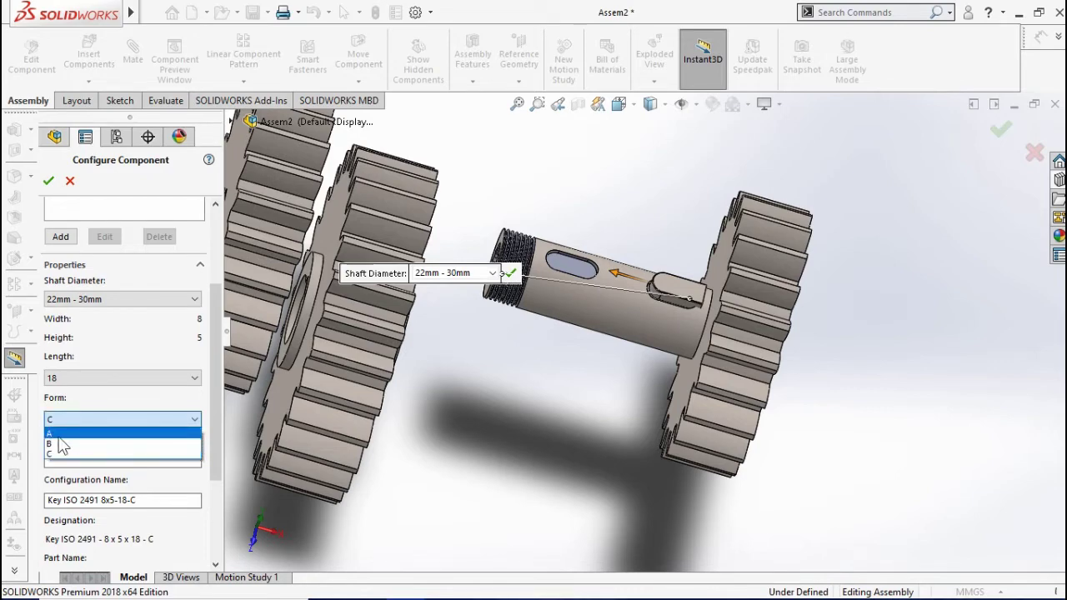
{"action": "left_click", "coordinate": [57, 434]}
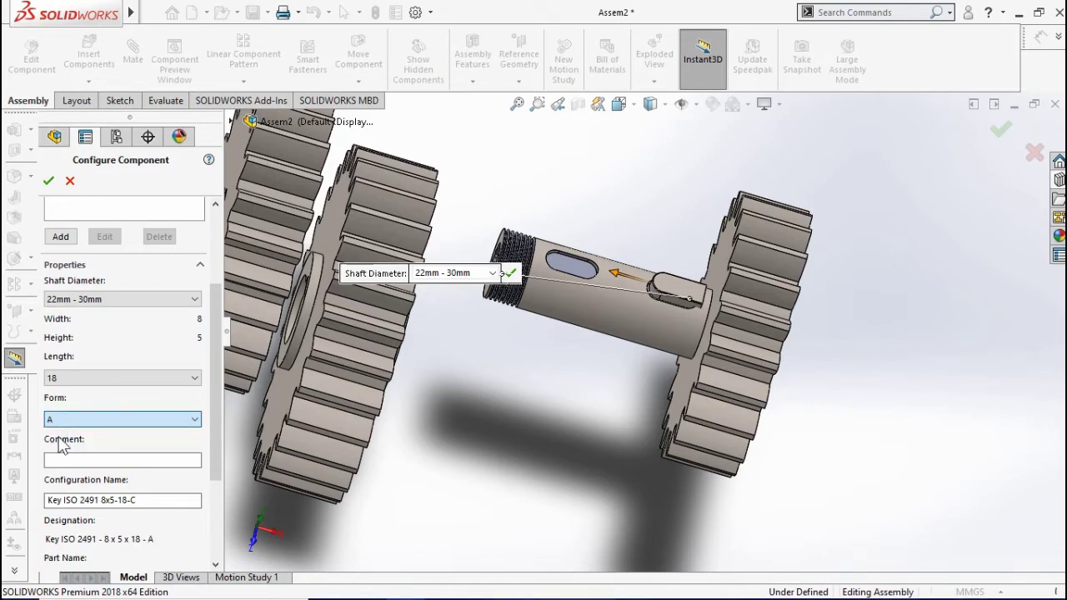
Accept the 8 x 5 x 18 form A key and drop a copy into the shaft's slot.
{"action": "scroll", "coordinate": [217, 375], "scroll_direction": "down", "scroll_amount": 5}
{"action": "scroll", "coordinate": [207, 417], "scroll_direction": "up", "scroll_amount": 10}
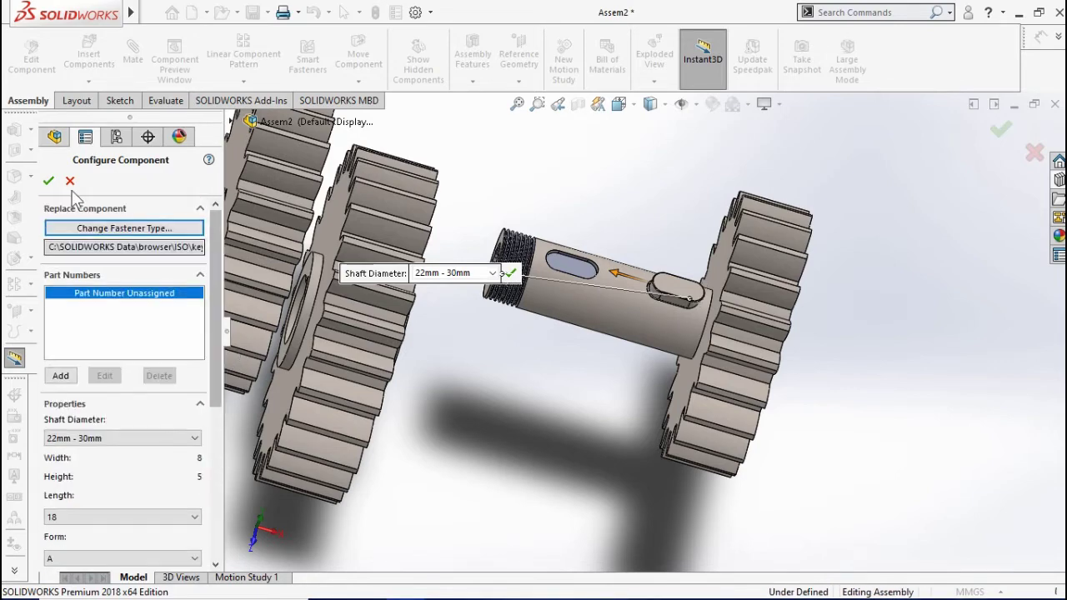
{"action": "left_click", "coordinate": [48, 180]}
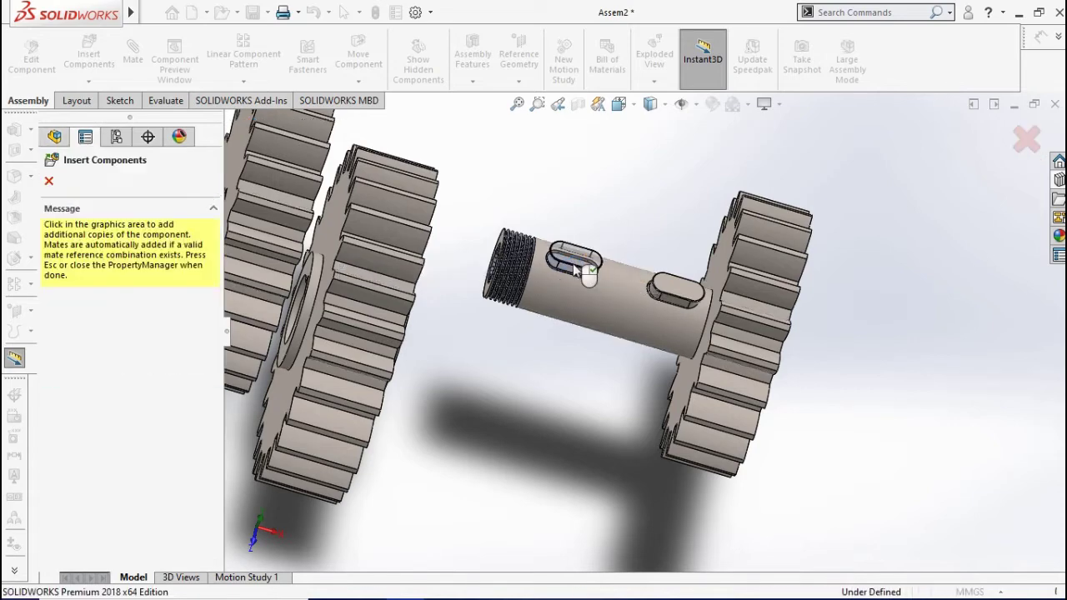
{"action": "left_click", "coordinate": [573, 267]}
Mate the first key's flat face coincident with its slot wall.
{"action": "left_click", "coordinate": [1027, 140]}
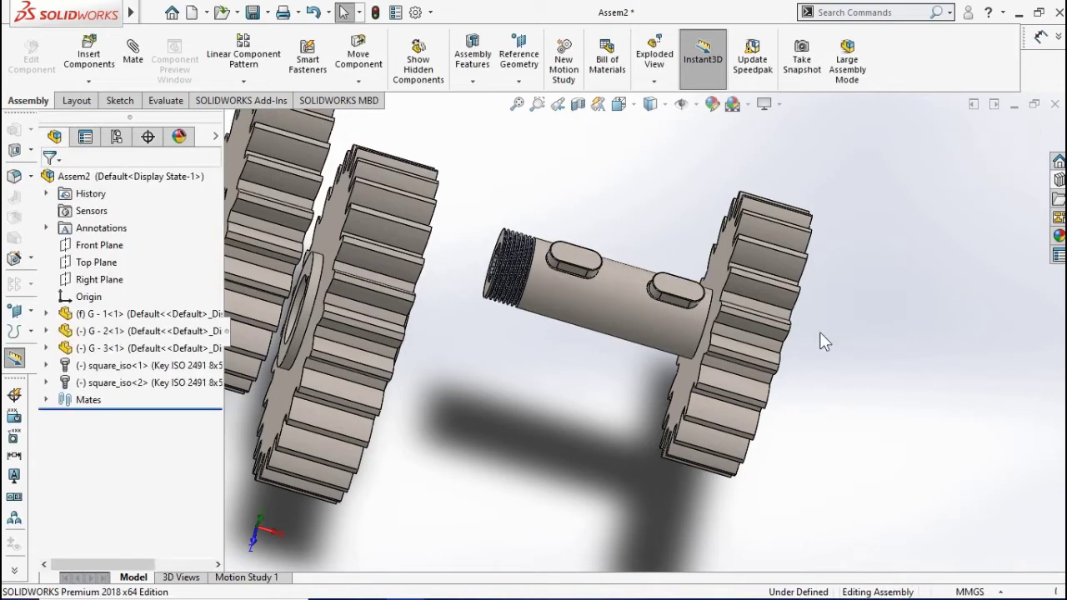
{"action": "left_click", "coordinate": [679, 286]}
{"action": "key", "text": "Escape"}
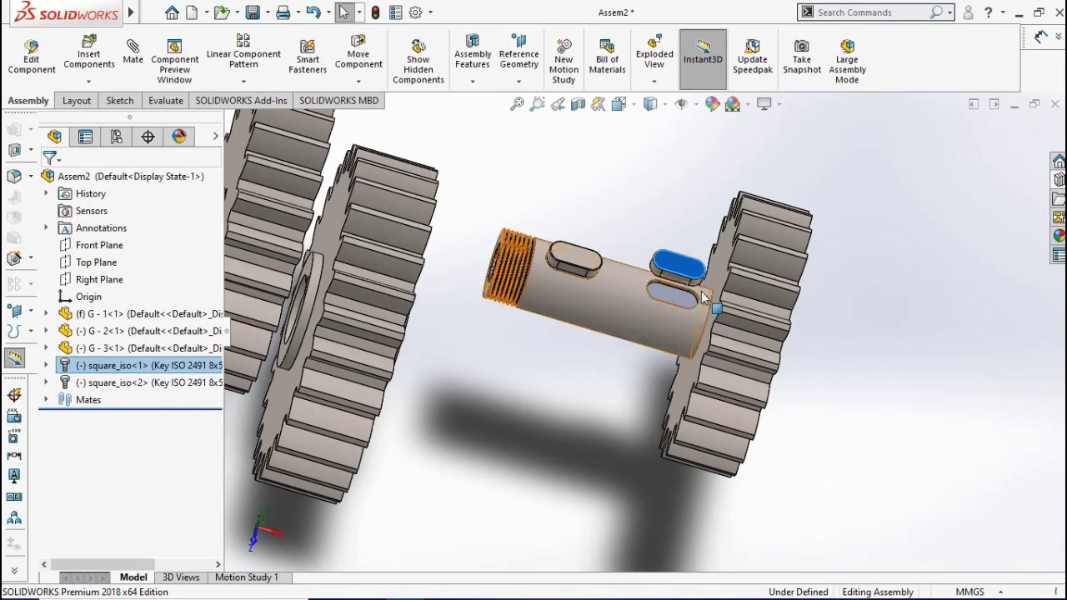
{"action": "scroll", "coordinate": [702, 298], "scroll_direction": "down", "scroll_amount": 3}
{"action": "left_click", "coordinate": [616, 250]}
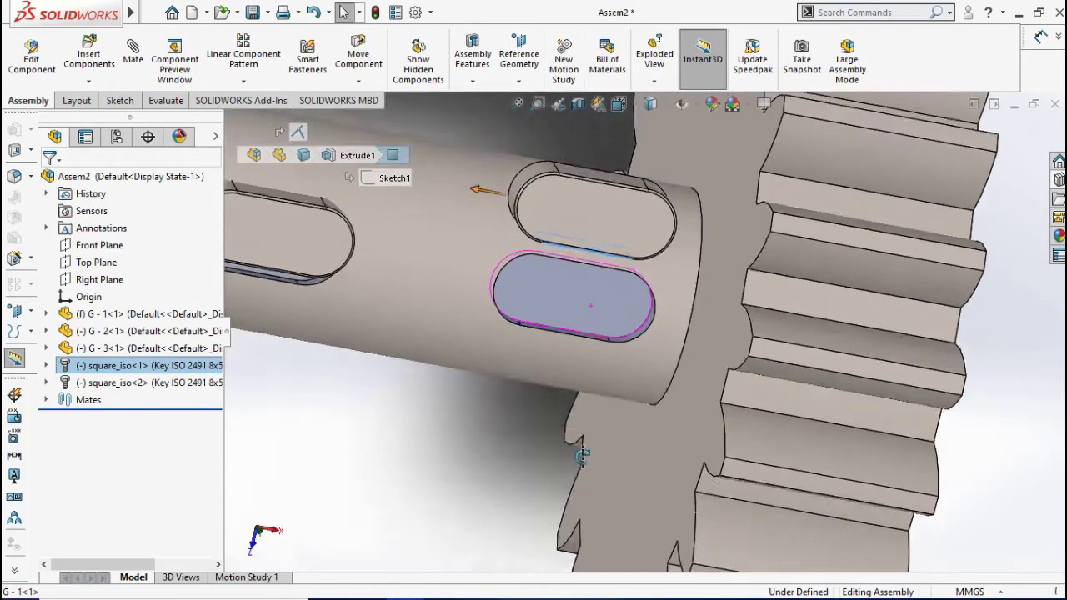
{"action": "left_click", "coordinate": [132, 52]}
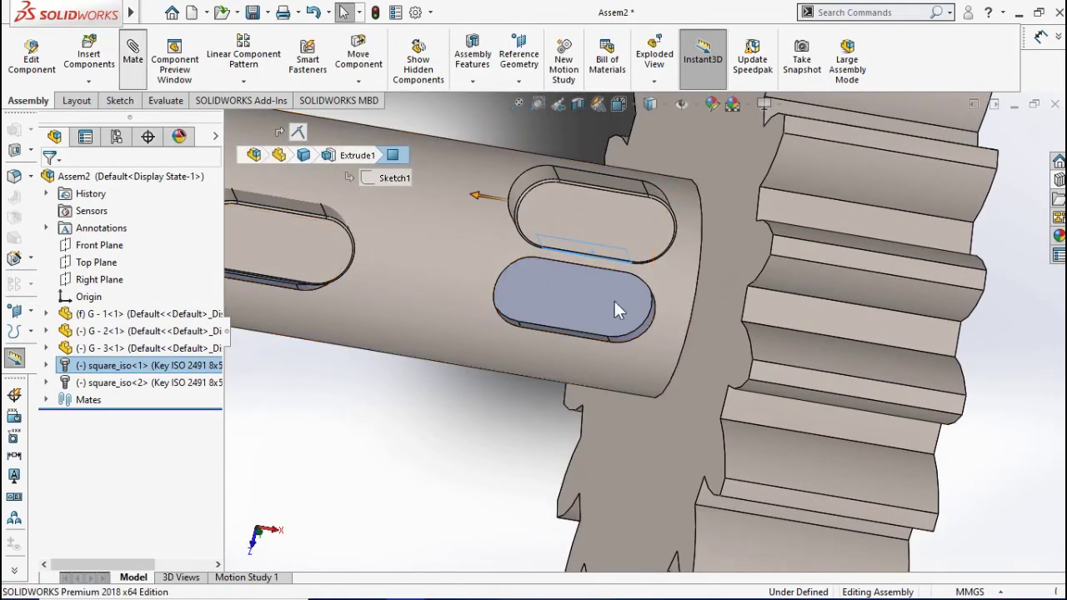
{"action": "scroll", "coordinate": [582, 333], "scroll_direction": "down", "scroll_amount": 3}
{"action": "left_click", "coordinate": [583, 335]}
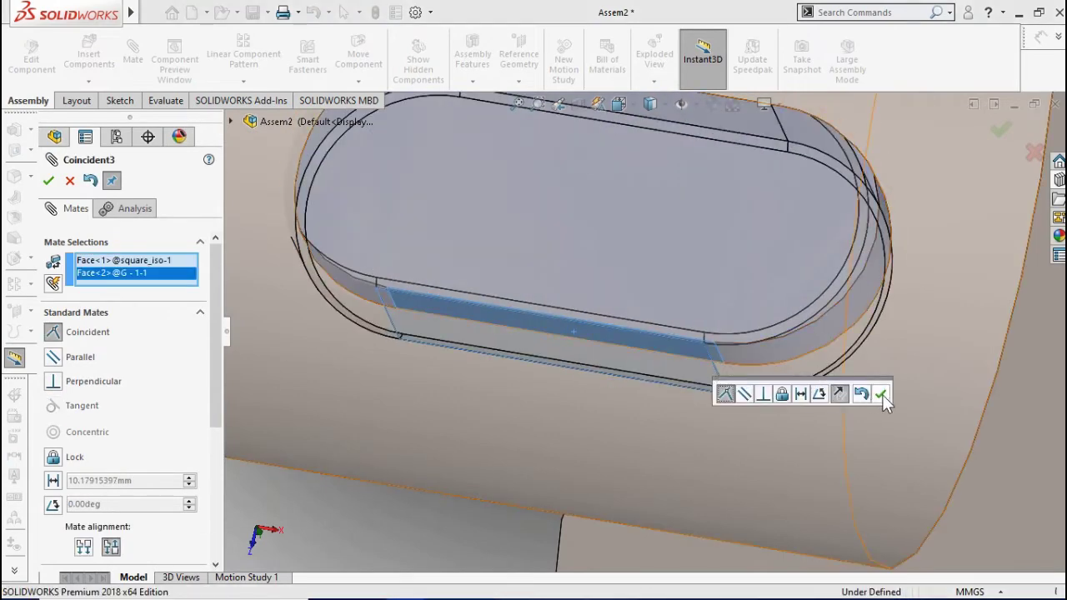
{"action": "left_click", "coordinate": [880, 393]}
Make the first key's curved end concentric with the slot's curved end.
{"action": "scroll", "coordinate": [731, 413], "scroll_direction": "up", "scroll_amount": 5}
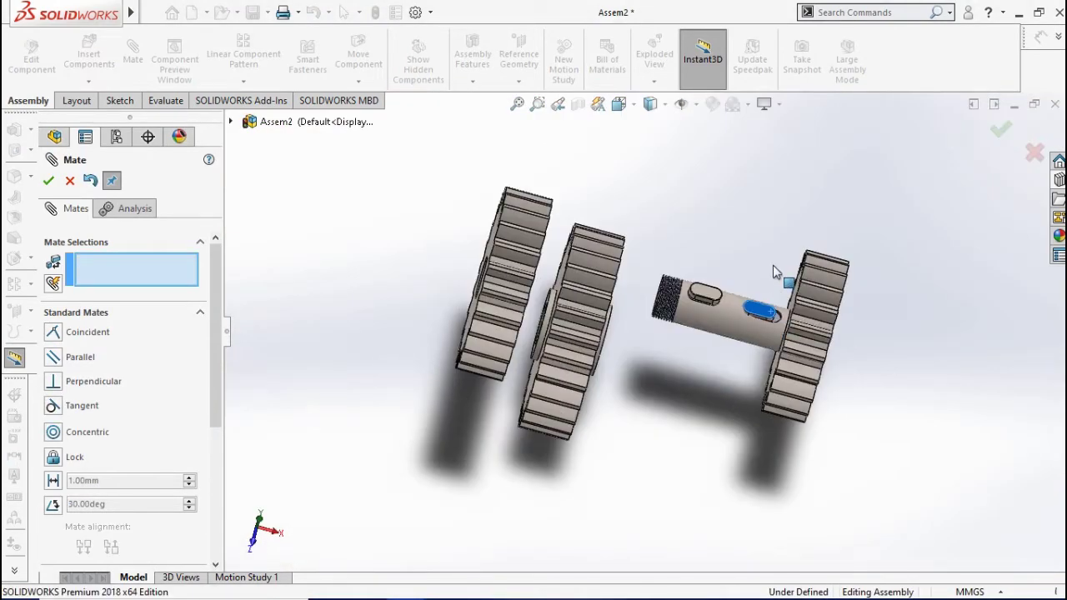
{"action": "scroll", "coordinate": [754, 333], "scroll_direction": "down", "scroll_amount": 3}
{"action": "scroll", "coordinate": [758, 325], "scroll_direction": "down", "scroll_amount": 3}
{"action": "left_click", "coordinate": [554, 254]}
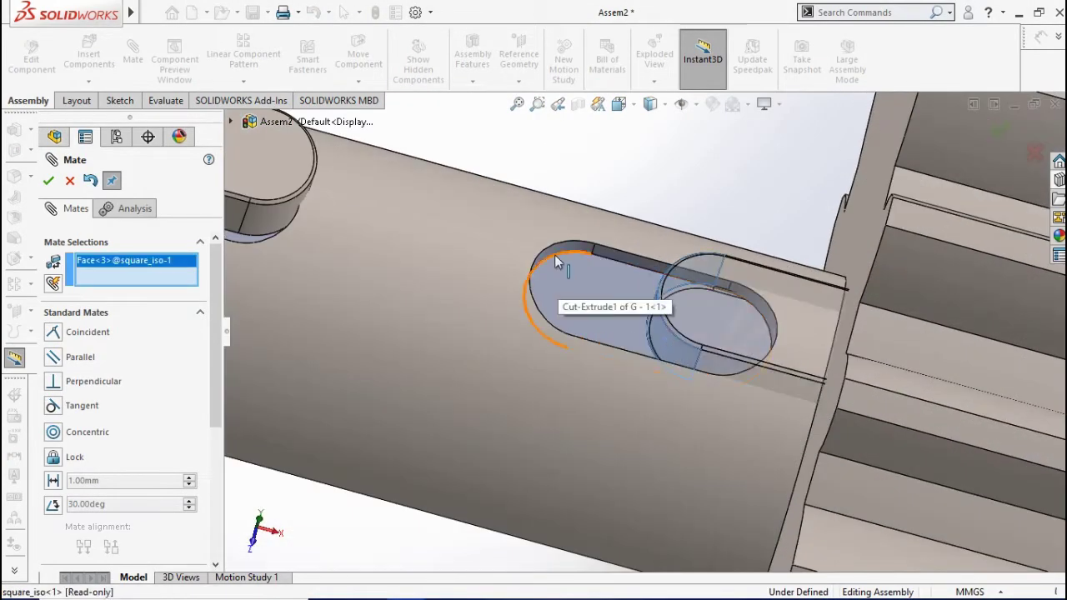
{"action": "left_click", "coordinate": [719, 258]}
Seat the second key on its slot floor and mate its curved end to the slot's end.
{"action": "left_click", "coordinate": [753, 239]}
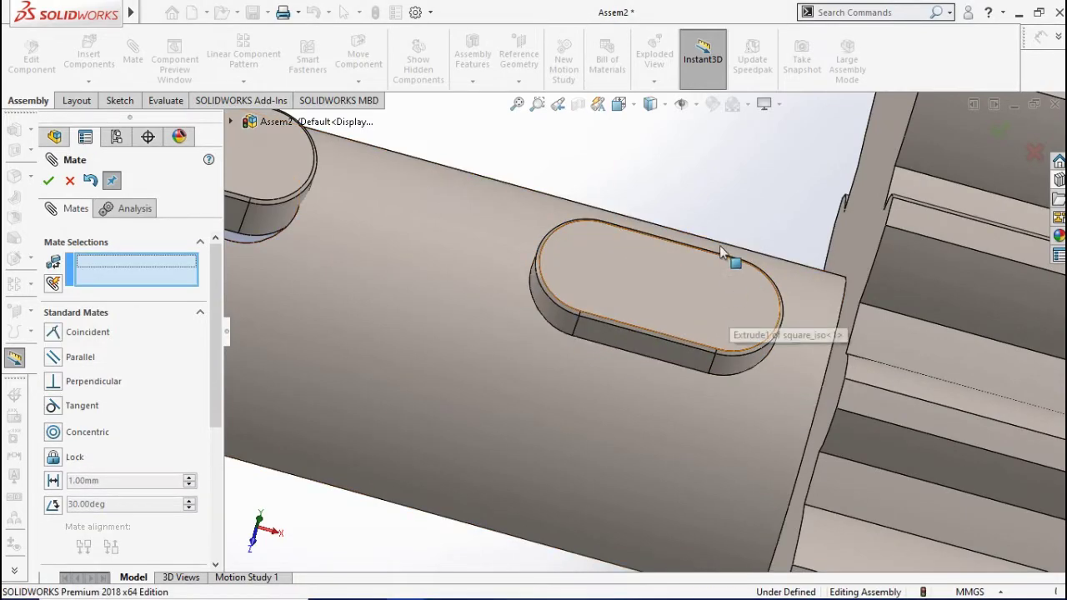
{"action": "scroll", "coordinate": [647, 240], "scroll_direction": "up", "scroll_amount": 5}
{"action": "scroll", "coordinate": [533, 266], "scroll_direction": "down", "scroll_amount": 5}
{"action": "left_click_drag", "start_coordinate": [488, 288], "coordinate": [583, 242]}
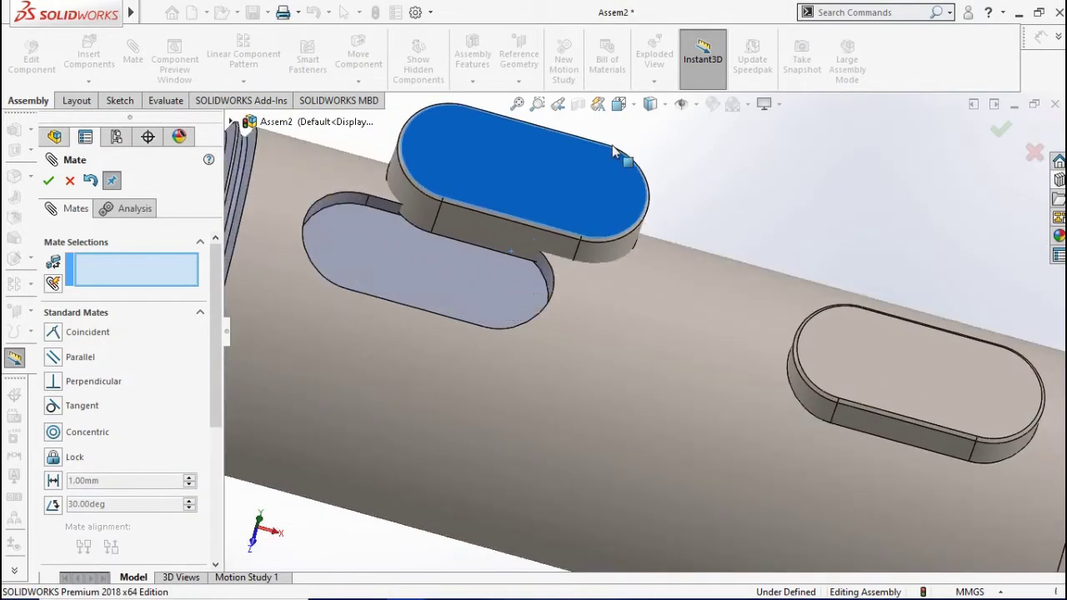
{"action": "left_click", "coordinate": [515, 241]}
{"action": "mouse_move", "coordinate": [519, 392]}
{"action": "middle_mouse_down"}
{"action": "mouse_move", "coordinate": [755, 224]}
{"action": "mouse_move", "coordinate": [457, 212]}
{"action": "middle_mouse_up"}
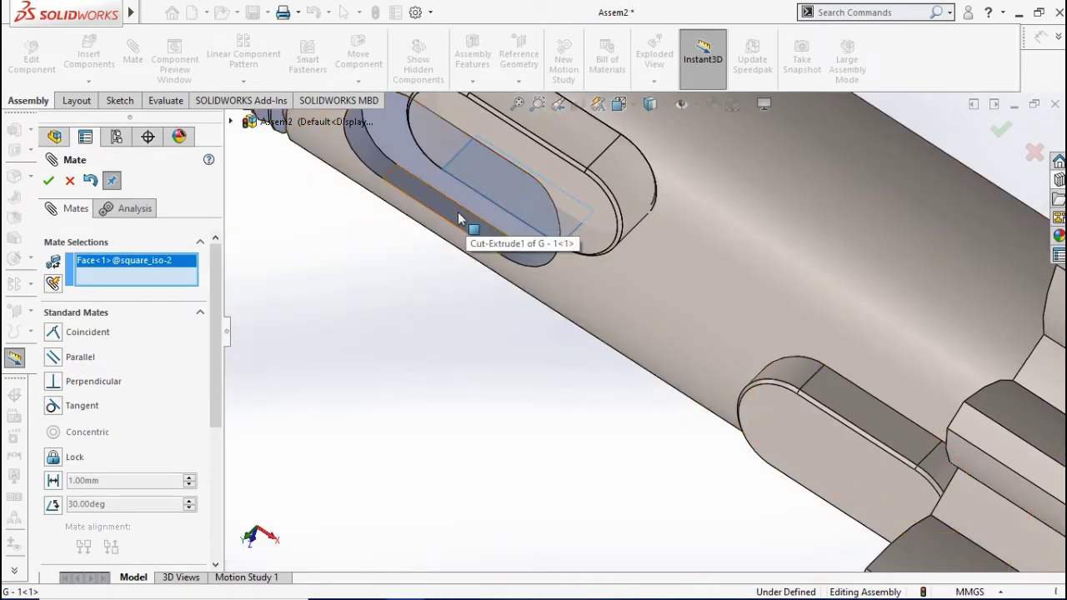
{"action": "left_click", "coordinate": [457, 212]}
{"action": "left_click", "coordinate": [498, 306]}
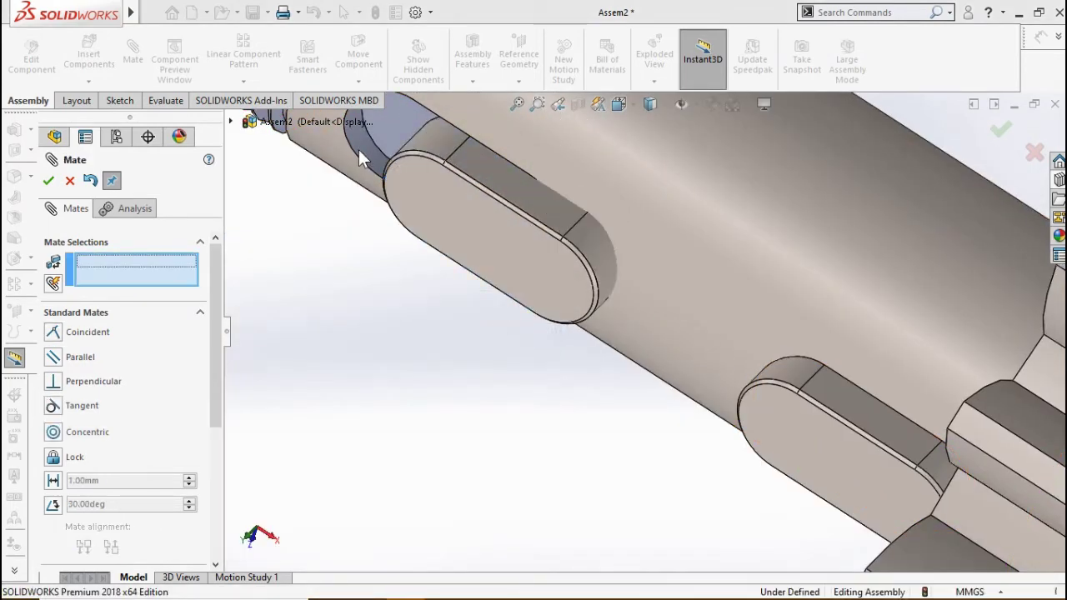
{"action": "left_click", "coordinate": [361, 152]}
{"action": "left_click", "coordinate": [442, 144]}
{"action": "left_click", "coordinate": [507, 357]}
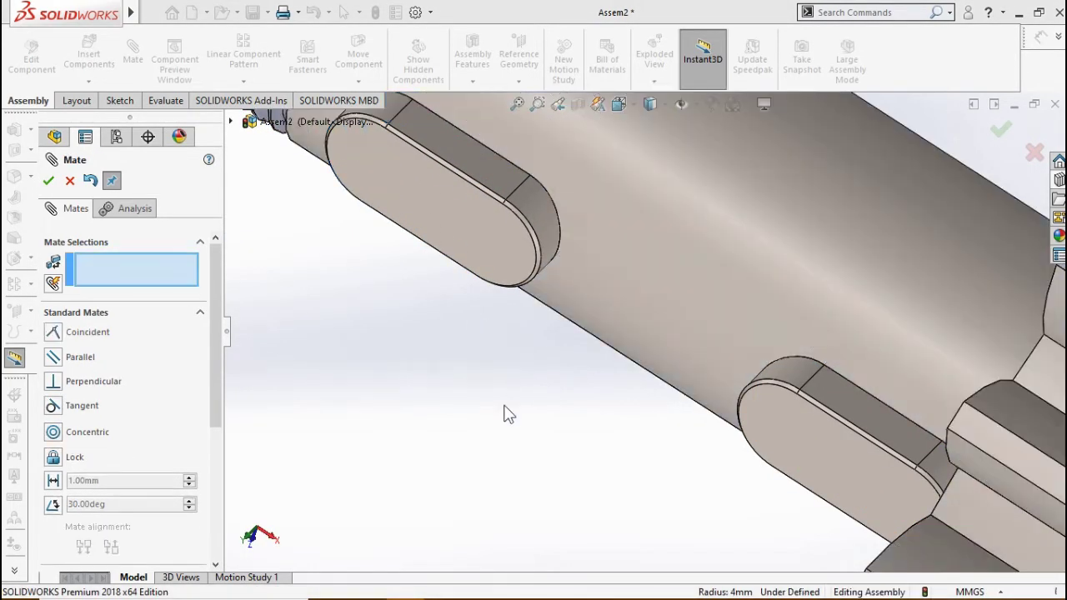
Mate the gear's bore concentric with the shaft.
{"action": "middle_click_drag", "start_coordinate": [505, 412], "coordinate": [505, 328]}
{"action": "scroll", "coordinate": [602, 287], "scroll_direction": "up", "scroll_amount": 5}
{"action": "scroll", "coordinate": [670, 265], "scroll_direction": "down", "scroll_amount": 2}
{"action": "scroll", "coordinate": [662, 370], "scroll_direction": "up", "scroll_amount": 4}
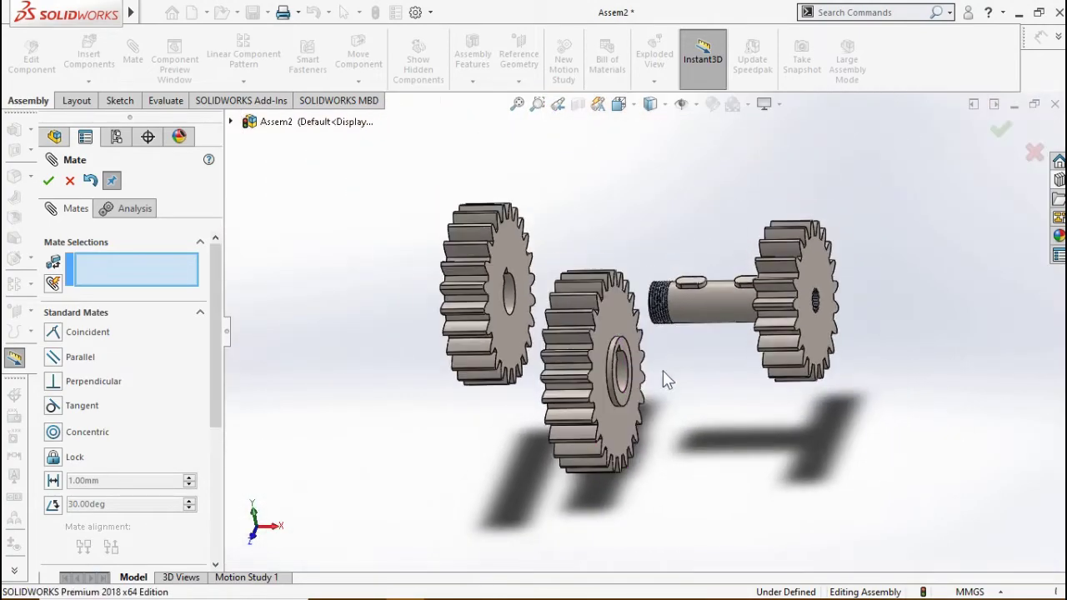
{"action": "scroll", "coordinate": [577, 340], "scroll_direction": "down", "scroll_amount": 5}
{"action": "left_click", "coordinate": [576, 345]}
{"action": "left_click", "coordinate": [816, 222]}
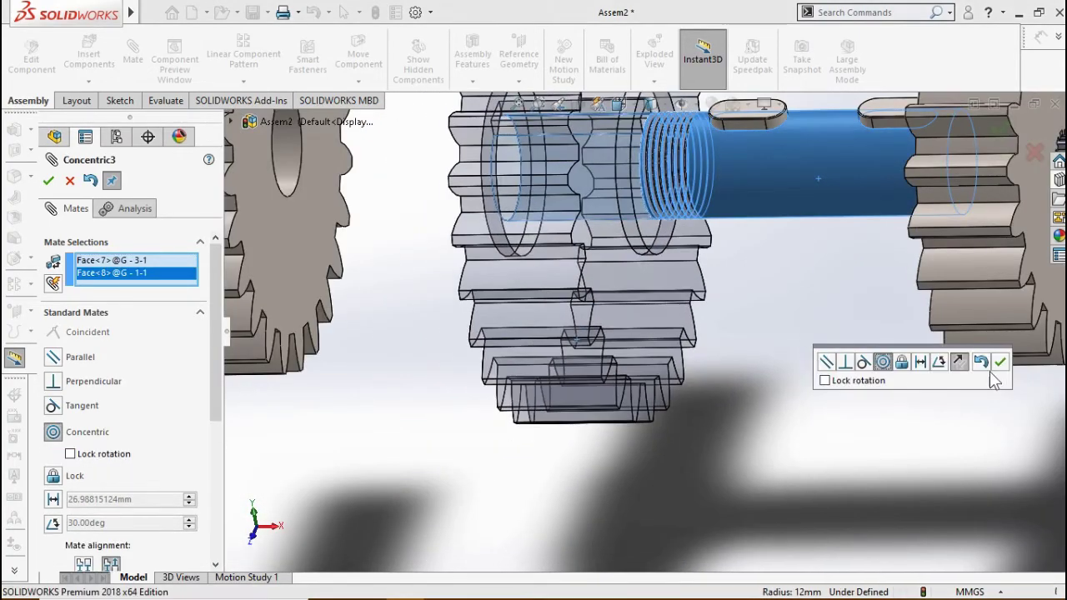
{"action": "left_click", "coordinate": [960, 373]}
Mate the gear's face coincident with the neighbouring gear so they sit flush.
{"action": "middle_click_drag", "start_coordinate": [960, 379], "coordinate": [714, 274]}
{"action": "left_click", "coordinate": [714, 274]}
{"action": "middle_click_drag", "start_coordinate": [790, 357], "coordinate": [750, 288]}
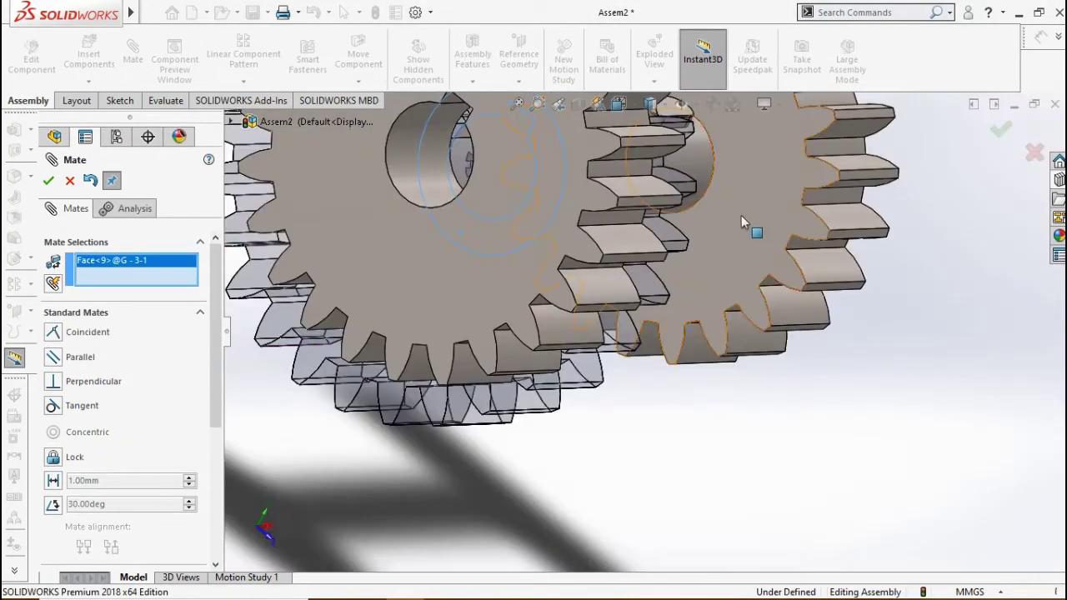
{"action": "left_click", "coordinate": [750, 288]}
{"action": "left_click", "coordinate": [969, 434]}
{"action": "scroll", "coordinate": [828, 302], "scroll_direction": "up", "scroll_amount": 5}
{"action": "middle_click_drag", "start_coordinate": [828, 302], "coordinate": [786, 305]}
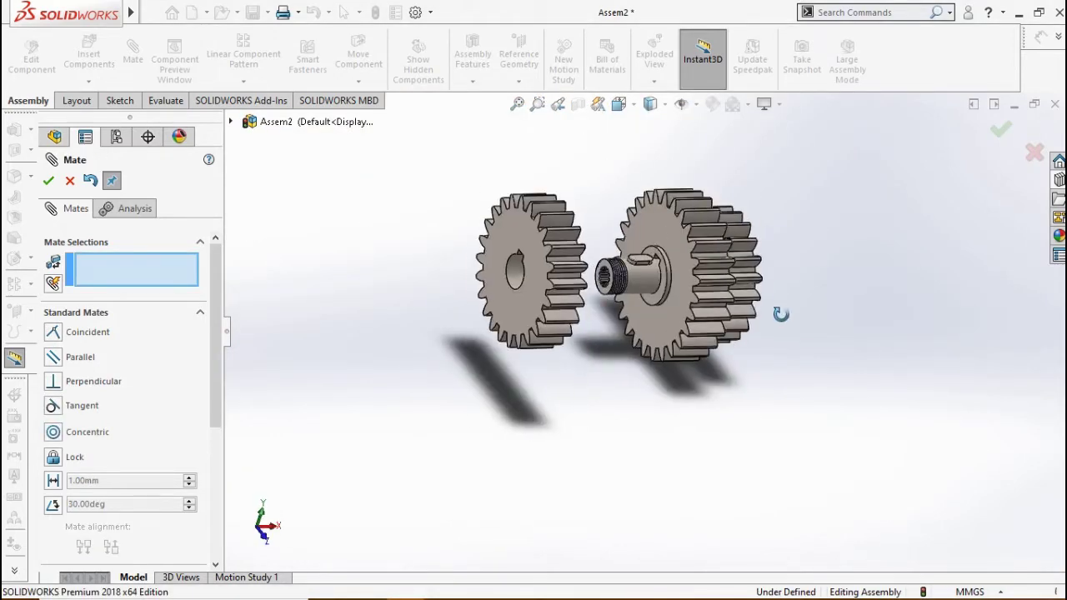
{"action": "scroll", "coordinate": [617, 434], "scroll_direction": "down", "scroll_amount": 8}
{"action": "scroll", "coordinate": [659, 413], "scroll_direction": "up", "scroll_amount": 3}
Add a parallel mate between gear G-3's keyway face and the key's top face, then view from the left.
{"action": "scroll", "coordinate": [614, 350], "scroll_direction": "down", "scroll_amount": 3}
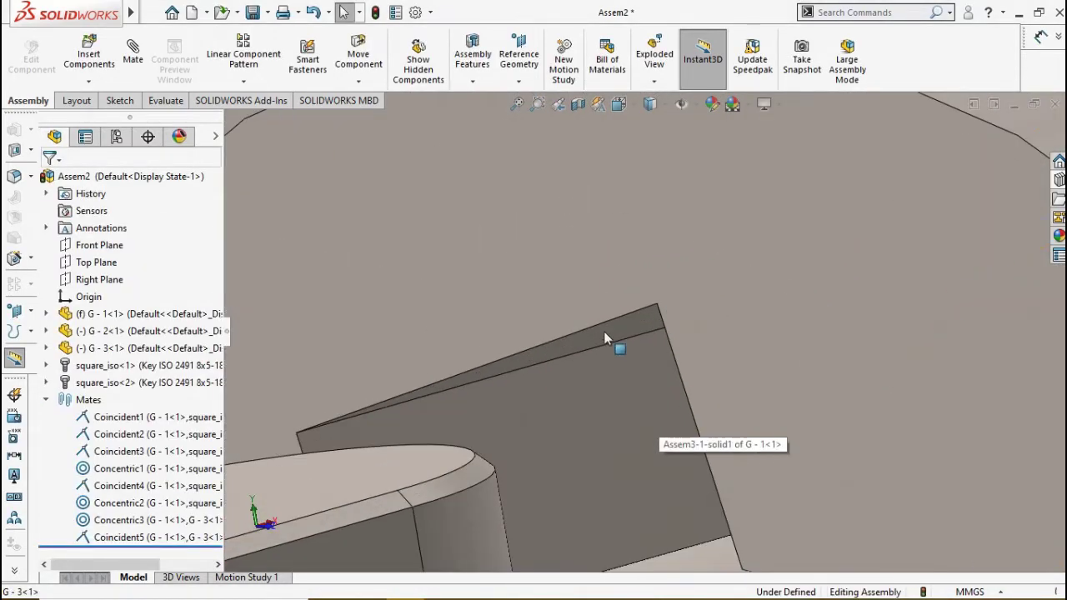
{"action": "left_click", "coordinate": [604, 330]}
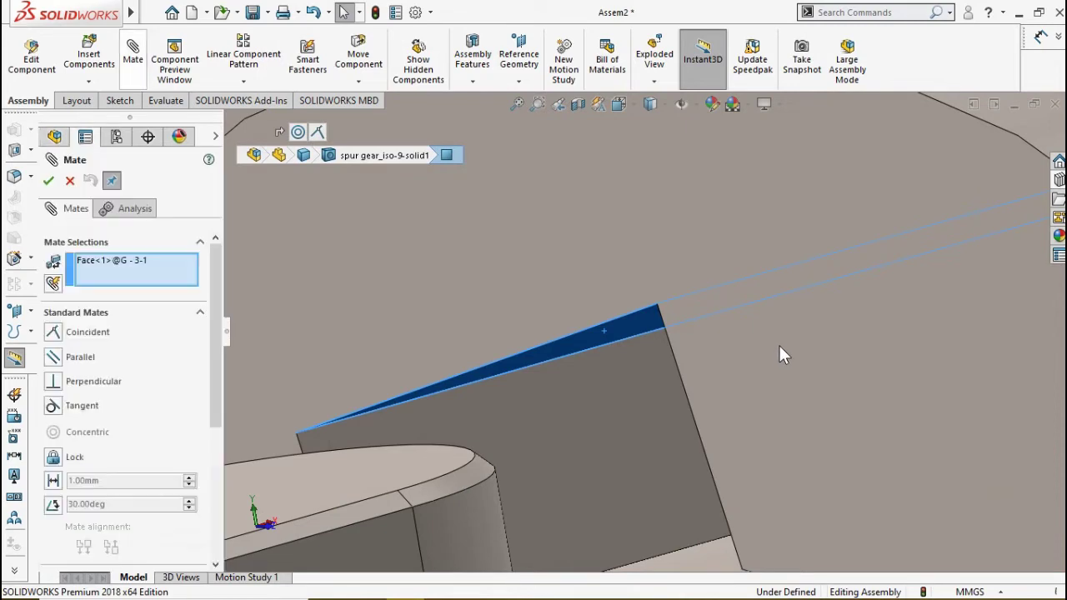
{"action": "scroll", "coordinate": [778, 343], "scroll_direction": "up", "scroll_amount": 3}
{"action": "left_click", "coordinate": [838, 305]}
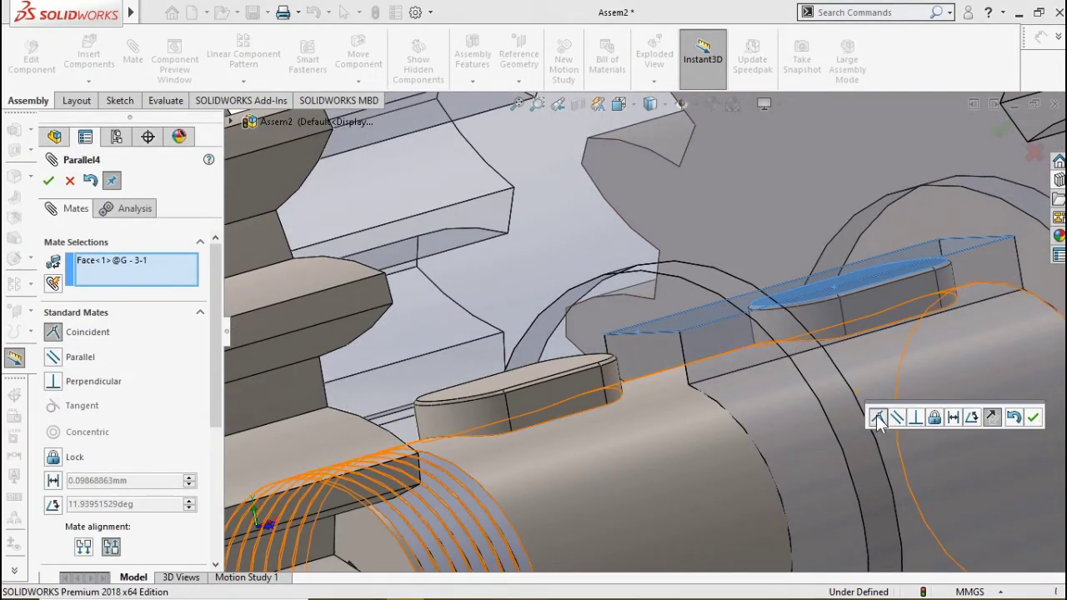
{"action": "left_click", "coordinate": [1033, 418]}
{"action": "scroll", "coordinate": [724, 504], "scroll_direction": "up", "scroll_amount": 3}
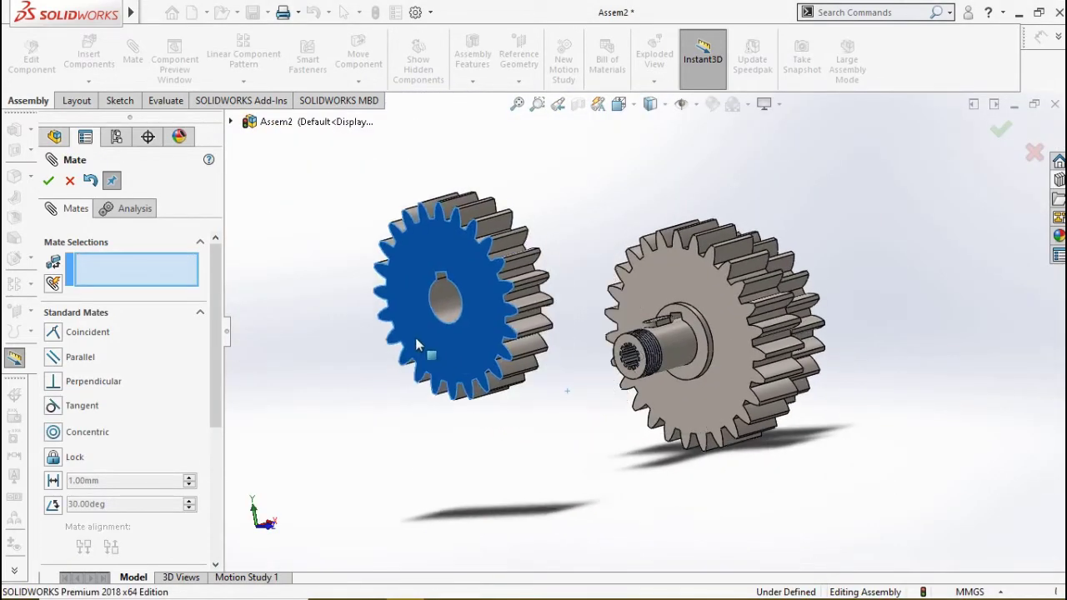
{"action": "key", "text": "ctrl+3"}
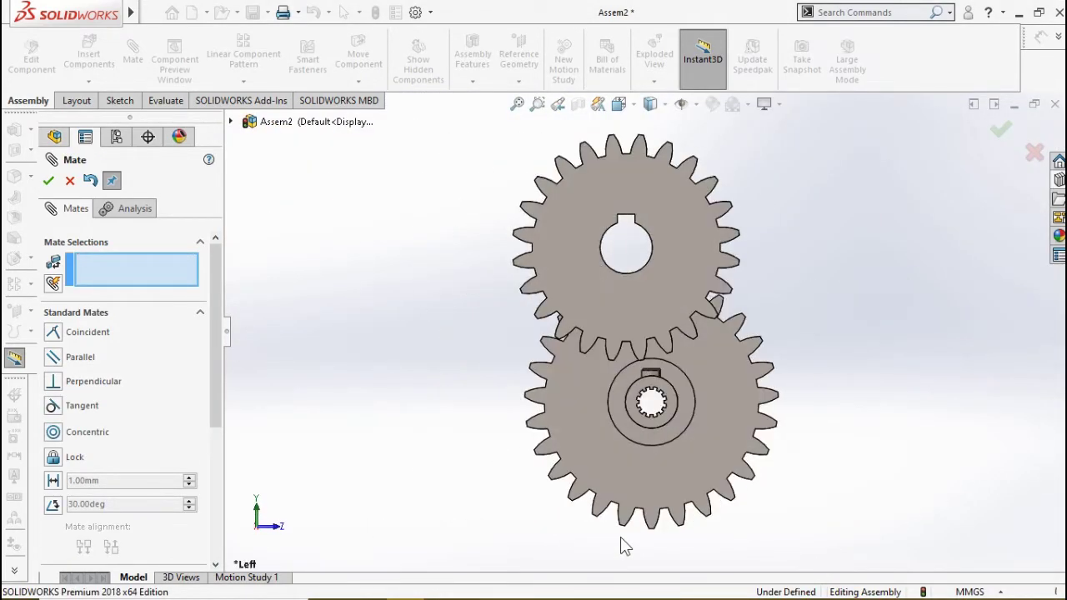
{"action": "scroll", "coordinate": [646, 434], "scroll_direction": "down", "scroll_amount": 5}
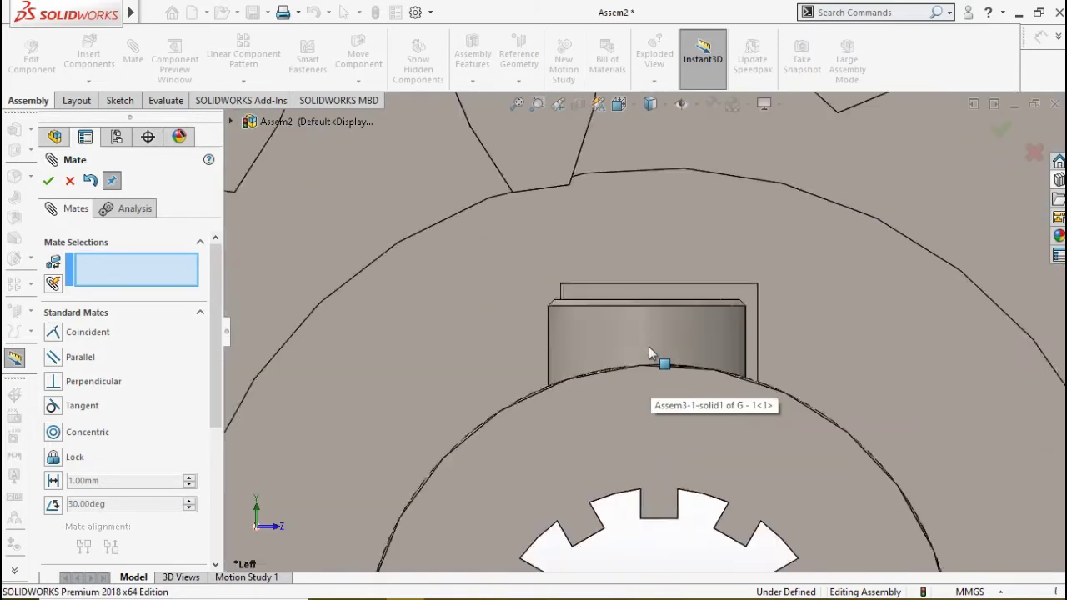
{"action": "left_click", "coordinate": [70, 185]}
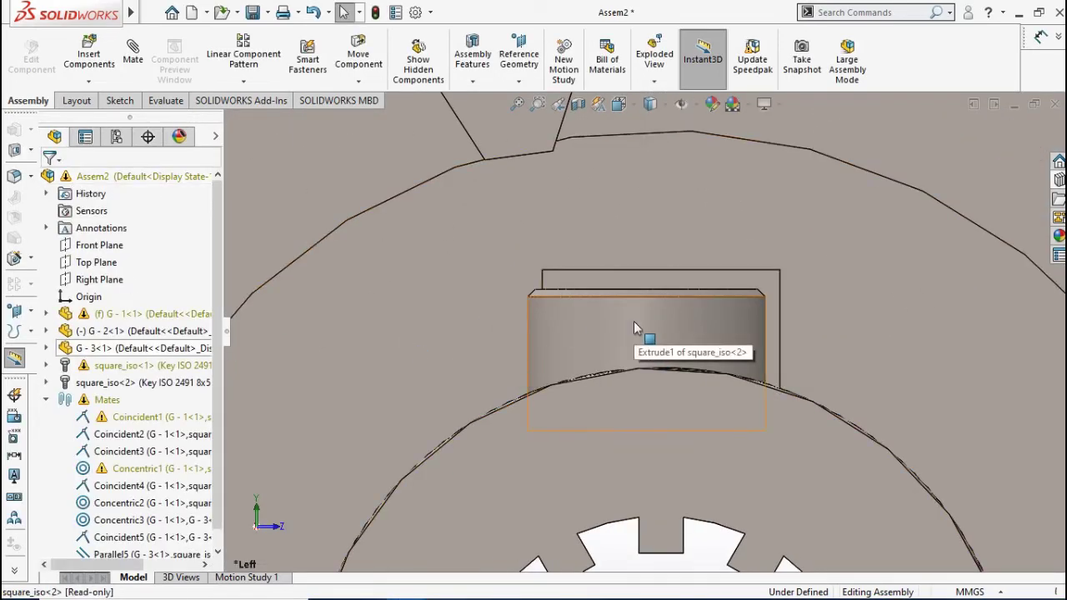
Make the key transparent, set its height h@Extrude1 to 5.65 mm, and rebuild.
{"action": "right_click", "coordinate": [634, 321]}
{"action": "left_click", "coordinate": [765, 89]}
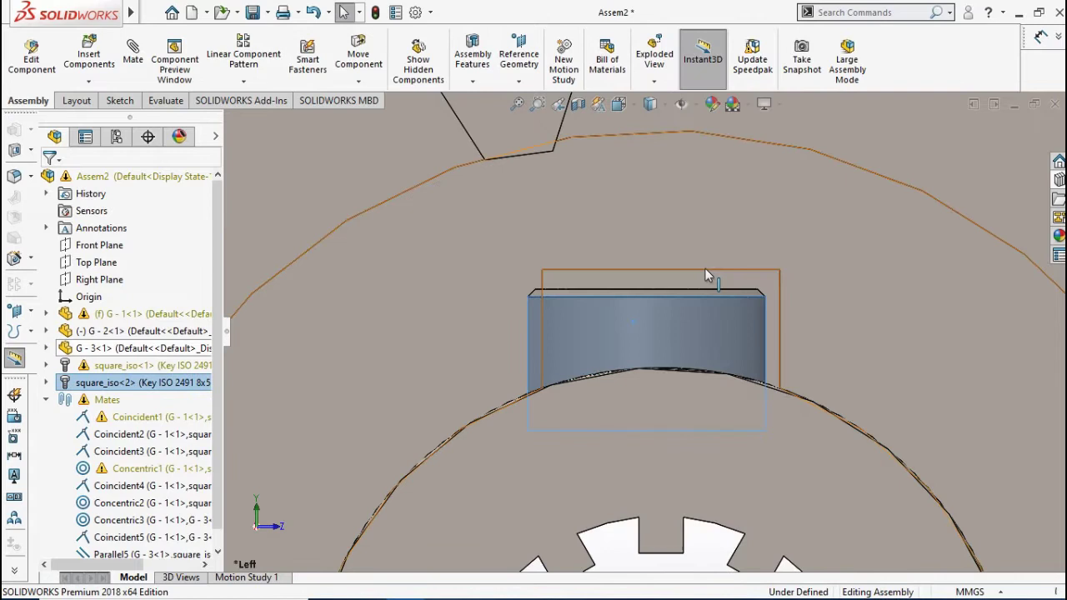
{"action": "left_click", "coordinate": [680, 313]}
{"action": "left_click", "coordinate": [763, 264]}
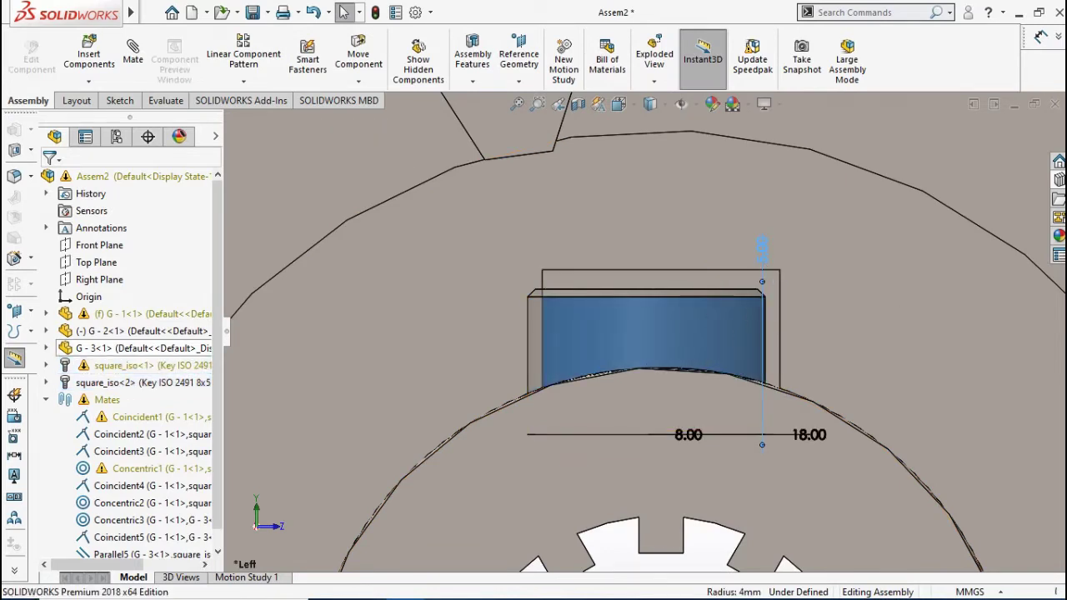
{"action": "type", "text": "5.60mm"}
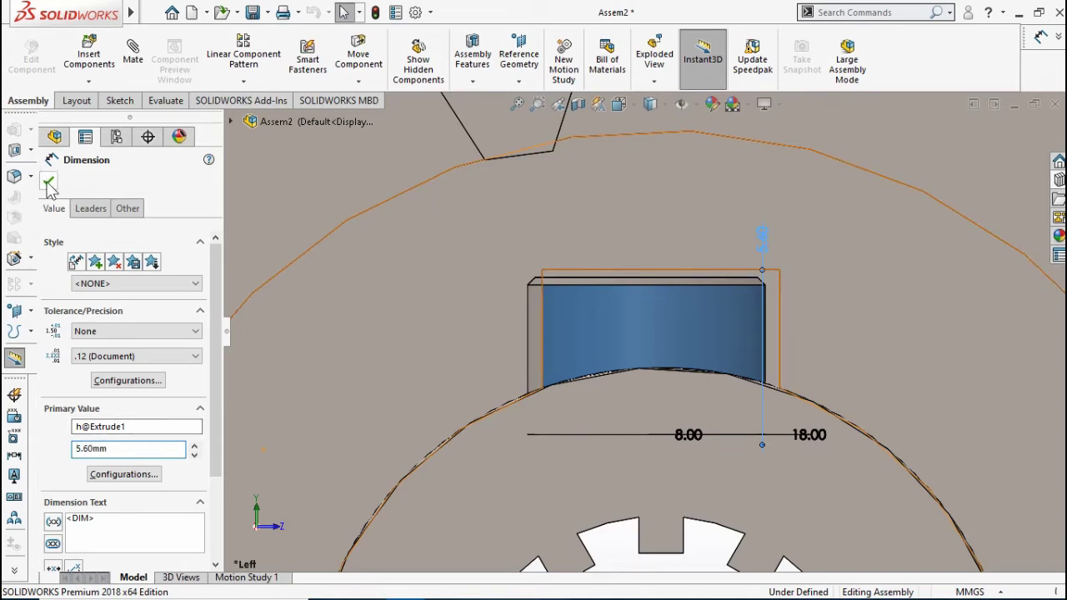
{"action": "left_click", "coordinate": [49, 183]}
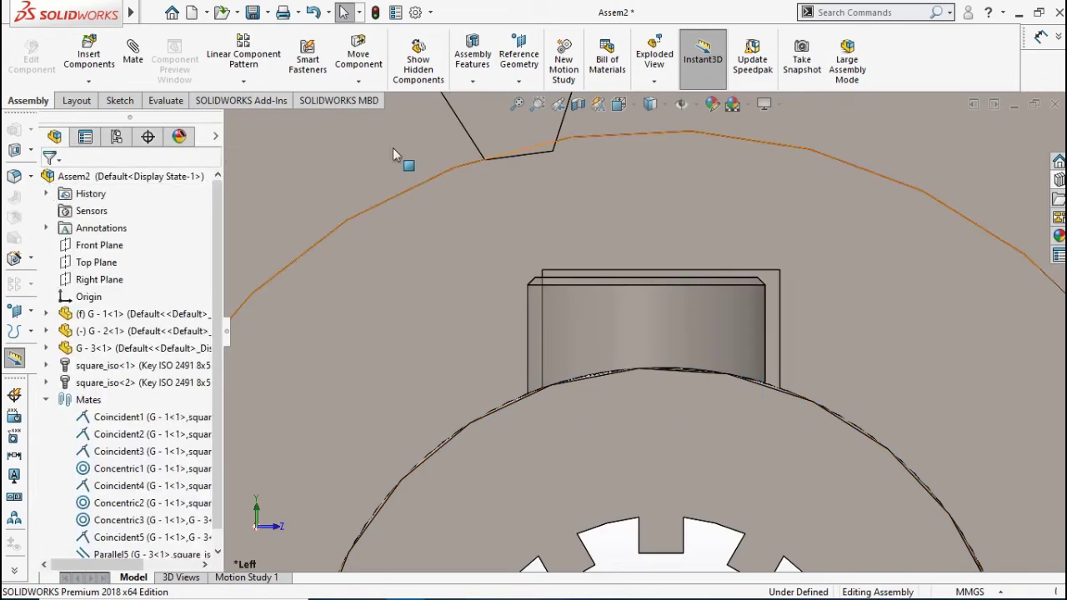
{"action": "left_click", "coordinate": [655, 333]}
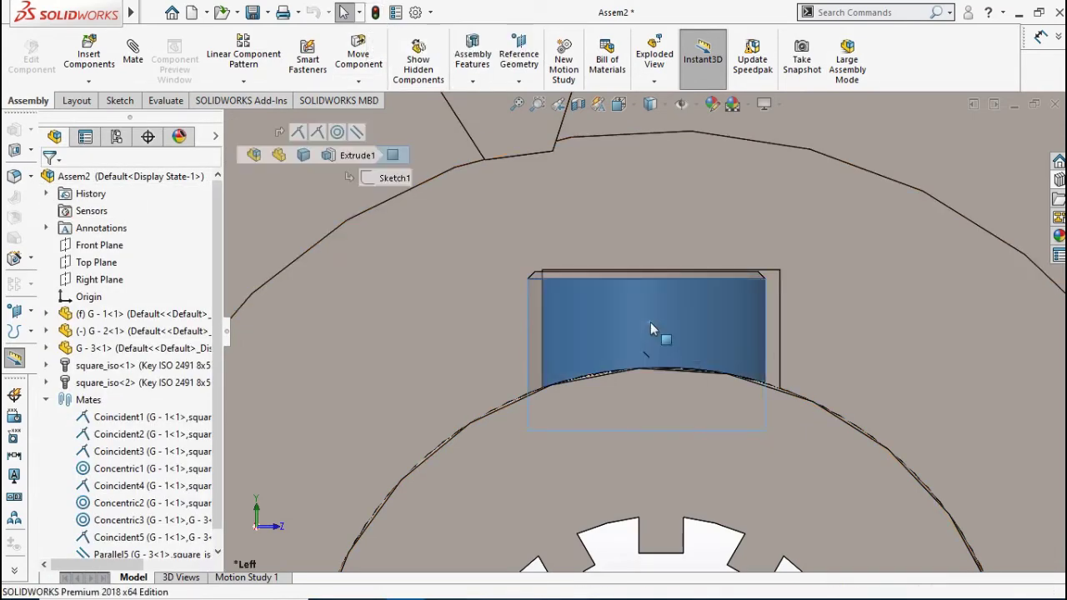
{"action": "left_click", "coordinate": [762, 234]}
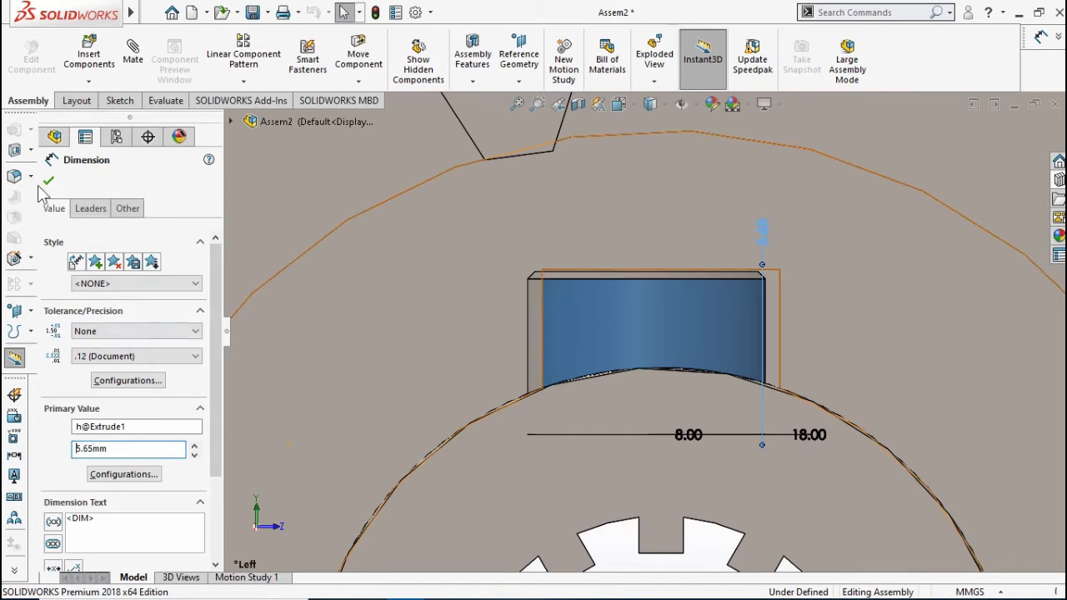
{"action": "left_click", "coordinate": [47, 181]}
{"action": "left_click", "coordinate": [376, 13]}
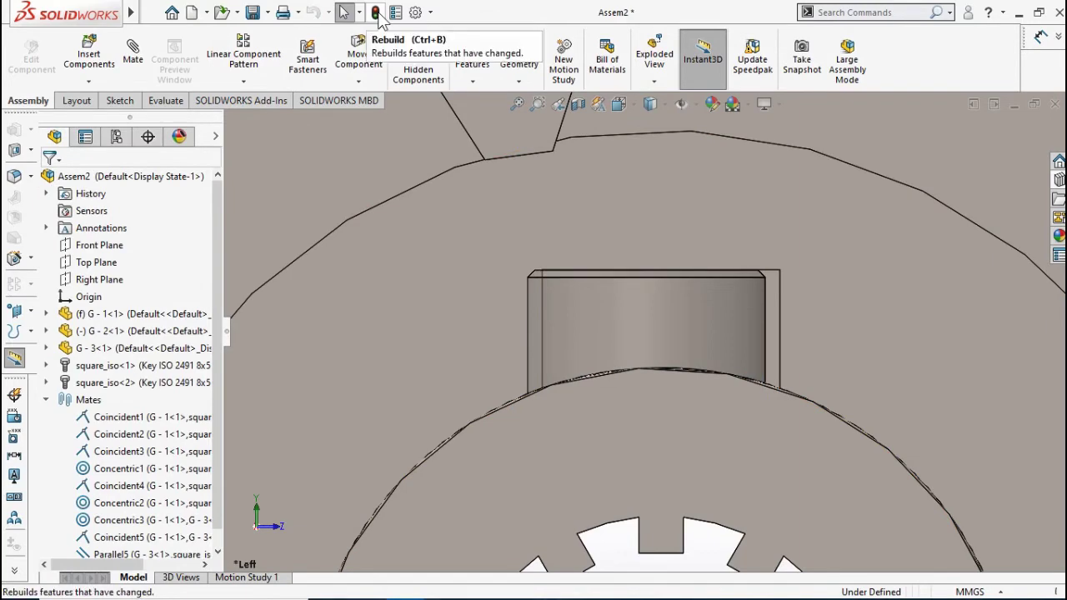
{"action": "scroll", "coordinate": [503, 202], "scroll_direction": "up", "scroll_amount": 1}
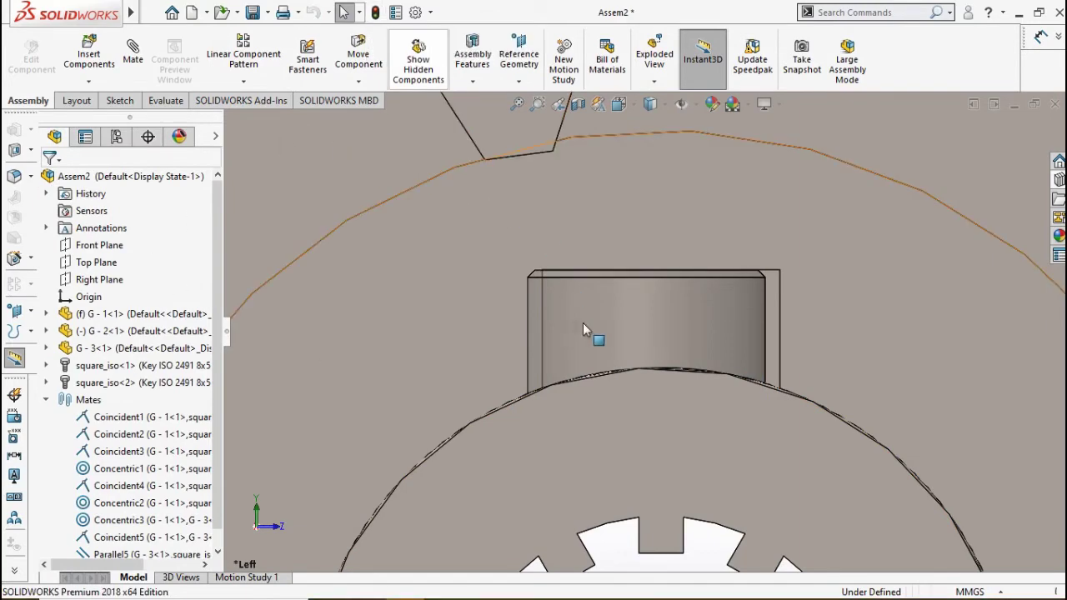
{"action": "scroll", "coordinate": [583, 323], "scroll_direction": "up", "scroll_amount": 3}
{"action": "scroll", "coordinate": [744, 377], "scroll_direction": "up", "scroll_amount": 2}
{"action": "scroll", "coordinate": [654, 342], "scroll_direction": "down", "scroll_amount": 3}
{"action": "scroll", "coordinate": [545, 354], "scroll_direction": "down", "scroll_amount": 3}
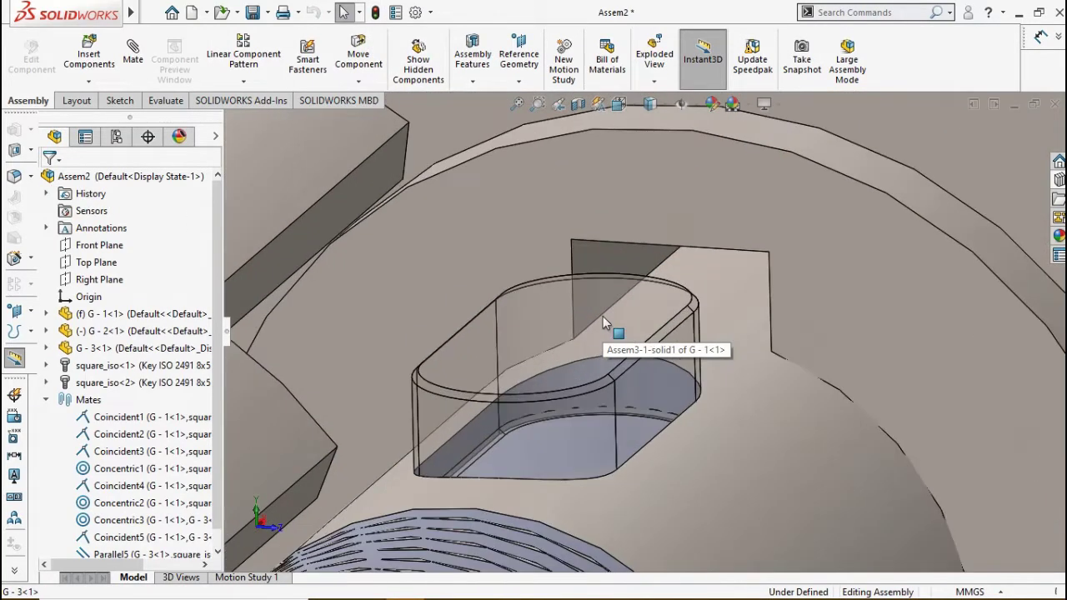
{"action": "right_click", "coordinate": [556, 400]}
{"action": "scroll", "coordinate": [921, 330], "scroll_direction": "up", "scroll_amount": 2}
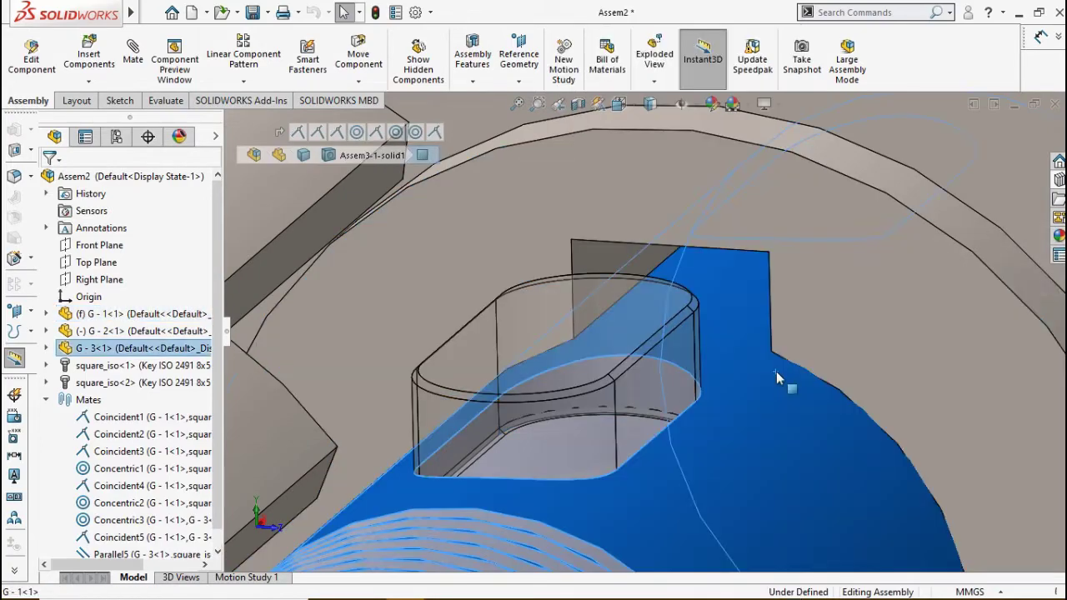
{"action": "scroll", "coordinate": [775, 370], "scroll_direction": "up", "scroll_amount": 2}
{"action": "scroll", "coordinate": [733, 367], "scroll_direction": "up", "scroll_amount": 4}
{"action": "scroll", "coordinate": [598, 445], "scroll_direction": "down", "scroll_amount": 3}
{"action": "scroll", "coordinate": [698, 342], "scroll_direction": "down", "scroll_amount": 2}
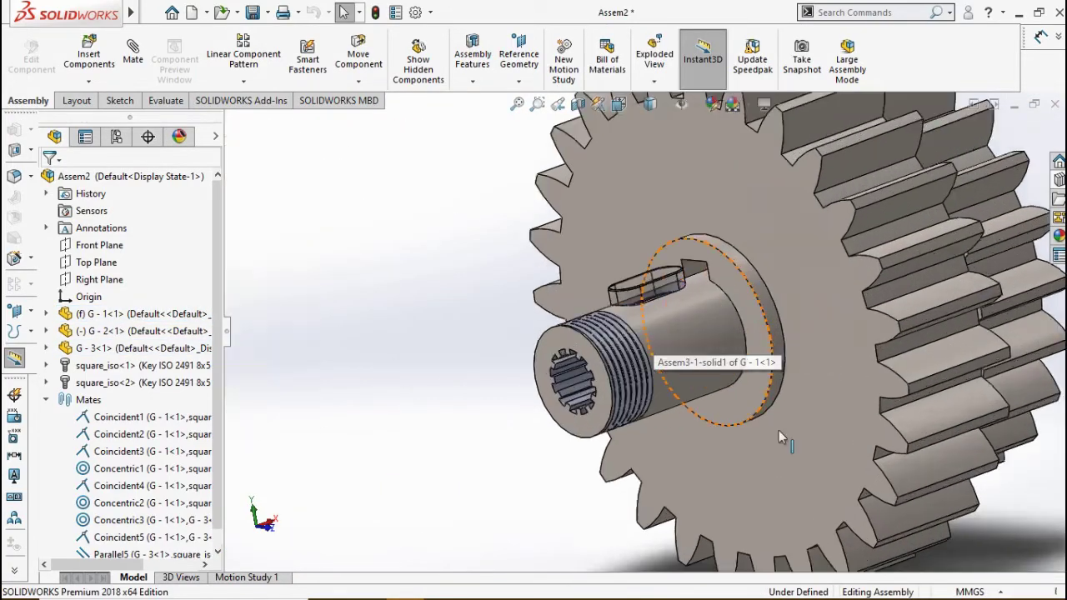
{"action": "scroll", "coordinate": [542, 333], "scroll_direction": "down", "scroll_amount": 3}
{"action": "right_click", "coordinate": [542, 333]}
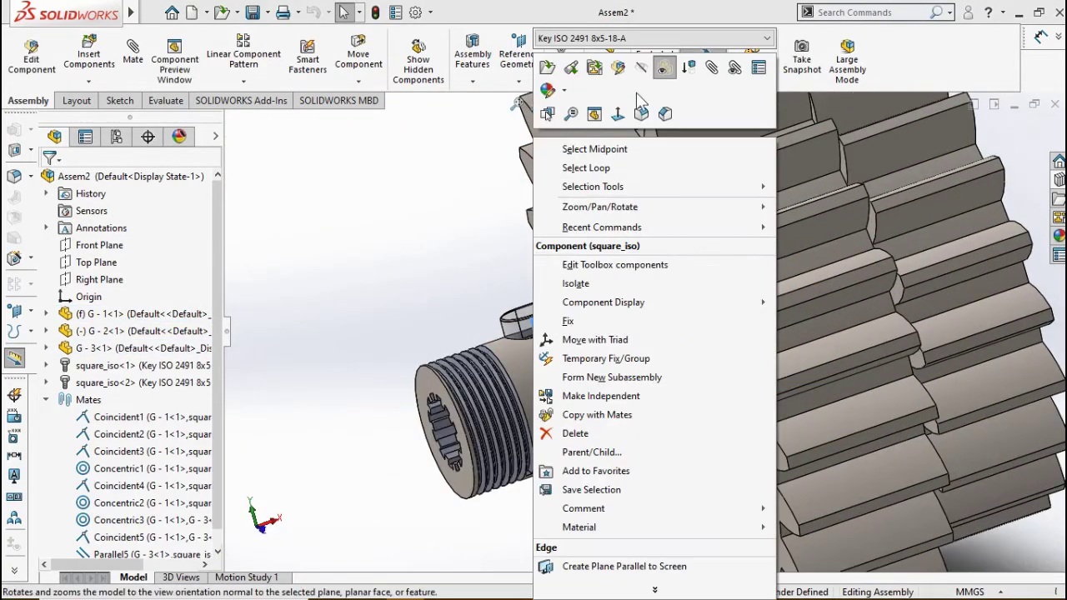
{"action": "scroll", "coordinate": [487, 262], "scroll_direction": "up", "scroll_amount": 2}
{"action": "scroll", "coordinate": [417, 292], "scroll_direction": "up", "scroll_amount": 3}
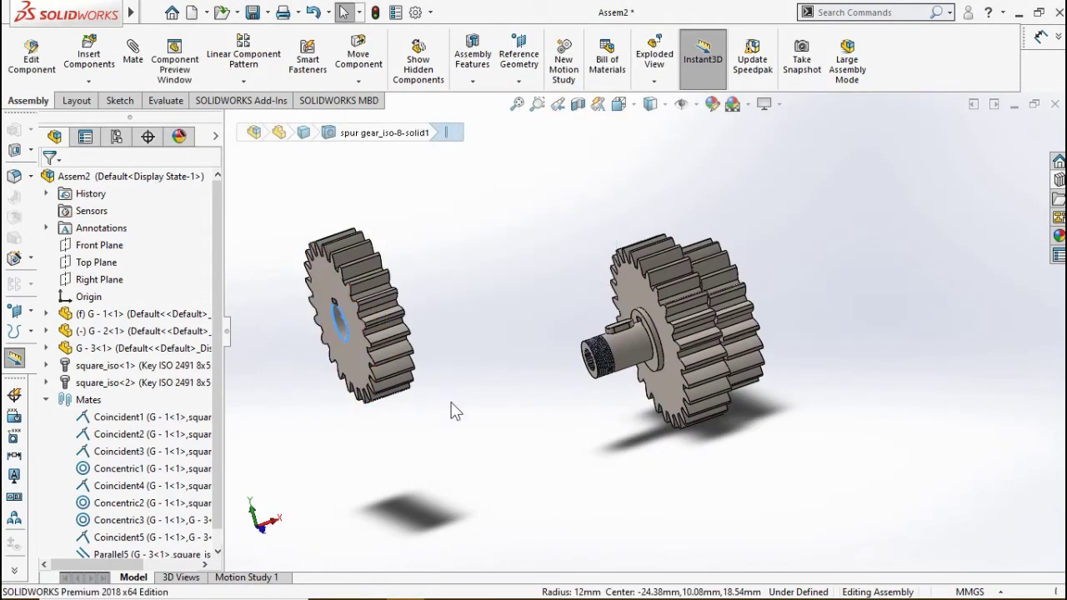
Mate the small splined gear's bore concentric with the shaft.
{"action": "left_click", "coordinate": [339, 321]}
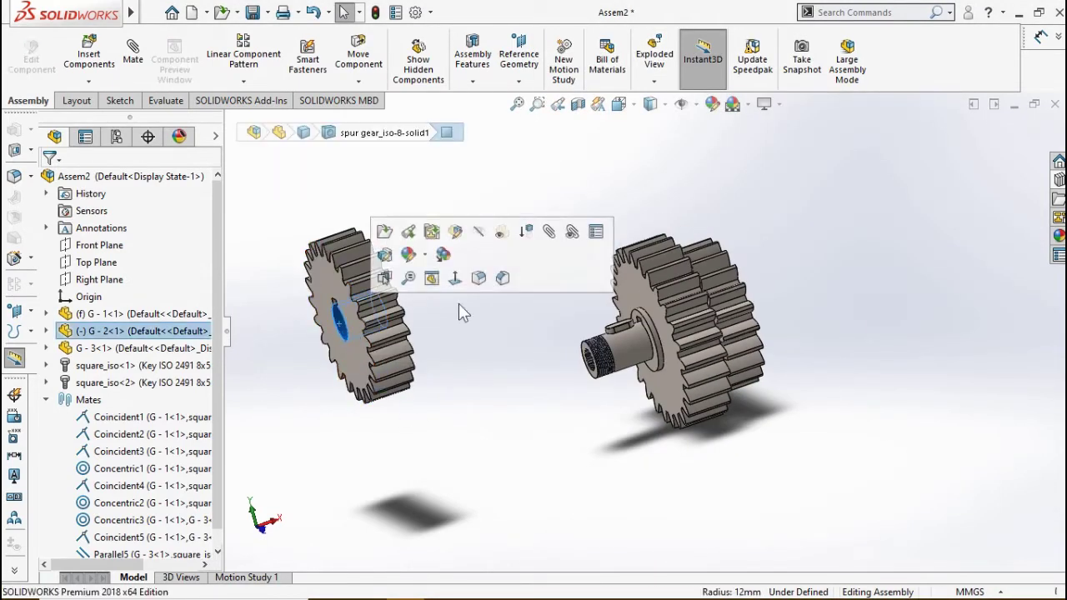
{"action": "left_click", "coordinate": [627, 345]}
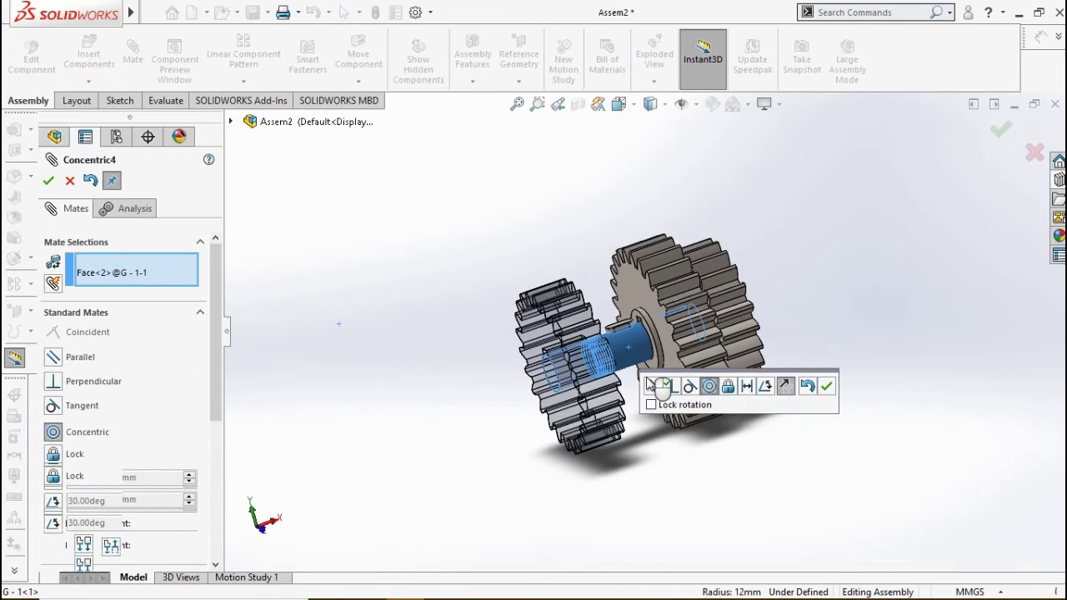
{"action": "left_click", "coordinate": [823, 388]}
Mate the small gear's face coincident with the large gear's side face.
{"action": "middle_click_drag", "start_coordinate": [886, 407], "coordinate": [658, 331]}
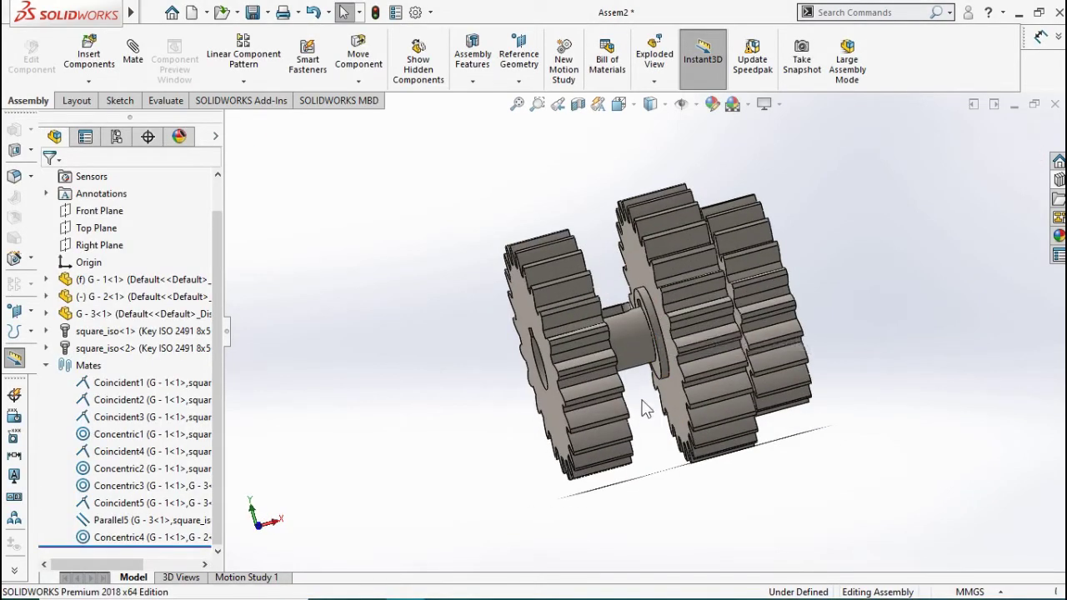
{"action": "scroll", "coordinate": [664, 334], "scroll_direction": "down", "scroll_amount": 5}
{"action": "left_click", "coordinate": [637, 367]}
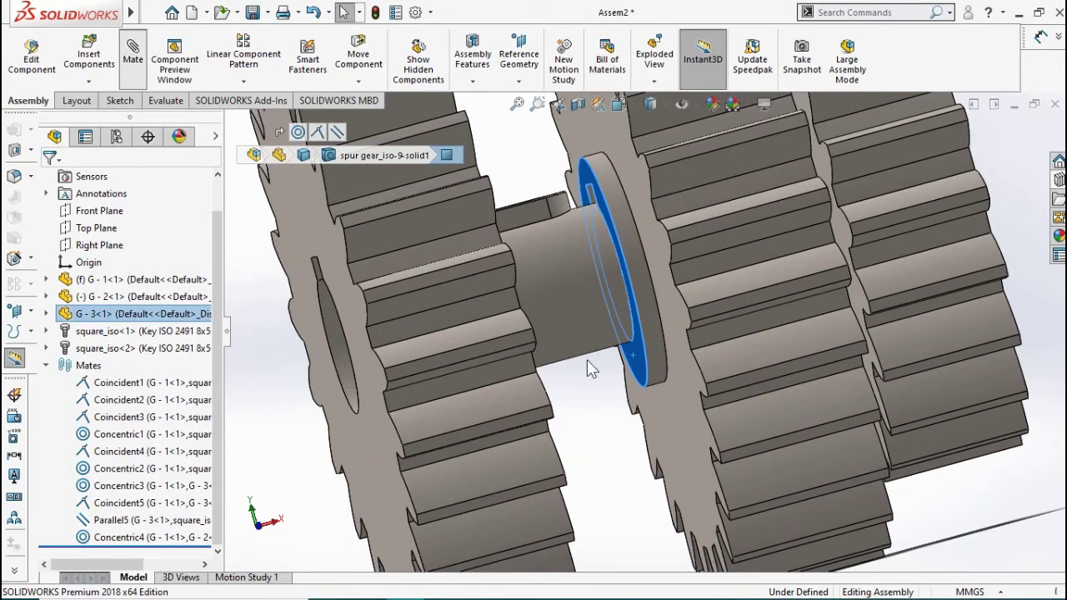
{"action": "key", "text": "m"}
{"action": "middle_click_drag", "start_coordinate": [613, 411], "coordinate": [971, 207]}
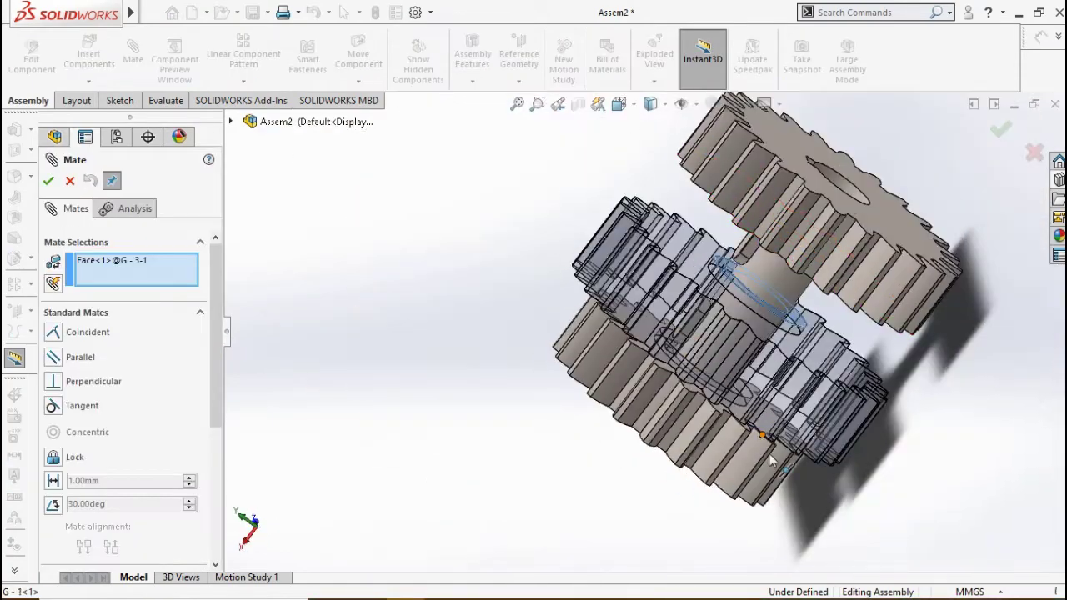
{"action": "left_click", "coordinate": [701, 393]}
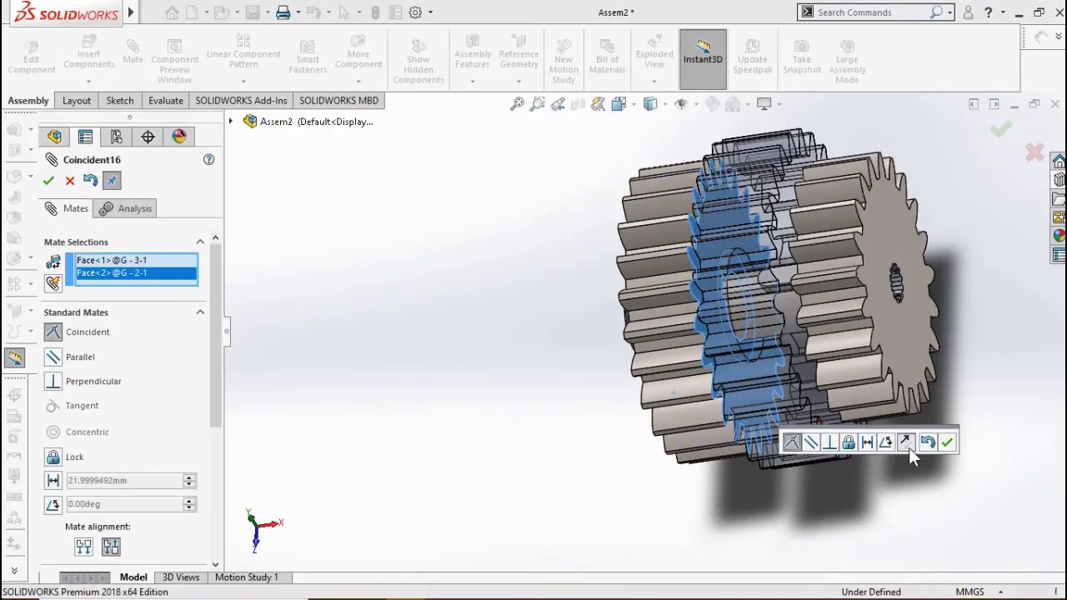
{"action": "left_click", "coordinate": [944, 442]}
{"action": "middle_click_drag", "start_coordinate": [777, 511], "coordinate": [722, 329]}
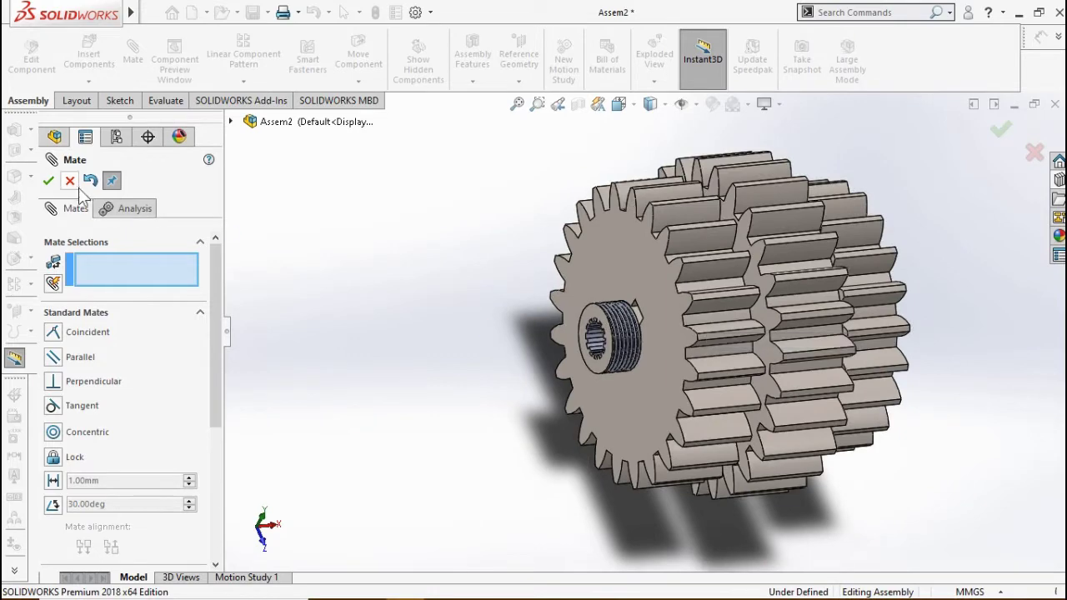
{"action": "left_click", "coordinate": [70, 181]}
Mate the small gear's keyway face coincident with the key face.
{"action": "left_click", "coordinate": [796, 299]}
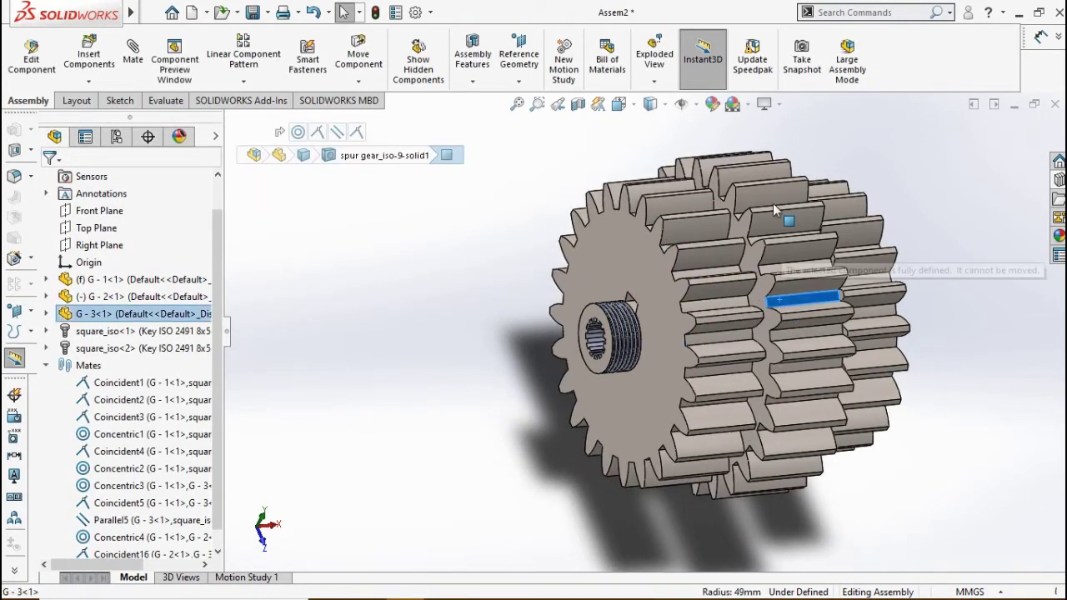
{"action": "left_click", "coordinate": [457, 425]}
{"action": "scroll", "coordinate": [633, 321], "scroll_direction": "down", "scroll_amount": 5}
{"action": "left_click", "coordinate": [677, 315]}
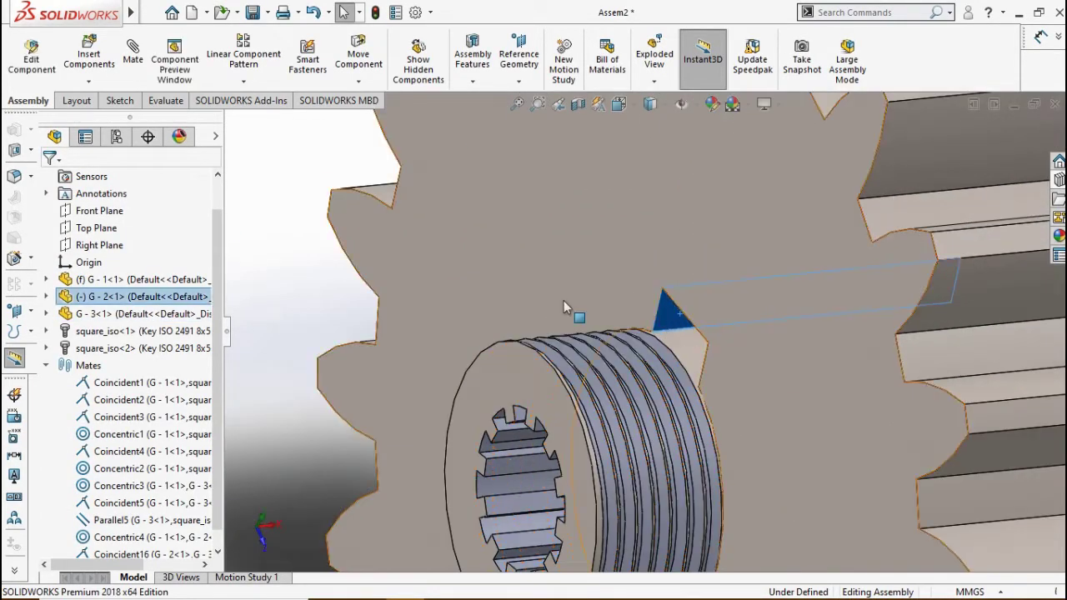
{"action": "key", "text": "m"}
{"action": "middle_click_drag", "start_coordinate": [869, 326], "coordinate": [871, 345]}
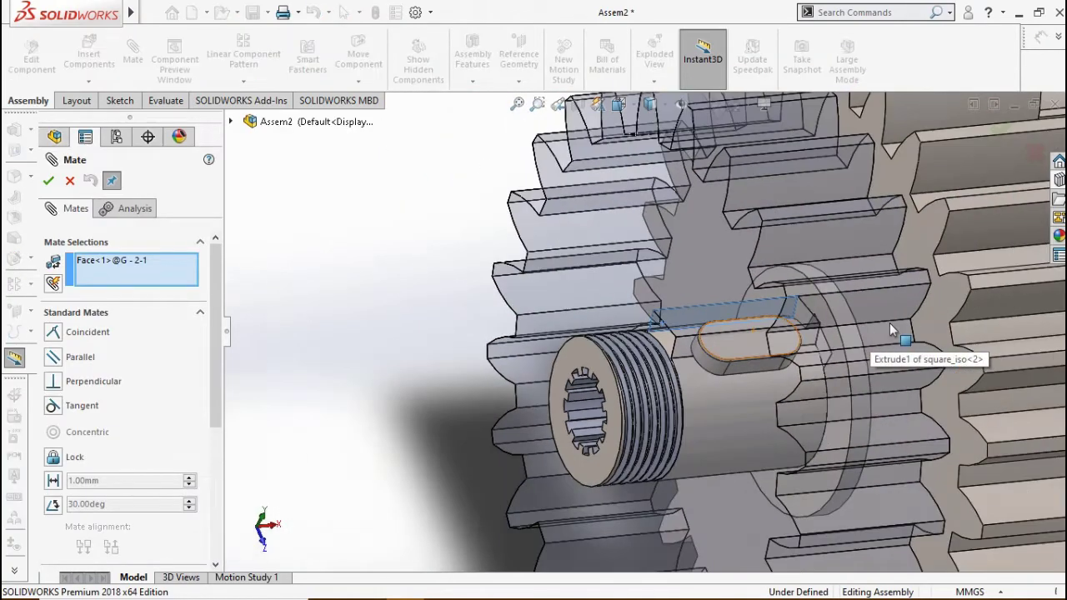
{"action": "scroll", "coordinate": [762, 327], "scroll_direction": "down", "scroll_amount": 5}
{"action": "left_click", "coordinate": [507, 378]}
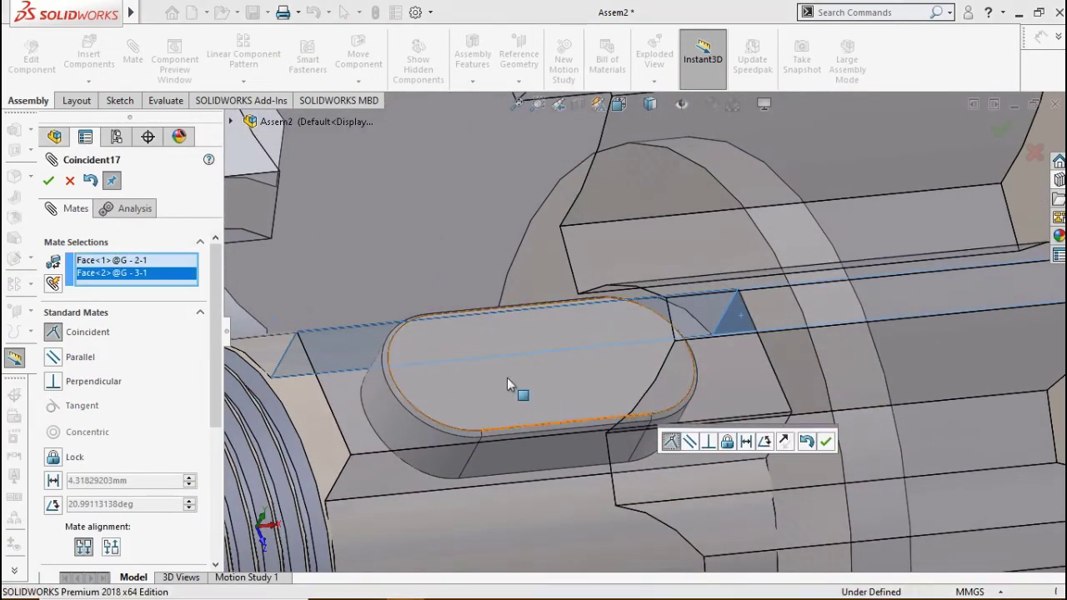
{"action": "left_click", "coordinate": [823, 442]}
{"action": "scroll", "coordinate": [576, 500], "scroll_direction": "up", "scroll_amount": 5}
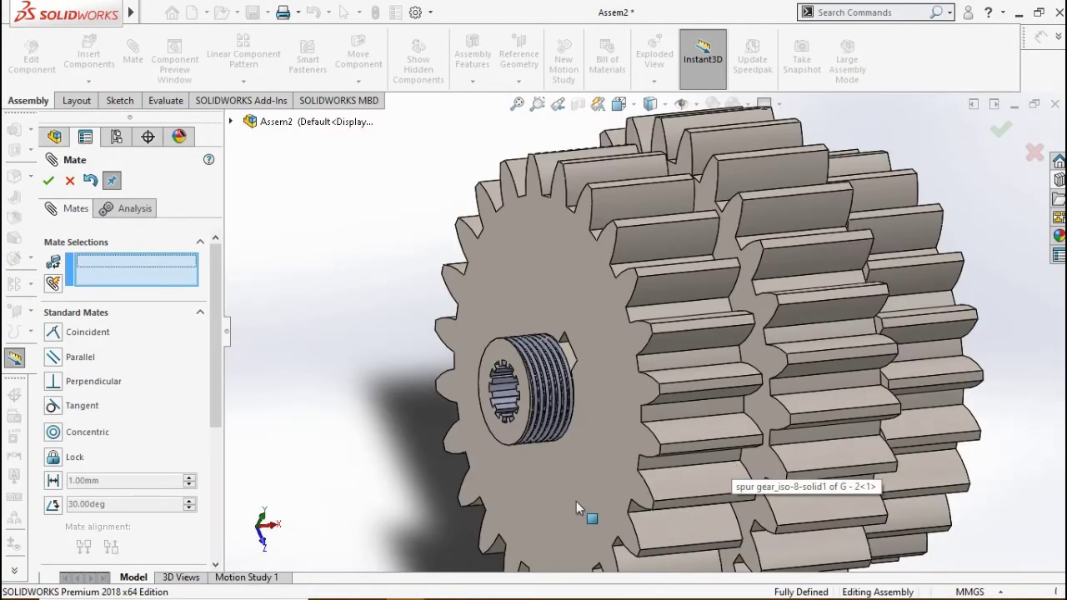
{"action": "left_click", "coordinate": [70, 181]}
Insert nut N - 2 from the GEARBOX 18 SPEED NUTS folder beside the gear.
{"action": "left_click", "coordinate": [72, 56]}
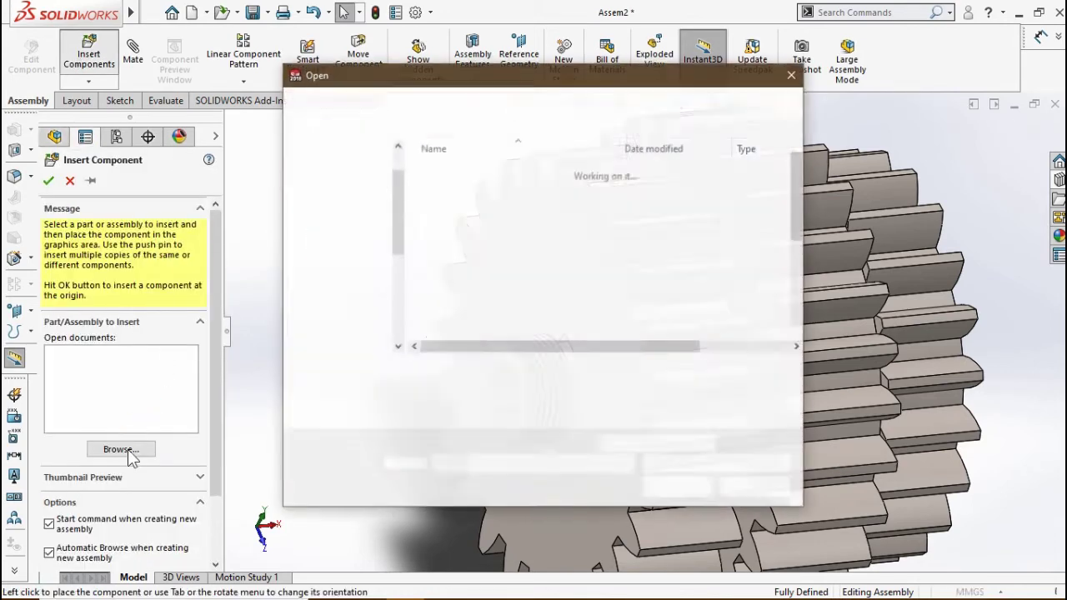
{"action": "left_click", "coordinate": [121, 449]}
{"action": "left_click", "coordinate": [487, 99]}
{"action": "double_click", "coordinate": [467, 222]}
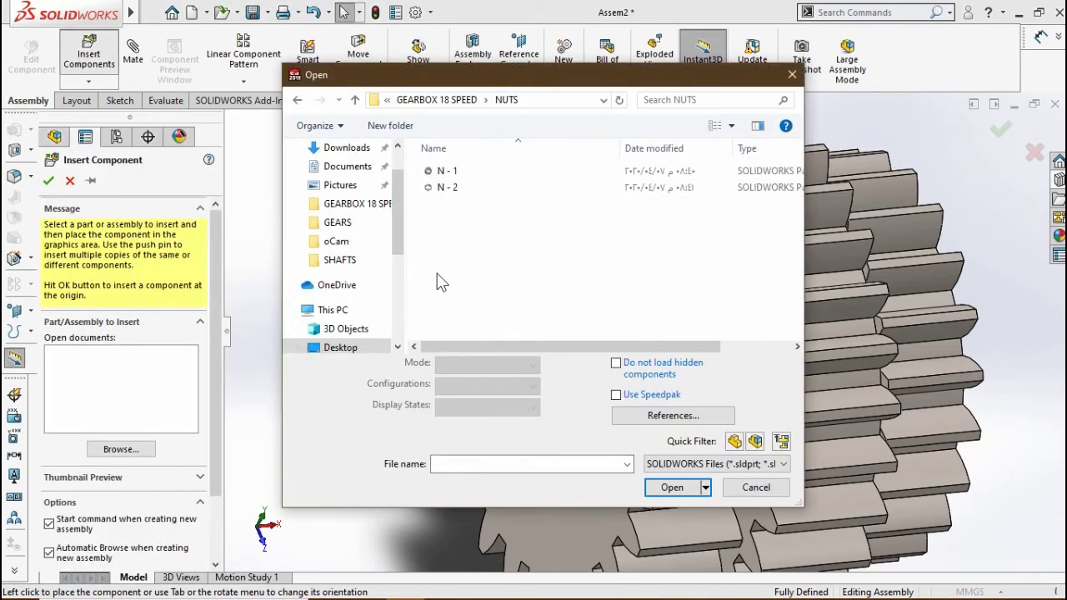
{"action": "left_click", "coordinate": [442, 187]}
{"action": "left_click", "coordinate": [670, 464]}
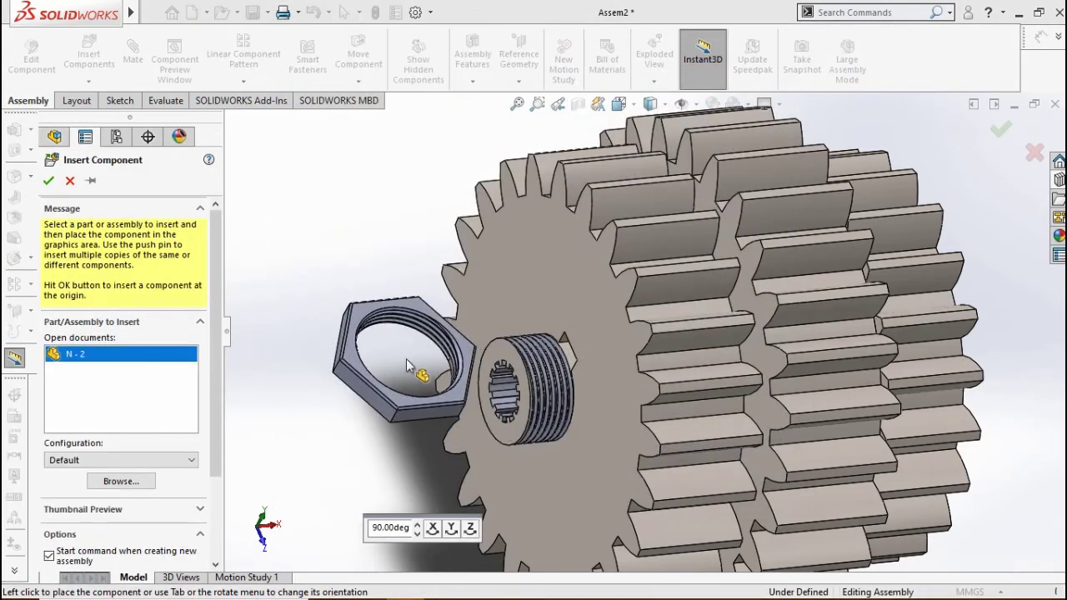
{"action": "left_click", "coordinate": [398, 358]}
Mate the nut's inner edge concentric with the pinion's threaded edge.
{"action": "scroll", "coordinate": [358, 342], "scroll_direction": "down", "scroll_amount": 5}
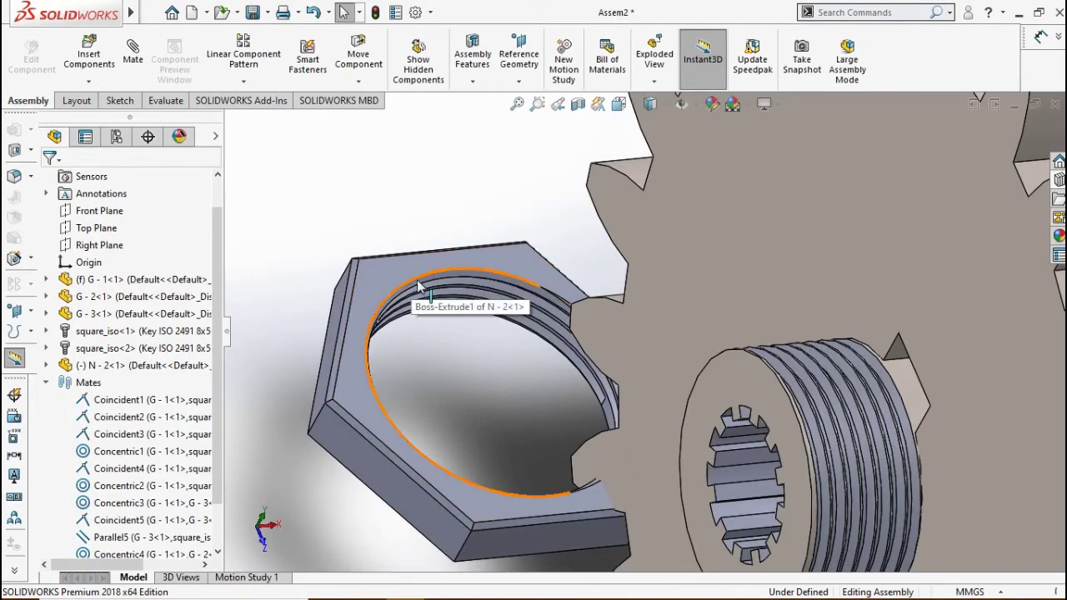
{"action": "left_click", "coordinate": [402, 290]}
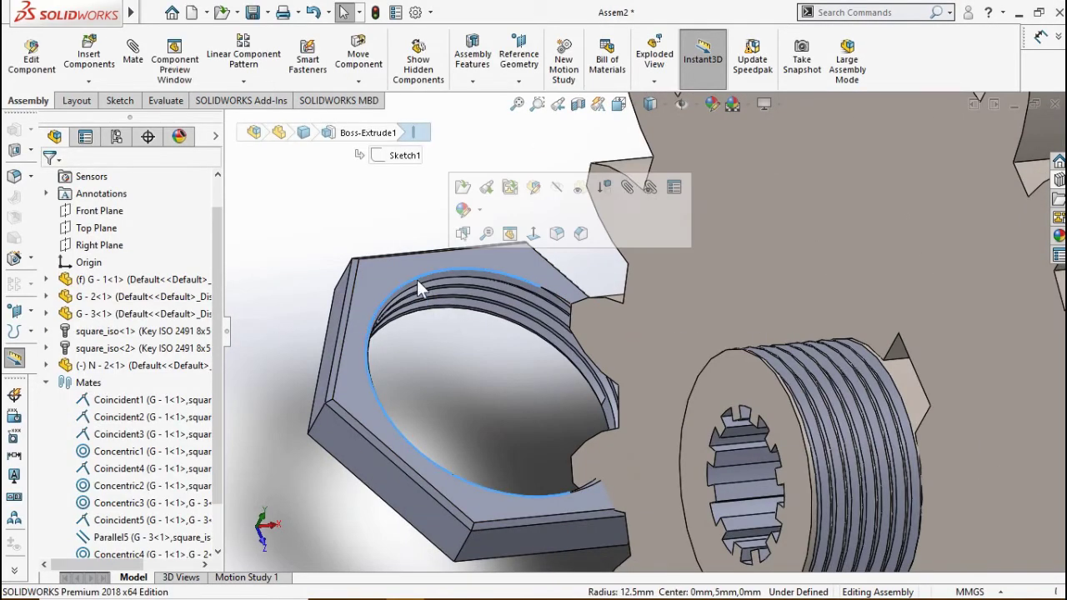
{"action": "left_click", "coordinate": [760, 359], "text": "ctrl"}
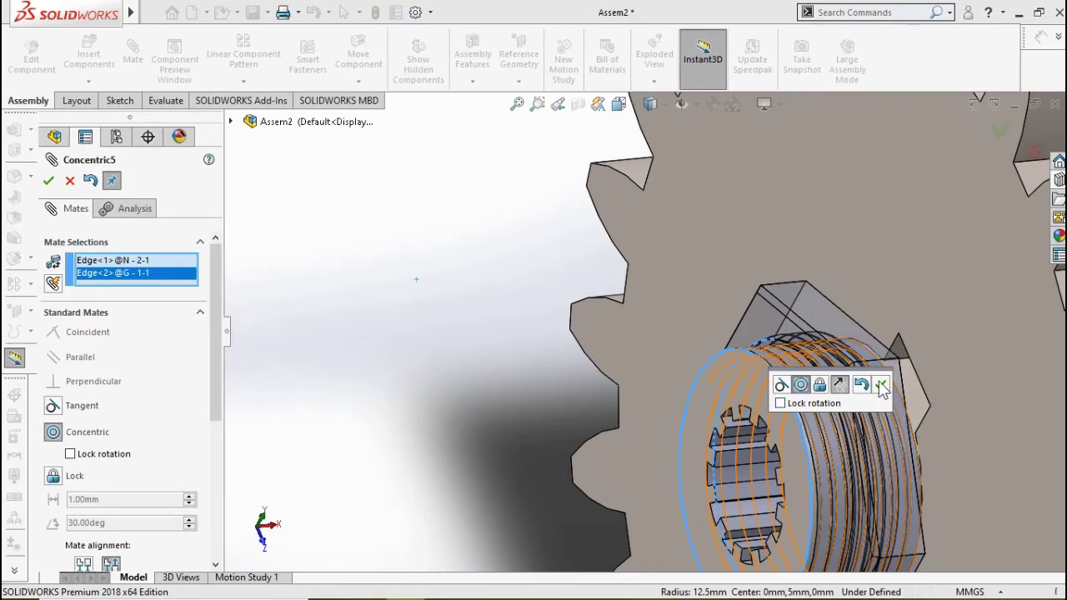
{"action": "left_click", "coordinate": [881, 385]}
Mate the nut face coincident with the gear face.
{"action": "mouse_move", "coordinate": [881, 392]}
{"action": "middle_mouse_down"}
{"action": "mouse_move", "coordinate": [934, 432]}
{"action": "mouse_move", "coordinate": [950, 400]}
{"action": "middle_mouse_up"}
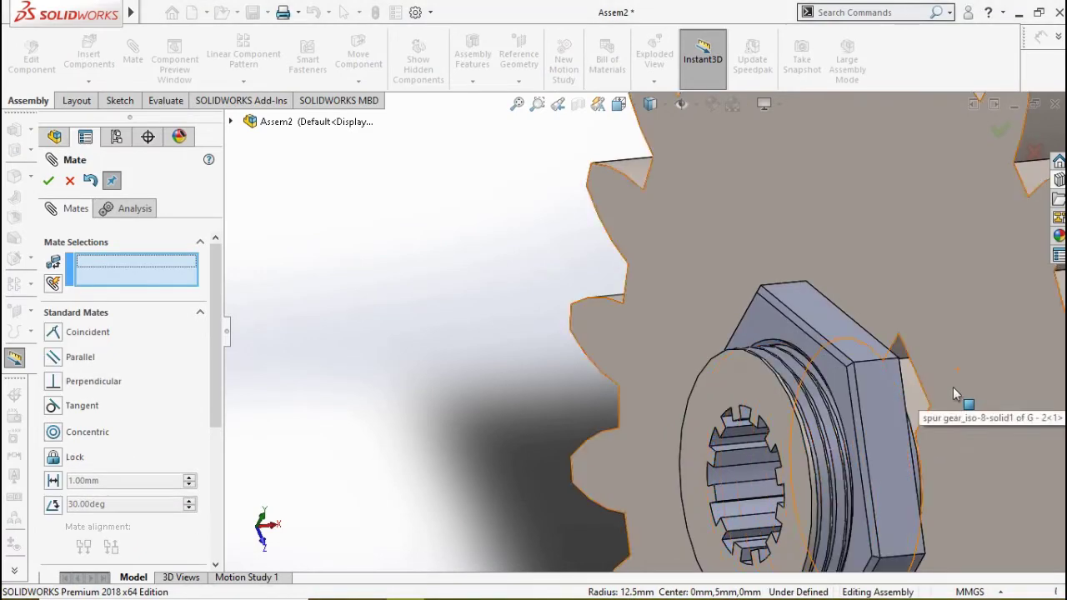
{"action": "left_click", "coordinate": [912, 396]}
{"action": "left_click", "coordinate": [888, 334]}
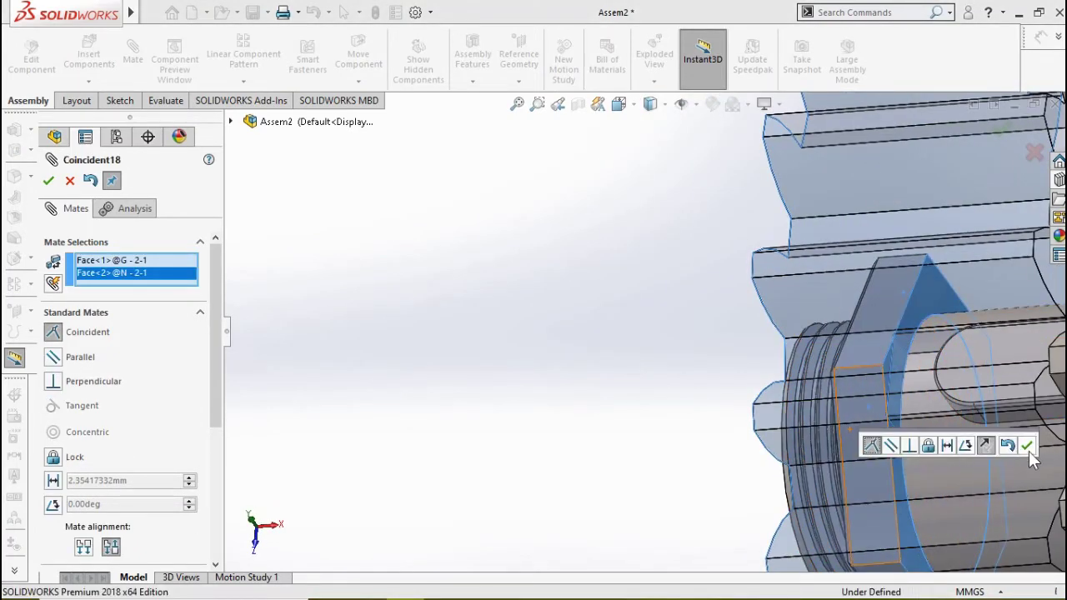
{"action": "left_click", "coordinate": [1019, 440]}
Add a parallel mate squaring a hex nut flat to a gear edge.
{"action": "middle_click_drag", "start_coordinate": [697, 433], "coordinate": [695, 386]}
{"action": "key", "text": "Escape"}
{"action": "left_click", "coordinate": [671, 396]}
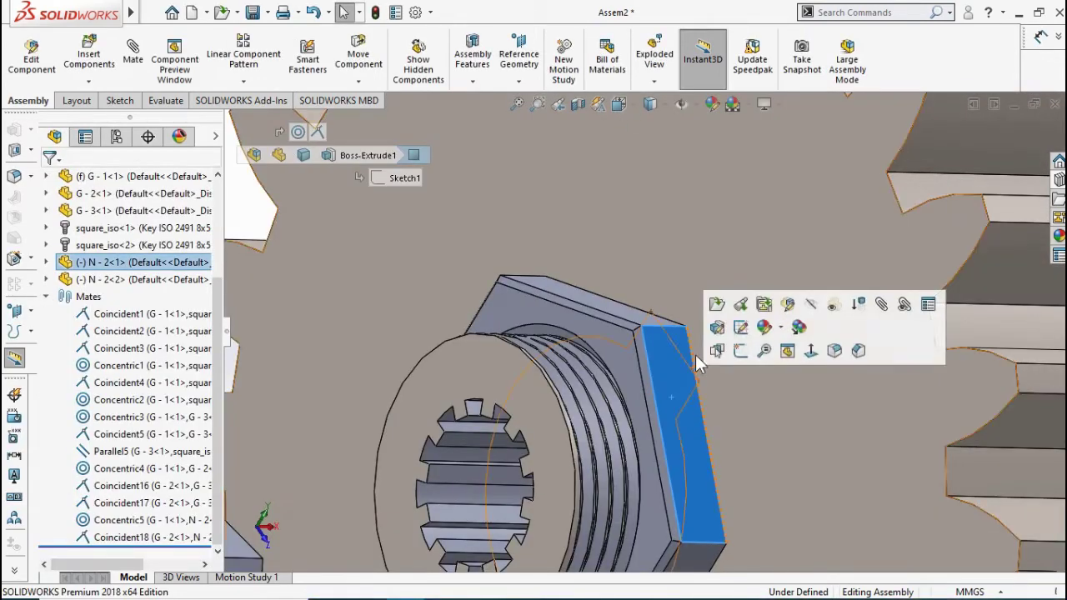
{"action": "key", "text": "m"}
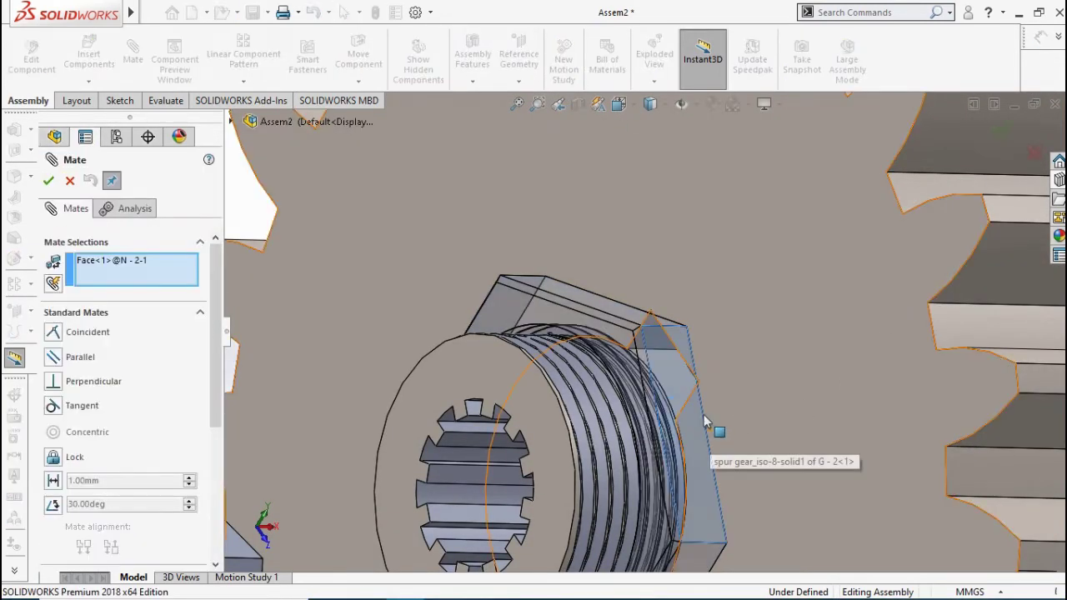
{"action": "left_click", "coordinate": [648, 319]}
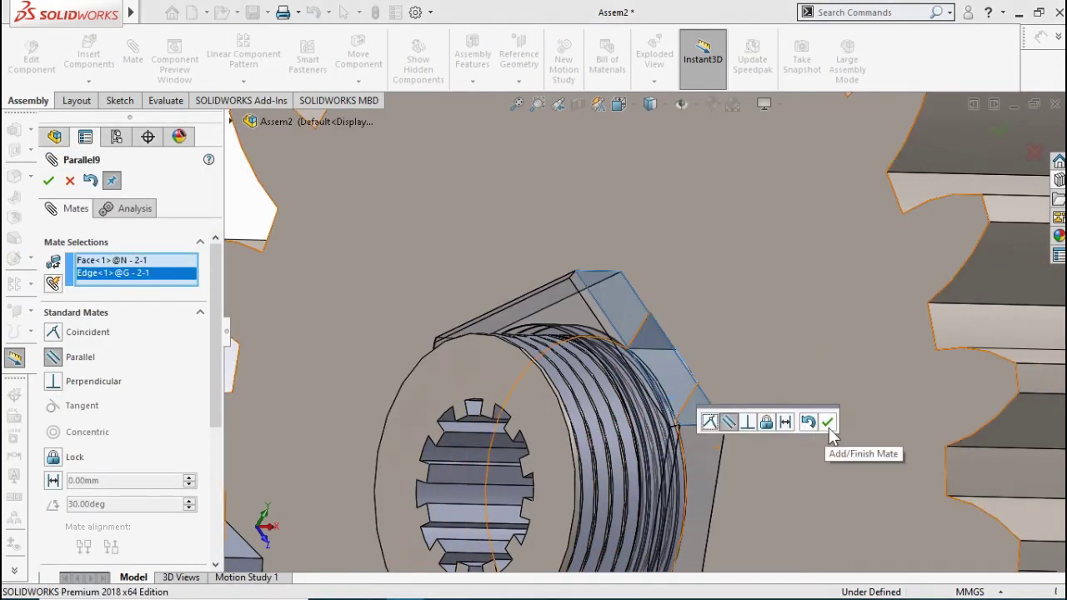
{"action": "left_click", "coordinate": [829, 423]}
{"action": "left_click", "coordinate": [69, 180]}
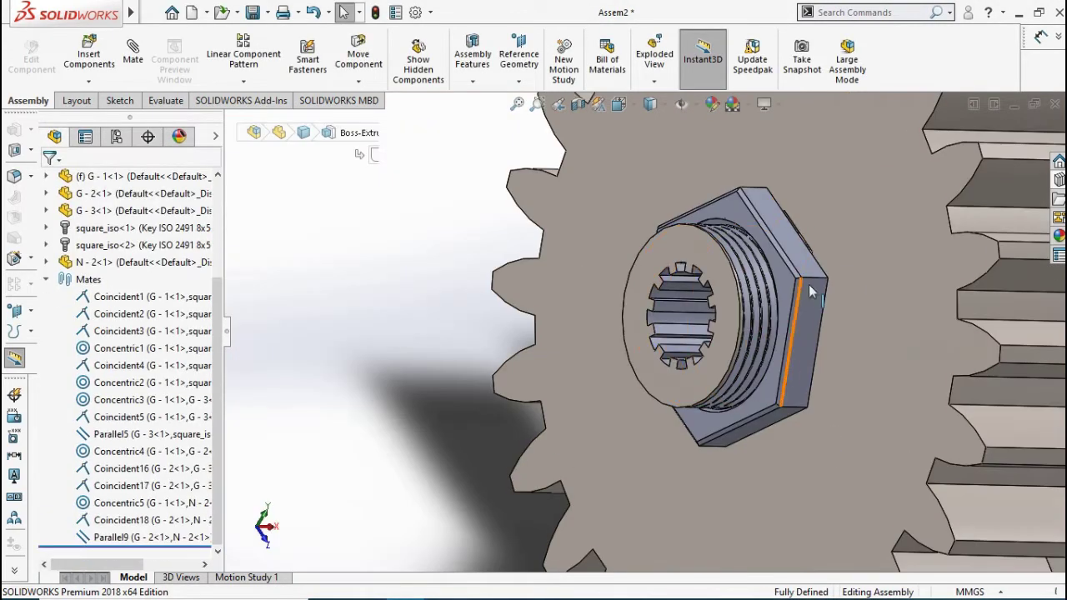
Copy the N-2 nut and mate it concentric with the pinion.
{"action": "left_click_drag", "start_coordinate": [777, 226], "coordinate": [476, 305], "text": "ctrl"}
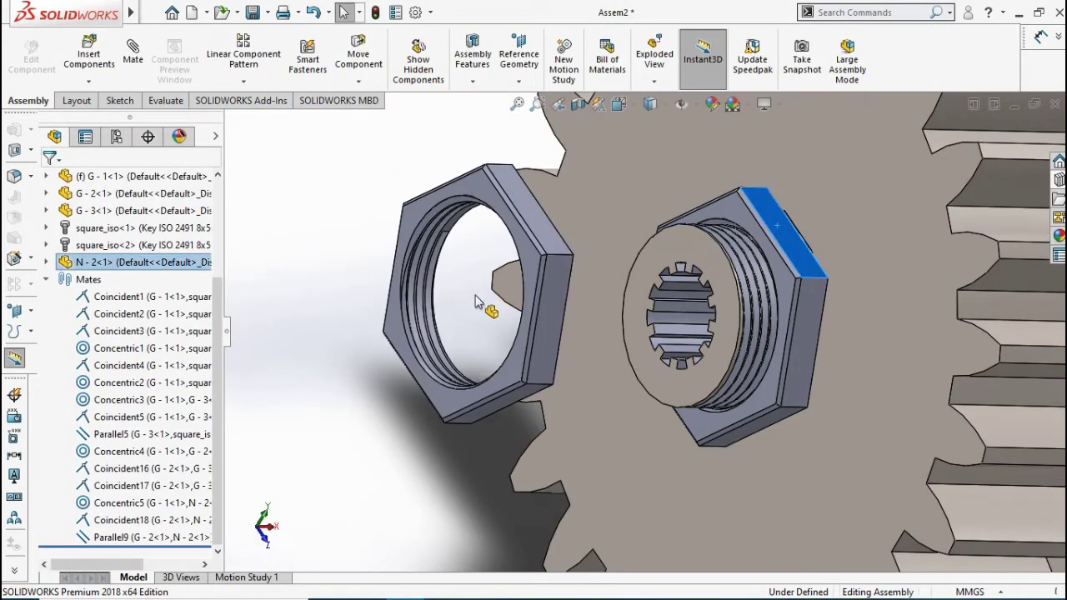
{"action": "left_click", "coordinate": [421, 372]}
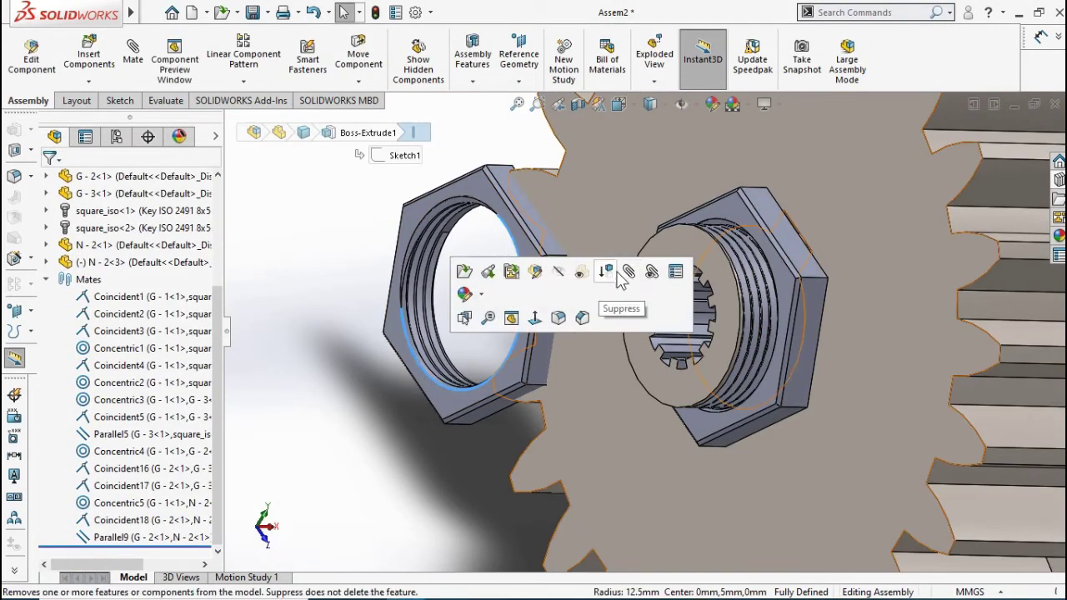
{"action": "left_click", "coordinate": [659, 401]}
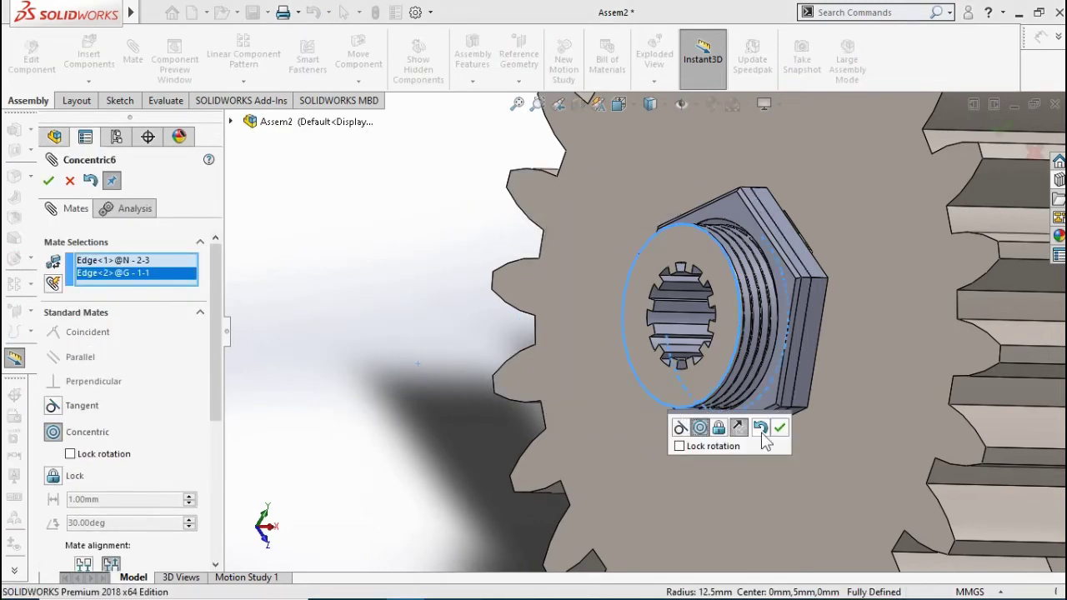
{"action": "left_click", "coordinate": [779, 428]}
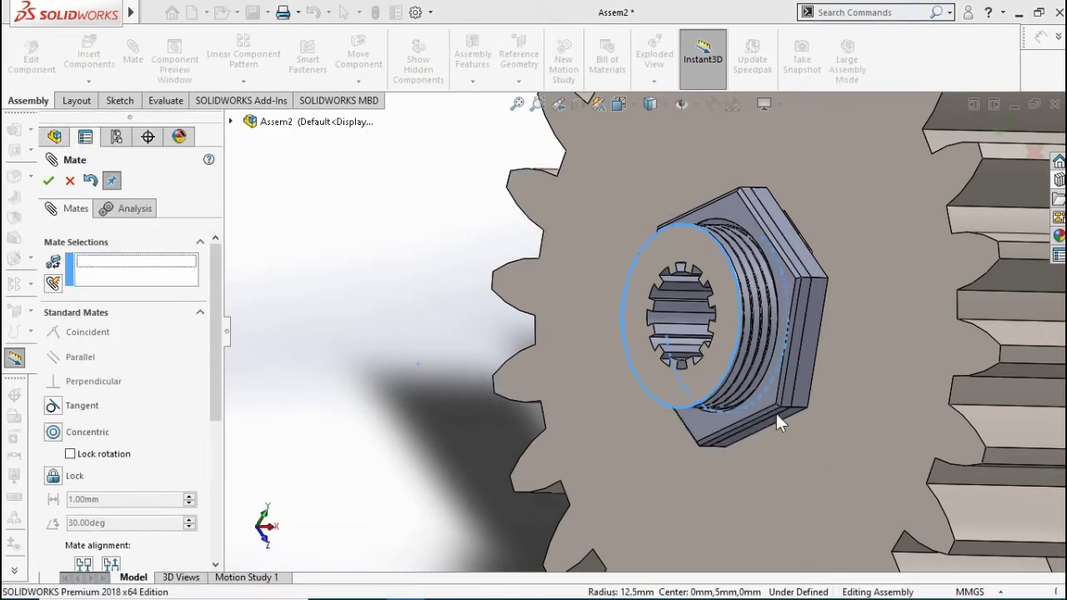
{"action": "left_click", "coordinate": [70, 180]}
Mate the second nut's face coincident with the first nut's outer face.
{"action": "left_click_drag", "start_coordinate": [808, 353], "coordinate": [648, 366]}
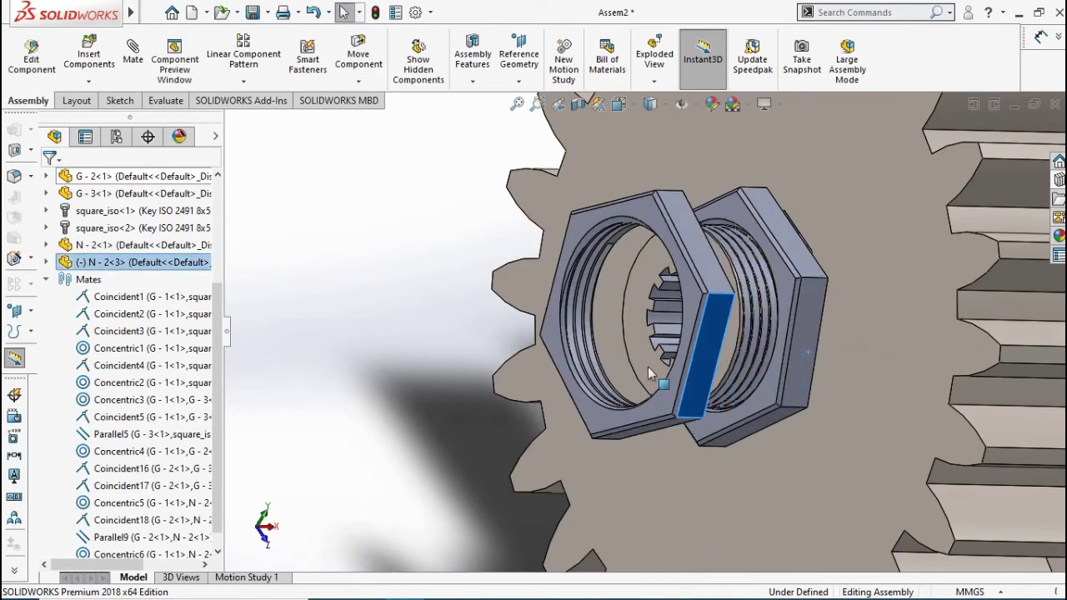
{"action": "left_click", "coordinate": [787, 280]}
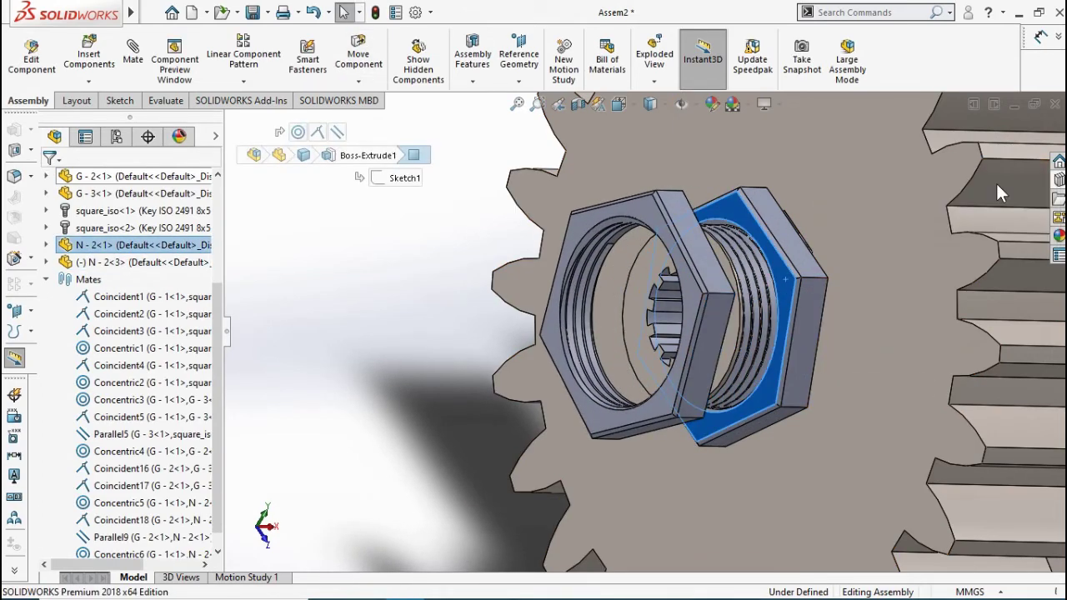
{"action": "key", "text": "m"}
{"action": "key", "text": "ctrl+1"}
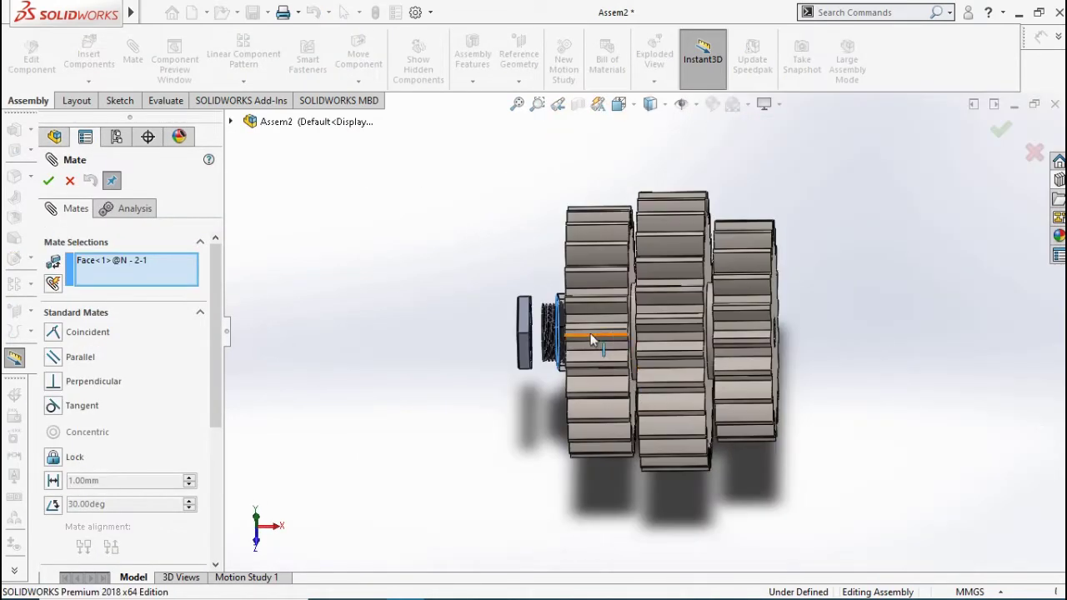
{"action": "scroll", "coordinate": [527, 360], "scroll_direction": "up", "scroll_amount": 5}
{"action": "left_click", "coordinate": [527, 360]}
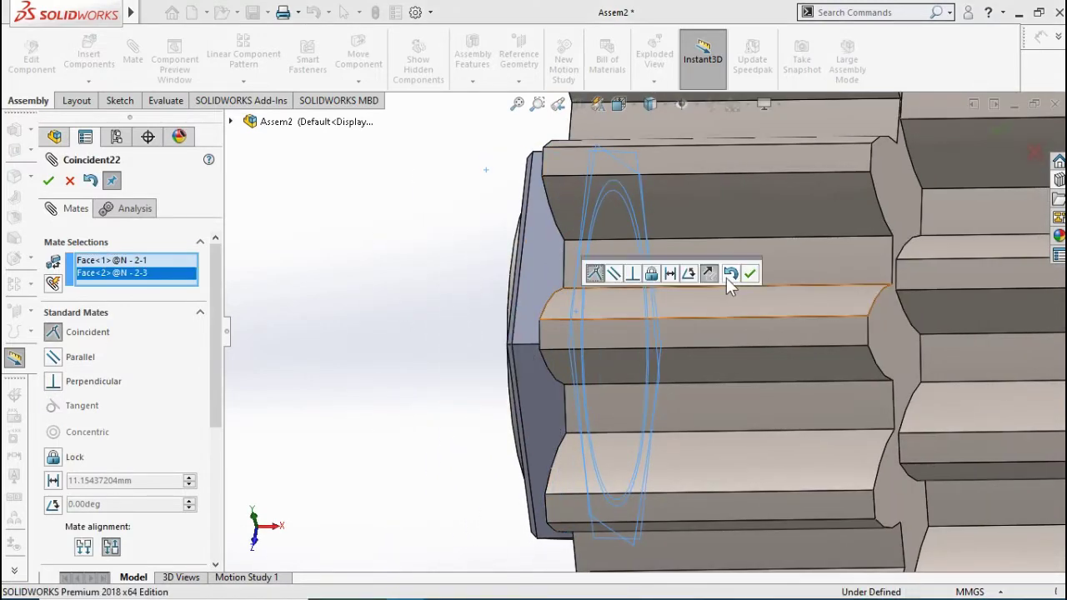
{"action": "key", "text": "Return"}
Align the flats of the two nuts and view the assembly face-on from the left.
{"action": "middle_click_drag", "start_coordinate": [441, 463], "coordinate": [467, 421]}
{"action": "left_click", "coordinate": [587, 227]}
{"action": "left_click", "coordinate": [638, 392]}
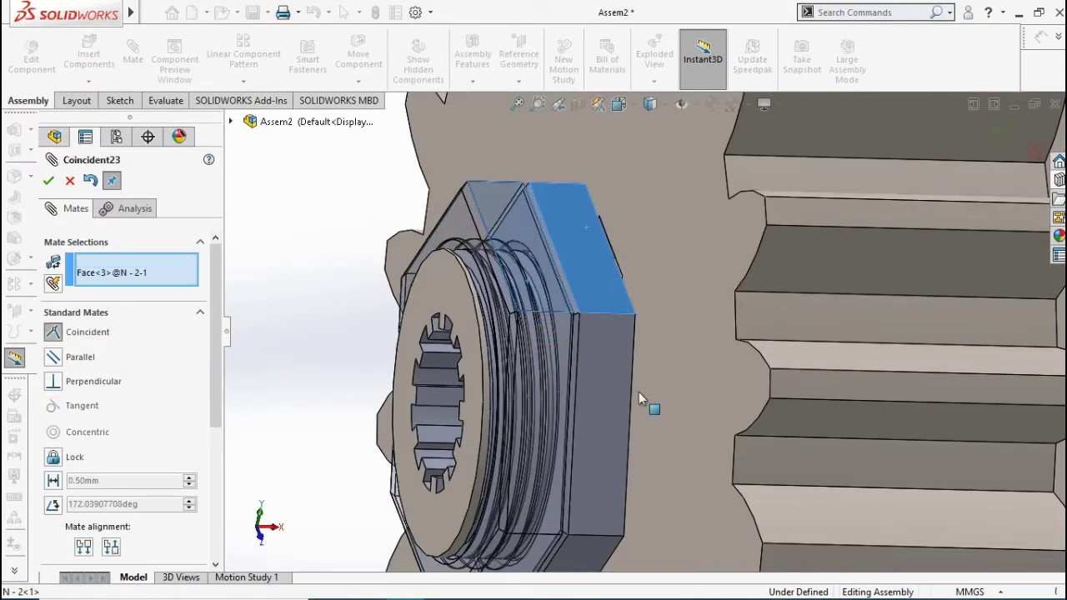
{"action": "left_click", "coordinate": [800, 410]}
{"action": "left_click", "coordinate": [69, 181]}
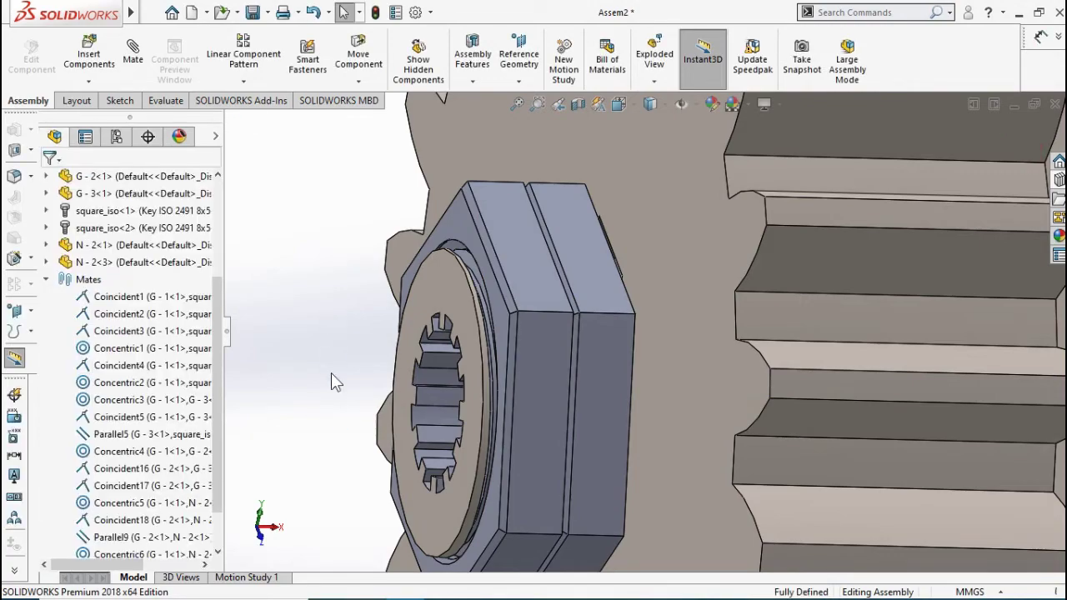
{"action": "key", "text": "ctrl+3"}
{"action": "key", "text": "ctrl+1"}
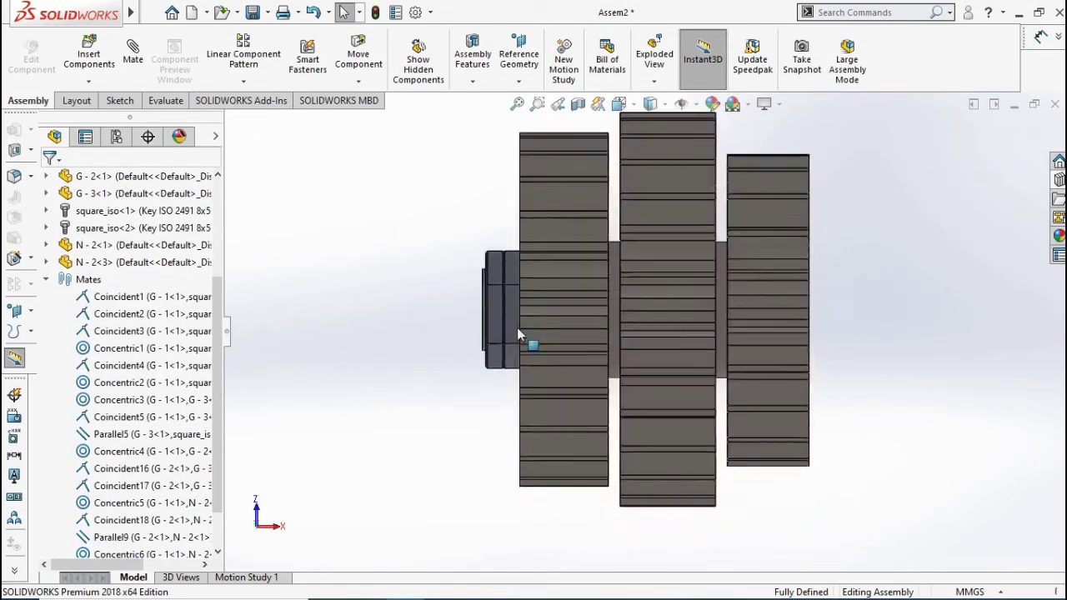
{"action": "key", "text": "ctrl+3"}
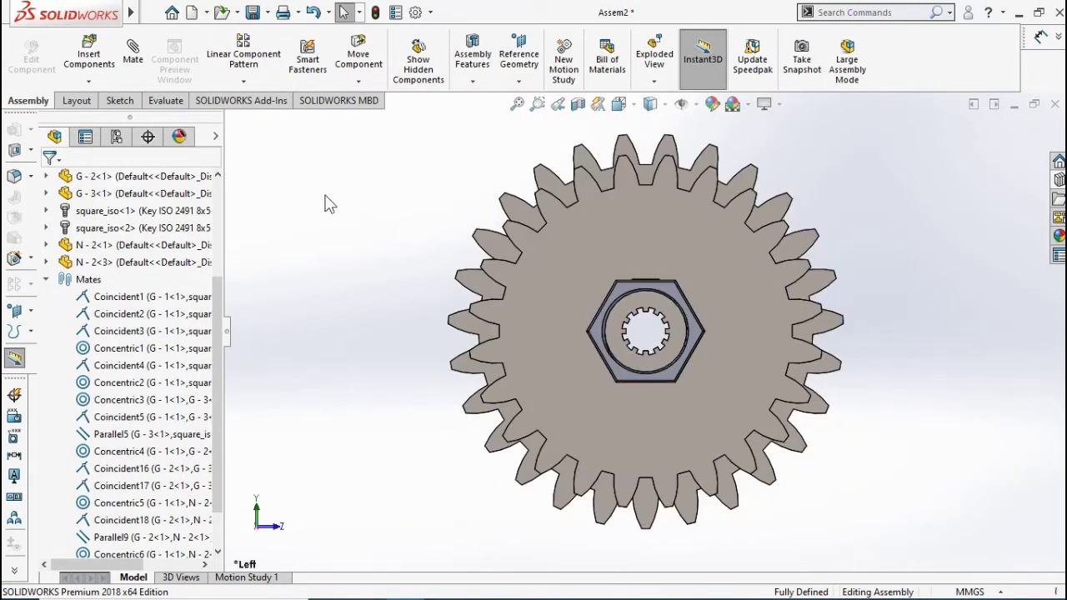
Save the gear assembly under a new '.G' name in the BLOCK GEAR folder, including modified components.
{"action": "left_click", "coordinate": [261, 15]}
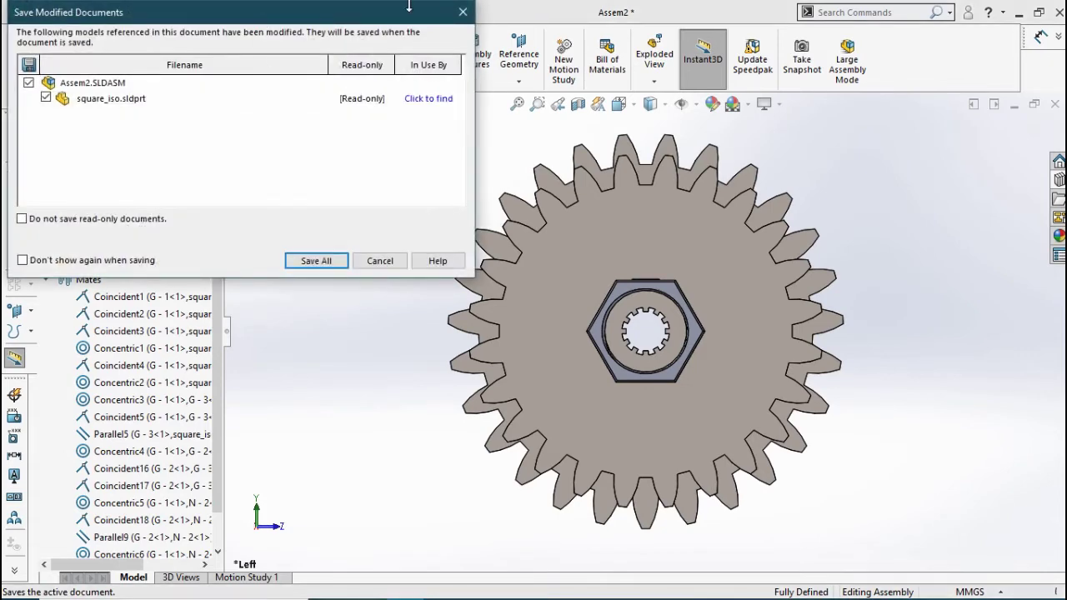
{"action": "left_click", "coordinate": [460, 10]}
{"action": "left_click", "coordinate": [269, 13]}
{"action": "left_click", "coordinate": [283, 48]}
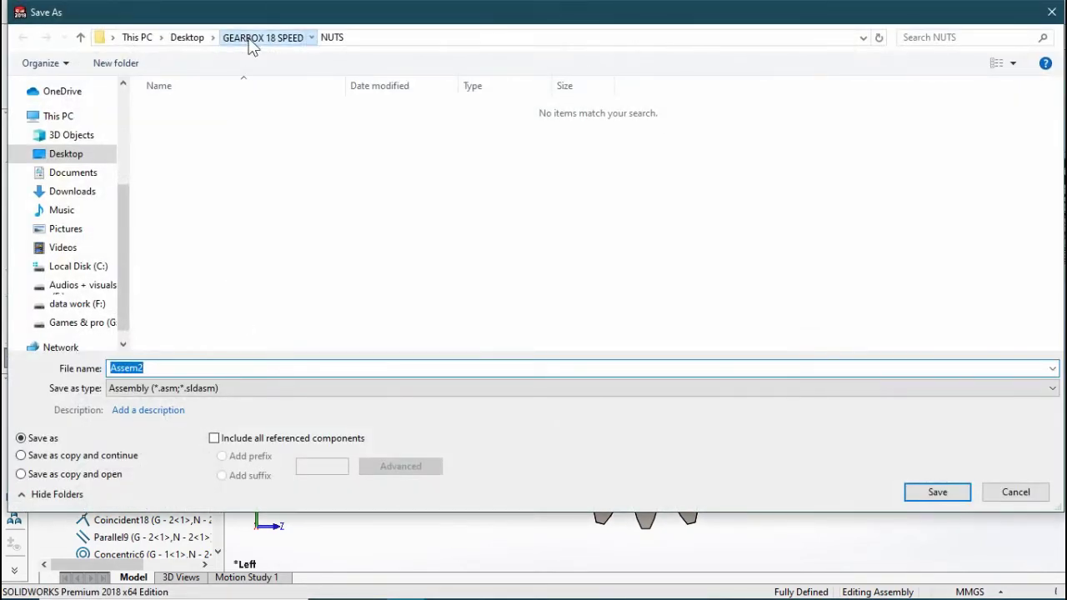
{"action": "left_click", "coordinate": [250, 46]}
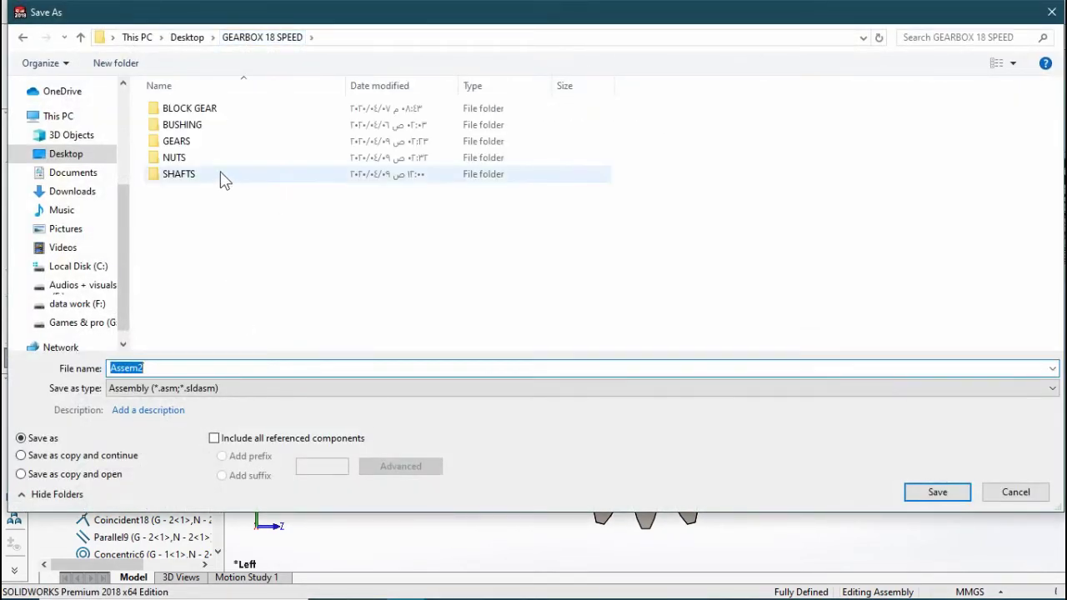
{"action": "double_click", "coordinate": [194, 110]}
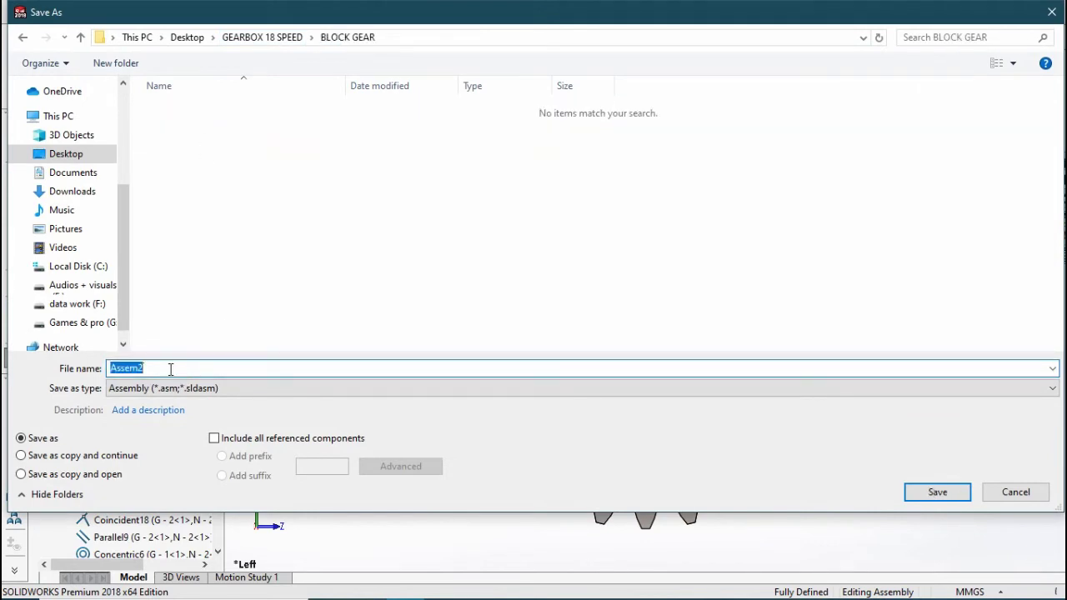
{"action": "type", "text": "B.G - 1"}
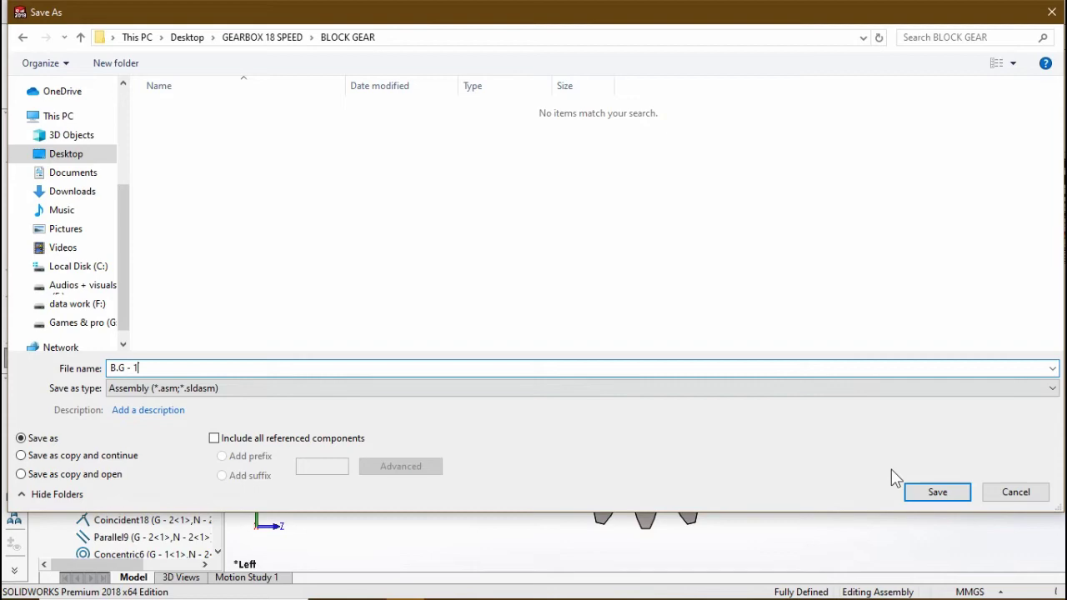
{"action": "left_click", "coordinate": [931, 492]}
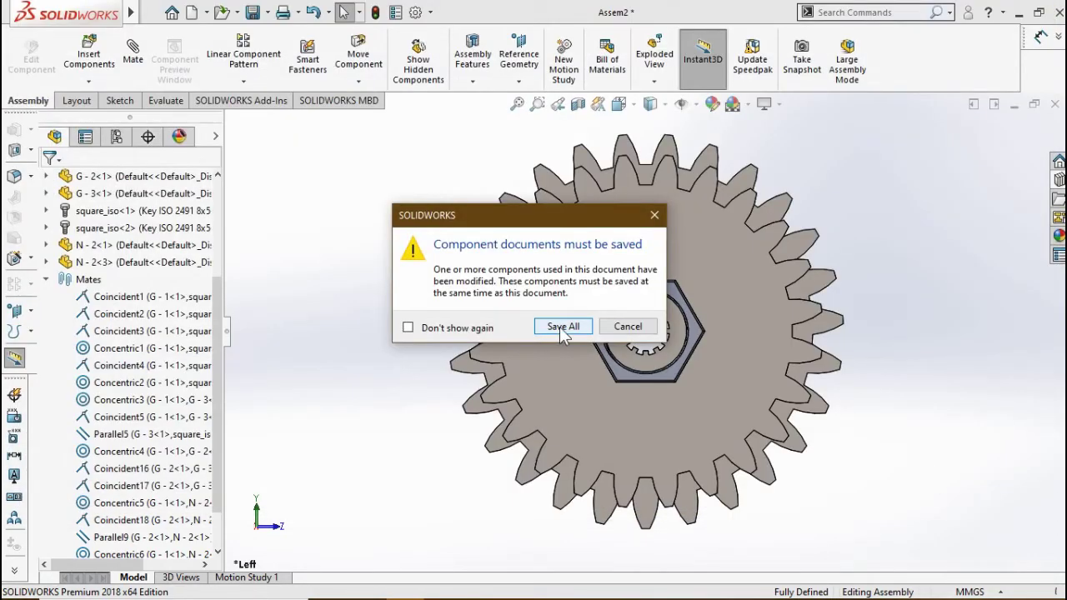
{"action": "left_click", "coordinate": [550, 327]}
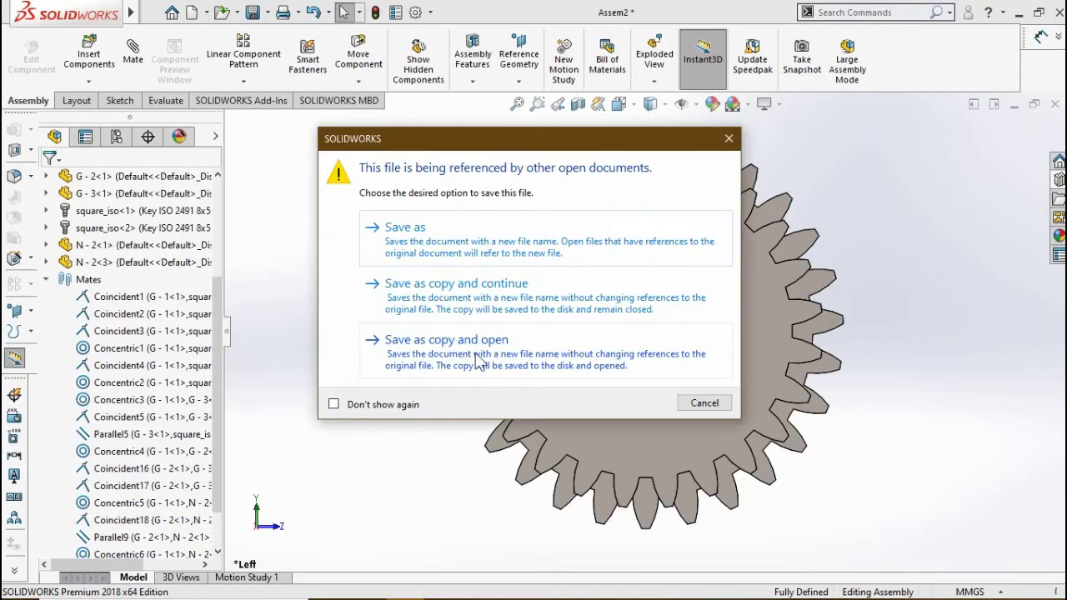
Save the square_iso key part as a copy in a new KEYS folder inside GEARBOX 18 SPEED.
{"action": "left_click", "coordinate": [493, 234]}
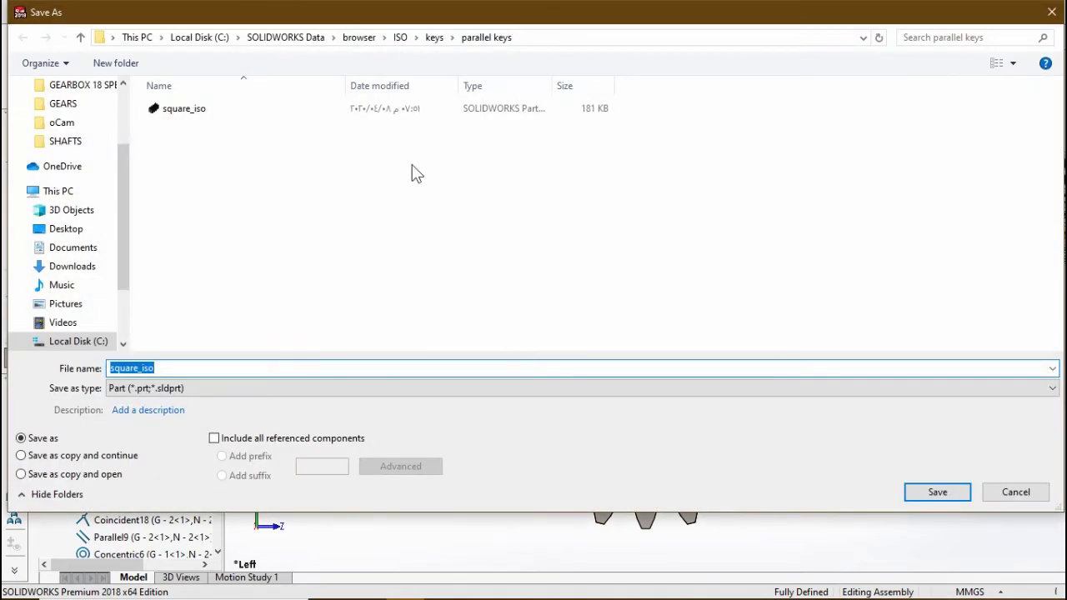
{"action": "left_click", "coordinate": [81, 84]}
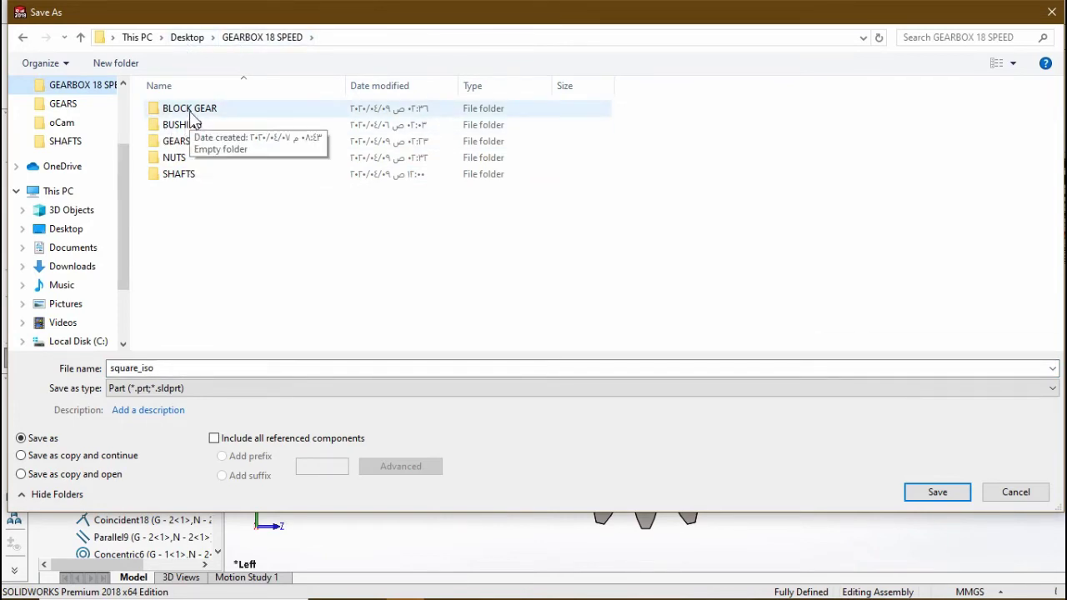
{"action": "right_click", "coordinate": [364, 319]}
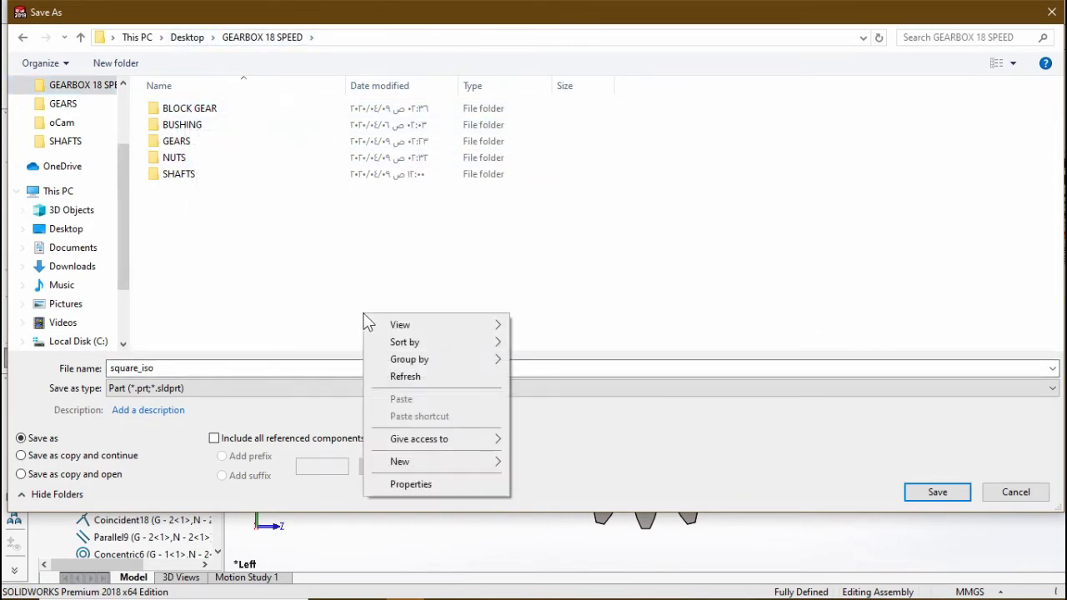
{"action": "mouse_move", "coordinate": [399, 460]}
{"action": "left_click", "coordinate": [561, 284]}
{"action": "type", "text": "KEYS"}
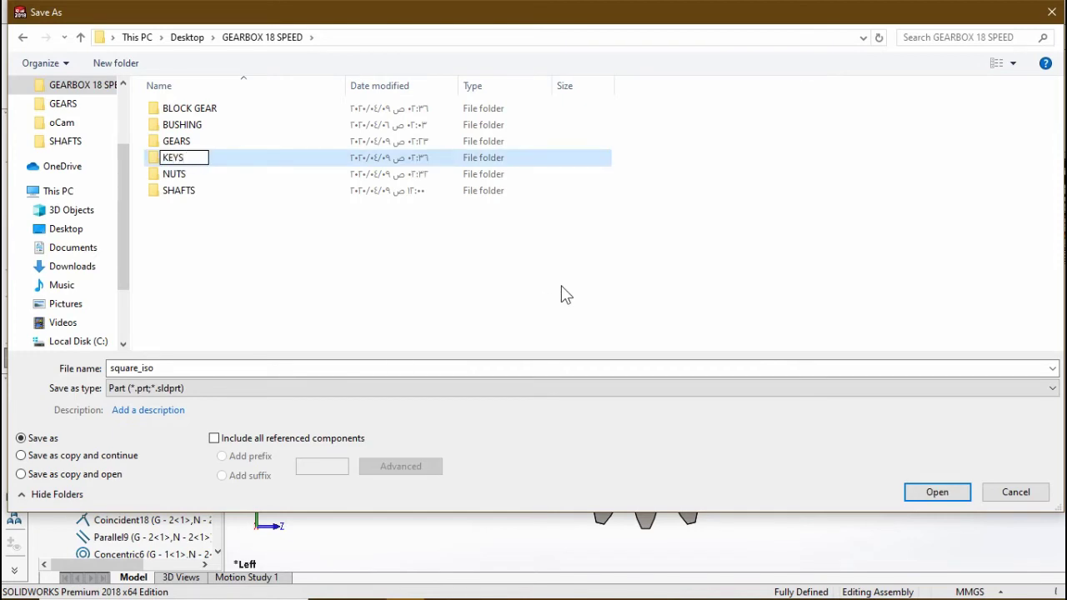
{"action": "left_click", "coordinate": [561, 287]}
{"action": "double_click", "coordinate": [198, 161]}
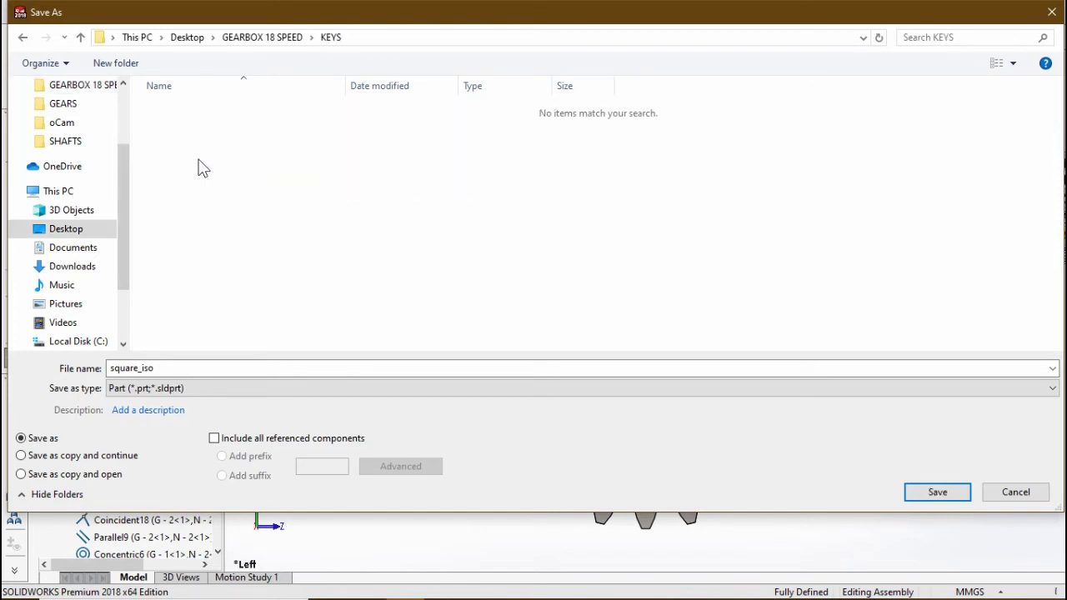
{"action": "left_click", "coordinate": [936, 492]}
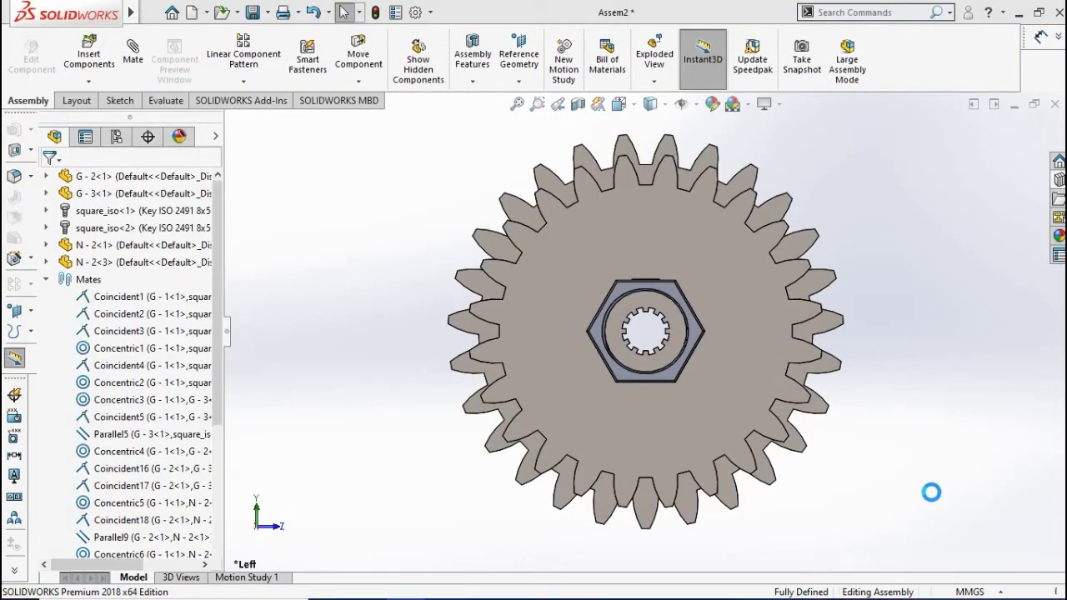
Close the finished assembly and start Assem3 with gear G-18 fixed and G-19 placed beside it.
{"action": "left_click", "coordinate": [1055, 105]}
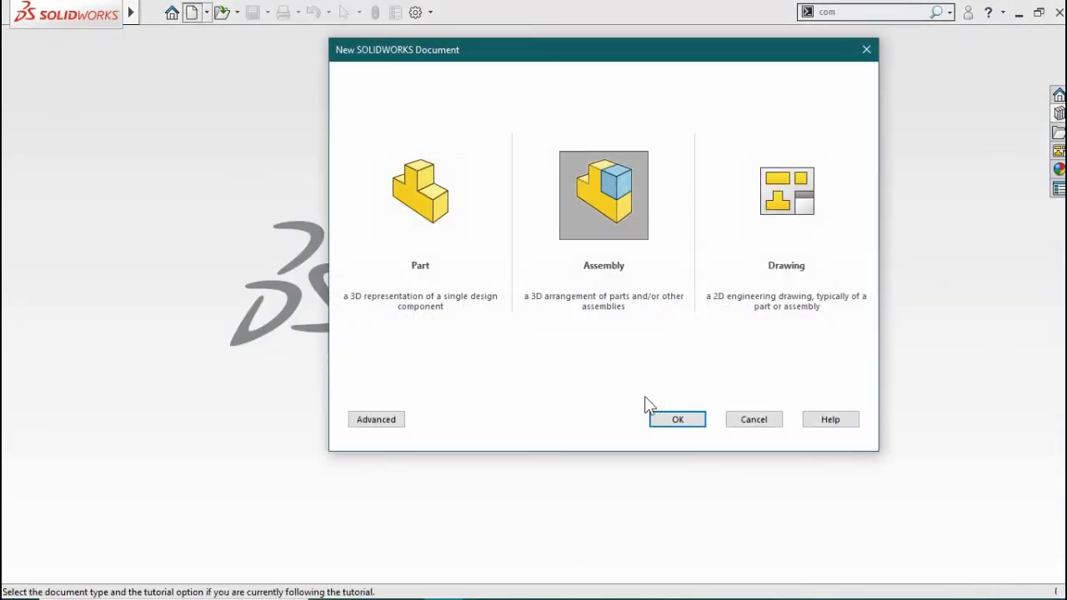
{"action": "left_click", "coordinate": [675, 420]}
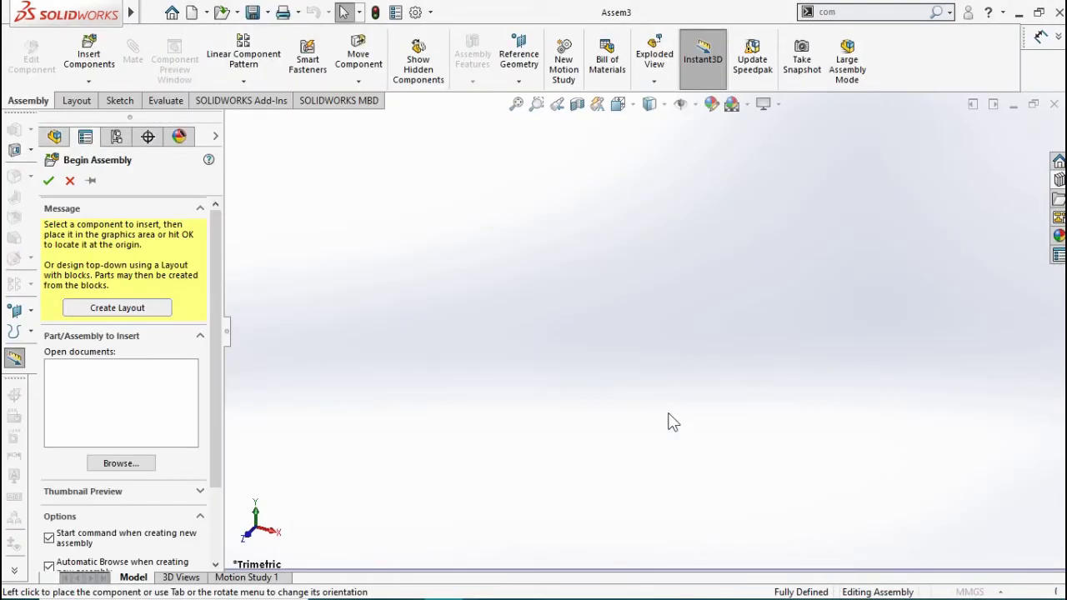
{"action": "scroll", "coordinate": [475, 317], "scroll_direction": "down", "scroll_amount": 3}
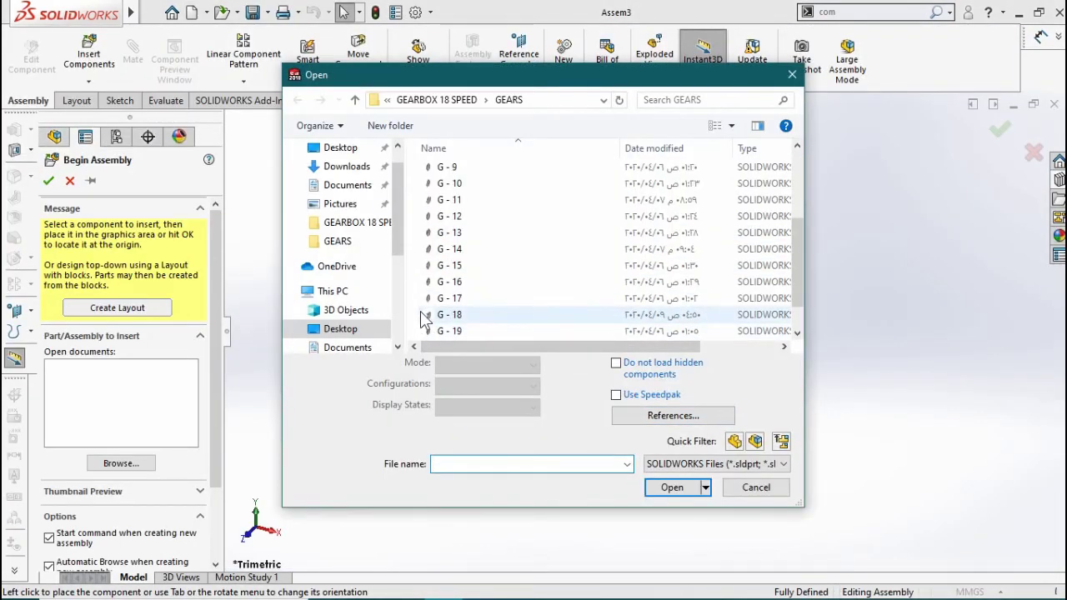
{"action": "left_click", "coordinate": [429, 315]}
{"action": "left_click", "coordinate": [437, 331], "text": "shift"}
{"action": "left_click", "coordinate": [658, 486]}
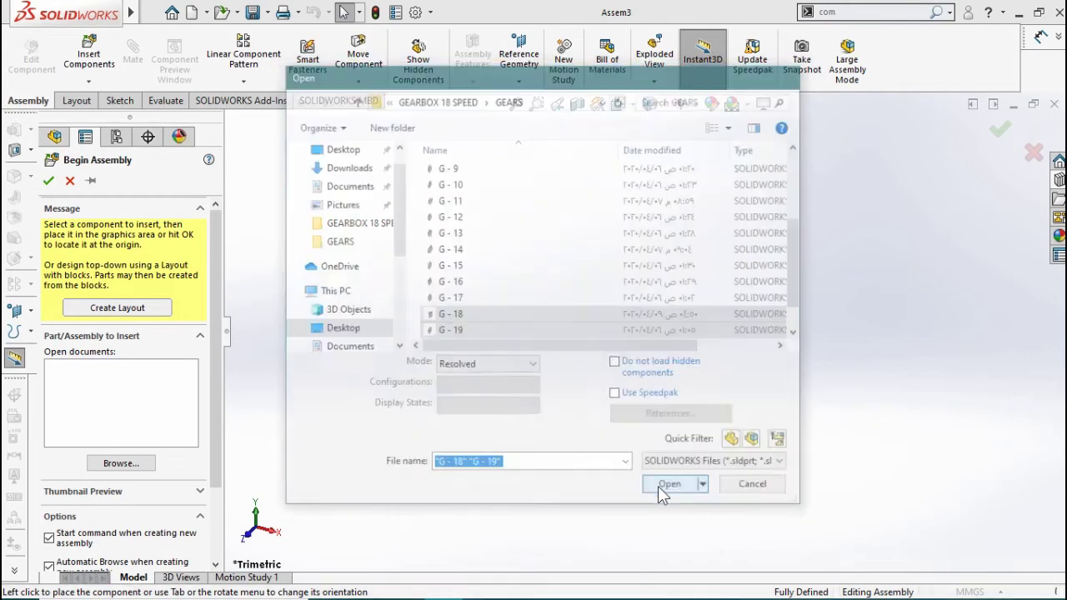
{"action": "left_click", "coordinate": [658, 494]}
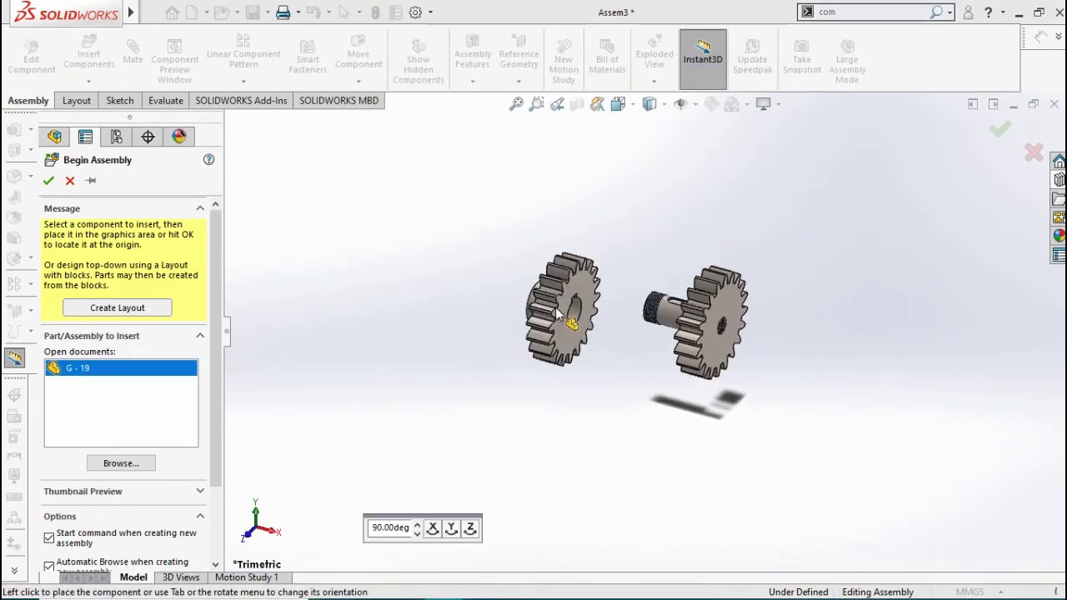
{"action": "left_click", "coordinate": [578, 426]}
Make the G-19 pinion shaft concentric with the G-18 gear bore.
{"action": "key", "text": "f"}
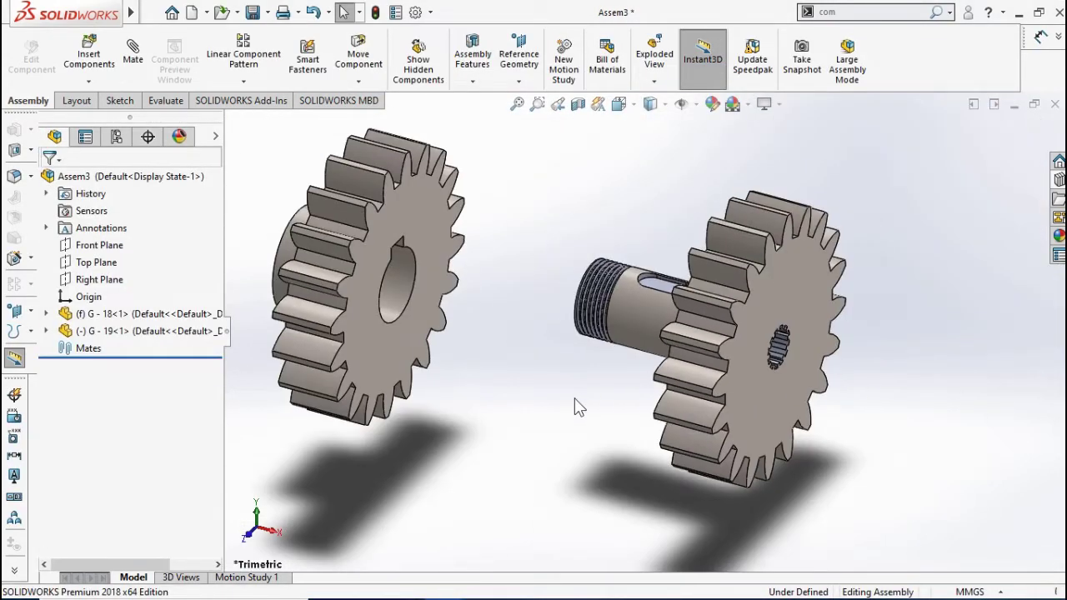
{"action": "left_click", "coordinate": [399, 307]}
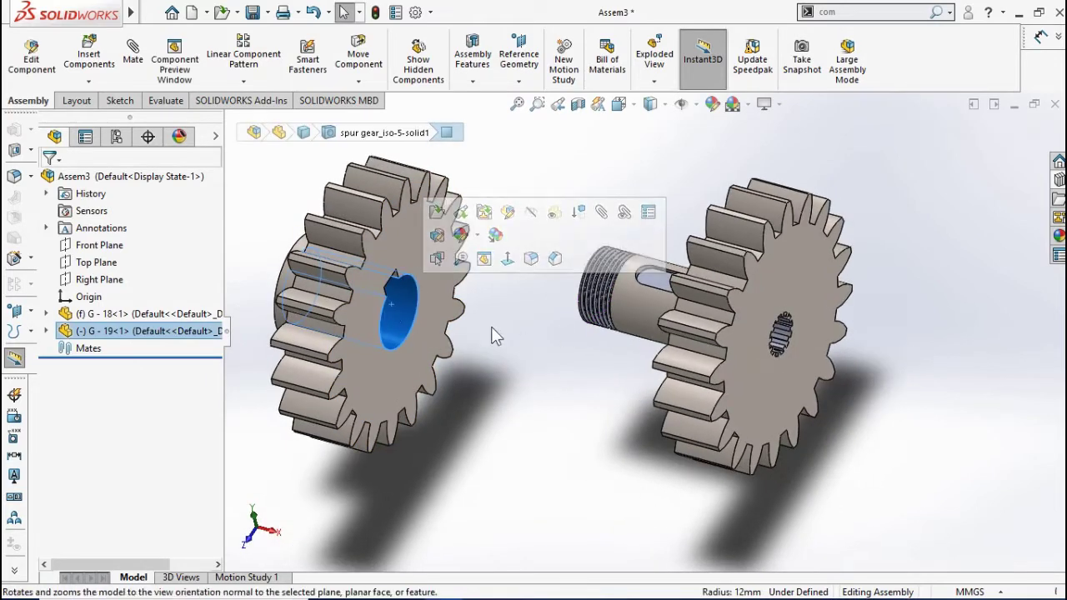
{"action": "left_click", "coordinate": [637, 327]}
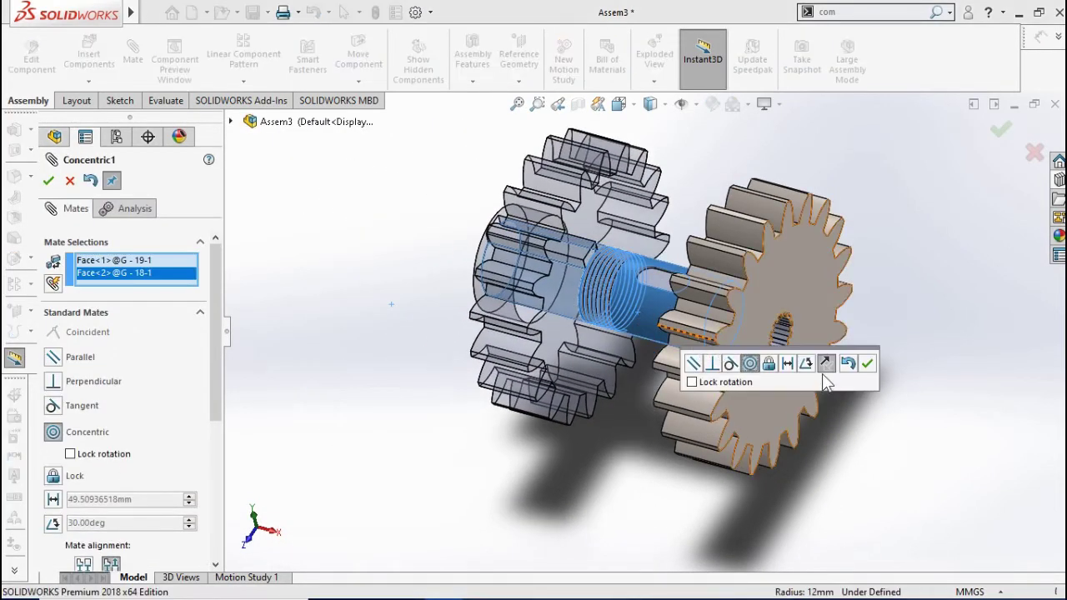
{"action": "key", "text": "Return"}
Add a coincident mate between the shaft's keyway slot face and the gear face.
{"action": "left_click_drag", "start_coordinate": [654, 319], "coordinate": [624, 463]}
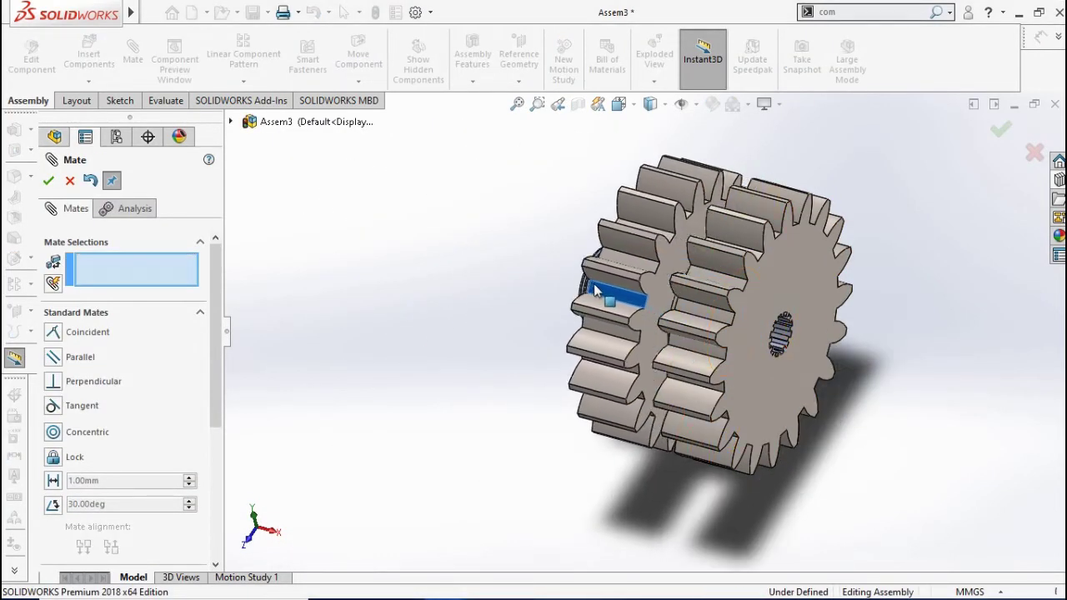
{"action": "middle_click_drag", "start_coordinate": [624, 464], "coordinate": [674, 370]}
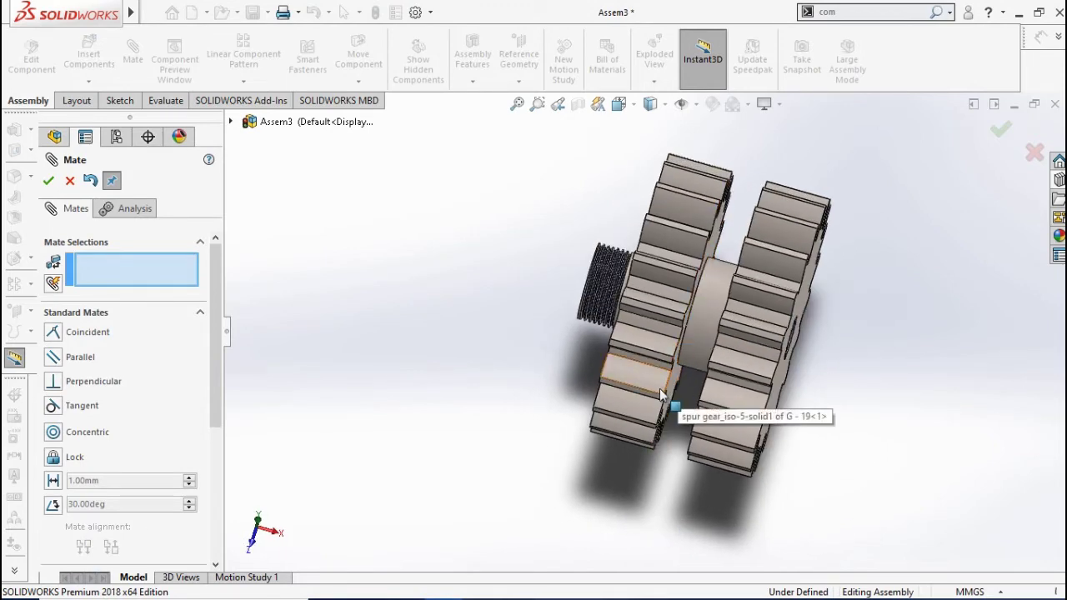
{"action": "right_click_drag", "start_coordinate": [660, 389], "coordinate": [604, 448]}
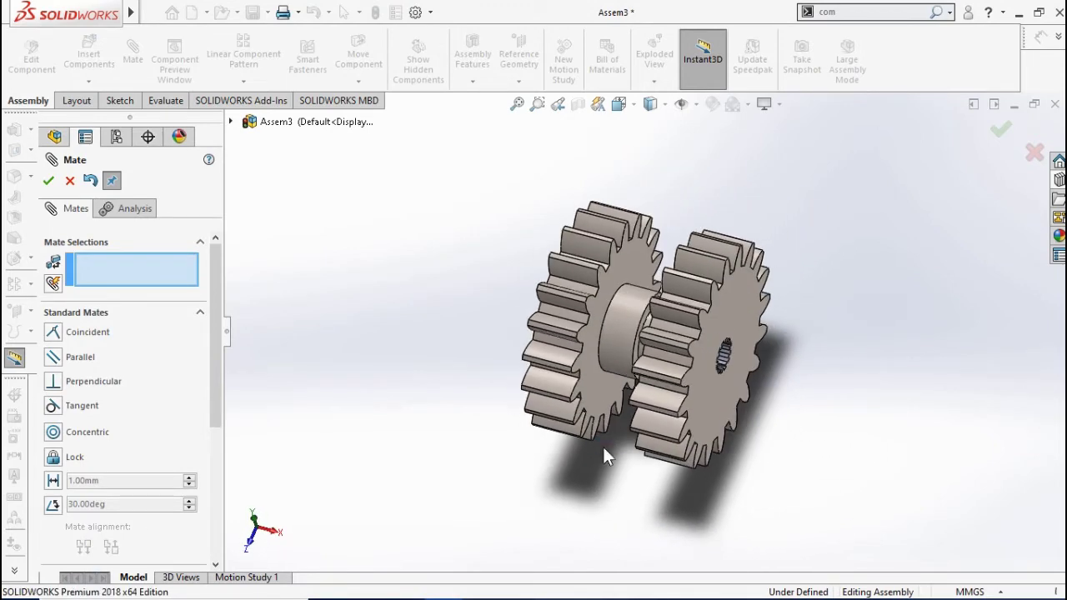
{"action": "scroll", "coordinate": [602, 444], "scroll_direction": "down", "scroll_amount": 5}
{"action": "left_click", "coordinate": [527, 325]}
{"action": "scroll", "coordinate": [538, 350], "scroll_direction": "down", "scroll_amount": 2}
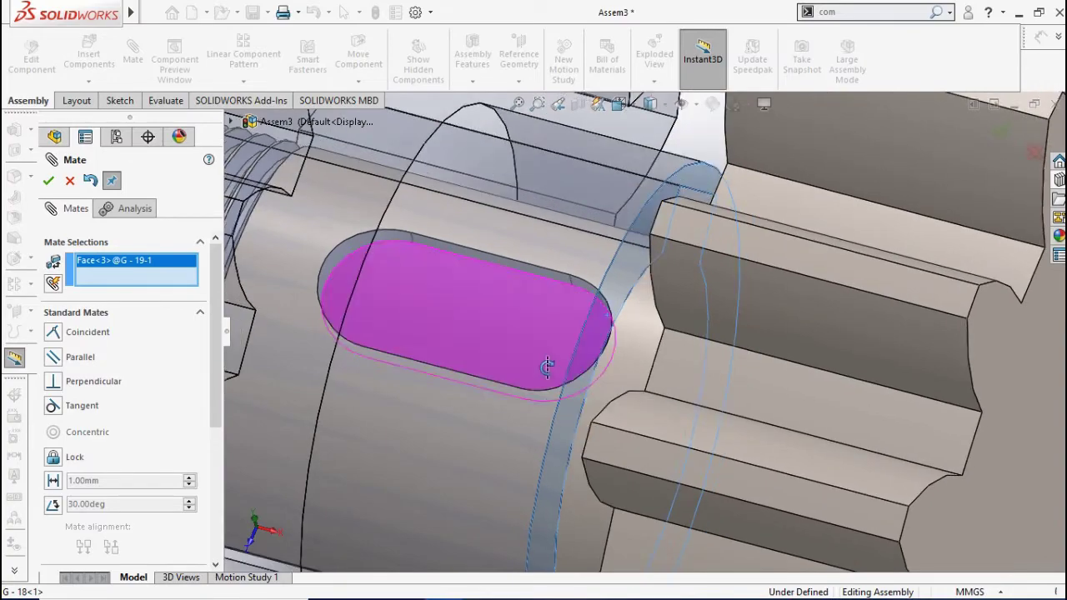
{"action": "scroll", "coordinate": [547, 367], "scroll_direction": "up", "scroll_amount": 5}
{"action": "left_click", "coordinate": [688, 253]}
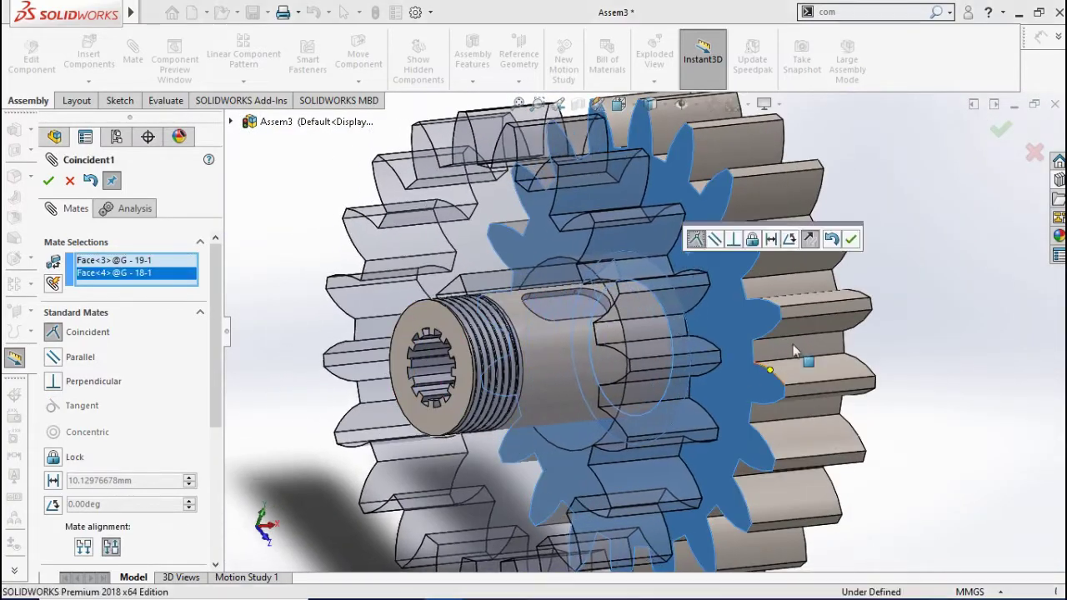
{"action": "left_click", "coordinate": [851, 240]}
Add a second coincident mate between the shaft hub face and the G-18 gear face.
{"action": "scroll", "coordinate": [600, 328], "scroll_direction": "down", "scroll_amount": 5}
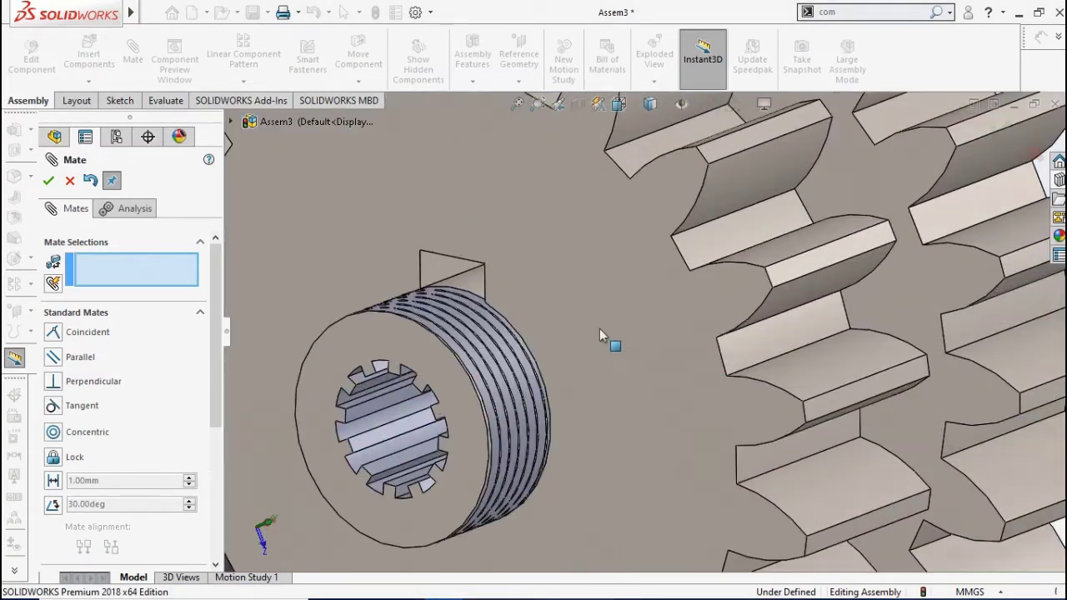
{"action": "left_click", "coordinate": [420, 253]}
{"action": "scroll", "coordinate": [611, 347], "scroll_direction": "up", "scroll_amount": 3}
{"action": "scroll", "coordinate": [594, 304], "scroll_direction": "up", "scroll_amount": 2}
{"action": "left_click", "coordinate": [594, 304]}
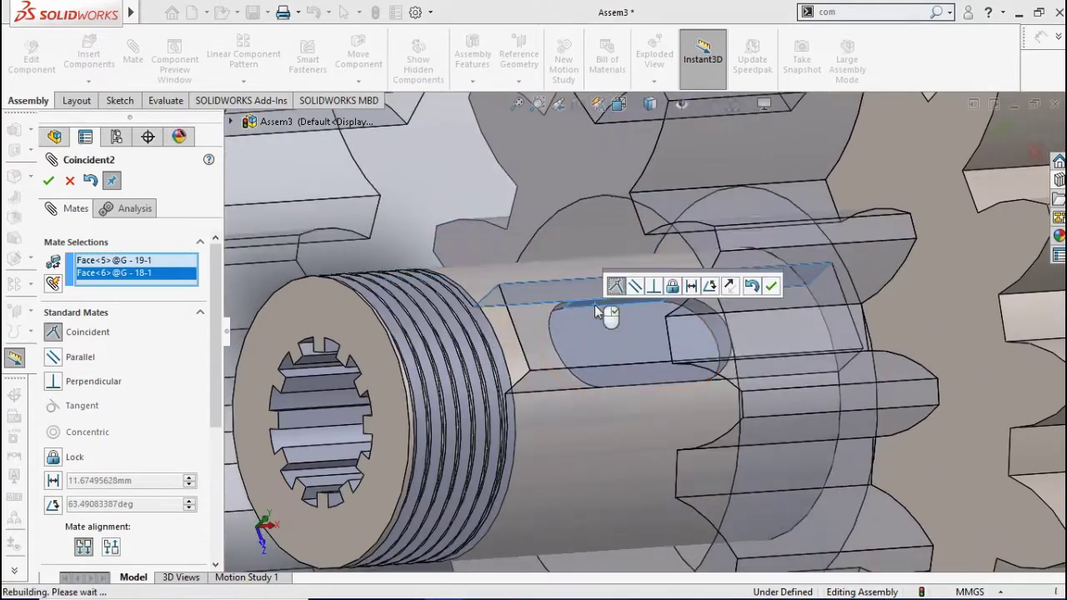
{"action": "left_click", "coordinate": [771, 286]}
{"action": "key", "text": "f"}
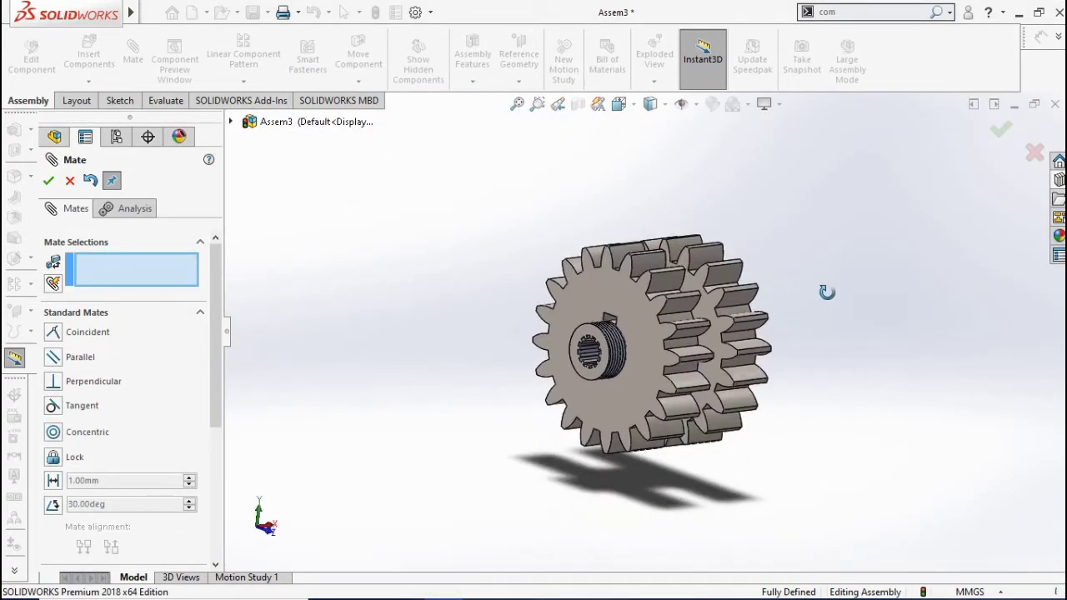
{"action": "left_click", "coordinate": [70, 180]}
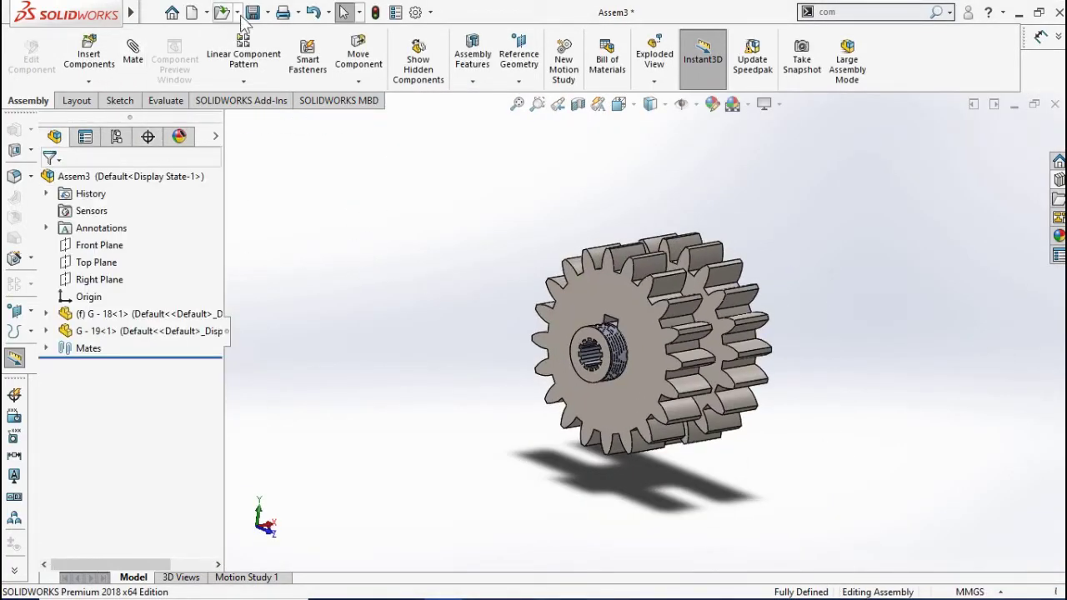
Insert the N - 2 hex nut and drop it beside the gears.
{"action": "left_click", "coordinate": [89, 55]}
{"action": "left_click", "coordinate": [531, 188]}
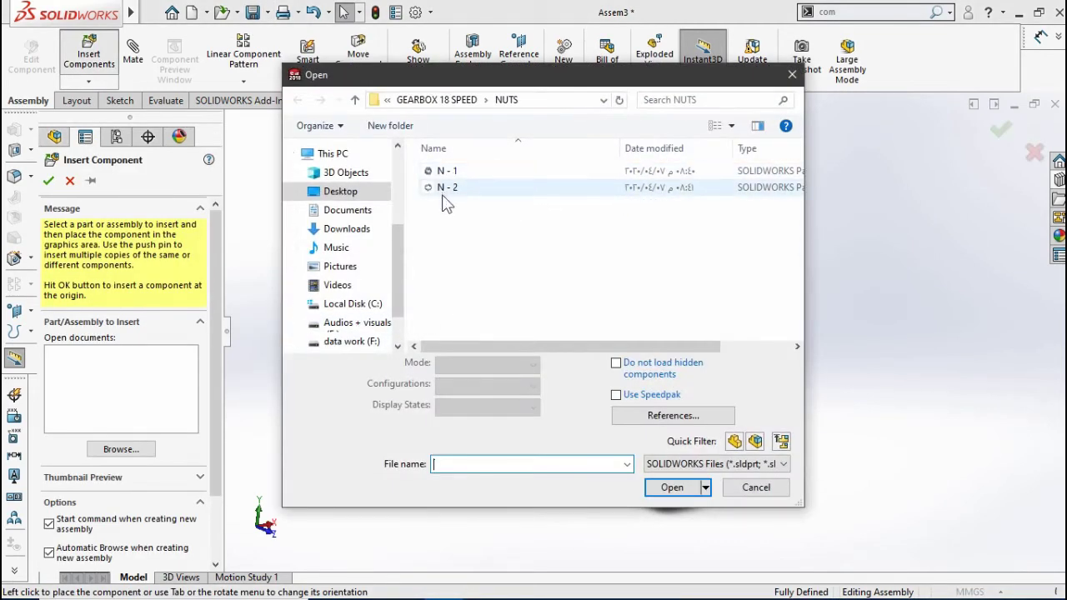
{"action": "left_click", "coordinate": [672, 463]}
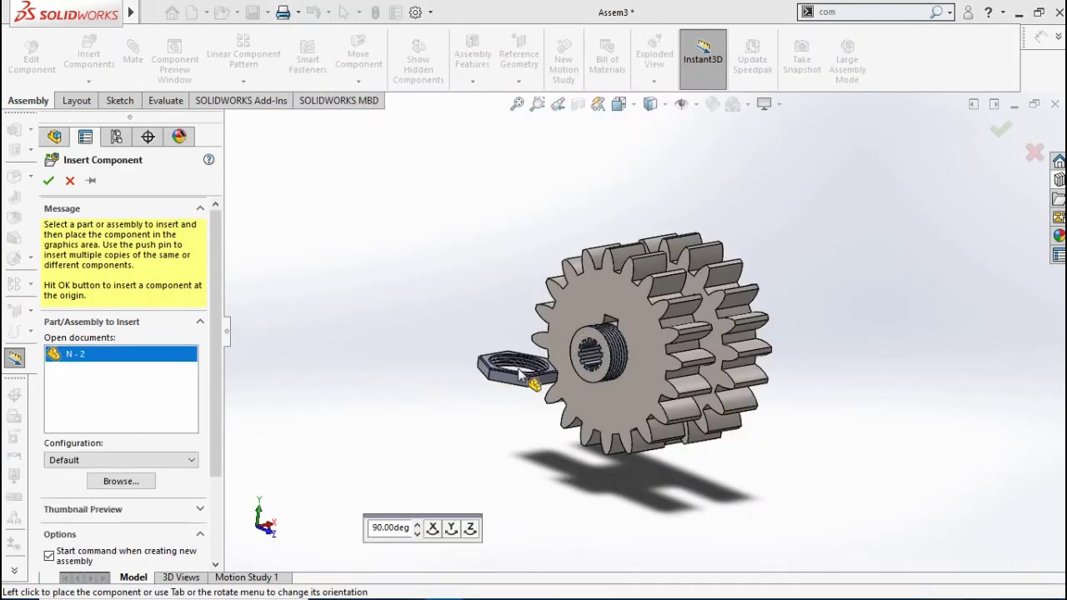
{"action": "left_click", "coordinate": [542, 367]}
Mate the nut's inner thread edge concentric with the gear's circular edge.
{"action": "scroll", "coordinate": [542, 366], "scroll_direction": "down", "scroll_amount": 5}
{"action": "left_click", "coordinate": [500, 264]}
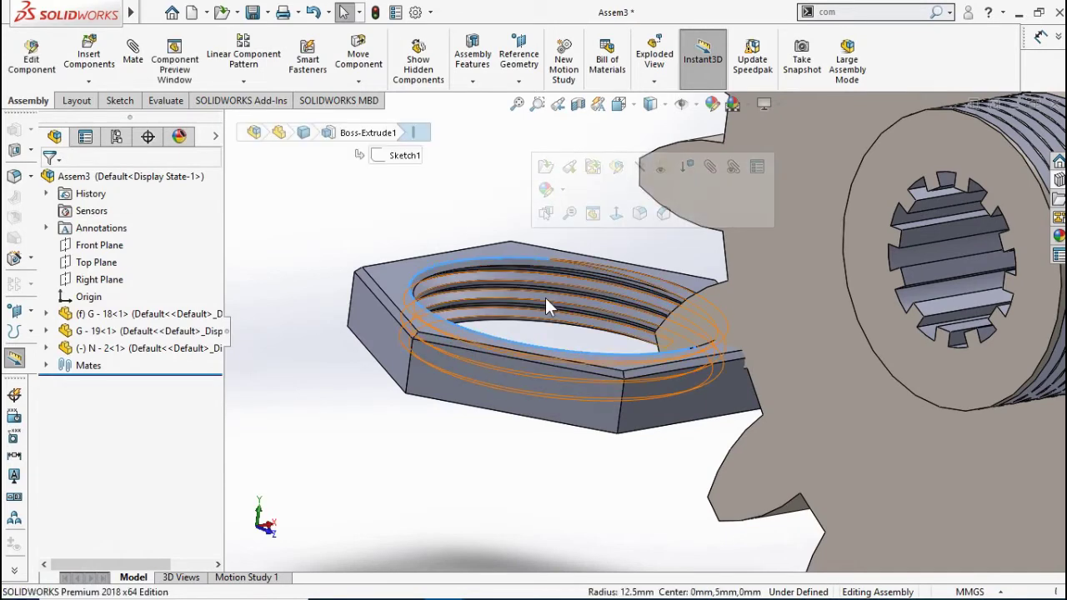
{"action": "left_click", "coordinate": [709, 169]}
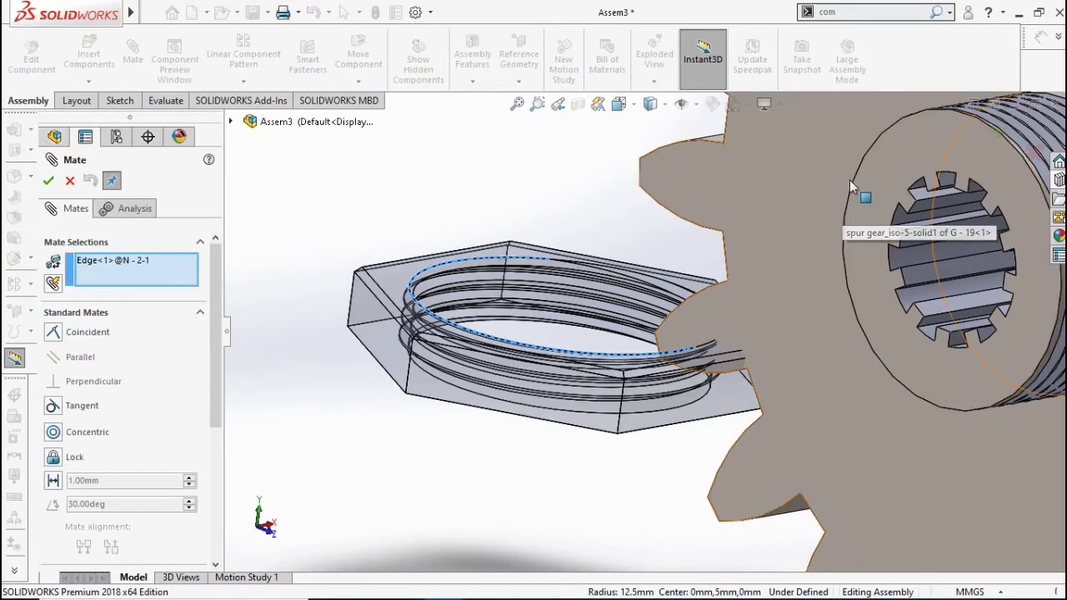
{"action": "left_click", "coordinate": [857, 170]}
{"action": "left_click", "coordinate": [991, 169]}
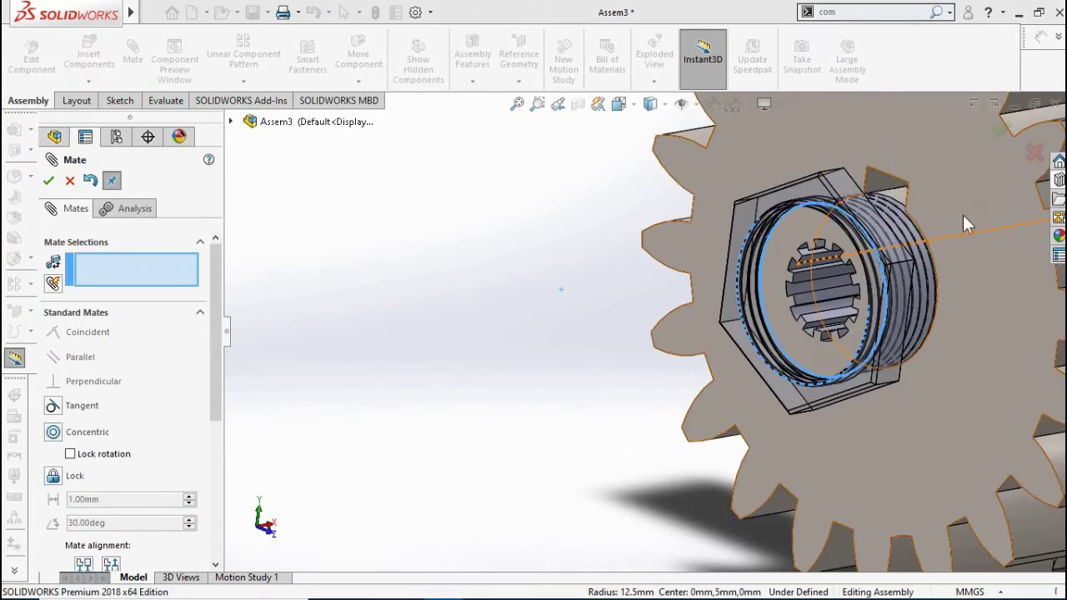
Seat the nut coincident against the gear edge, discarding an incorrect first mate.
{"action": "mouse_move", "coordinate": [962, 215]}
{"action": "middle_mouse_down"}
{"action": "mouse_move", "coordinate": [891, 343]}
{"action": "mouse_move", "coordinate": [866, 284]}
{"action": "middle_mouse_up"}
{"action": "left_click", "coordinate": [840, 199]}
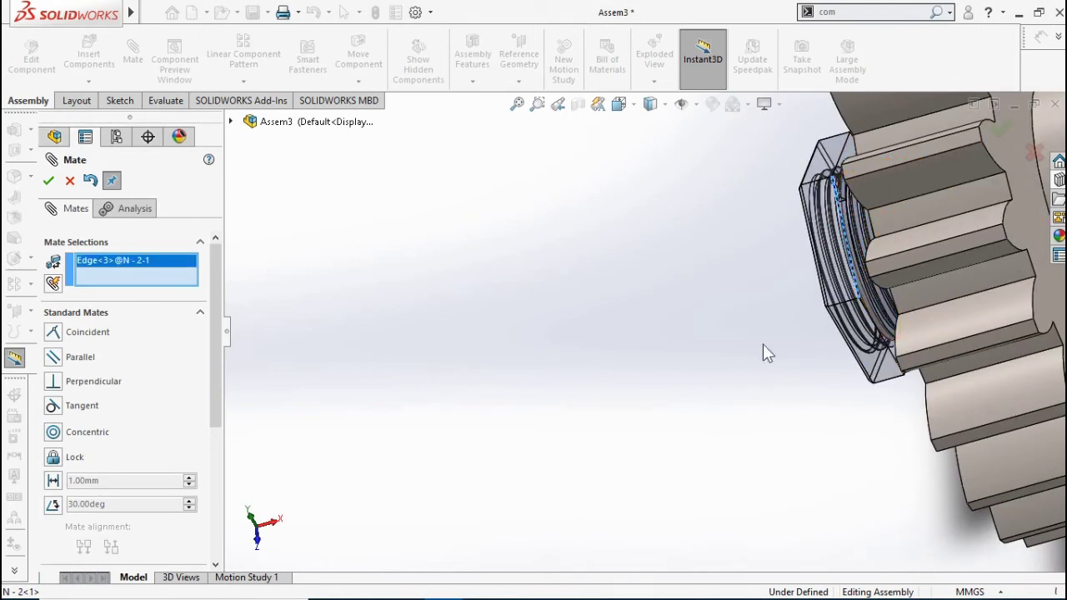
{"action": "middle_click_drag", "start_coordinate": [763, 343], "coordinate": [915, 224]}
{"action": "left_click", "coordinate": [916, 225]}
{"action": "left_click", "coordinate": [1041, 292]}
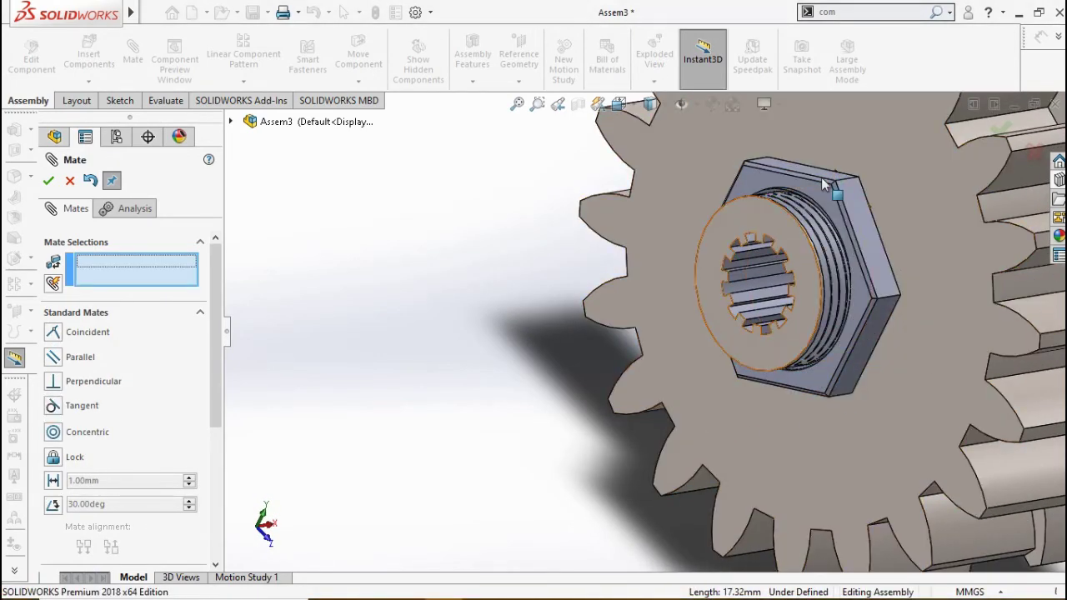
{"action": "middle_click_drag", "start_coordinate": [819, 170], "coordinate": [775, 230]}
{"action": "left_click", "coordinate": [777, 232]}
{"action": "left_click", "coordinate": [798, 255]}
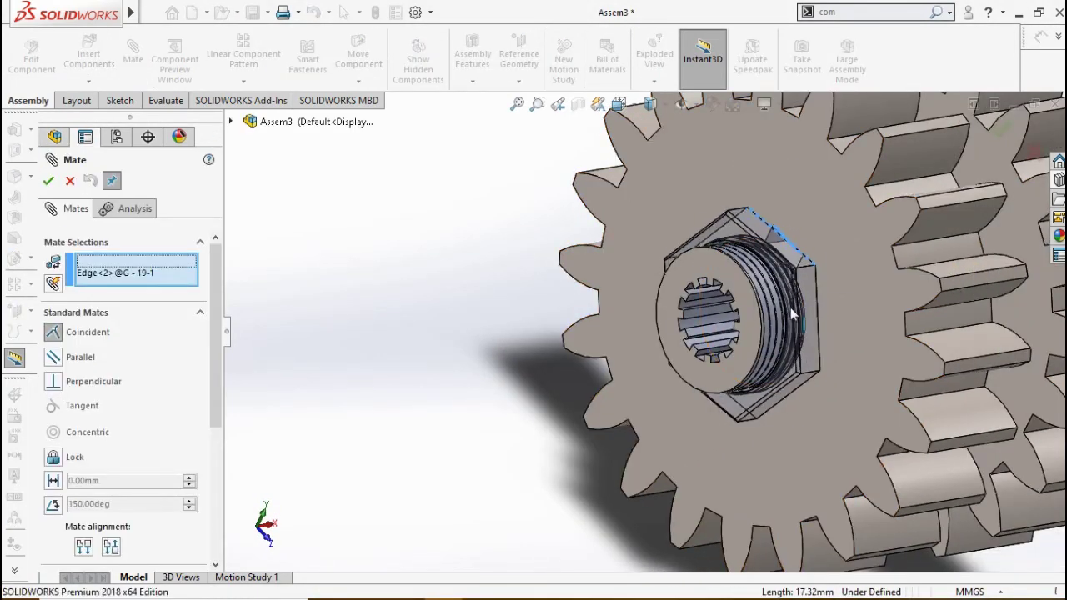
{"action": "left_click", "coordinate": [984, 383]}
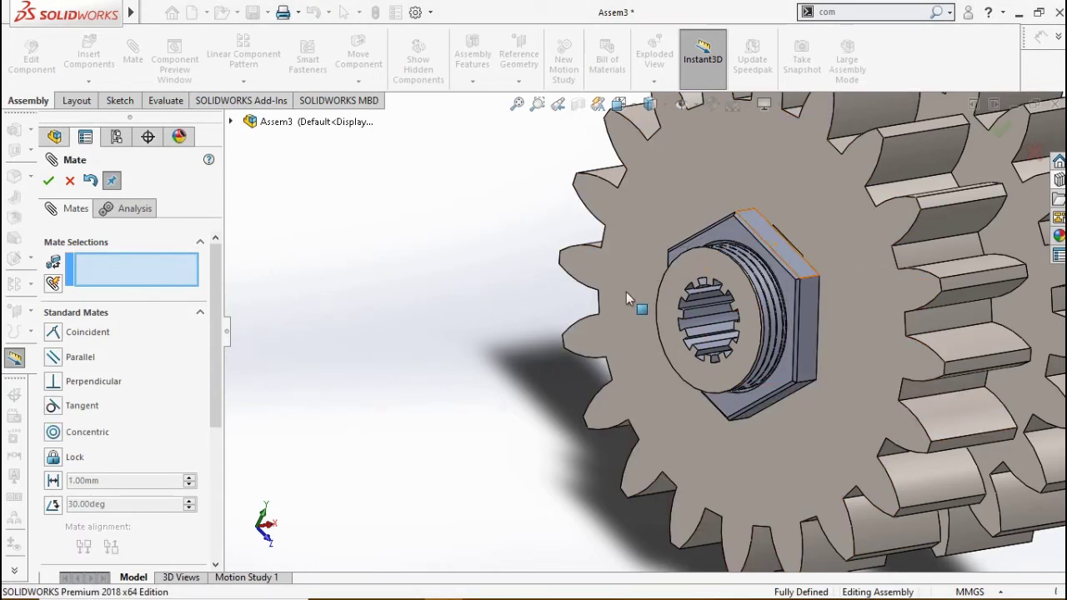
{"action": "left_click", "coordinate": [70, 183]}
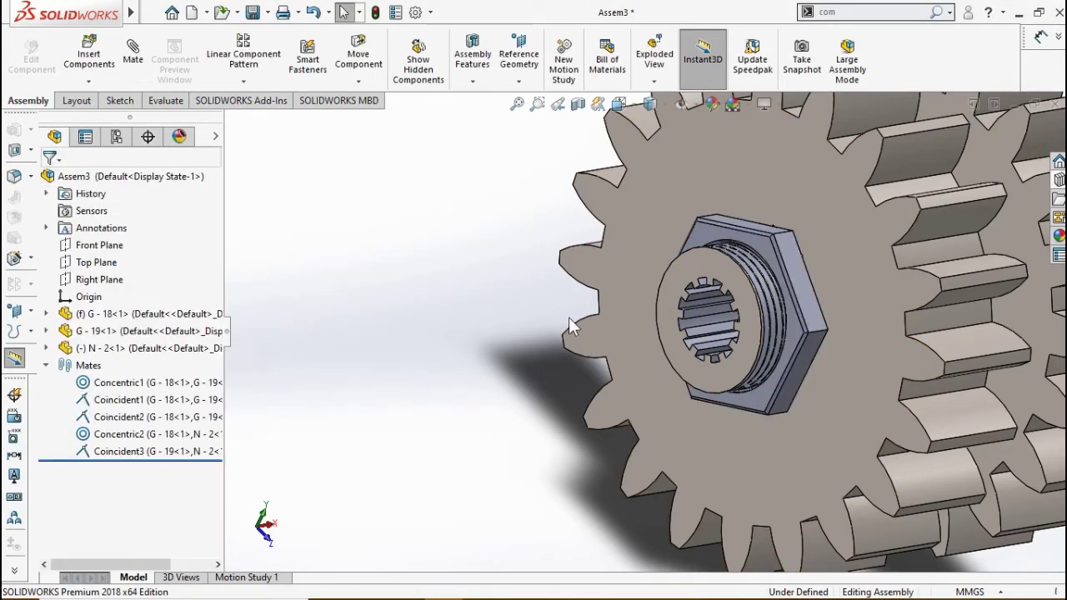
Make the nut's top flat parallel to the gear edge to fully define it.
{"action": "left_click", "coordinate": [747, 227]}
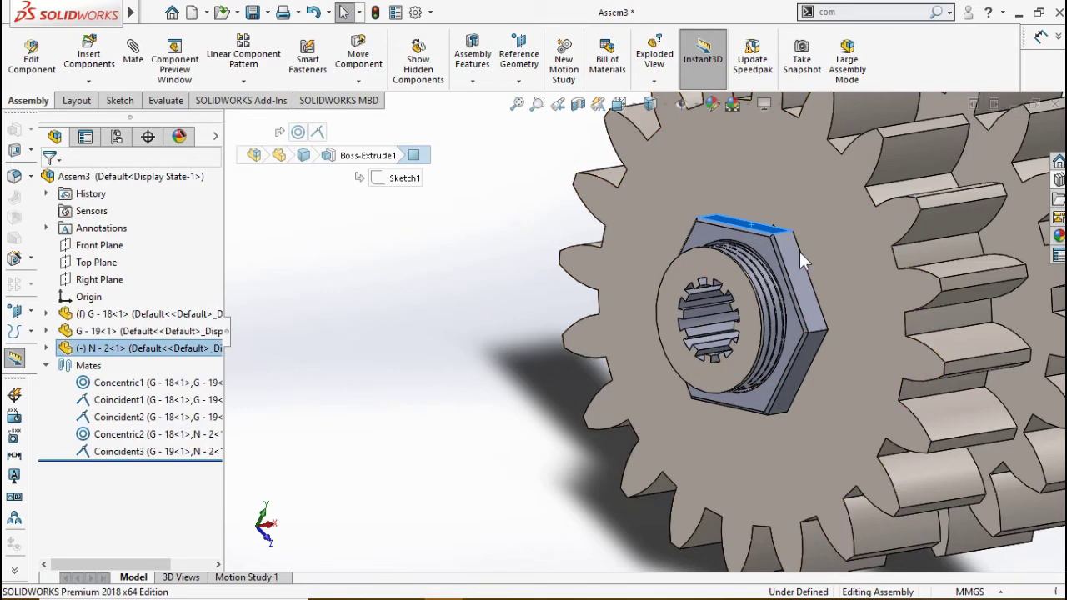
{"action": "key", "text": "m"}
{"action": "left_click", "coordinate": [790, 242]}
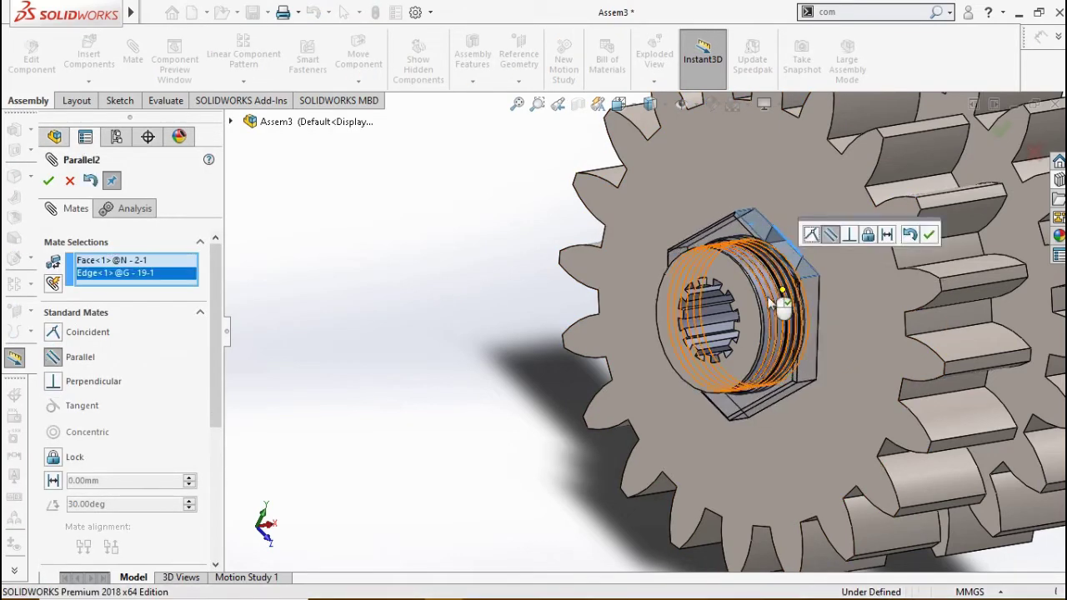
{"action": "key", "text": "Return"}
{"action": "left_click", "coordinate": [47, 180]}
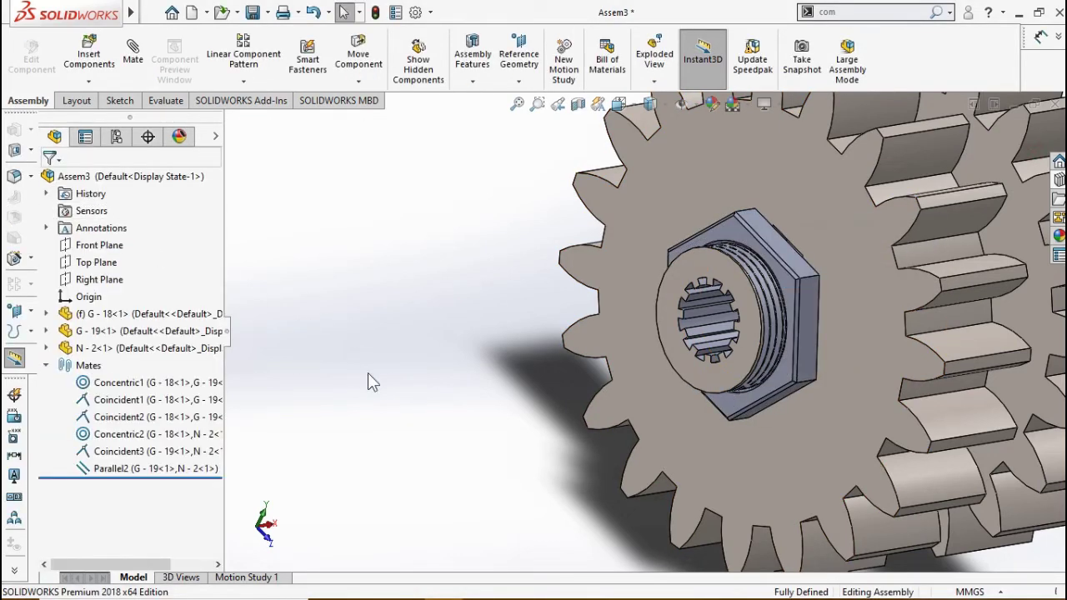
Copy the hex nut and mate the copy concentric with the gear hub.
{"action": "left_click", "coordinate": [763, 241]}
{"action": "left_click_drag", "start_coordinate": [764, 241], "coordinate": [517, 362], "text": "ctrl"}
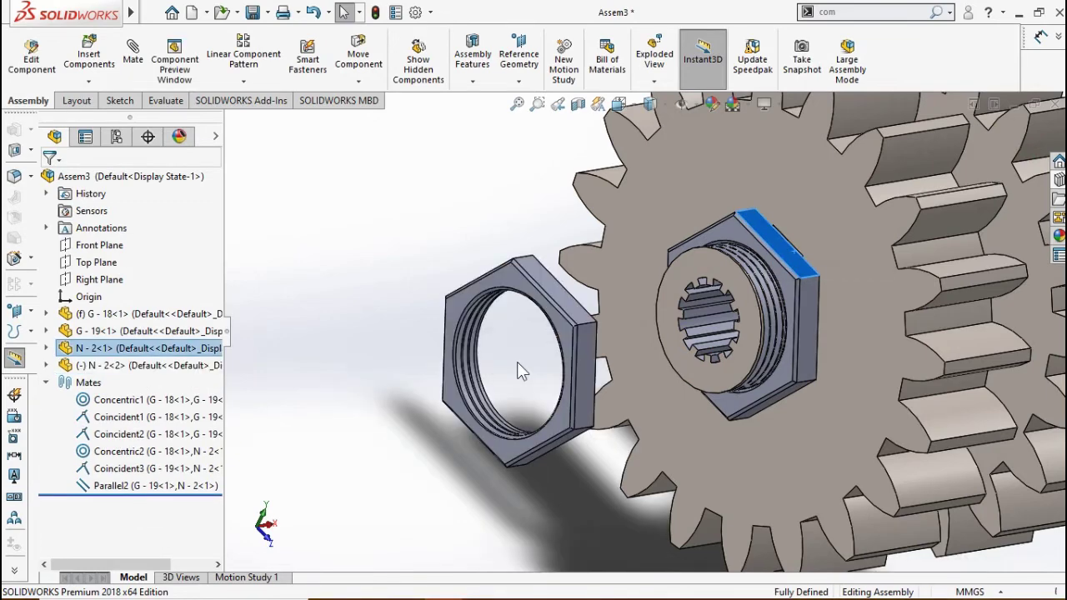
{"action": "left_click", "coordinate": [490, 298]}
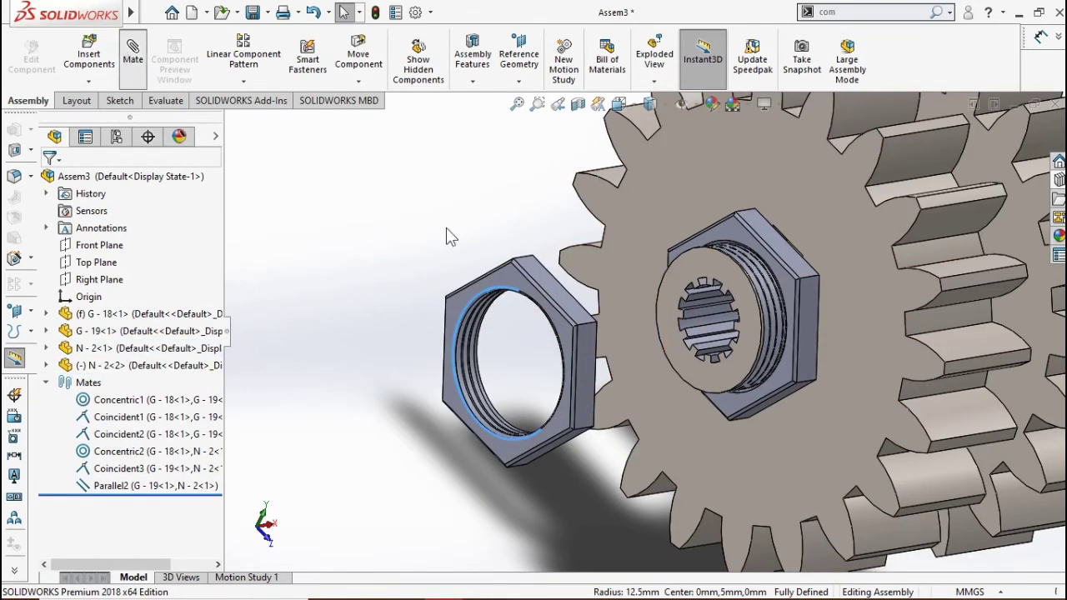
{"action": "left_click", "coordinate": [740, 343]}
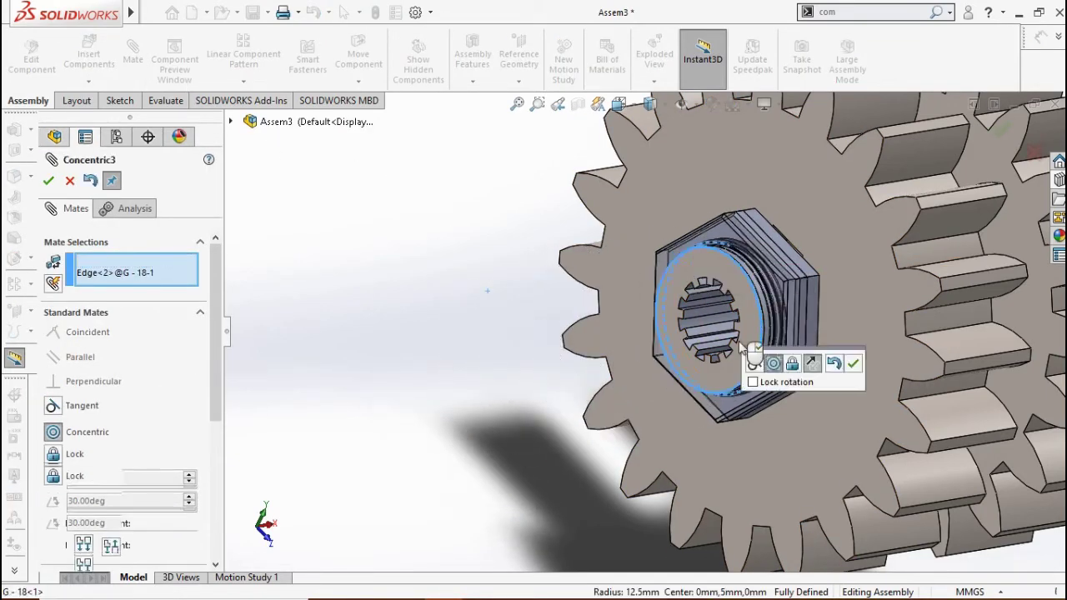
{"action": "left_click", "coordinate": [853, 362]}
Make the new nut's face coincident with the first nut's face.
{"action": "left_click_drag", "start_coordinate": [792, 350], "coordinate": [765, 264]}
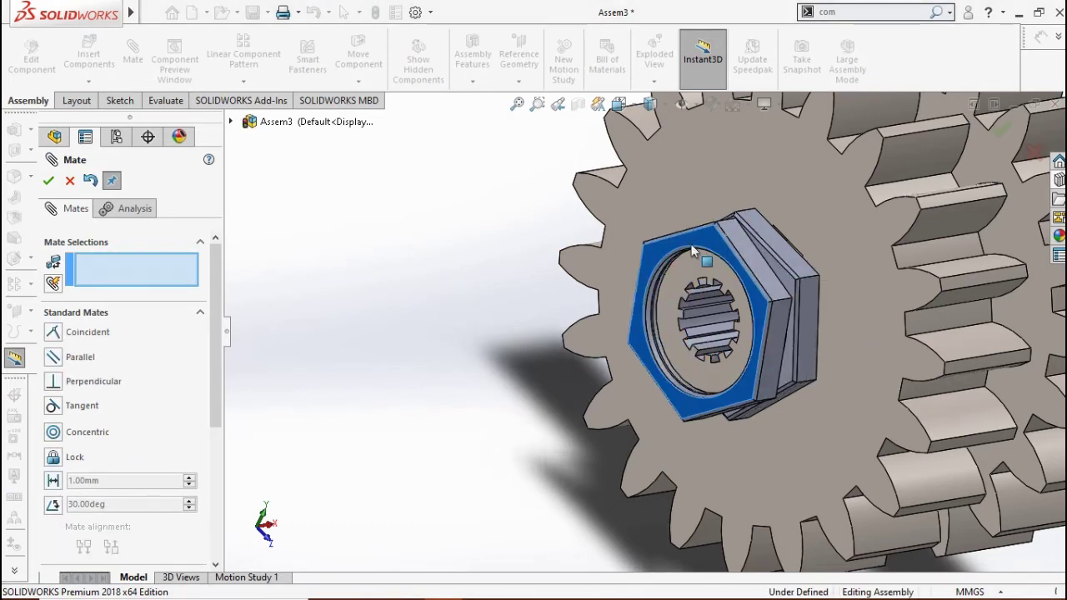
{"action": "left_click", "coordinate": [767, 277]}
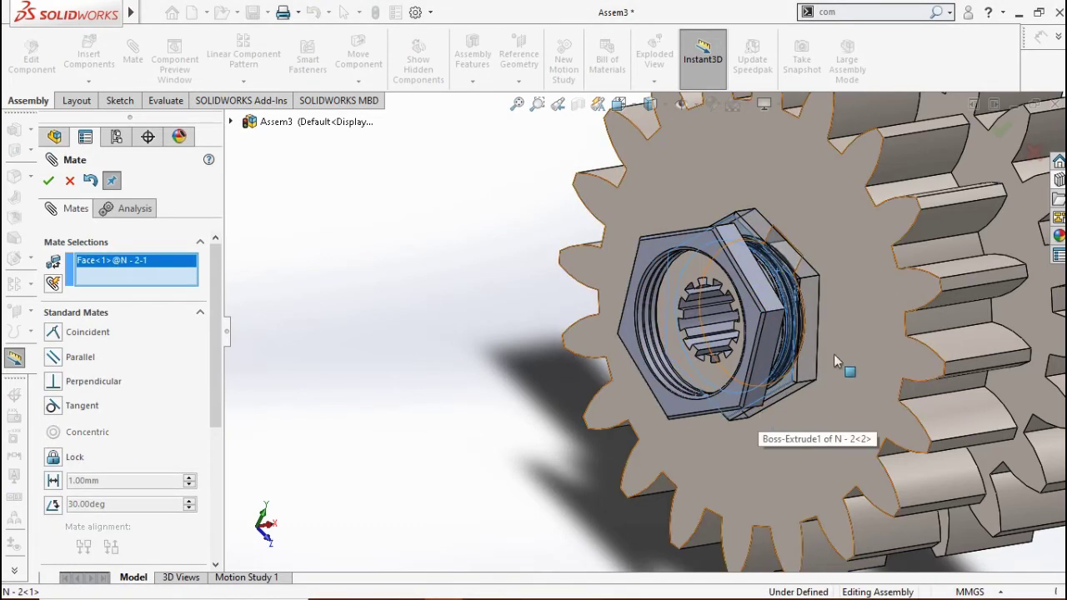
{"action": "middle_click_drag", "start_coordinate": [835, 361], "coordinate": [667, 317]}
{"action": "scroll", "coordinate": [662, 272], "scroll_direction": "down", "scroll_amount": 3}
{"action": "left_click", "coordinate": [662, 272]}
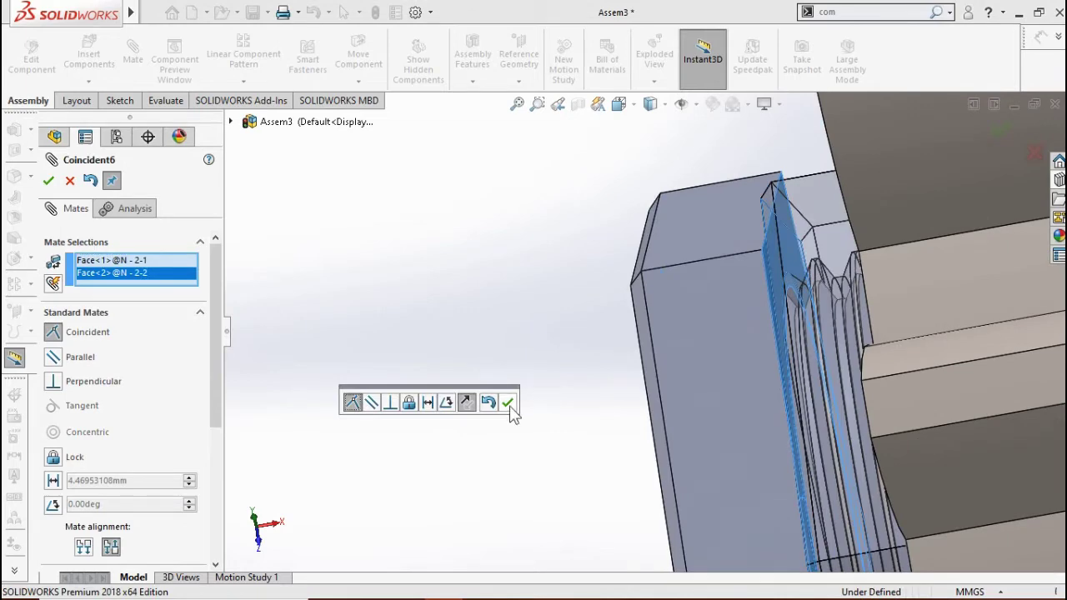
{"action": "left_click", "coordinate": [508, 402]}
Align the flats of the two nuts with a coincident mate and finish mating.
{"action": "middle_click_drag", "start_coordinate": [513, 414], "coordinate": [572, 349]}
{"action": "left_click", "coordinate": [633, 400]}
{"action": "left_click", "coordinate": [777, 425]}
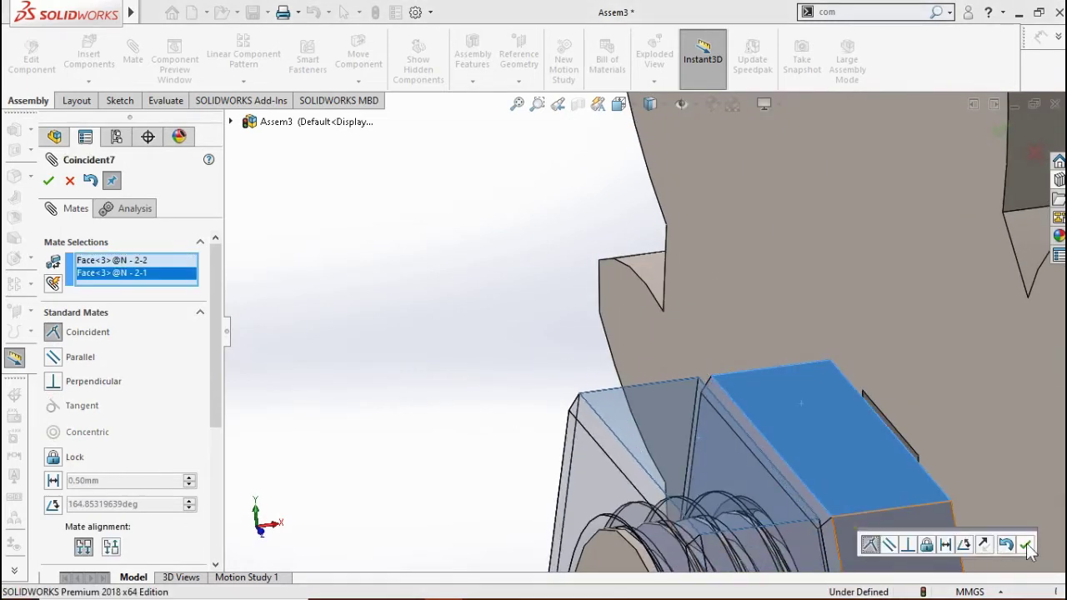
{"action": "left_click", "coordinate": [1028, 547]}
{"action": "scroll", "coordinate": [742, 474], "scroll_direction": "up", "scroll_amount": 5}
{"action": "scroll", "coordinate": [572, 488], "scroll_direction": "up", "scroll_amount": 3}
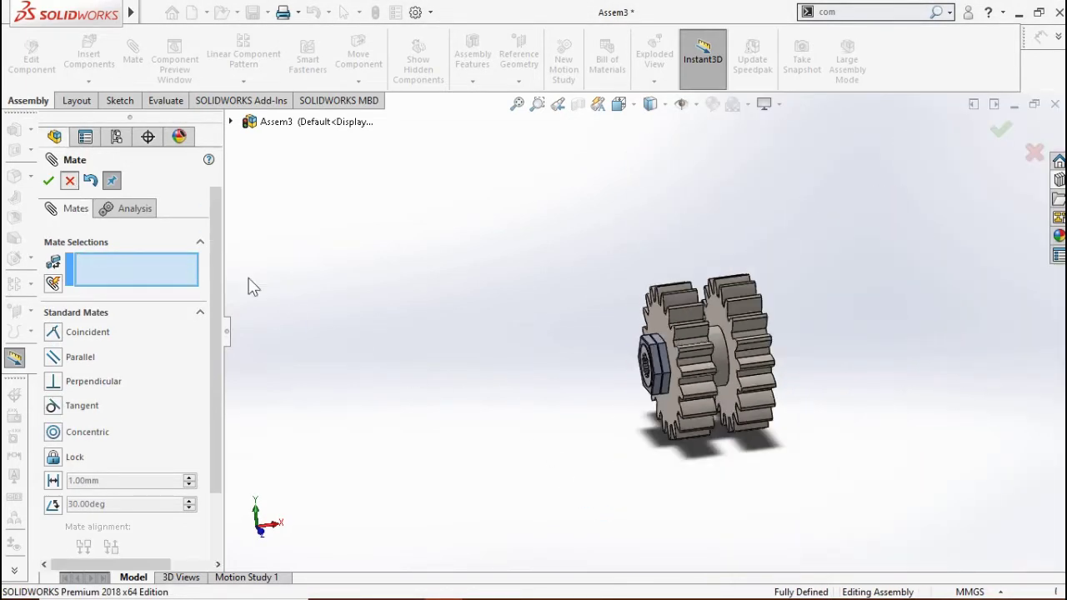
{"action": "key", "text": "Return"}
{"action": "scroll", "coordinate": [609, 474], "scroll_direction": "down", "scroll_amount": 3}
{"action": "mouse_move", "coordinate": [609, 474]}
{"action": "middle_mouse_down"}
{"action": "mouse_move", "coordinate": [867, 445]}
{"action": "mouse_move", "coordinate": [208, 234]}
{"action": "middle_mouse_up"}
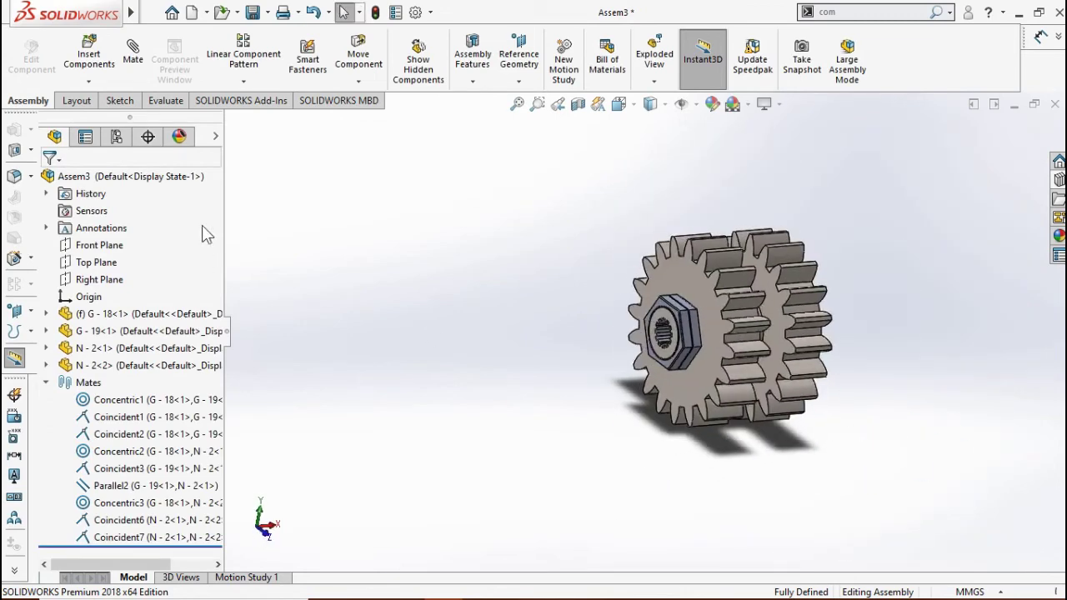
Save the assembly as B.G - 2 in BLOCK GEAR, close it, and start a new document.
{"action": "left_click", "coordinate": [254, 13]}
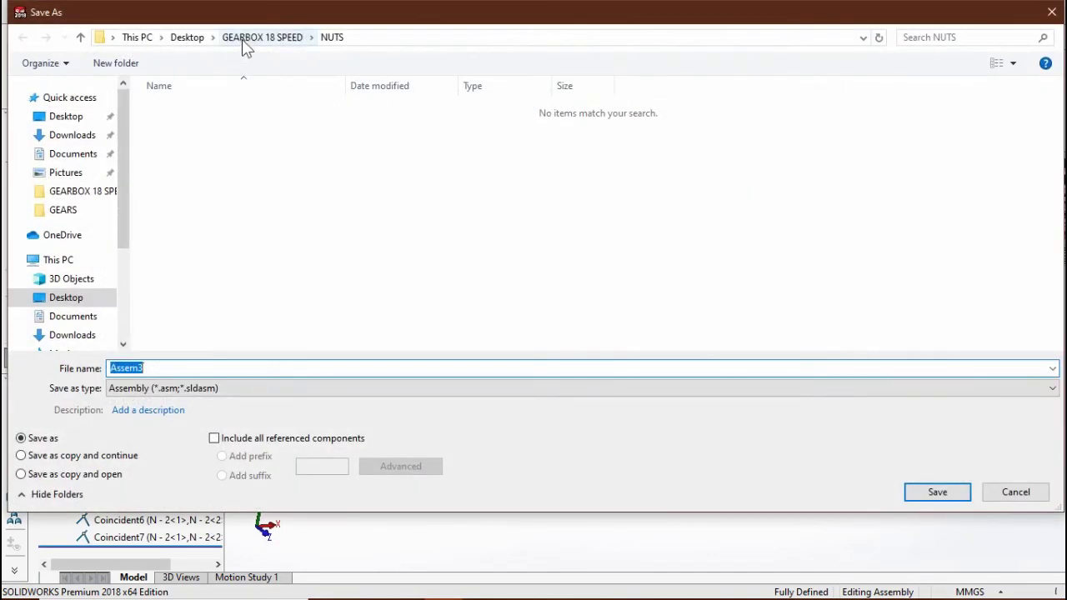
{"action": "double_click", "coordinate": [188, 108]}
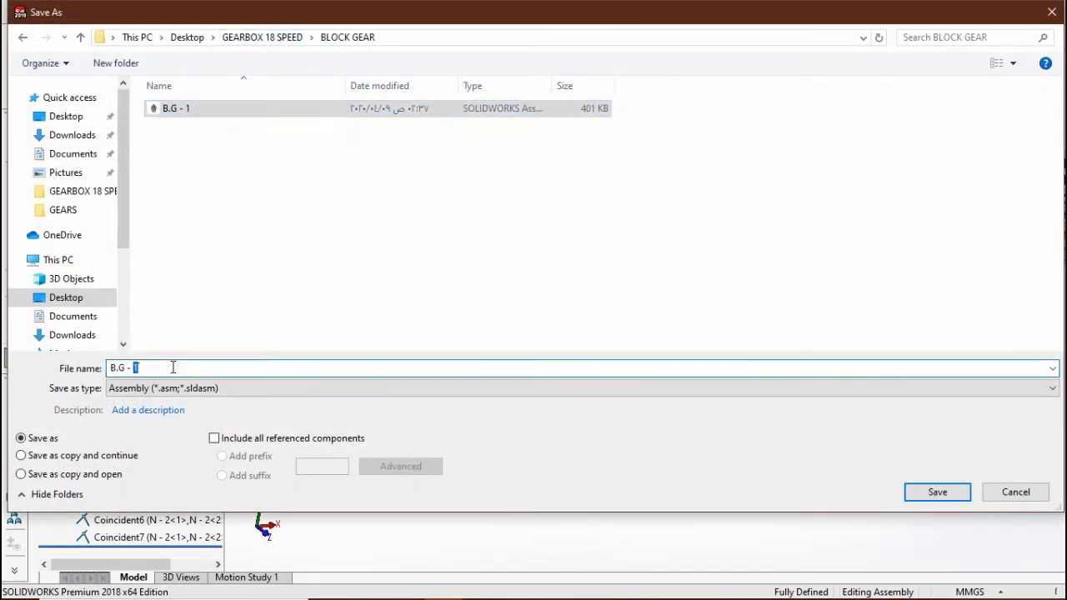
{"action": "left_click", "coordinate": [936, 492]}
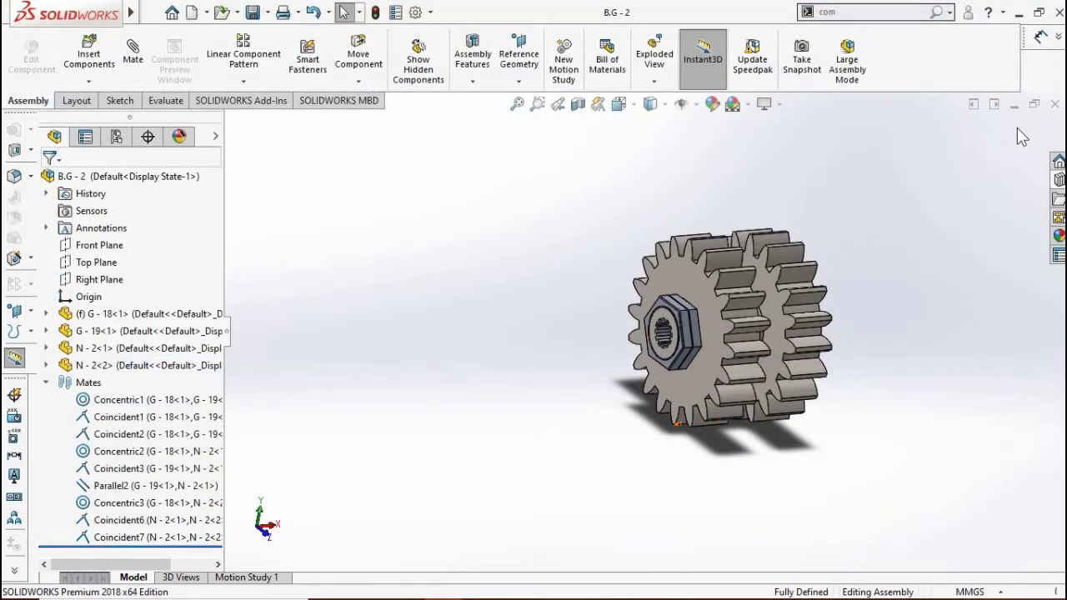
{"action": "left_click", "coordinate": [1054, 103]}
{"action": "left_click", "coordinate": [192, 13]}
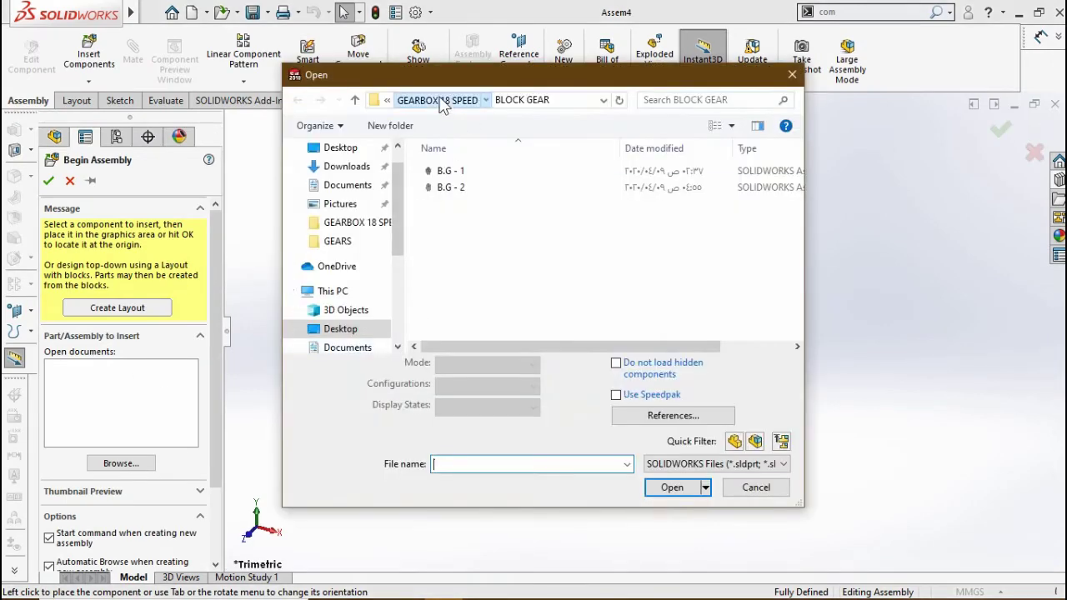
Insert gears G - 10, G - 11 and G - 12 from the GEARS folder into Assem4.
{"action": "left_click", "coordinate": [436, 100]}
{"action": "double_click", "coordinate": [450, 203]}
{"action": "scroll", "coordinate": [475, 267], "scroll_direction": "down", "scroll_amount": 2}
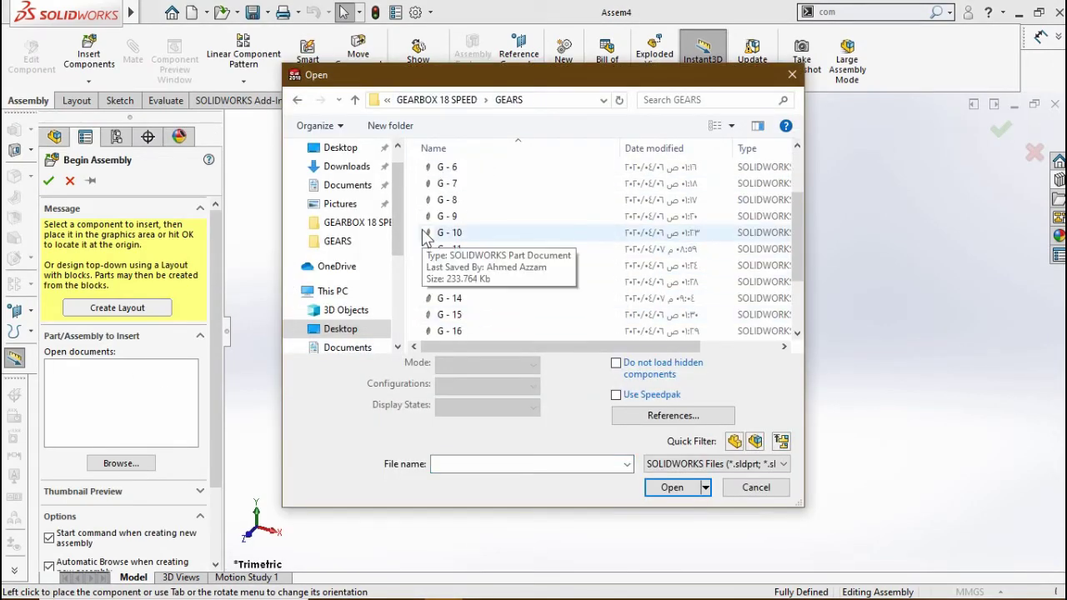
{"action": "left_click_drag", "start_coordinate": [423, 239], "coordinate": [442, 281]}
{"action": "left_click", "coordinate": [671, 488]}
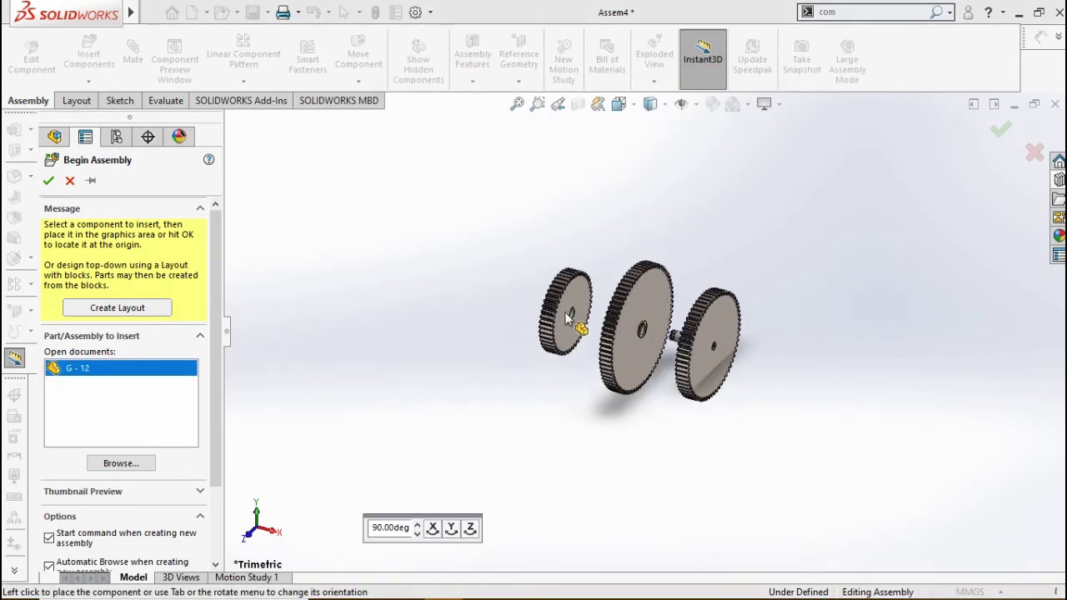
{"action": "scroll", "coordinate": [655, 375], "scroll_direction": "down", "scroll_amount": 5}
Center the shaft gear in the large gear's bore and align their keyway faces.
{"action": "left_click", "coordinate": [576, 254]}
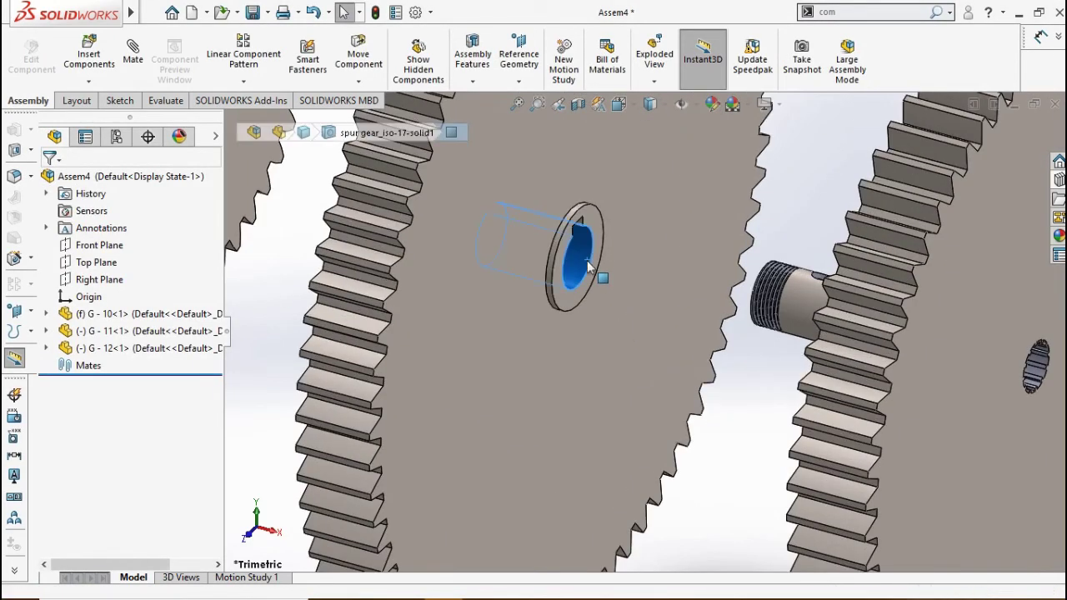
{"action": "left_click", "coordinate": [797, 167]}
{"action": "left_click", "coordinate": [958, 300]}
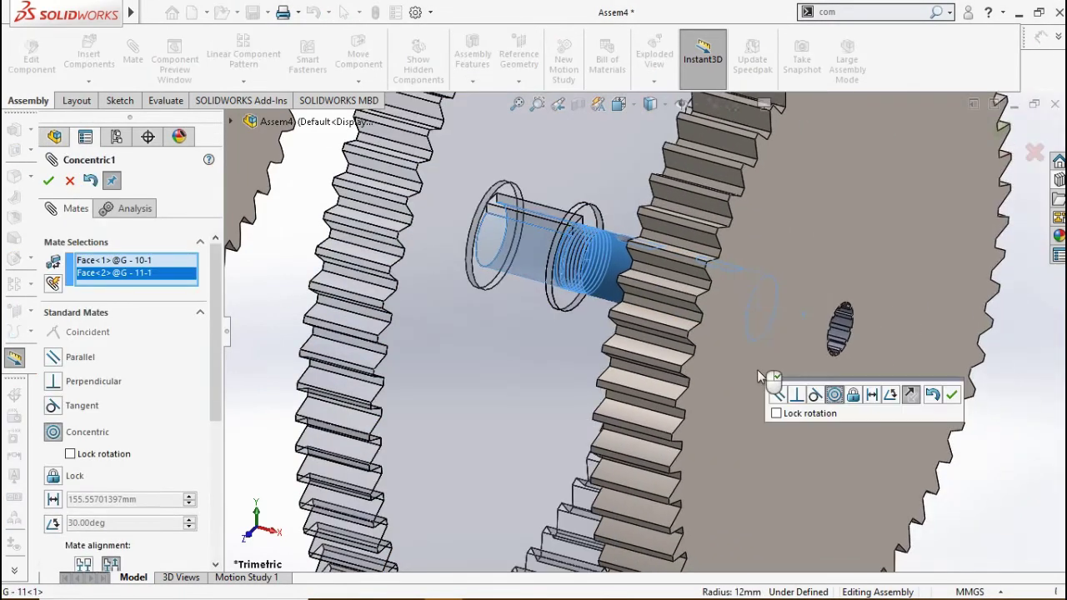
{"action": "left_click", "coordinate": [951, 395]}
{"action": "scroll", "coordinate": [749, 391], "scroll_direction": "down", "scroll_amount": 5}
{"action": "left_click", "coordinate": [562, 179]}
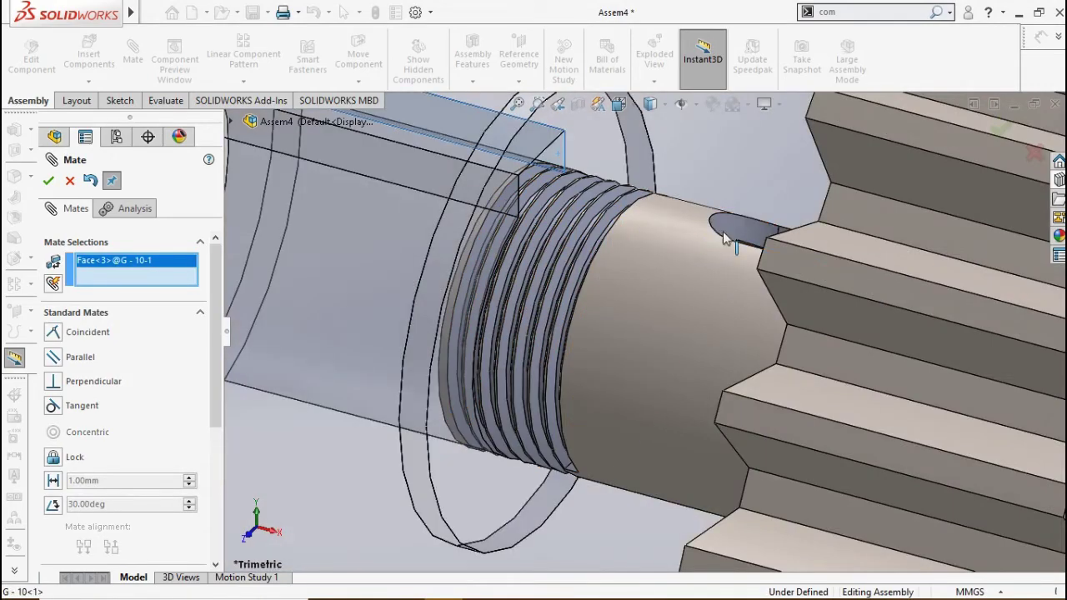
{"action": "middle_click_drag", "start_coordinate": [690, 341], "coordinate": [774, 225]}
{"action": "left_click", "coordinate": [774, 226]}
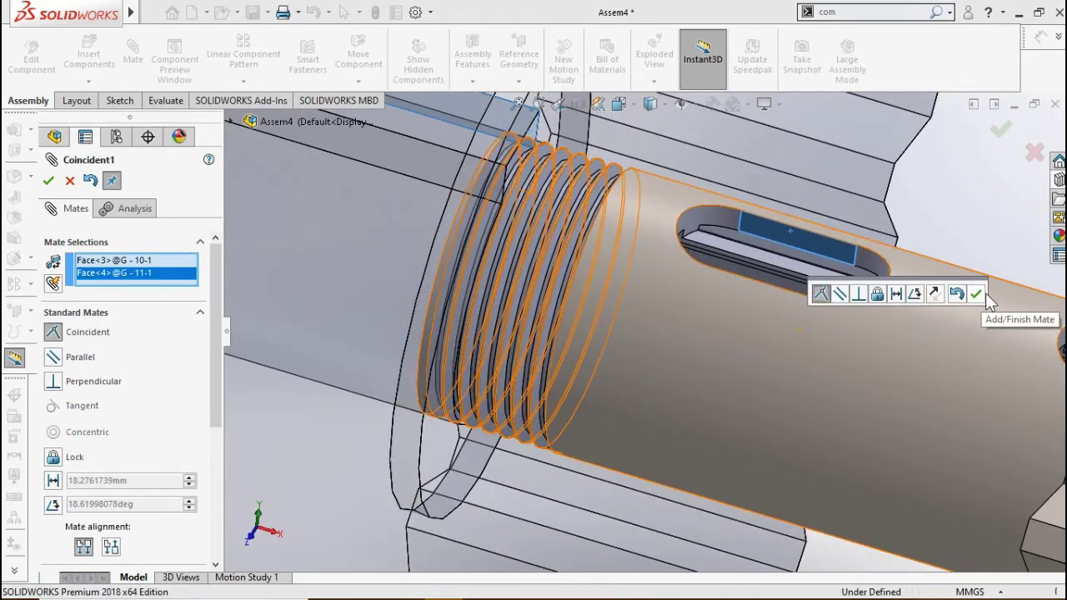
{"action": "left_click", "coordinate": [976, 294]}
Make the shaft gear's side face coincident with the large gear's side face.
{"action": "left_click", "coordinate": [461, 472]}
{"action": "scroll", "coordinate": [549, 515], "scroll_direction": "up", "scroll_amount": 5}
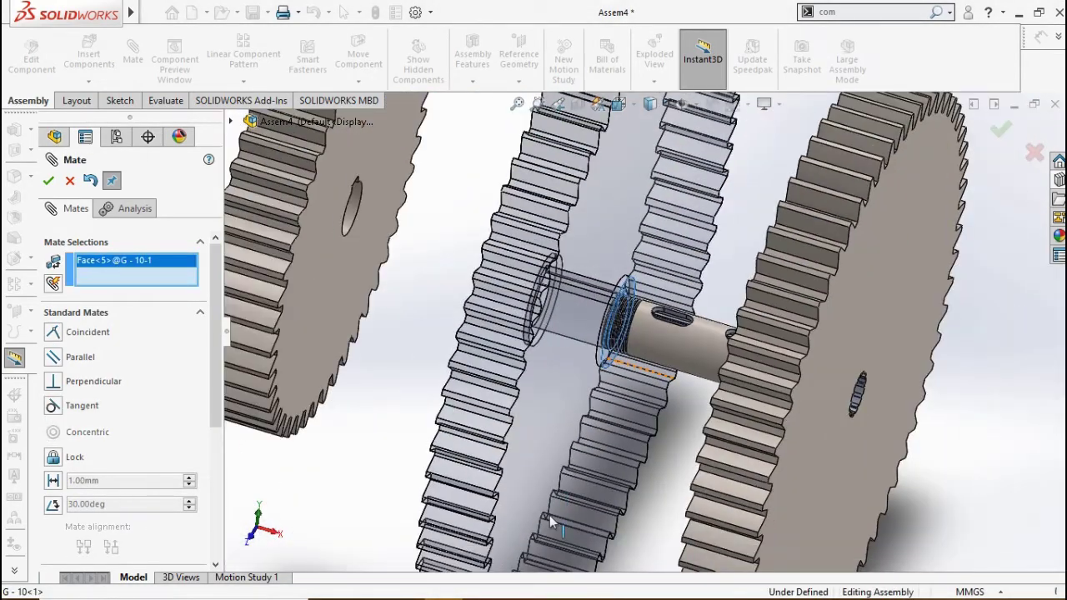
{"action": "scroll", "coordinate": [895, 365], "scroll_direction": "down", "scroll_amount": 3}
{"action": "left_click", "coordinate": [922, 334]}
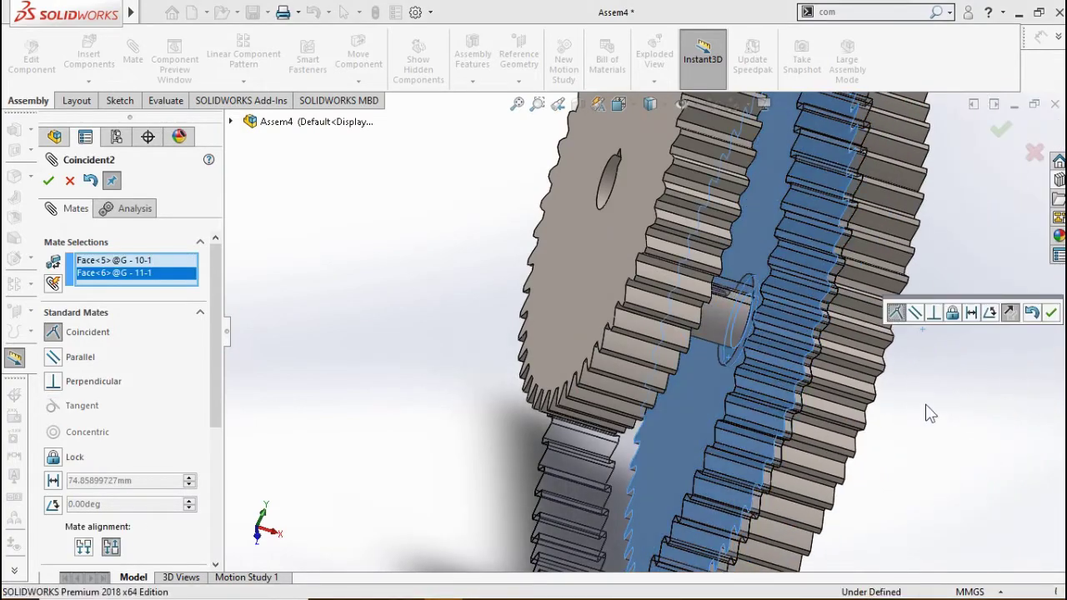
{"action": "left_click", "coordinate": [1051, 312]}
Center the third gear on the shaft and align its keyway face with the shaft keyway.
{"action": "scroll", "coordinate": [964, 409], "scroll_direction": "up", "scroll_amount": 3}
{"action": "middle_click_drag", "start_coordinate": [964, 409], "coordinate": [899, 432]}
{"action": "scroll", "coordinate": [589, 204], "scroll_direction": "down", "scroll_amount": 5}
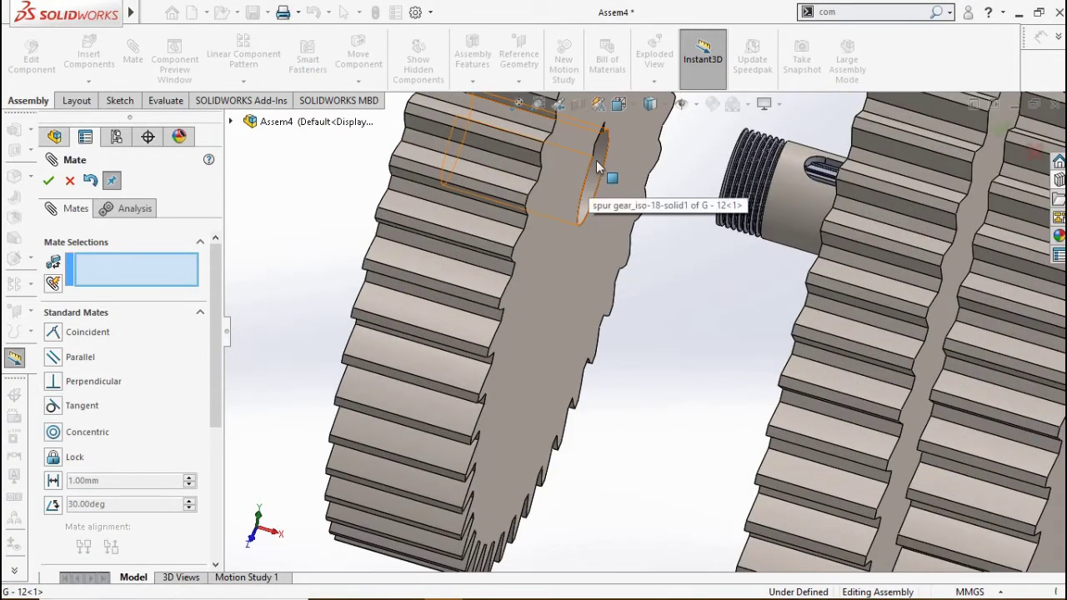
{"action": "left_click", "coordinate": [597, 167]}
{"action": "left_click", "coordinate": [803, 223]}
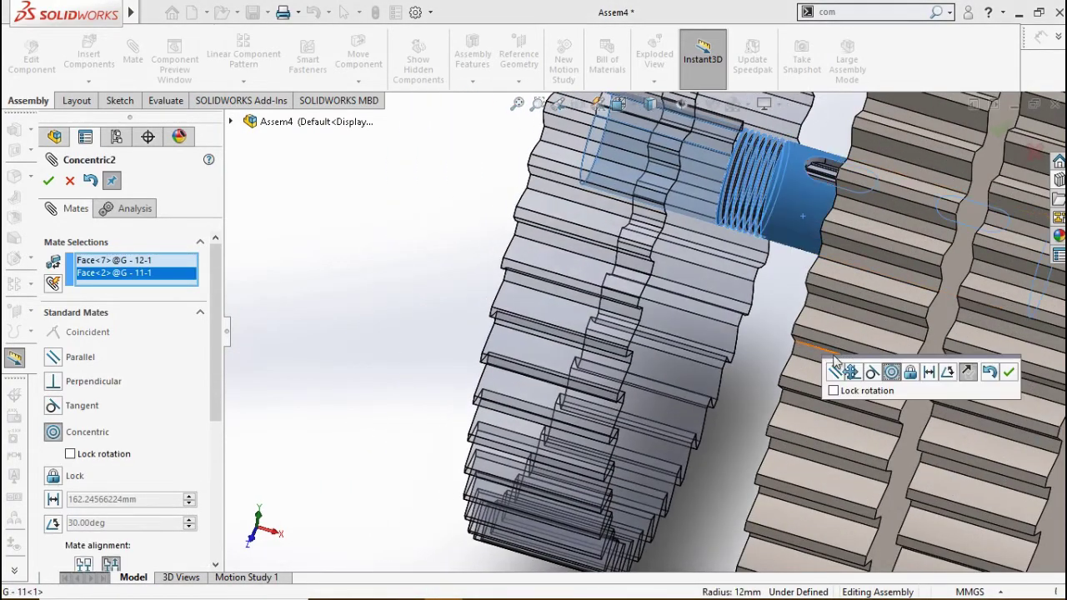
{"action": "left_click", "coordinate": [1007, 369]}
{"action": "scroll", "coordinate": [774, 166], "scroll_direction": "down", "scroll_amount": 5}
{"action": "left_click", "coordinate": [646, 264]}
{"action": "scroll", "coordinate": [646, 264], "scroll_direction": "up", "scroll_amount": 2}
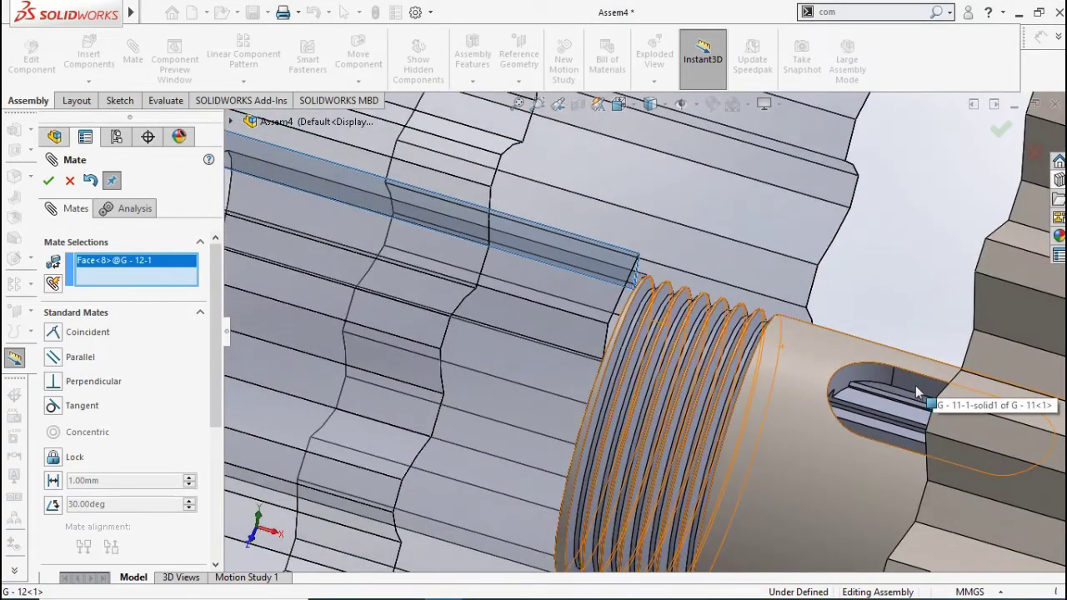
{"action": "left_click", "coordinate": [908, 398]}
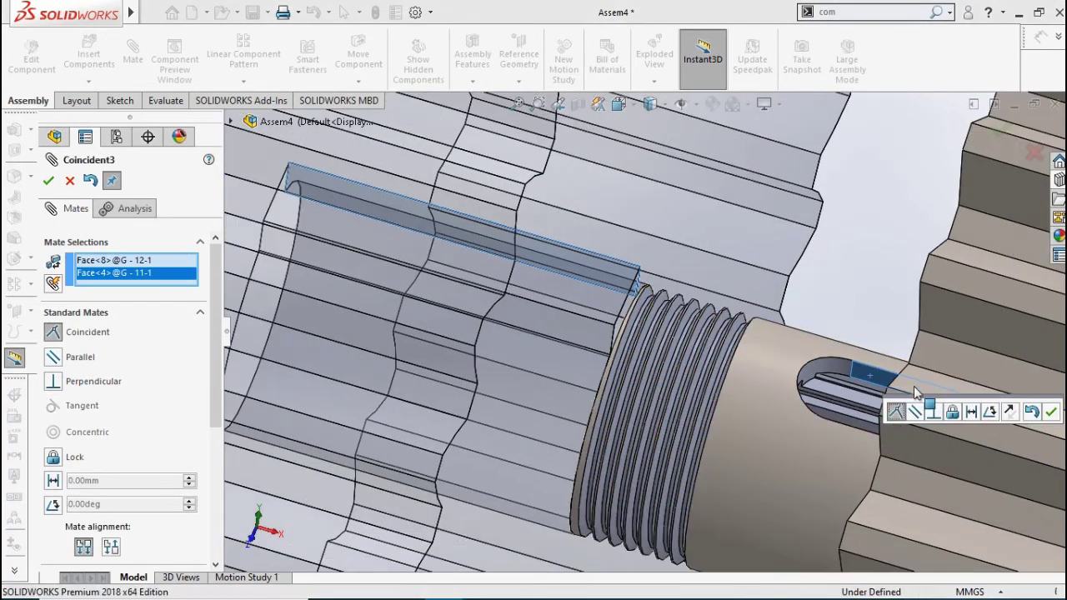
{"action": "left_click", "coordinate": [1053, 415]}
Seat the third gear's side face against the large gear edge with a coincident mate.
{"action": "scroll", "coordinate": [790, 409], "scroll_direction": "up", "scroll_amount": 3}
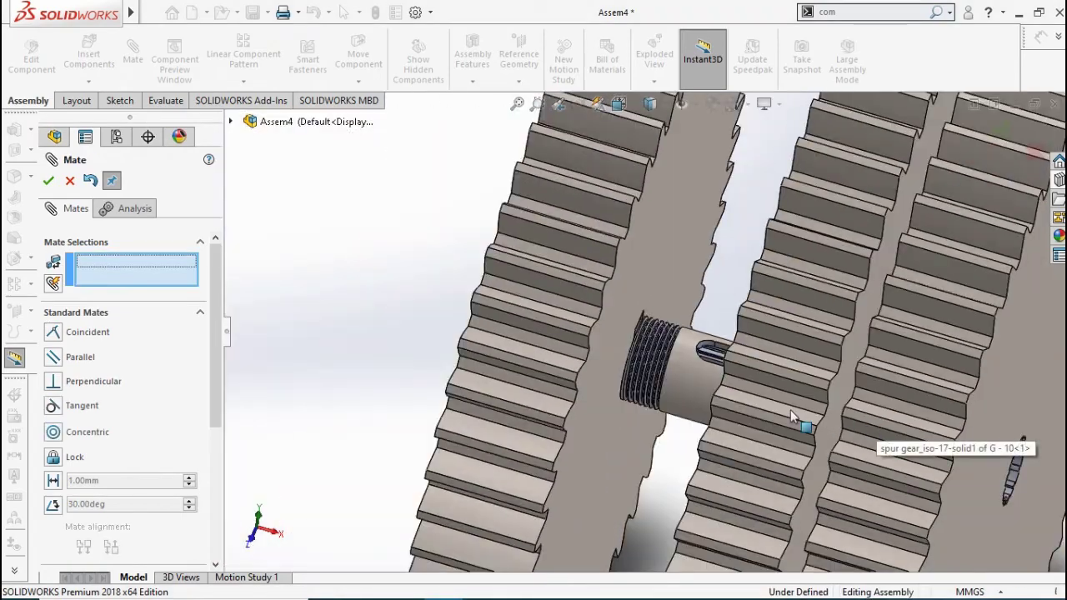
{"action": "left_click", "coordinate": [619, 344]}
{"action": "scroll", "coordinate": [675, 438], "scroll_direction": "up", "scroll_amount": 4}
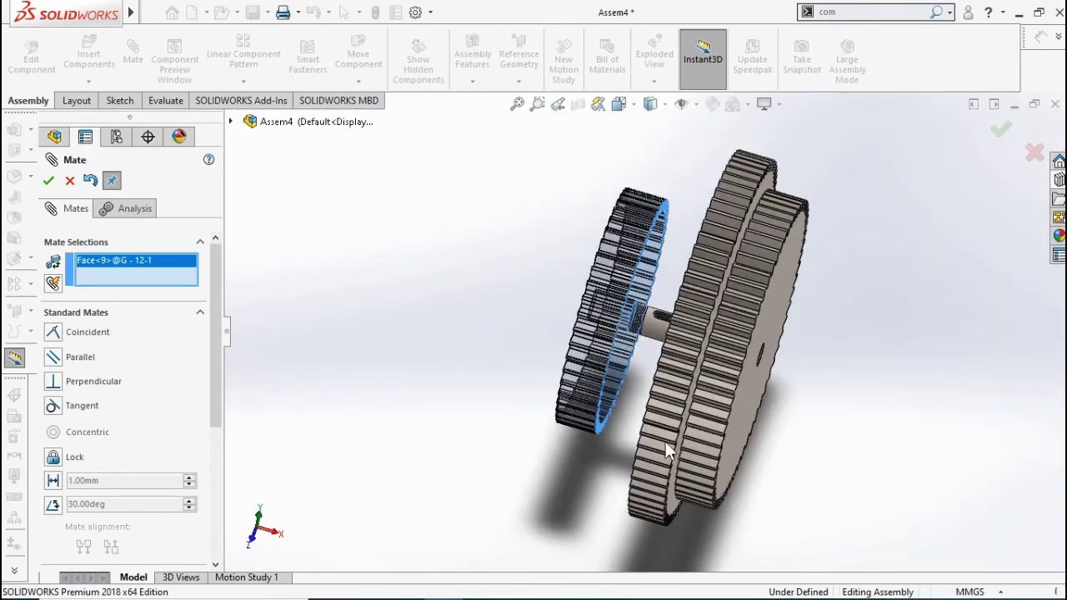
{"action": "scroll", "coordinate": [614, 304], "scroll_direction": "down", "scroll_amount": 5}
{"action": "scroll", "coordinate": [739, 472], "scroll_direction": "down", "scroll_amount": 2}
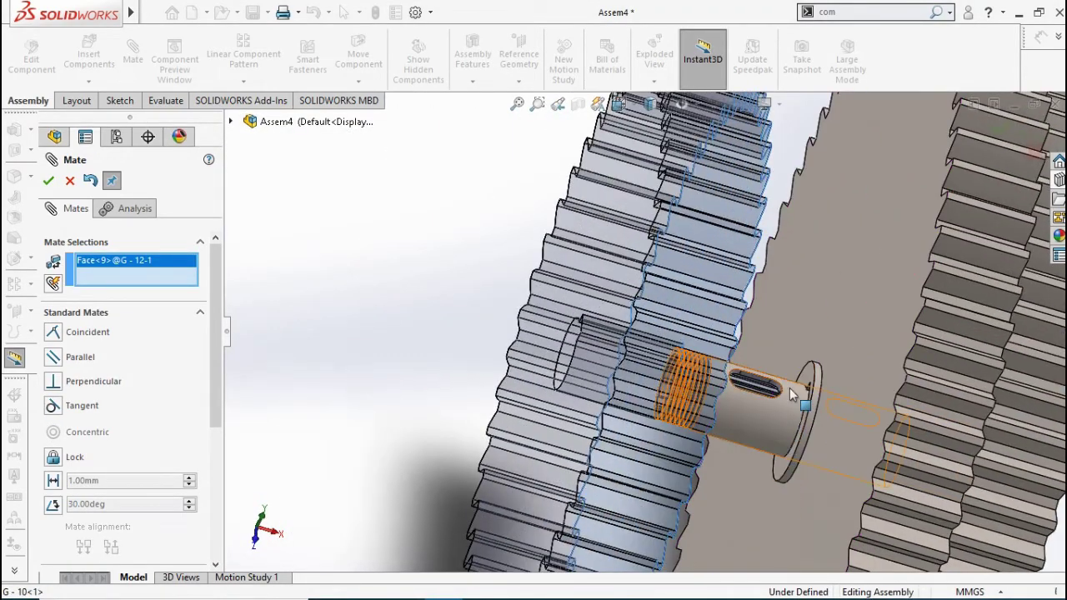
{"action": "left_click", "coordinate": [789, 388]}
{"action": "left_click", "coordinate": [958, 433]}
{"action": "scroll", "coordinate": [444, 372], "scroll_direction": "up", "scroll_amount": 3}
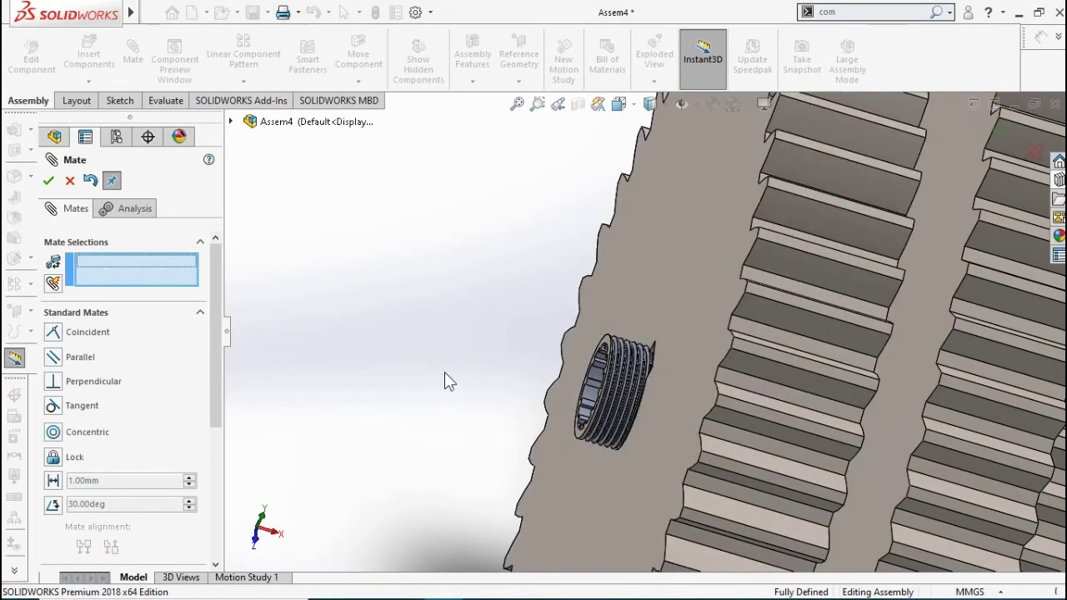
{"action": "scroll", "coordinate": [495, 384], "scroll_direction": "up", "scroll_amount": 3}
{"action": "mouse_move", "coordinate": [495, 384]}
{"action": "middle_mouse_down"}
{"action": "mouse_move", "coordinate": [466, 310]}
{"action": "mouse_move", "coordinate": [572, 305]}
{"action": "mouse_move", "coordinate": [502, 382]}
{"action": "middle_mouse_up"}
Insert the N - 2 hex nut from the NUTS folder into the assembly.
{"action": "left_click", "coordinate": [48, 184]}
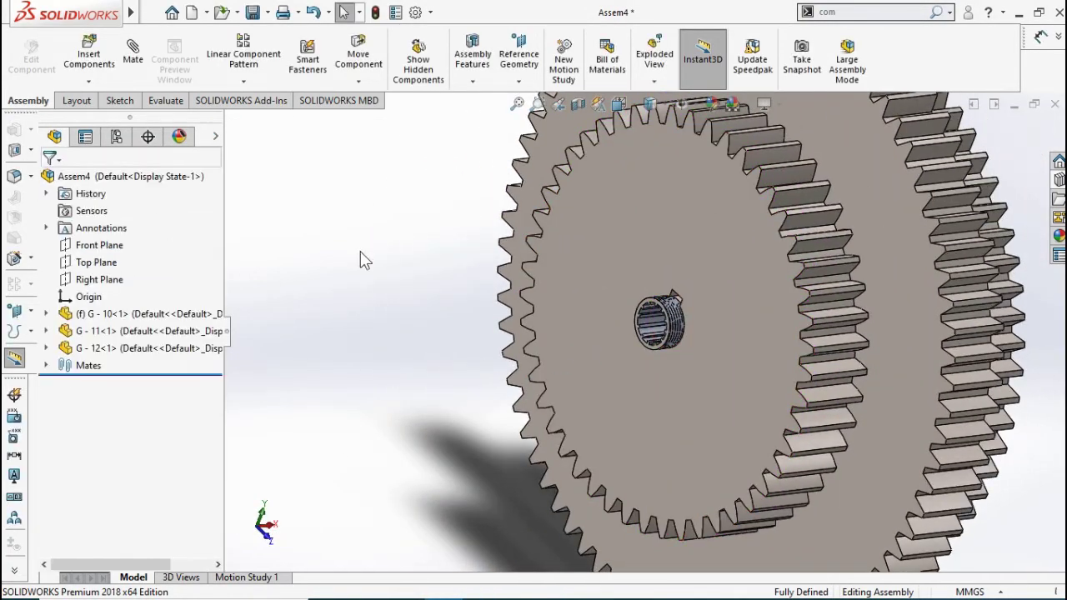
{"action": "left_click", "coordinate": [88, 54]}
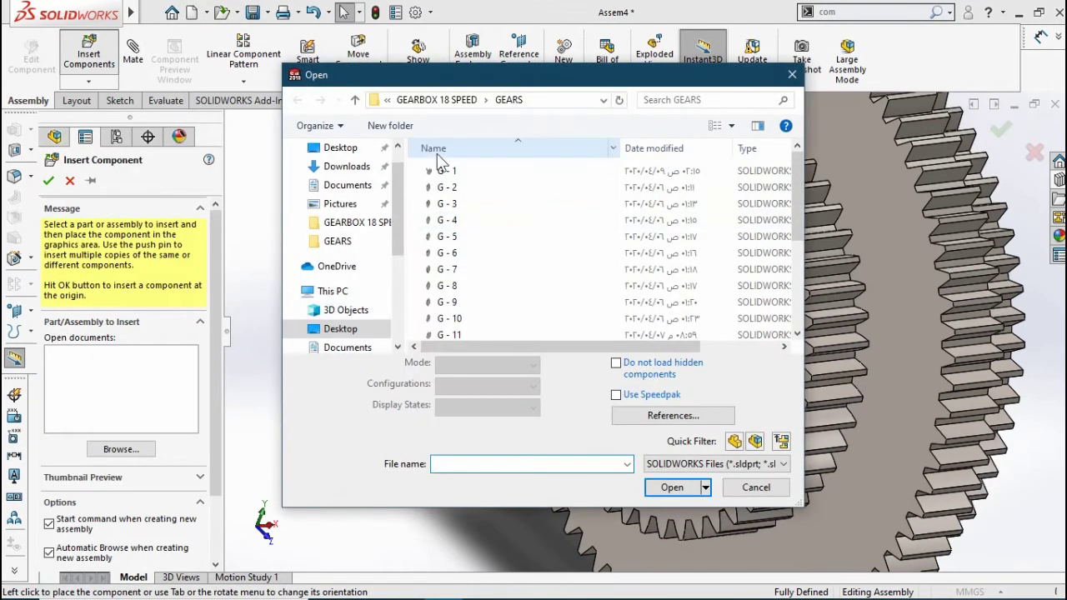
{"action": "key", "text": "alt+Up"}
{"action": "double_click", "coordinate": [449, 236]}
{"action": "left_click", "coordinate": [445, 214]}
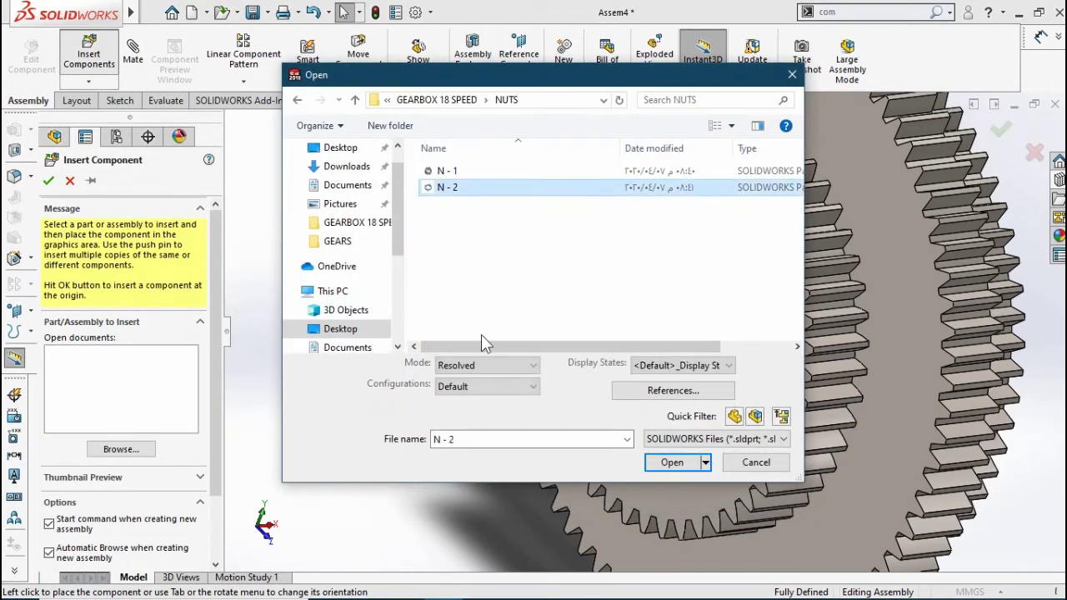
{"action": "left_click", "coordinate": [672, 486]}
{"action": "left_click", "coordinate": [616, 359]}
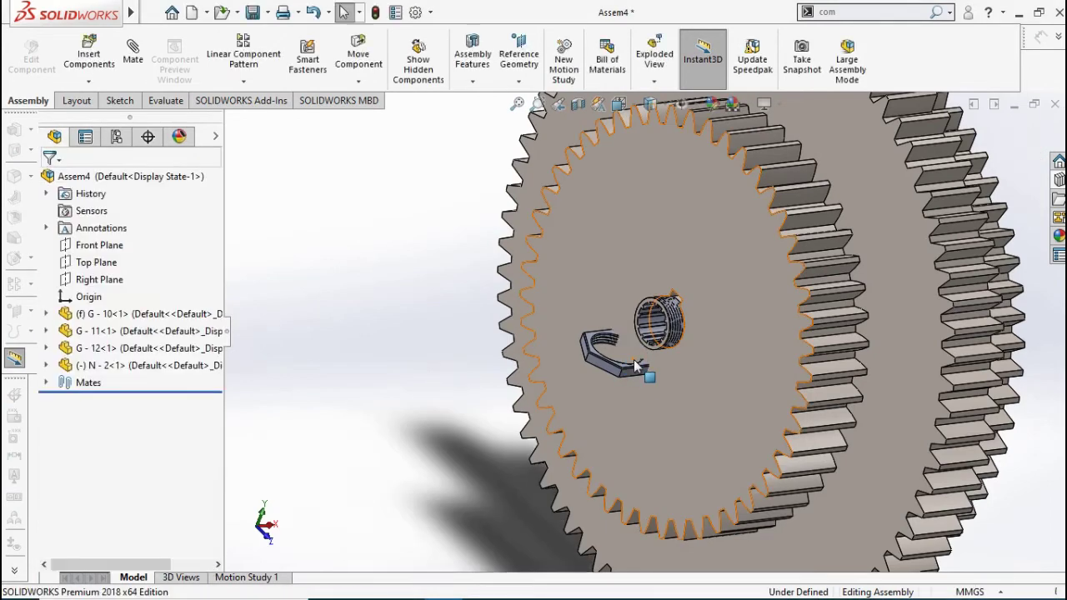
Mate the nut concentric with the gear hub and parallel to a gear edge.
{"action": "scroll", "coordinate": [621, 354], "scroll_direction": "up", "scroll_amount": 5}
{"action": "left_click", "coordinate": [504, 263]}
{"action": "left_click", "coordinate": [714, 165]}
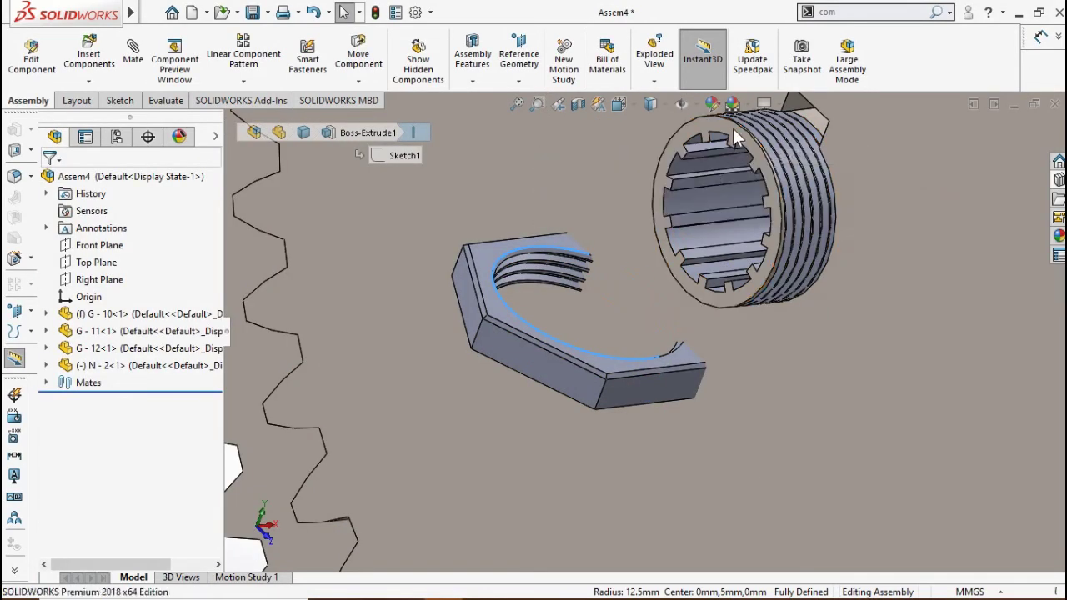
{"action": "left_click", "coordinate": [734, 129]}
{"action": "left_click", "coordinate": [890, 235]}
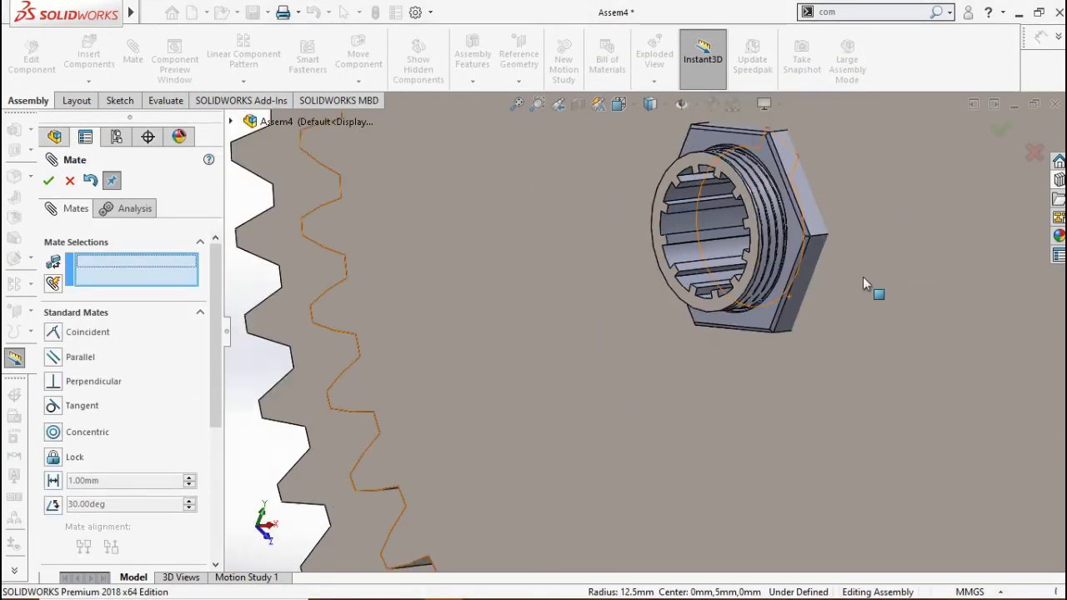
{"action": "left_click", "coordinate": [756, 249]}
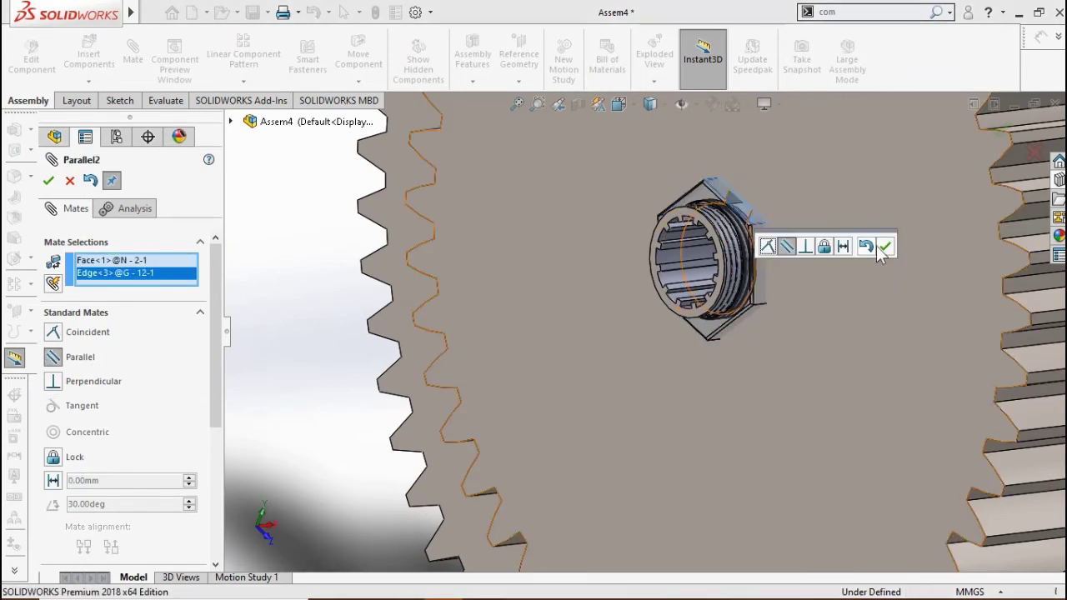
{"action": "left_click", "coordinate": [881, 245]}
{"action": "left_click", "coordinate": [71, 183]}
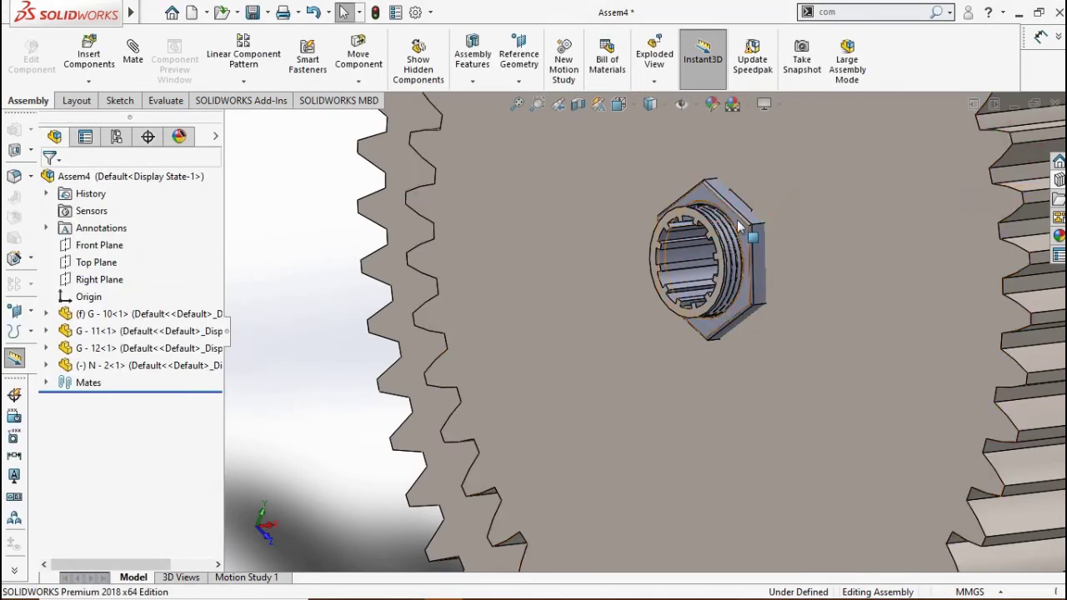
Seat the nut's side face coincident against the gear face.
{"action": "middle_click_drag", "start_coordinate": [739, 279], "coordinate": [496, 336]}
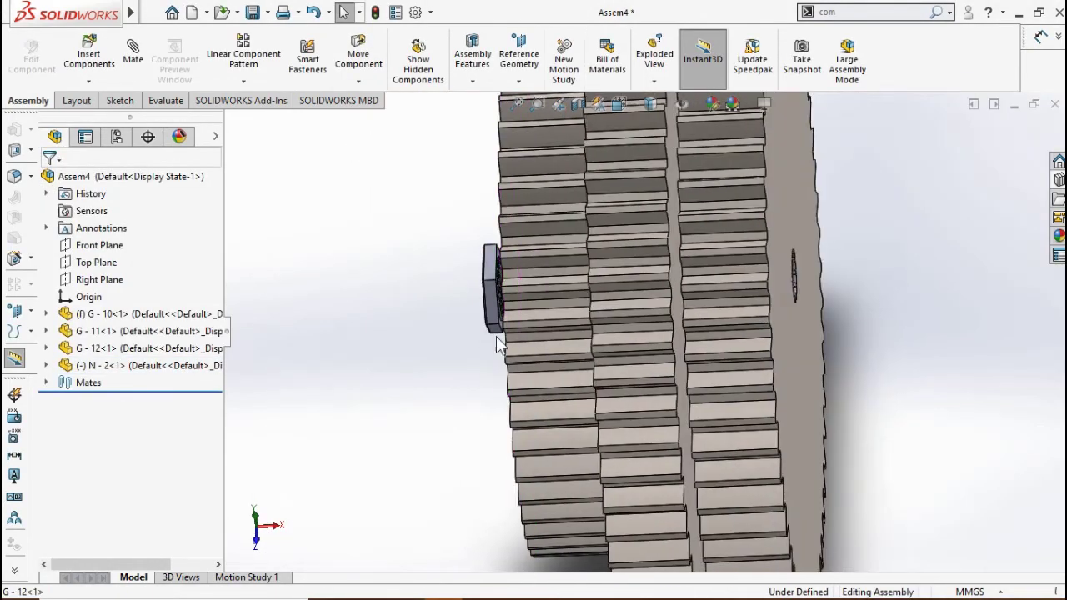
{"action": "scroll", "coordinate": [587, 265], "scroll_direction": "down", "scroll_amount": 5}
{"action": "left_click", "coordinate": [587, 268]}
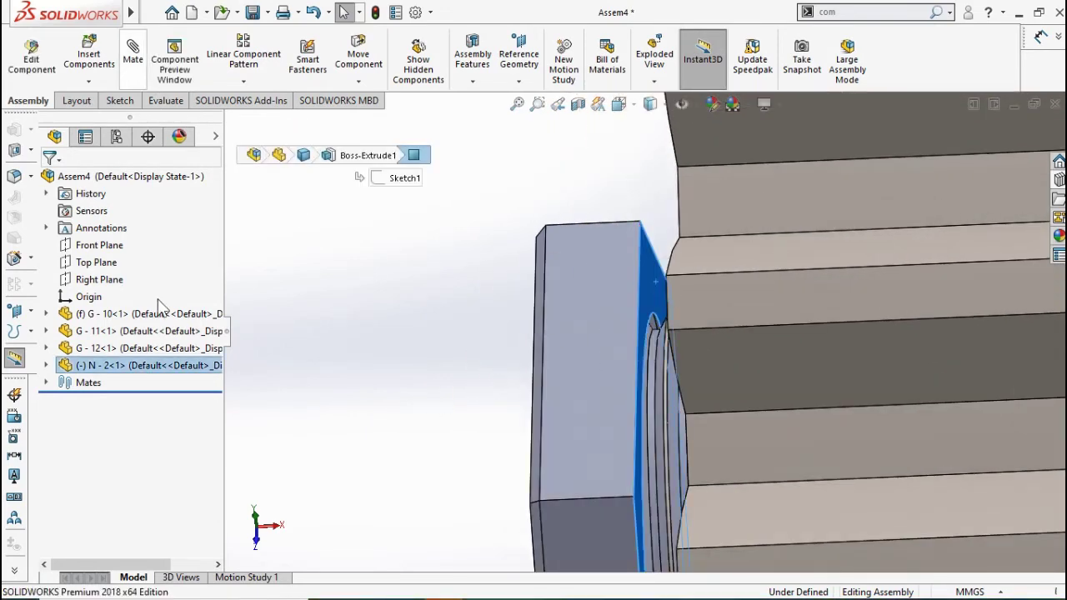
{"action": "key", "text": "m"}
{"action": "middle_click_drag", "start_coordinate": [340, 407], "coordinate": [633, 220]}
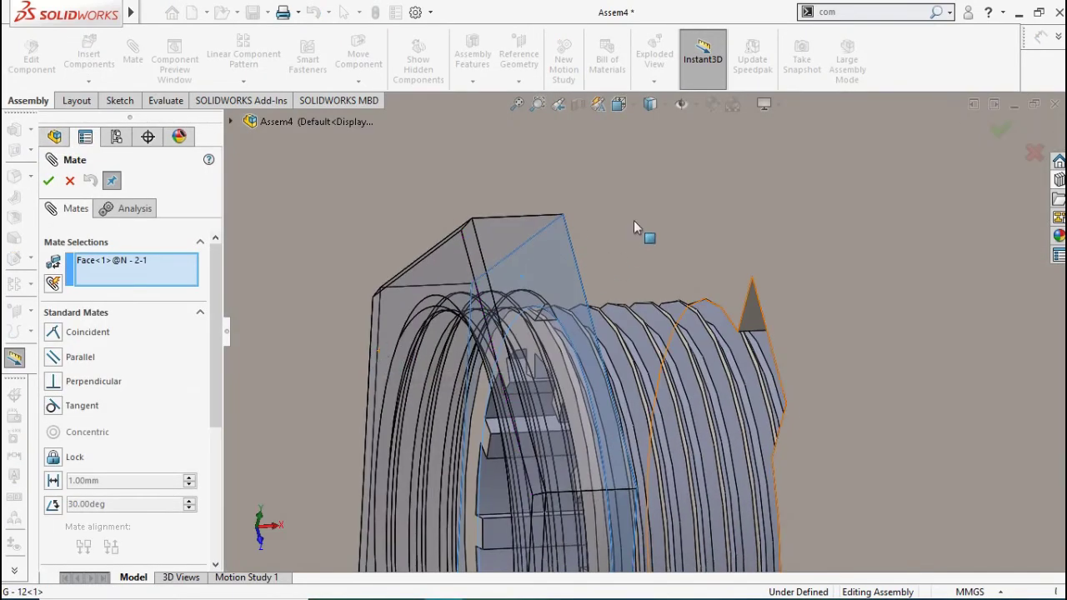
{"action": "left_click", "coordinate": [467, 391]}
{"action": "left_click", "coordinate": [471, 427]}
{"action": "left_click", "coordinate": [775, 344]}
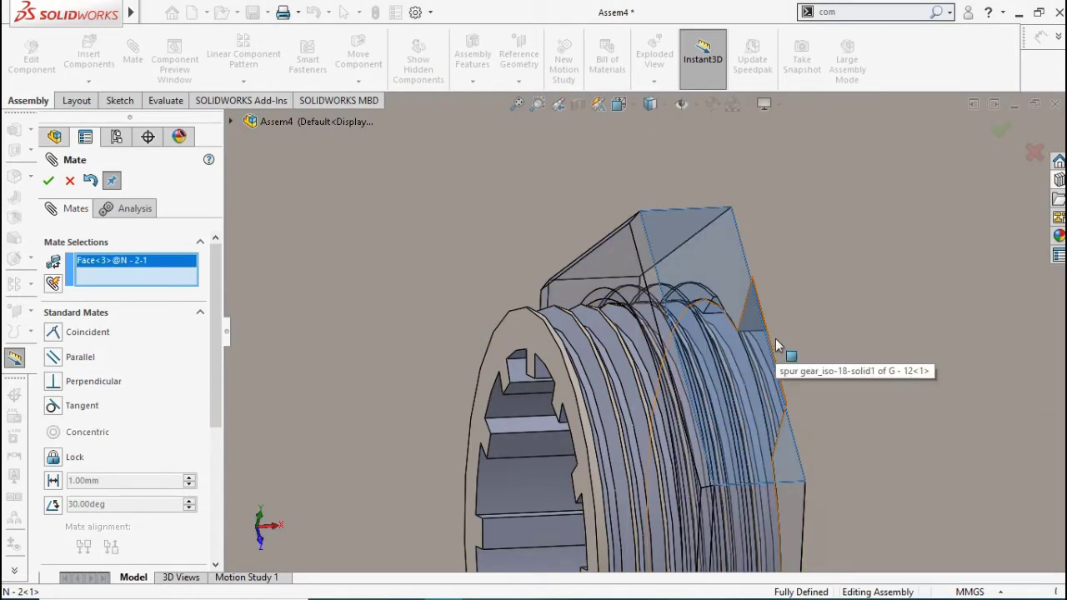
{"action": "scroll", "coordinate": [650, 391], "scroll_direction": "up", "scroll_amount": 5}
Place a second N - 2 nut and make it concentric with the first nut.
{"action": "key", "text": "Escape"}
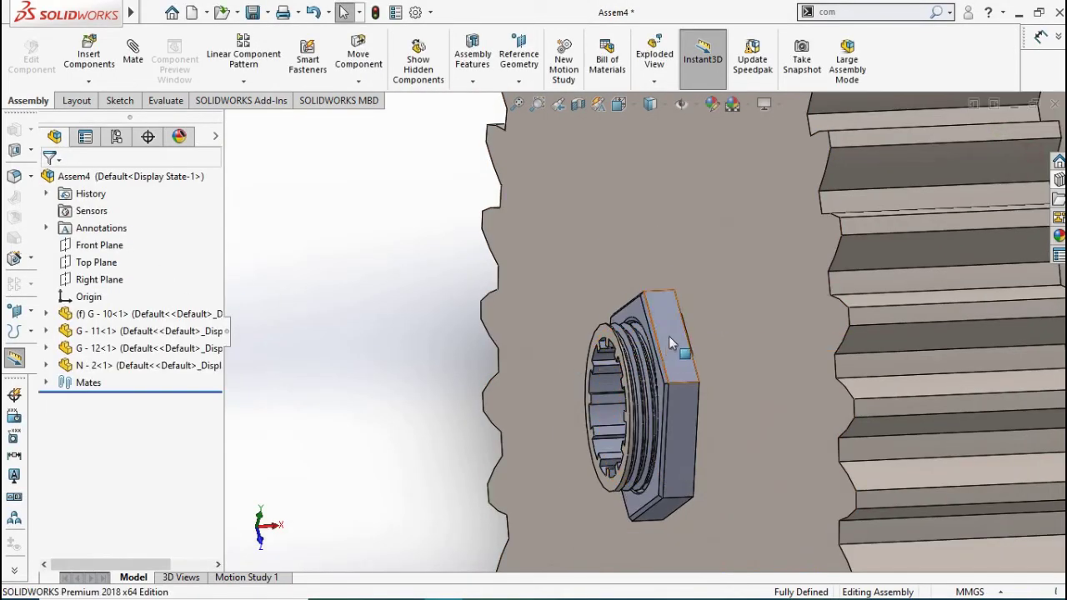
{"action": "left_click", "coordinate": [669, 336]}
{"action": "left_click", "coordinate": [424, 417]}
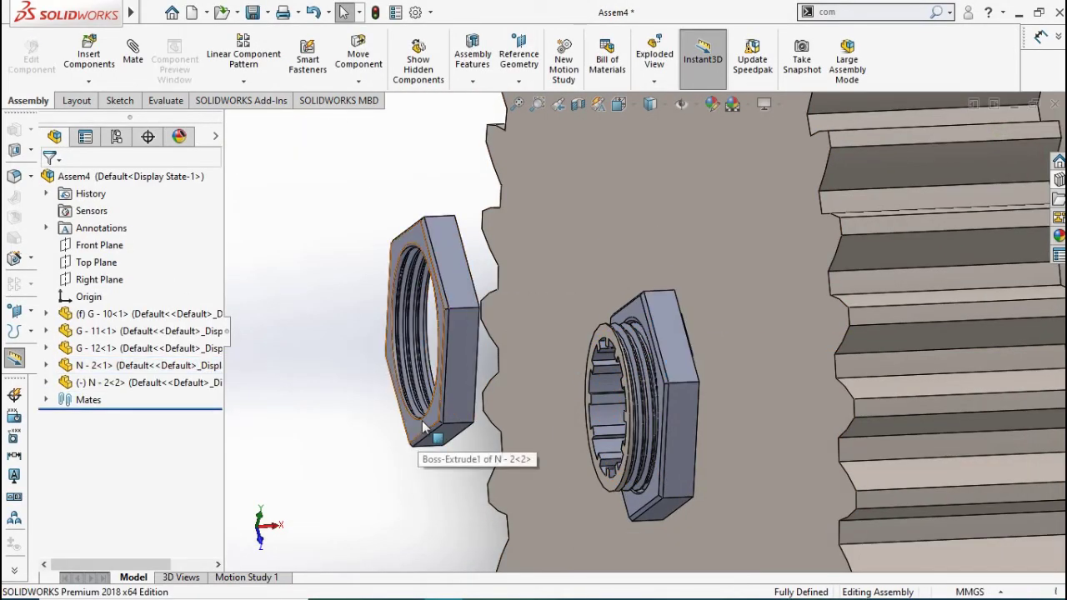
{"action": "left_click", "coordinate": [491, 316]}
{"action": "left_click", "coordinate": [619, 490]}
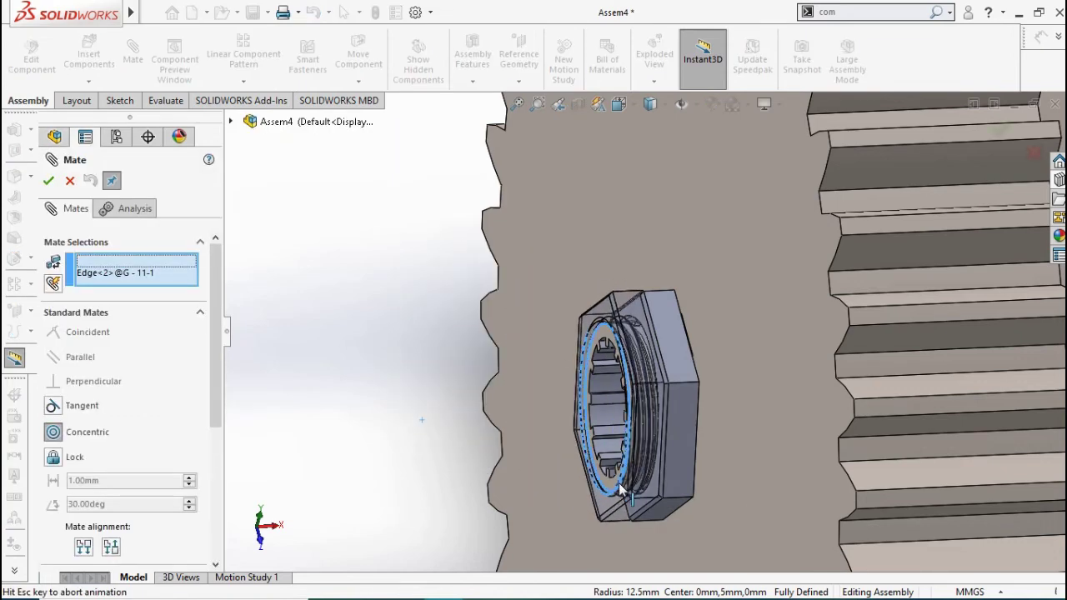
{"action": "left_click", "coordinate": [733, 505]}
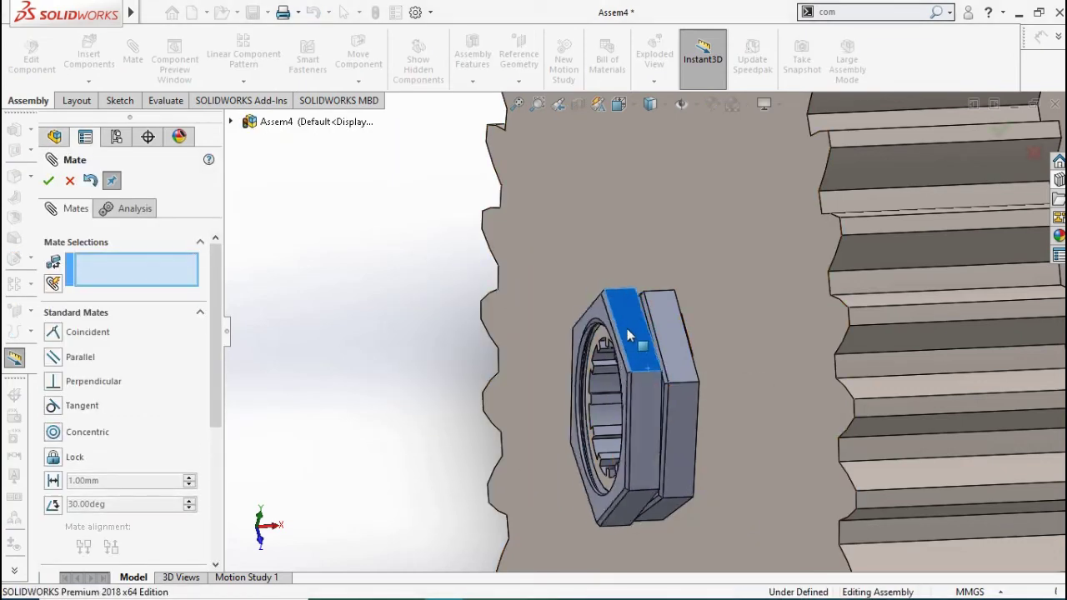
Seat the second nut flush against the first with coincident face mates.
{"action": "left_click_drag", "start_coordinate": [627, 328], "coordinate": [462, 432]}
{"action": "scroll", "coordinate": [385, 461], "scroll_direction": "down", "scroll_amount": 3}
{"action": "scroll", "coordinate": [386, 461], "scroll_direction": "up", "scroll_amount": 5}
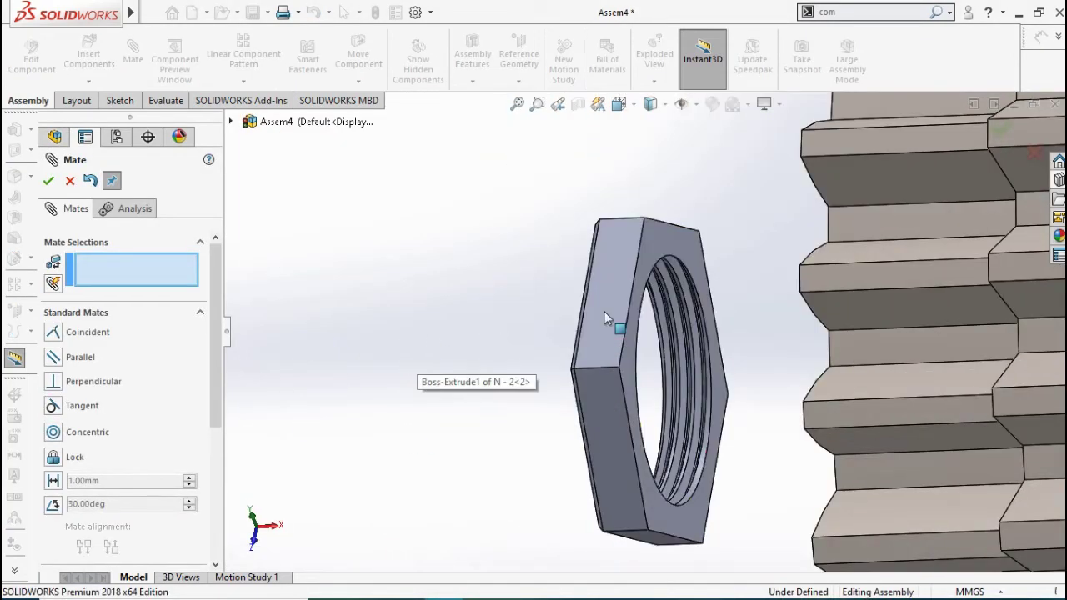
{"action": "left_click", "coordinate": [614, 317]}
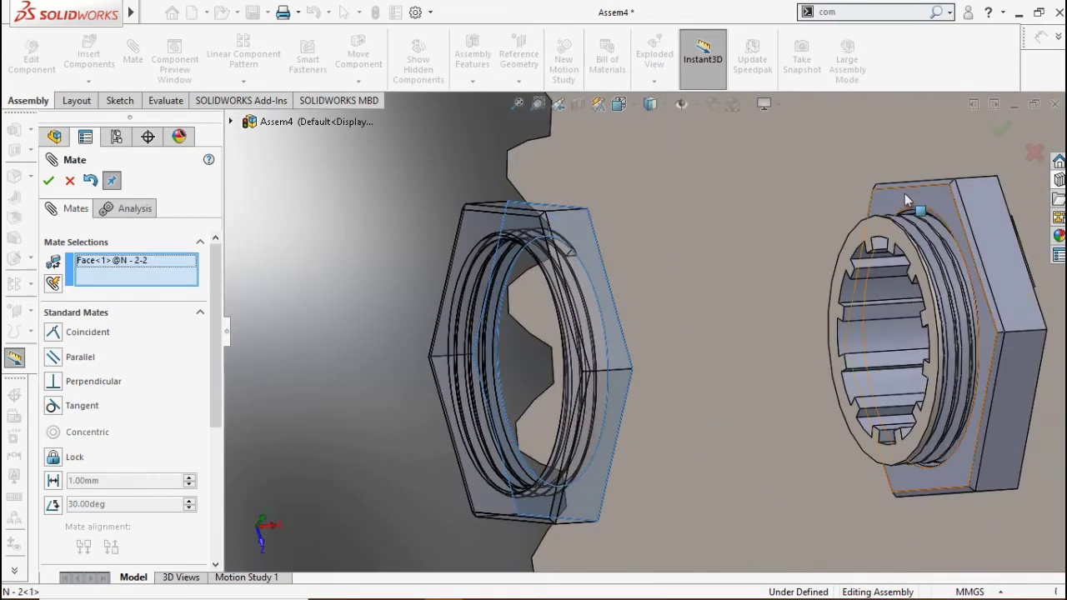
{"action": "left_click", "coordinate": [920, 191]}
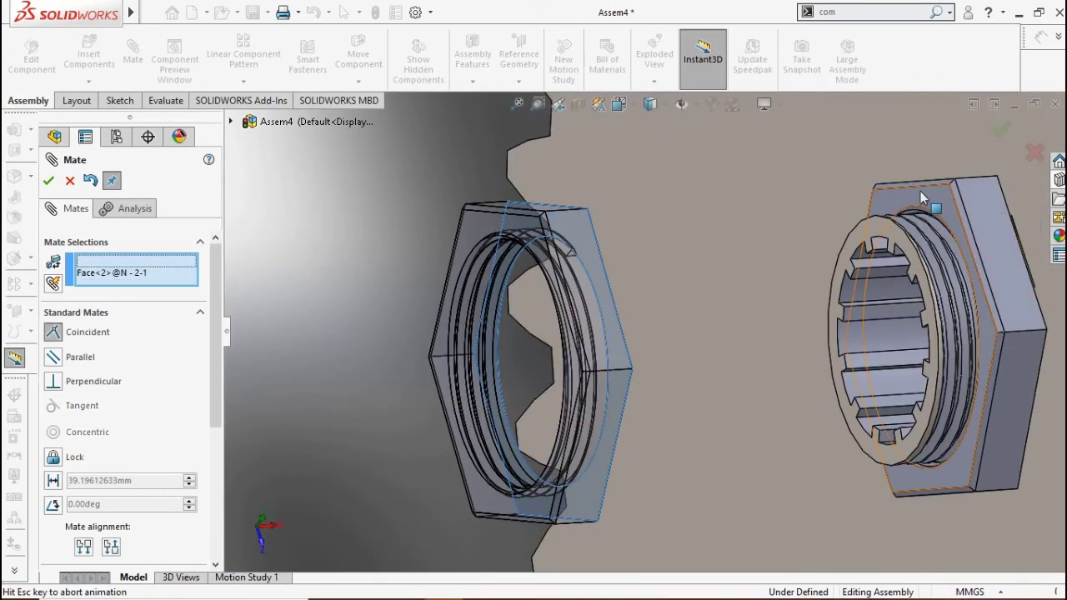
{"action": "left_click", "coordinate": [976, 221]}
{"action": "left_click", "coordinate": [979, 227]}
{"action": "left_click", "coordinate": [1010, 359]}
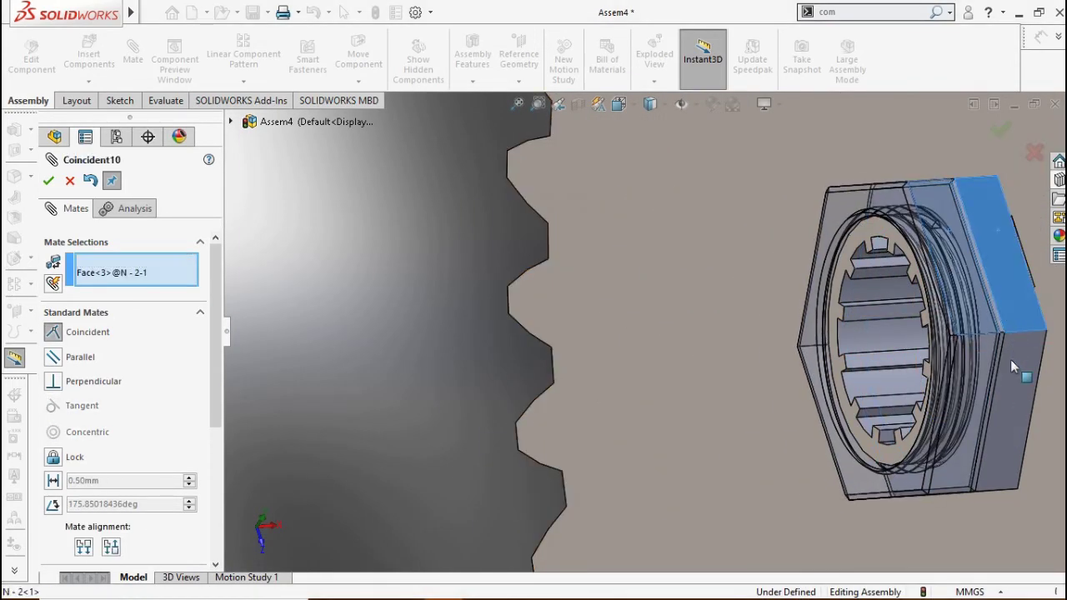
{"action": "left_click", "coordinate": [1050, 395]}
{"action": "scroll", "coordinate": [551, 394], "scroll_direction": "down", "scroll_amount": 5}
{"action": "left_click", "coordinate": [70, 180]}
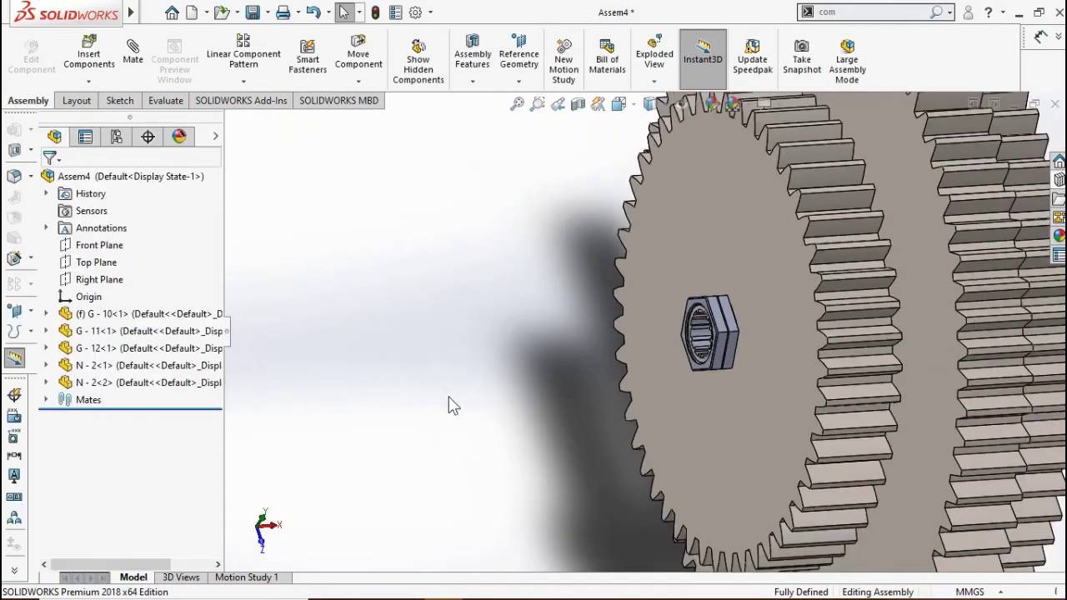
Inspect the assembly in right, left and isometric views.
{"action": "key", "text": "ctrl+4"}
{"action": "key", "text": "ctrl+3"}
{"action": "key", "text": "ctrl+4"}
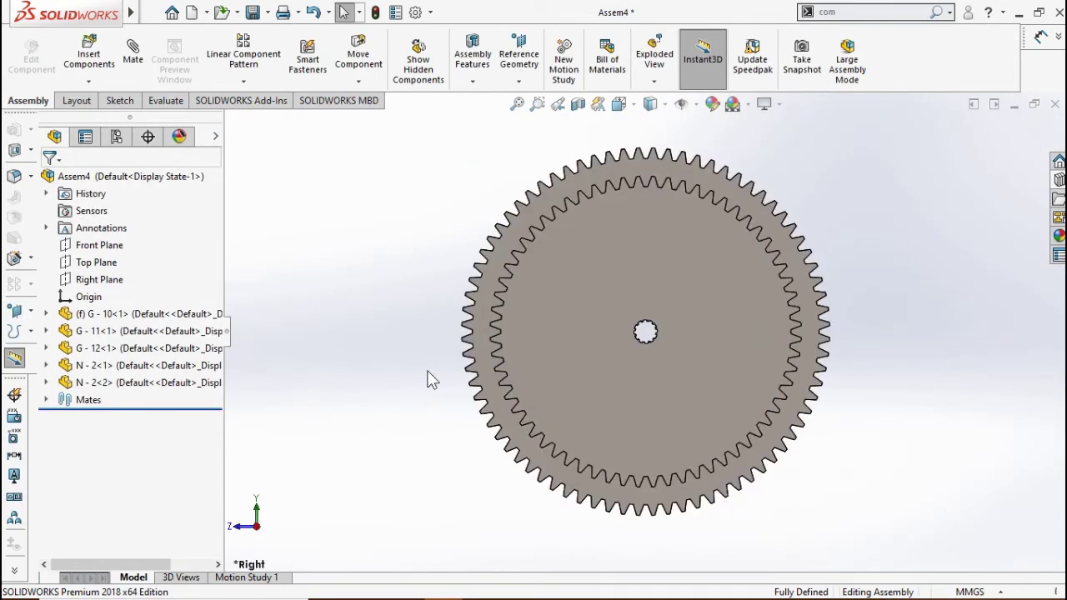
{"action": "key", "text": "Left"}
{"action": "key", "text": "ctrl+7"}
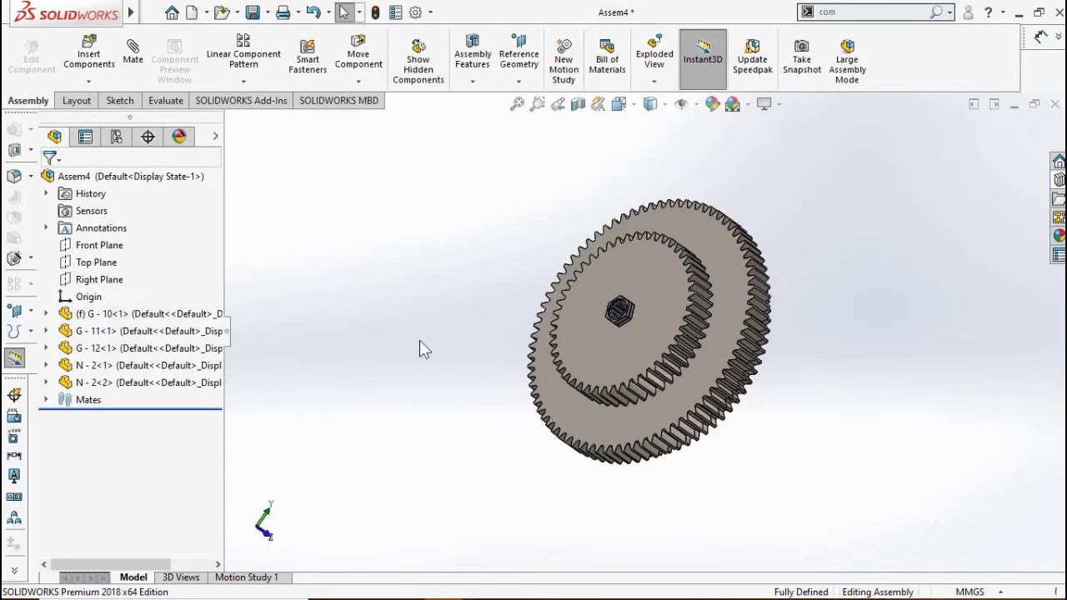
Save the assembly as B.G - 3 in the BLOCK GEAR folder and close it.
{"action": "left_click", "coordinate": [250, 13]}
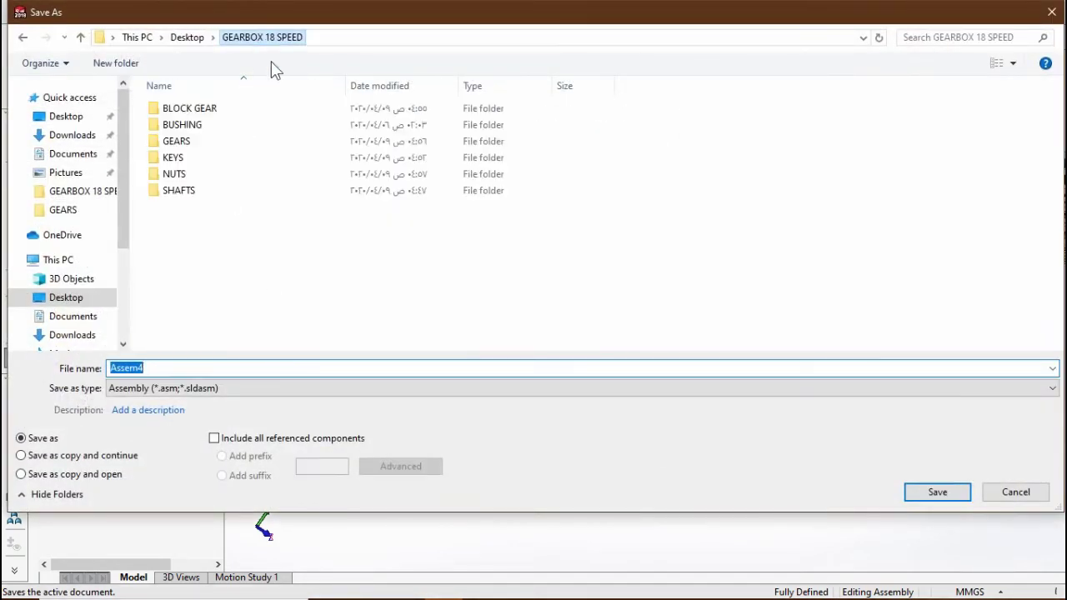
{"action": "double_click", "coordinate": [192, 110]}
{"action": "left_click", "coordinate": [199, 125]}
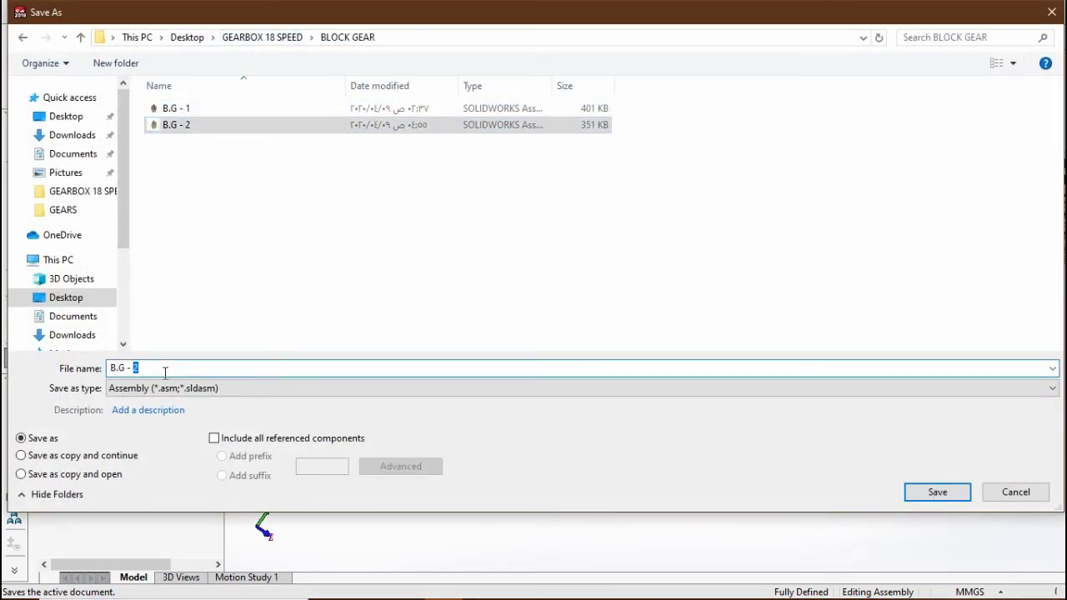
{"action": "type", "text": "3"}
{"action": "key", "text": "Return"}
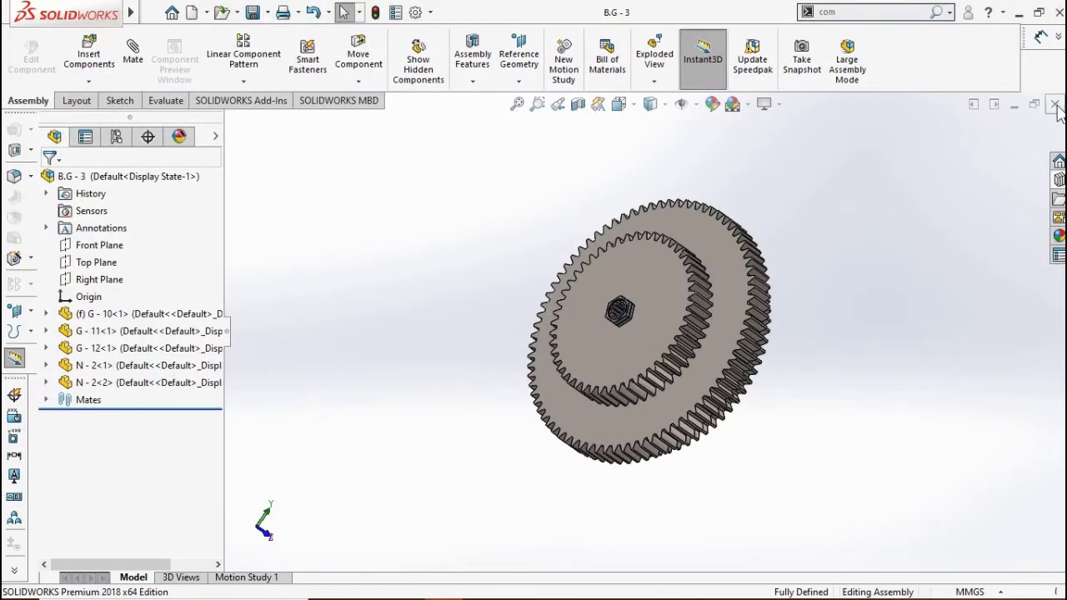
{"action": "left_click", "coordinate": [1055, 105]}
Create a new assembly and insert gears G - 13 and G - 14 from the GEARS folder.
{"action": "left_click", "coordinate": [191, 13]}
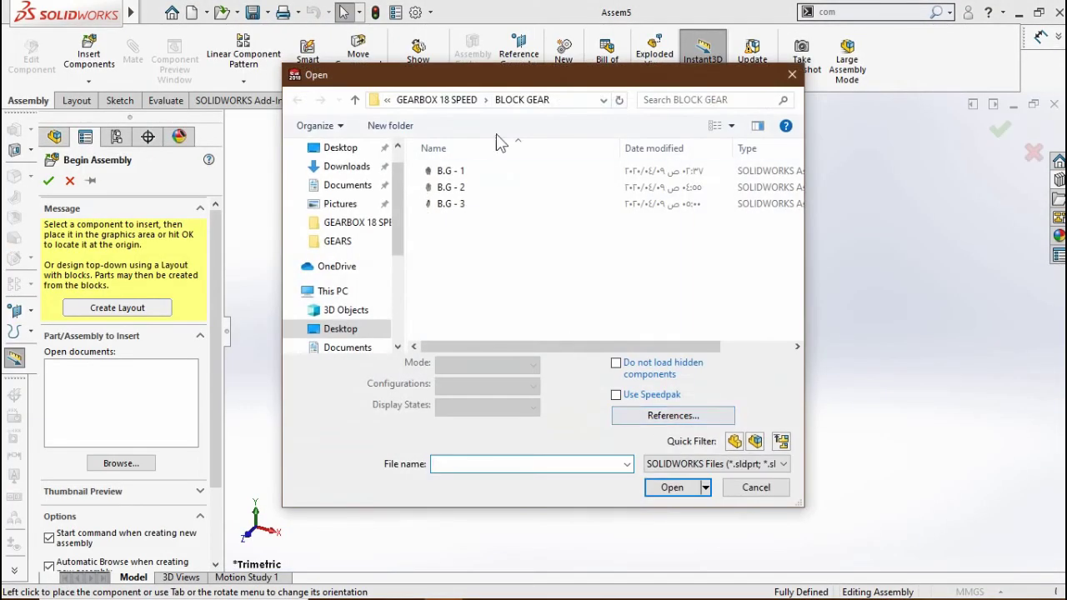
{"action": "left_click", "coordinate": [432, 100]}
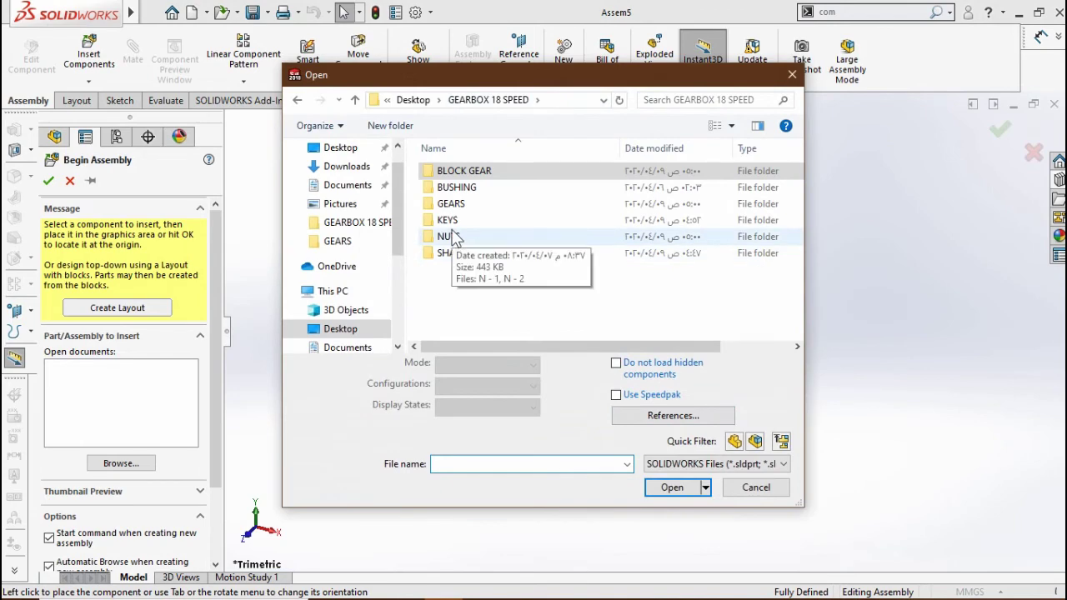
{"action": "double_click", "coordinate": [450, 204]}
{"action": "scroll", "coordinate": [523, 324], "scroll_direction": "down", "scroll_amount": 2}
{"action": "left_click", "coordinate": [450, 281]}
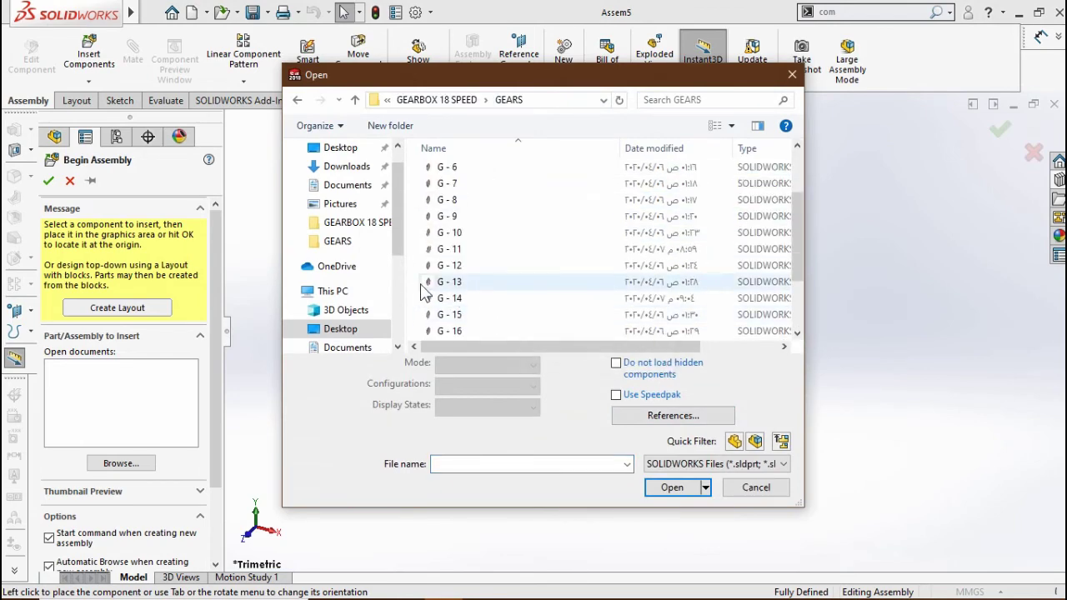
{"action": "left_click", "coordinate": [450, 298], "text": "ctrl"}
{"action": "left_click", "coordinate": [672, 488]}
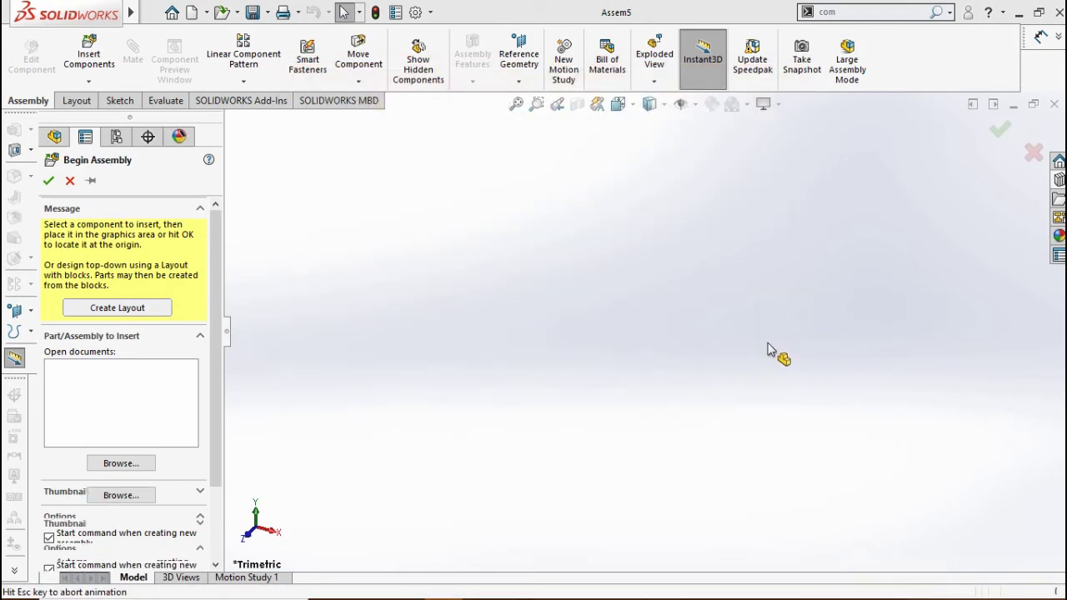
{"action": "left_click", "coordinate": [666, 325]}
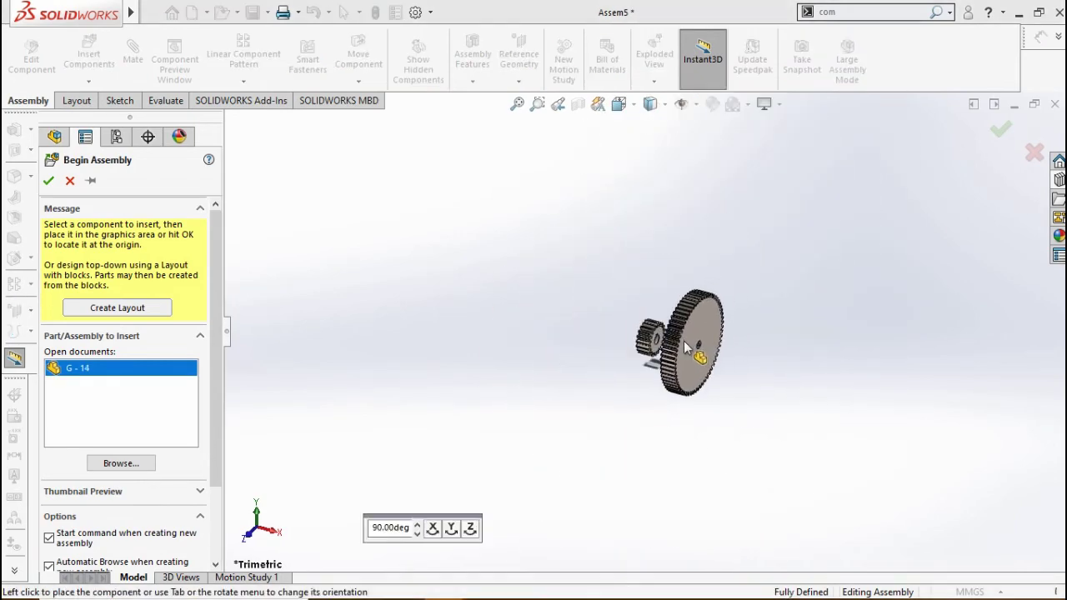
{"action": "left_click", "coordinate": [685, 348]}
Float the small gear, drag it clear of the large gear, and select its bore face.
{"action": "scroll", "coordinate": [645, 381], "scroll_direction": "down", "scroll_amount": 5}
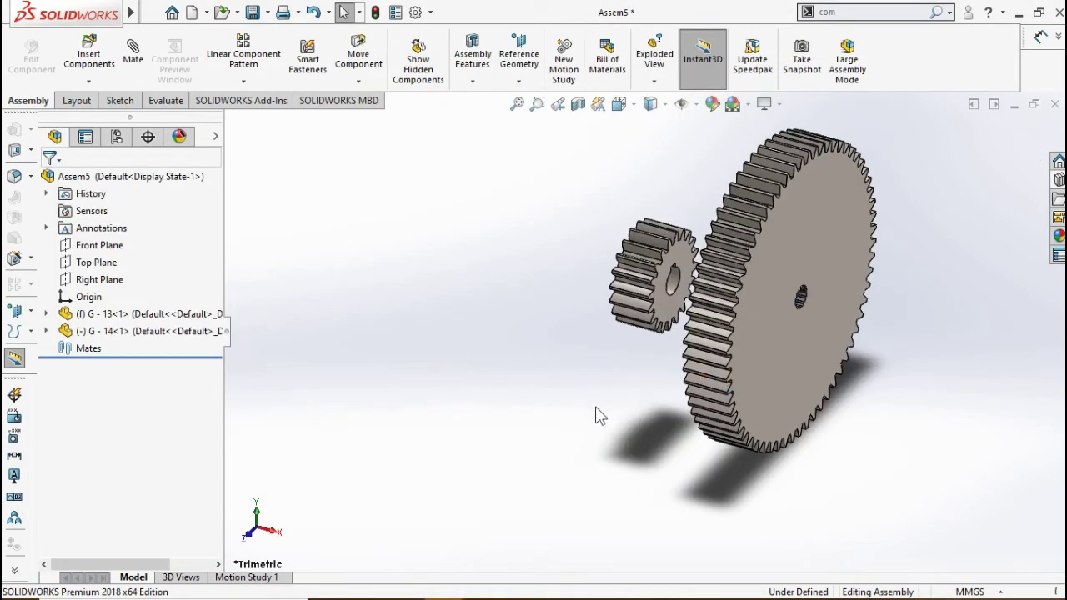
{"action": "middle_click_drag", "start_coordinate": [596, 415], "coordinate": [637, 433]}
{"action": "left_click_drag", "start_coordinate": [708, 275], "coordinate": [566, 406]}
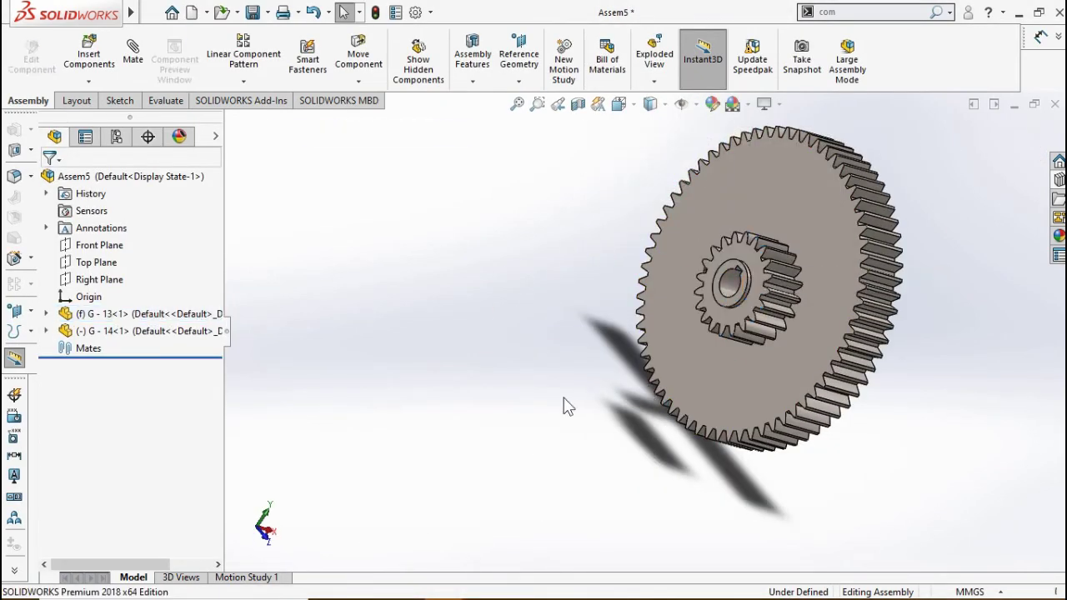
{"action": "right_click", "coordinate": [729, 287]}
{"action": "left_click", "coordinate": [790, 341]}
{"action": "left_click_drag", "start_coordinate": [729, 287], "coordinate": [446, 220]}
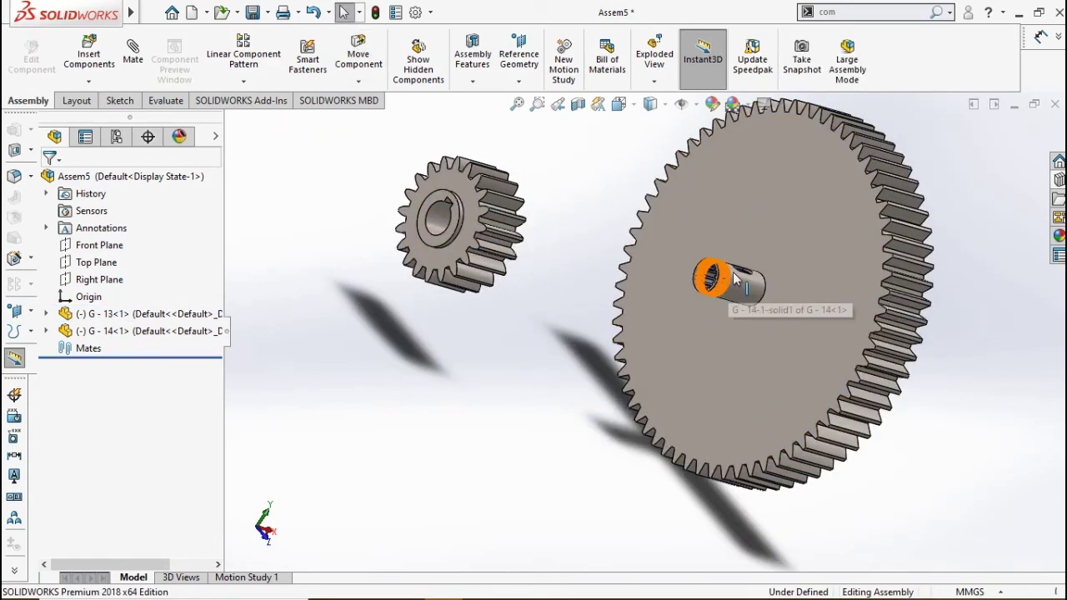
{"action": "middle_click_drag", "start_coordinate": [638, 357], "coordinate": [536, 375]}
{"action": "scroll", "coordinate": [543, 376], "scroll_direction": "up", "scroll_amount": 3}
{"action": "scroll", "coordinate": [425, 313], "scroll_direction": "down", "scroll_amount": 4}
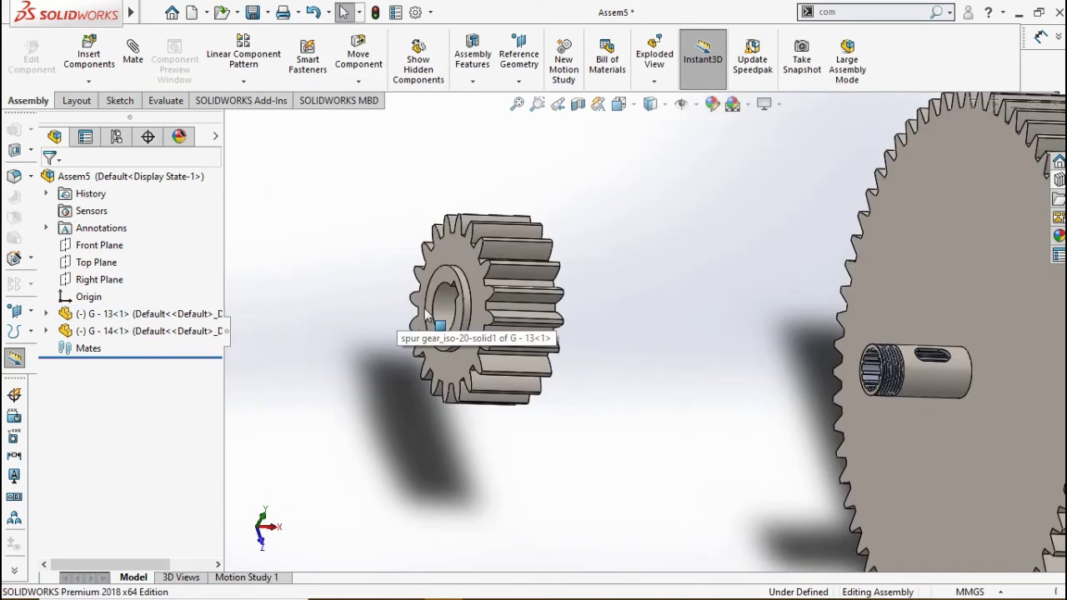
{"action": "left_click", "coordinate": [427, 313]}
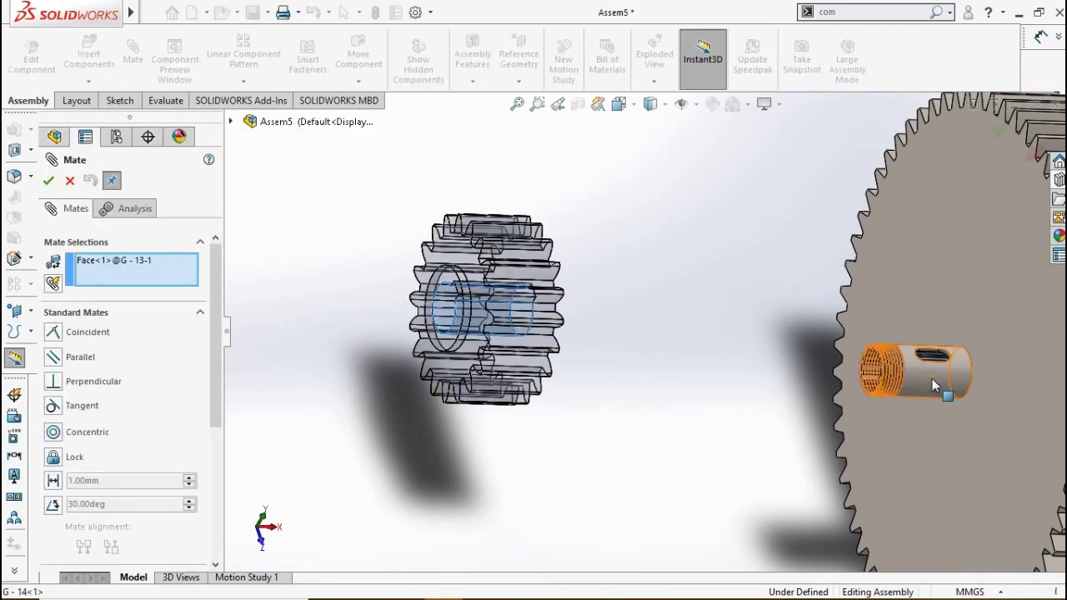
Mate the small gear's bore concentric to the hub and its side face coincident with the large gear.
{"action": "left_click", "coordinate": [939, 385]}
{"action": "left_click", "coordinate": [926, 421]}
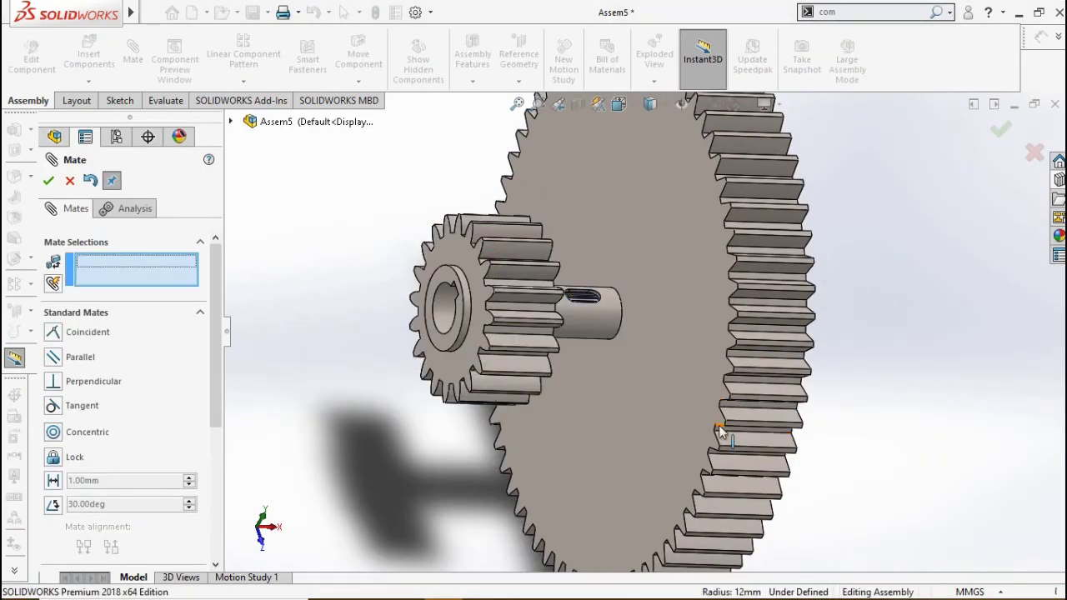
{"action": "left_click", "coordinate": [448, 284]}
{"action": "left_click", "coordinate": [642, 239]}
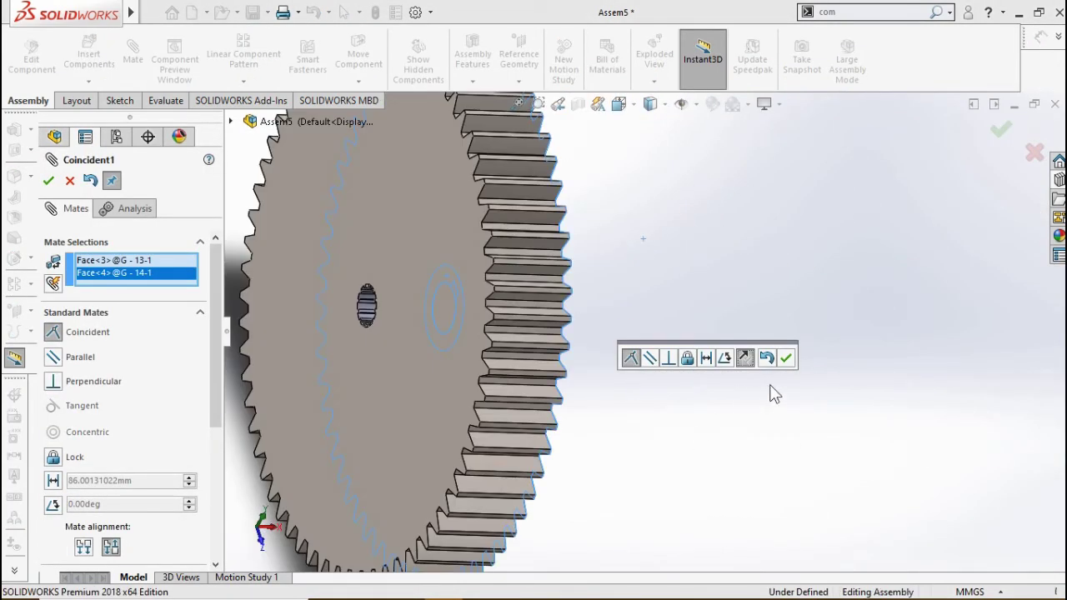
{"action": "left_click", "coordinate": [785, 357]}
{"action": "left_click", "coordinate": [70, 181]}
Add another coincident mate between faces of the two gears.
{"action": "mouse_move", "coordinate": [683, 351]}
{"action": "middle_mouse_down"}
{"action": "mouse_move", "coordinate": [644, 284]}
{"action": "mouse_move", "coordinate": [798, 414]}
{"action": "mouse_move", "coordinate": [773, 404]}
{"action": "middle_mouse_up"}
{"action": "scroll", "coordinate": [708, 358], "scroll_direction": "down", "scroll_amount": 5}
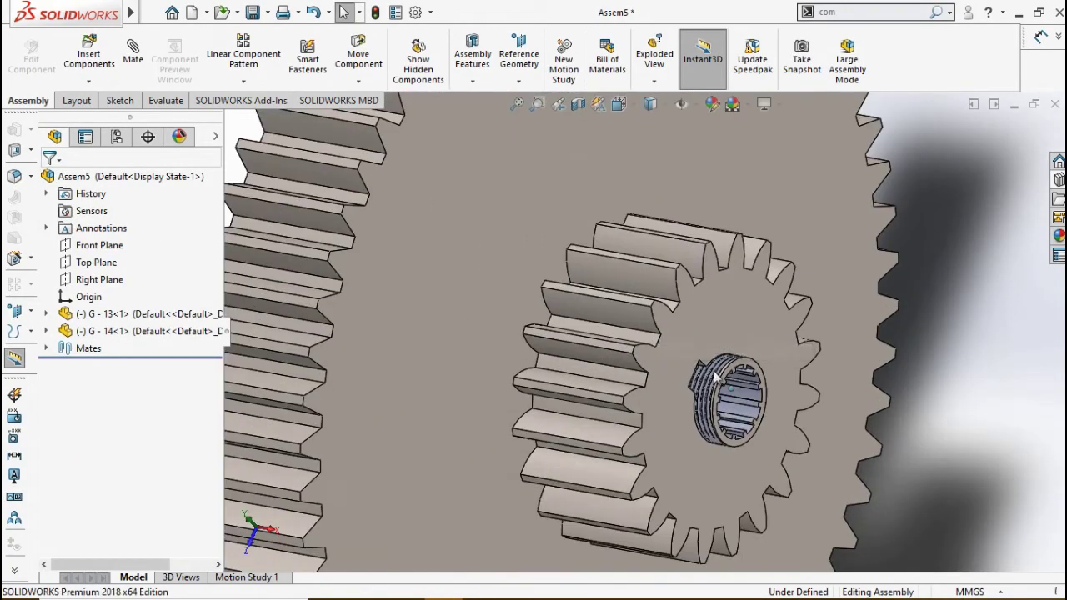
{"action": "scroll", "coordinate": [640, 314], "scroll_direction": "down", "scroll_amount": 3}
{"action": "left_click", "coordinate": [639, 314]}
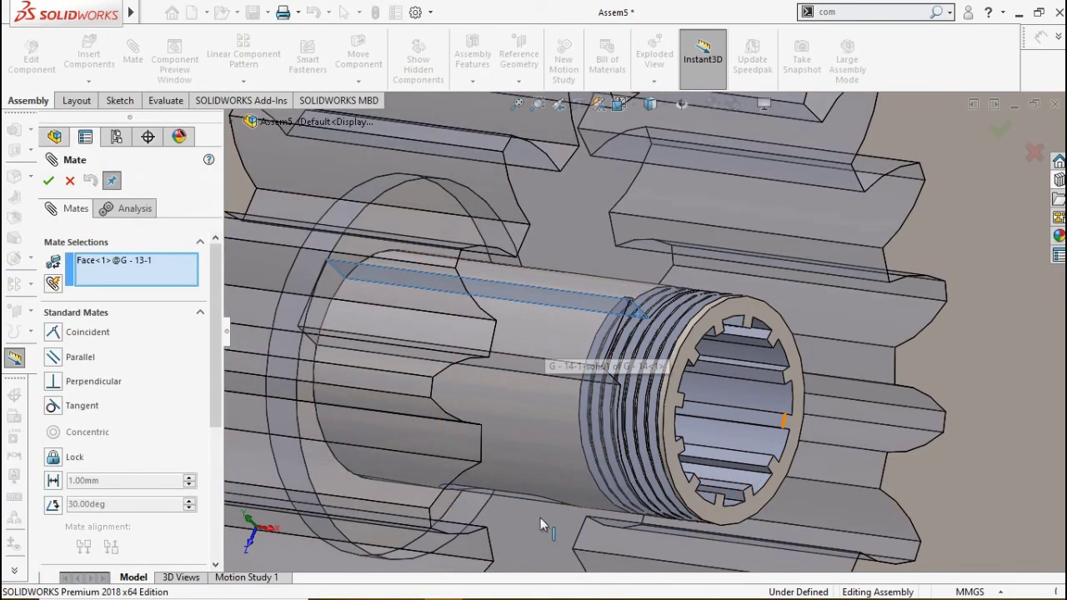
{"action": "scroll", "coordinate": [558, 417], "scroll_direction": "up", "scroll_amount": 2}
{"action": "scroll", "coordinate": [557, 417], "scroll_direction": "up", "scroll_amount": 3}
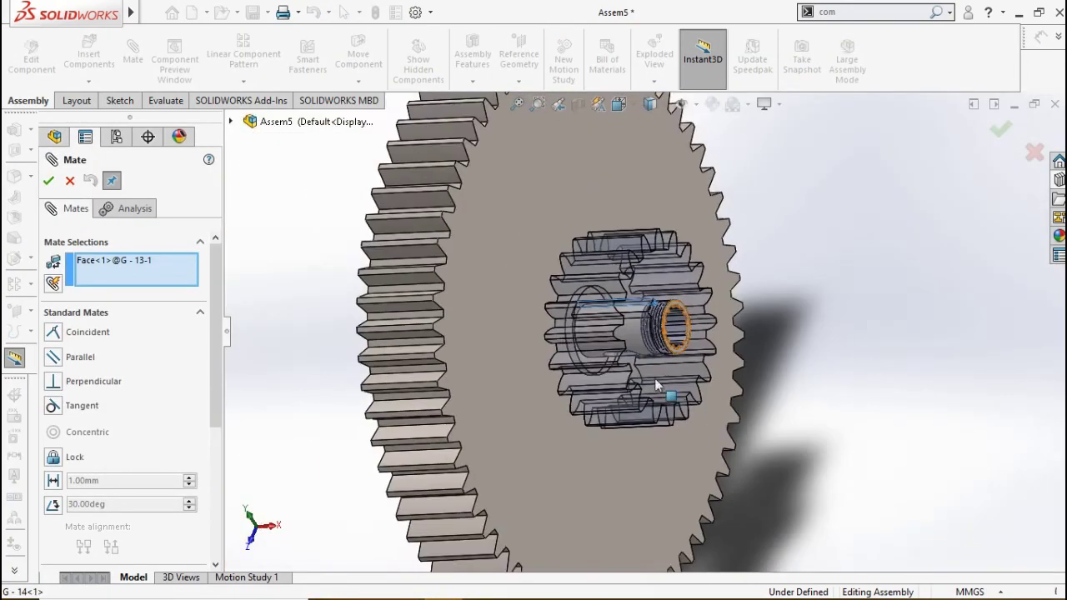
{"action": "scroll", "coordinate": [635, 328], "scroll_direction": "down", "scroll_amount": 4}
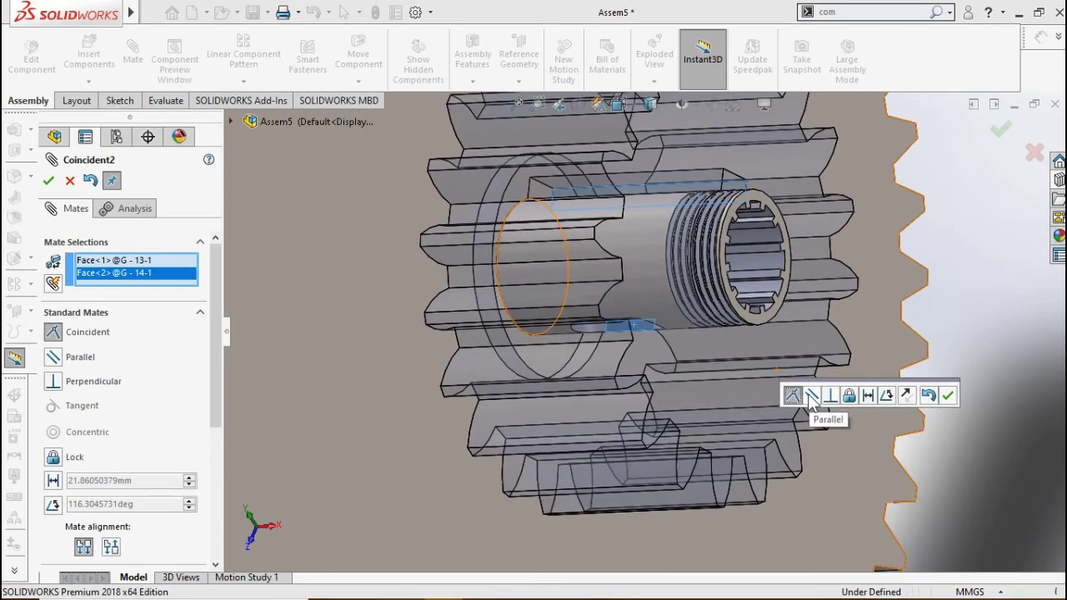
{"action": "left_click", "coordinate": [811, 396]}
{"action": "left_click", "coordinate": [793, 395]}
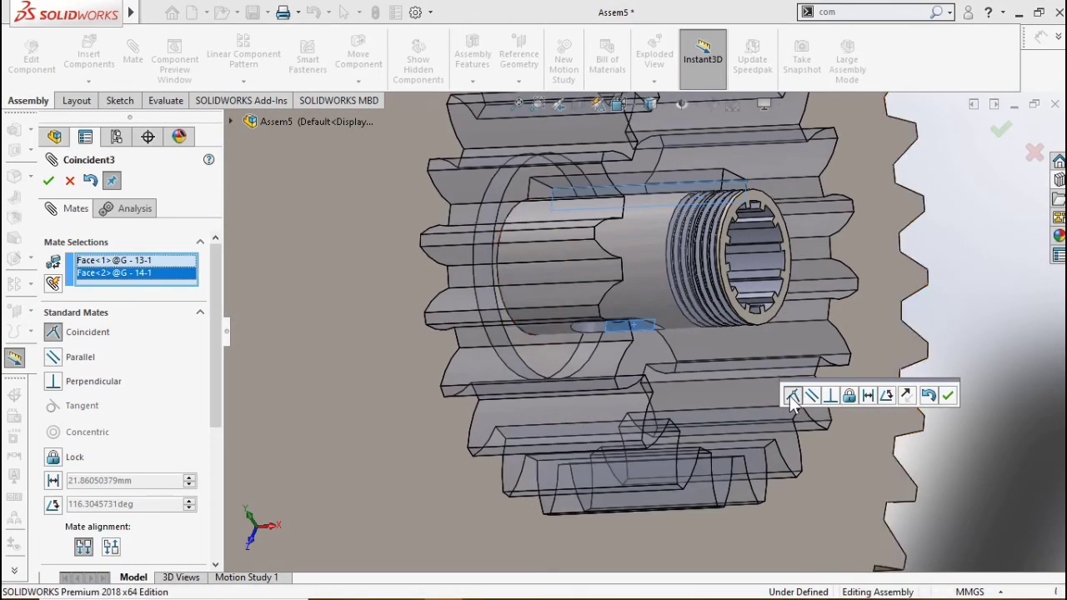
{"action": "left_click", "coordinate": [947, 395]}
{"action": "scroll", "coordinate": [1000, 267], "scroll_direction": "up", "scroll_amount": 3}
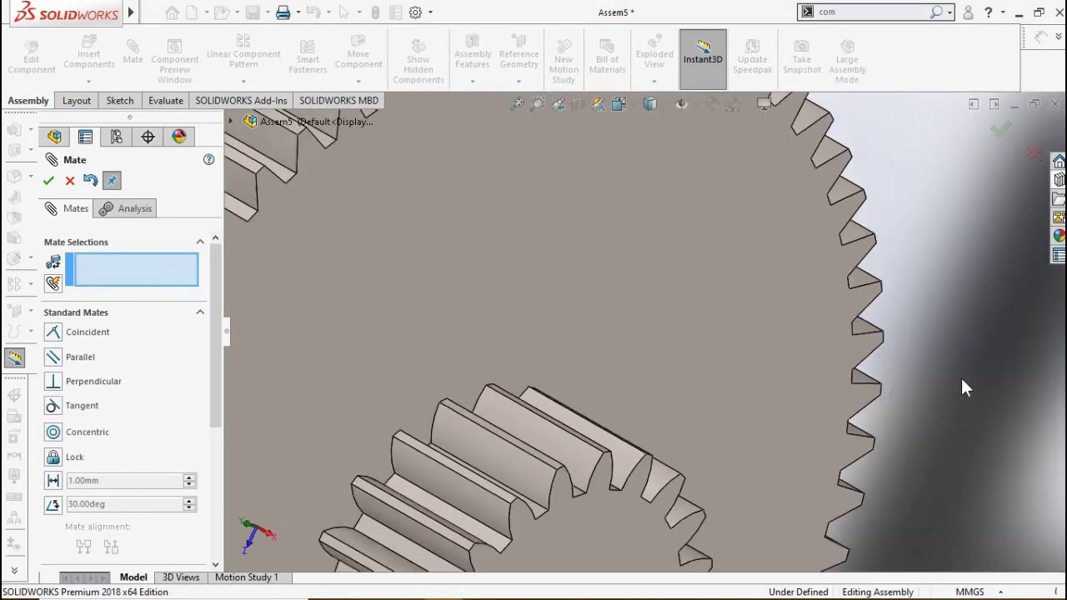
{"action": "scroll", "coordinate": [964, 386], "scroll_direction": "up", "scroll_amount": 2}
{"action": "left_click", "coordinate": [70, 180]}
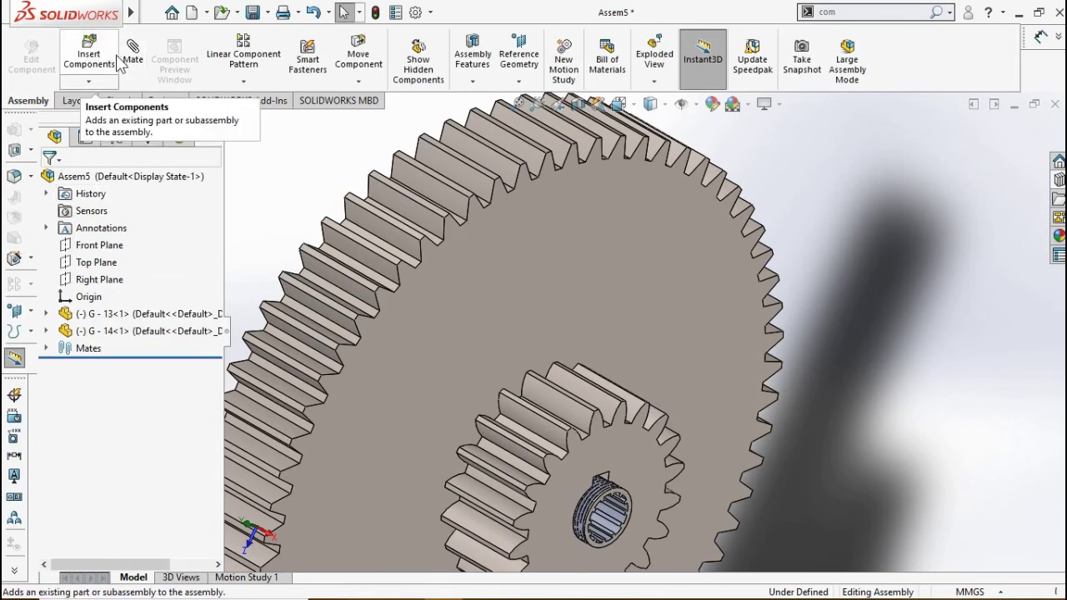
Insert the N - 2 hex nut from the NUTS folder into the assembly.
{"action": "left_click", "coordinate": [89, 54]}
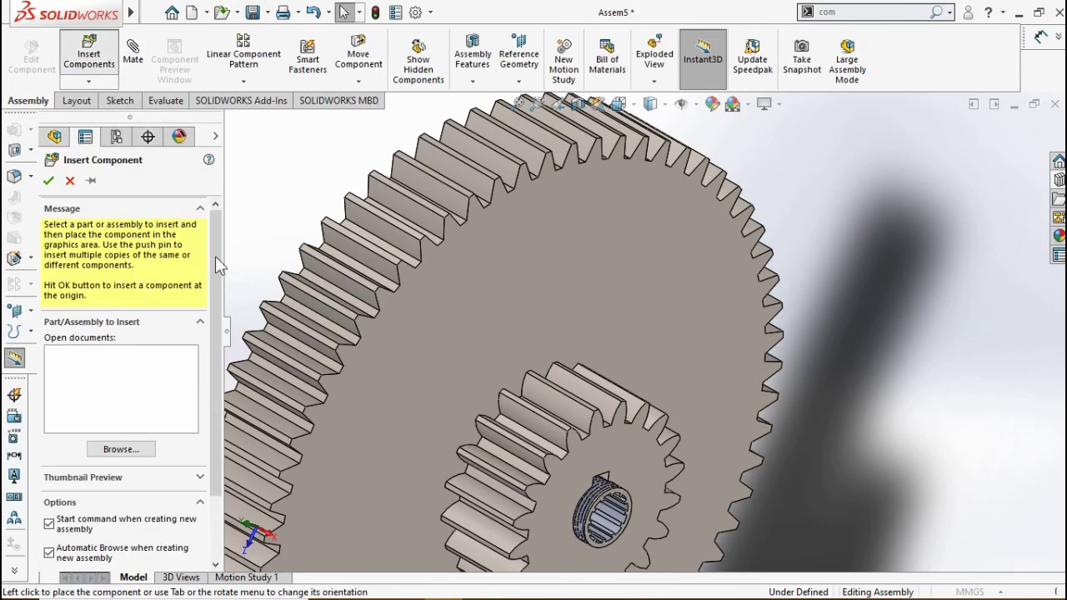
{"action": "left_click", "coordinate": [450, 100]}
{"action": "double_click", "coordinate": [461, 234]}
{"action": "left_click", "coordinate": [446, 187]}
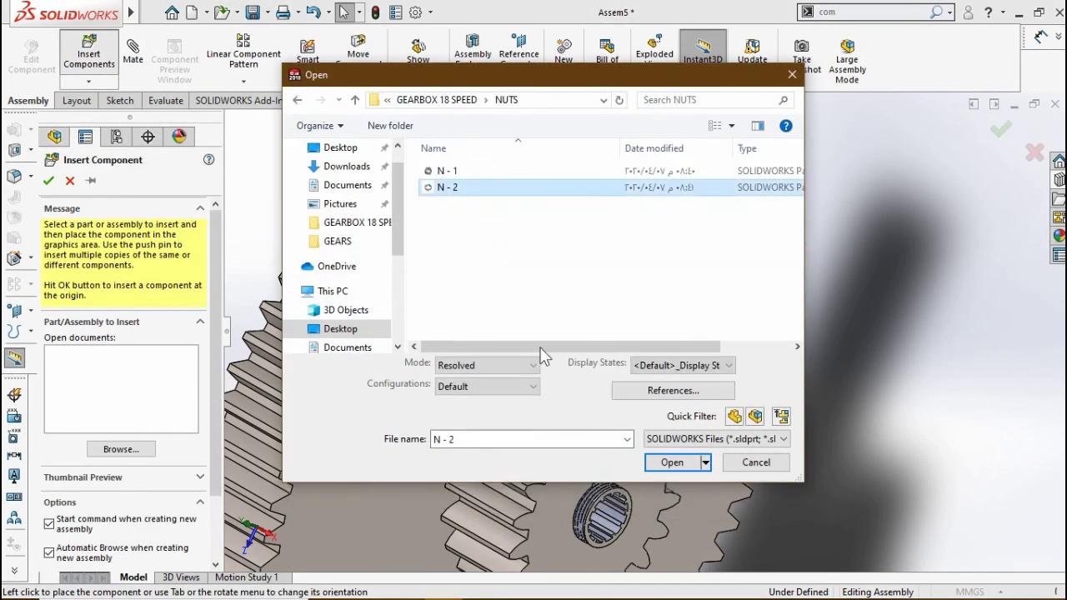
{"action": "left_click", "coordinate": [671, 487]}
{"action": "left_click", "coordinate": [700, 520]}
{"action": "scroll", "coordinate": [658, 473], "scroll_direction": "down", "scroll_amount": 5}
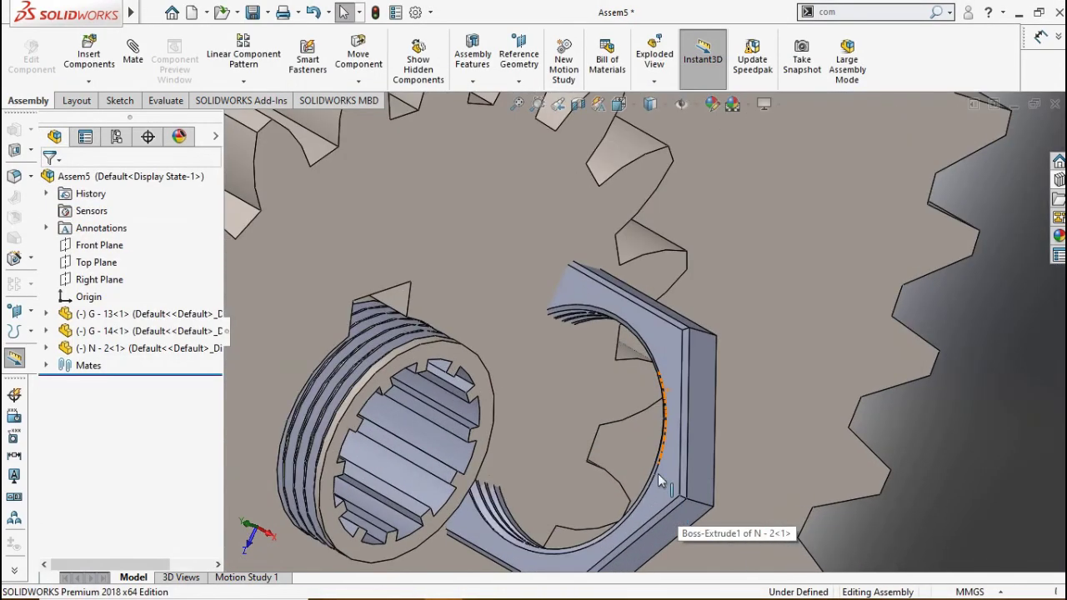
Make the nut concentric with the hub and coincident against the small gear's face.
{"action": "left_click", "coordinate": [429, 342]}
{"action": "left_click", "coordinate": [436, 392]}
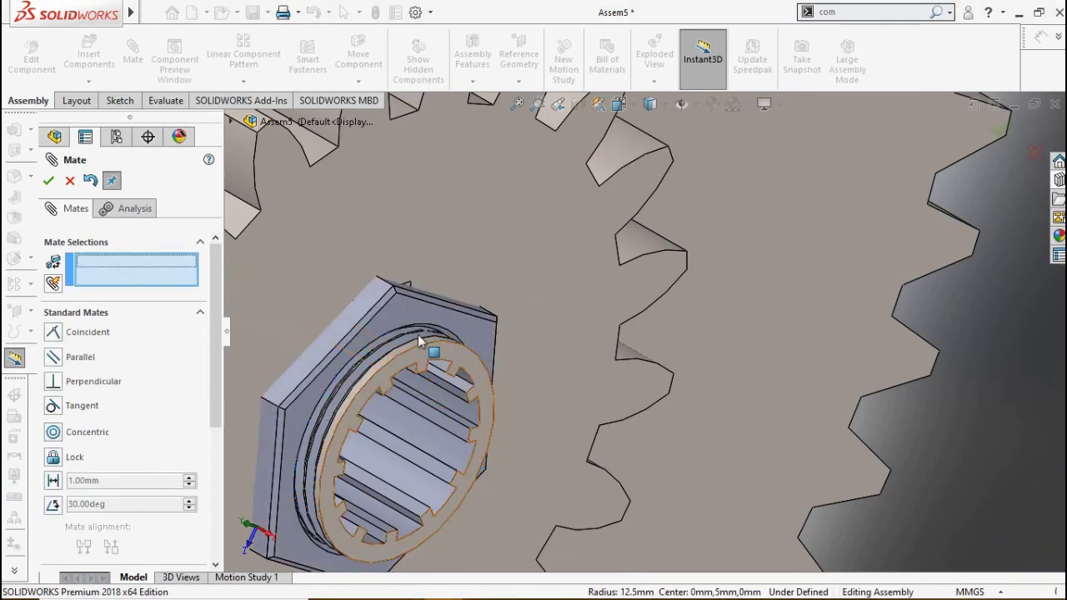
{"action": "scroll", "coordinate": [419, 342], "scroll_direction": "up", "scroll_amount": 5}
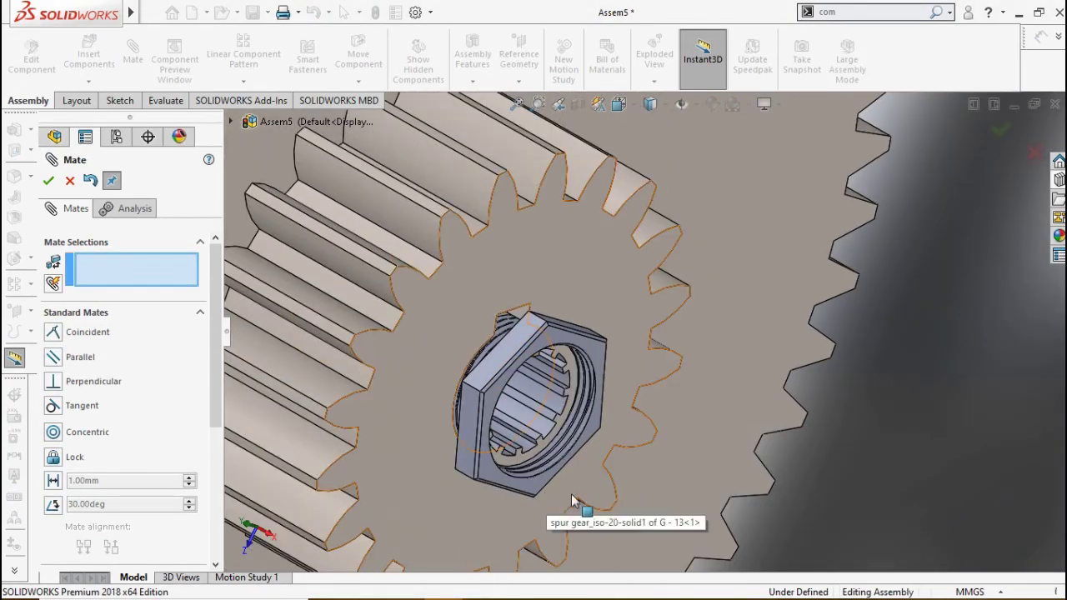
{"action": "left_click", "coordinate": [431, 436]}
{"action": "mouse_move", "coordinate": [431, 435]}
{"action": "middle_mouse_down"}
{"action": "mouse_move", "coordinate": [609, 472]}
{"action": "mouse_move", "coordinate": [670, 350]}
{"action": "middle_mouse_up"}
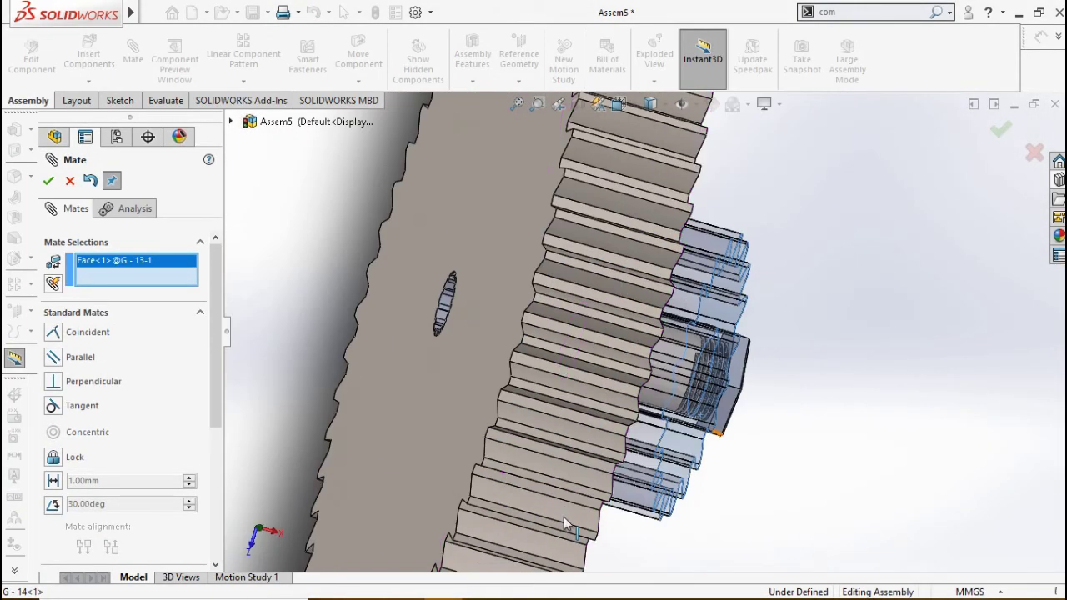
{"action": "left_click", "coordinate": [671, 350]}
{"action": "left_click", "coordinate": [897, 467]}
{"action": "scroll", "coordinate": [805, 481], "scroll_direction": "up", "scroll_amount": 5}
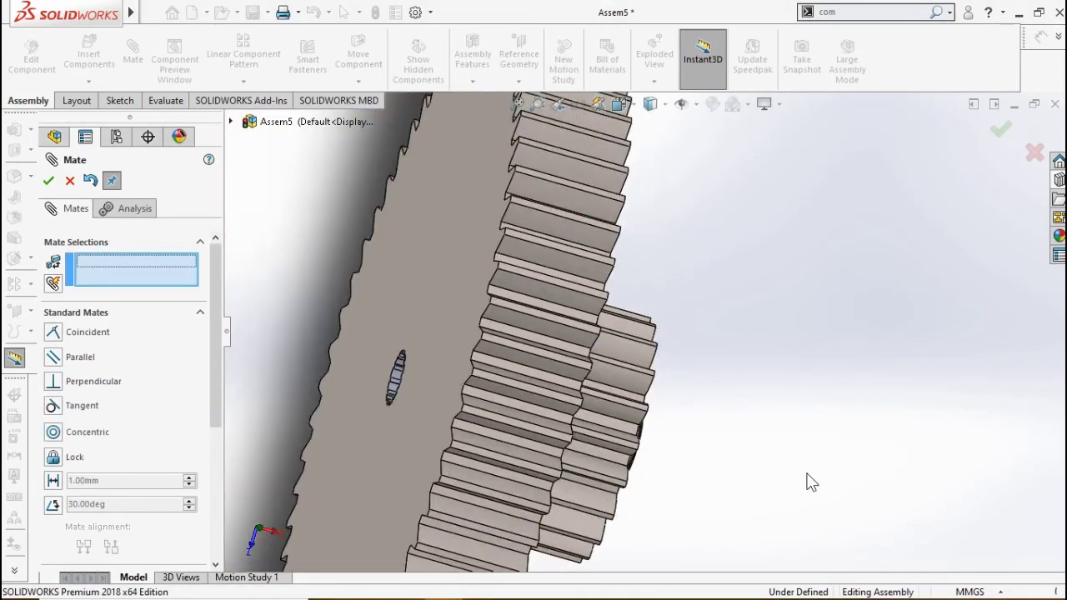
Align the nut's flat face parallel to a gear edge.
{"action": "mouse_move", "coordinate": [805, 480]}
{"action": "middle_mouse_down"}
{"action": "mouse_move", "coordinate": [691, 469]}
{"action": "mouse_move", "coordinate": [634, 400]}
{"action": "mouse_move", "coordinate": [575, 294]}
{"action": "middle_mouse_up"}
{"action": "scroll", "coordinate": [608, 398], "scroll_direction": "down", "scroll_amount": 5}
{"action": "left_click", "coordinate": [607, 398]}
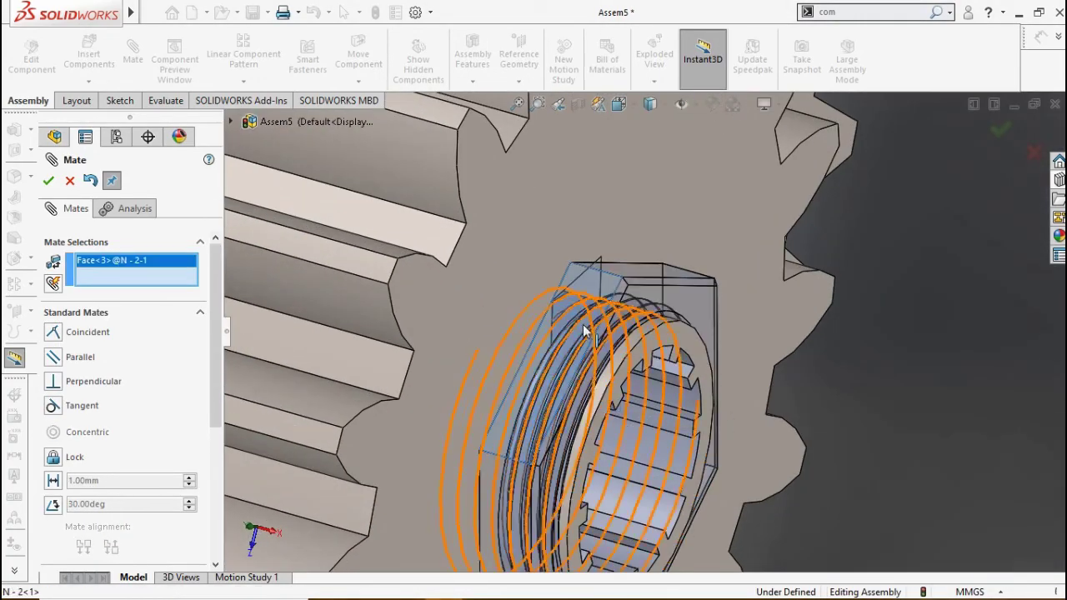
{"action": "left_click", "coordinate": [575, 294]}
{"action": "left_click", "coordinate": [722, 257]}
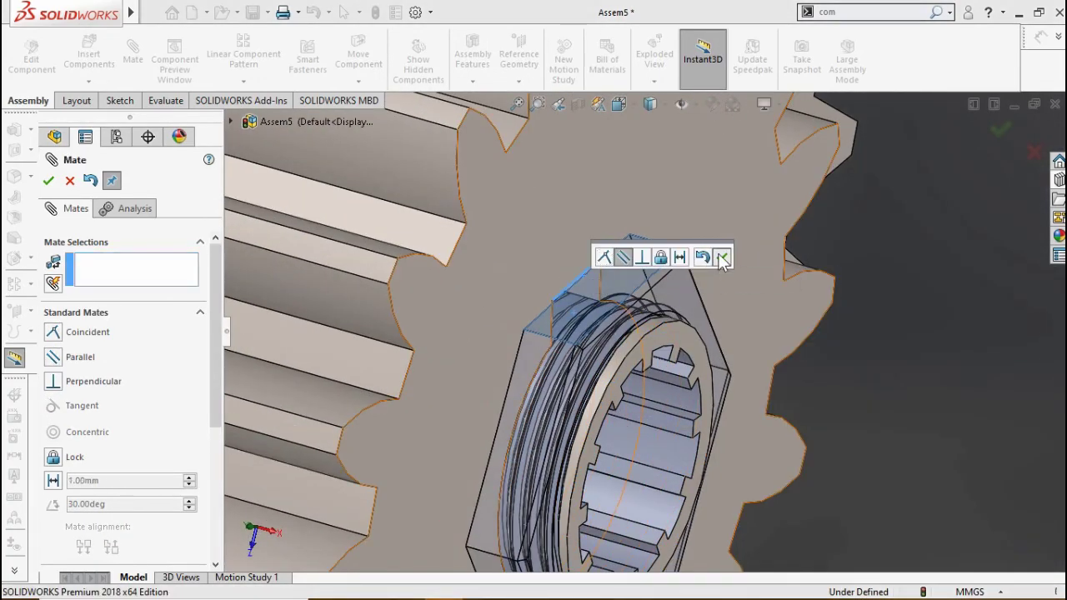
{"action": "left_click", "coordinate": [1004, 133]}
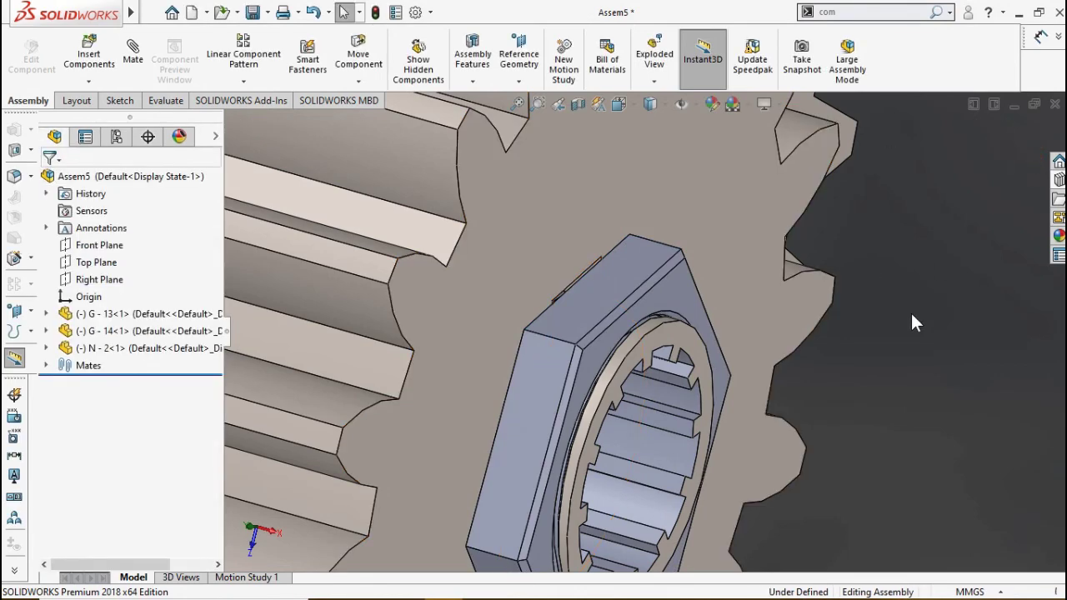
{"action": "scroll", "coordinate": [910, 311], "scroll_direction": "up", "scroll_amount": 3}
{"action": "scroll", "coordinate": [904, 200], "scroll_direction": "up", "scroll_amount": 2}
{"action": "scroll", "coordinate": [716, 333], "scroll_direction": "up", "scroll_amount": 3}
Save the assembly as B.G - 4 in GEARBOX 18 SPEED > BLOCK GEAR.
{"action": "scroll", "coordinate": [708, 300], "scroll_direction": "up", "scroll_amount": 2}
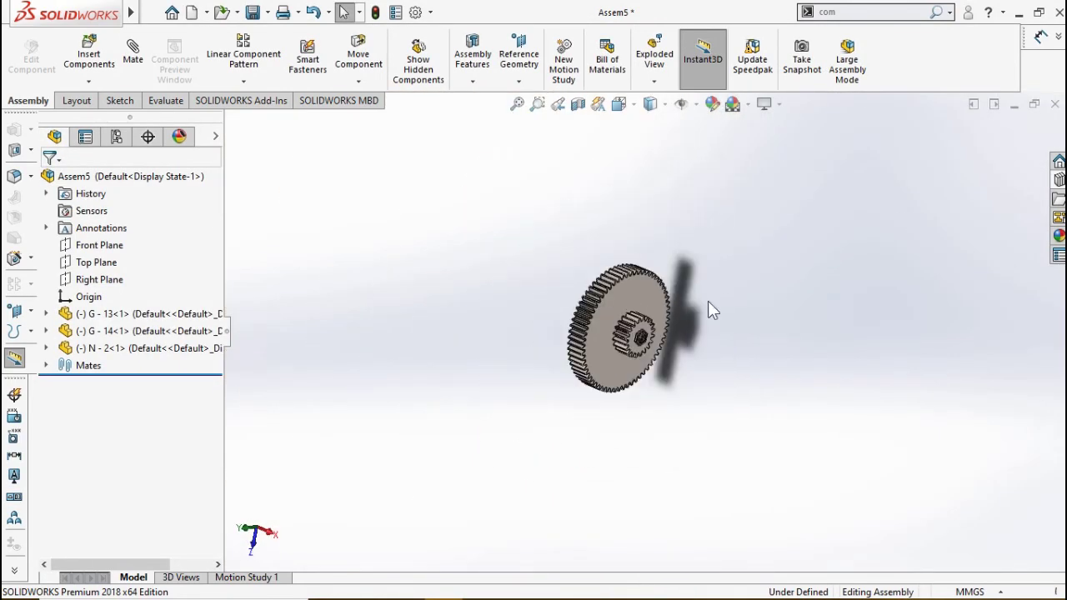
{"action": "mouse_move", "coordinate": [707, 301]}
{"action": "middle_mouse_down"}
{"action": "mouse_move", "coordinate": [743, 358]}
{"action": "mouse_move", "coordinate": [650, 340]}
{"action": "middle_mouse_up"}
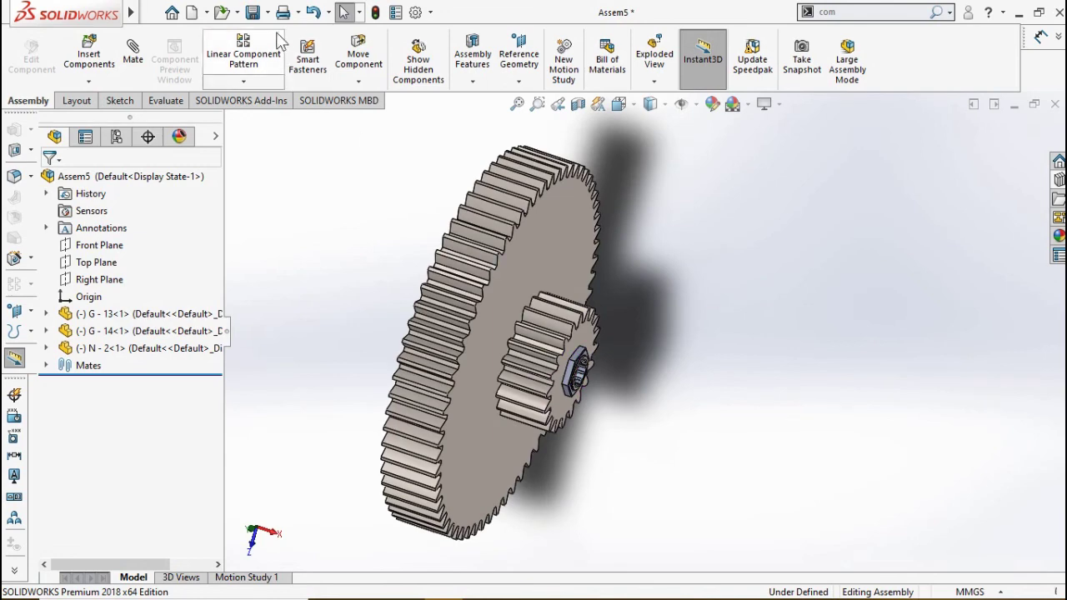
{"action": "key", "text": "ctrl+s"}
{"action": "left_click", "coordinate": [218, 38]}
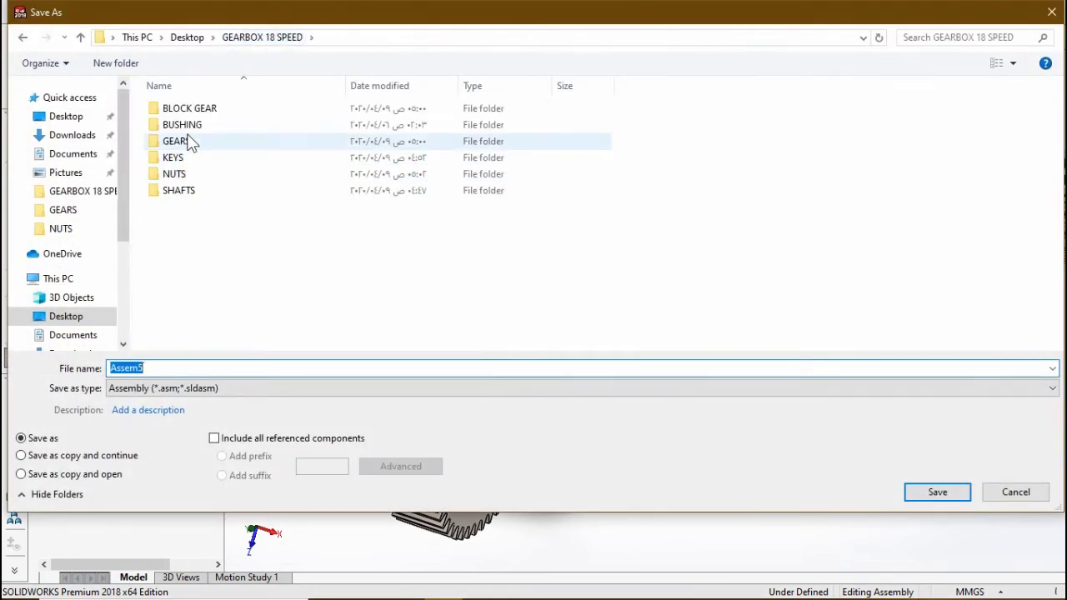
{"action": "left_click", "coordinate": [202, 114]}
{"action": "double_click", "coordinate": [201, 113]}
{"action": "left_click", "coordinate": [191, 141]}
{"action": "double_click", "coordinate": [148, 373]}
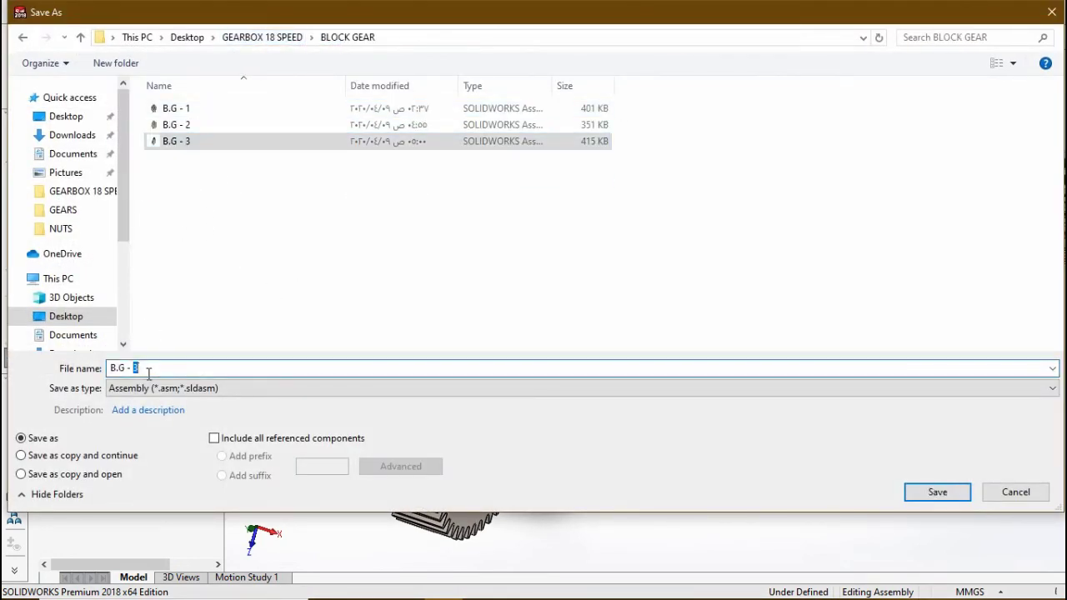
{"action": "type", "text": "4"}
{"action": "key", "text": "Return"}
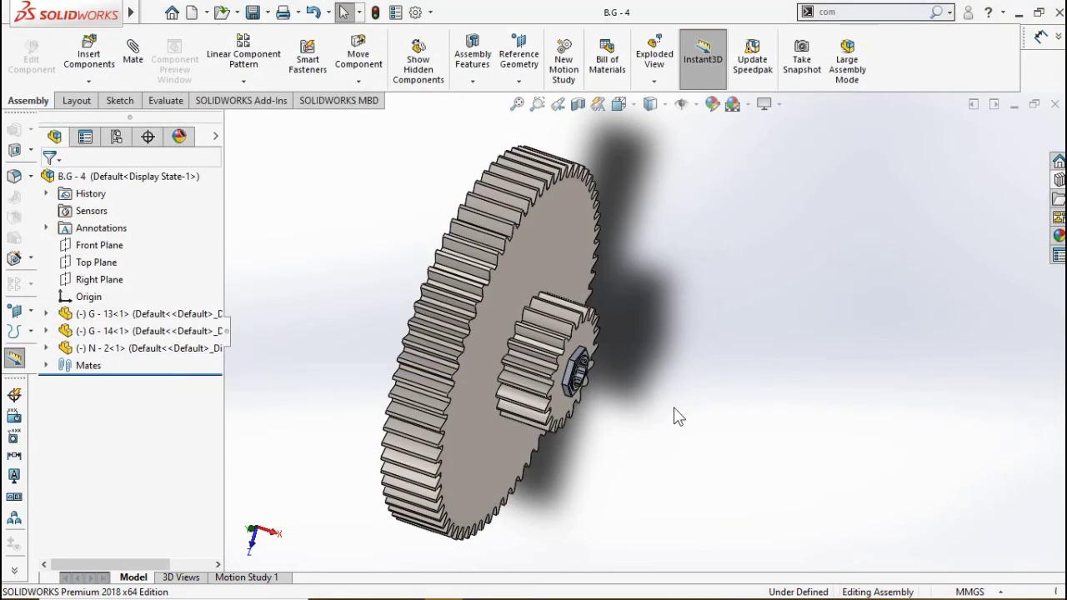
Close B.G - 4 and check B.G - 1 to B.G - 4 in Explorer's BLOCK GEAR folder.
{"action": "left_click", "coordinate": [1054, 103]}
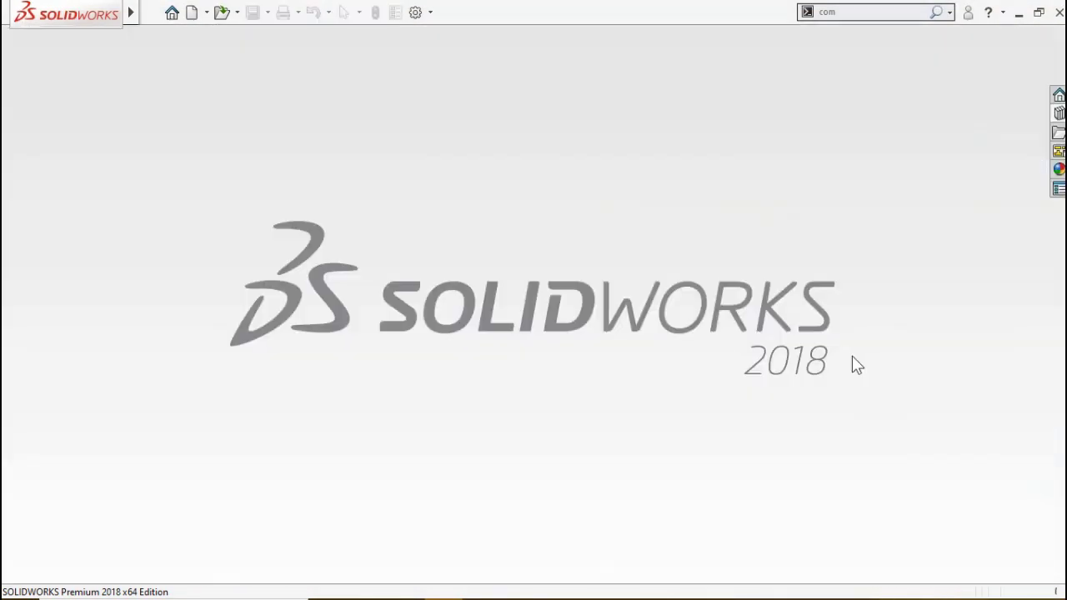
{"action": "left_click", "coordinate": [1018, 12]}
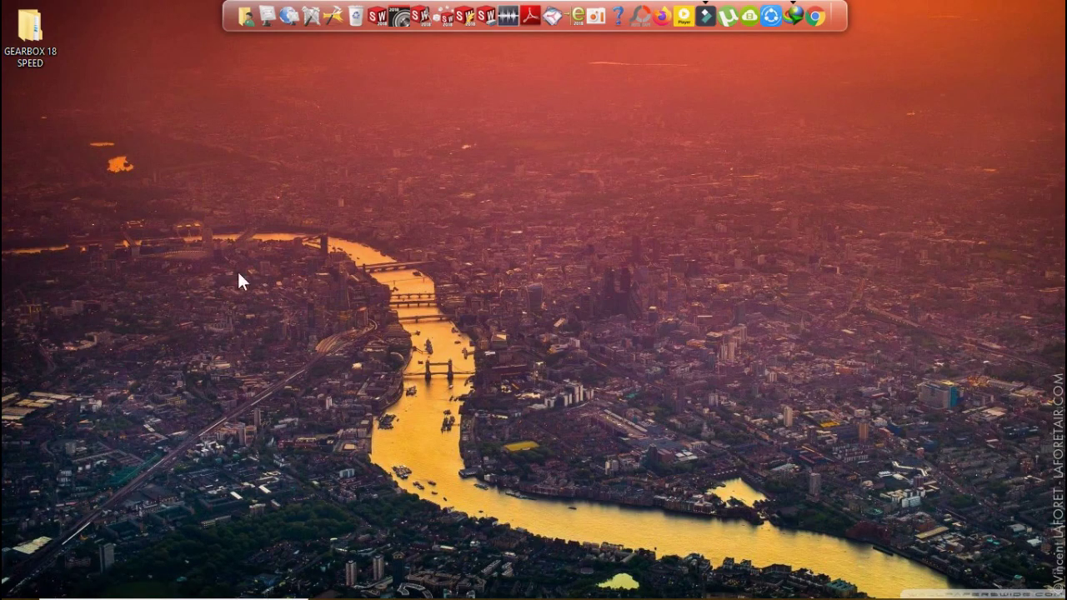
{"action": "double_click", "coordinate": [31, 34]}
{"action": "left_click", "coordinate": [490, 34]}
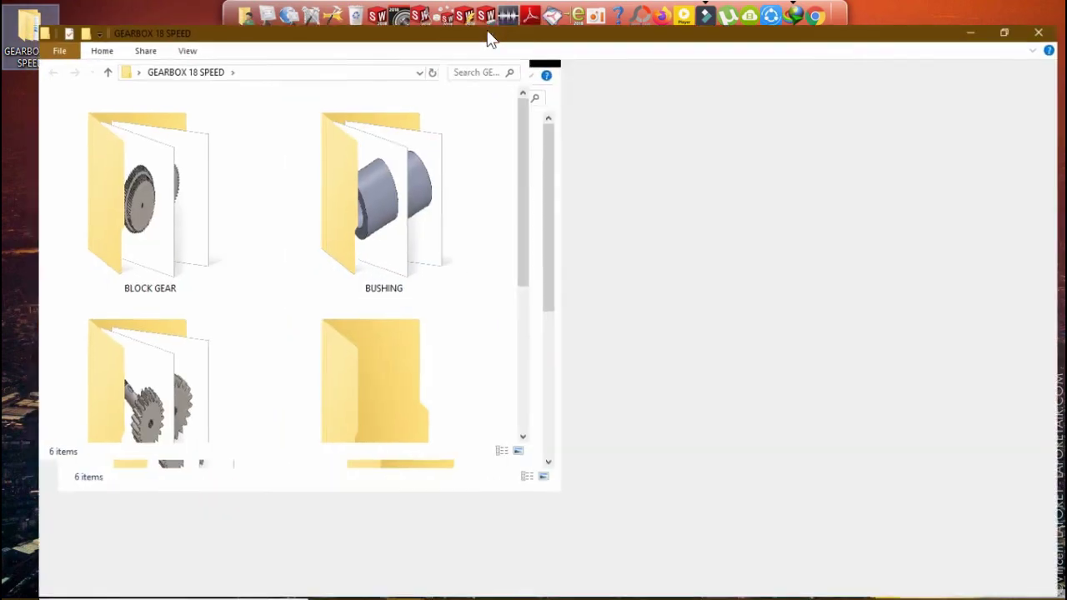
{"action": "double_click", "coordinate": [125, 183]}
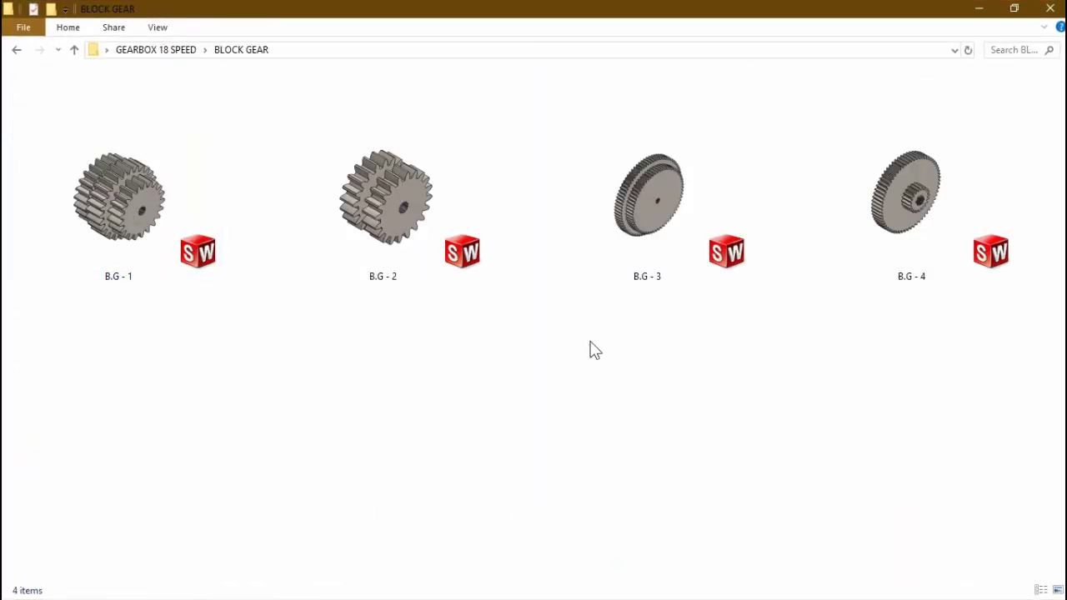
{"action": "left_click", "coordinate": [1052, 9]}
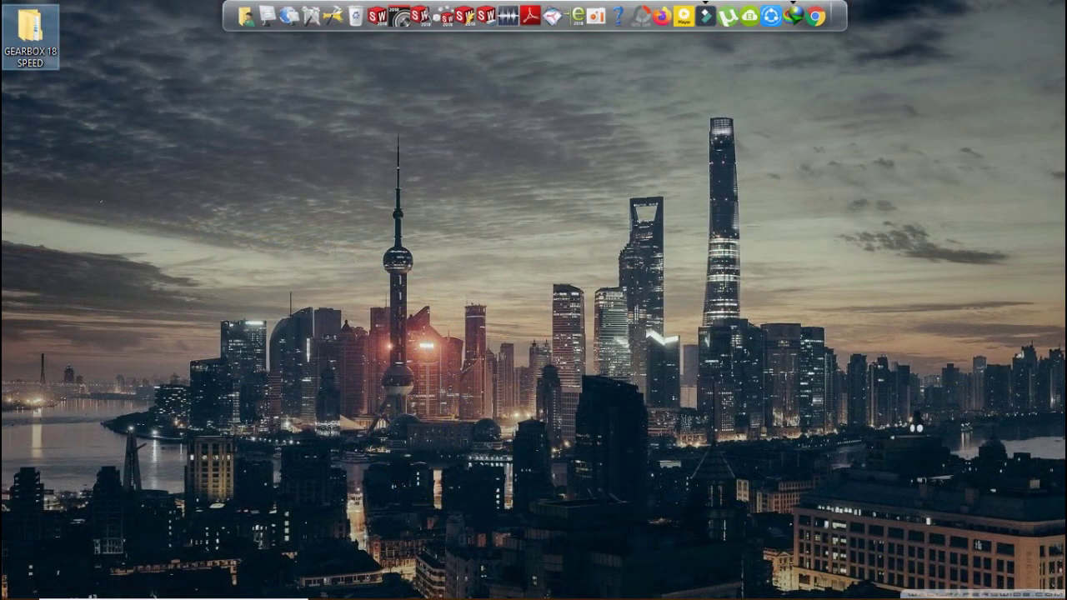